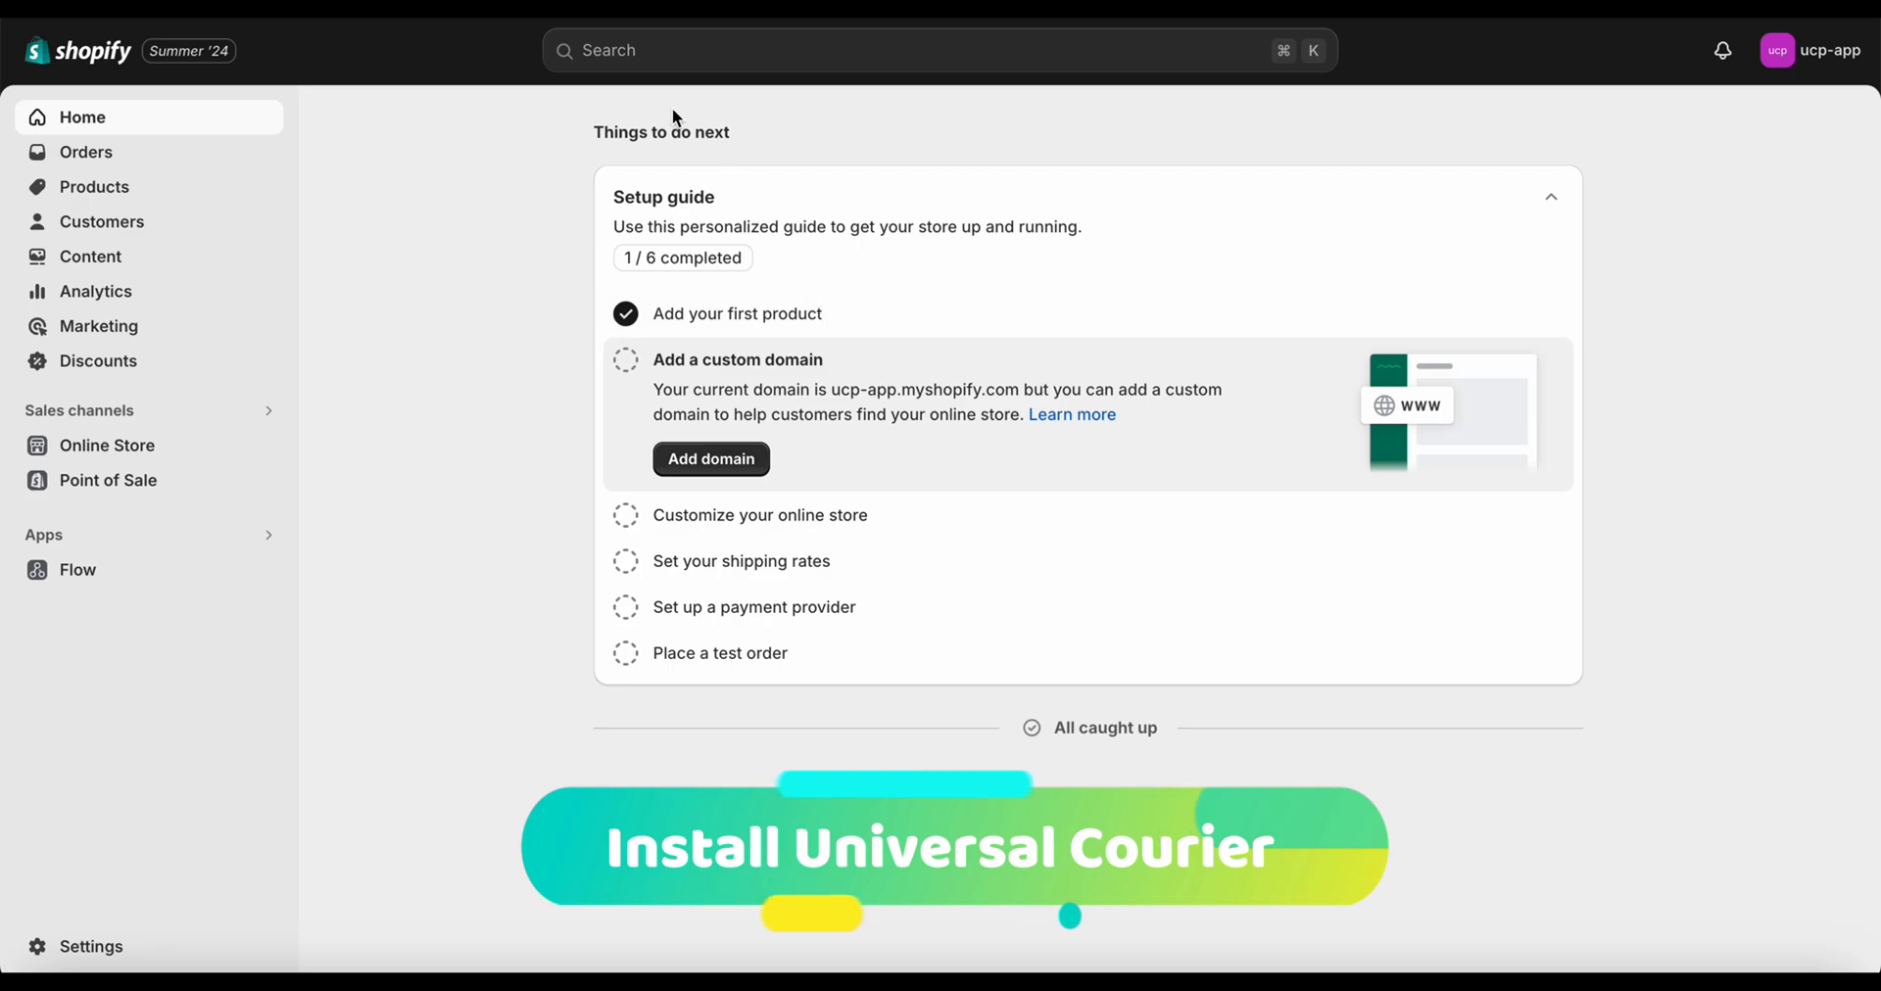
Search the store admin for 'universal courier pakistan'
left_click(642, 40)
type("u")
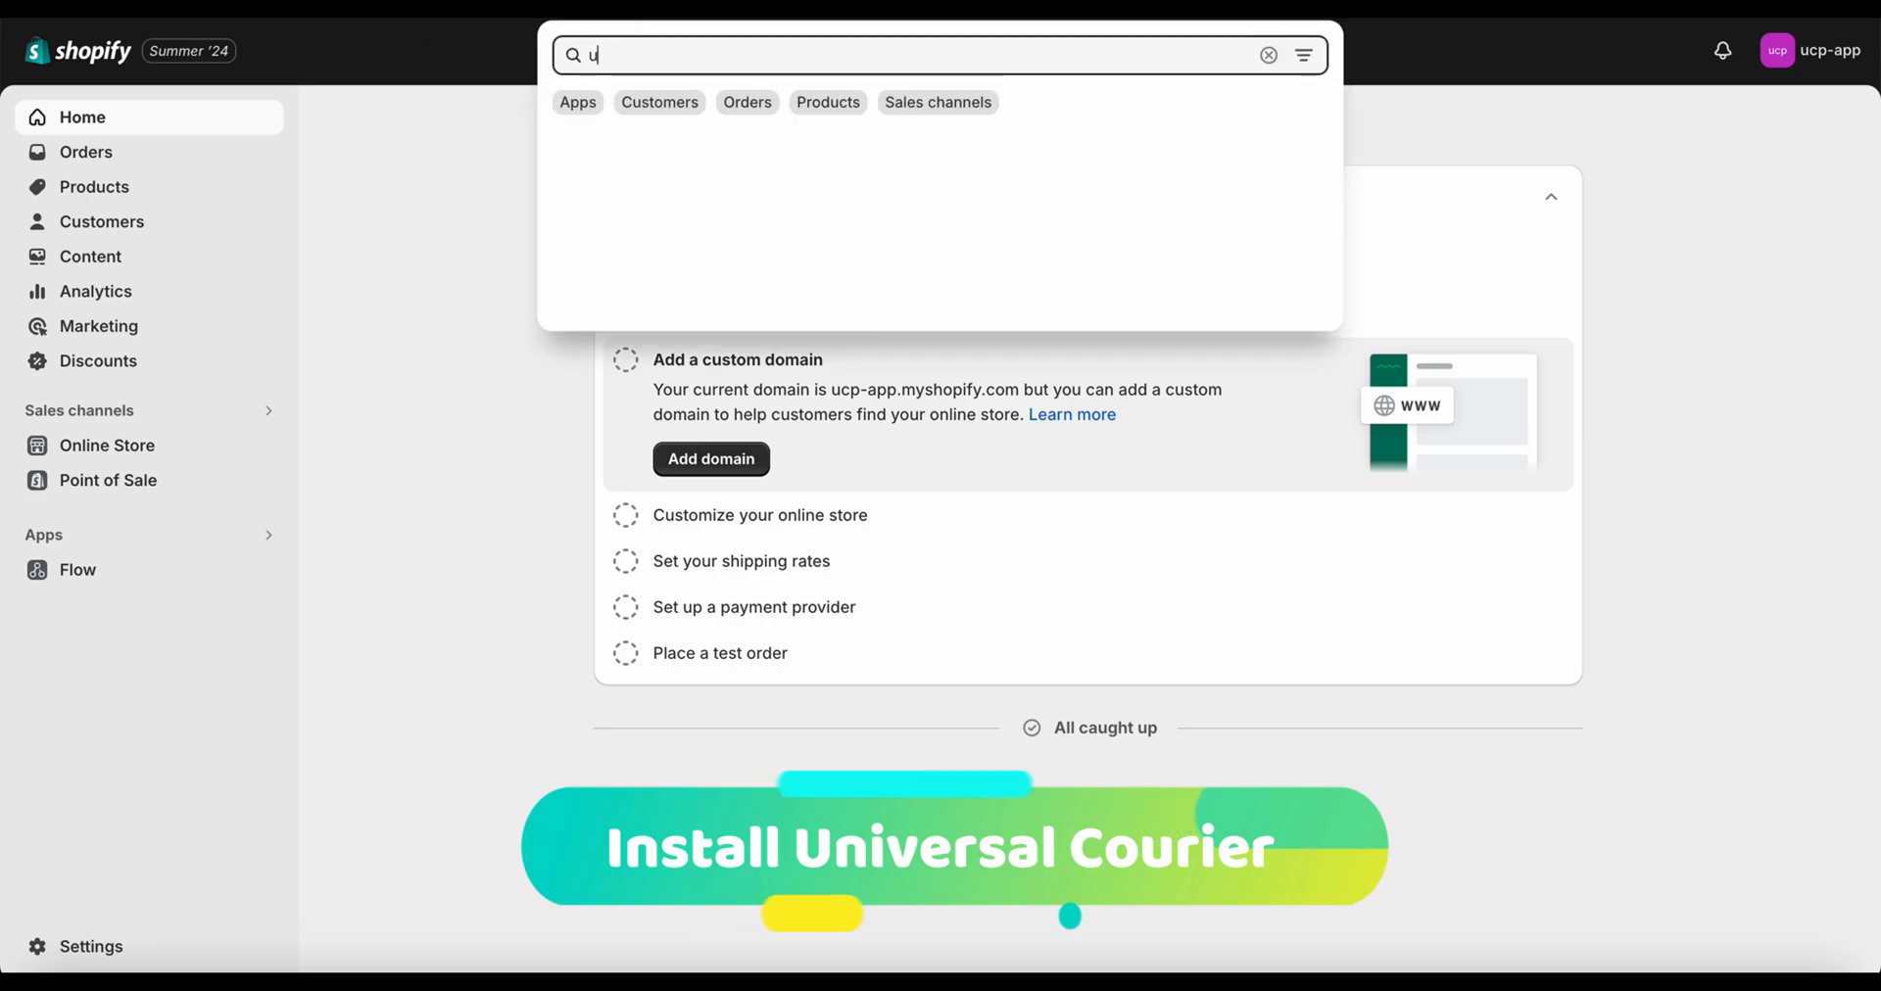
type("niversa")
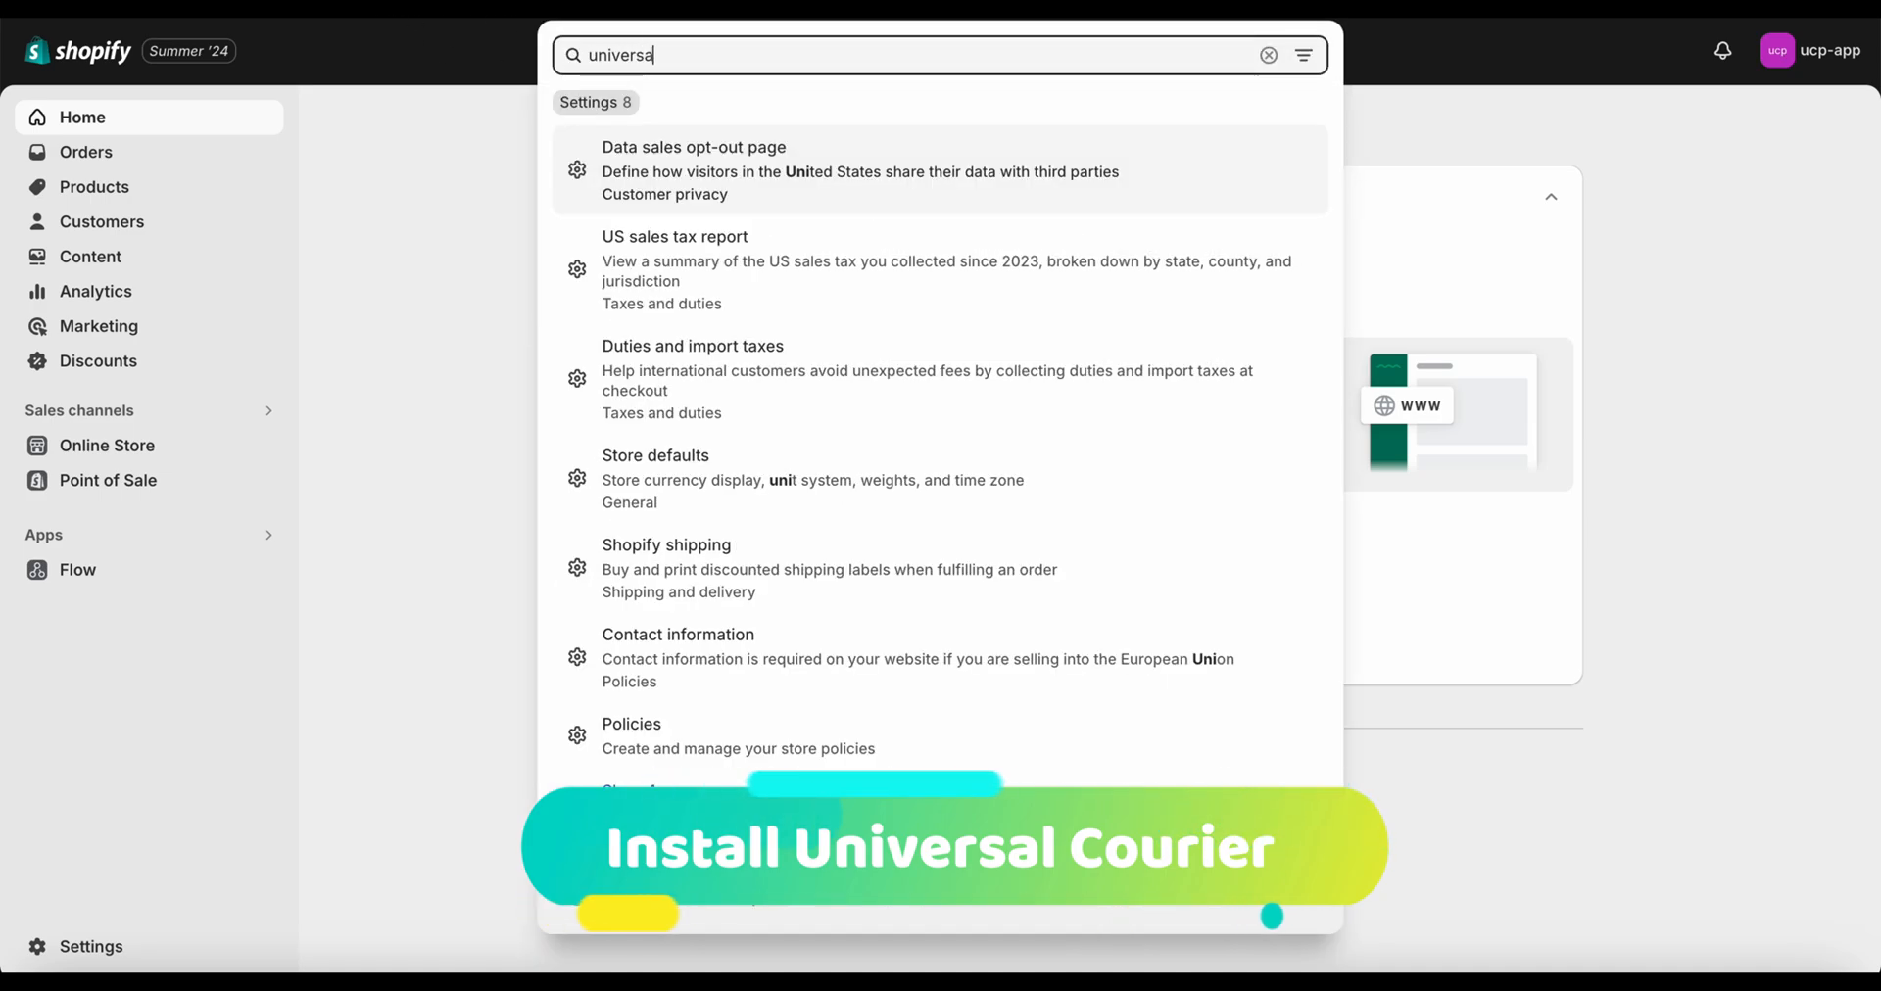
type("l cour")
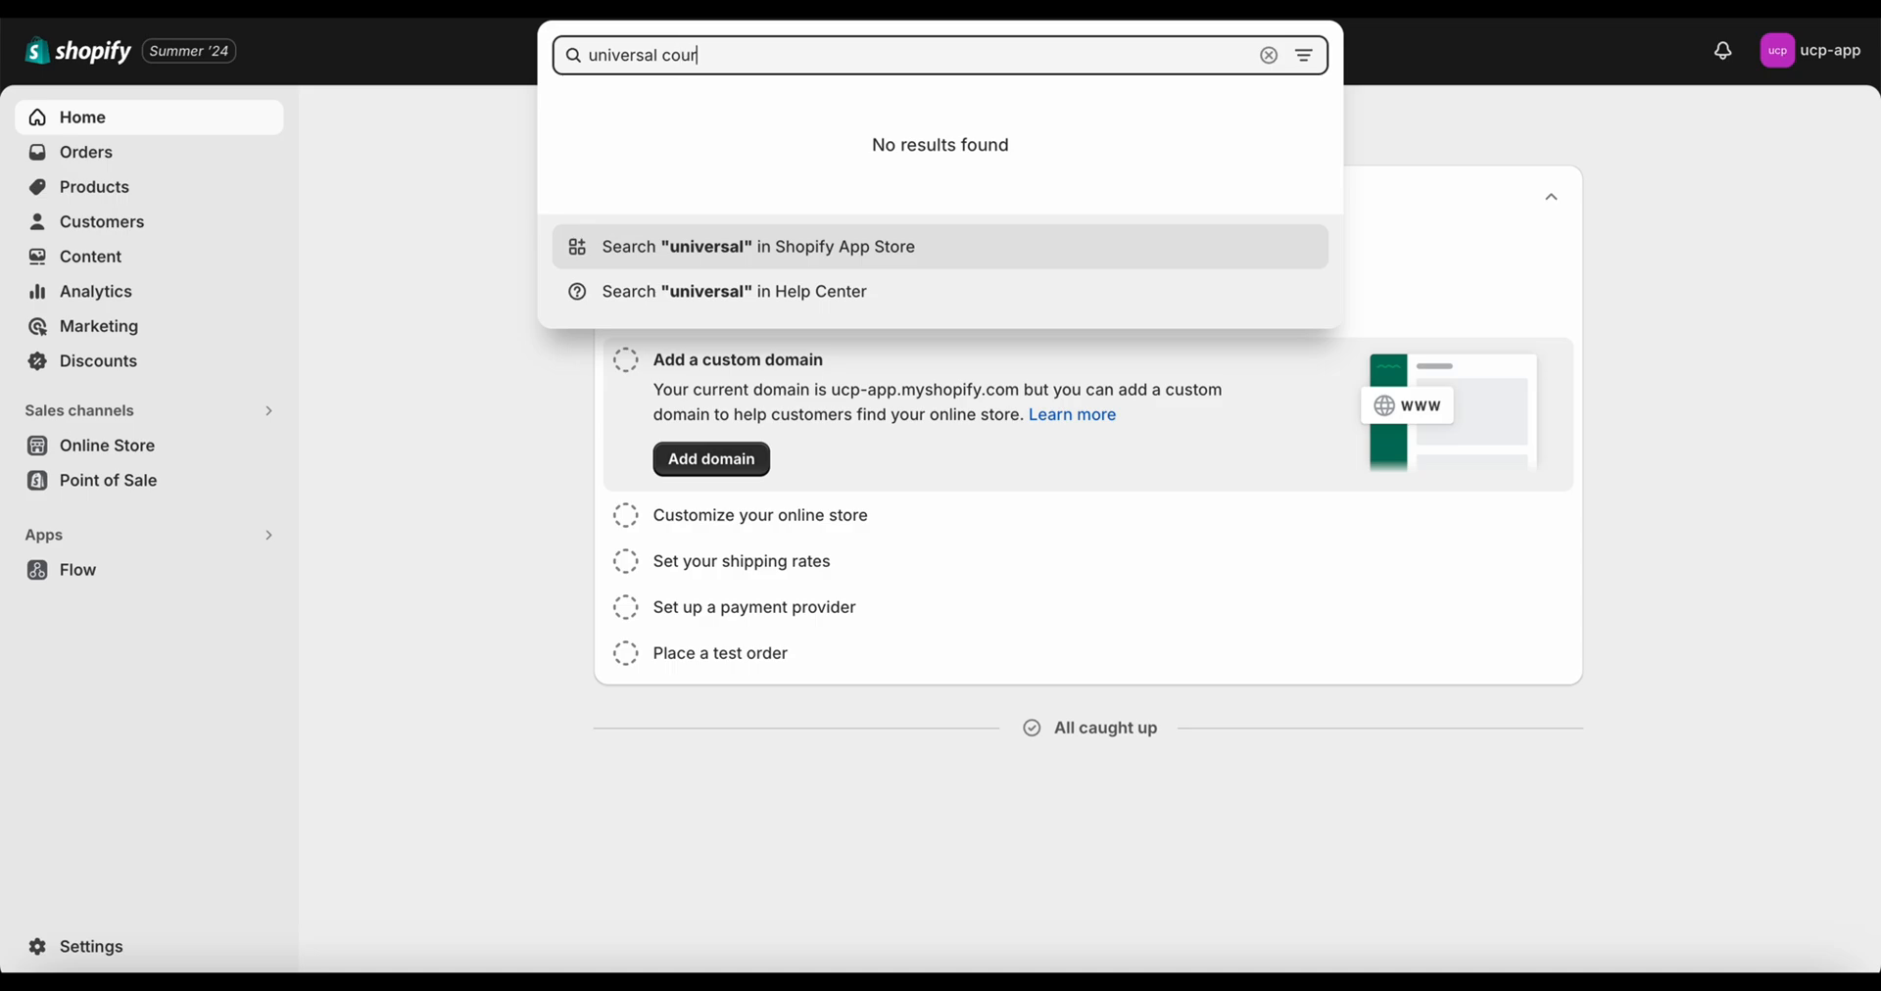
type("ier pa")
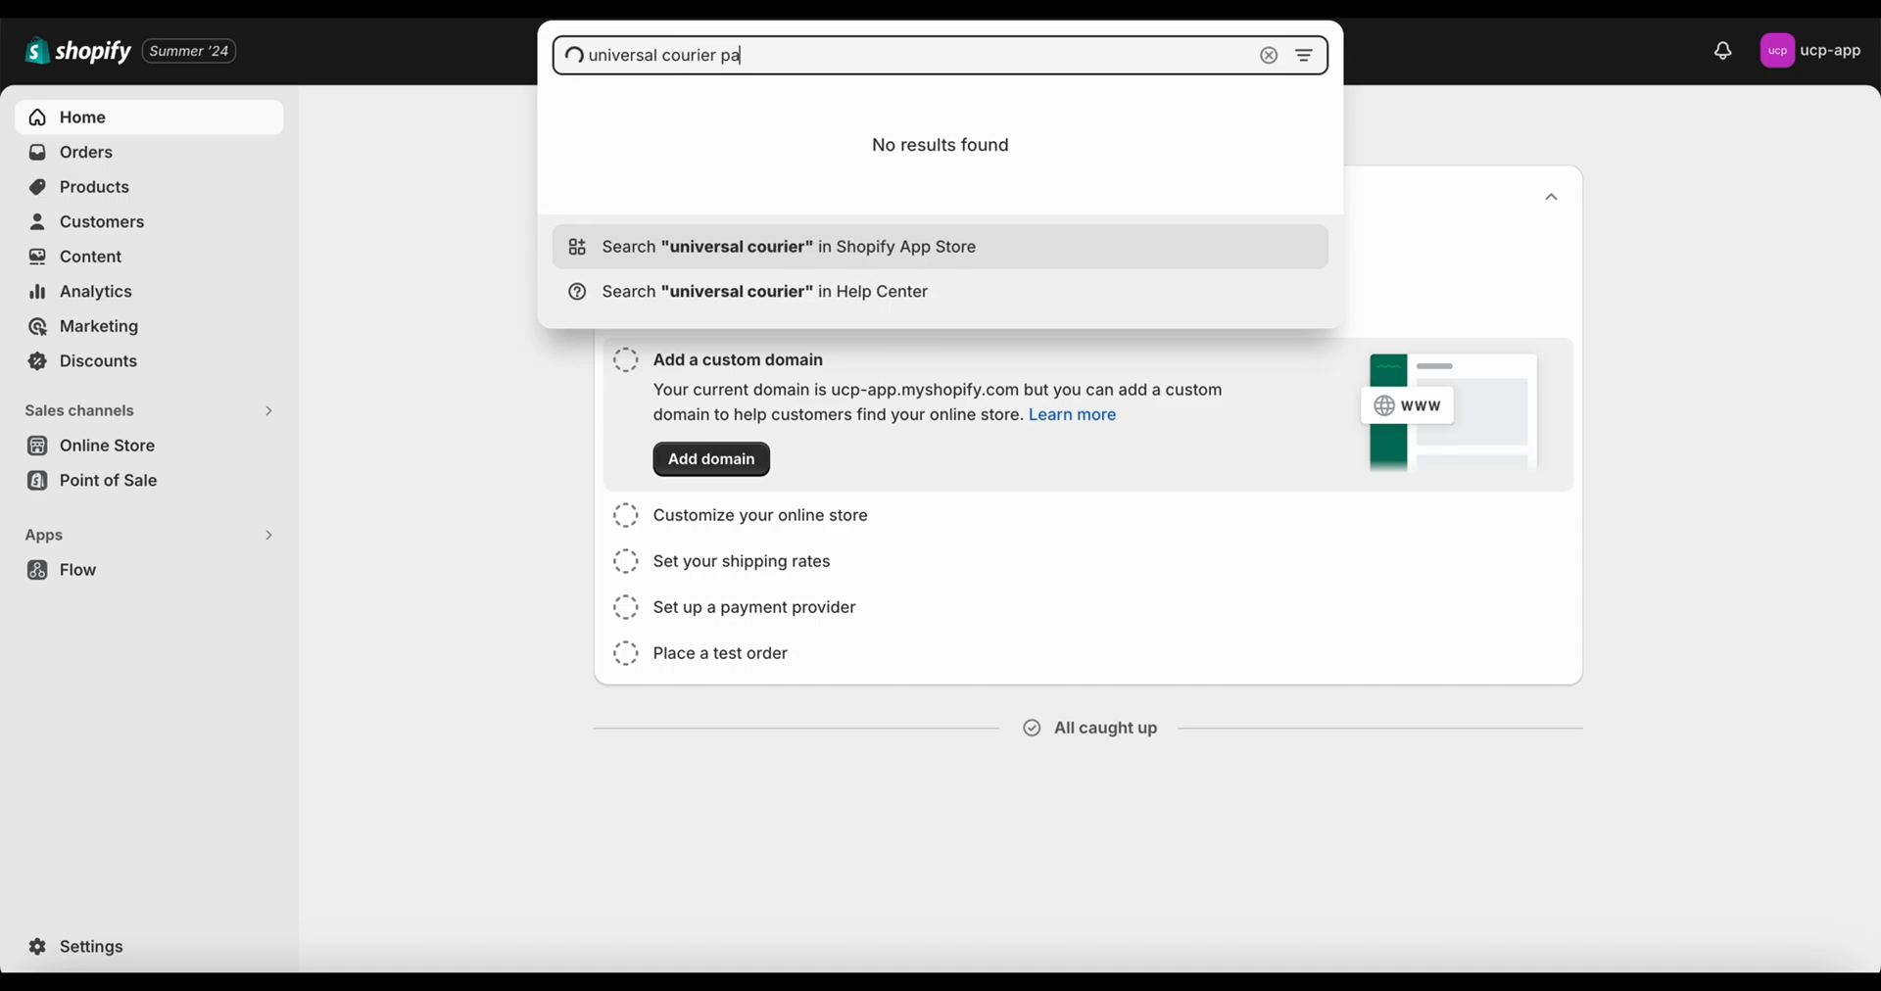
type("kista")
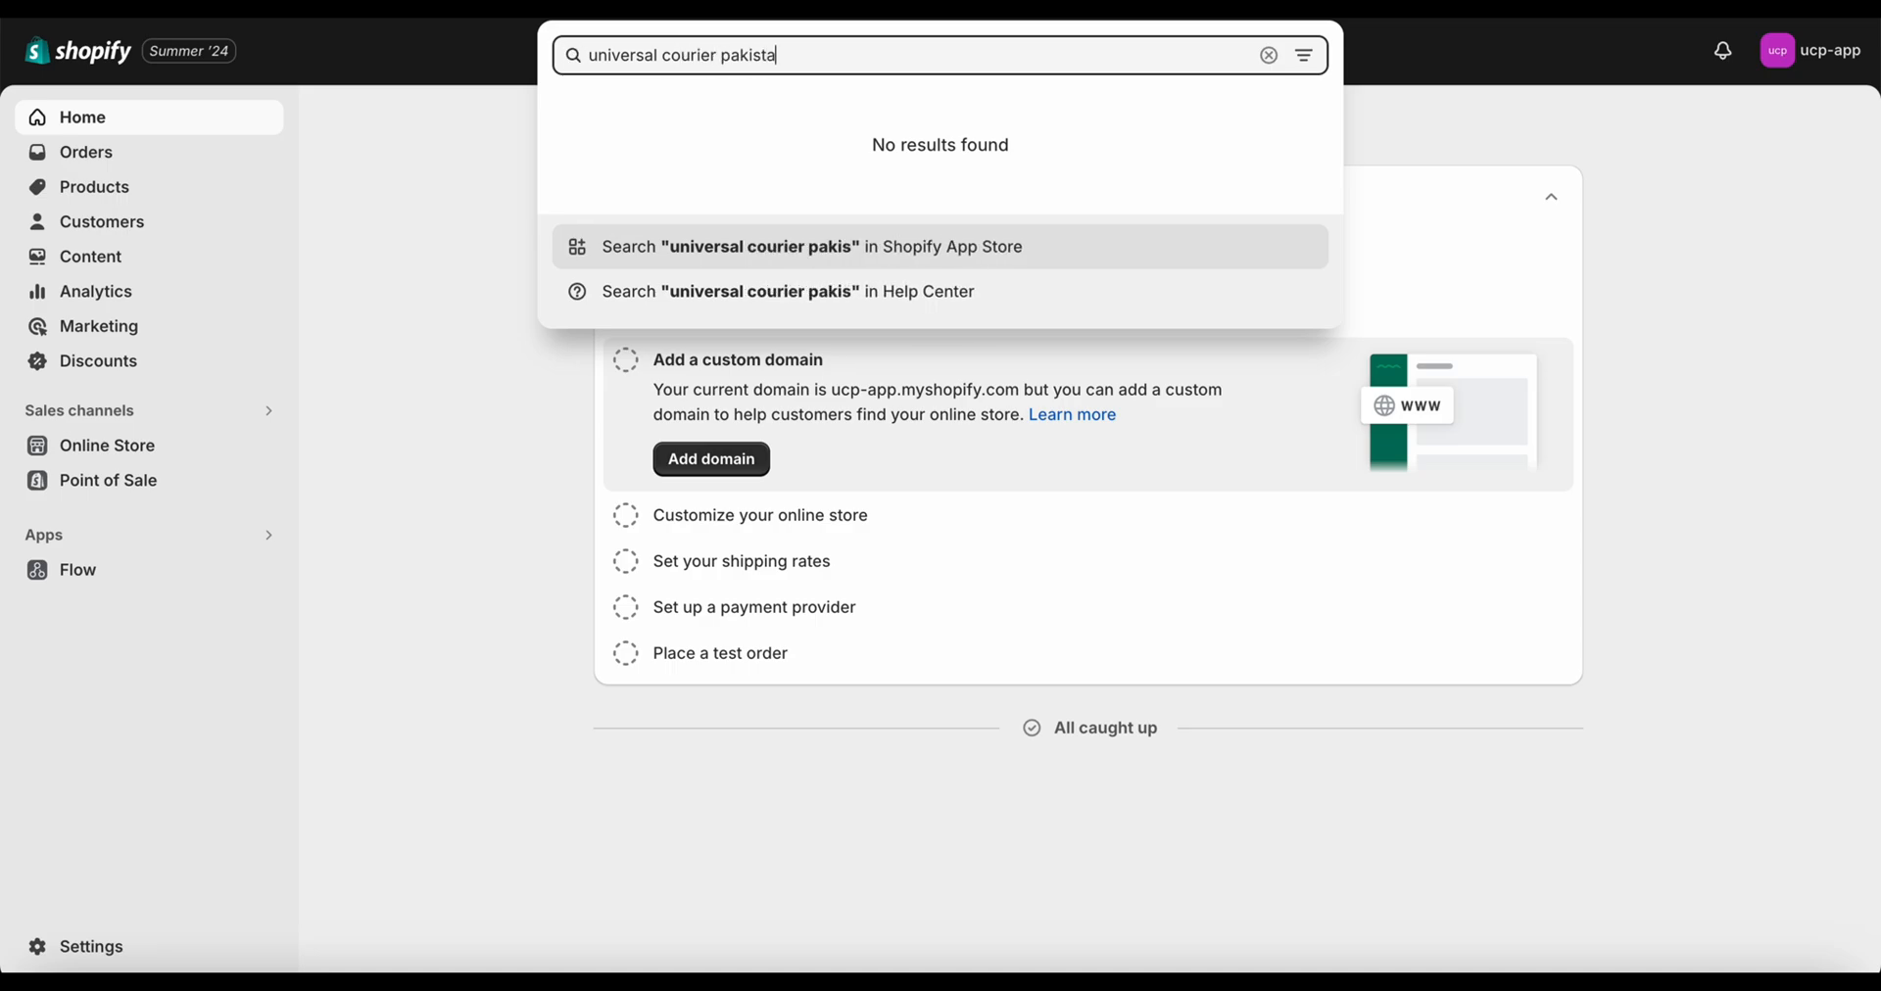
type("n")
Find Universal Courier Pakistan in the App Store, install it, and approve its data access
left_click(763, 251)
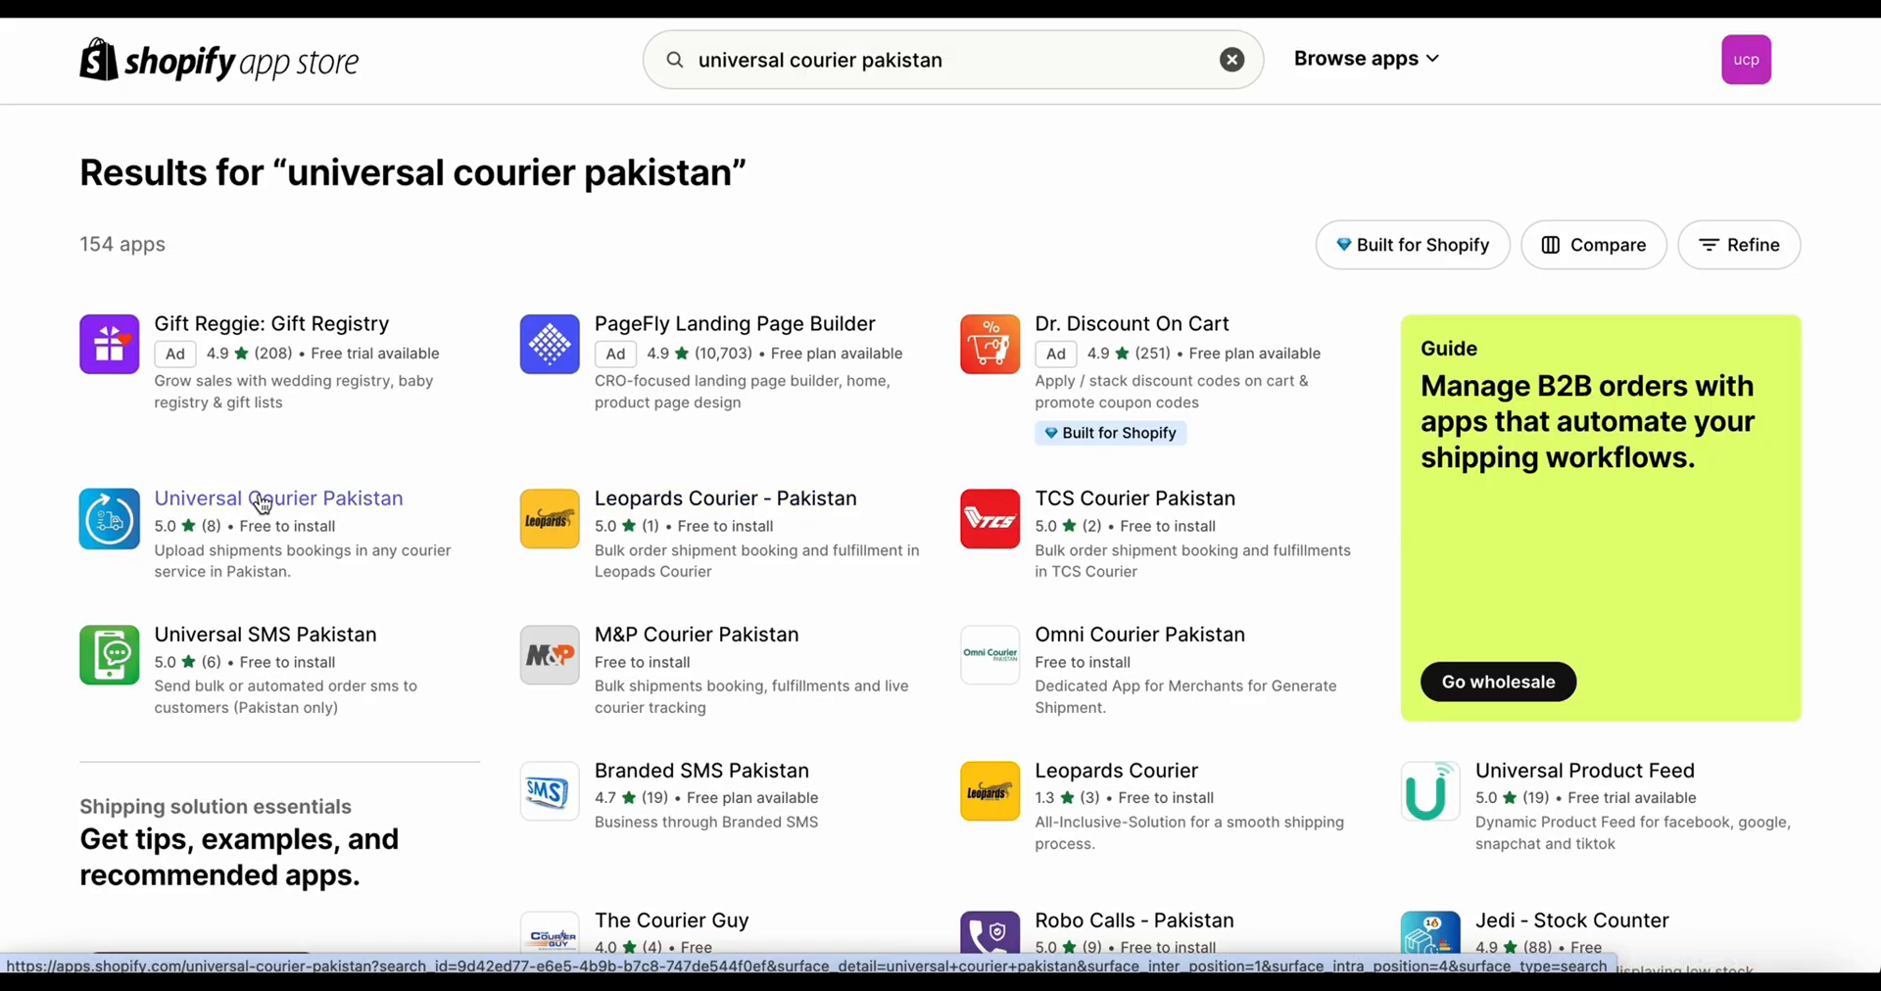
left_click(262, 505)
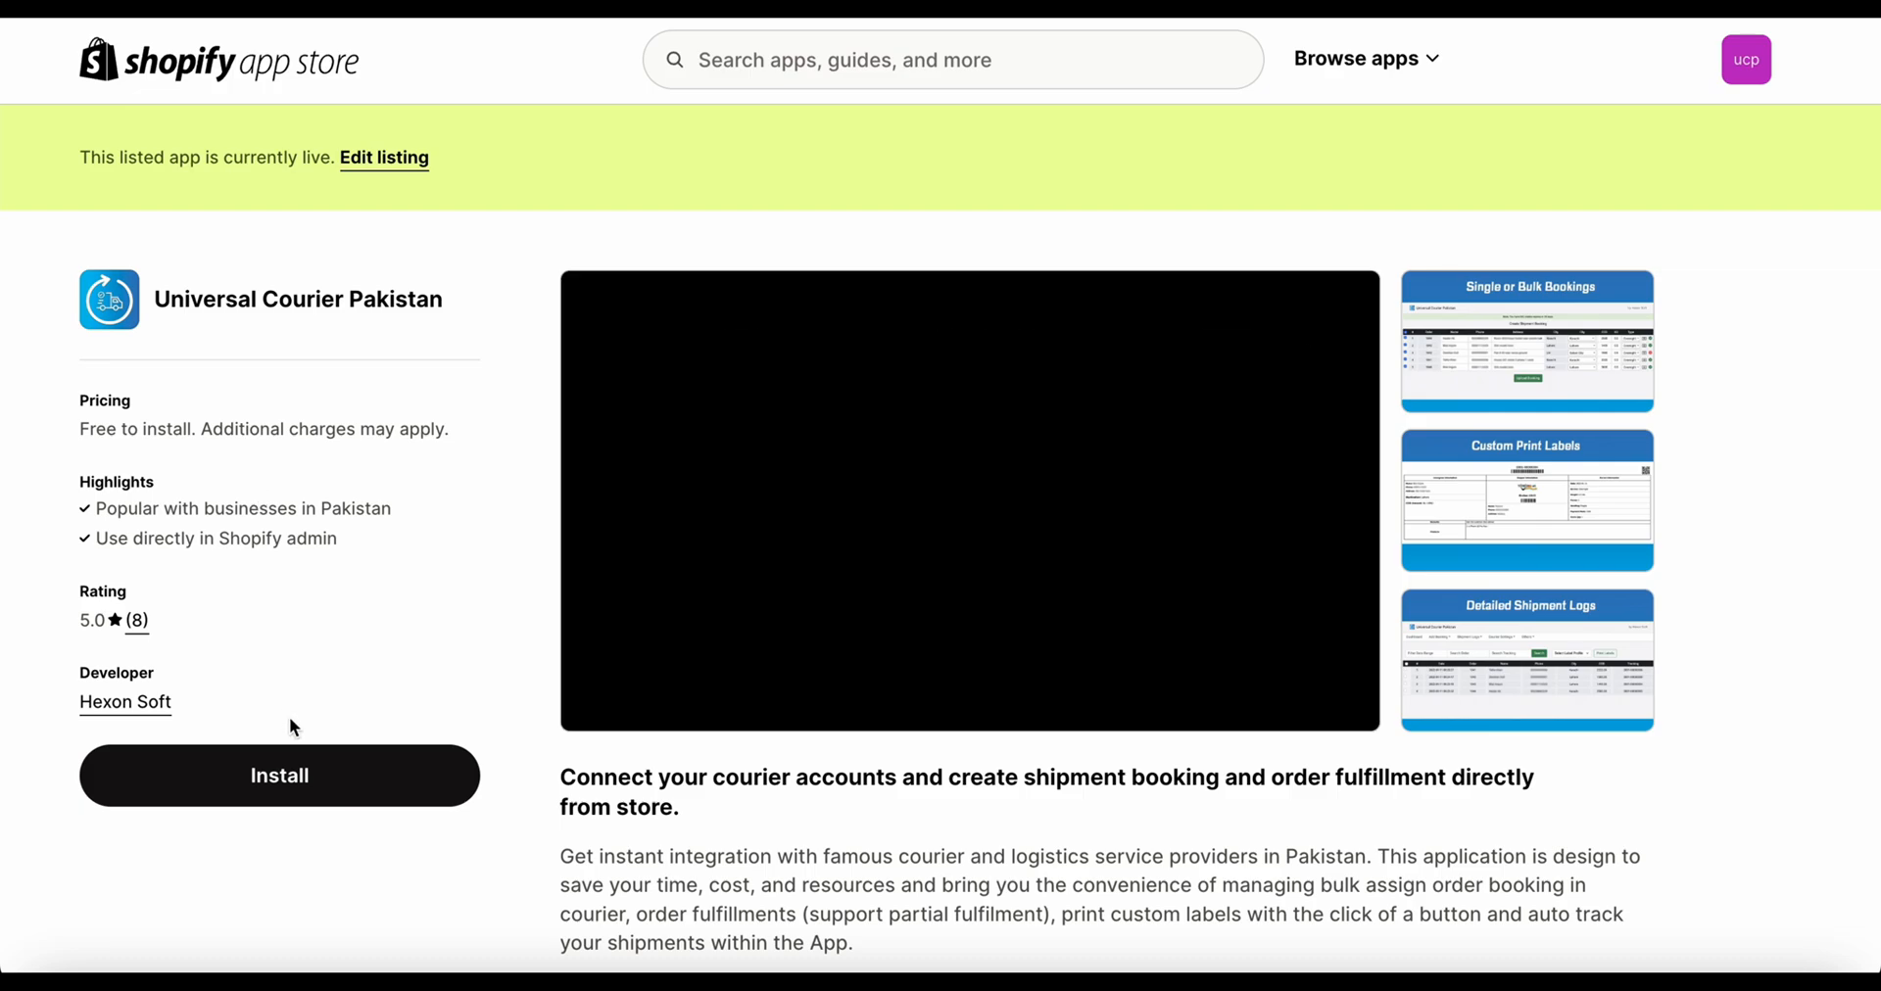
left_click(308, 776)
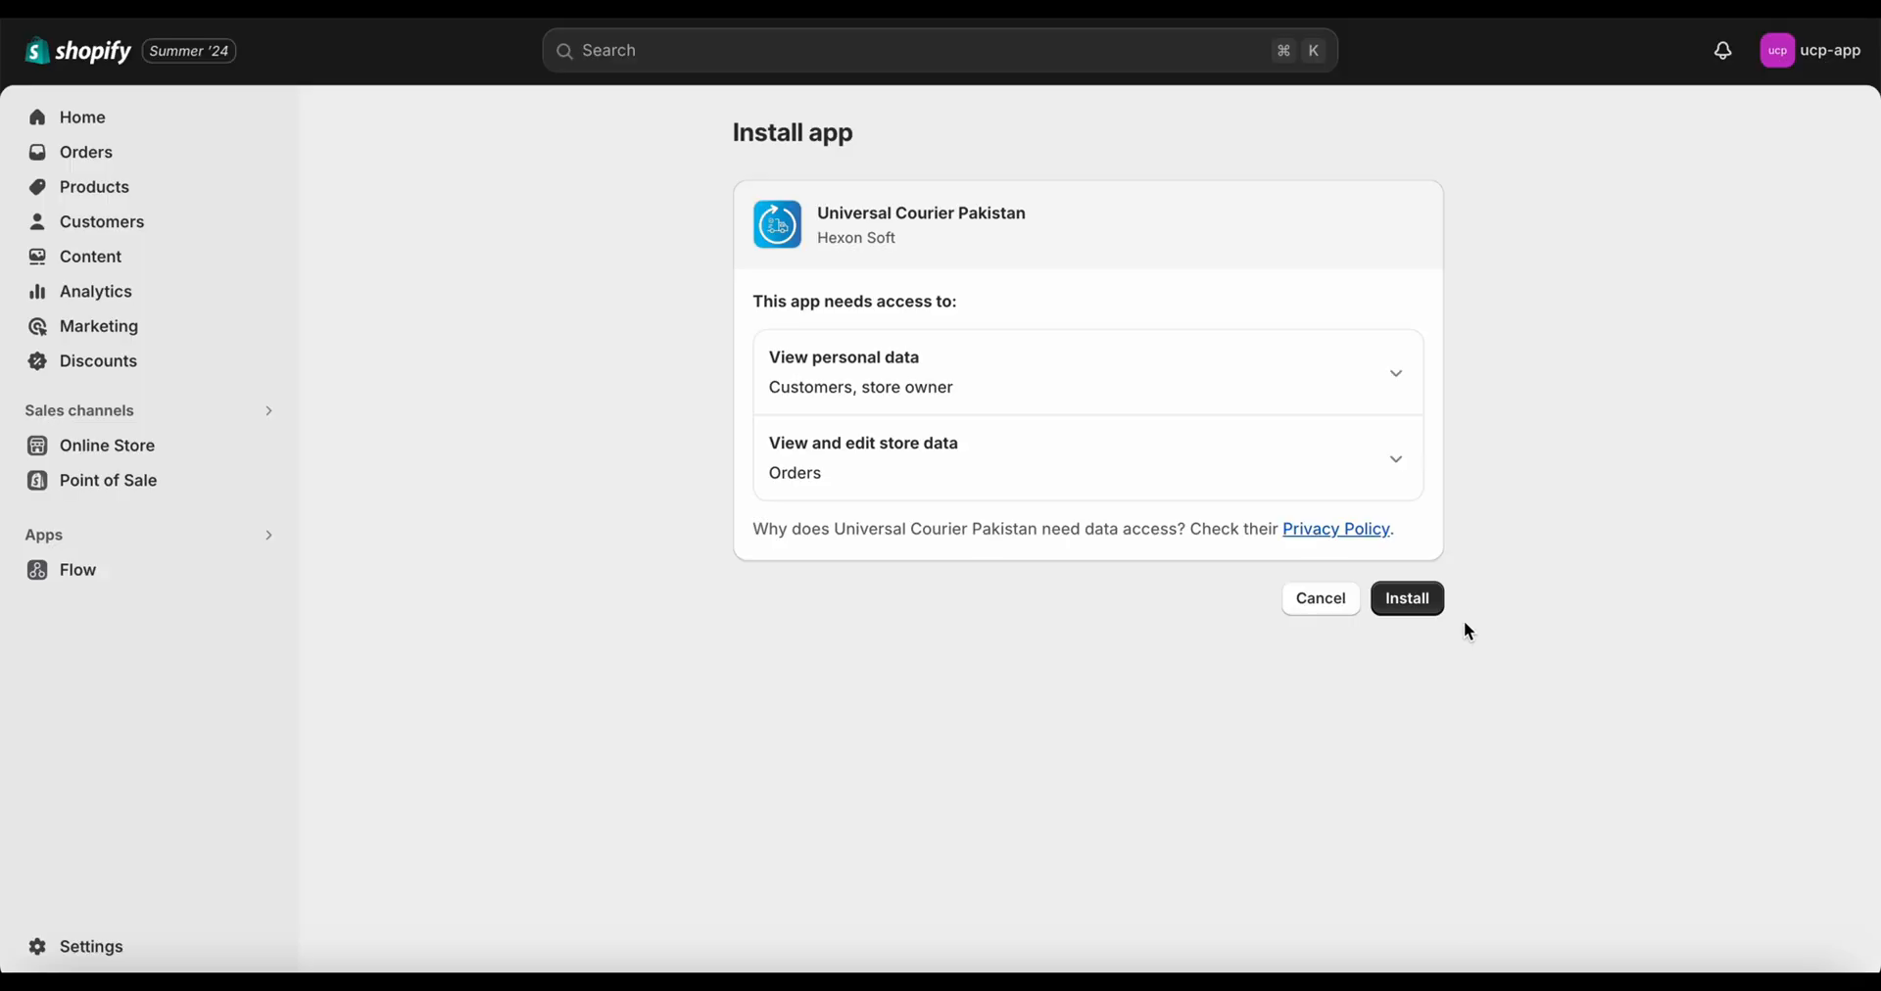
left_click(1430, 617)
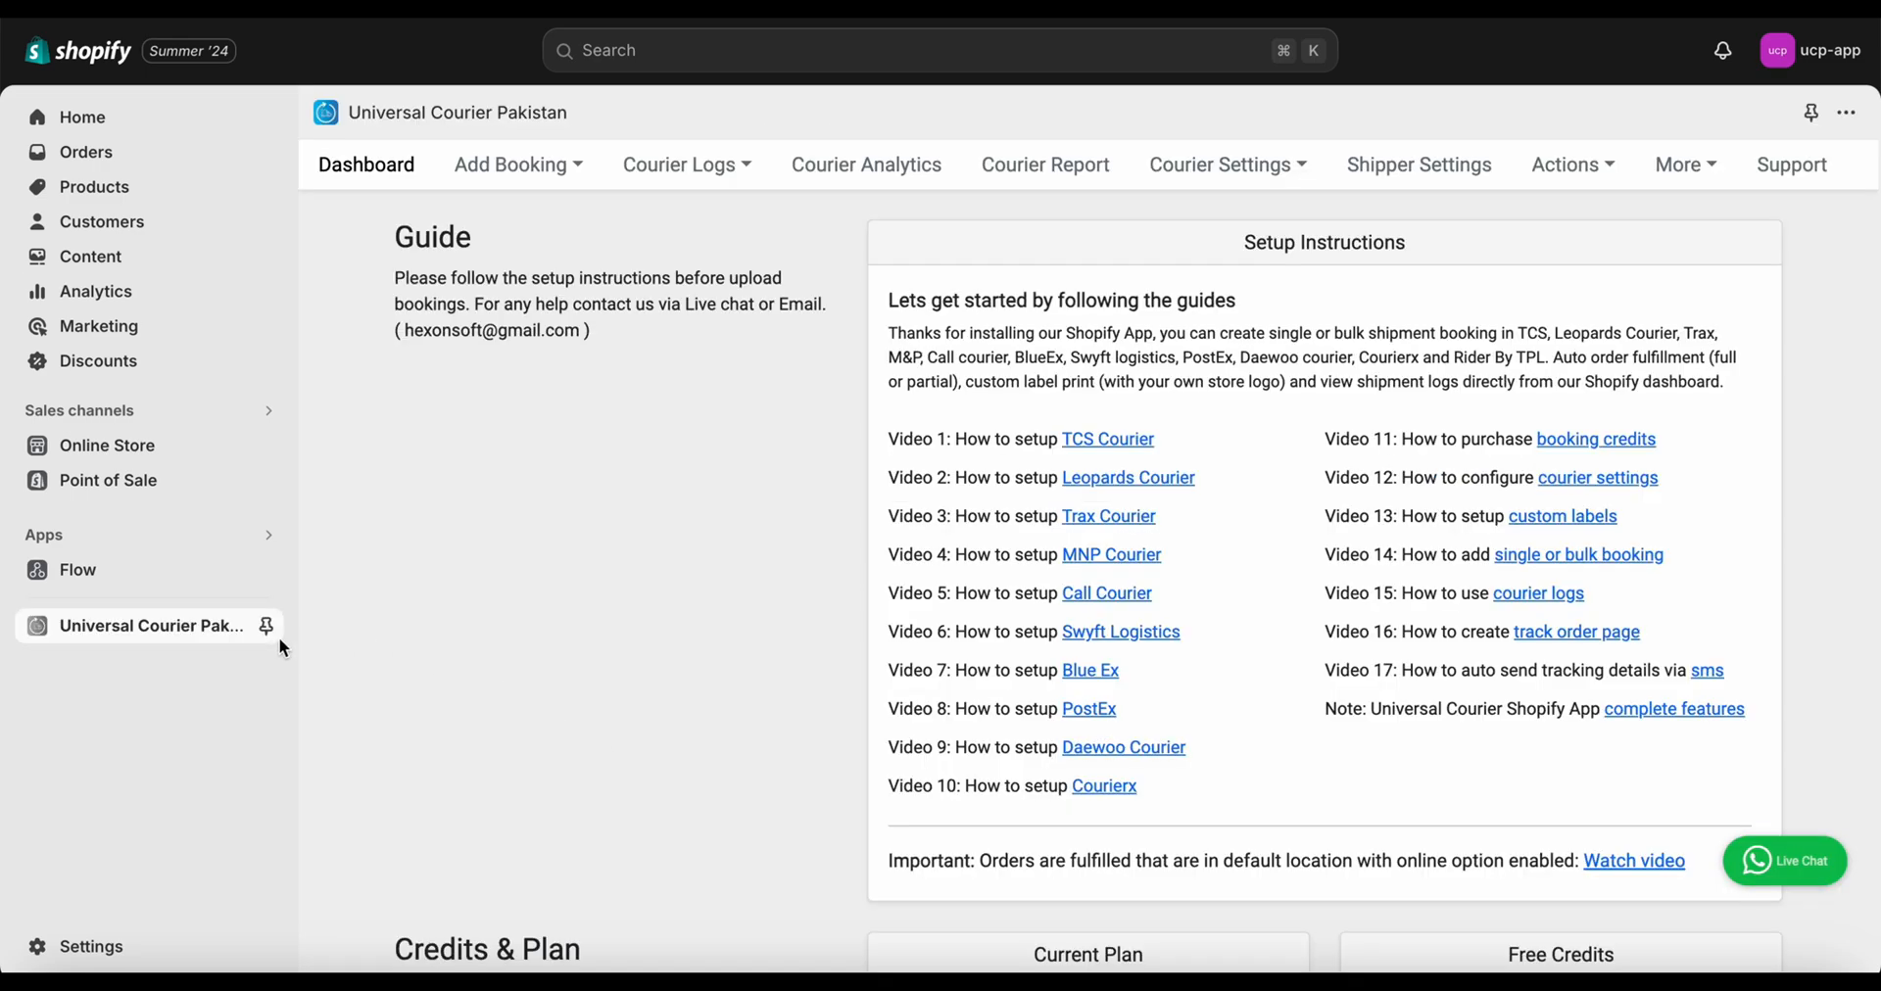
Pin Universal Courier Pakistan to the sidebar and review the Free plan with 5 credits
left_click(277, 629)
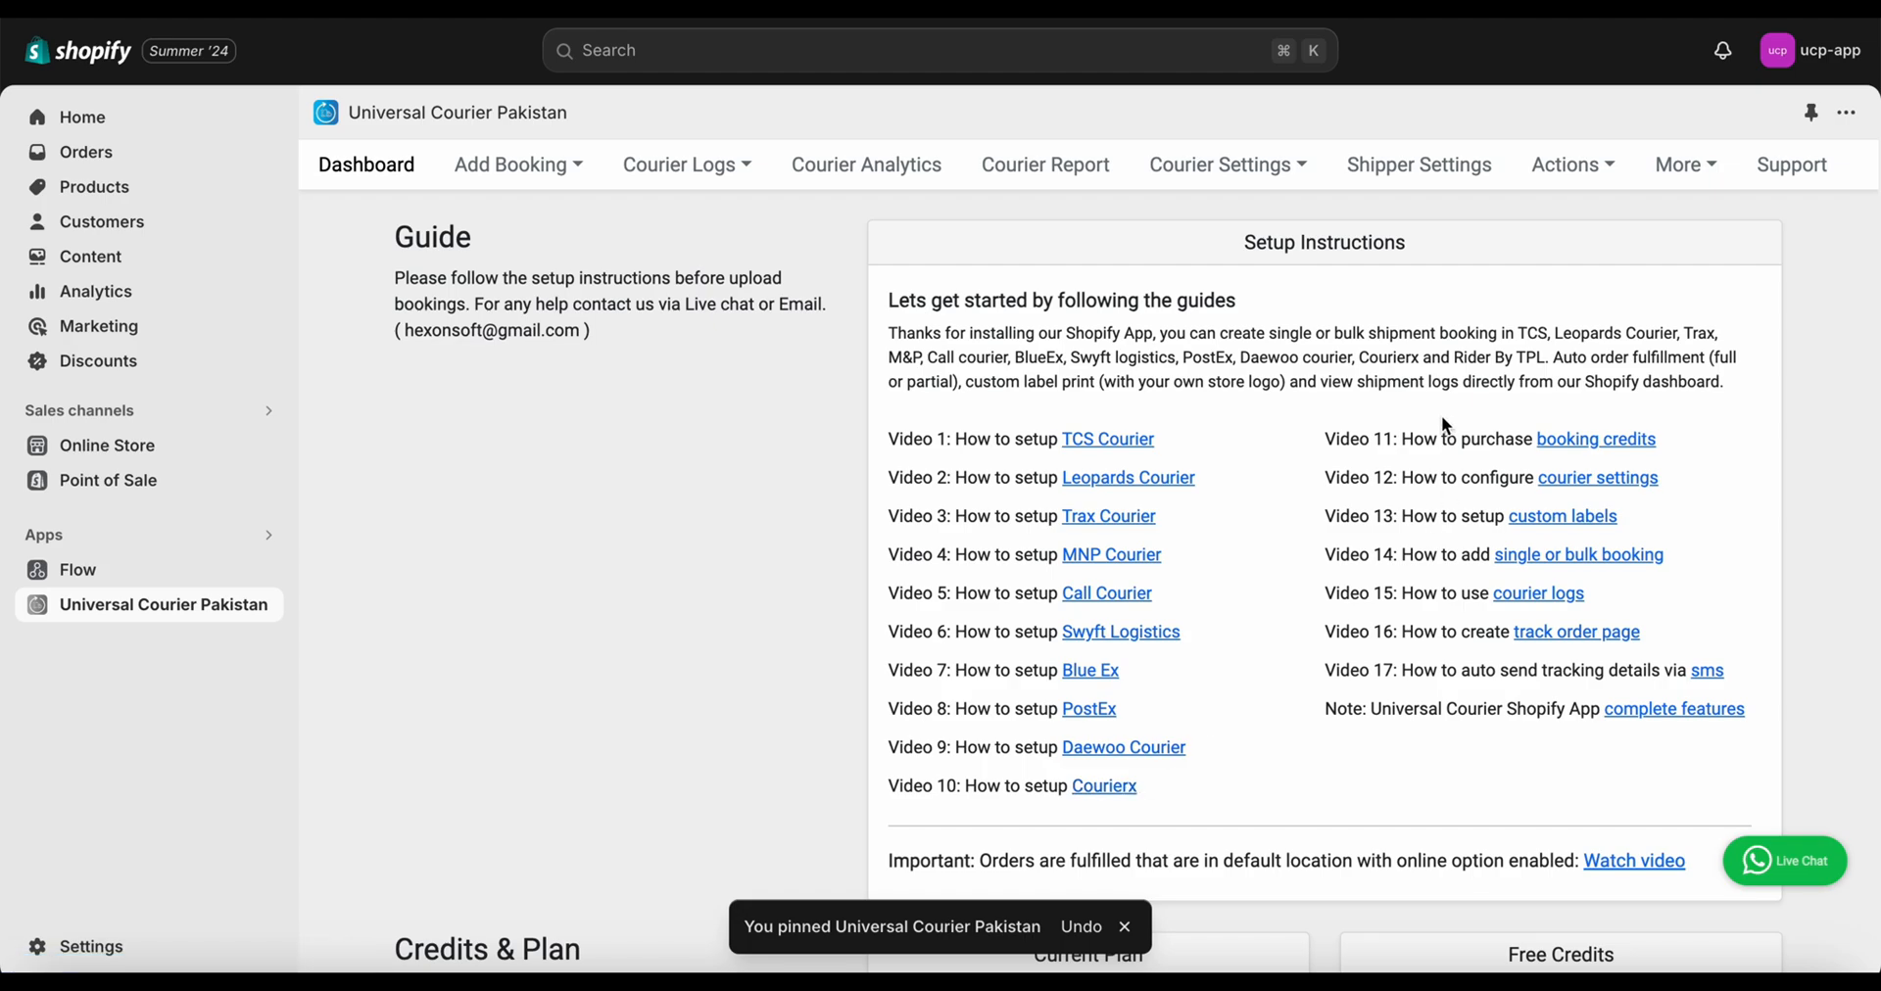
scroll(1070, 654, "down", 5)
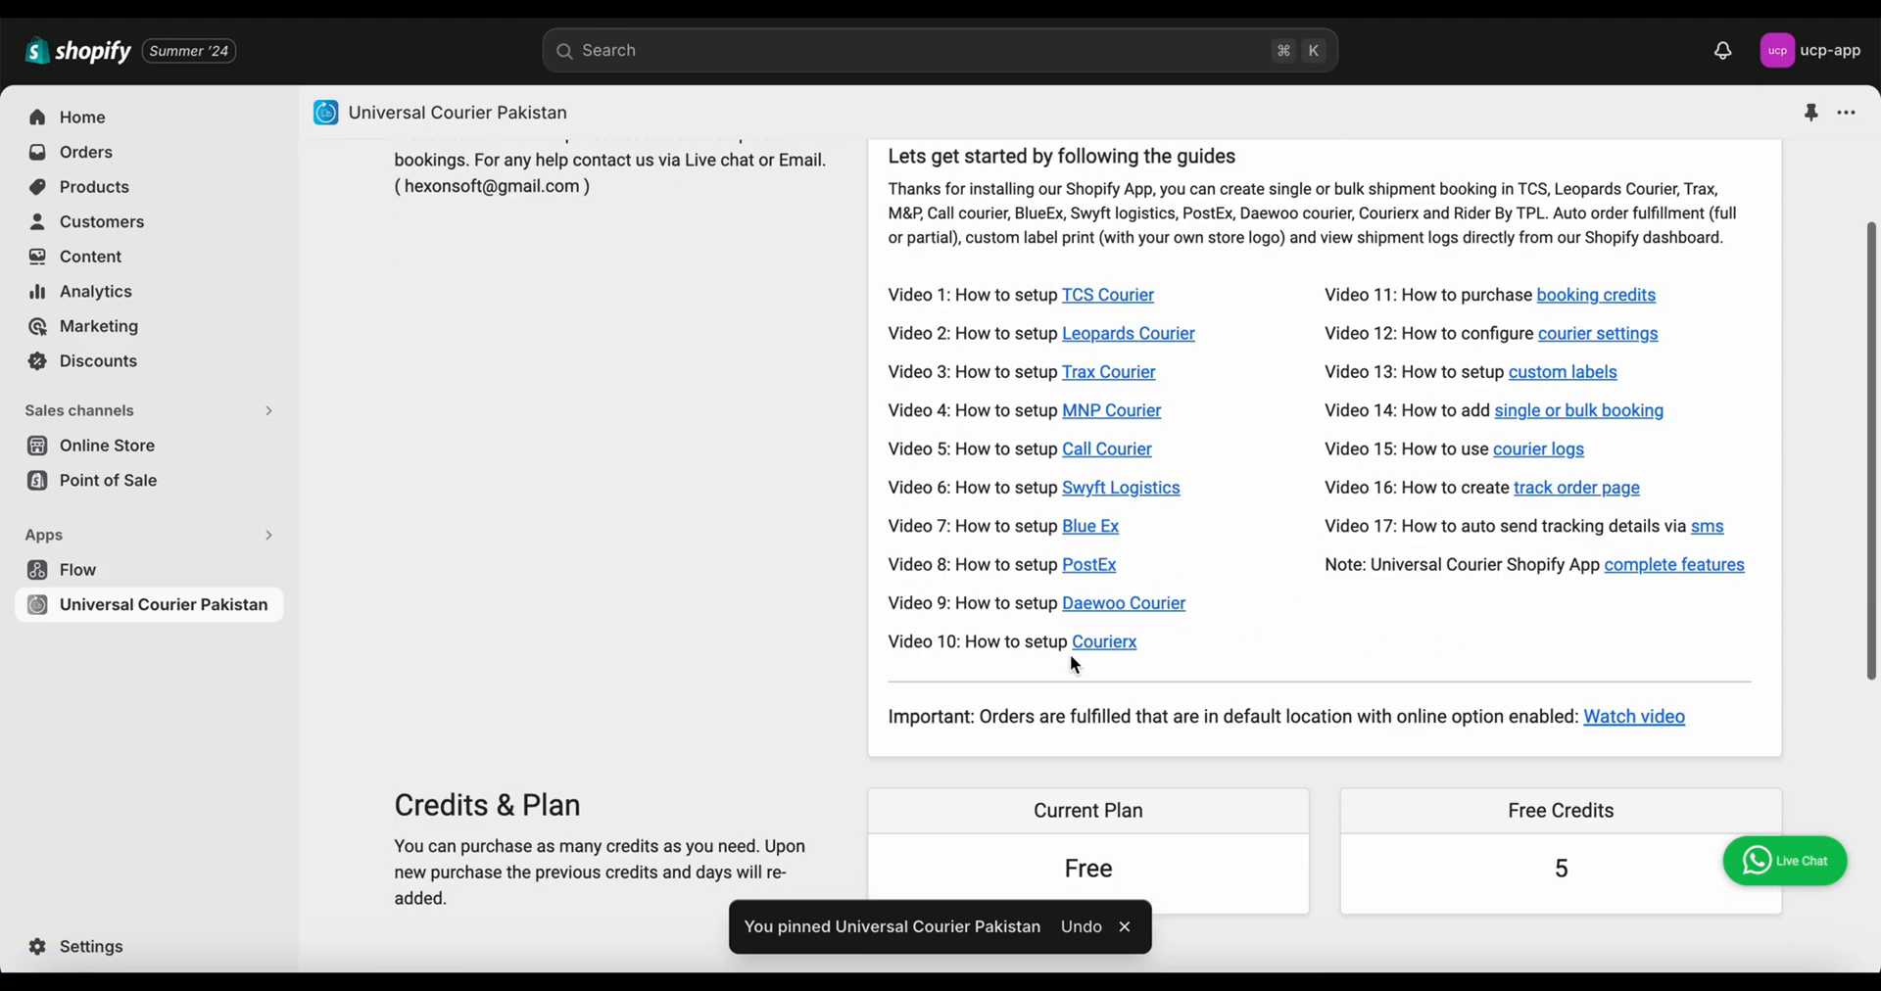
scroll(1468, 321, "up", 5)
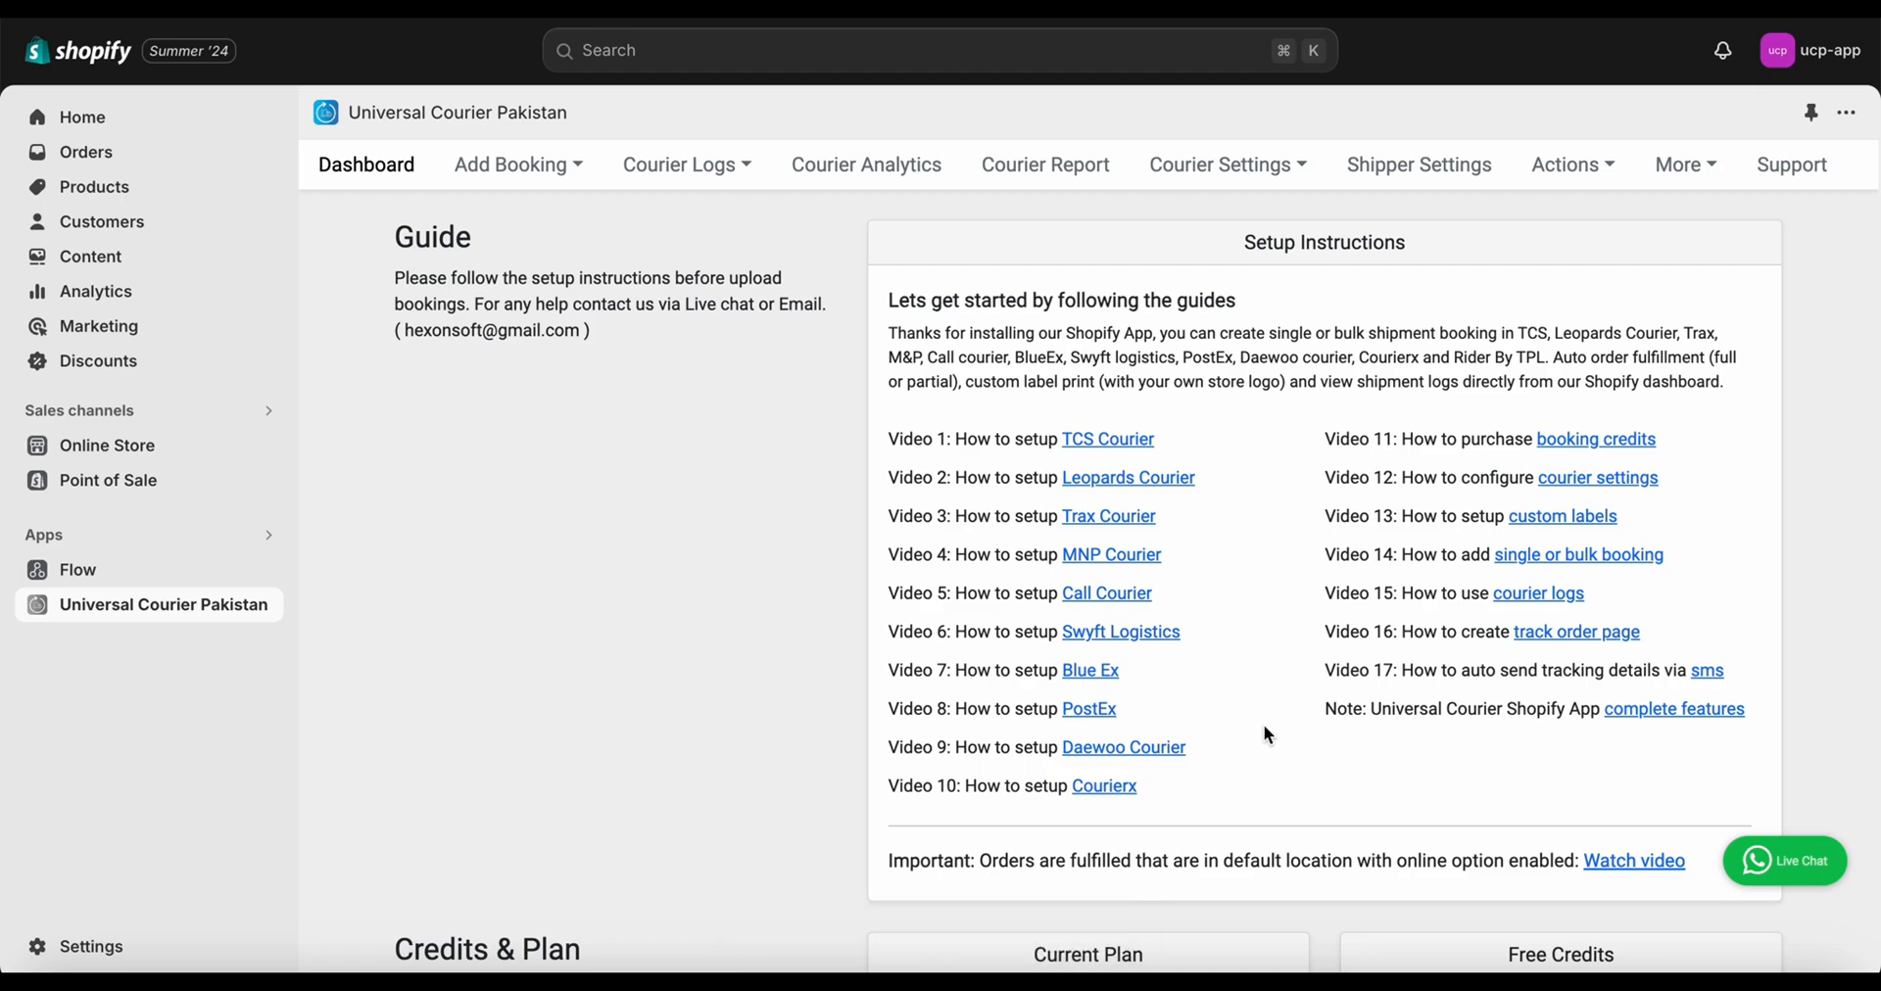
scroll(1266, 735, "down", 3)
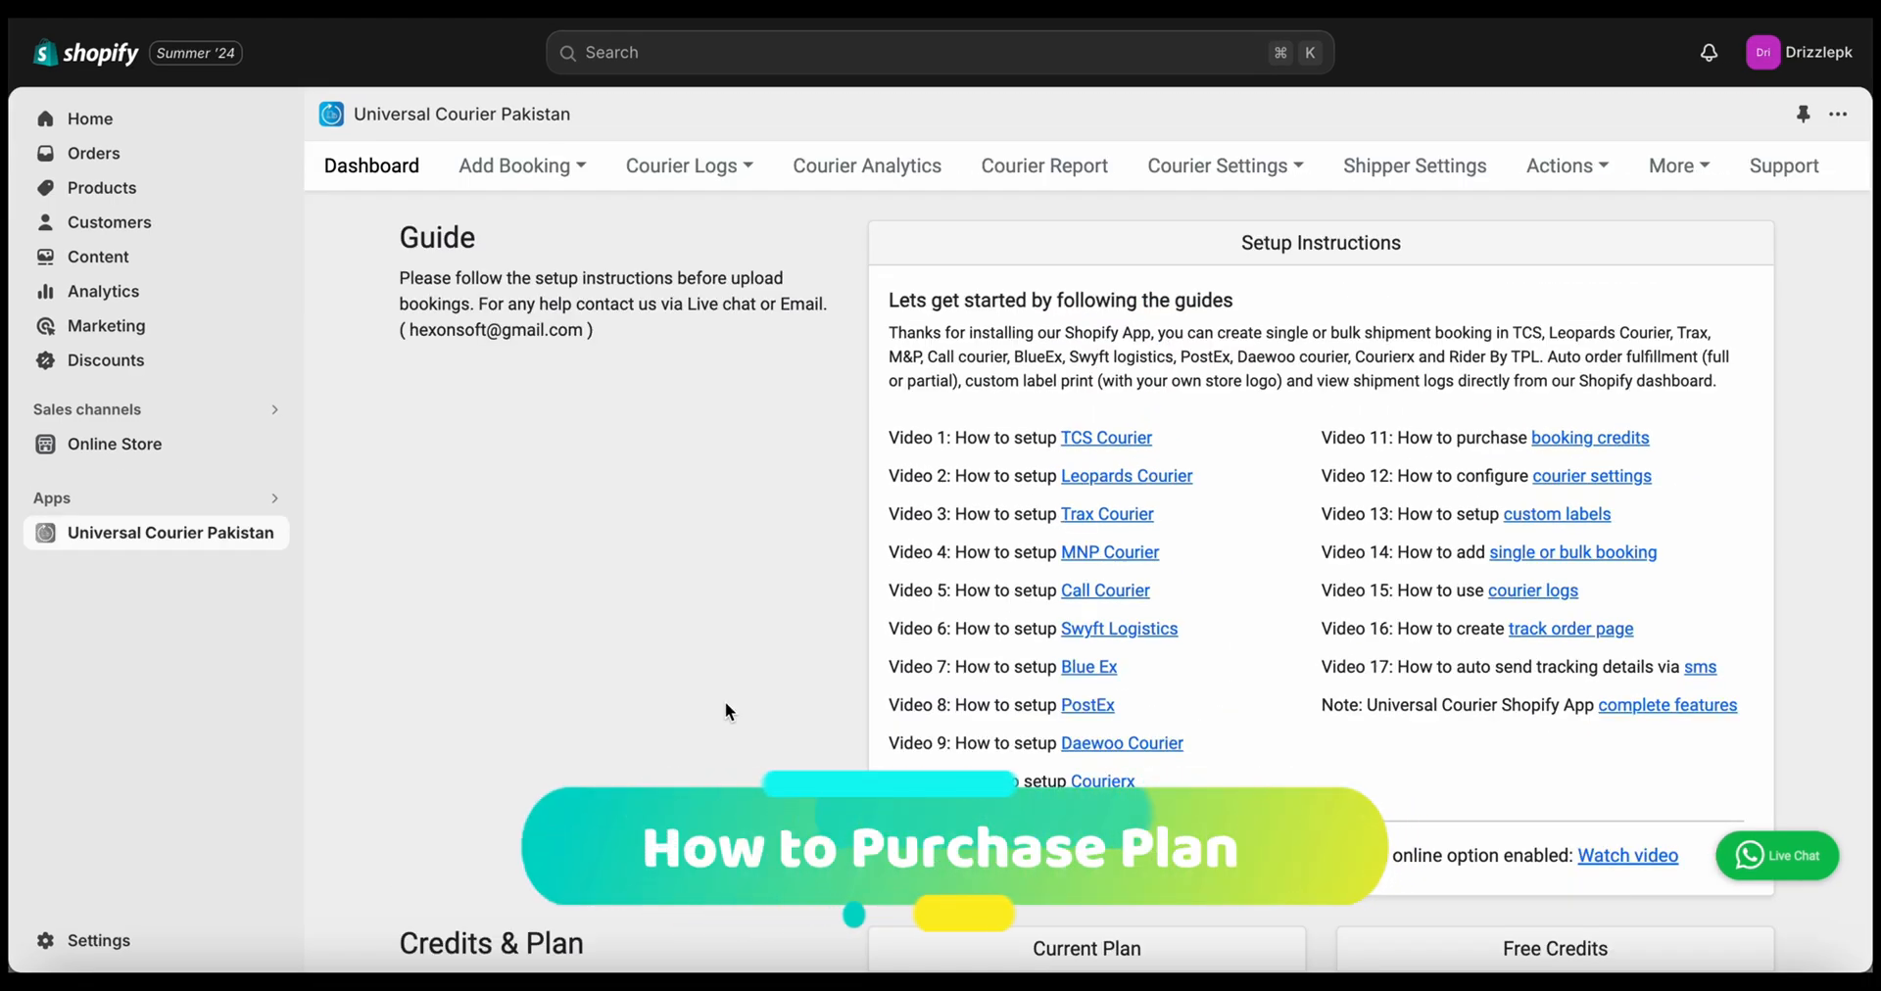
scroll(726, 704, "down", 2)
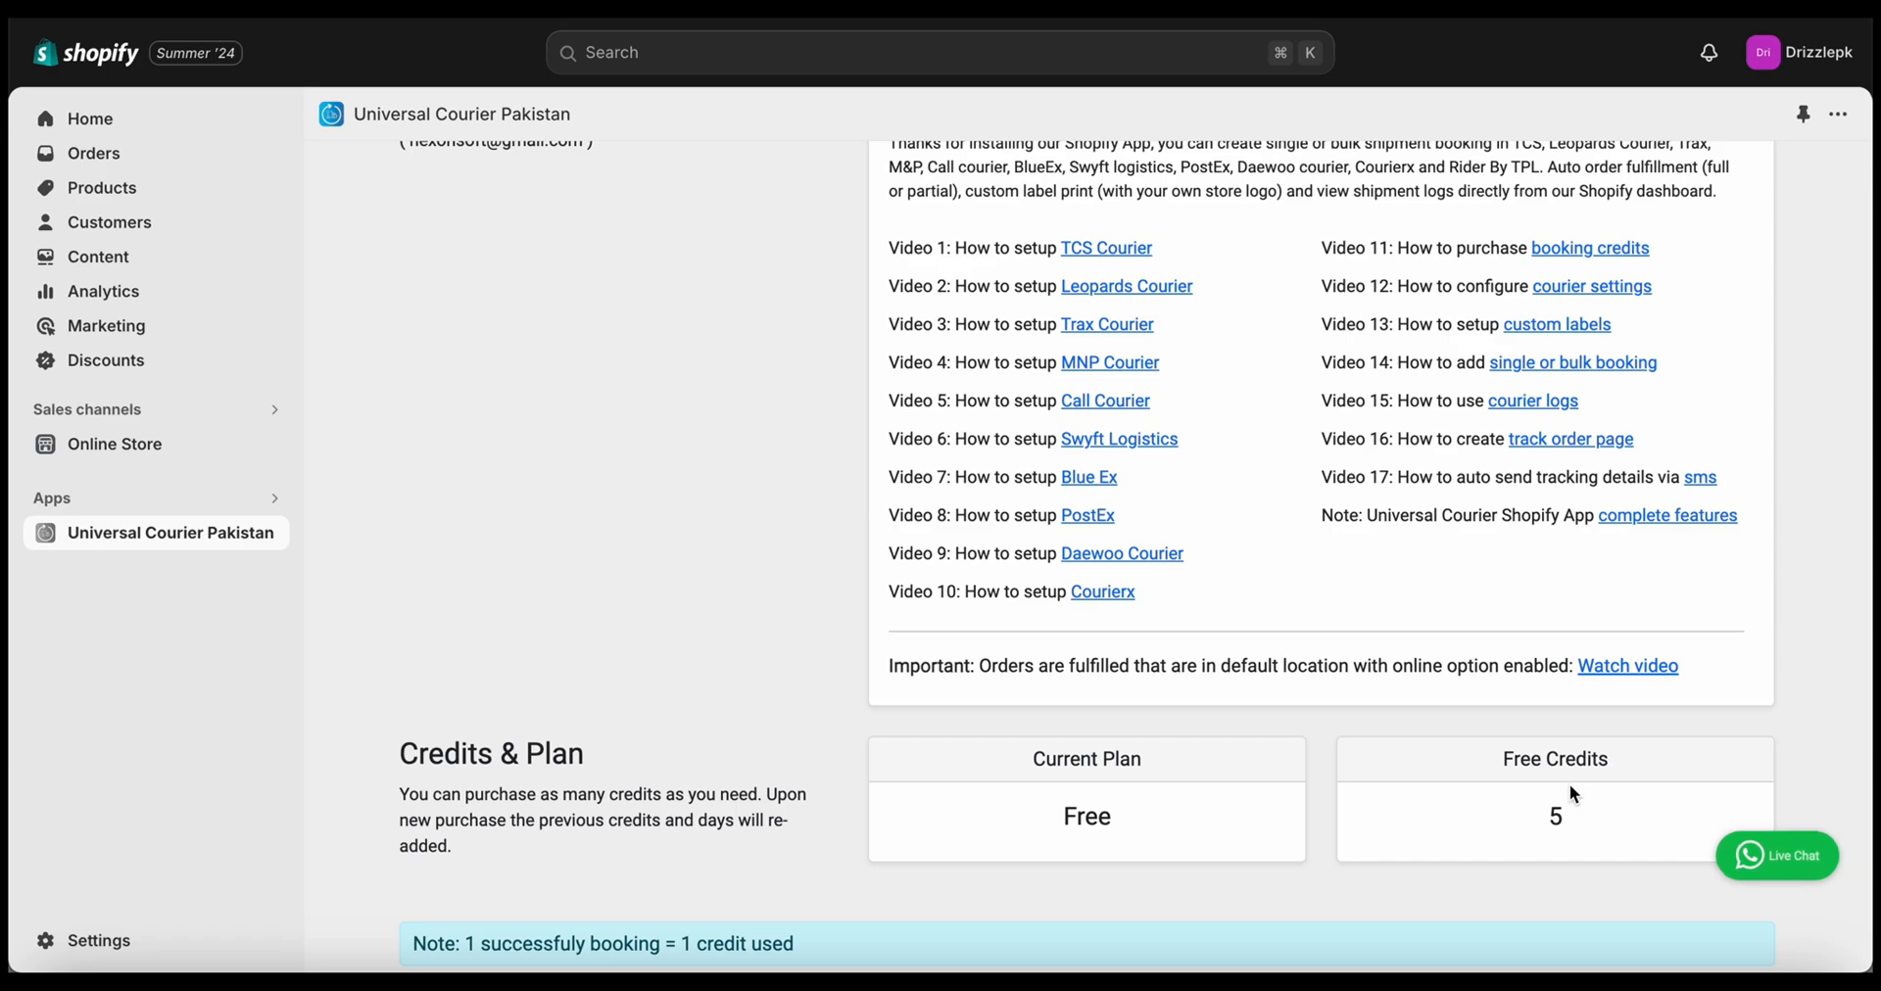
scroll(1570, 787, "down", 5)
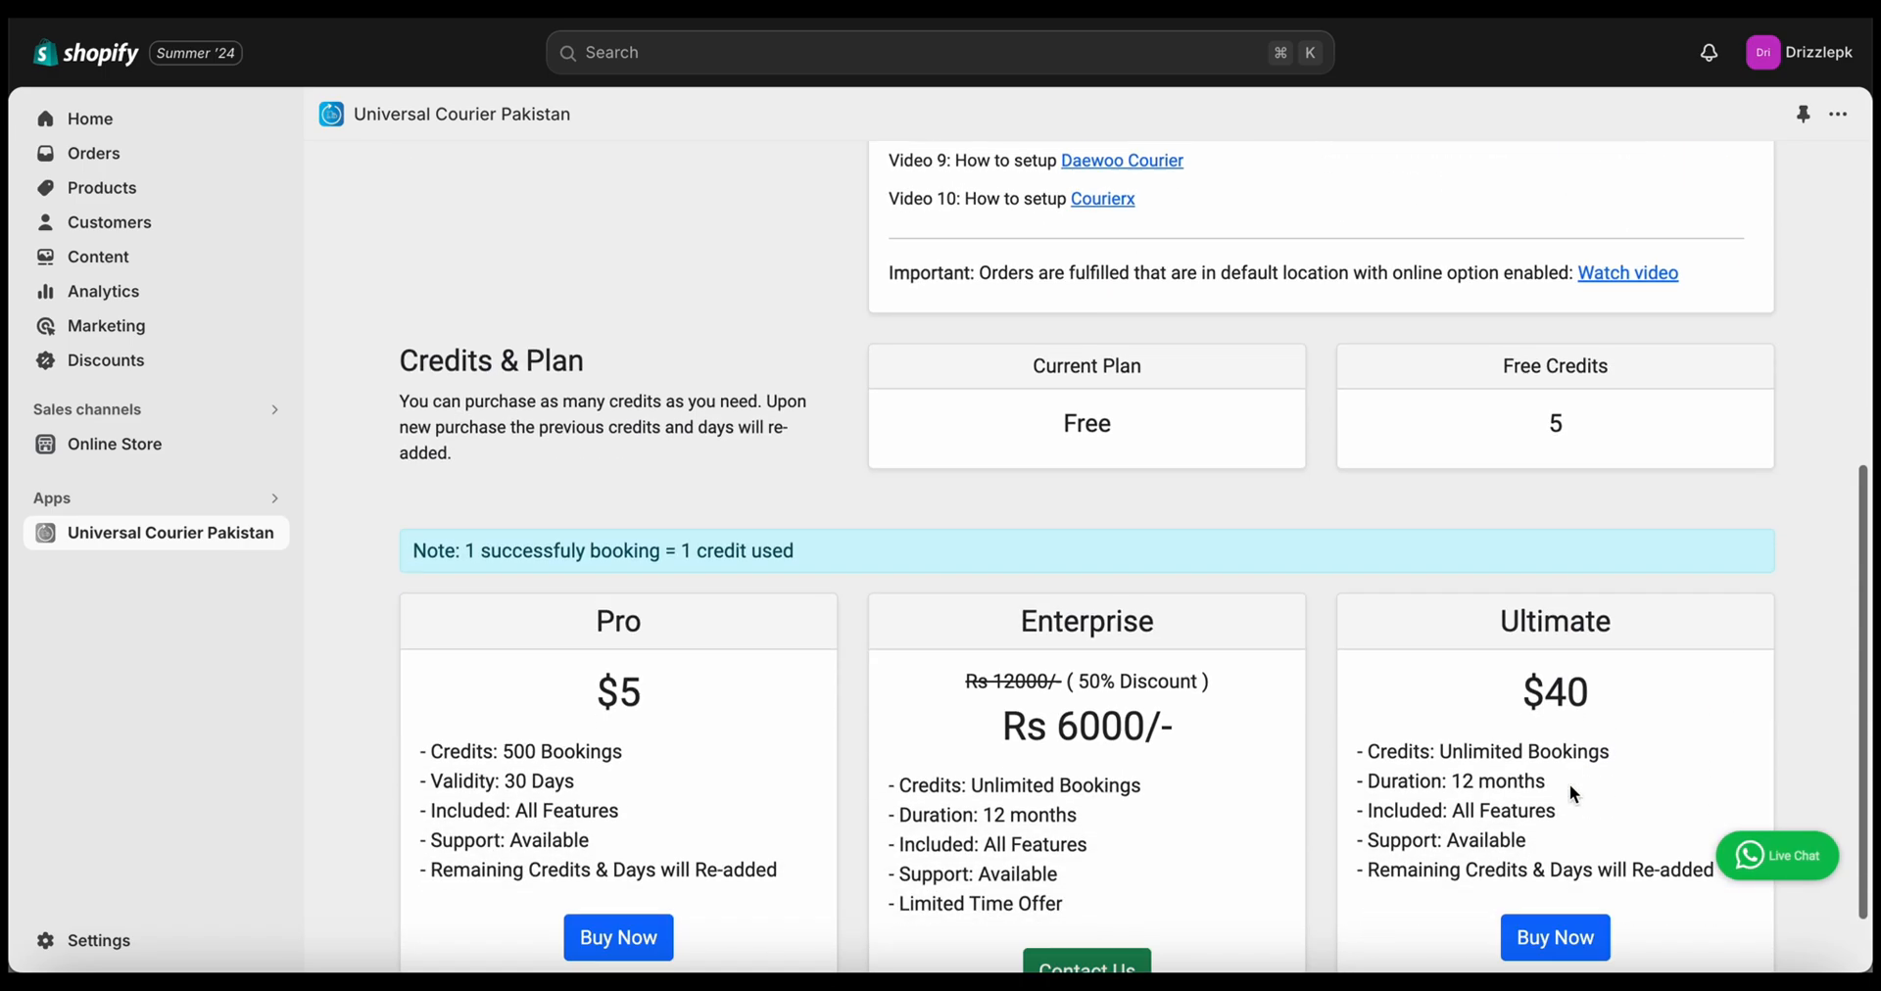
scroll(1572, 793, "down", 1)
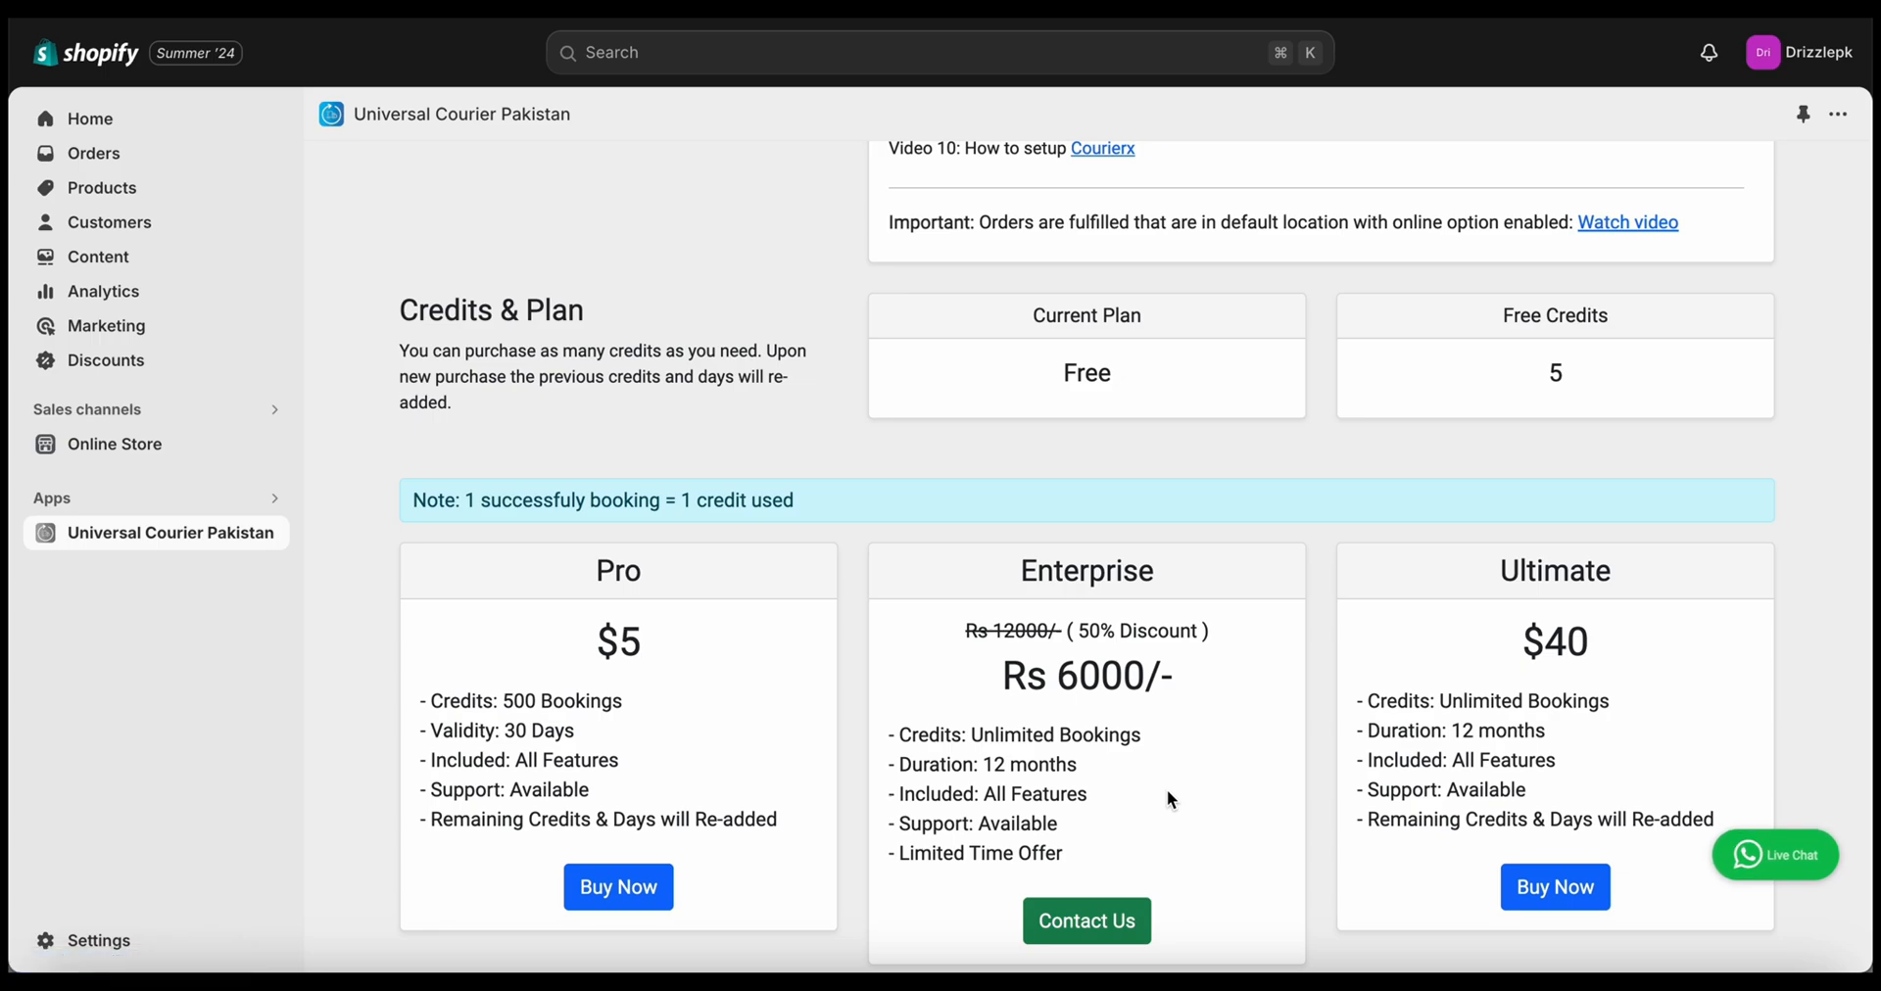
scroll(1166, 790, "up", 6)
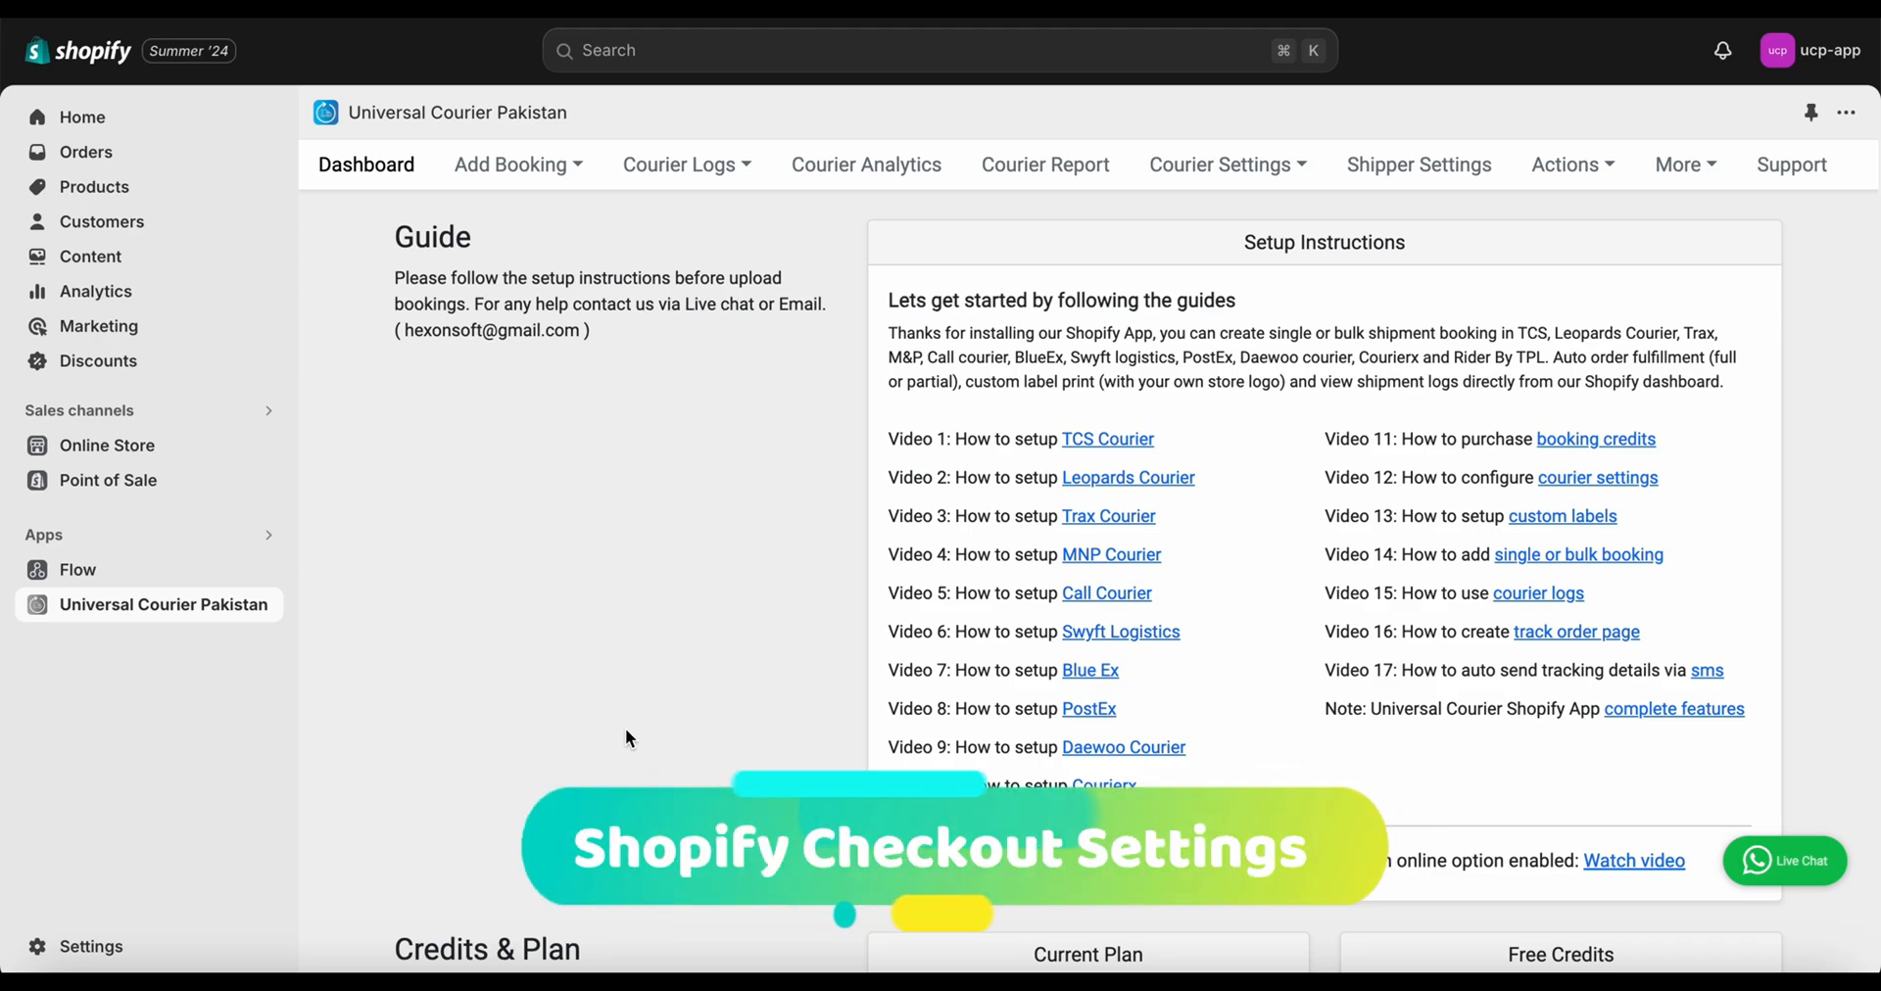
In Settings > Checkout, require customers' first and last name
left_click(69, 942)
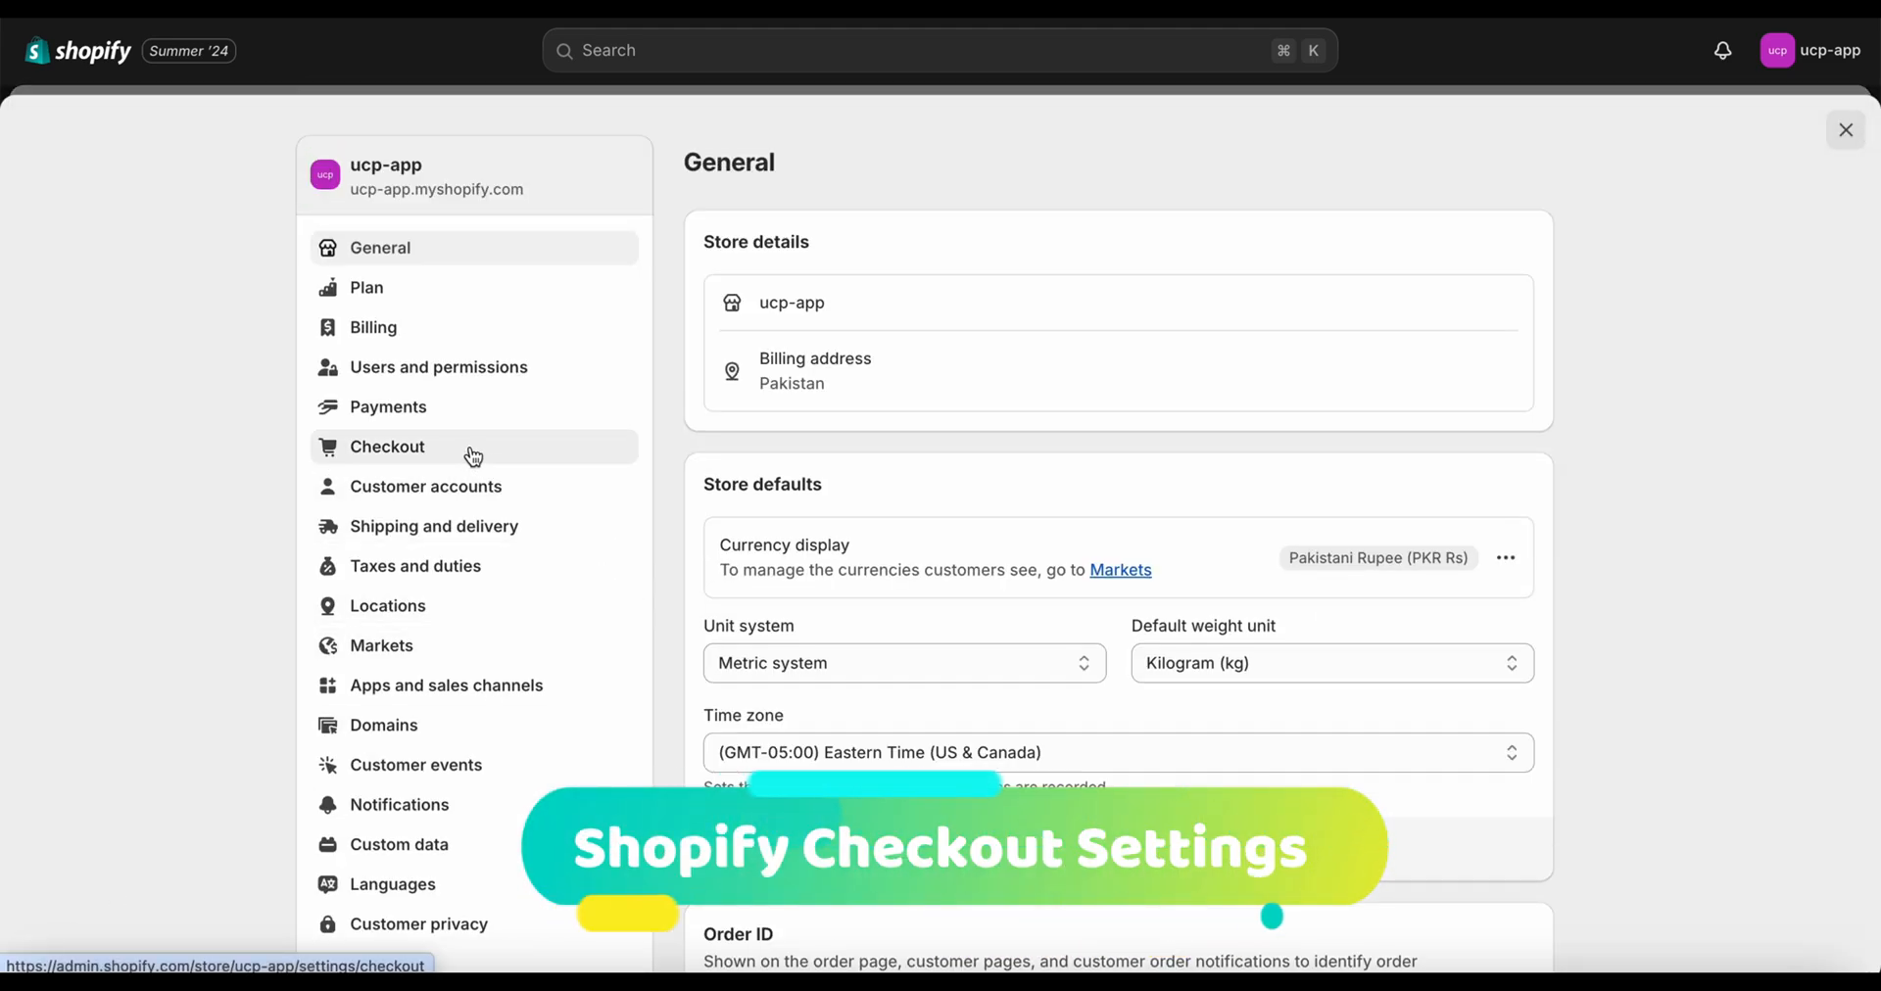
left_click(474, 457)
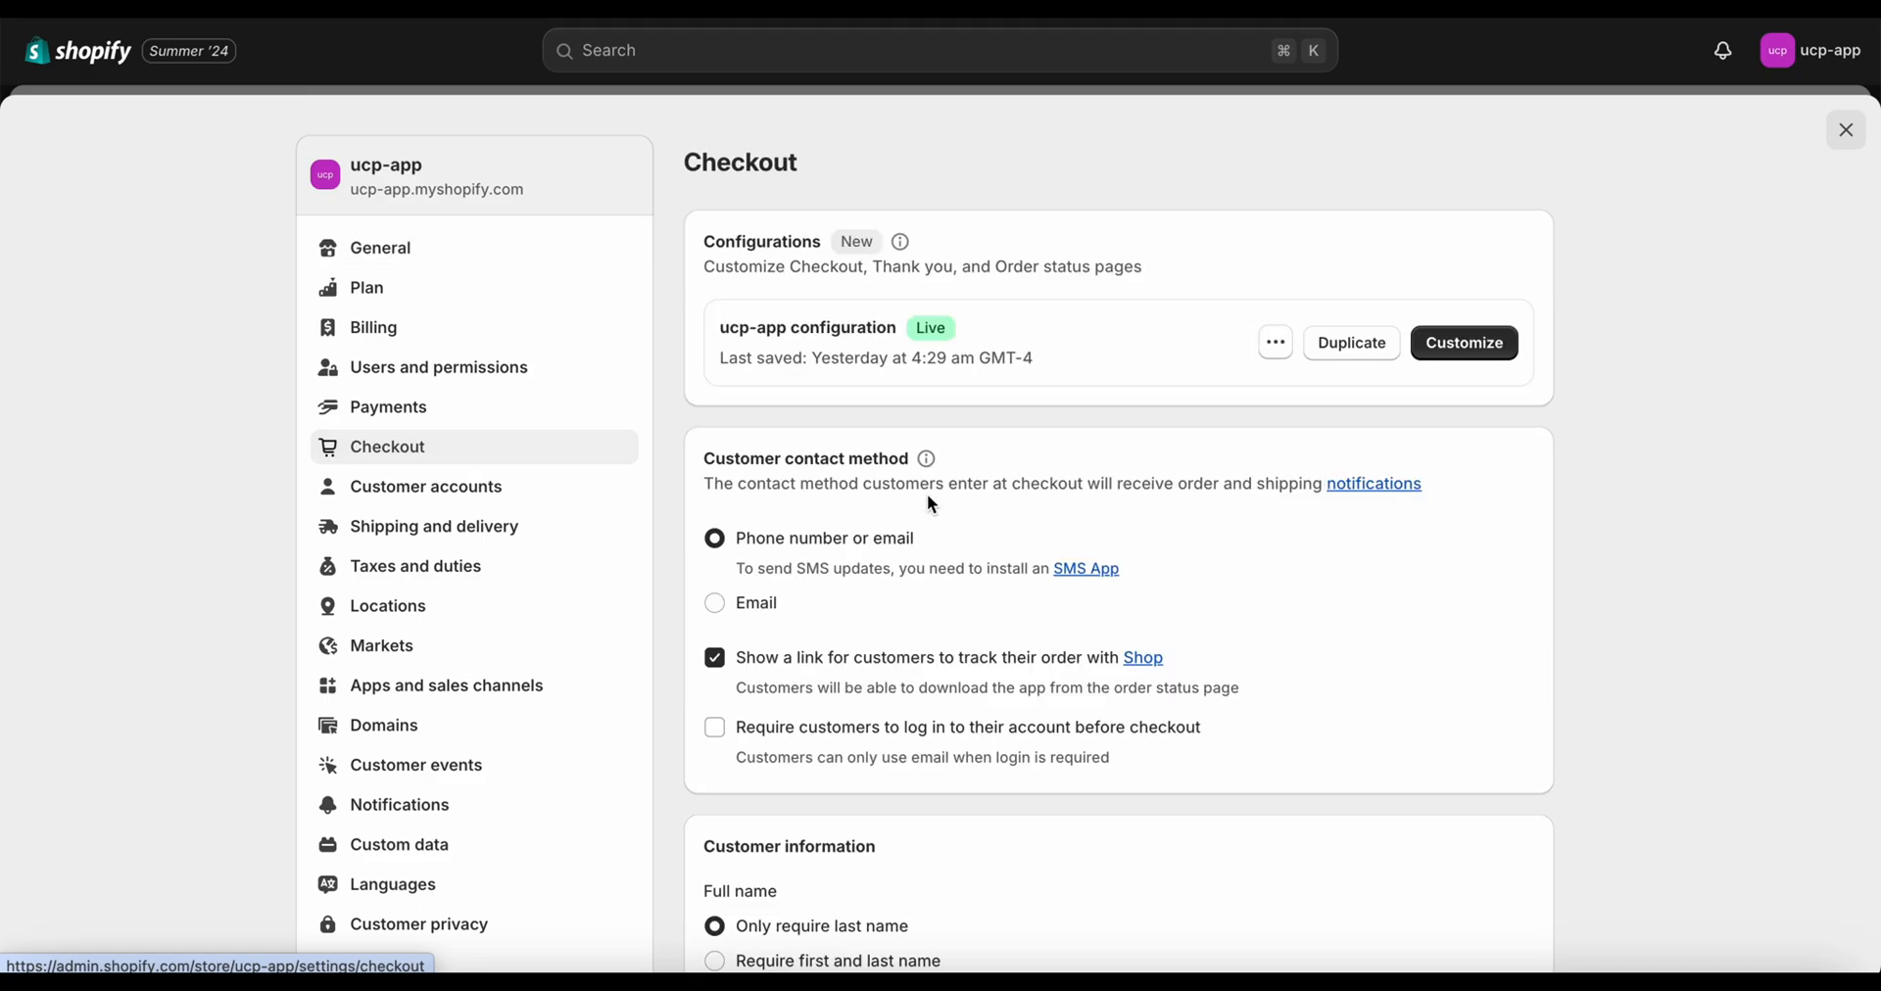
scroll(949, 591, "down", 2)
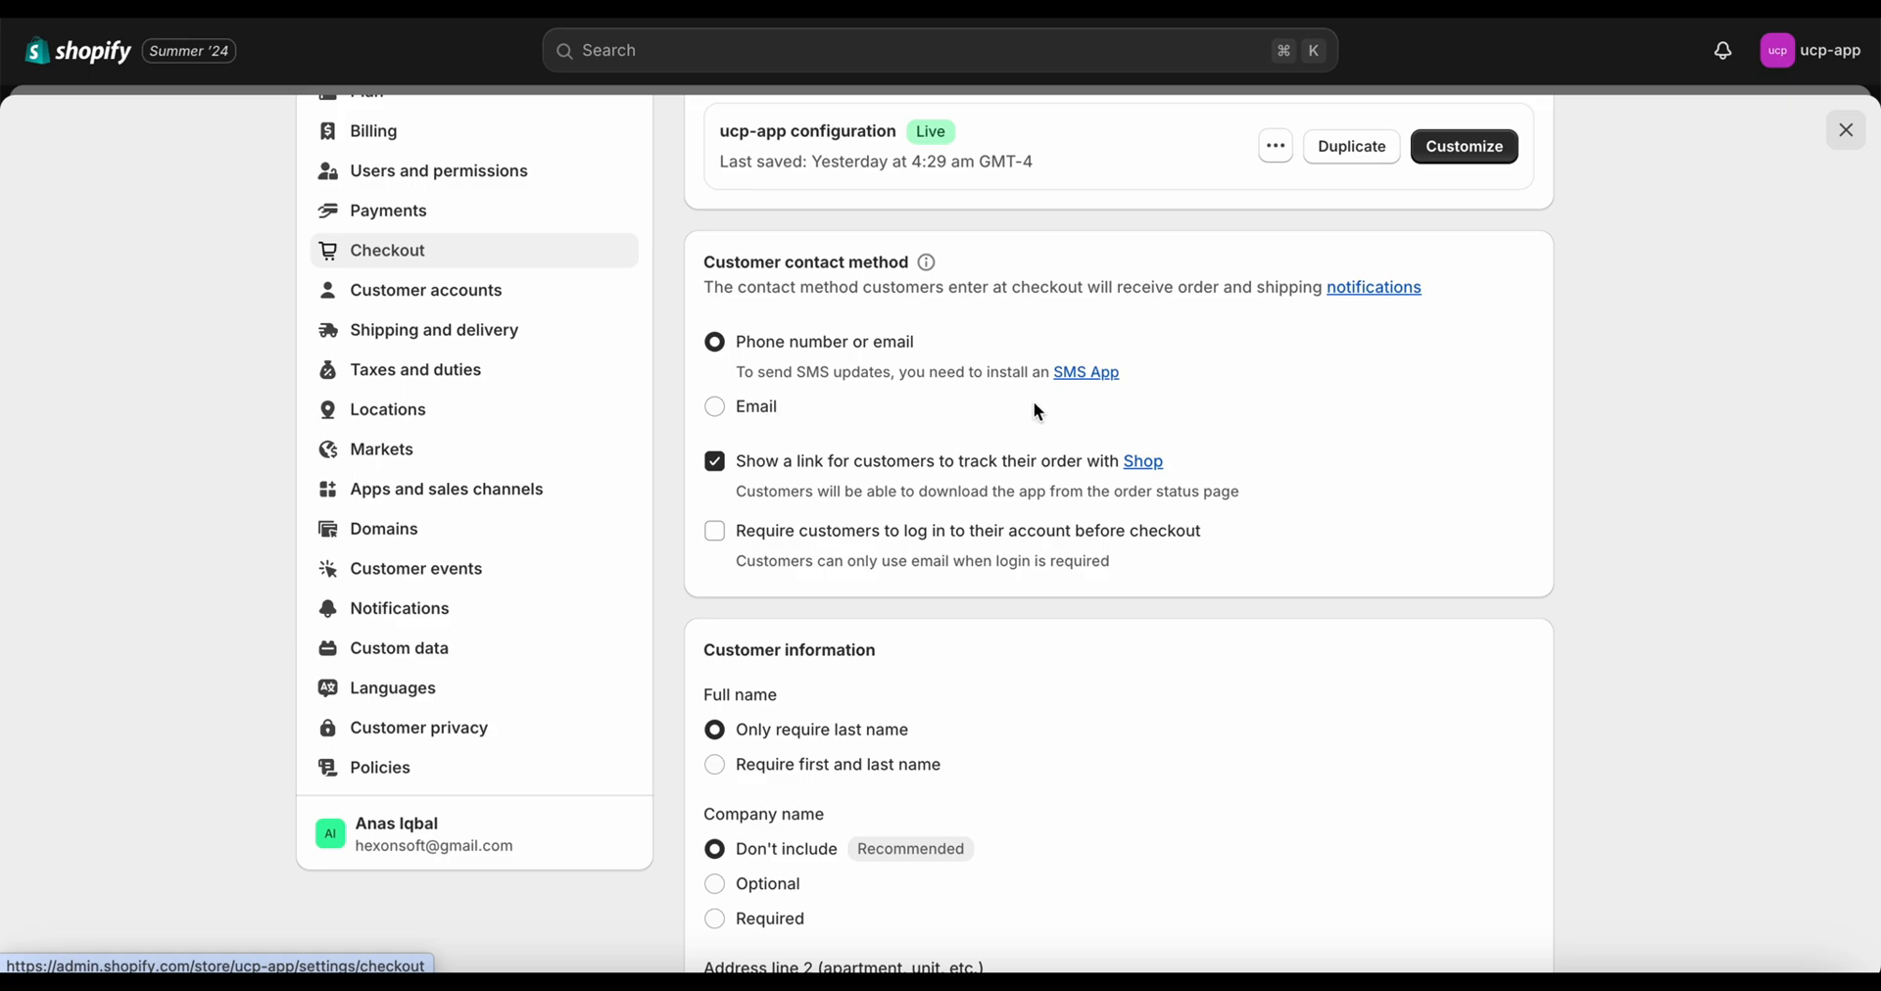
scroll(873, 498, "down", 2)
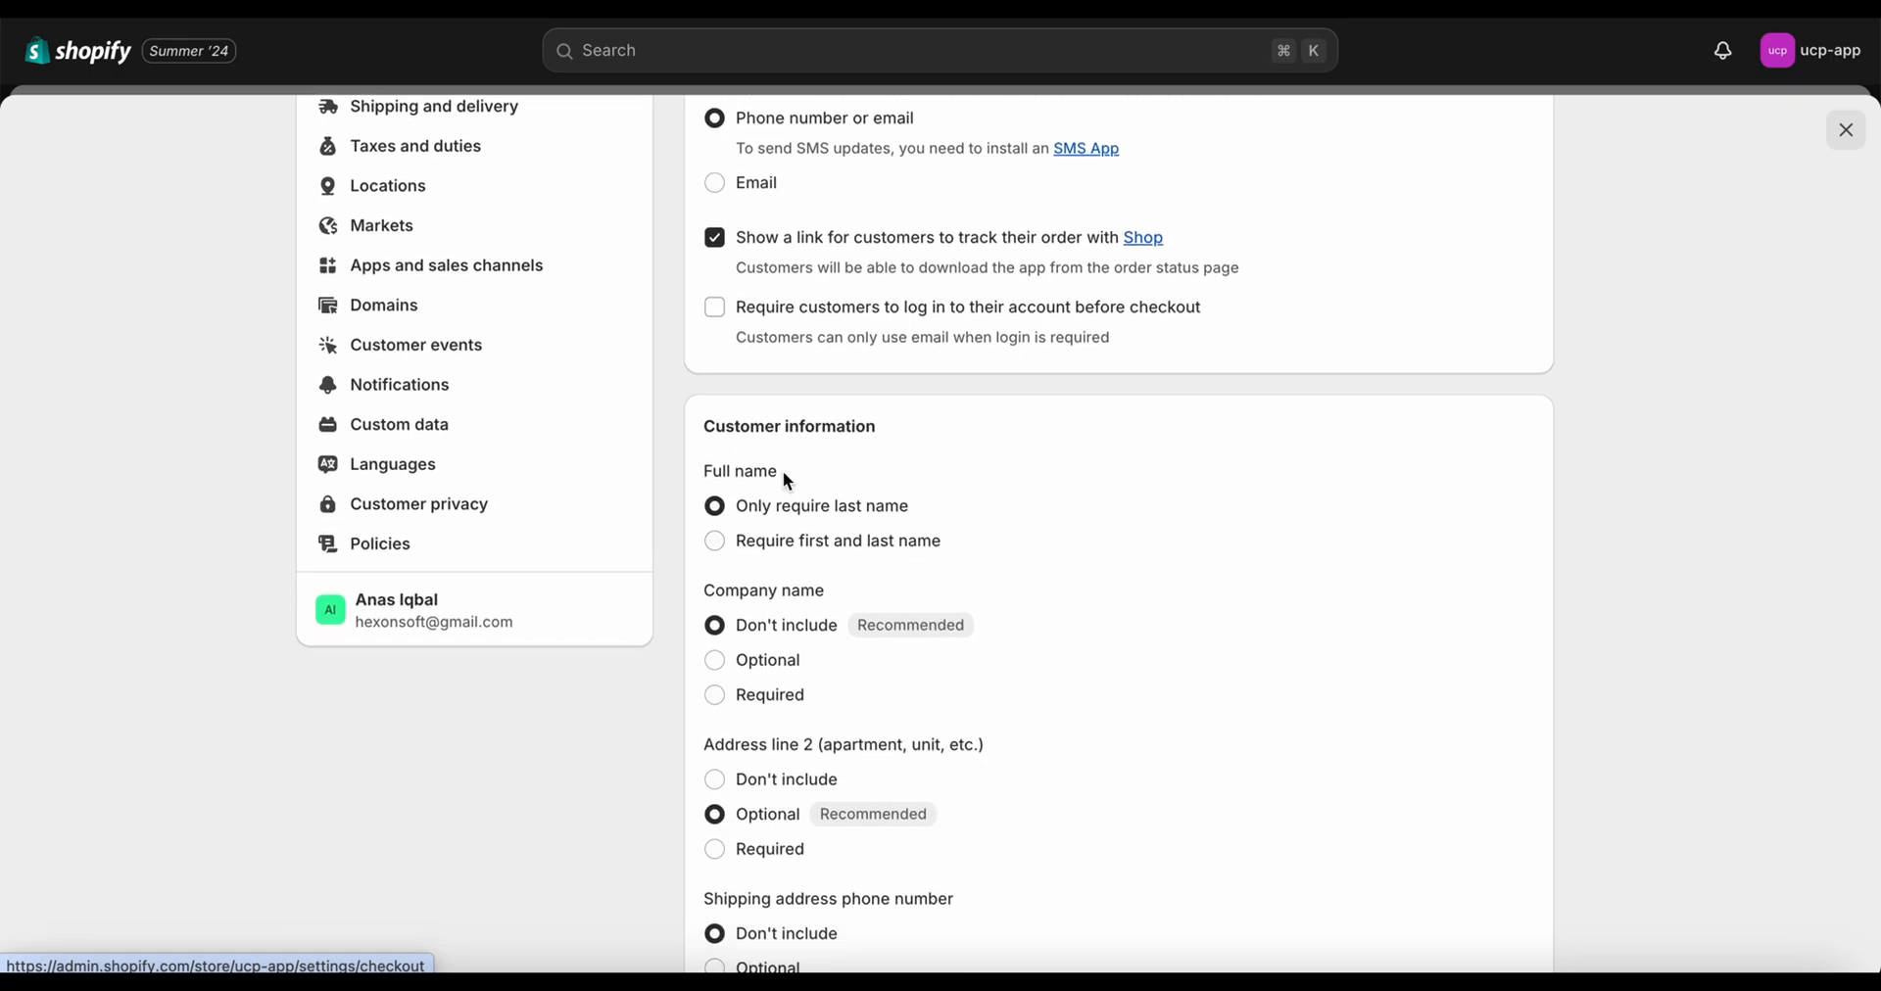
scroll(784, 466, "down", 1)
left_click(759, 450)
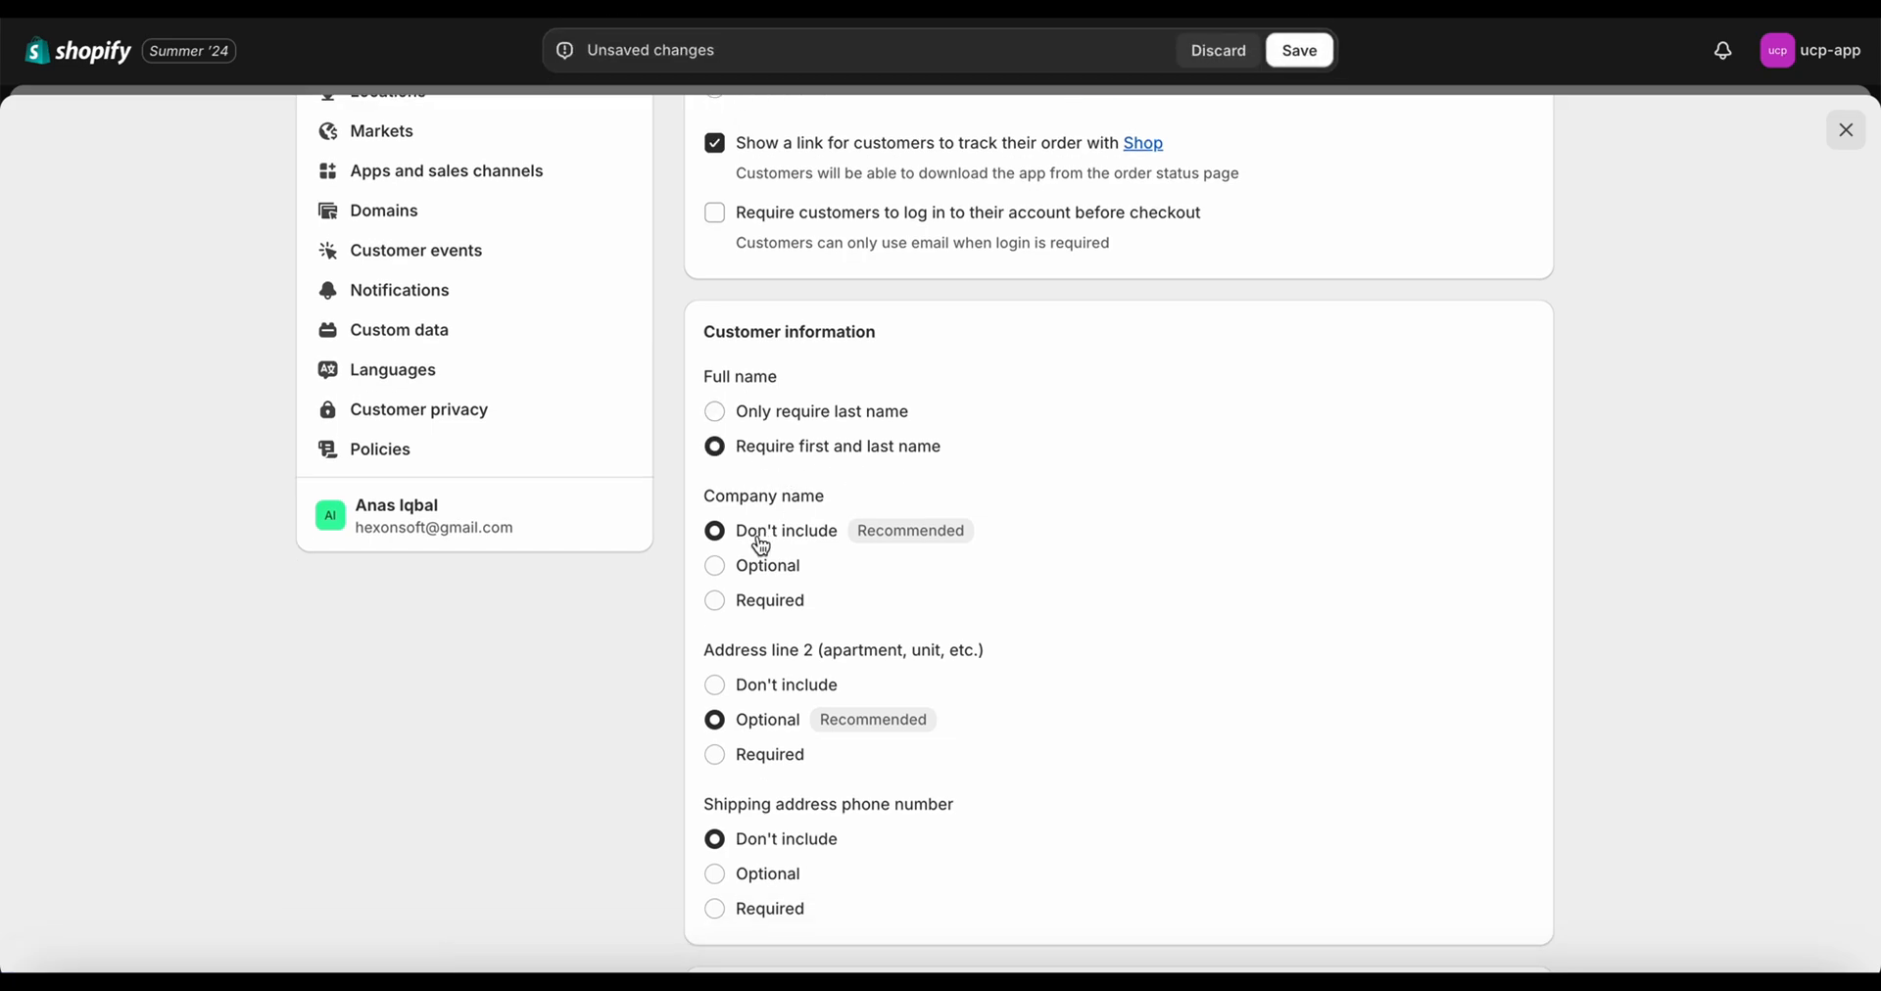
Leave out address line 2, make the shipping phone number required, and save
scroll(762, 541, "down", 1)
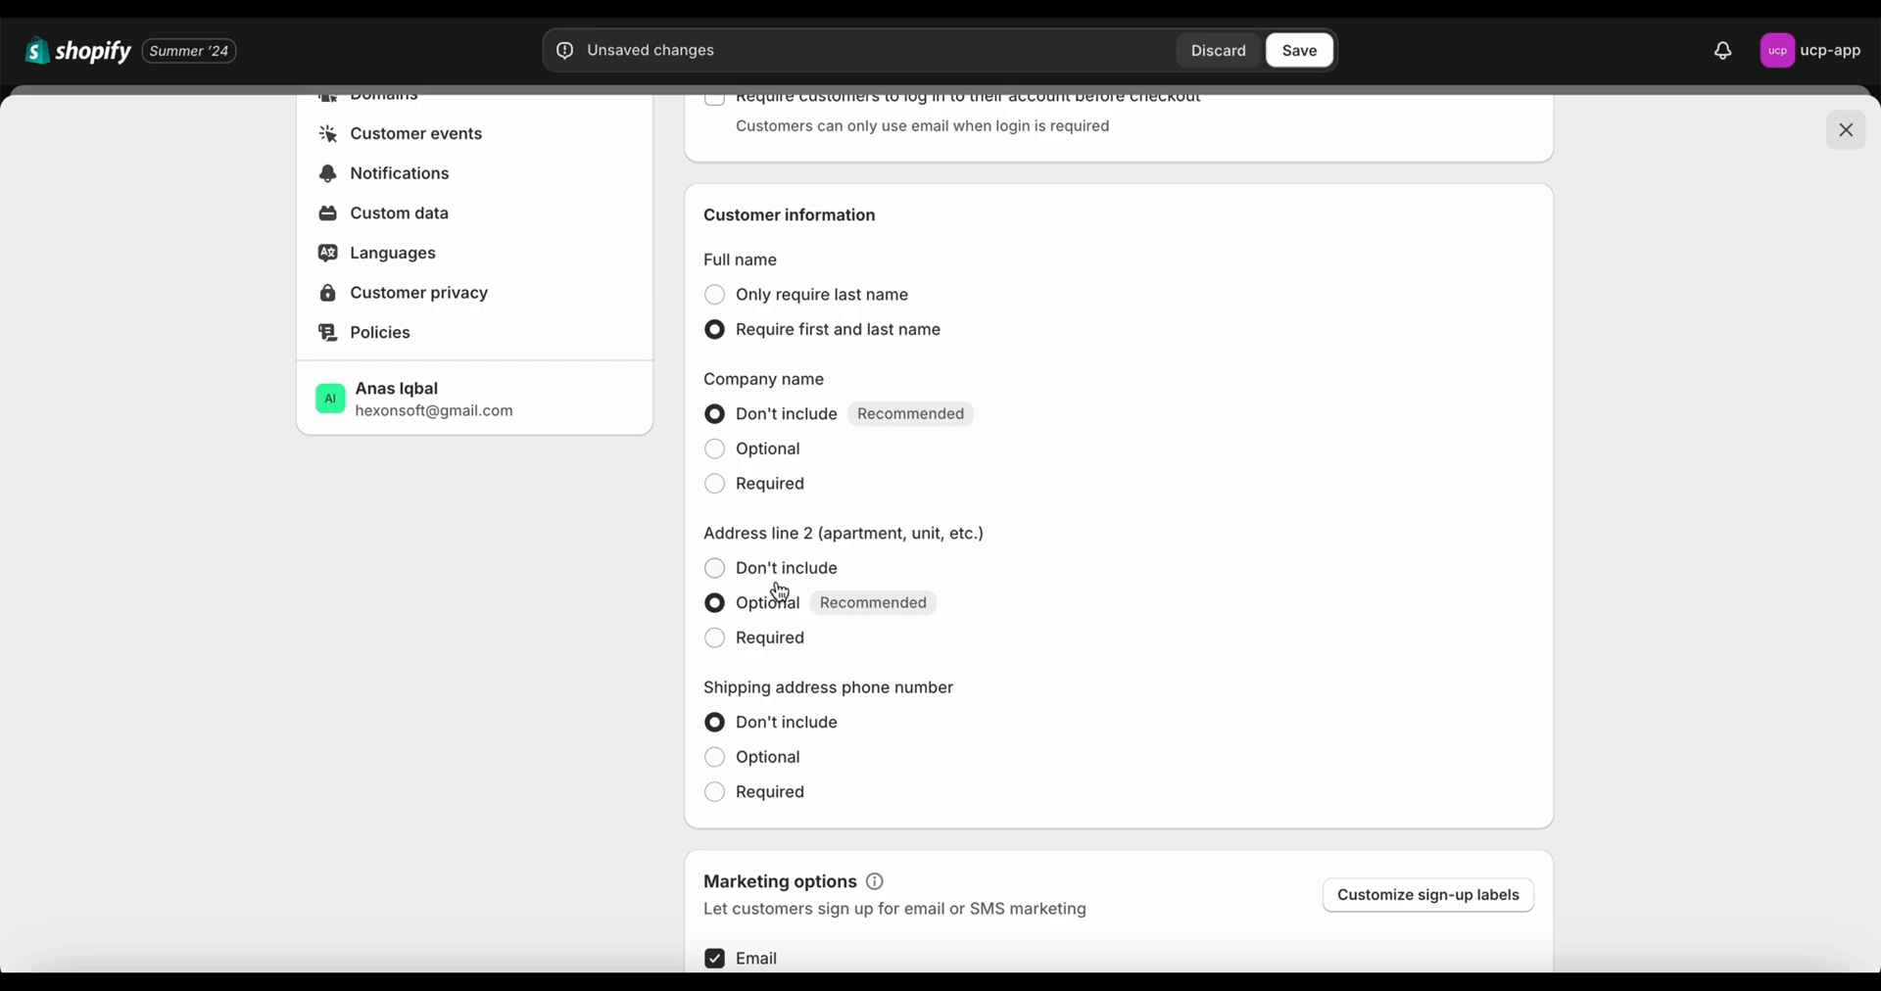
left_click(741, 573)
scroll(1321, 602, "down", 1)
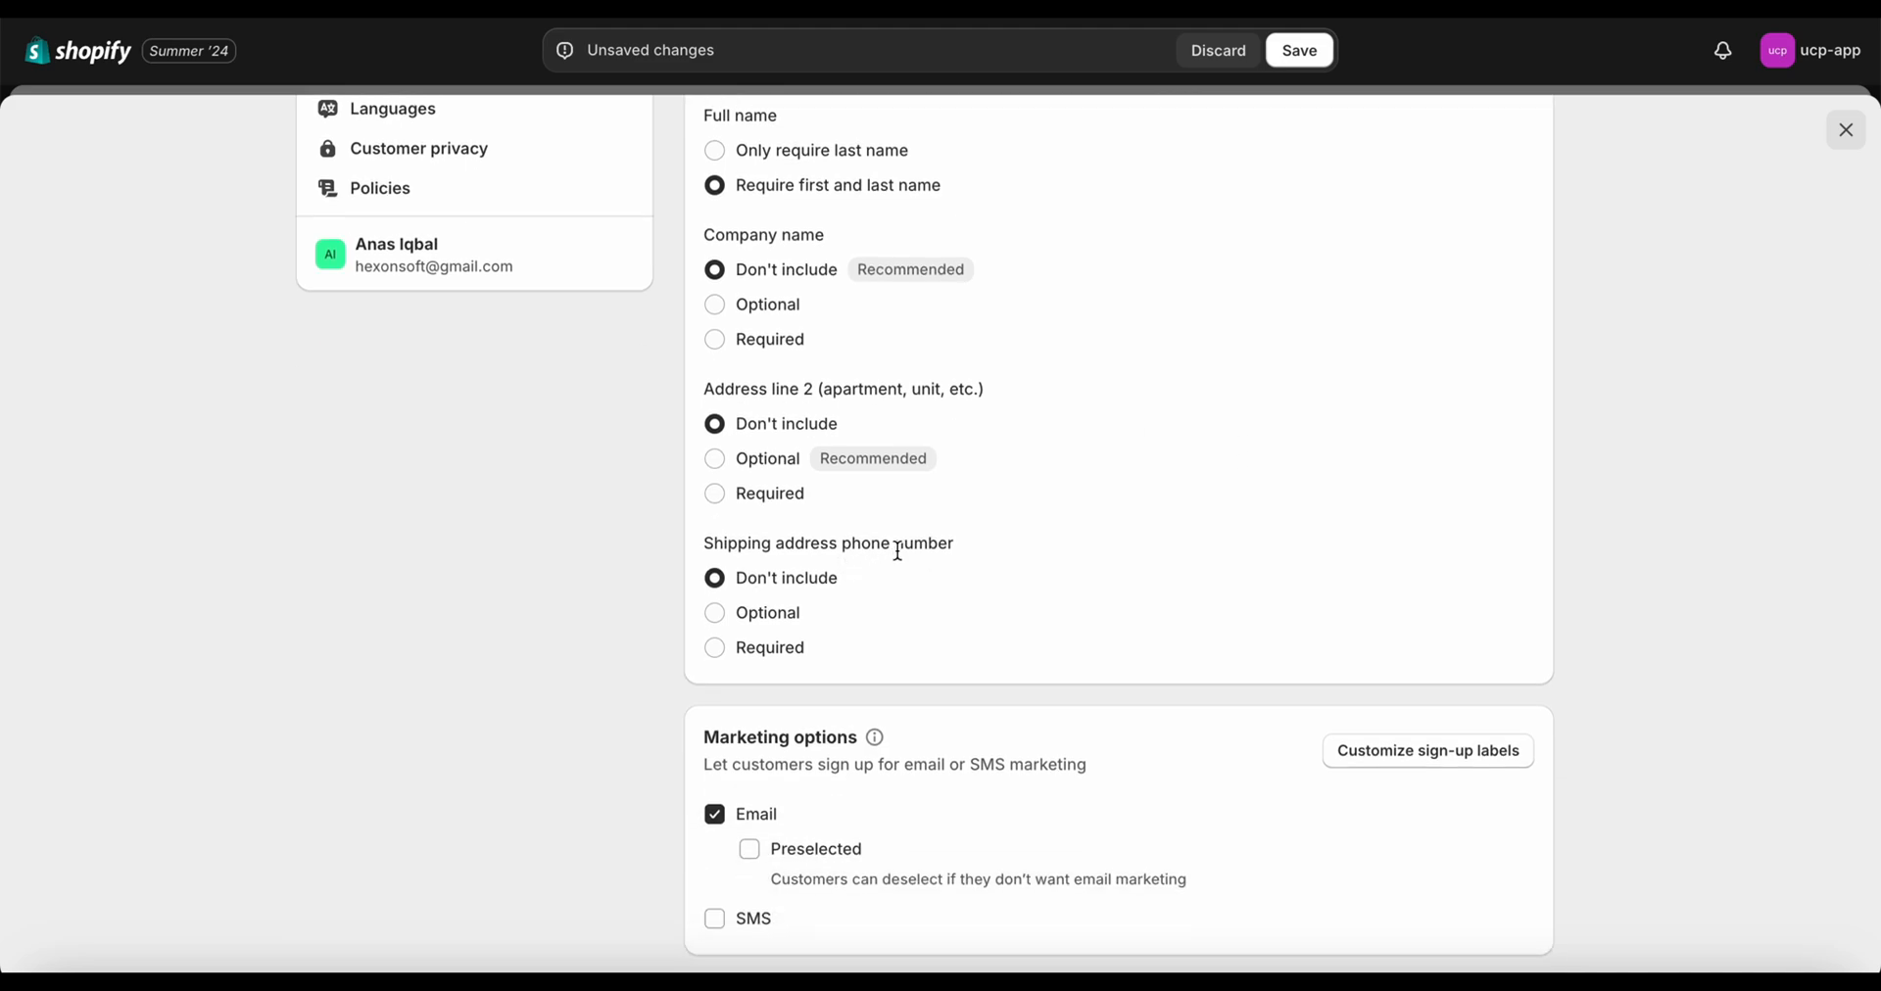
left_click(781, 663)
left_click(1299, 50)
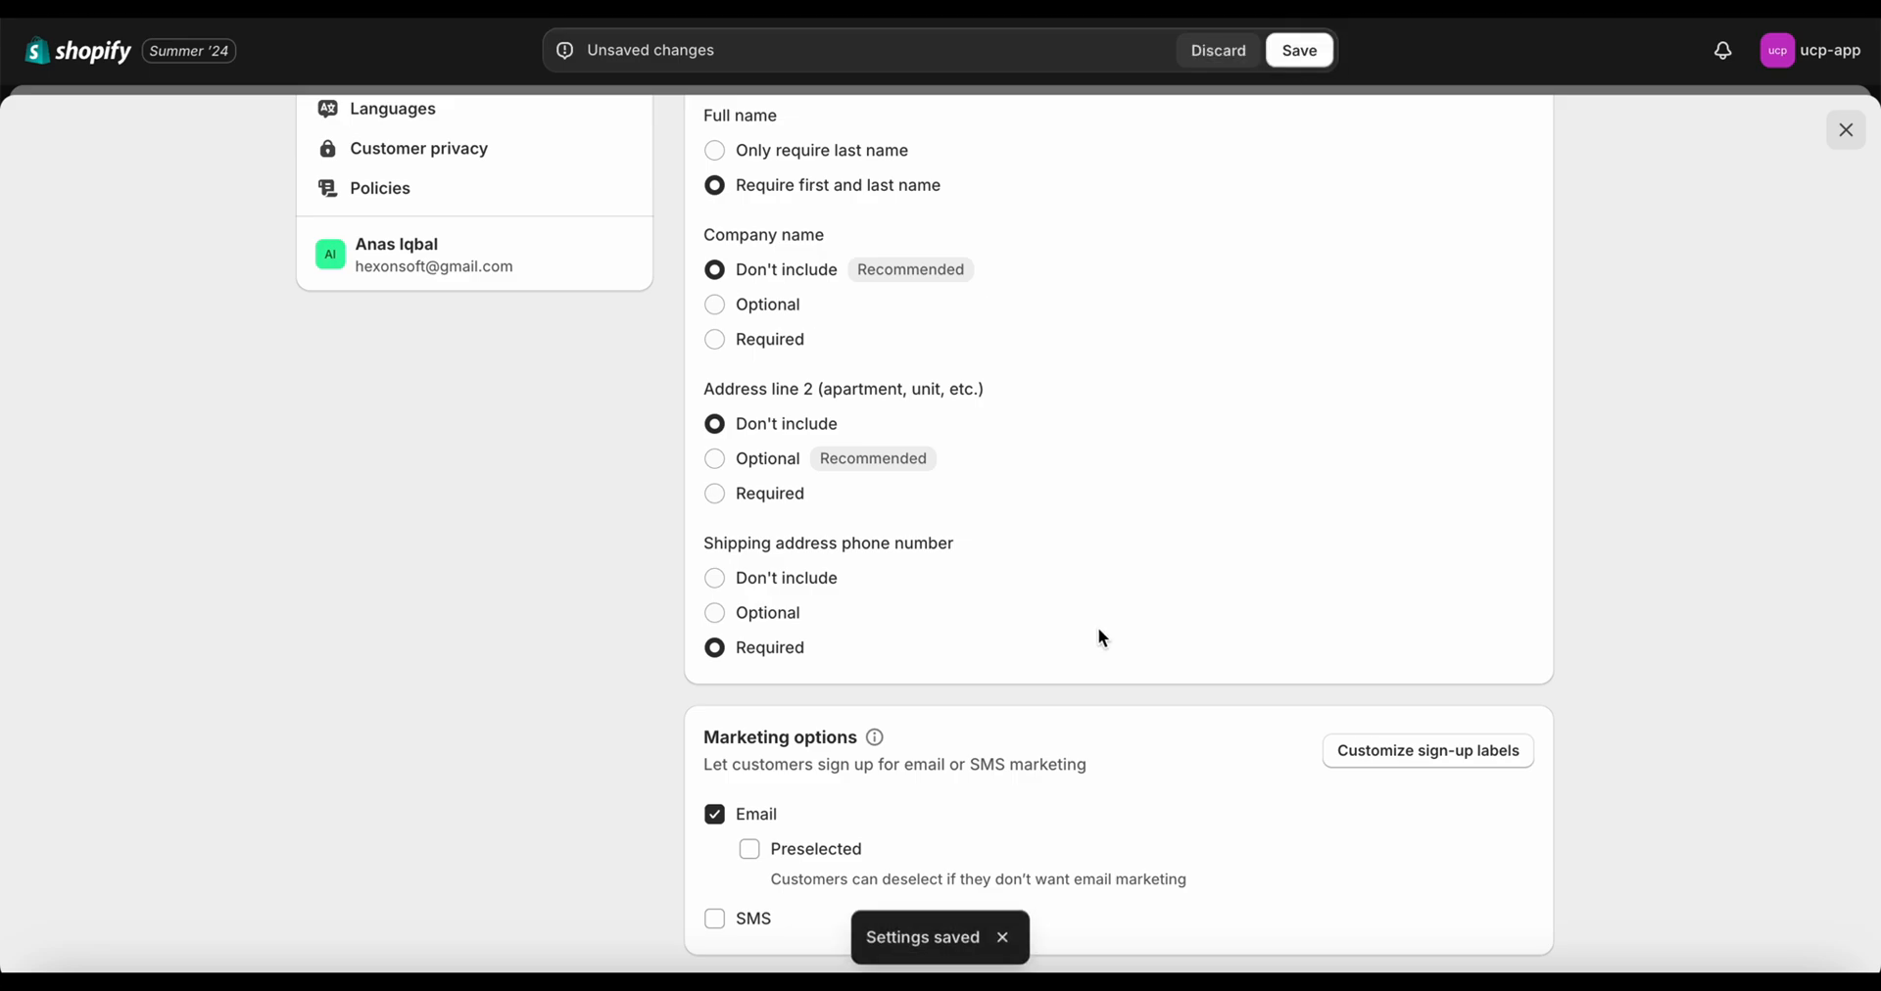
scroll(1102, 639, "up", 2)
scroll(1102, 639, "up", 7)
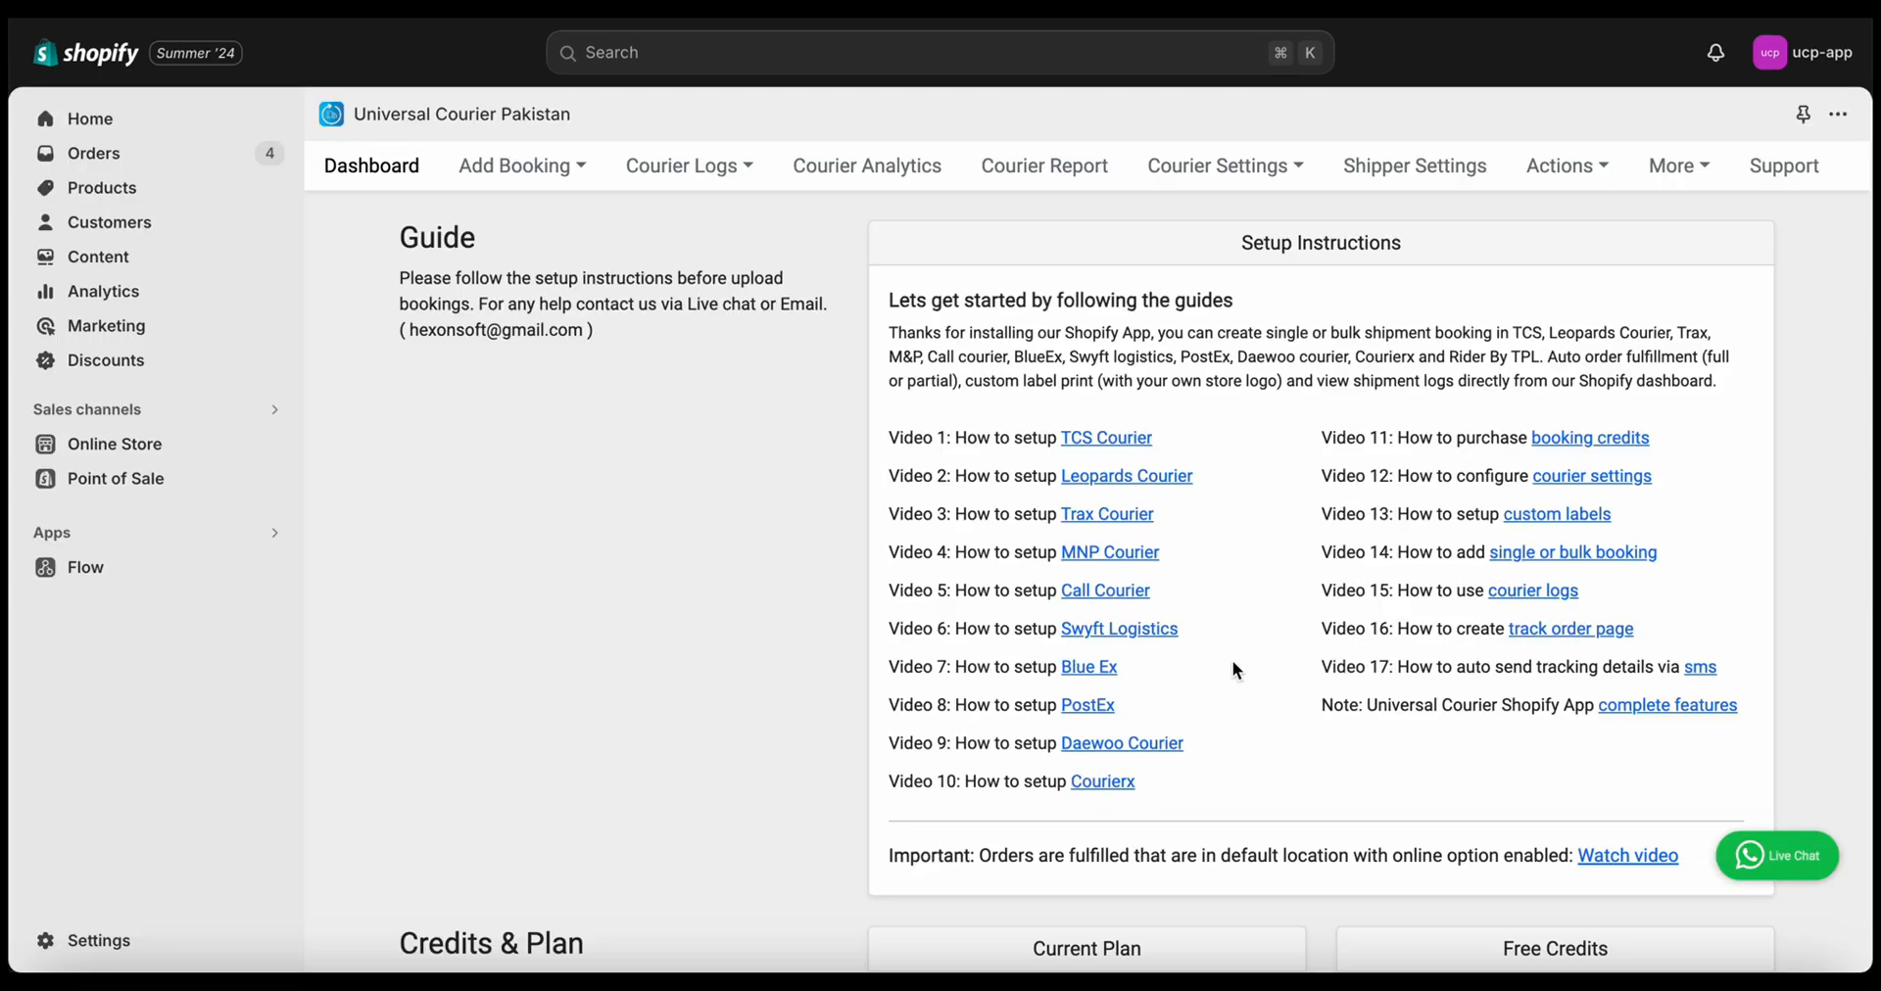
Open the app's Shipper Settings page and start on the Shipper Logo Link field
left_click(1415, 181)
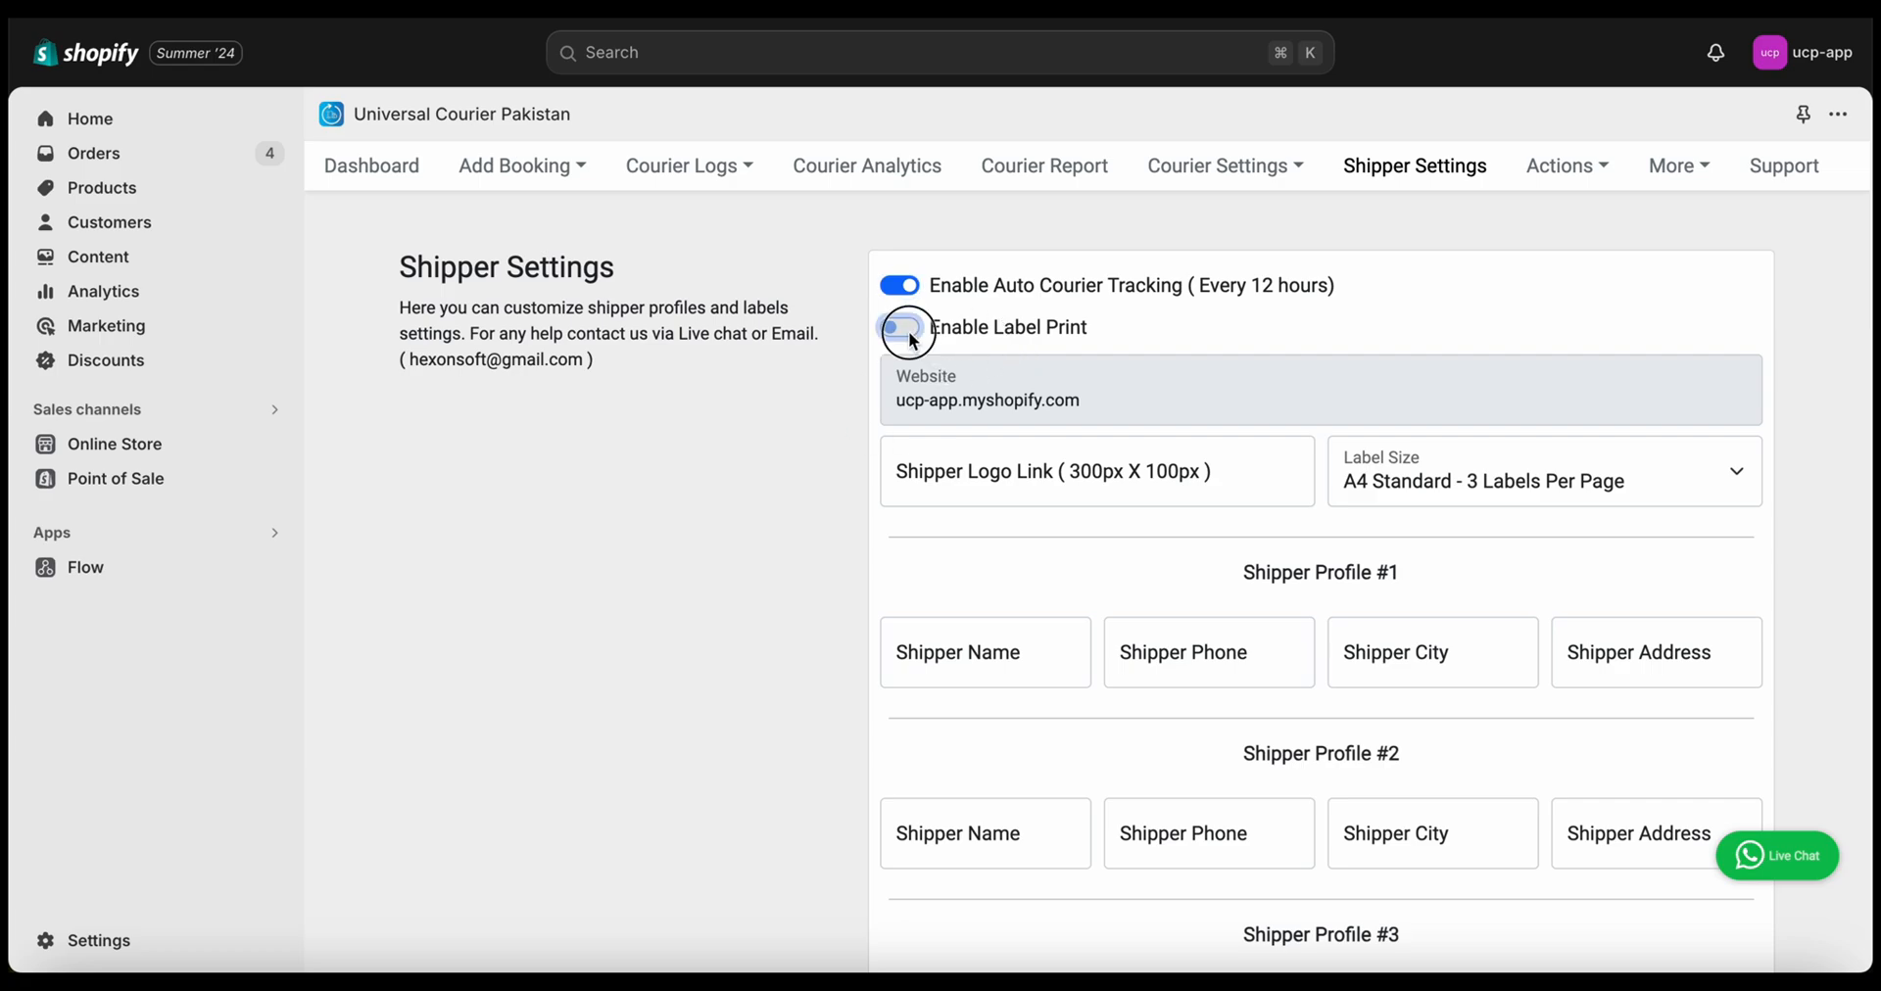
left_click(972, 476)
left_click(747, 550)
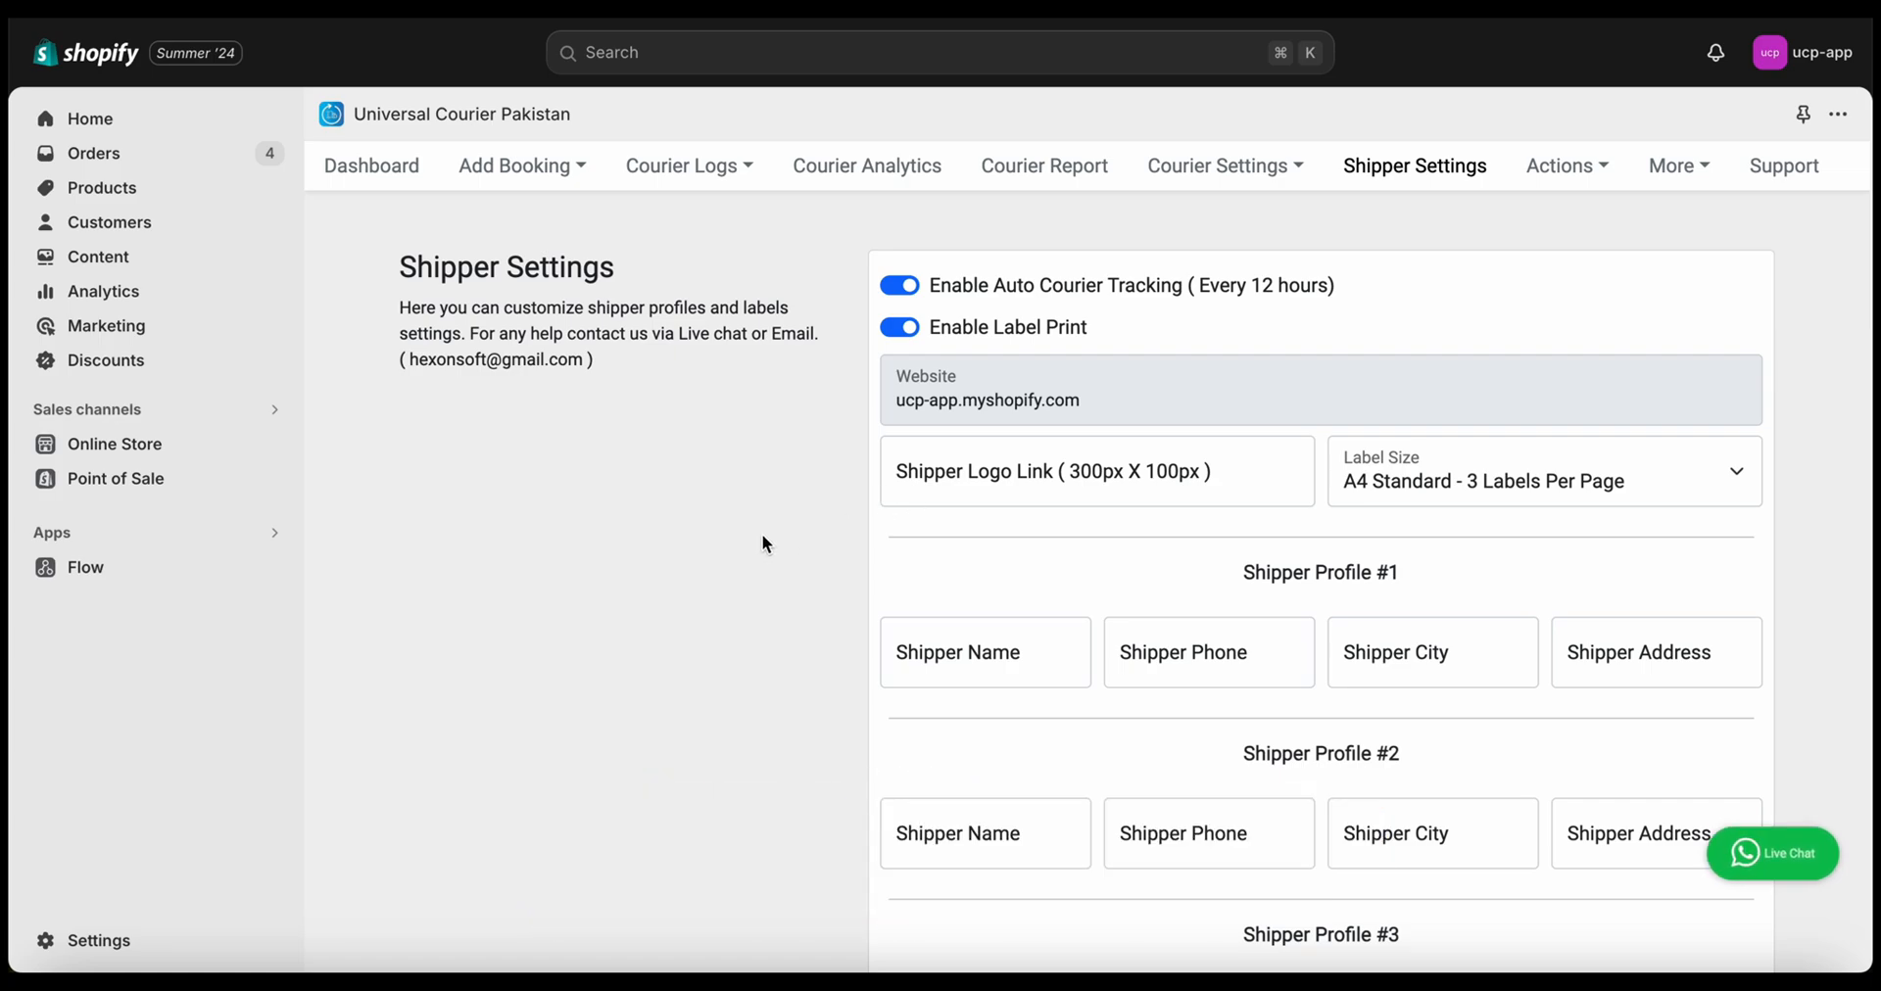
Open the admin home in a new tab and go to the Files page via search
right_click(137, 119)
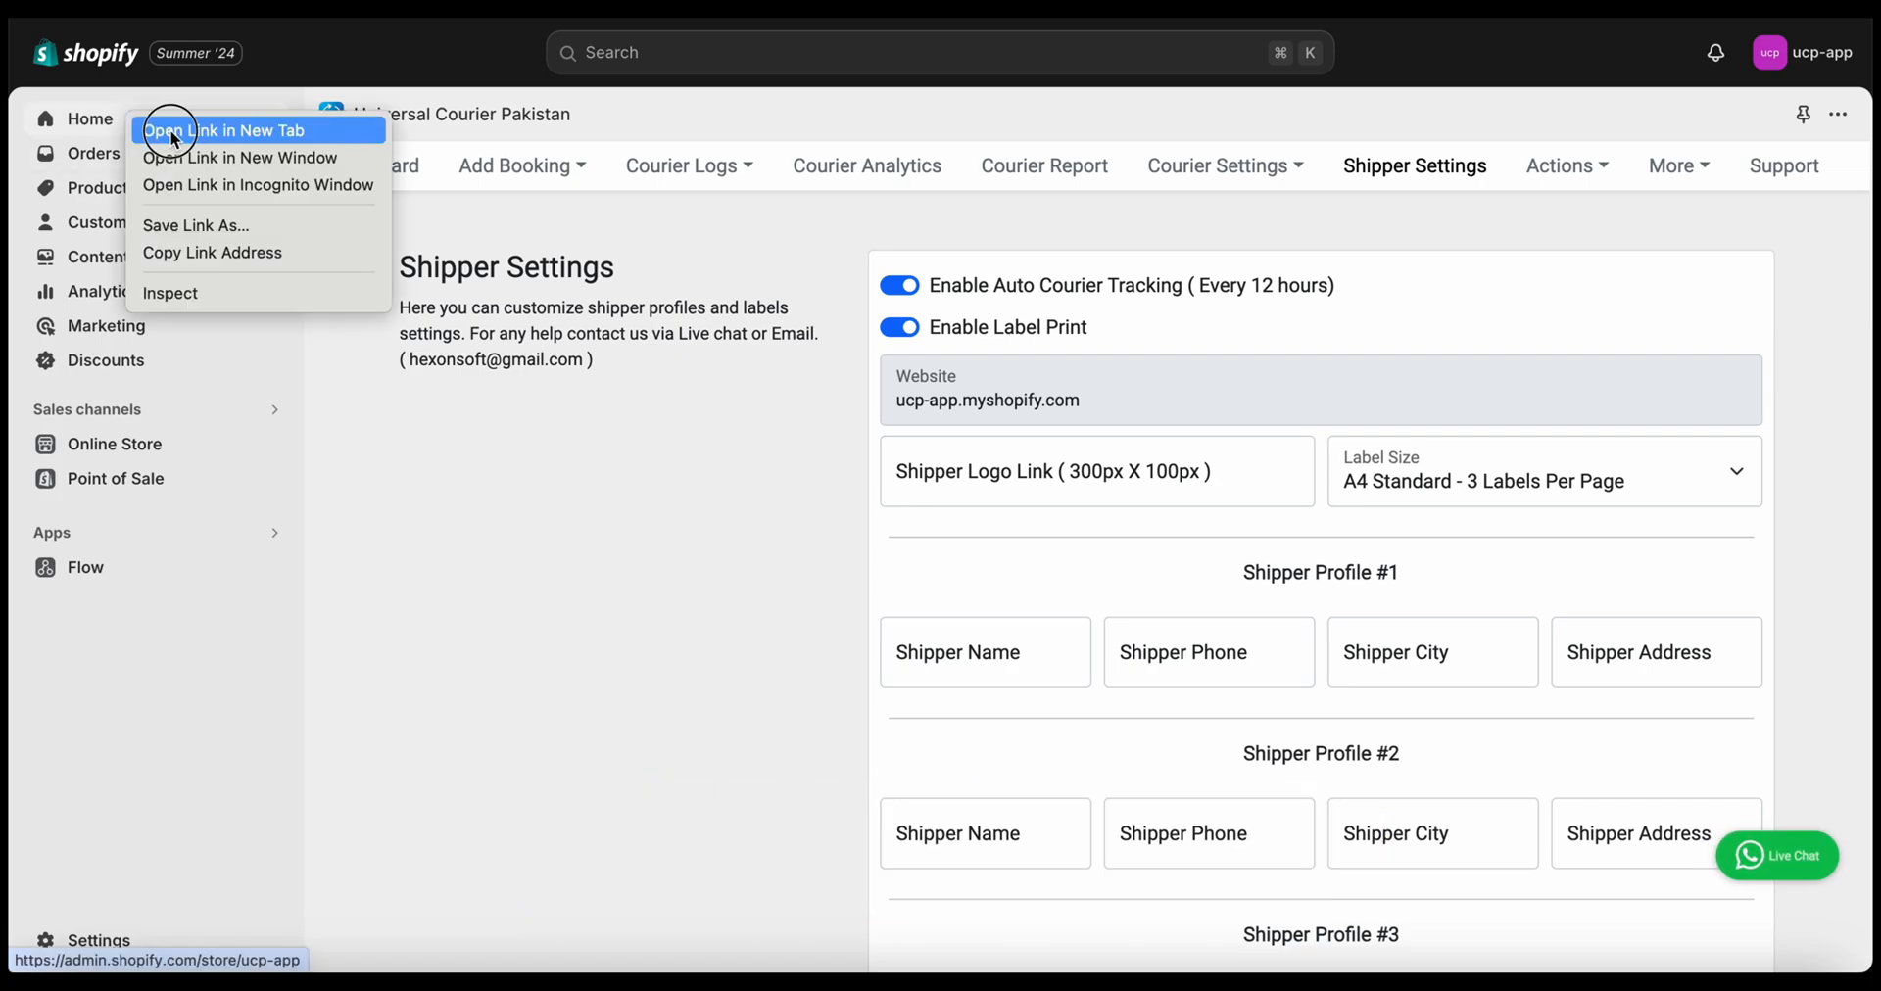
left_click(172, 126)
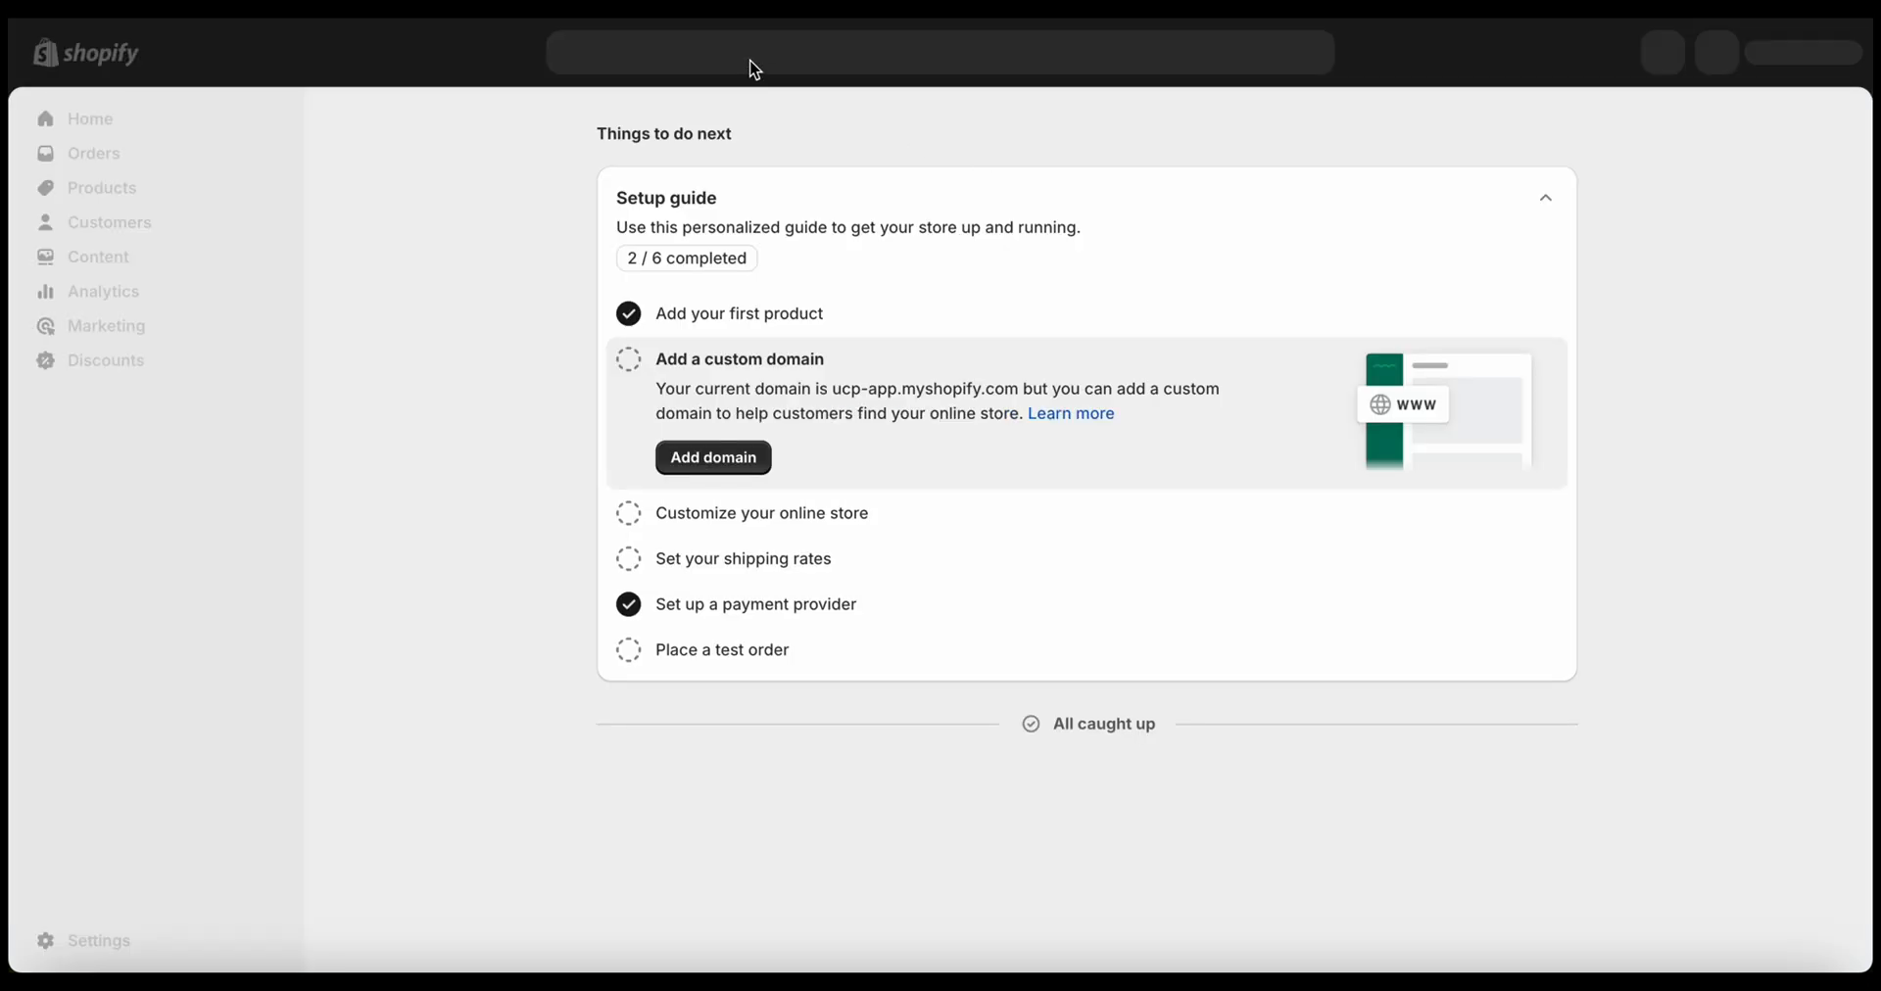
left_click(752, 61)
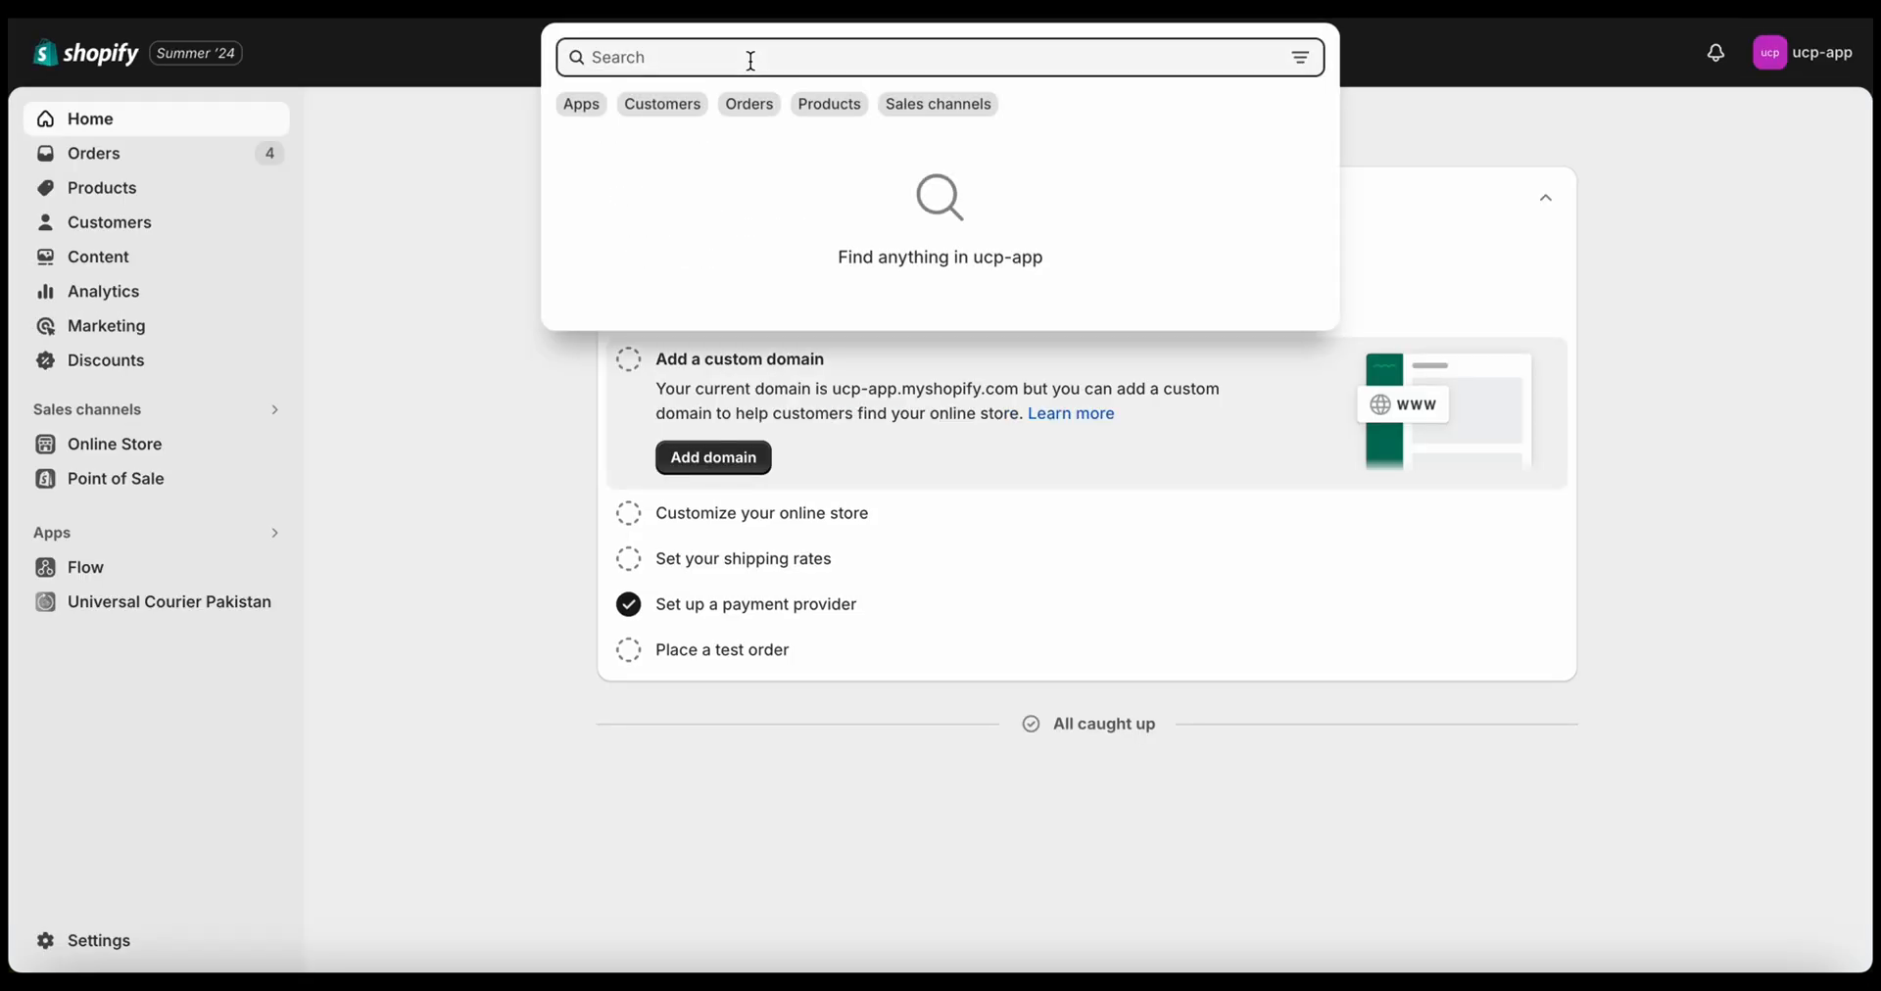
type("file")
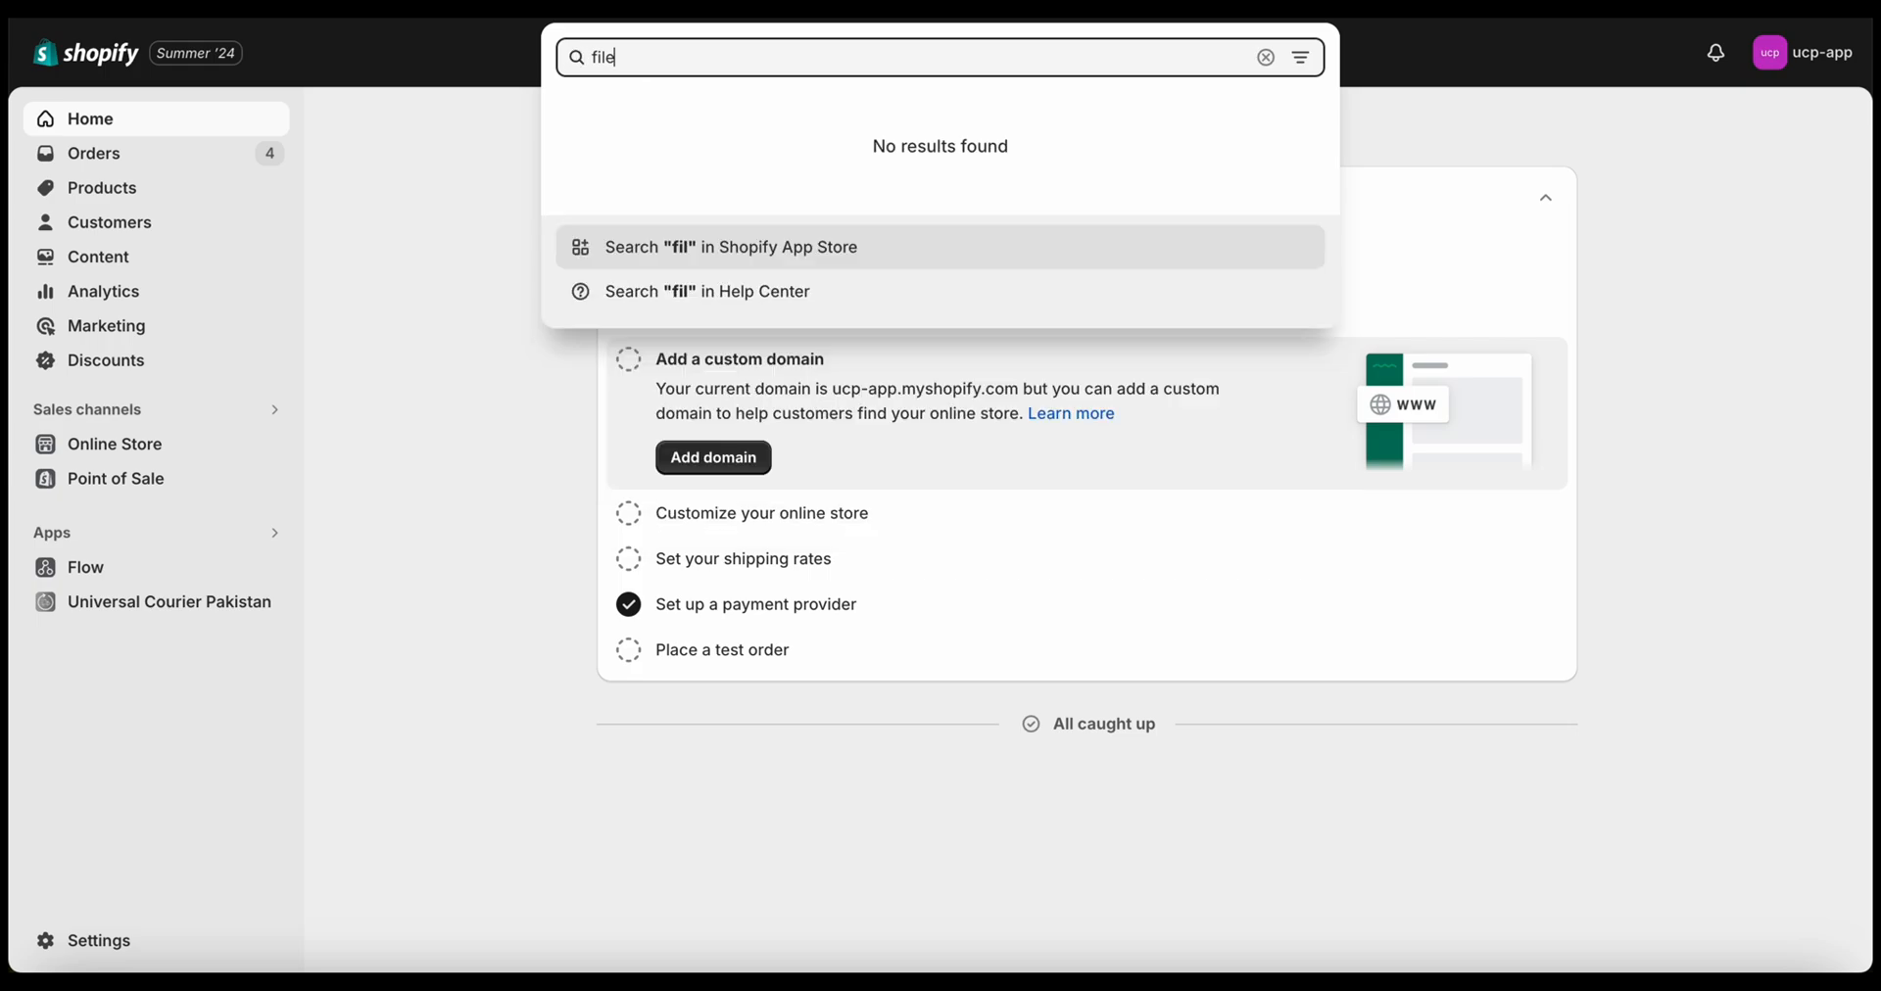
left_click(734, 126)
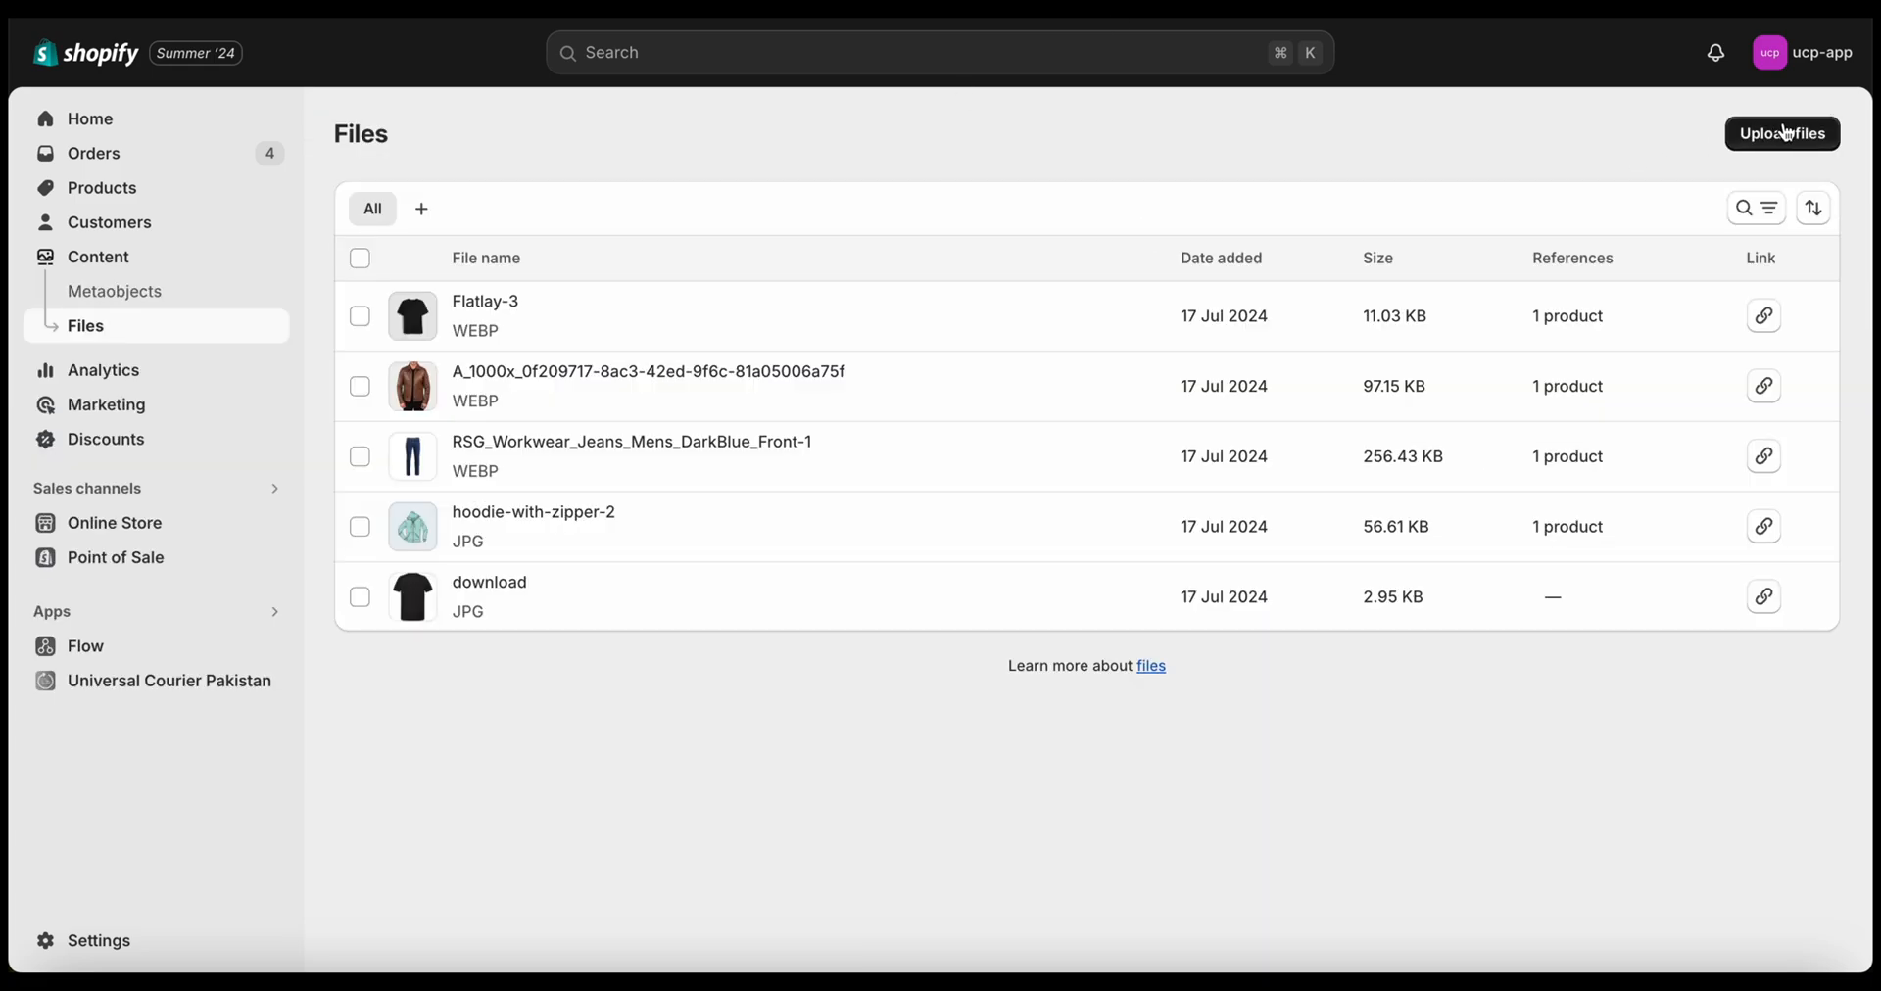
Upload toyzone.avif from the Desktop to Files and copy its link
left_click(1789, 135)
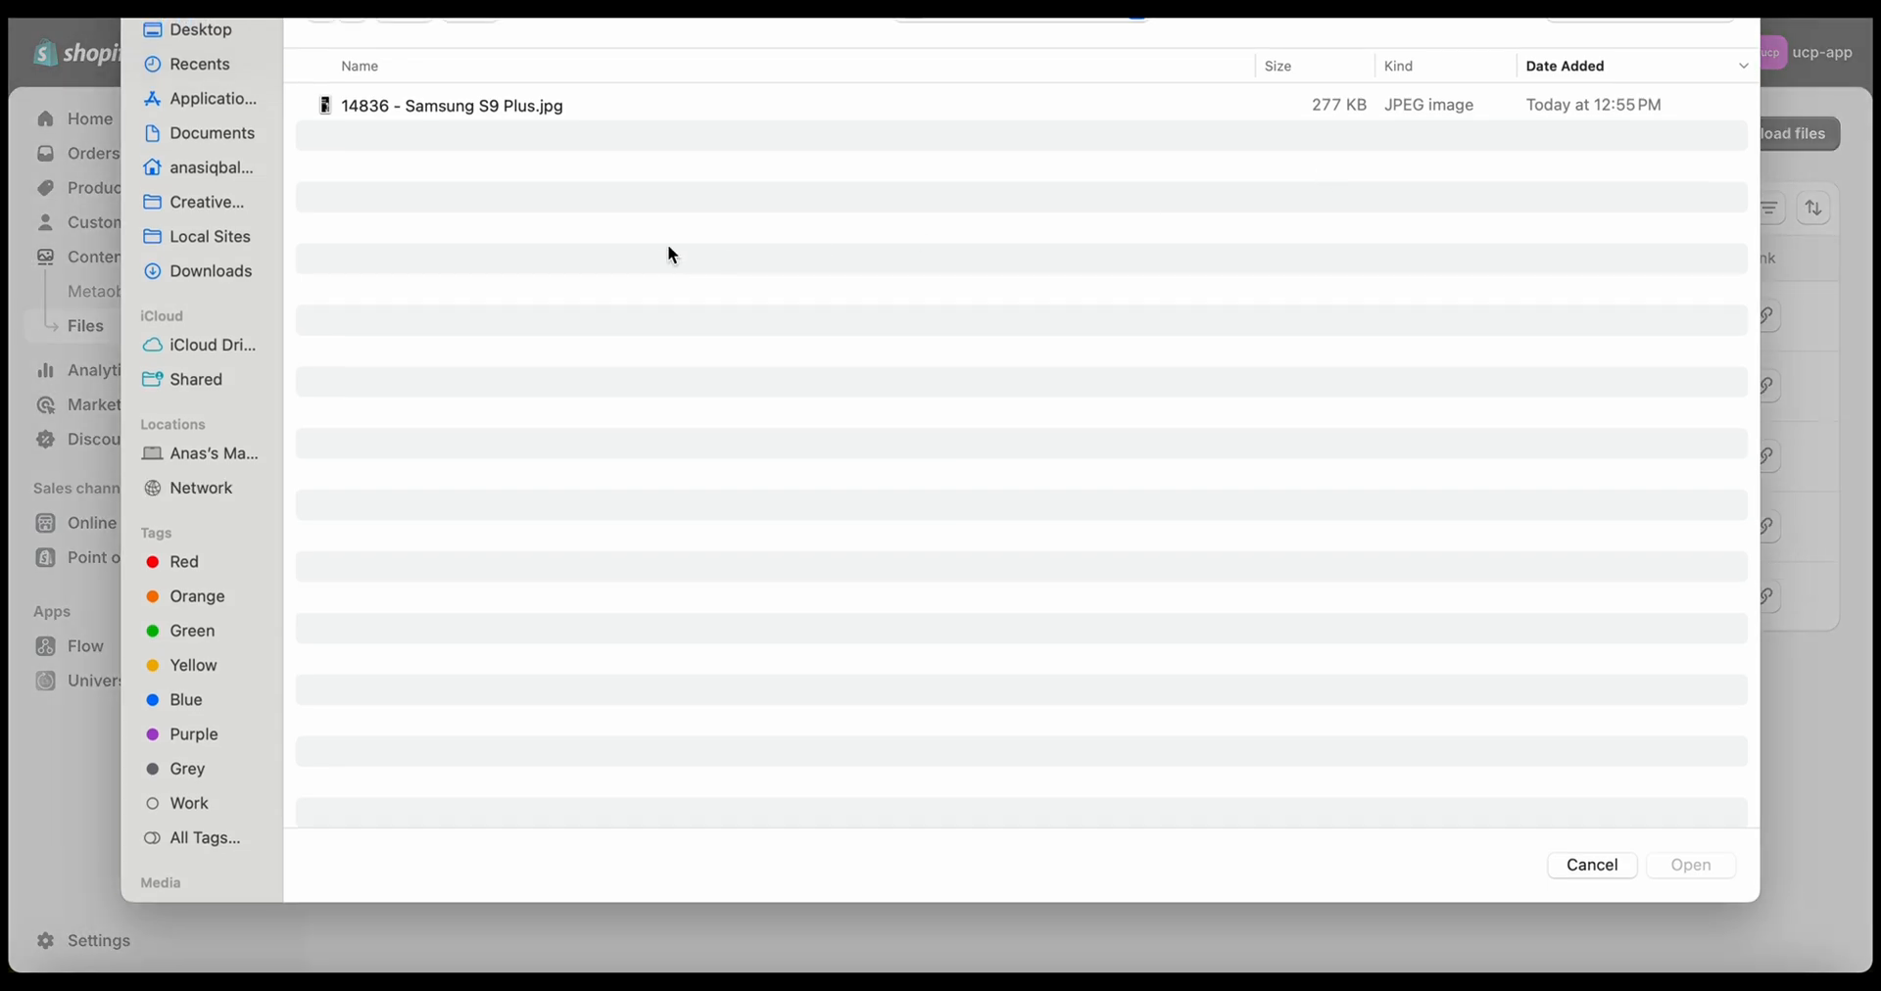
left_click(214, 32)
double_click(432, 93)
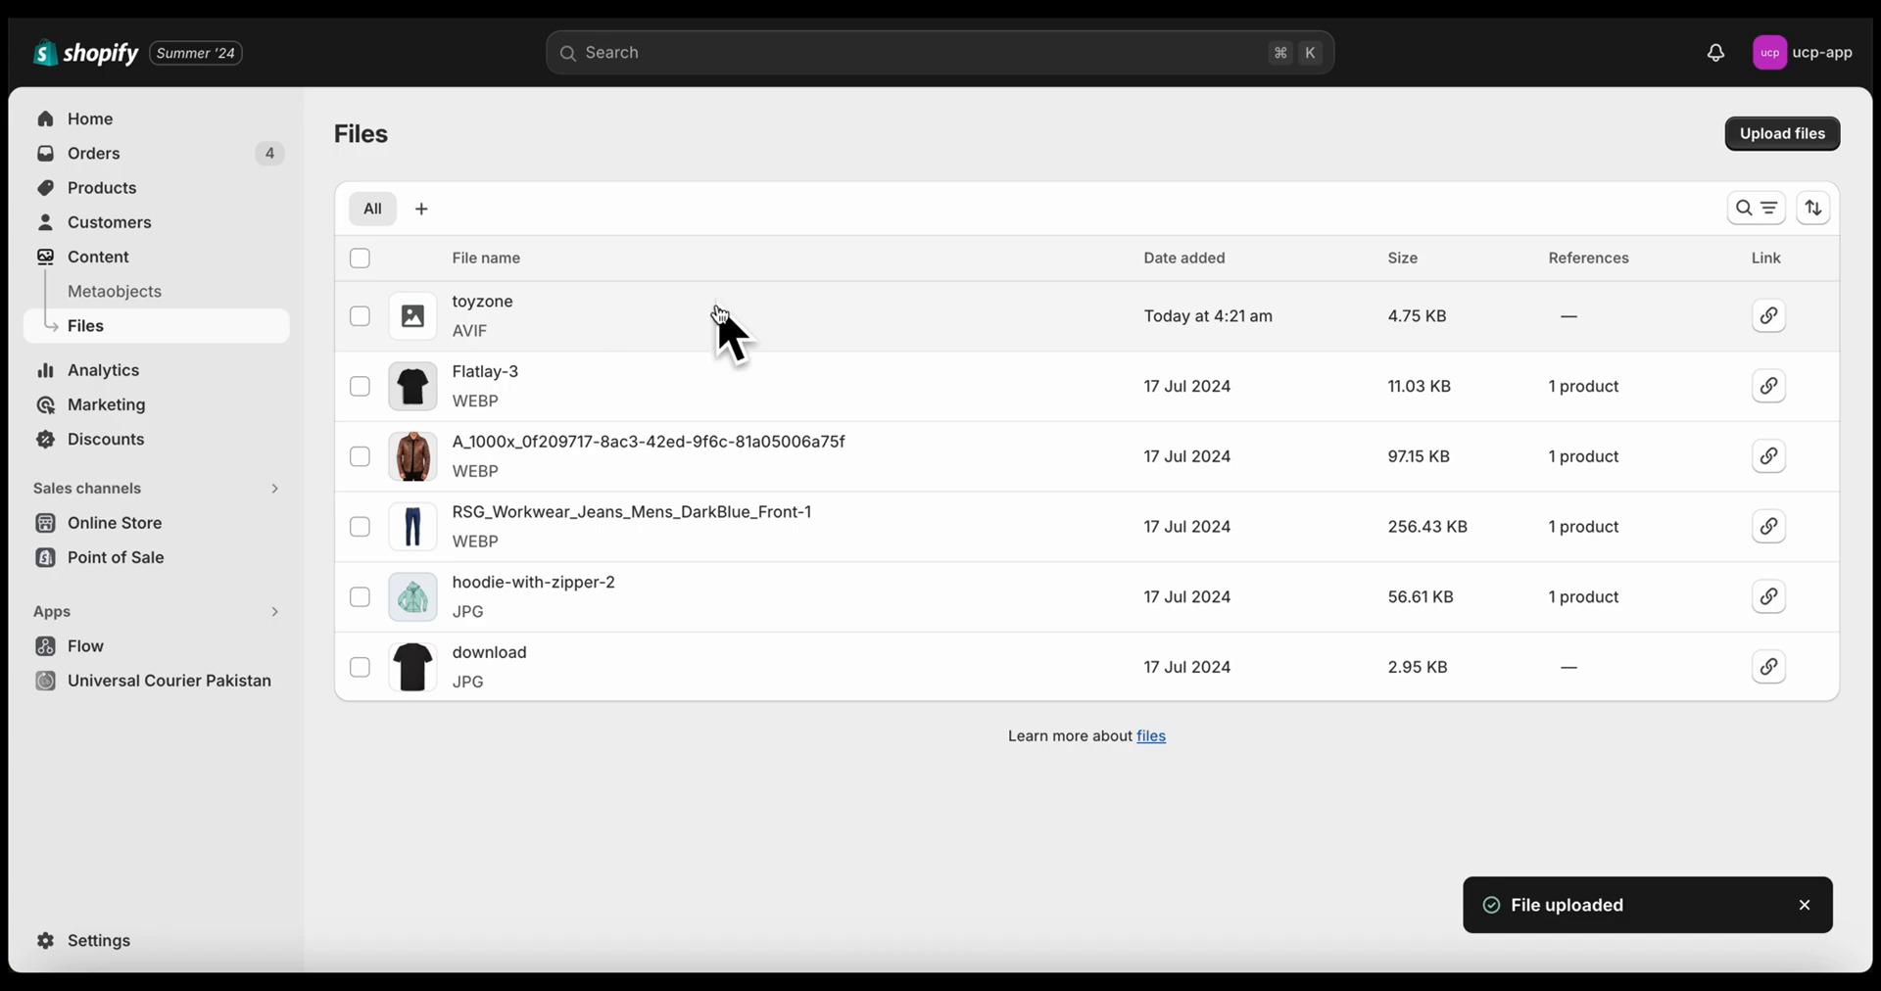
left_click(1769, 315)
key("ctrl+Tab")
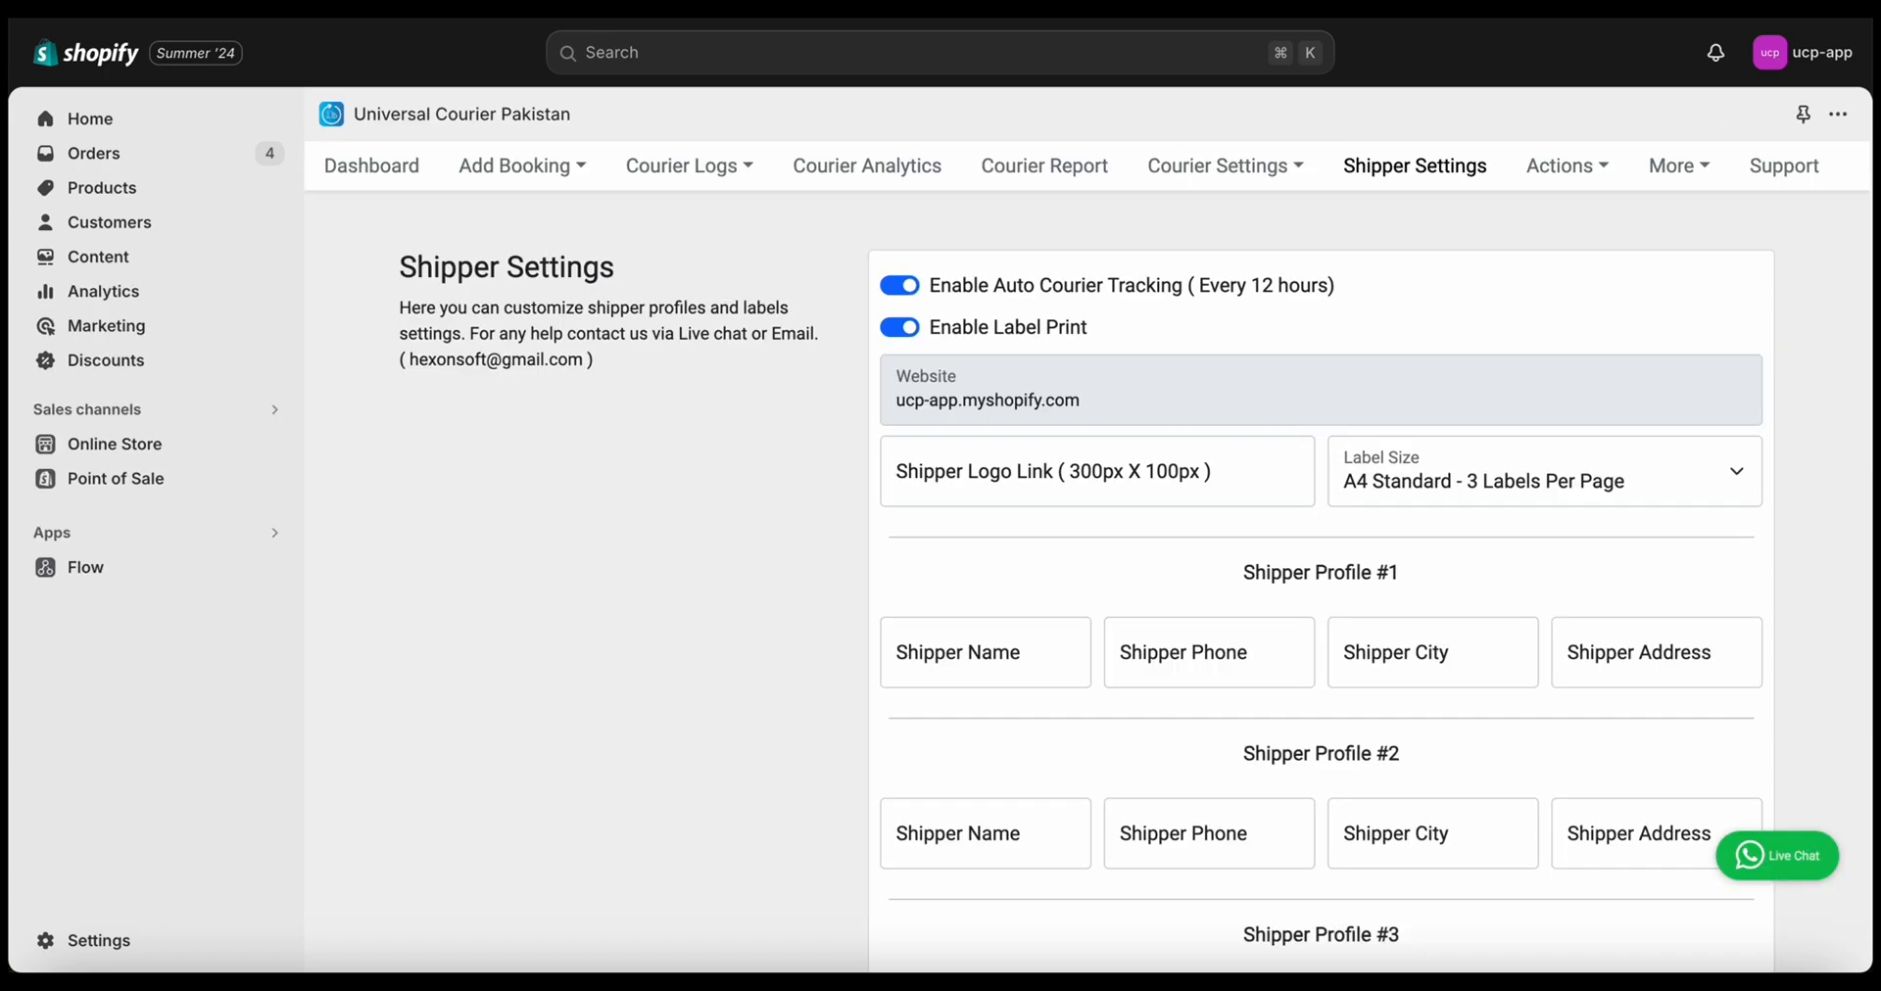
Paste the toyzone image link as Shipper Logo Link, keeping label size A4 Standard - 3 Labels Per Page
left_click(1090, 477)
key("super+v")
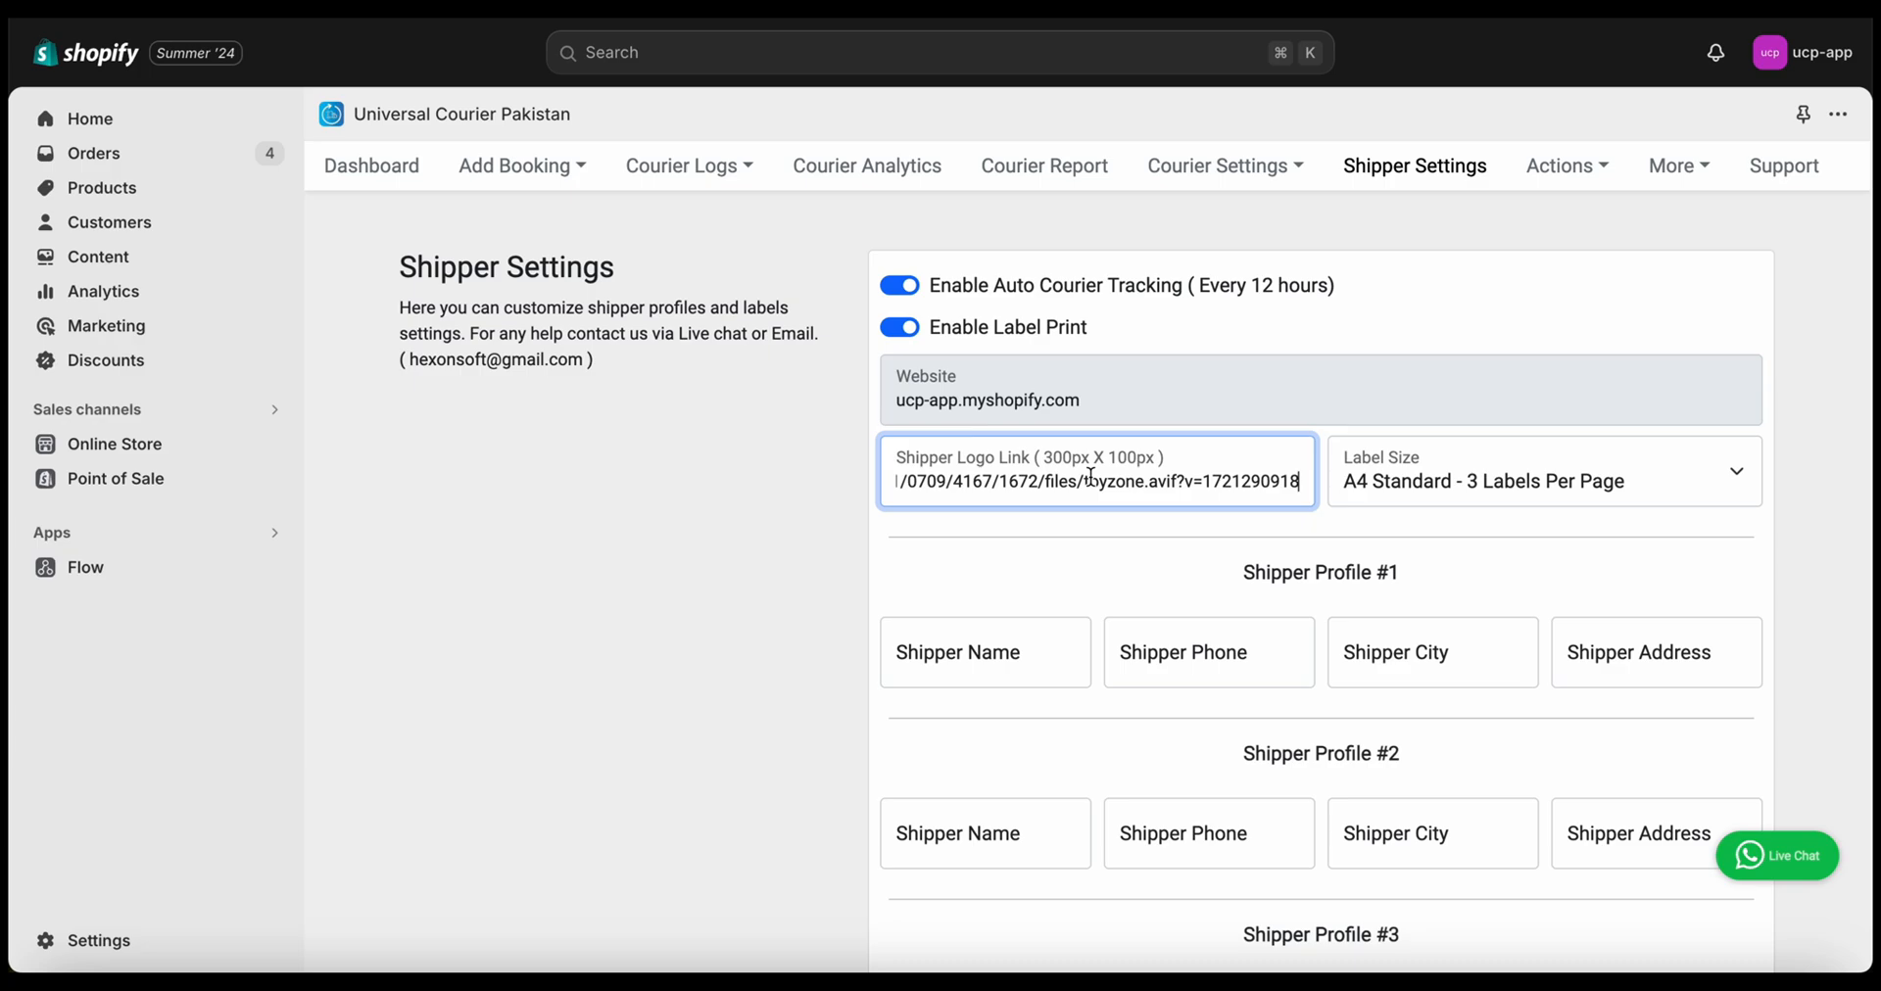
left_click(1370, 482)
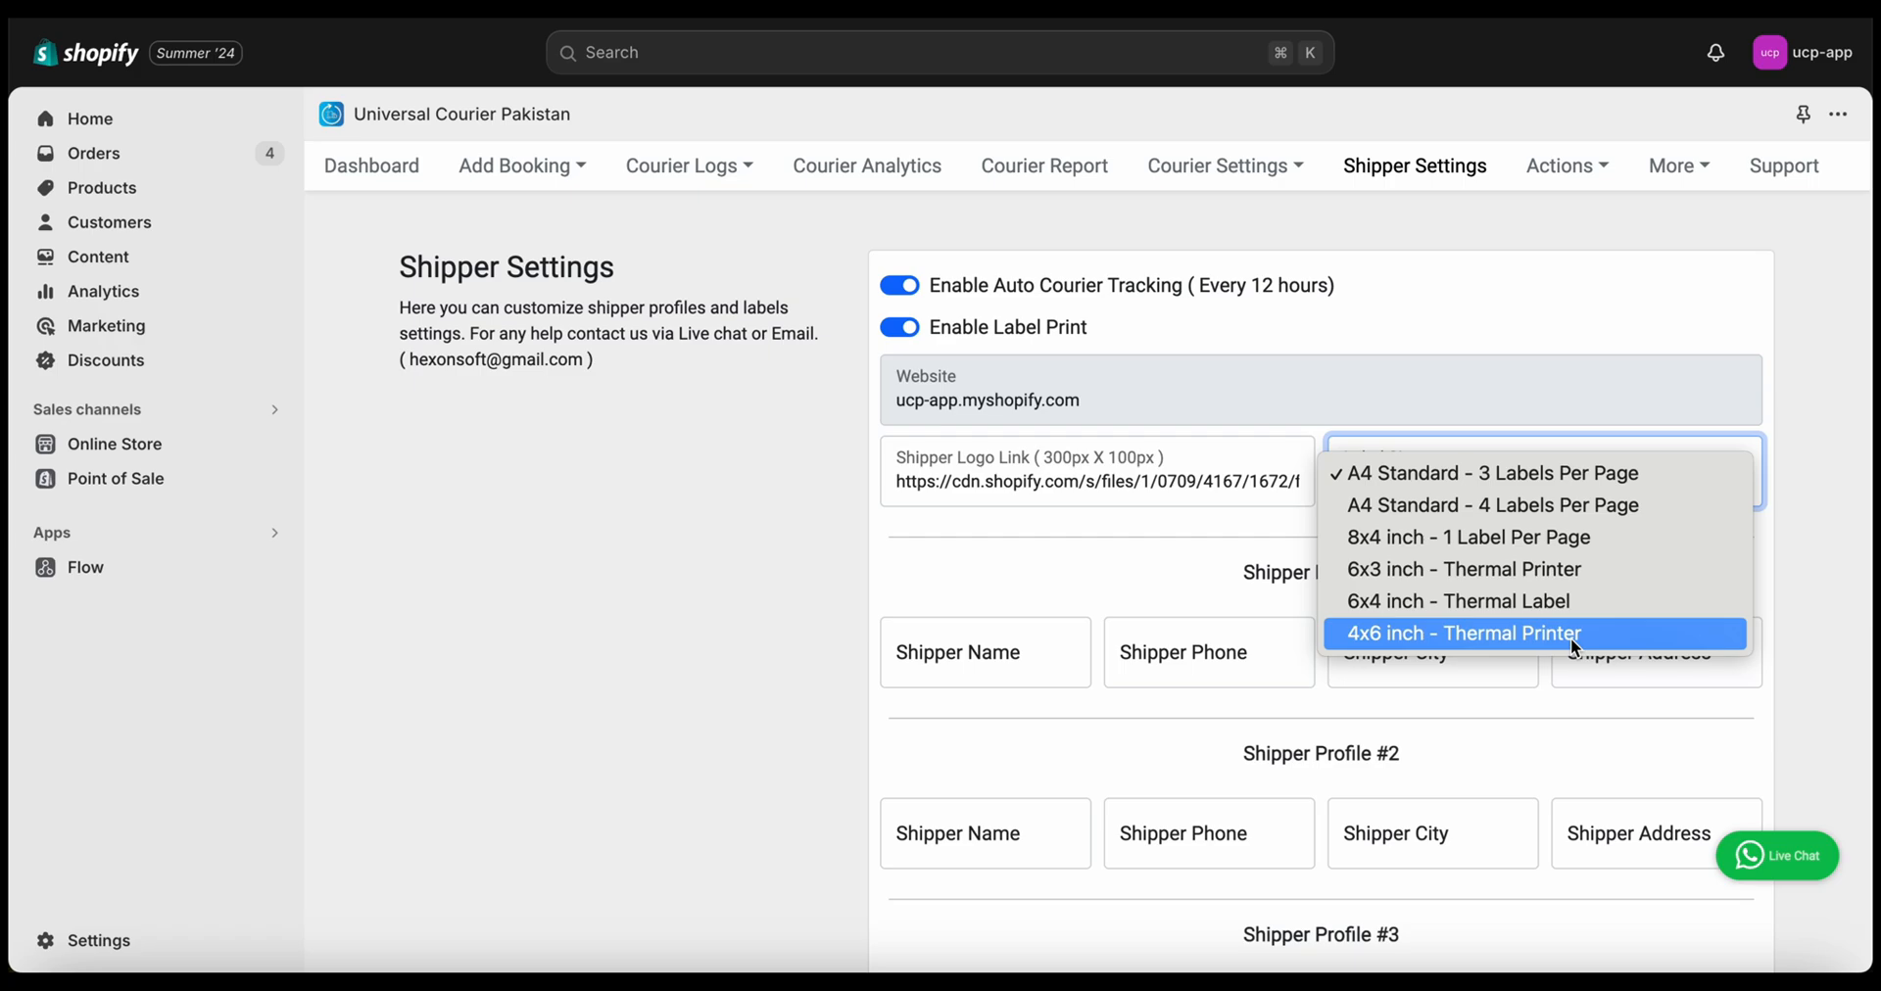
left_click(762, 676)
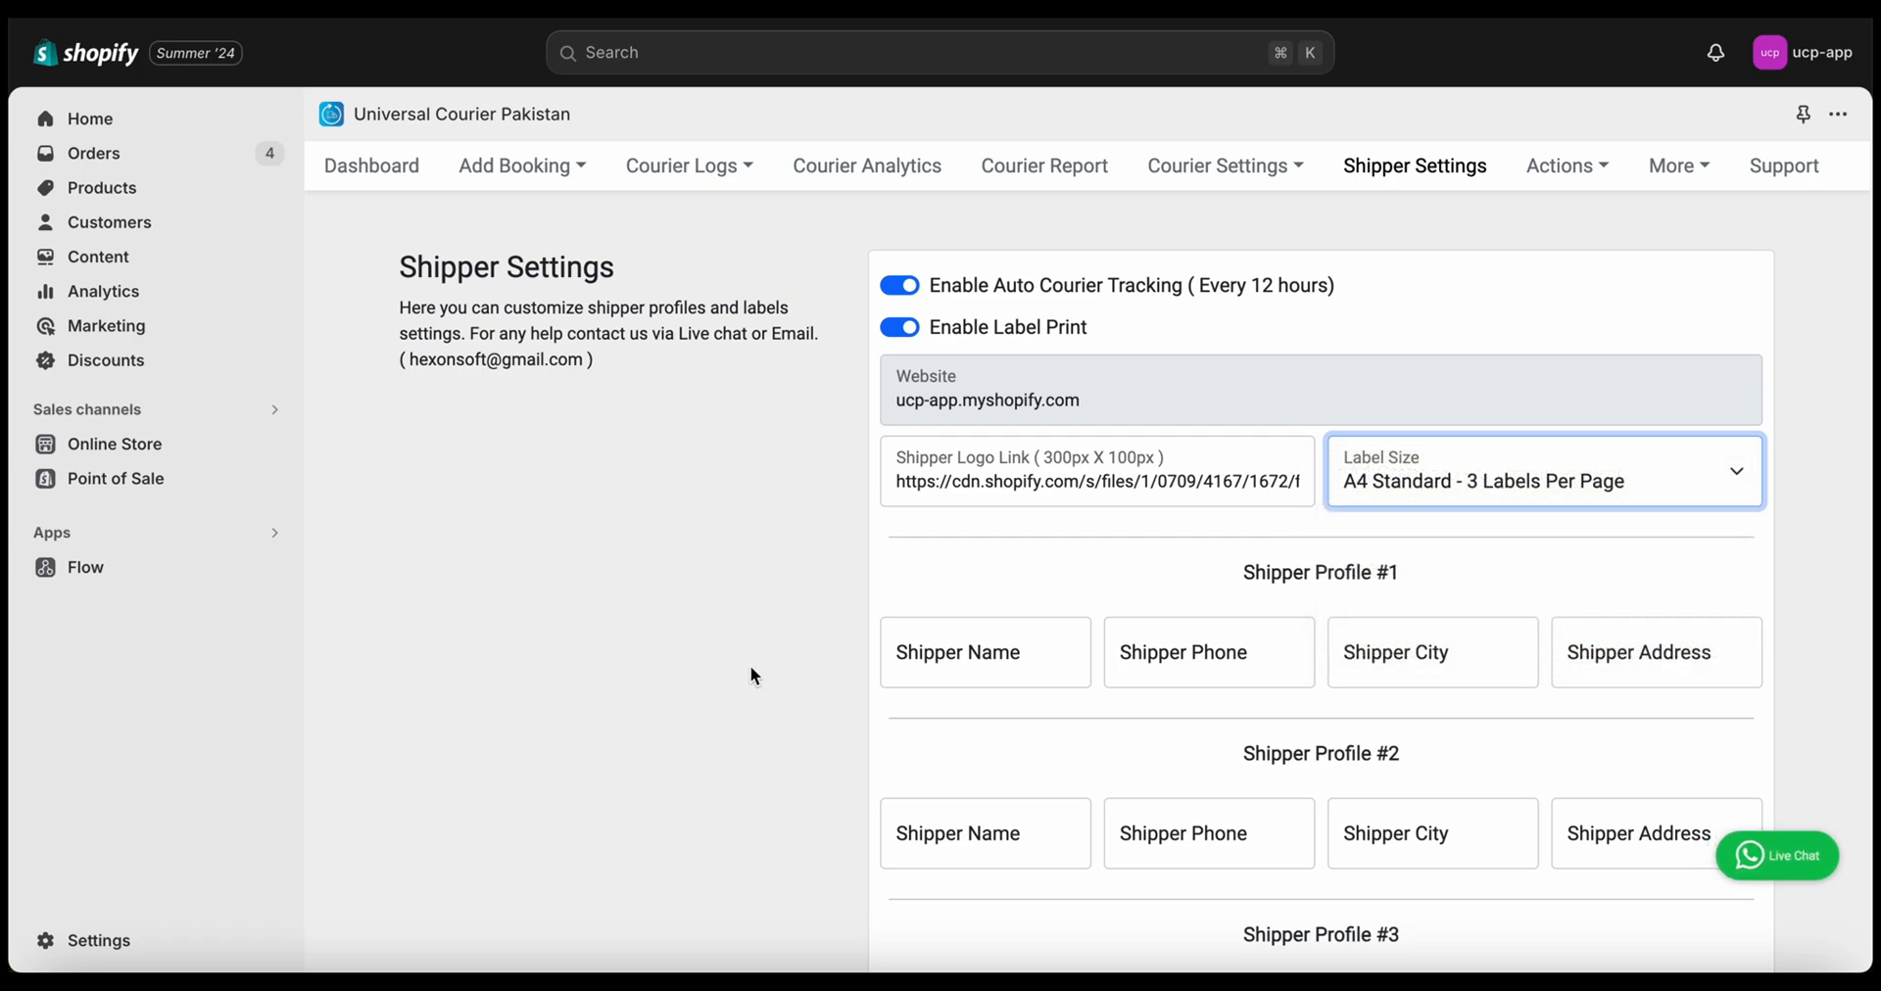
scroll(1121, 739, "down", 1)
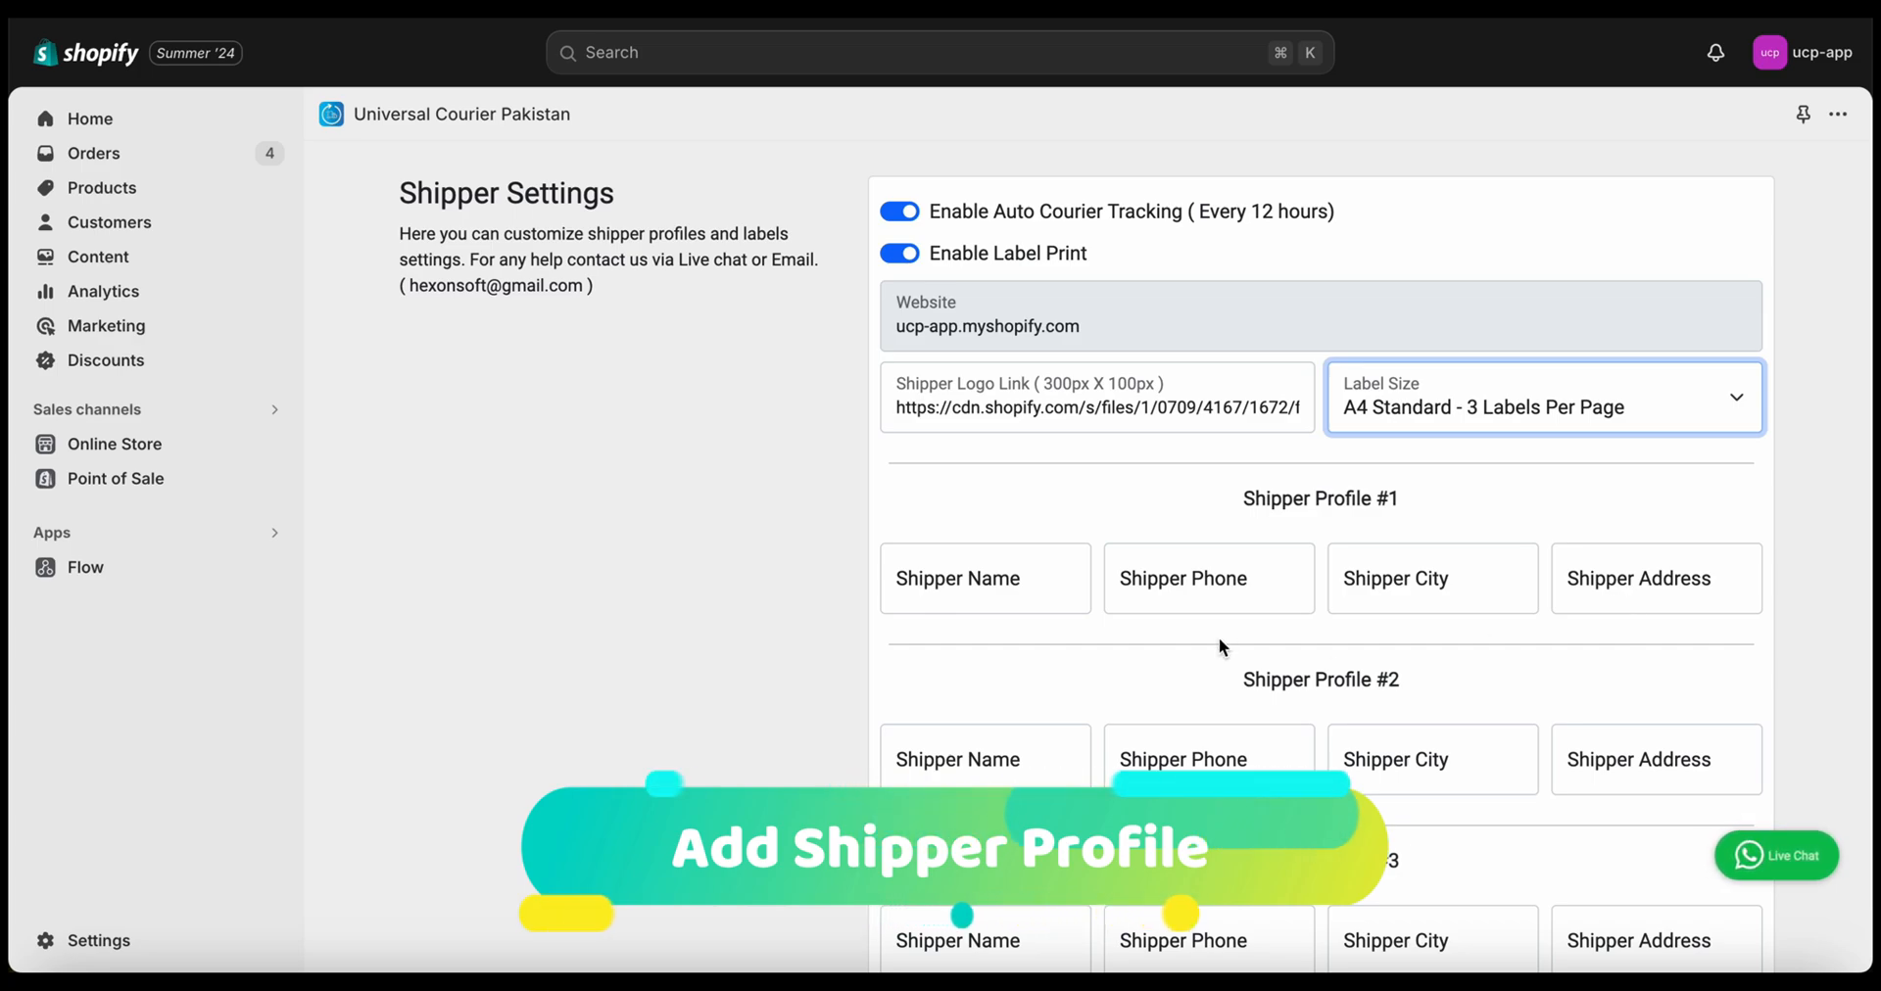
Enter 'Test Shipper' and a phone number for Shipper Profile #1
left_click(953, 560)
type("Test Shipper")
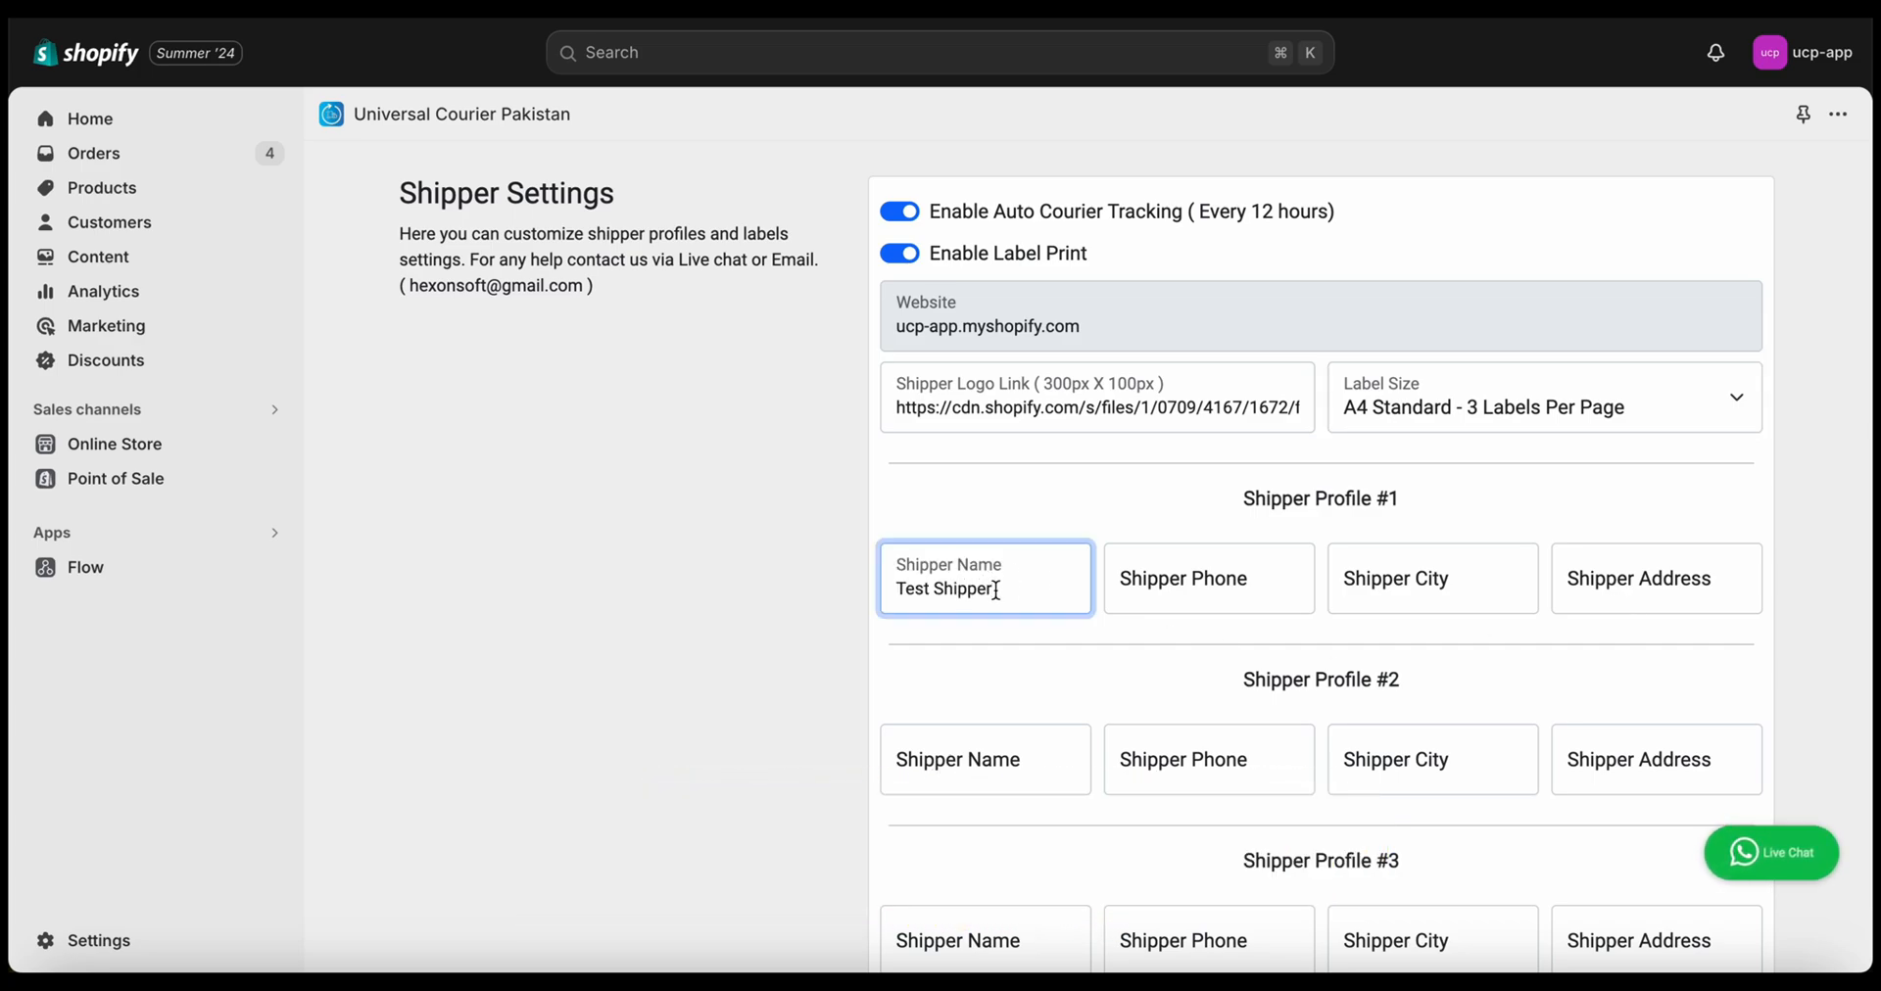
left_click(1157, 579)
type("0333")
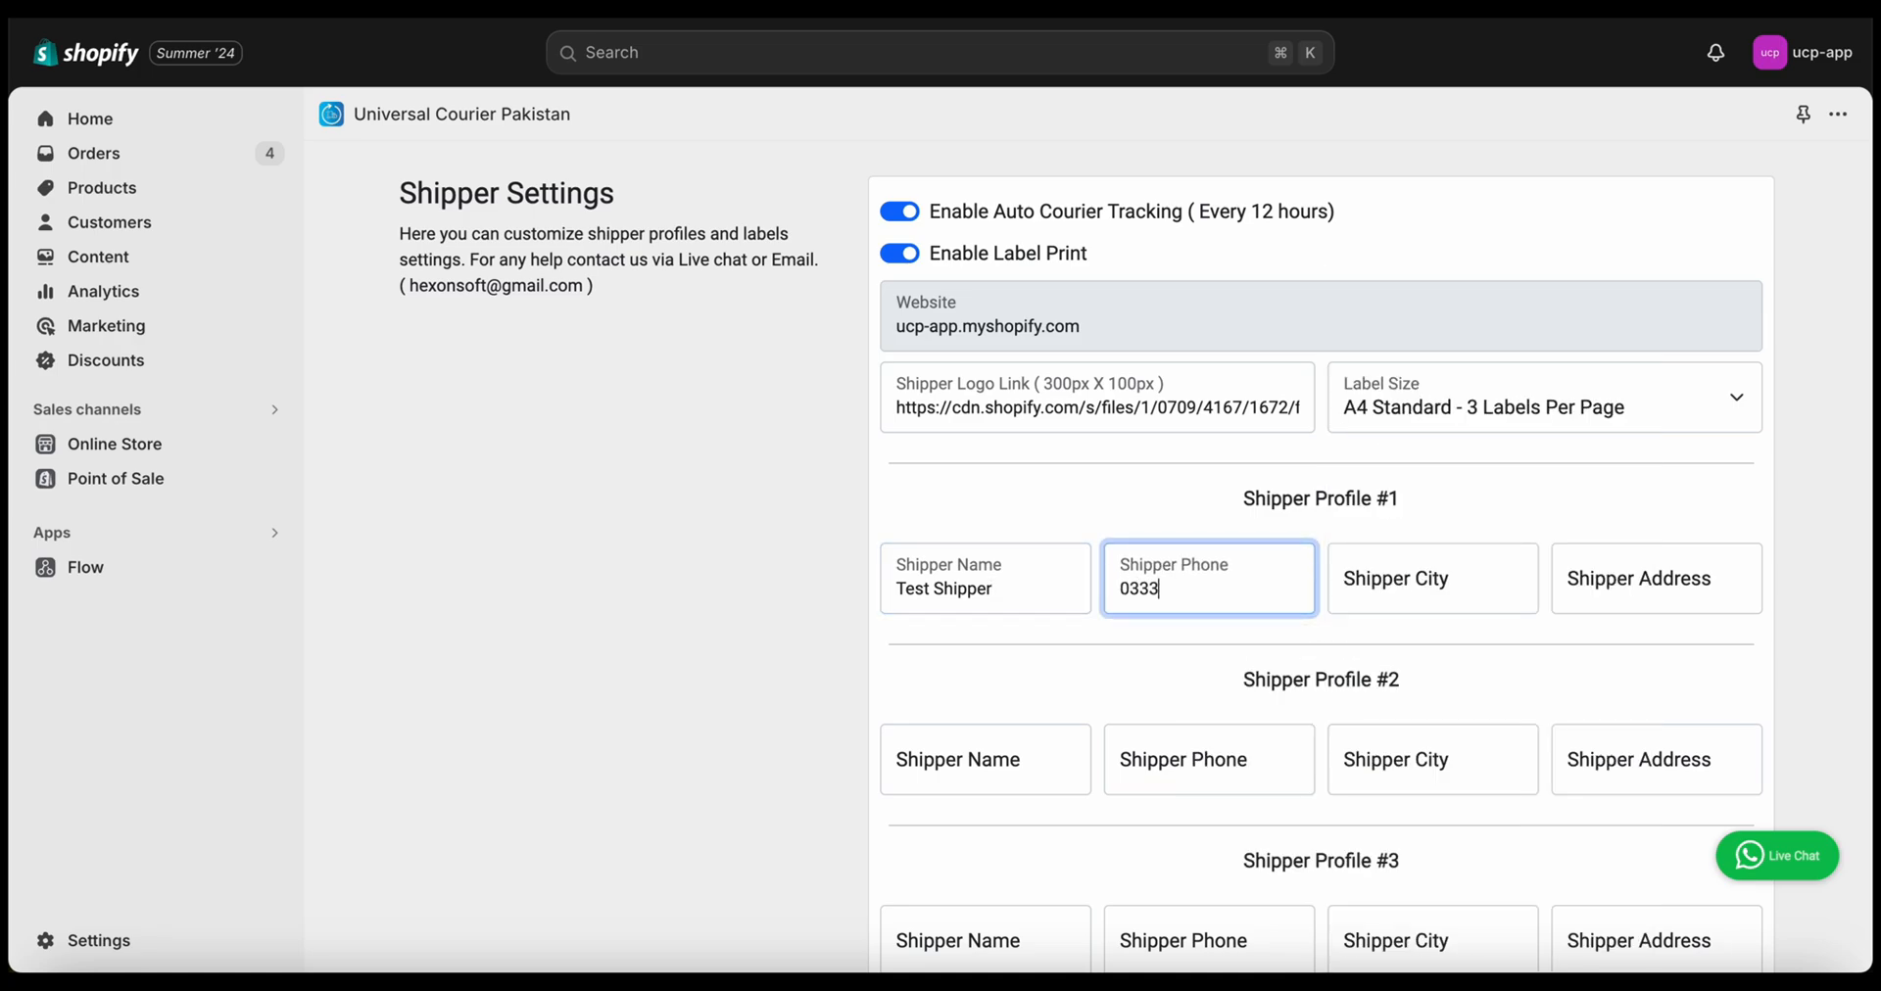
type("0000000")
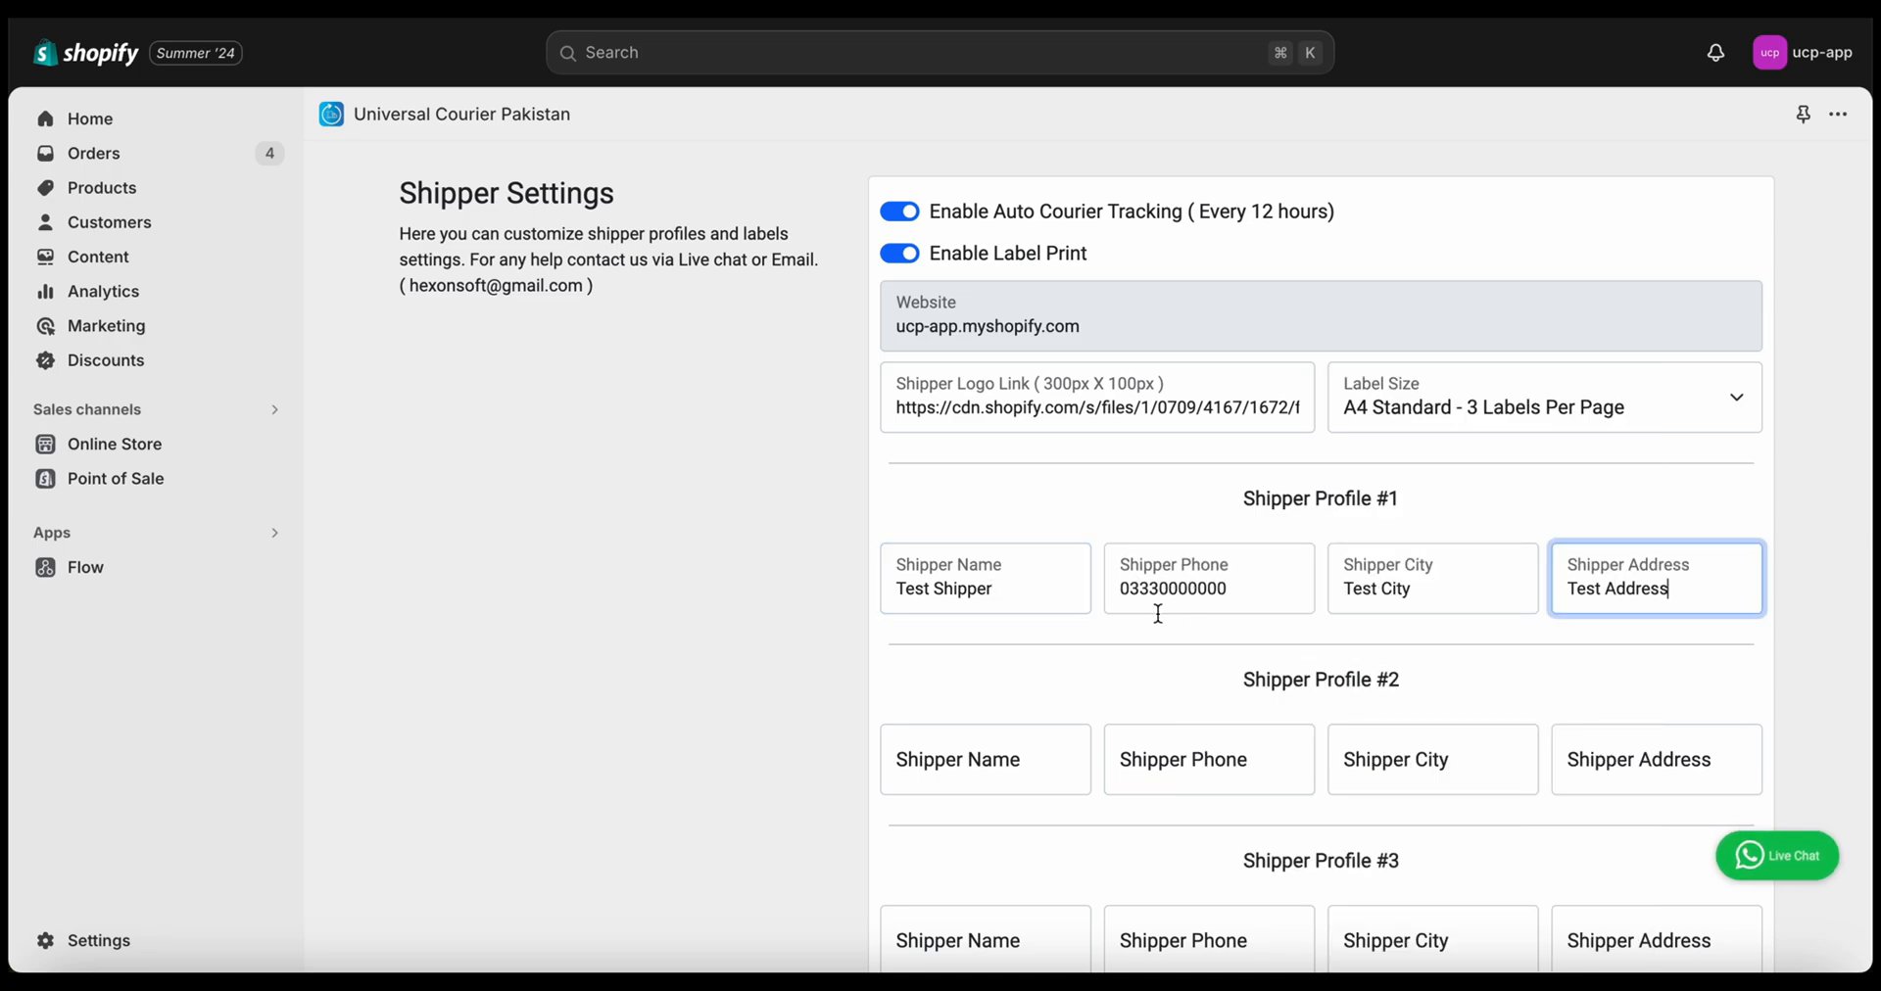
Save the shipper settings and decline the browser's offer to save the address
scroll(1158, 613, "down", 1)
scroll(1156, 613, "down", 12)
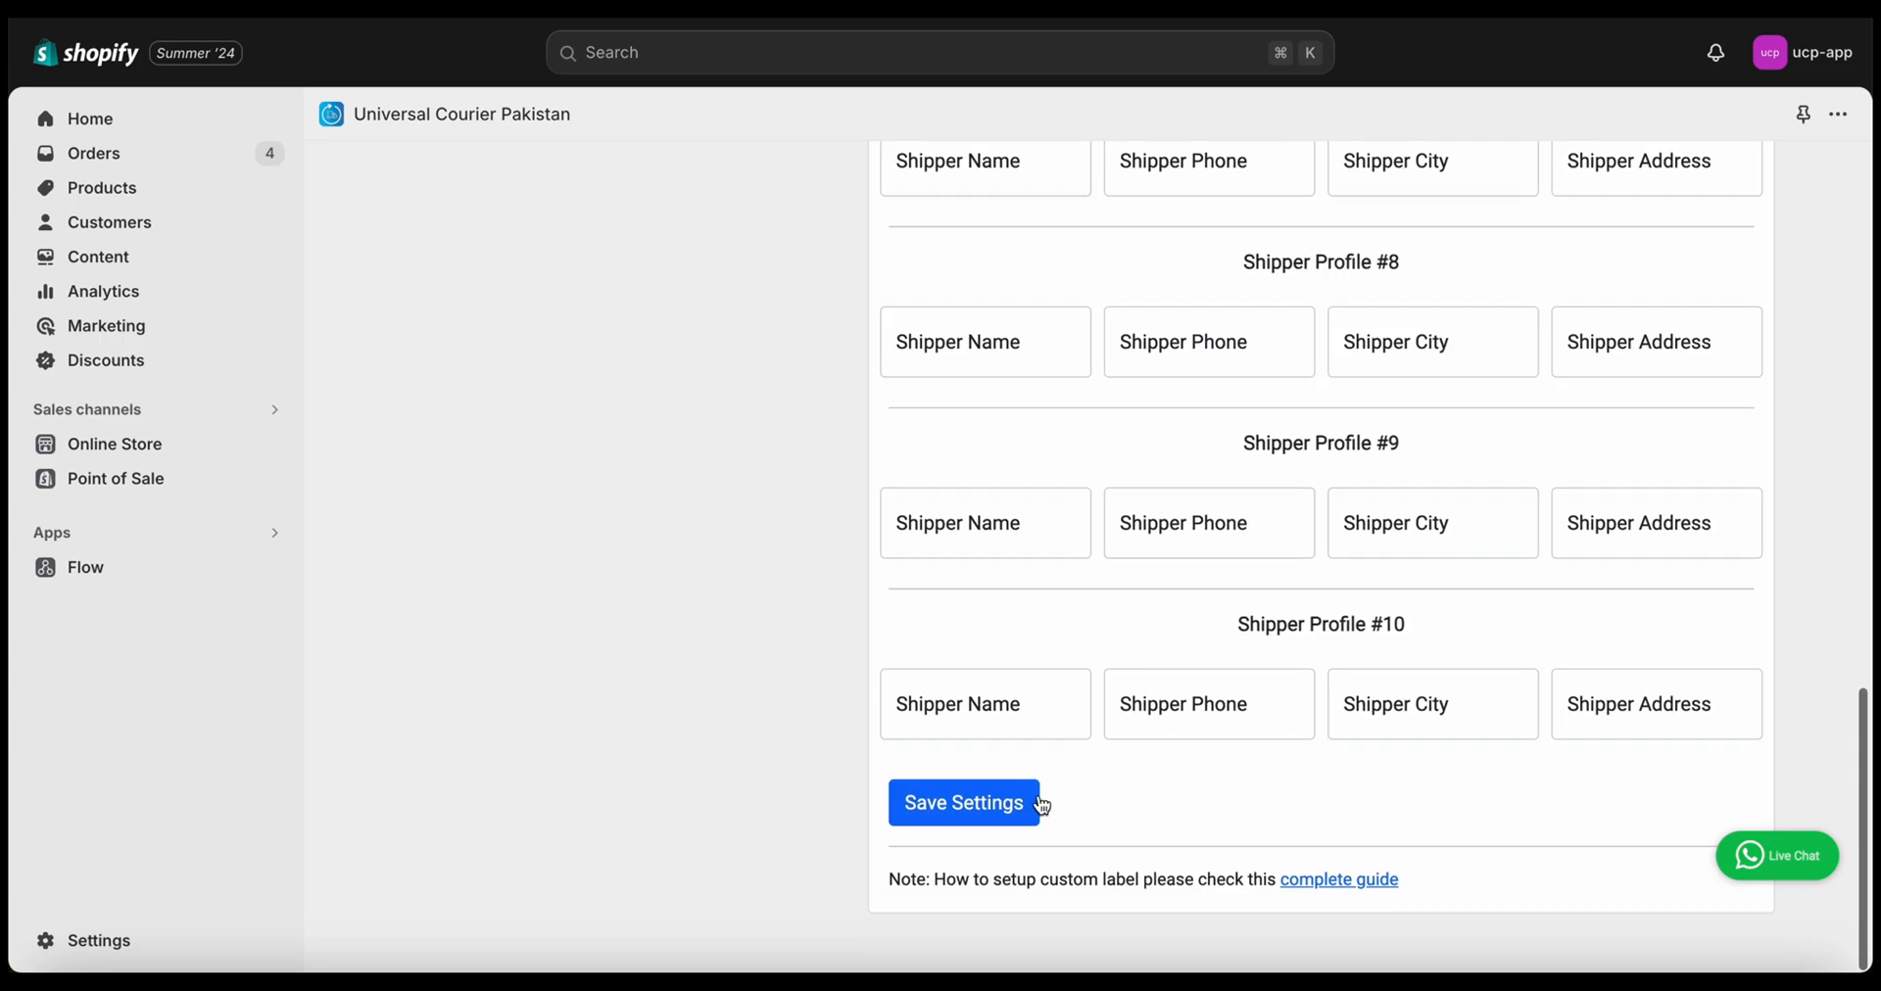
scroll(1333, 282, "up", 5)
scroll(1333, 275, "up", 8)
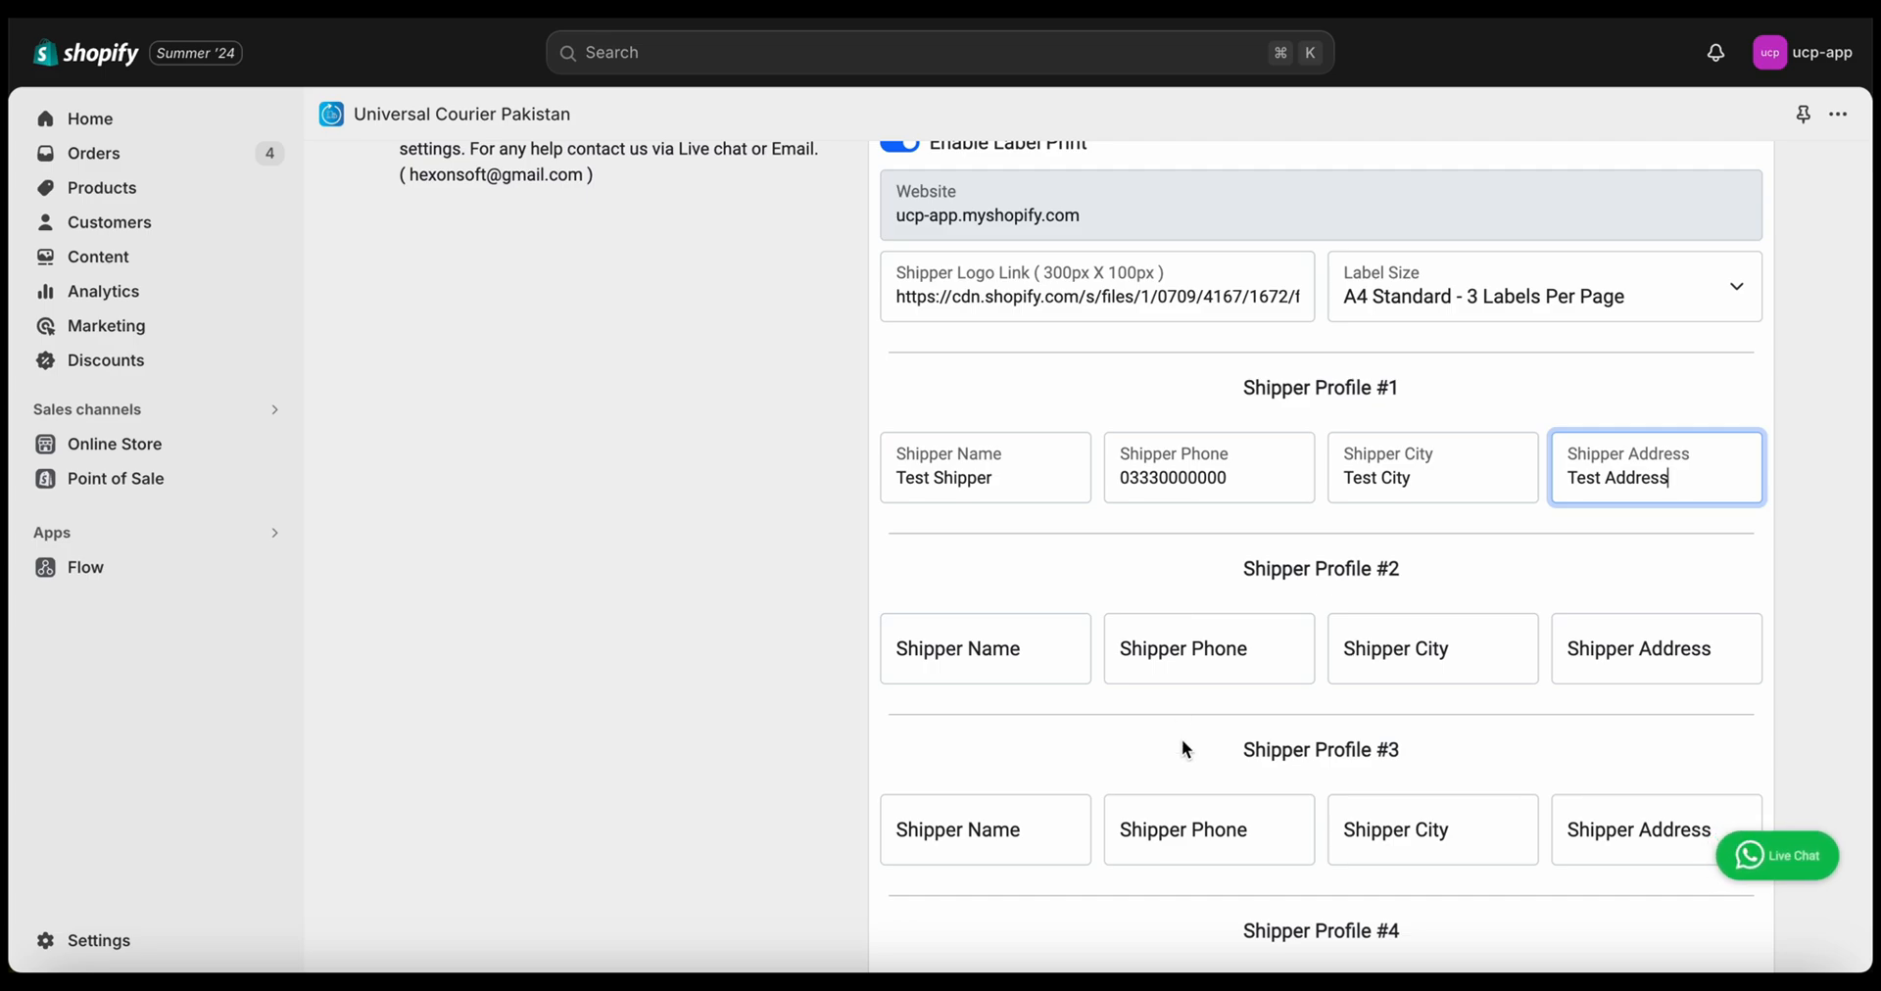
scroll(1183, 745, "down", 10)
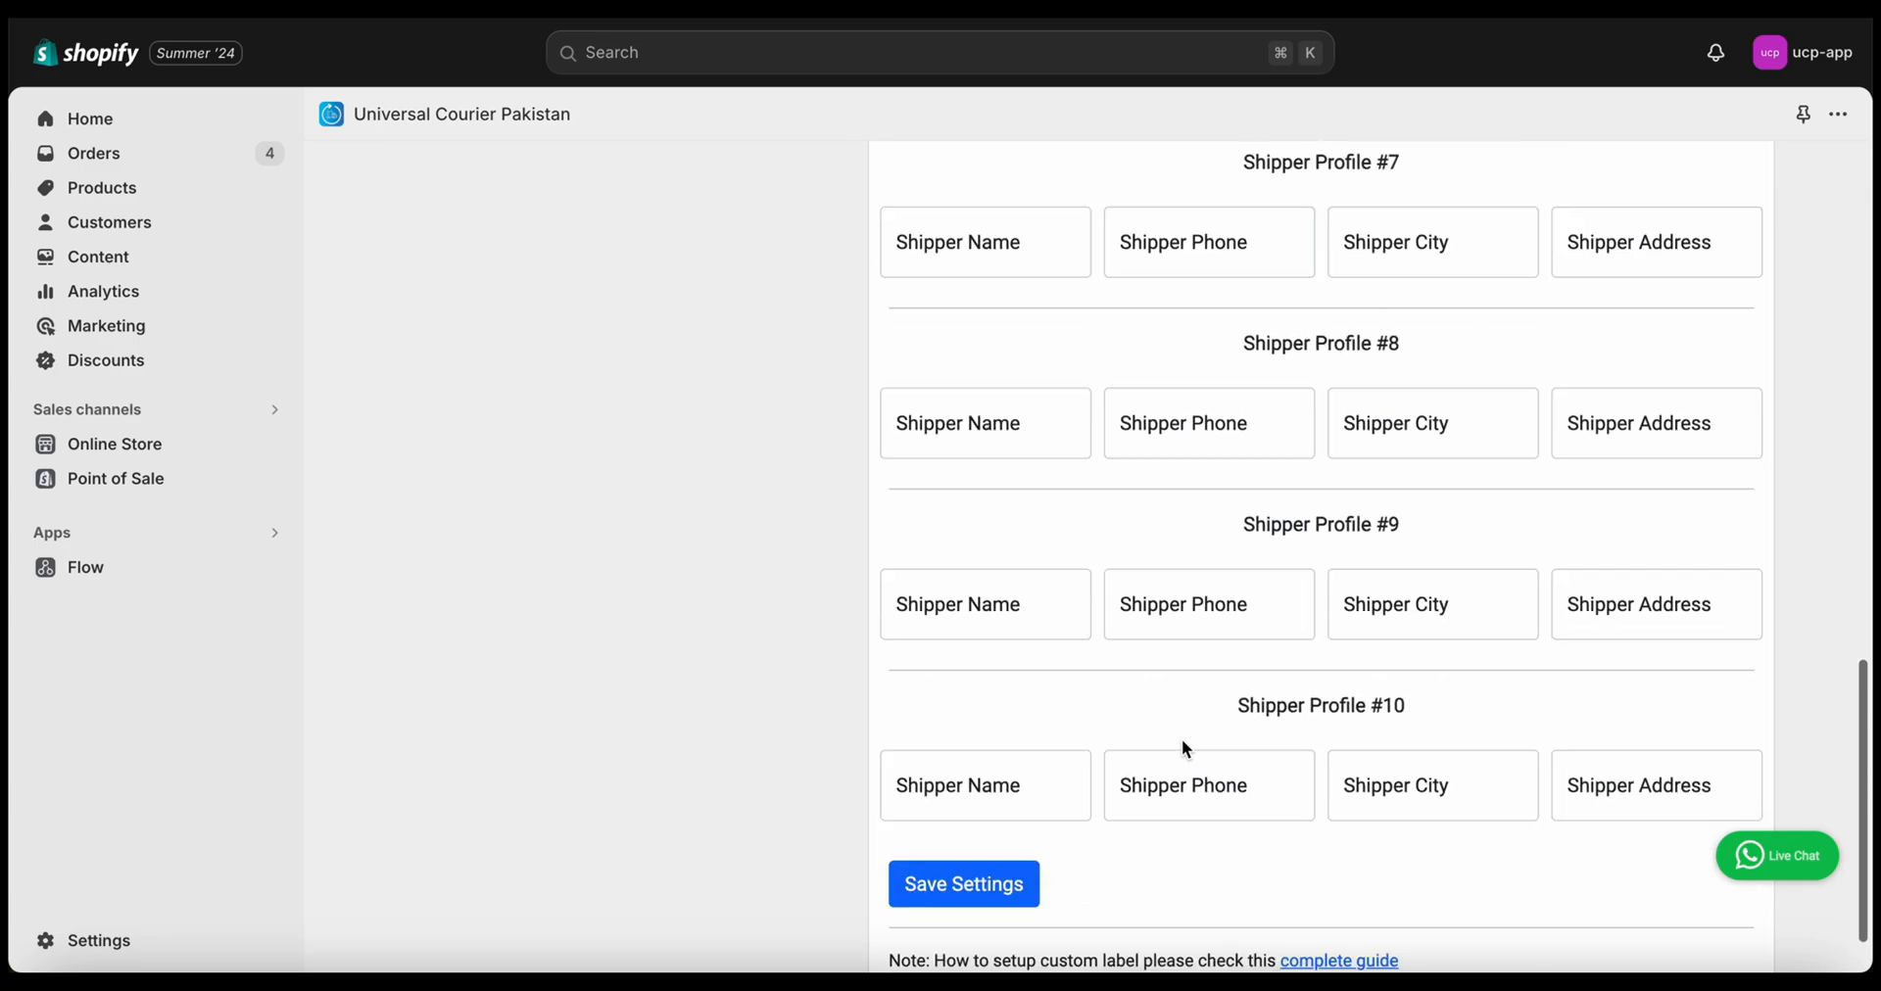
left_click(962, 823)
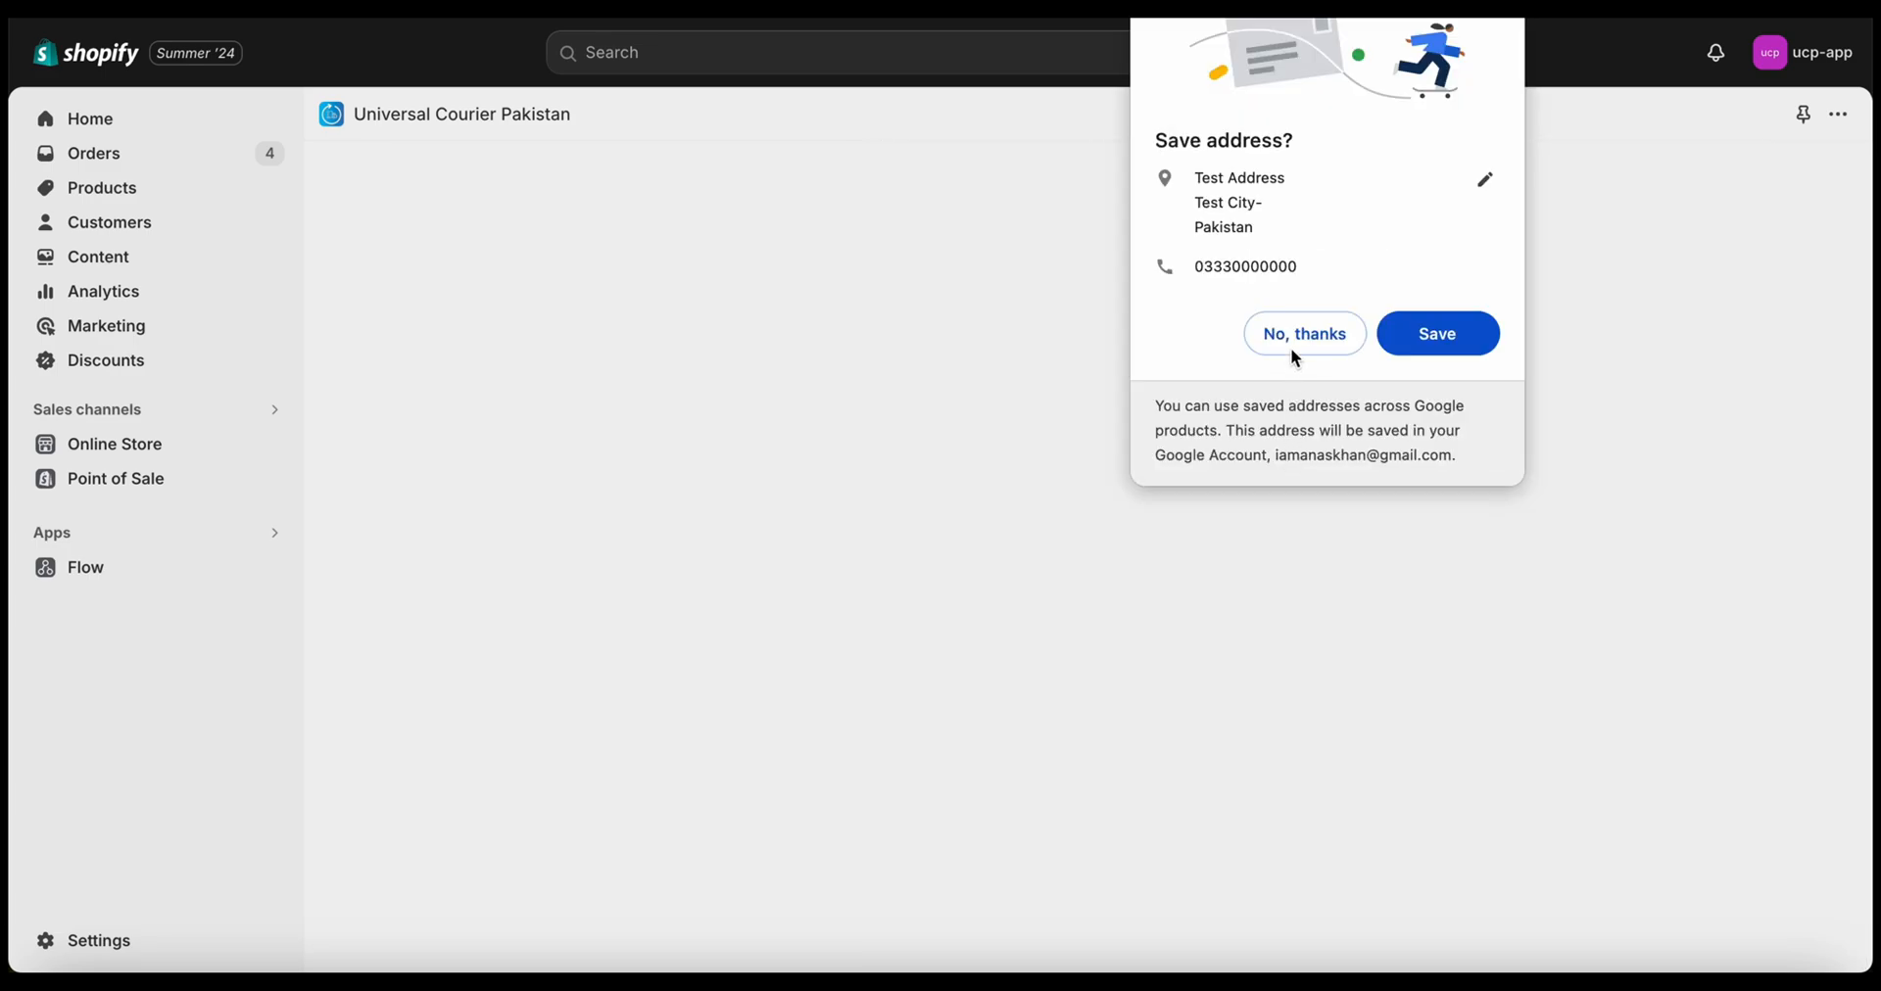
left_click(1291, 342)
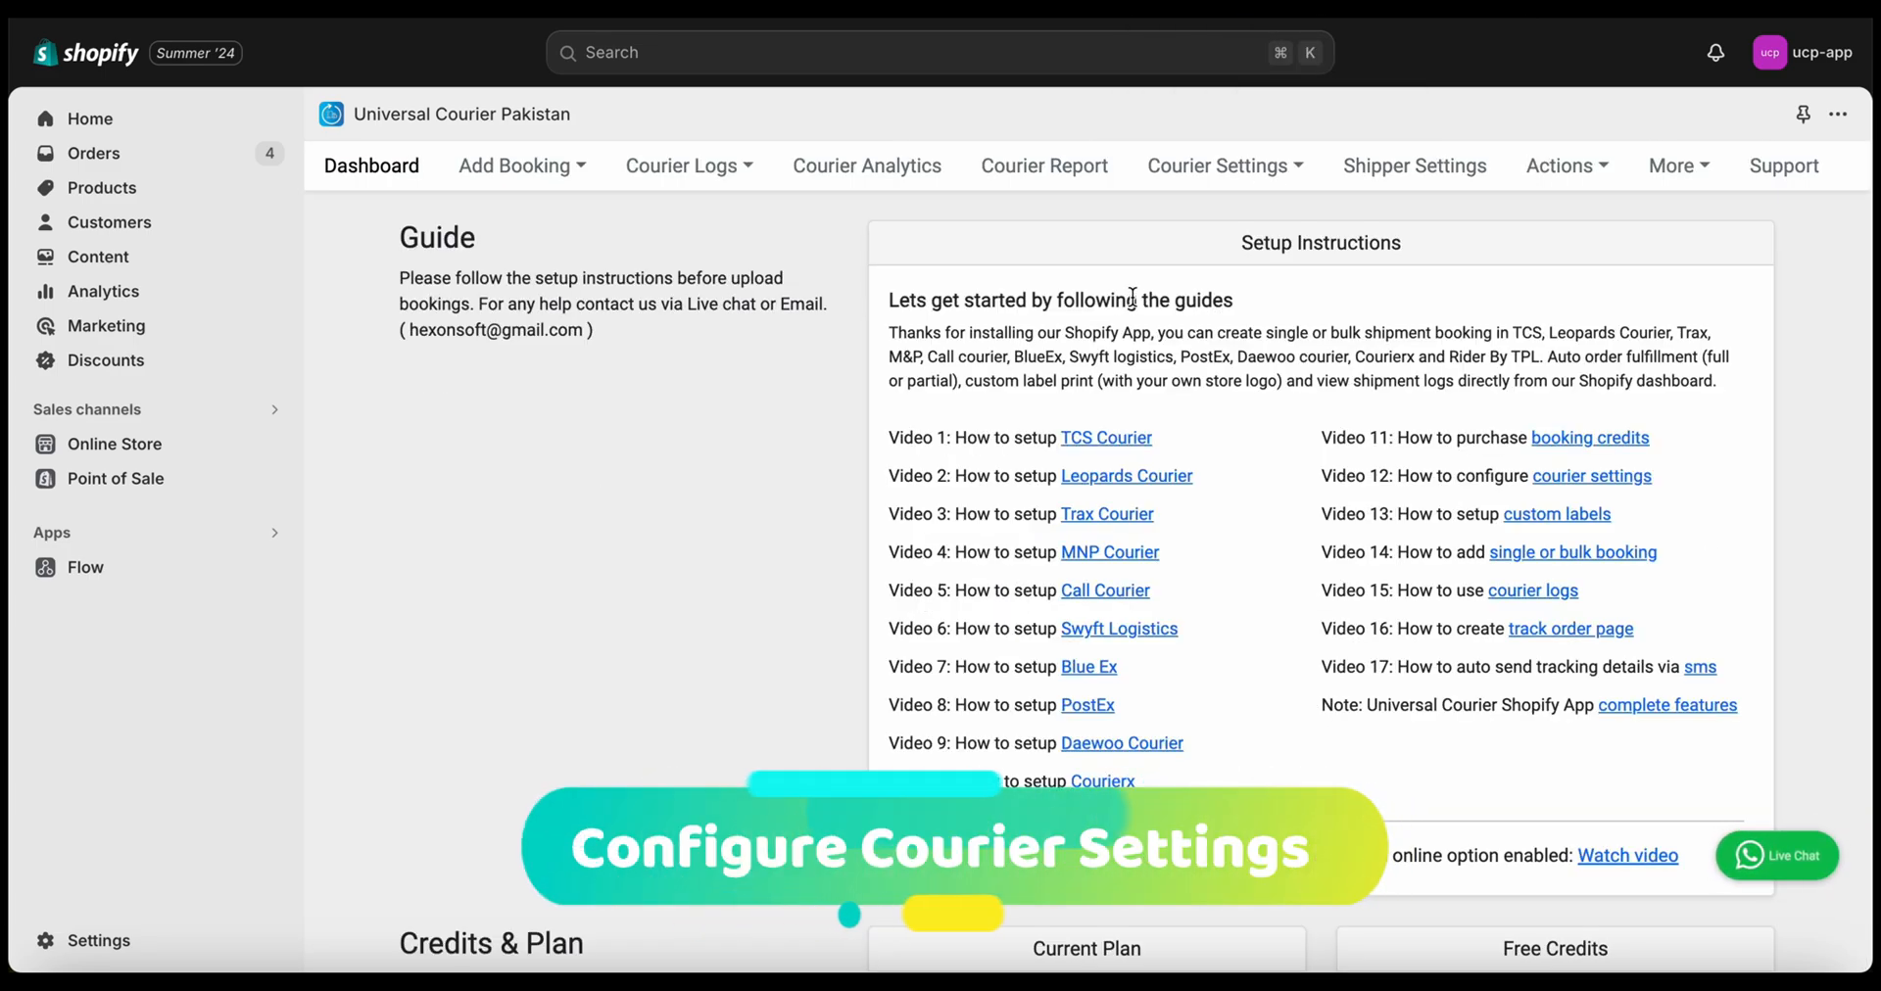
Browse the Courier Settings list of supported couriers, including MNP
left_click(1254, 173)
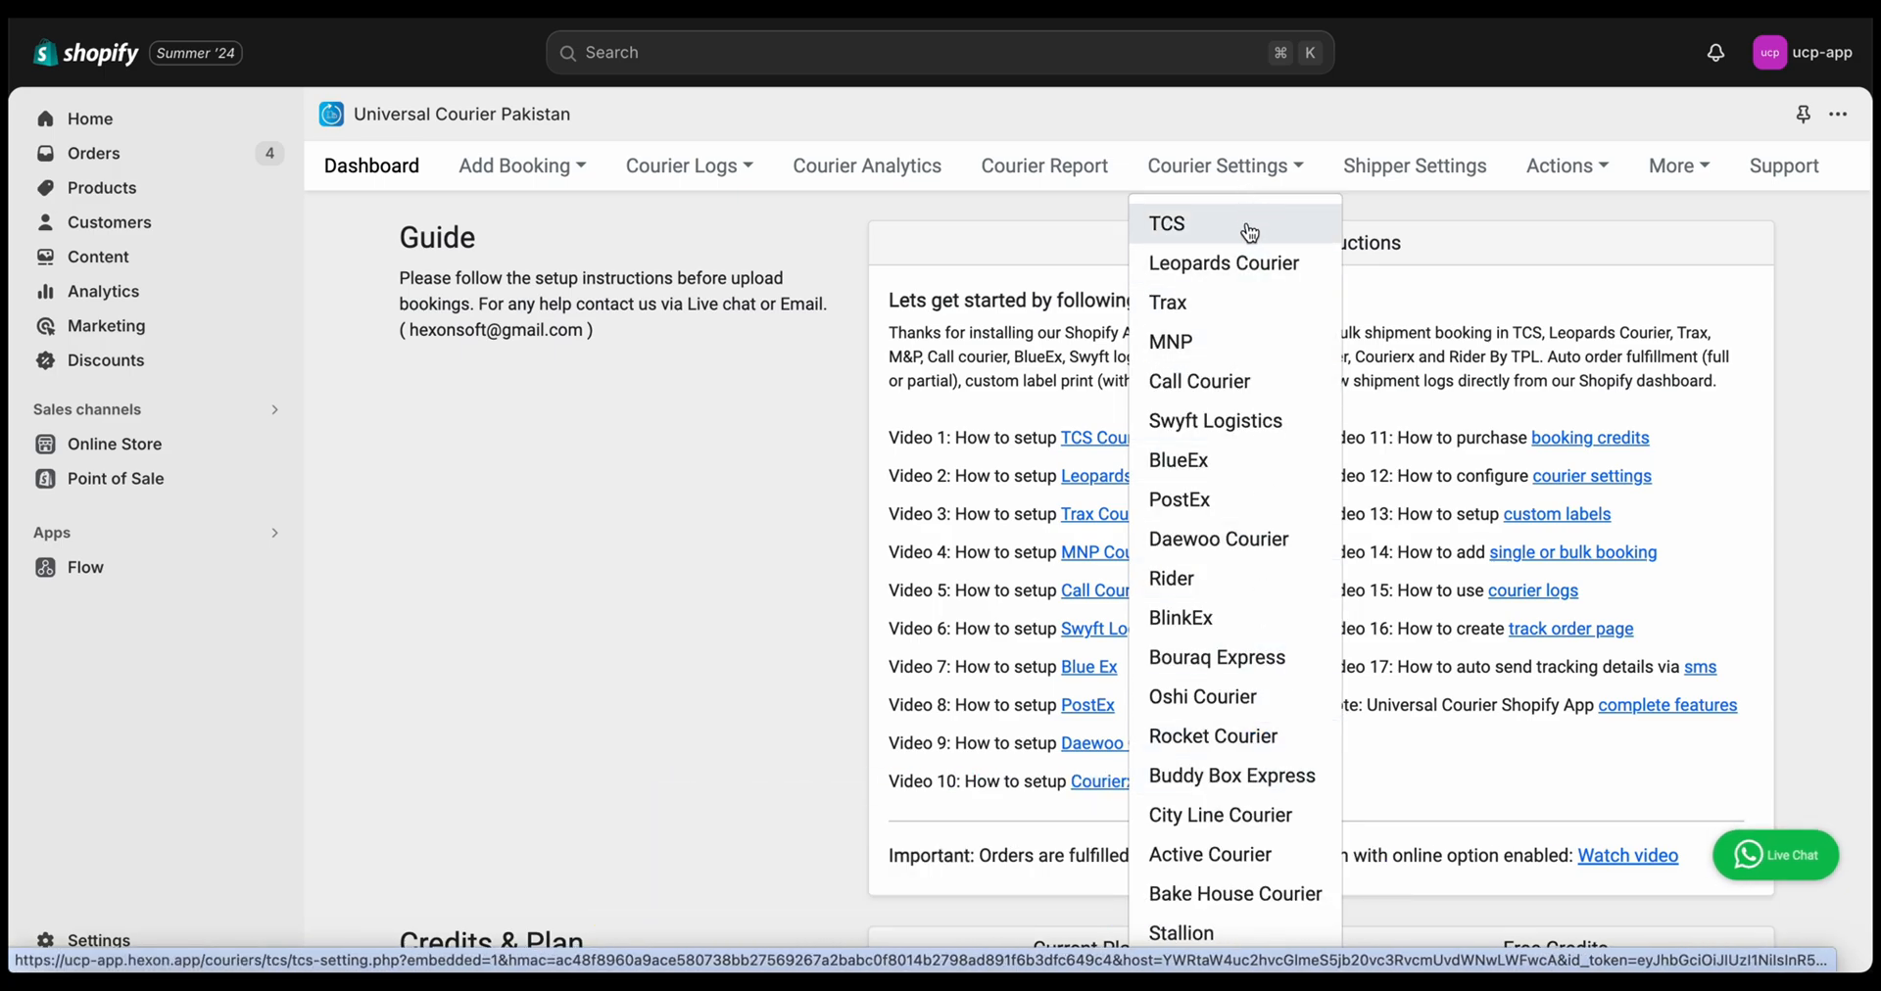
left_click(819, 623)
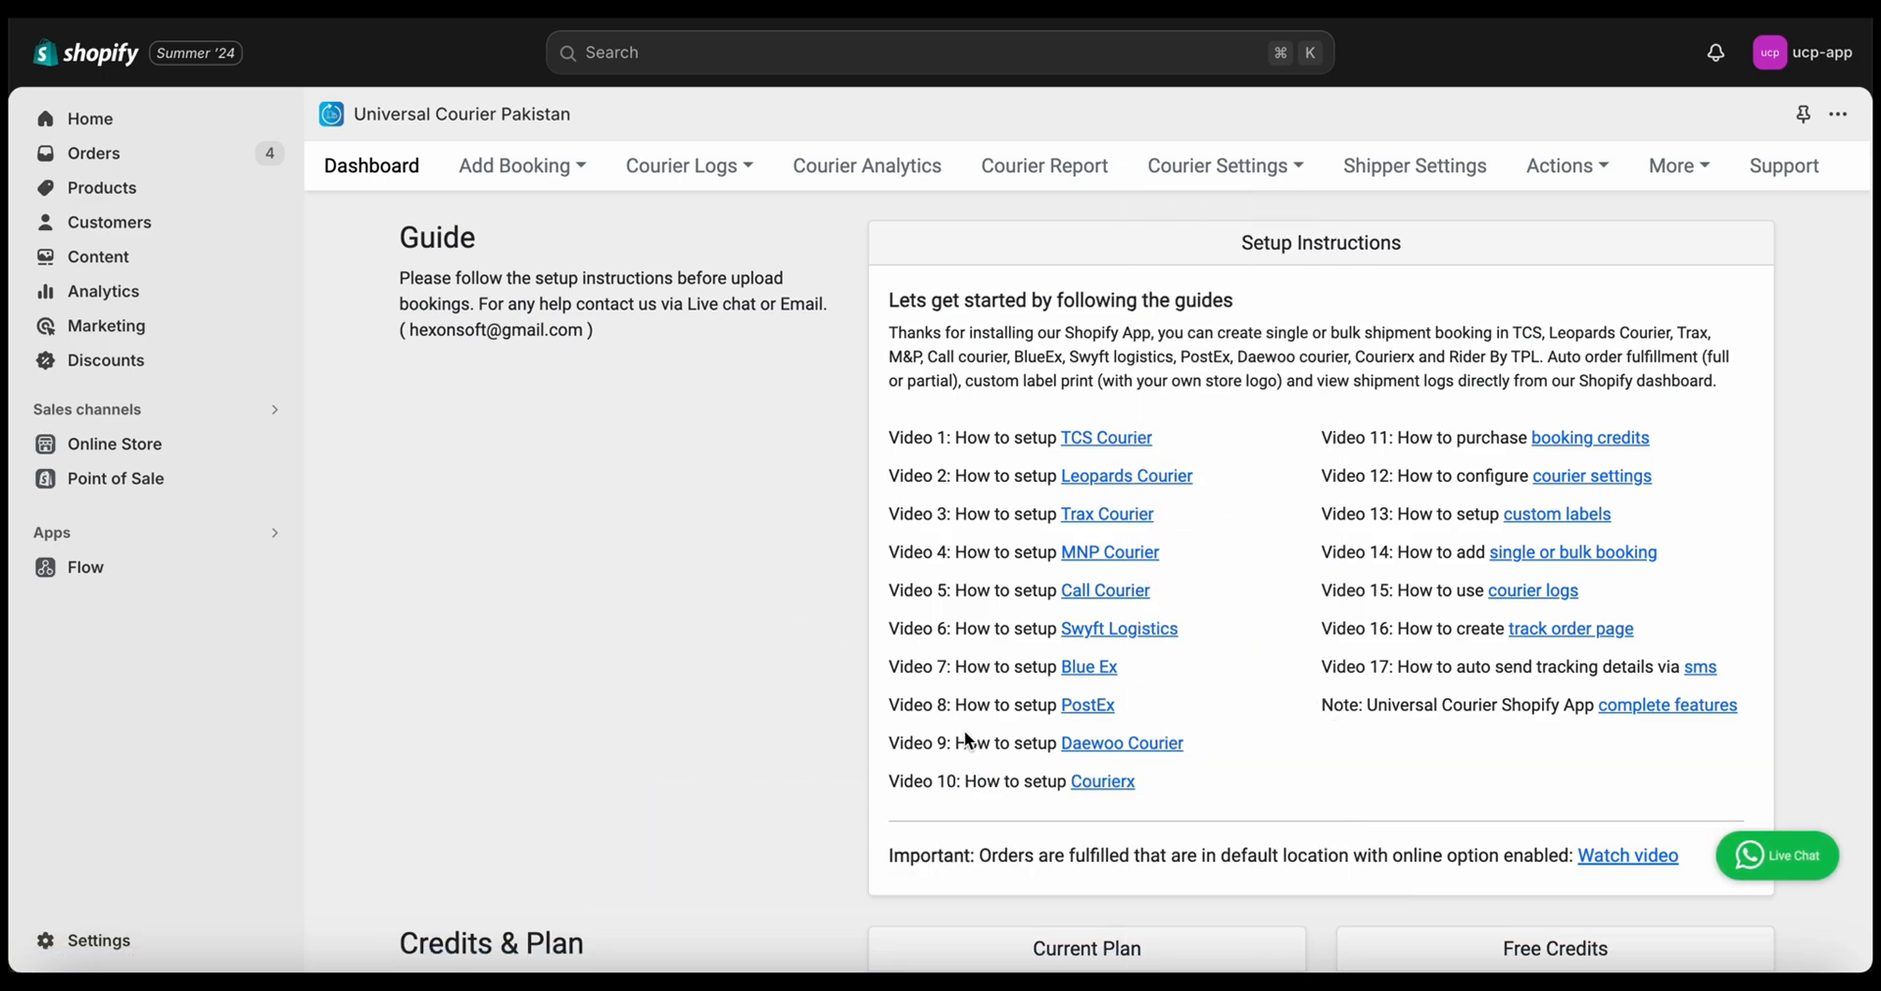
left_click(1191, 181)
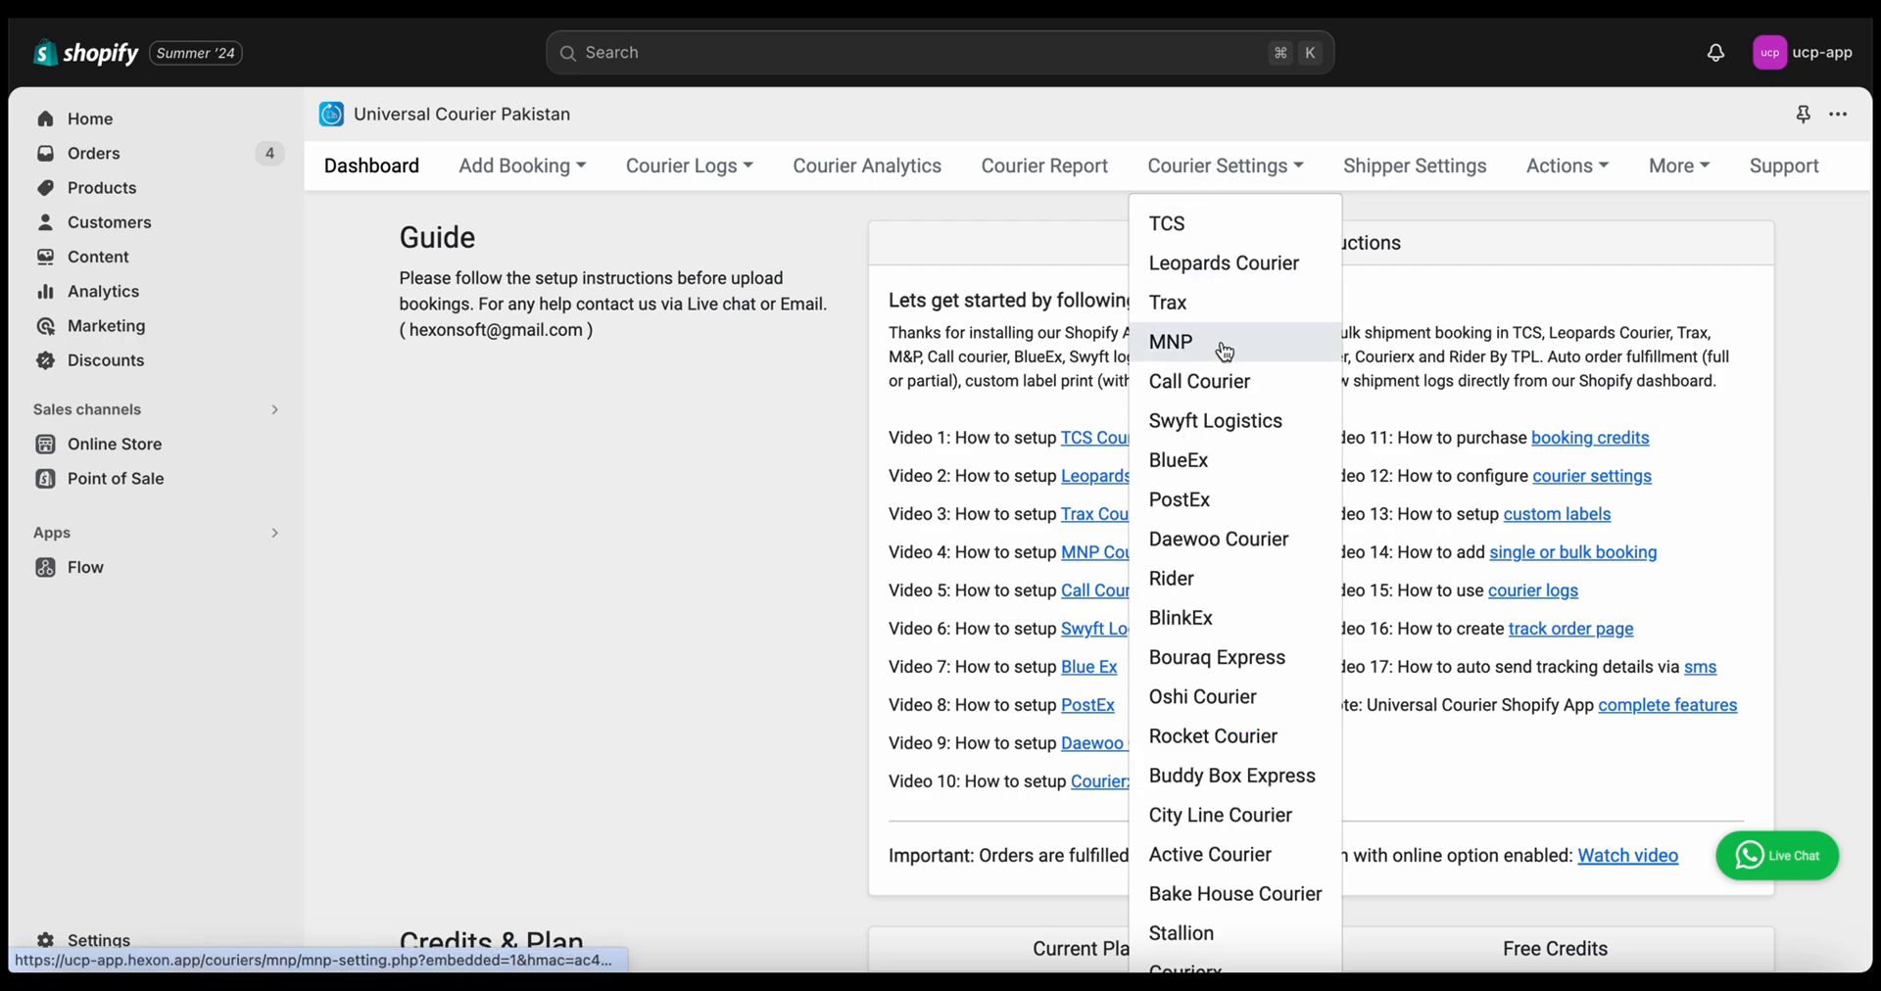
left_click(808, 513)
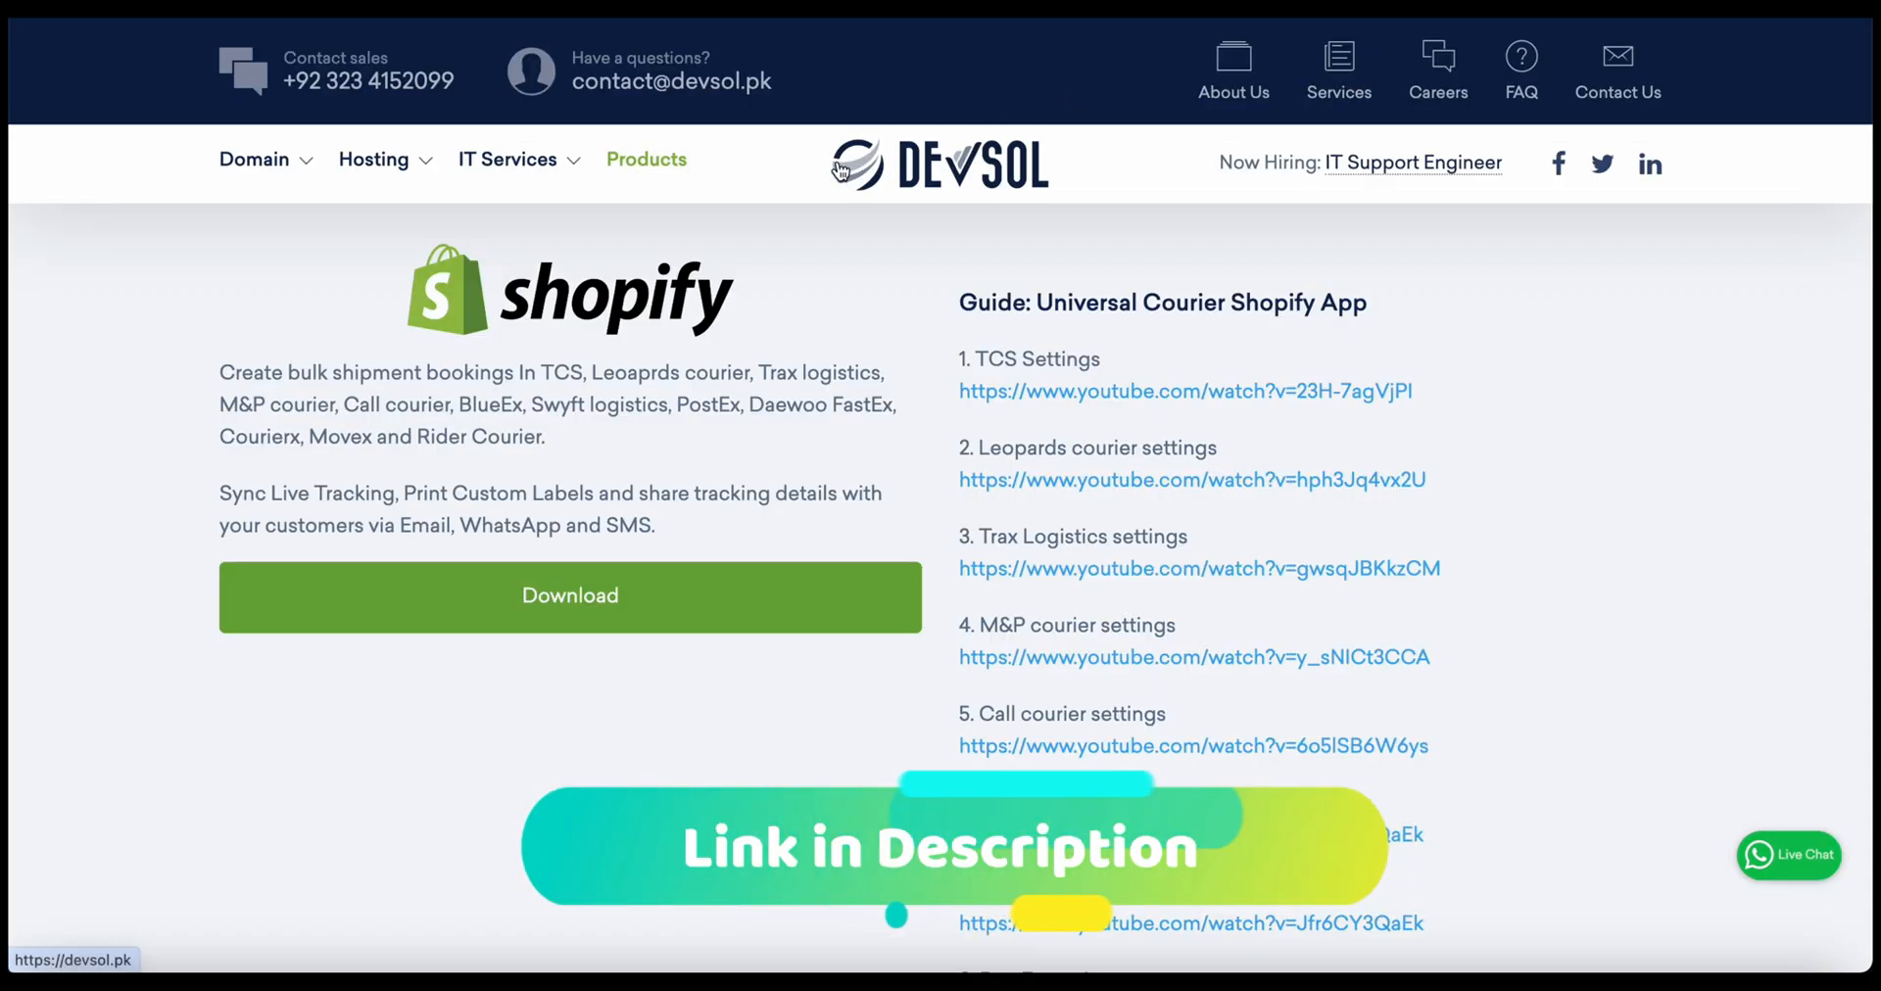
Scroll through the Devsol guide's courier setup video links
scroll(1099, 477, "down", 5)
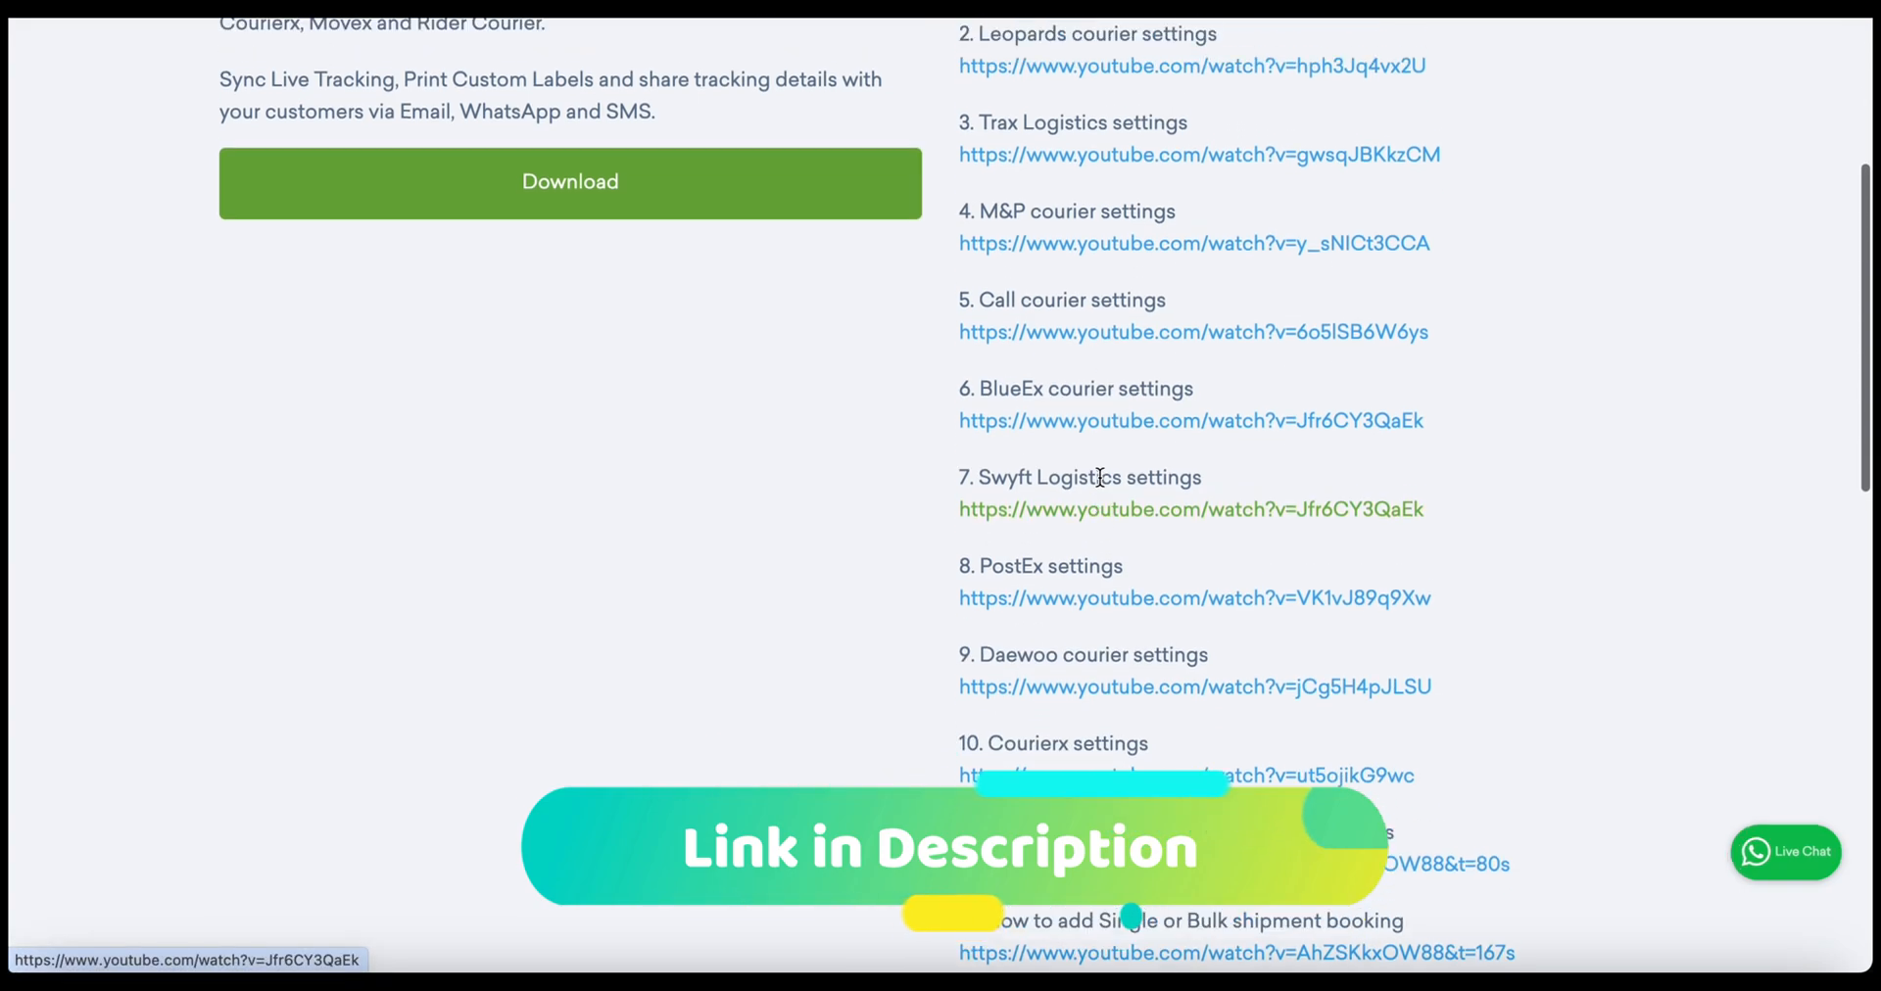
scroll(1099, 476, "up", 5)
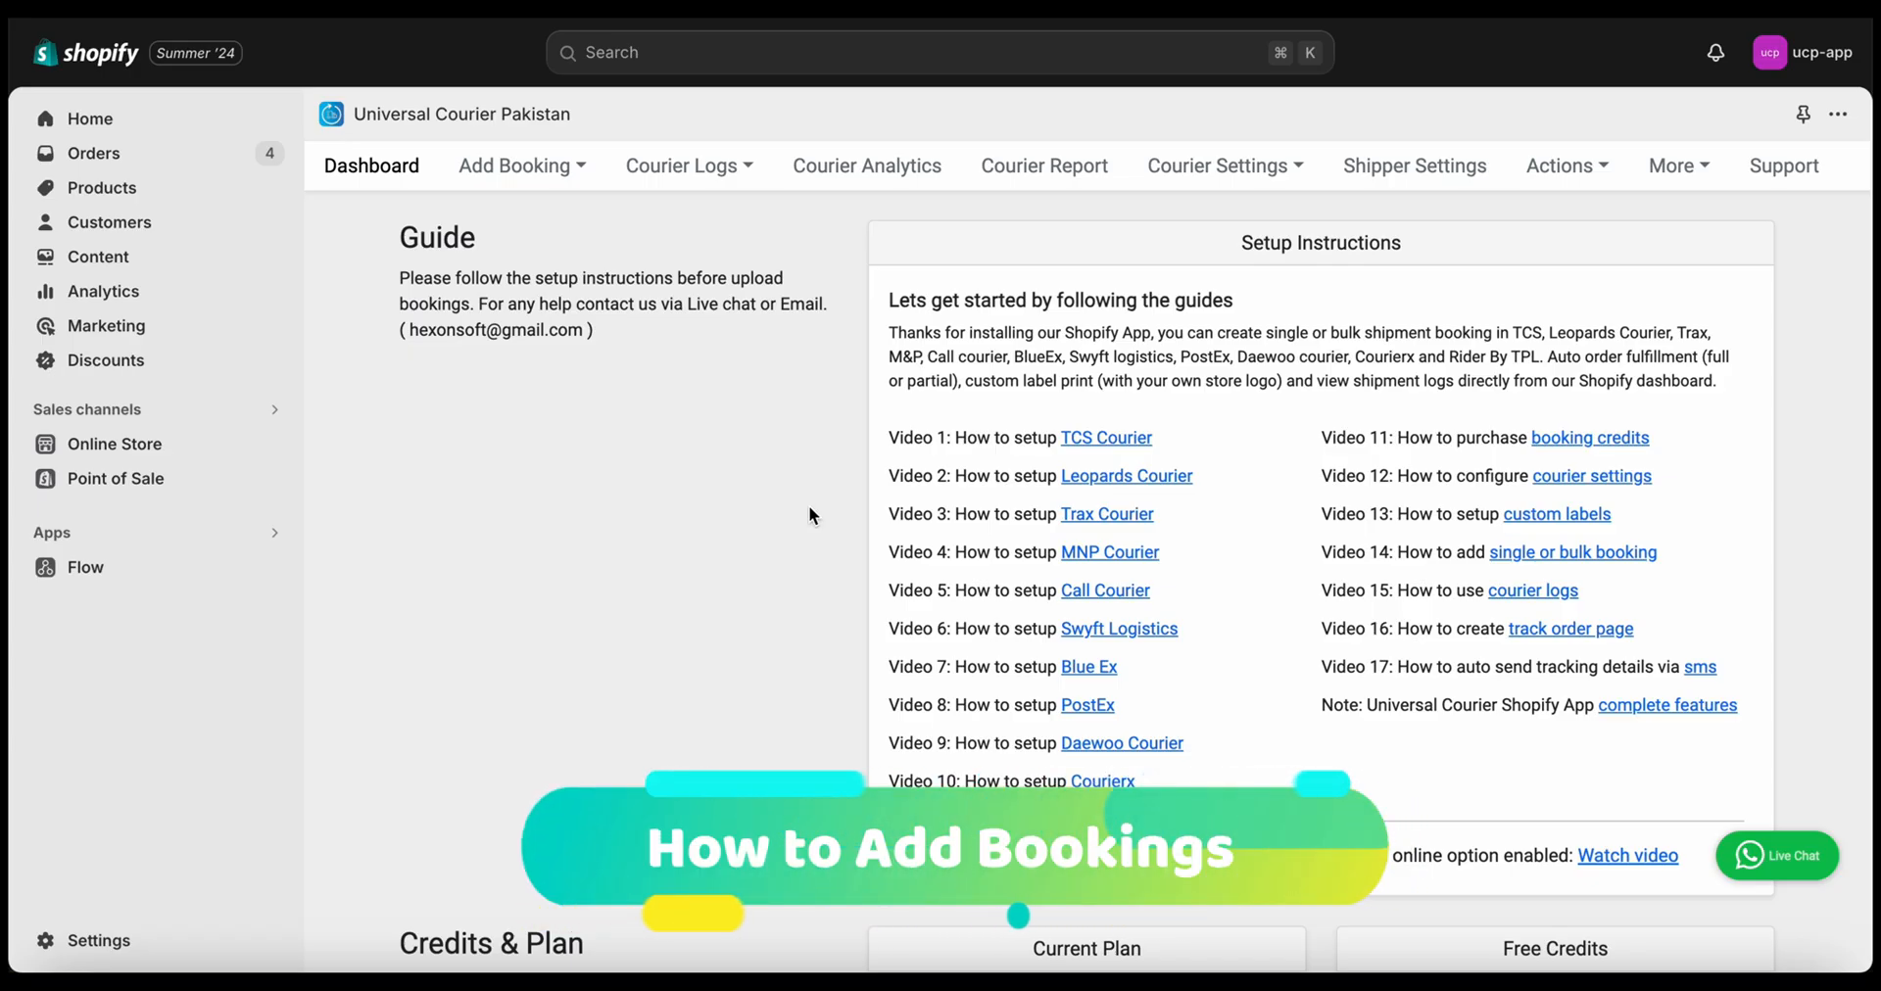
Open order #1001 from the Orders list and choose Create Booking under More actions
left_click(92, 163)
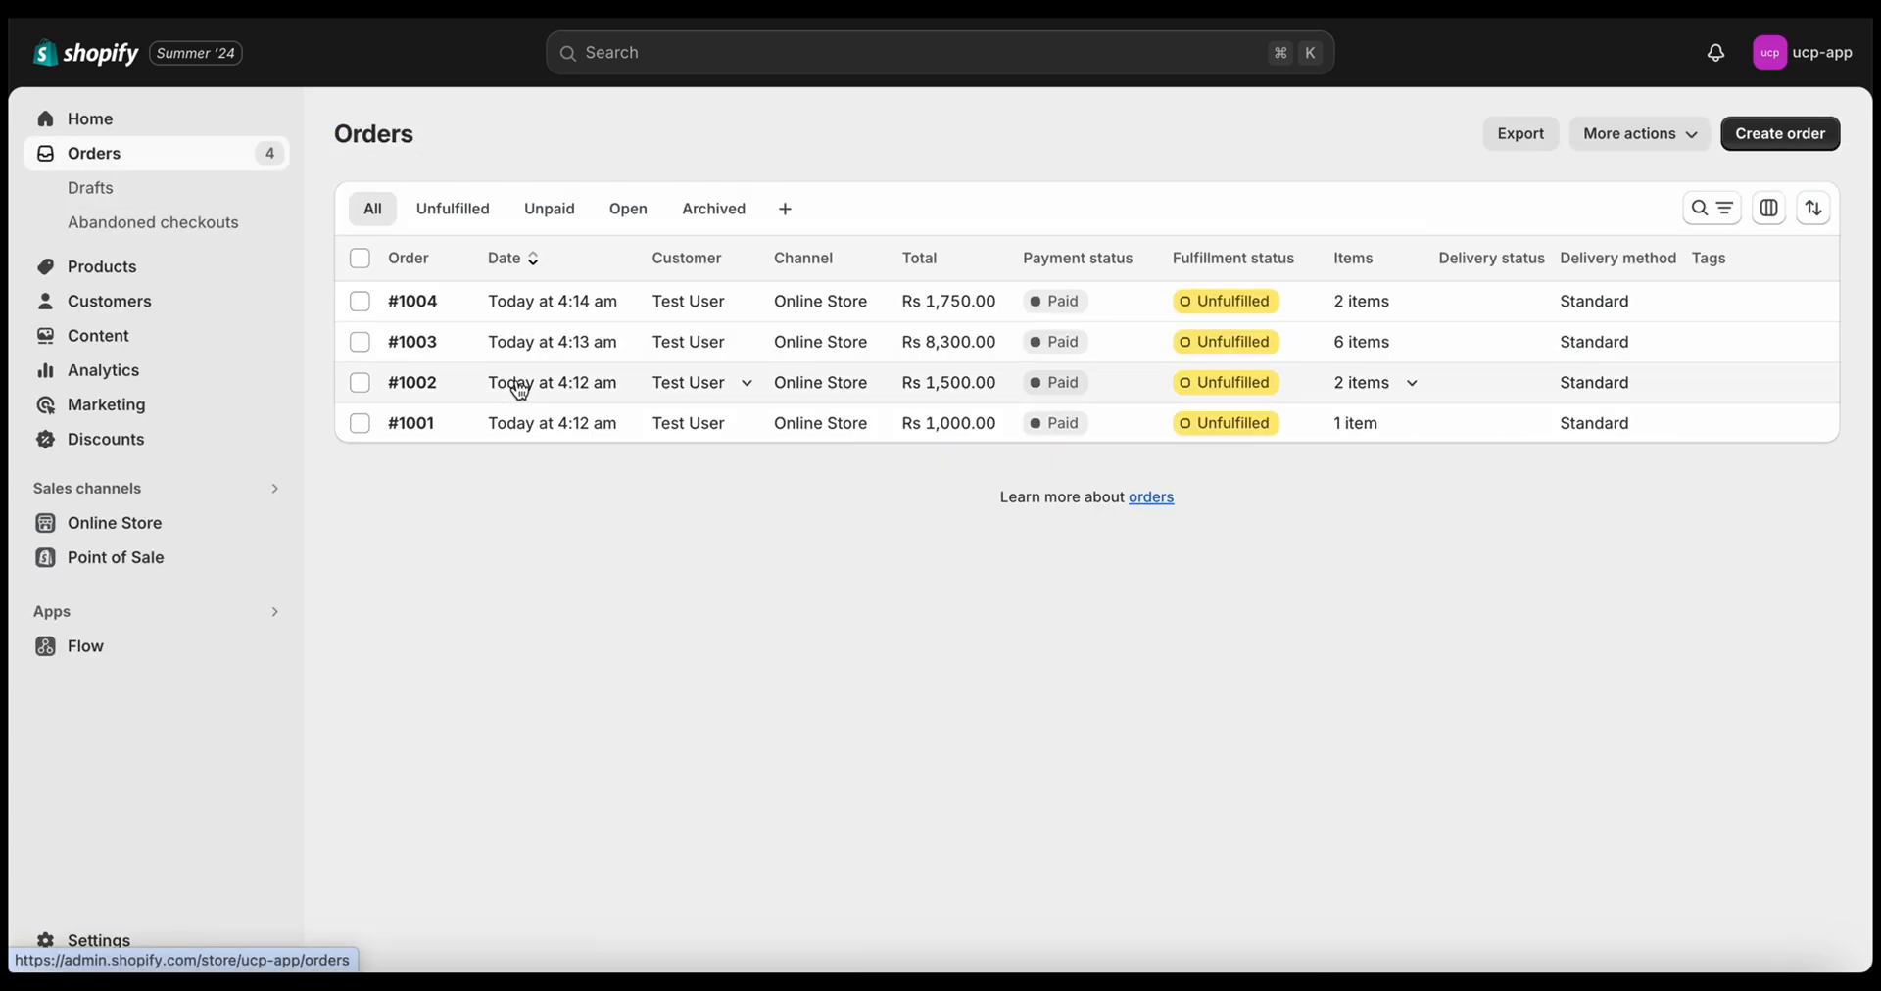
left_click(433, 436)
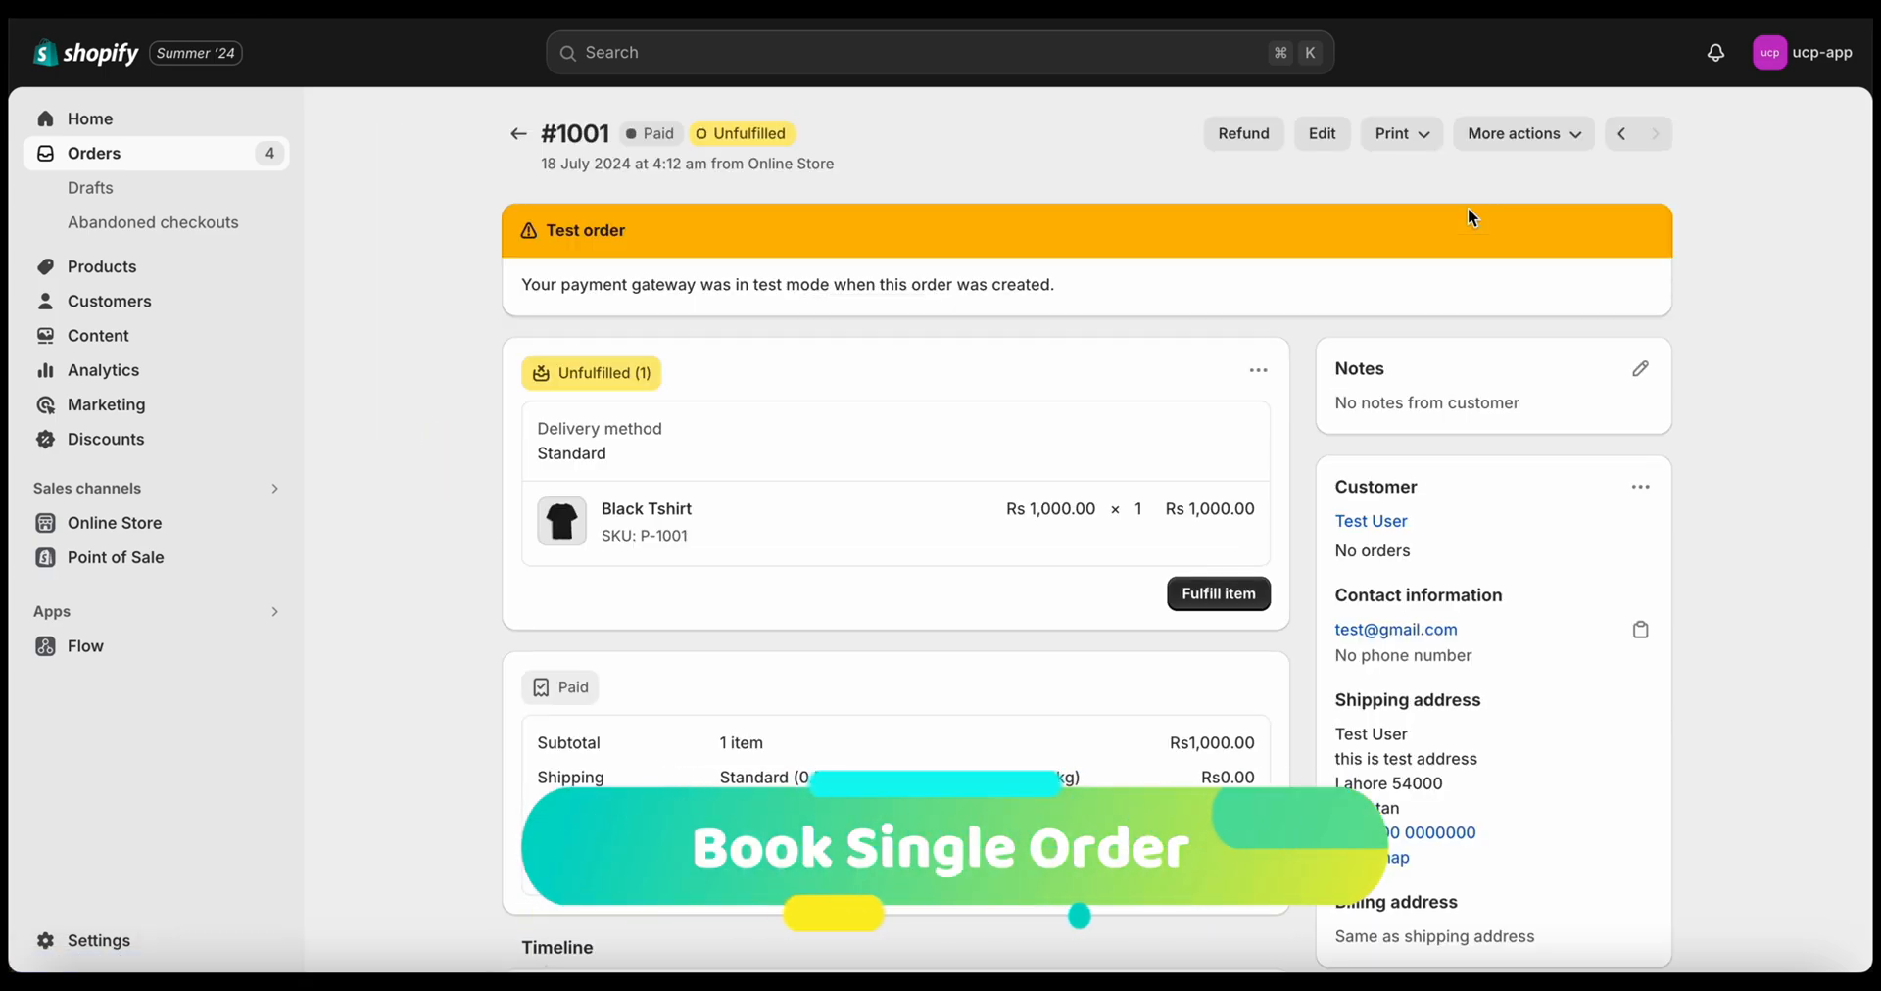
left_click(1522, 133)
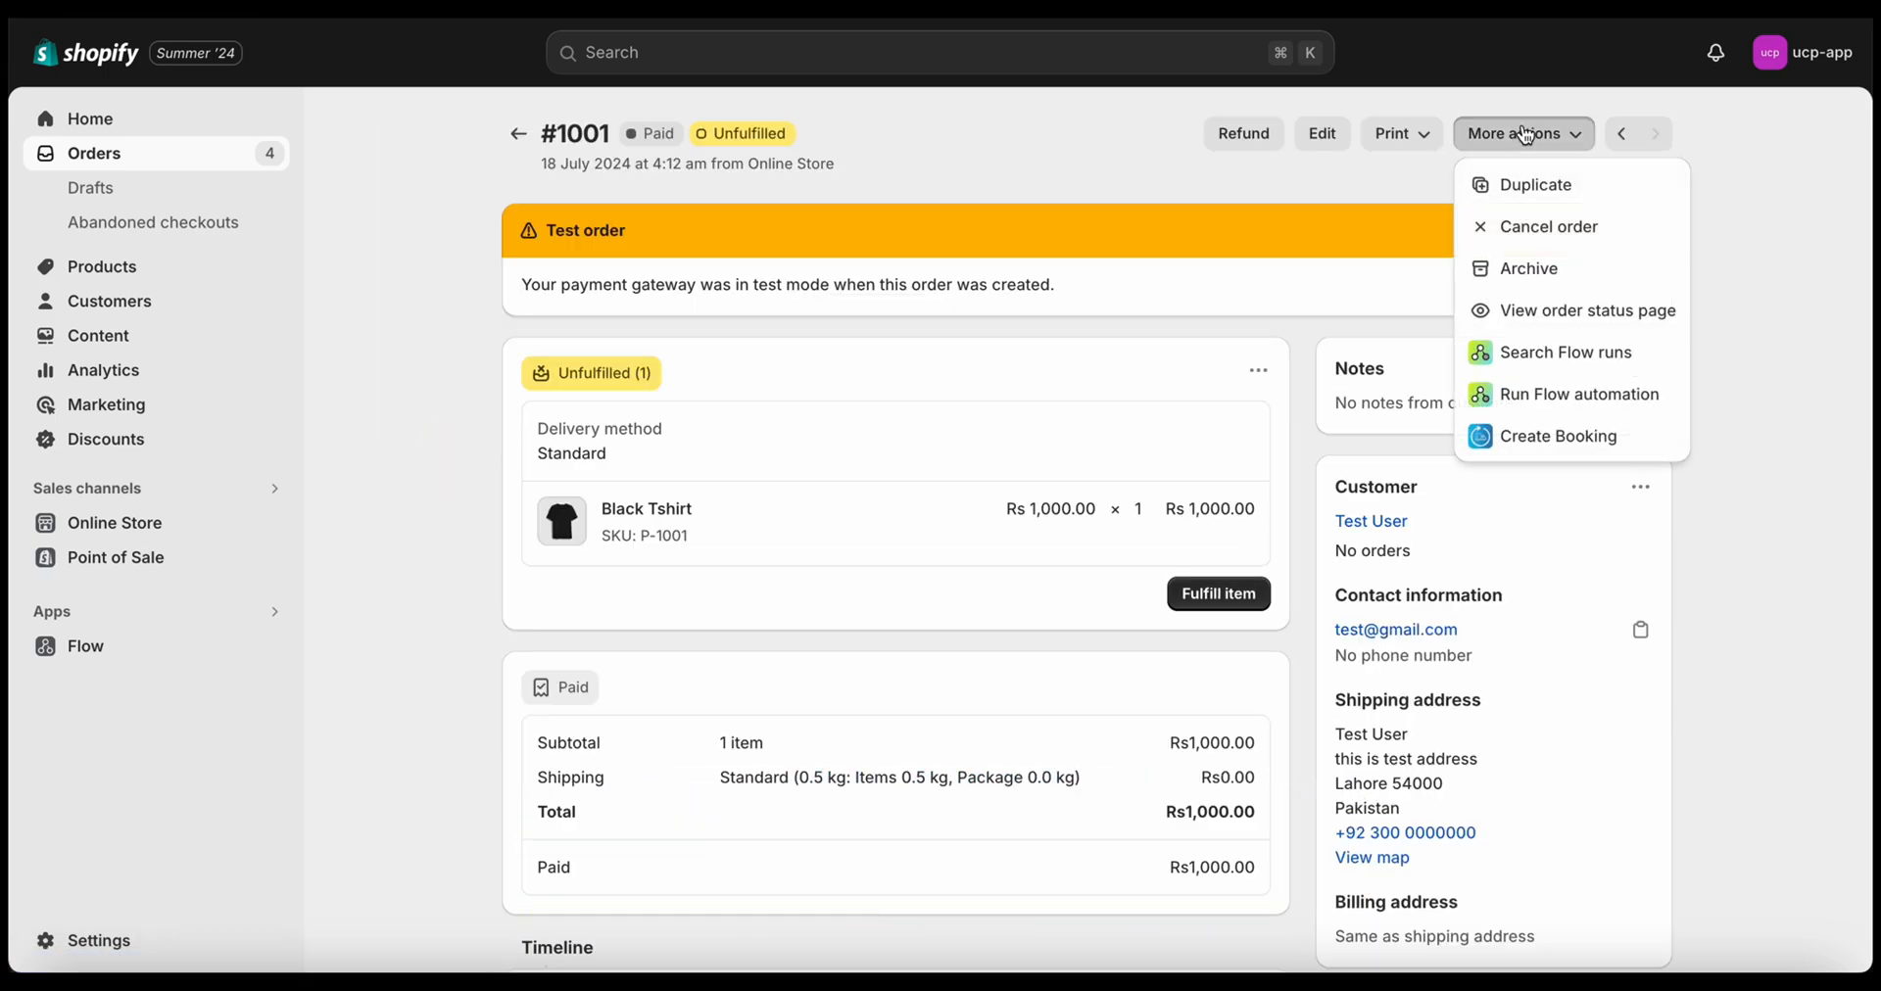
left_click(1555, 436)
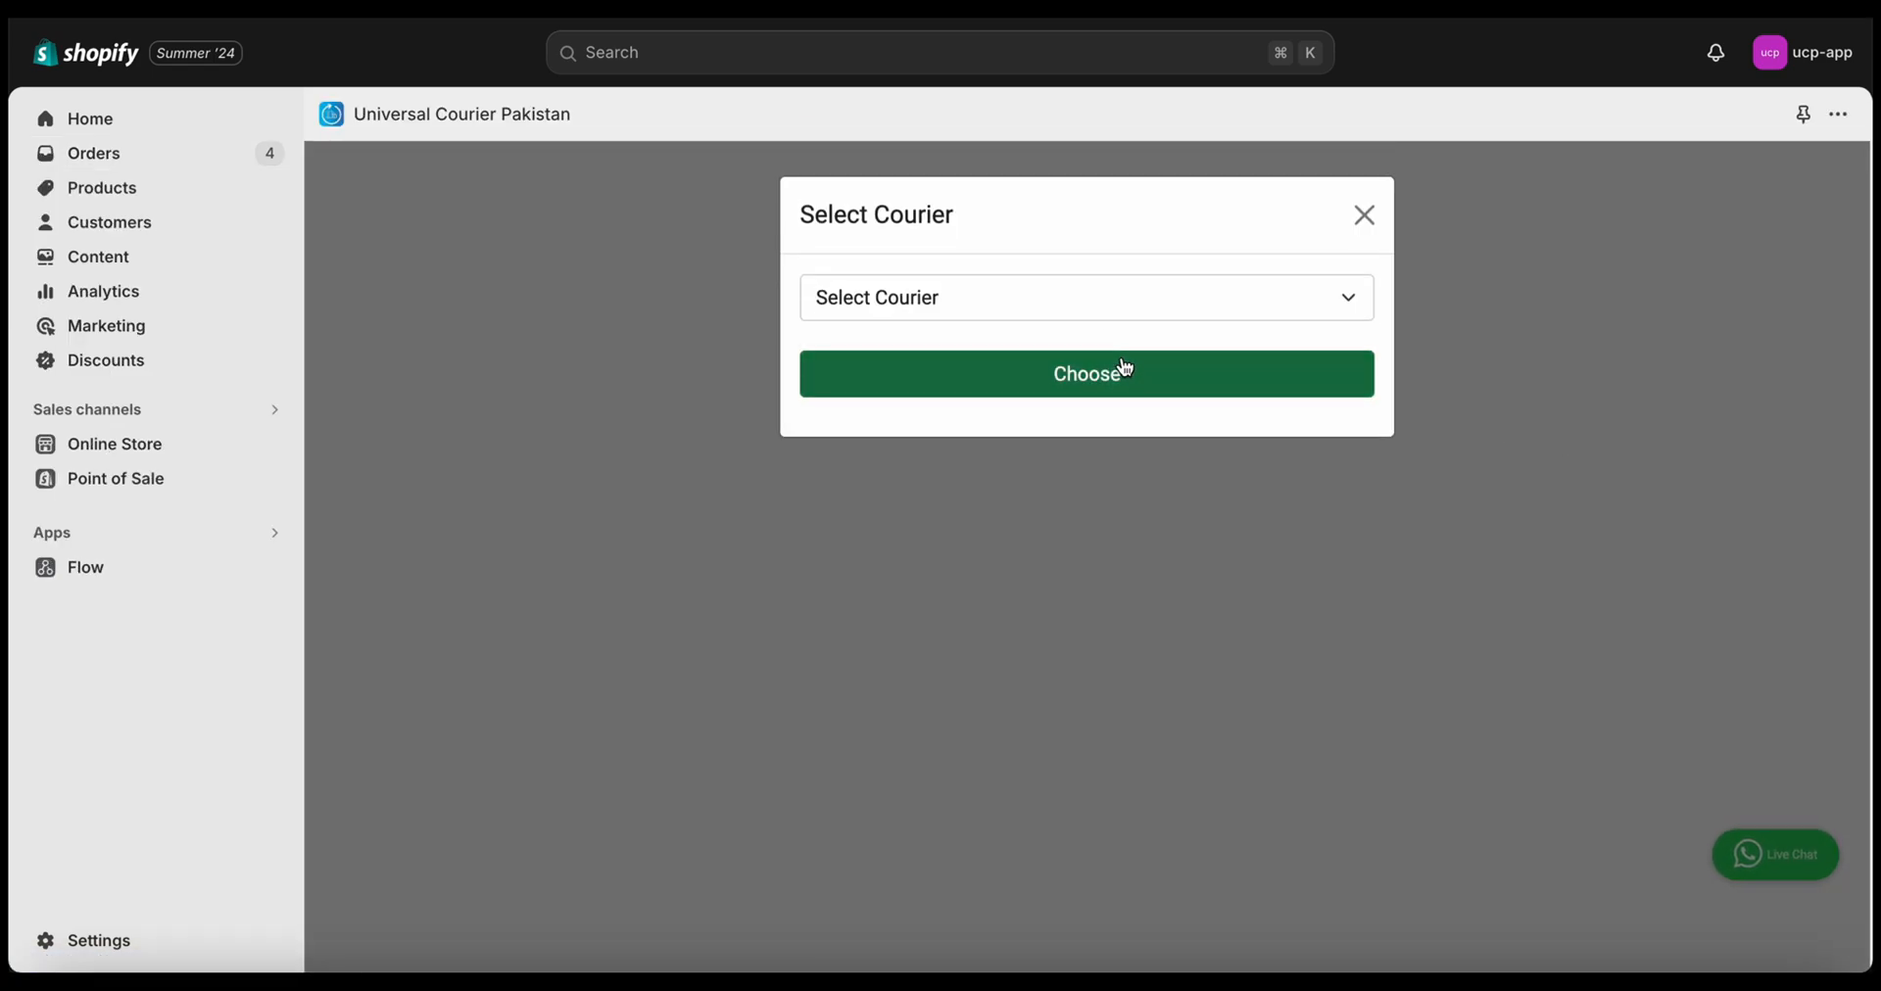
Choose Trax as the courier for order #1001's booking
left_click(1077, 312)
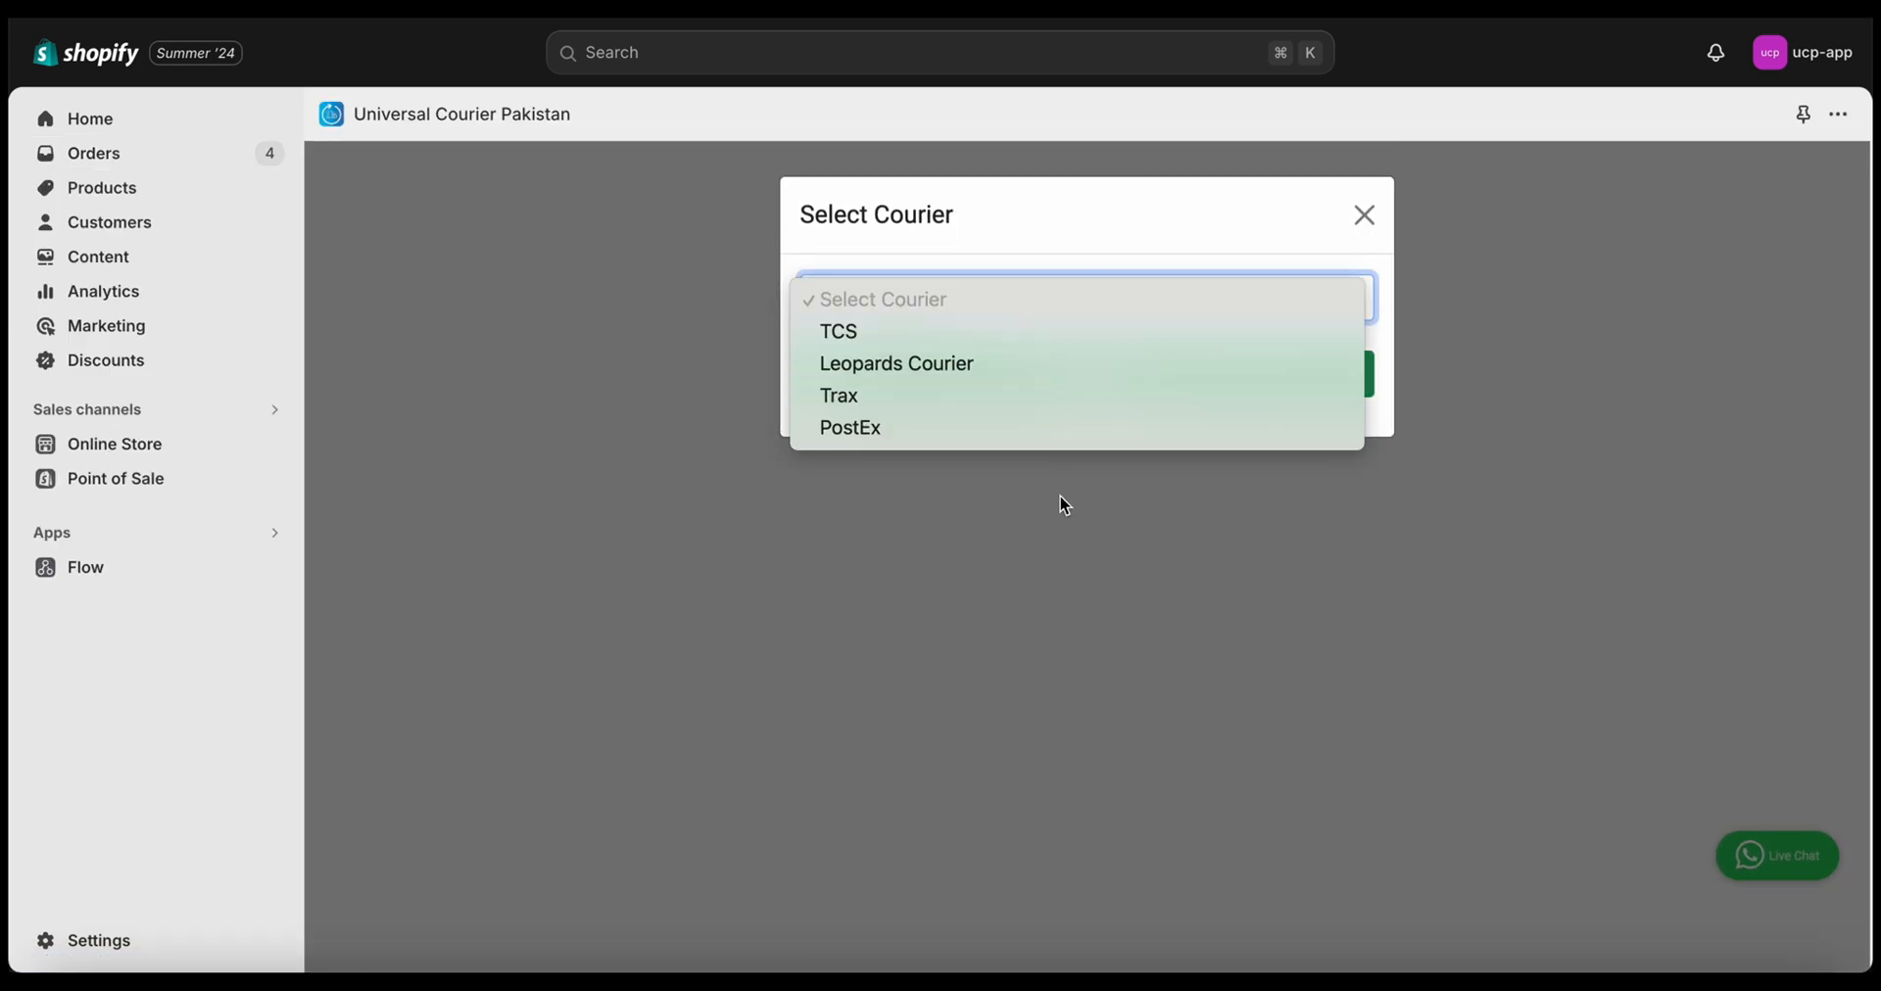
left_click(1019, 395)
left_click(1021, 395)
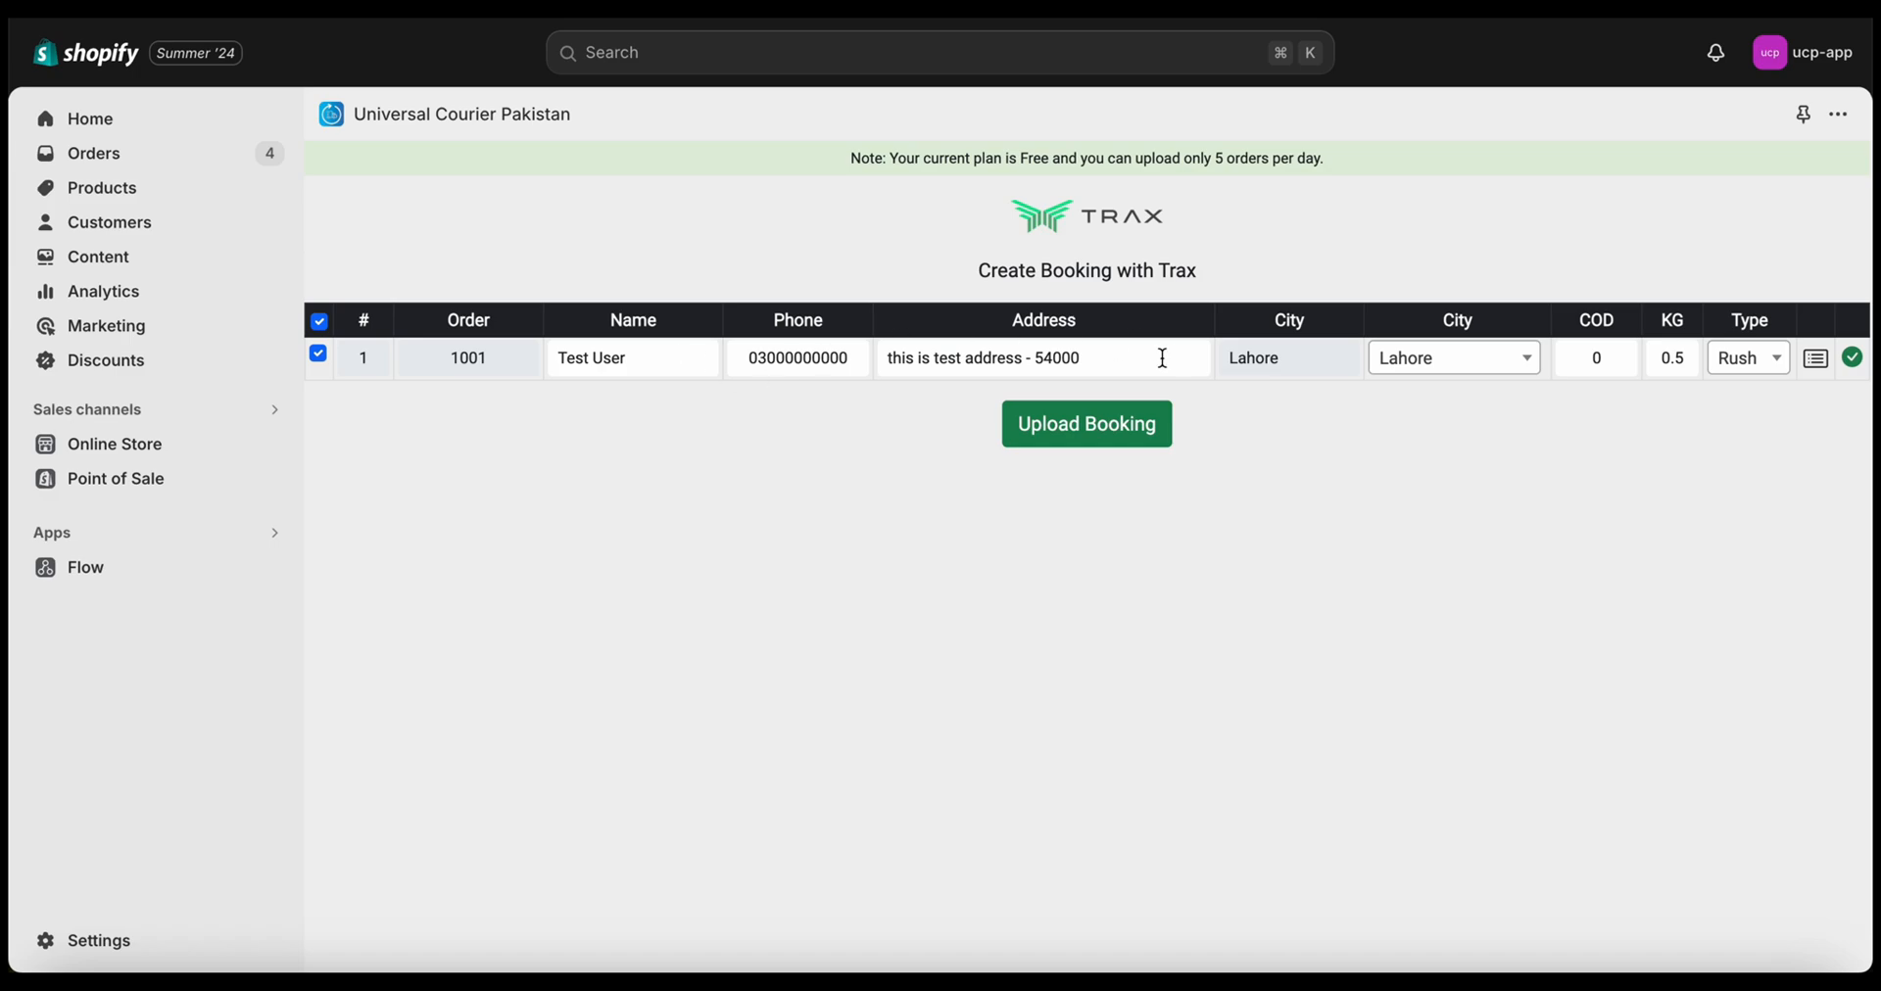
Keep Lahore as the destination city, set COD to 50, and upload the Trax booking
left_click(648, 352)
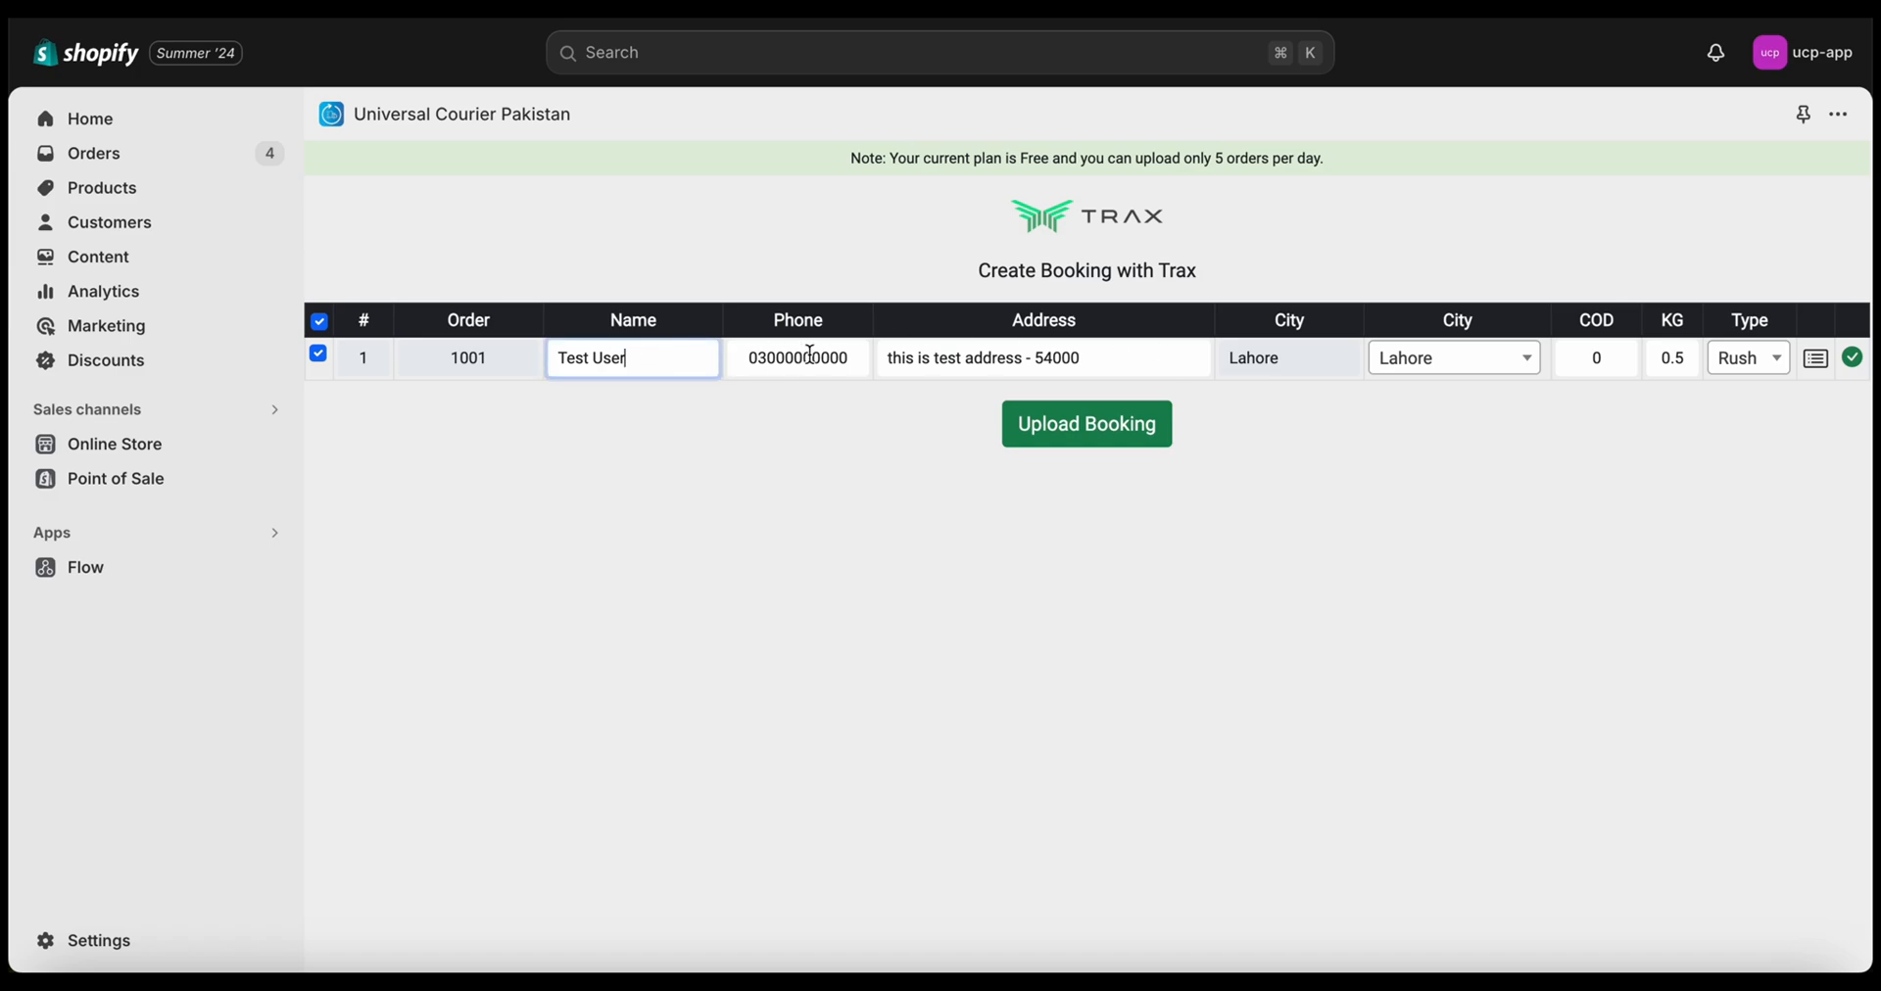
left_click(1415, 372)
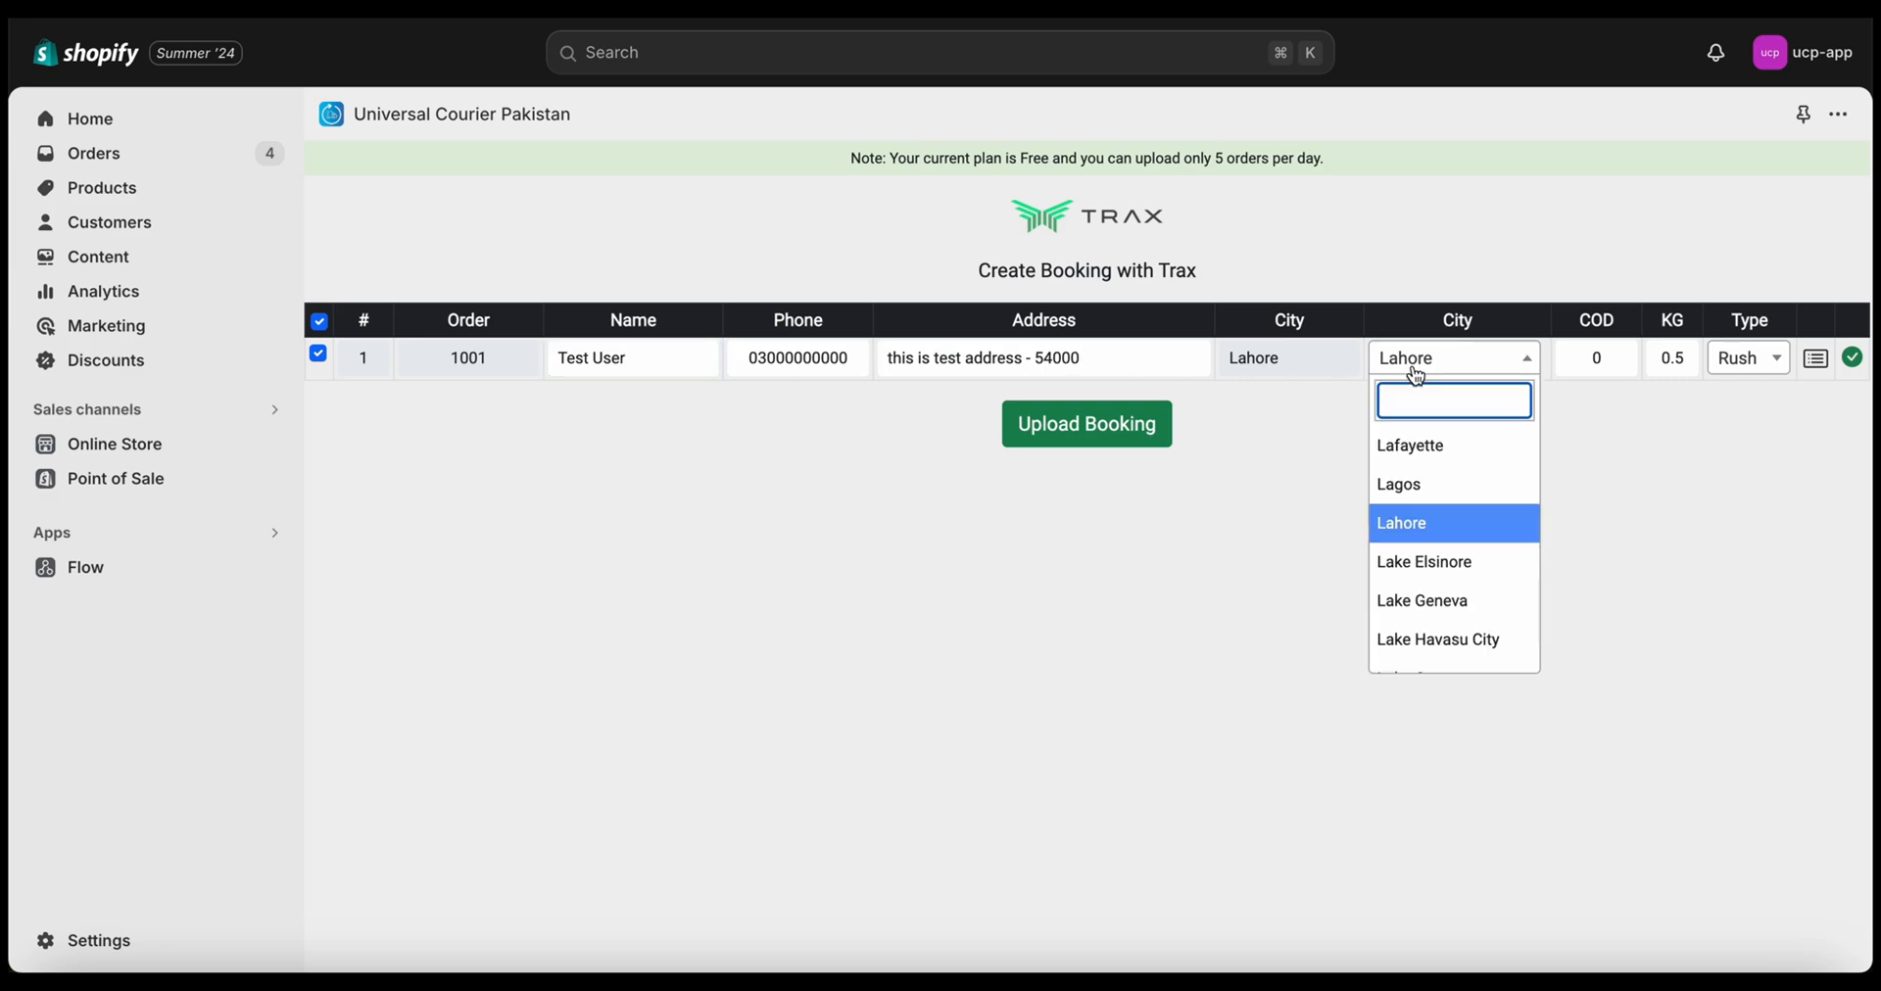
scroll(1422, 577, "down", 2)
left_click(1272, 609)
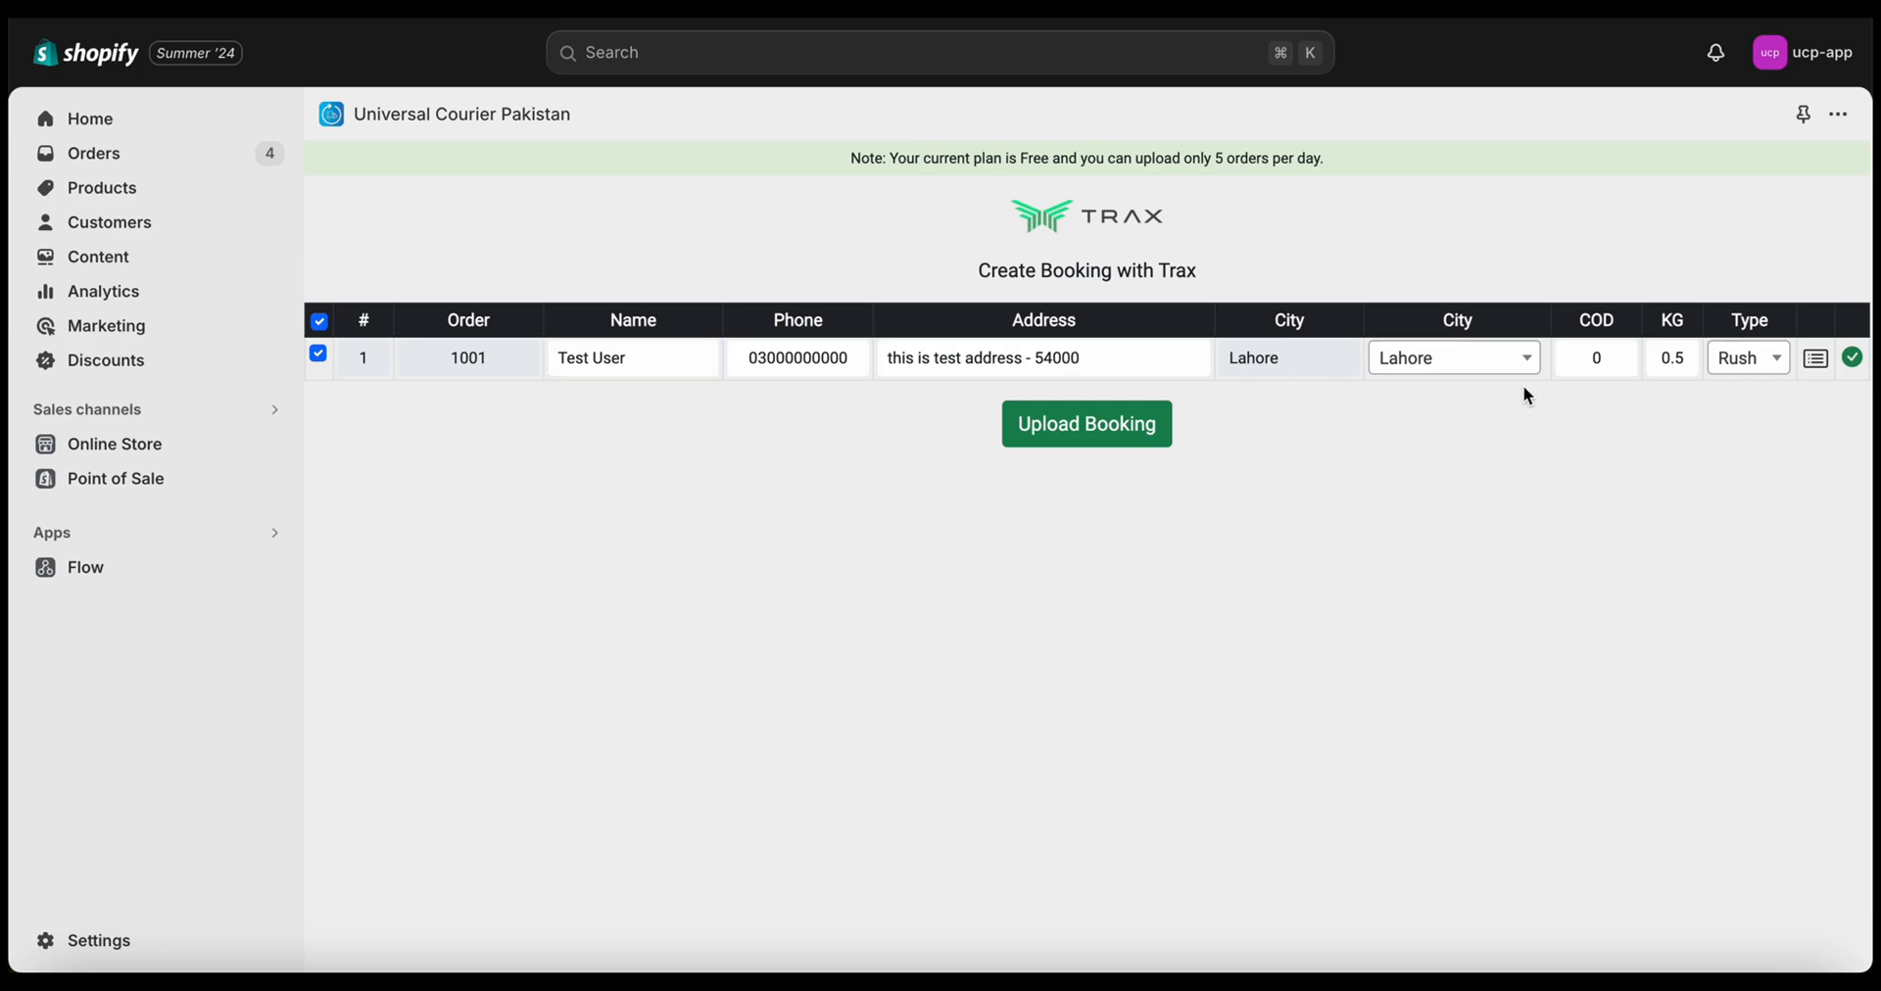
left_click(1580, 360)
type("5")
left_click(1687, 650)
left_click(1148, 431)
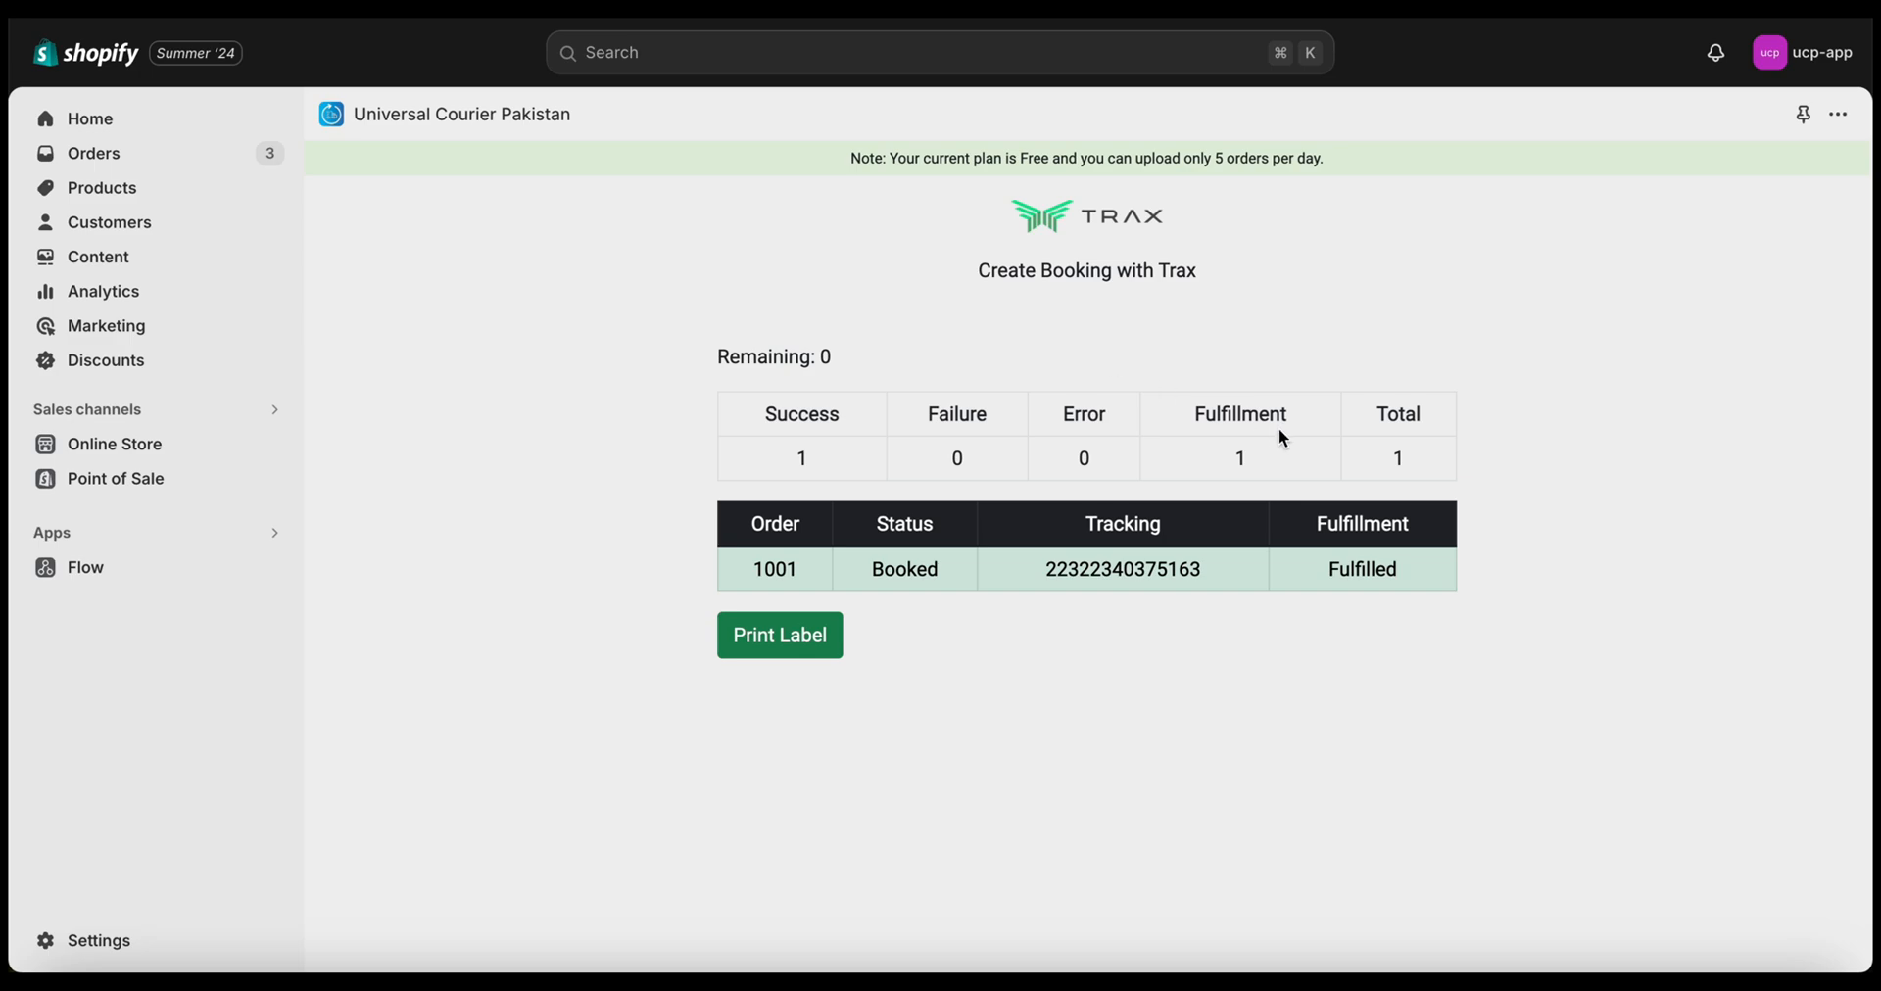
Preview the Trax shipping label without printing, then view order #1001's tracking number
left_click(760, 632)
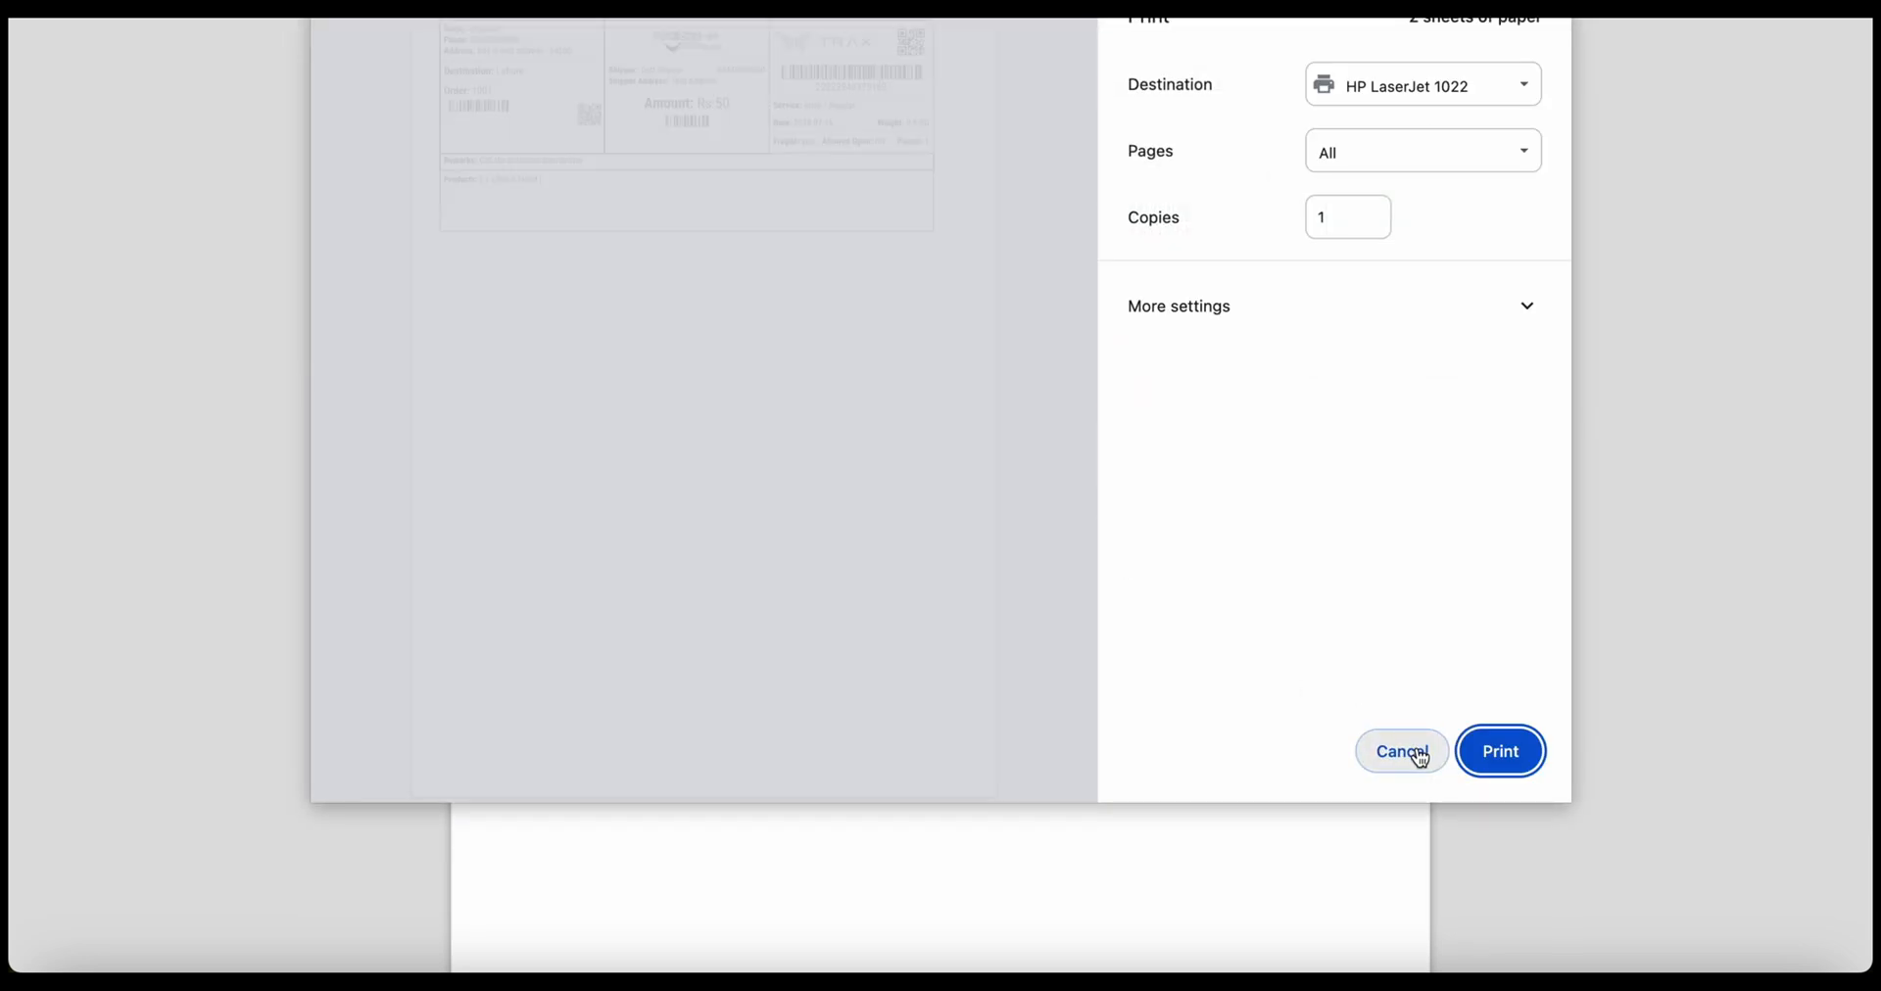
left_click(1402, 752)
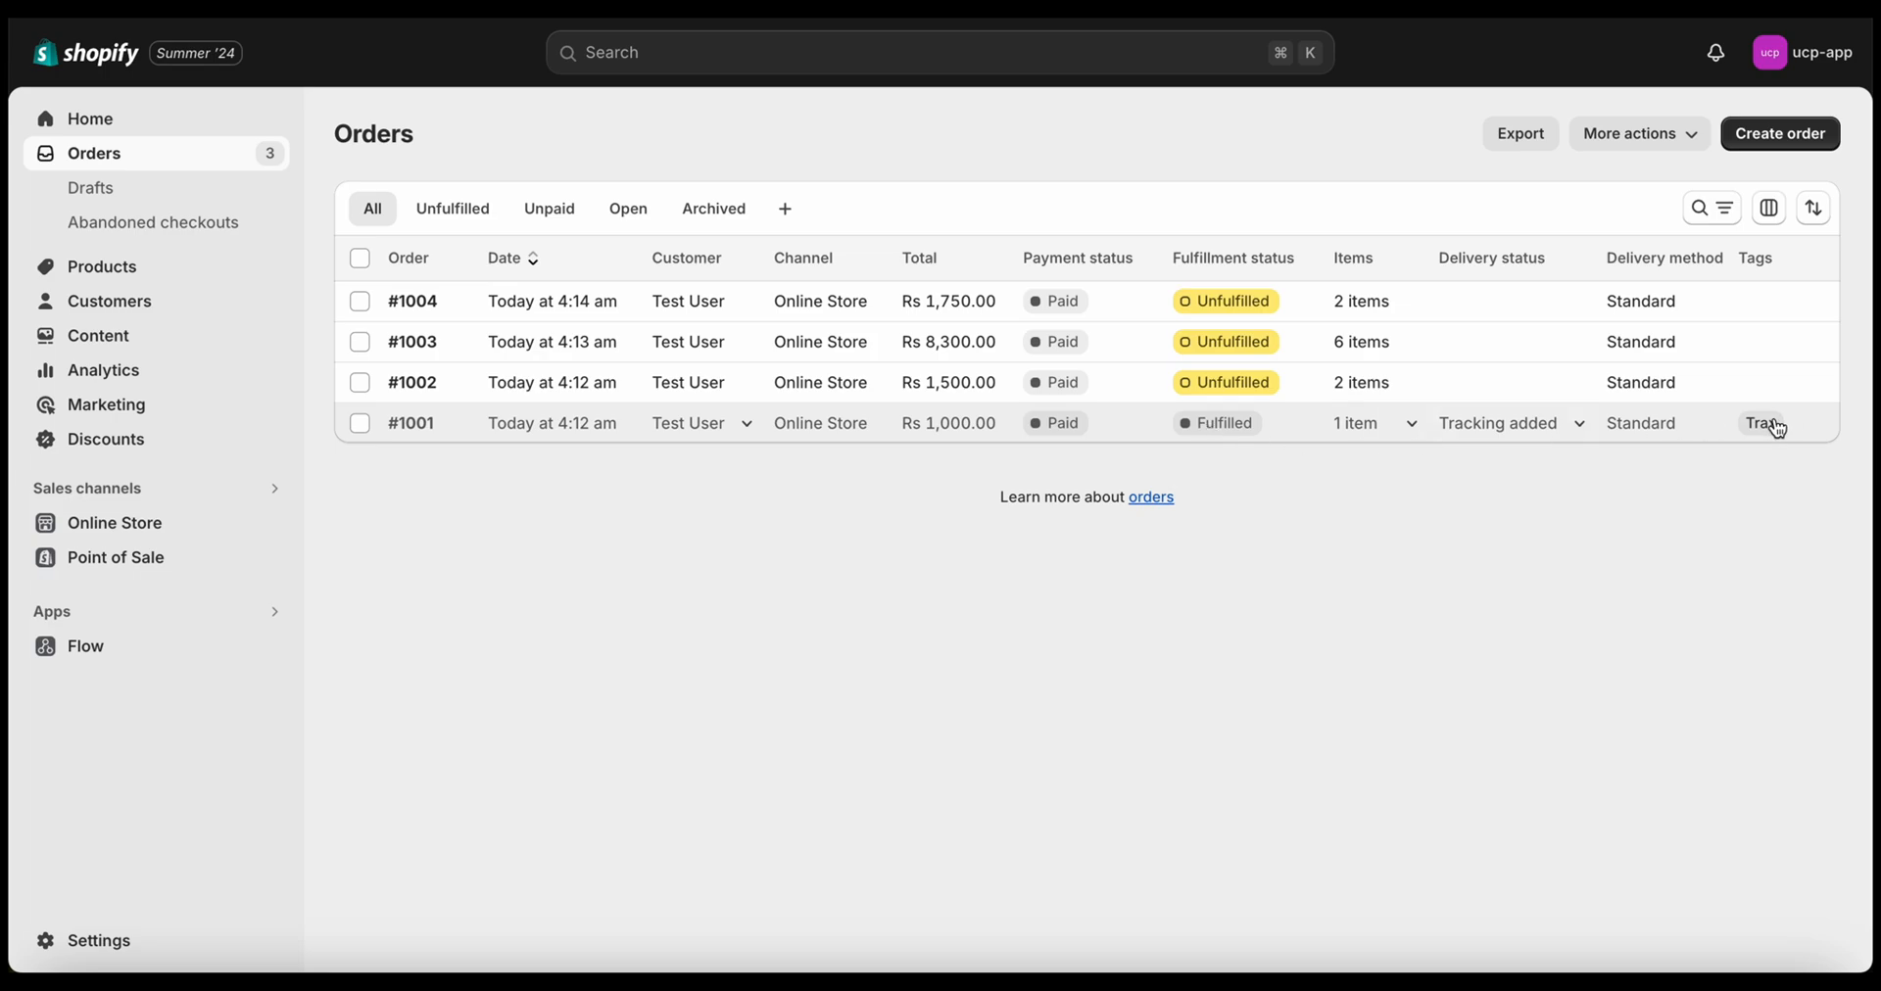
left_click(442, 428)
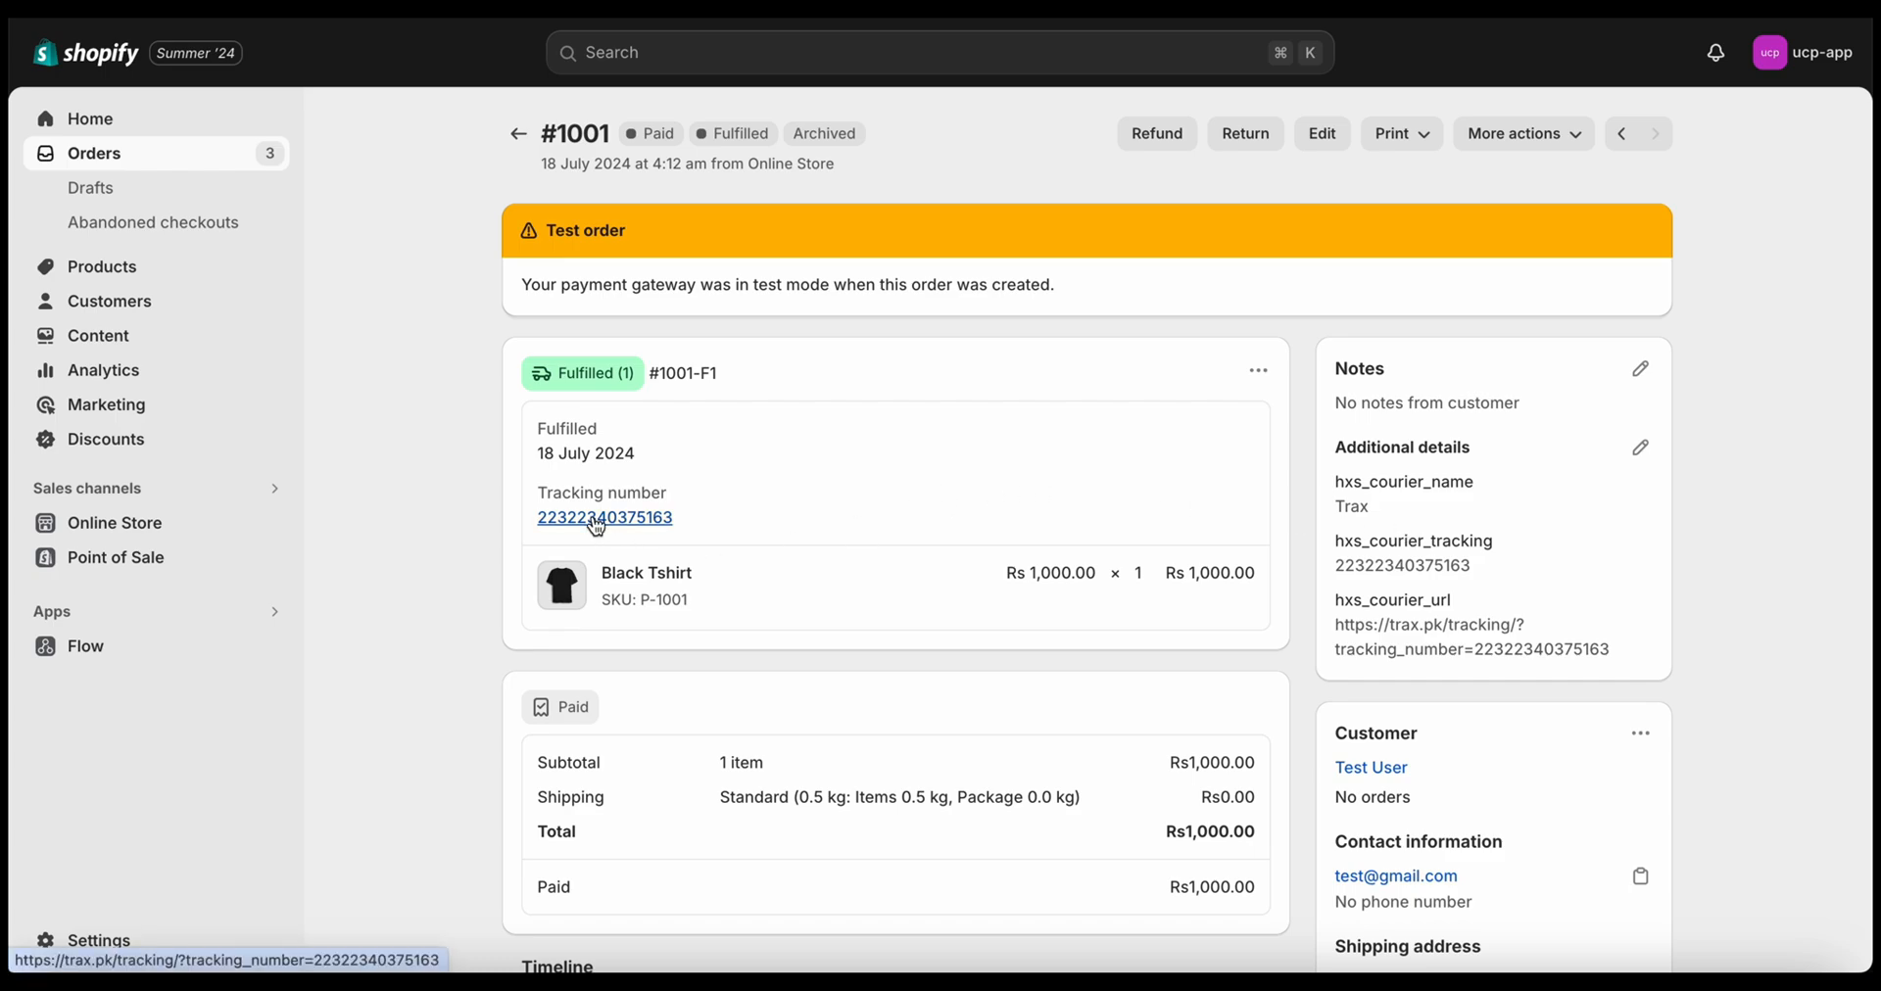
scroll(722, 568, "down", 5)
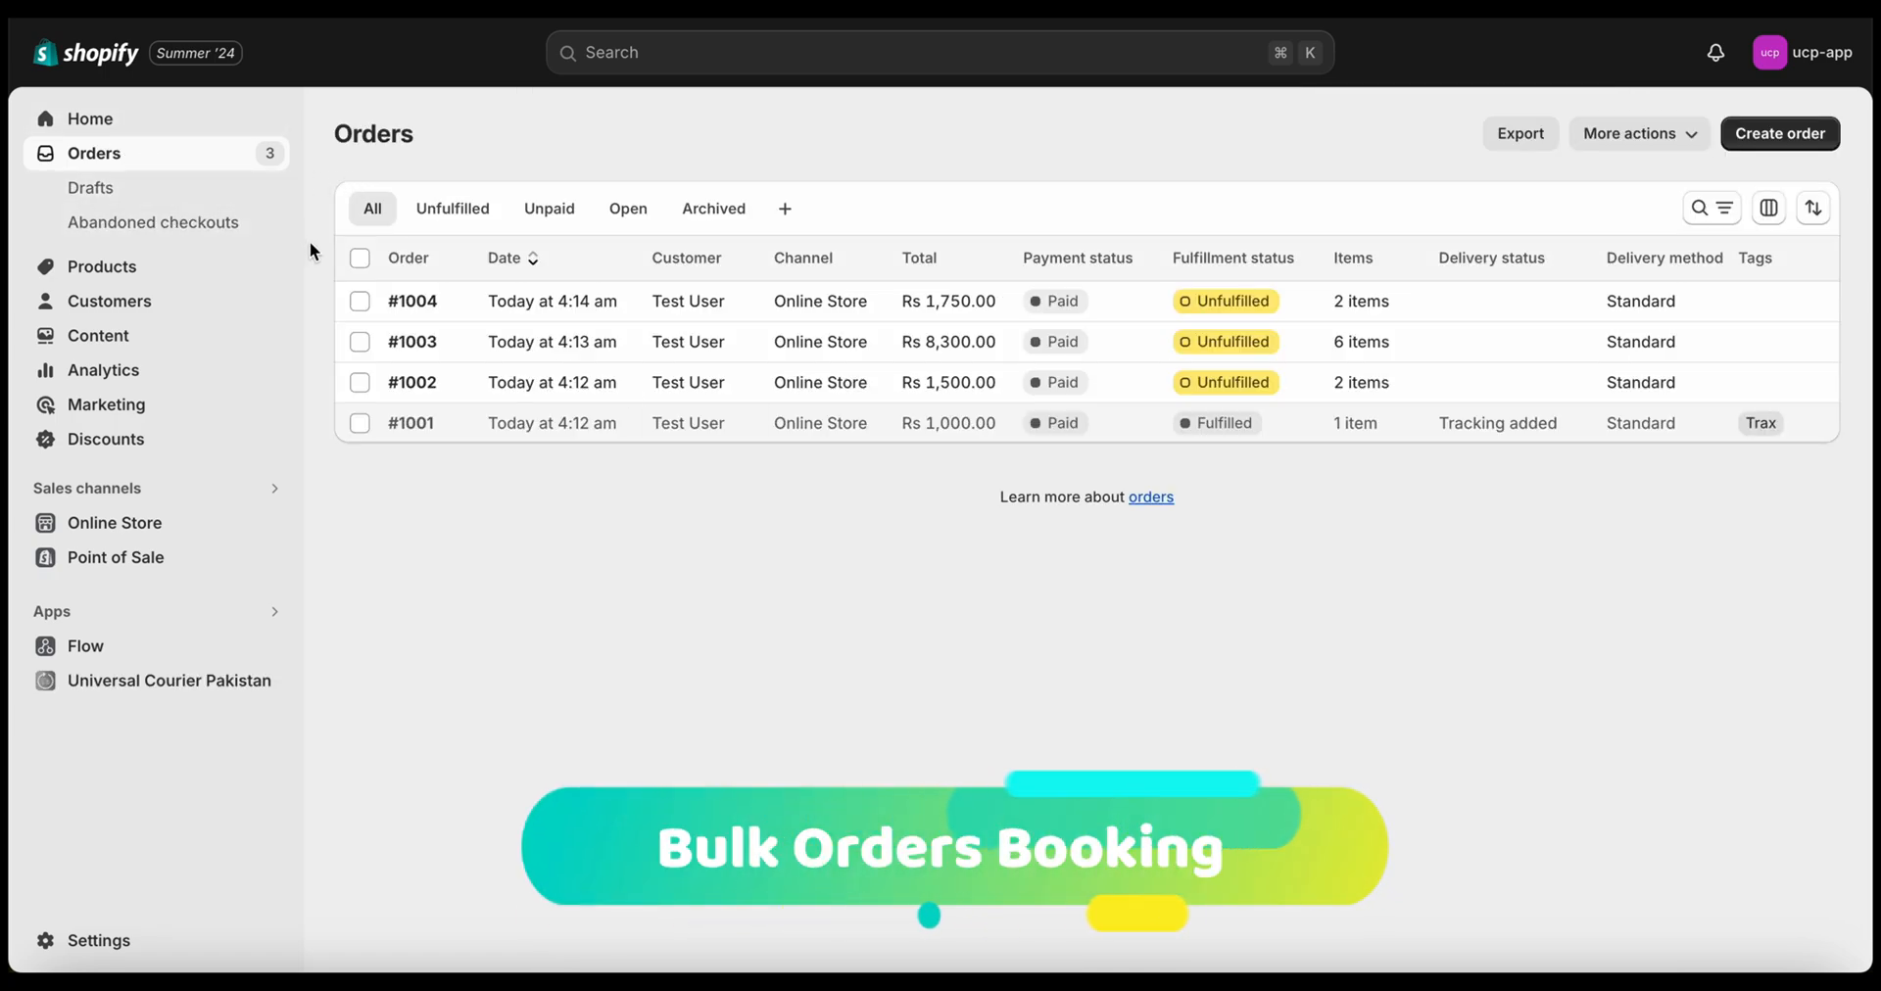
Select orders #1003 and #1004 and start a Create Bulk Booking with Leopards Courier
left_click(361, 341)
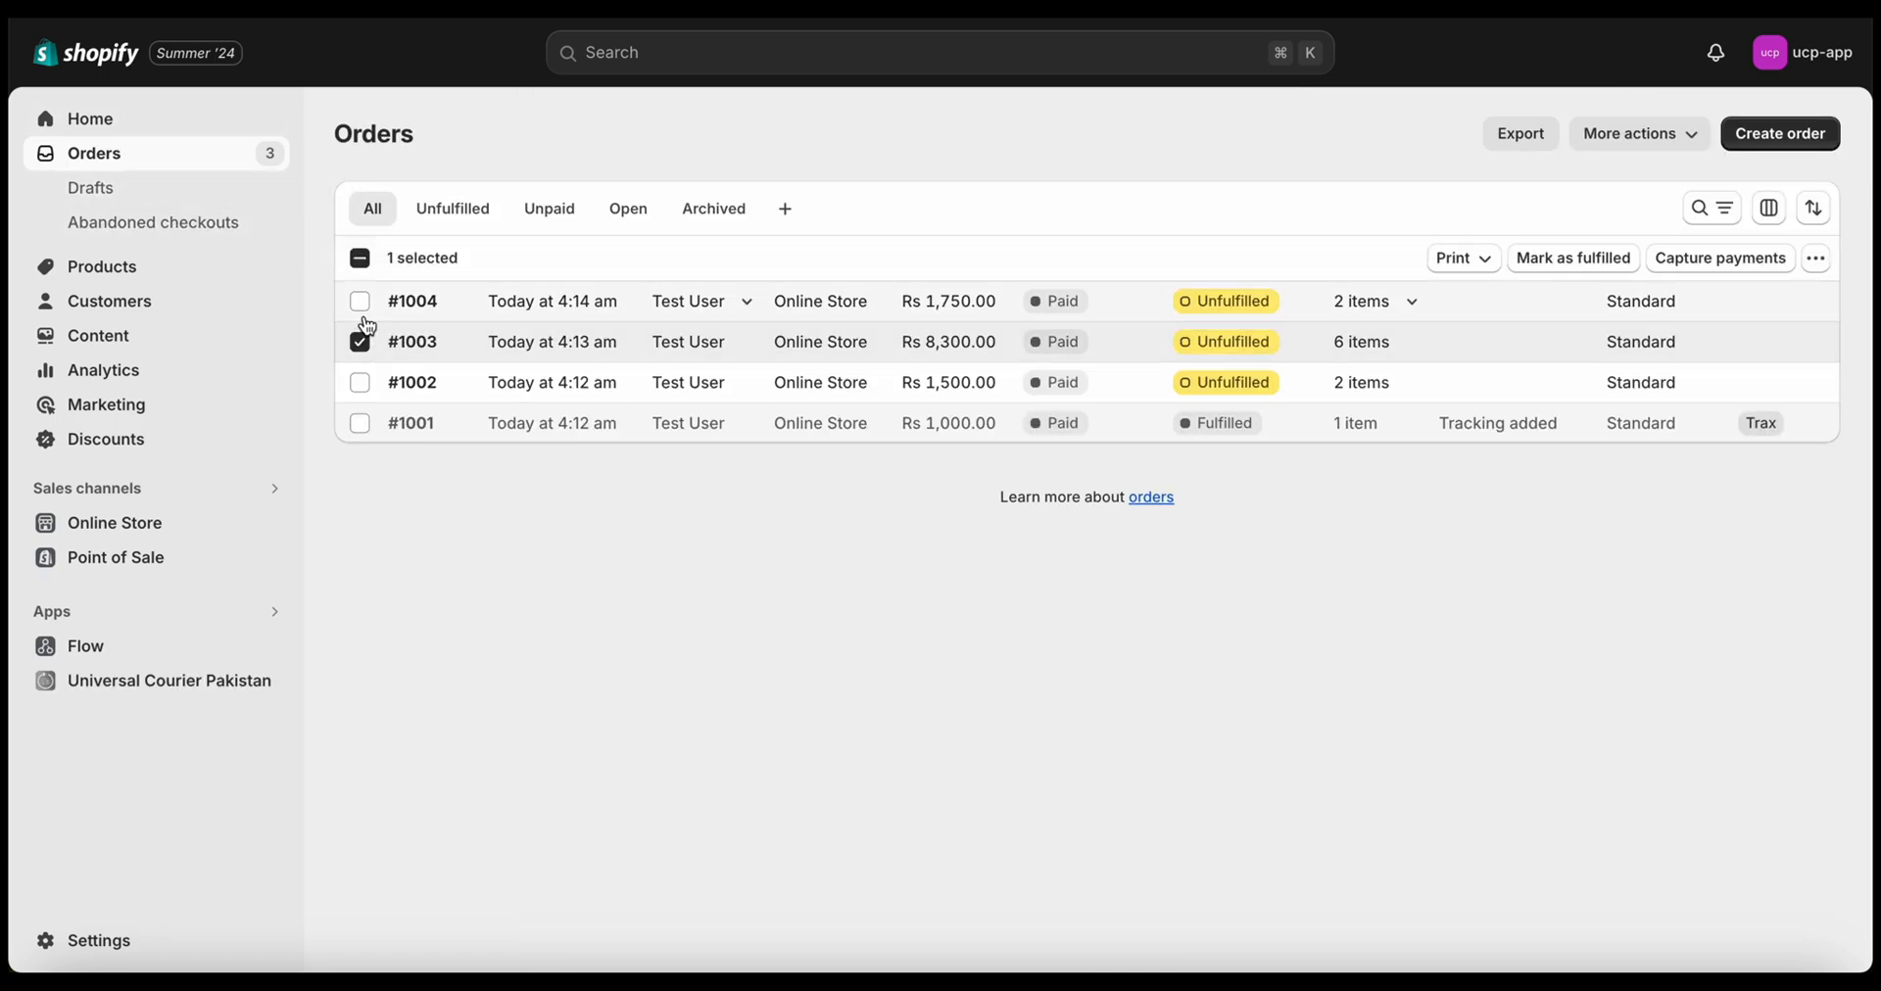
left_click(361, 302)
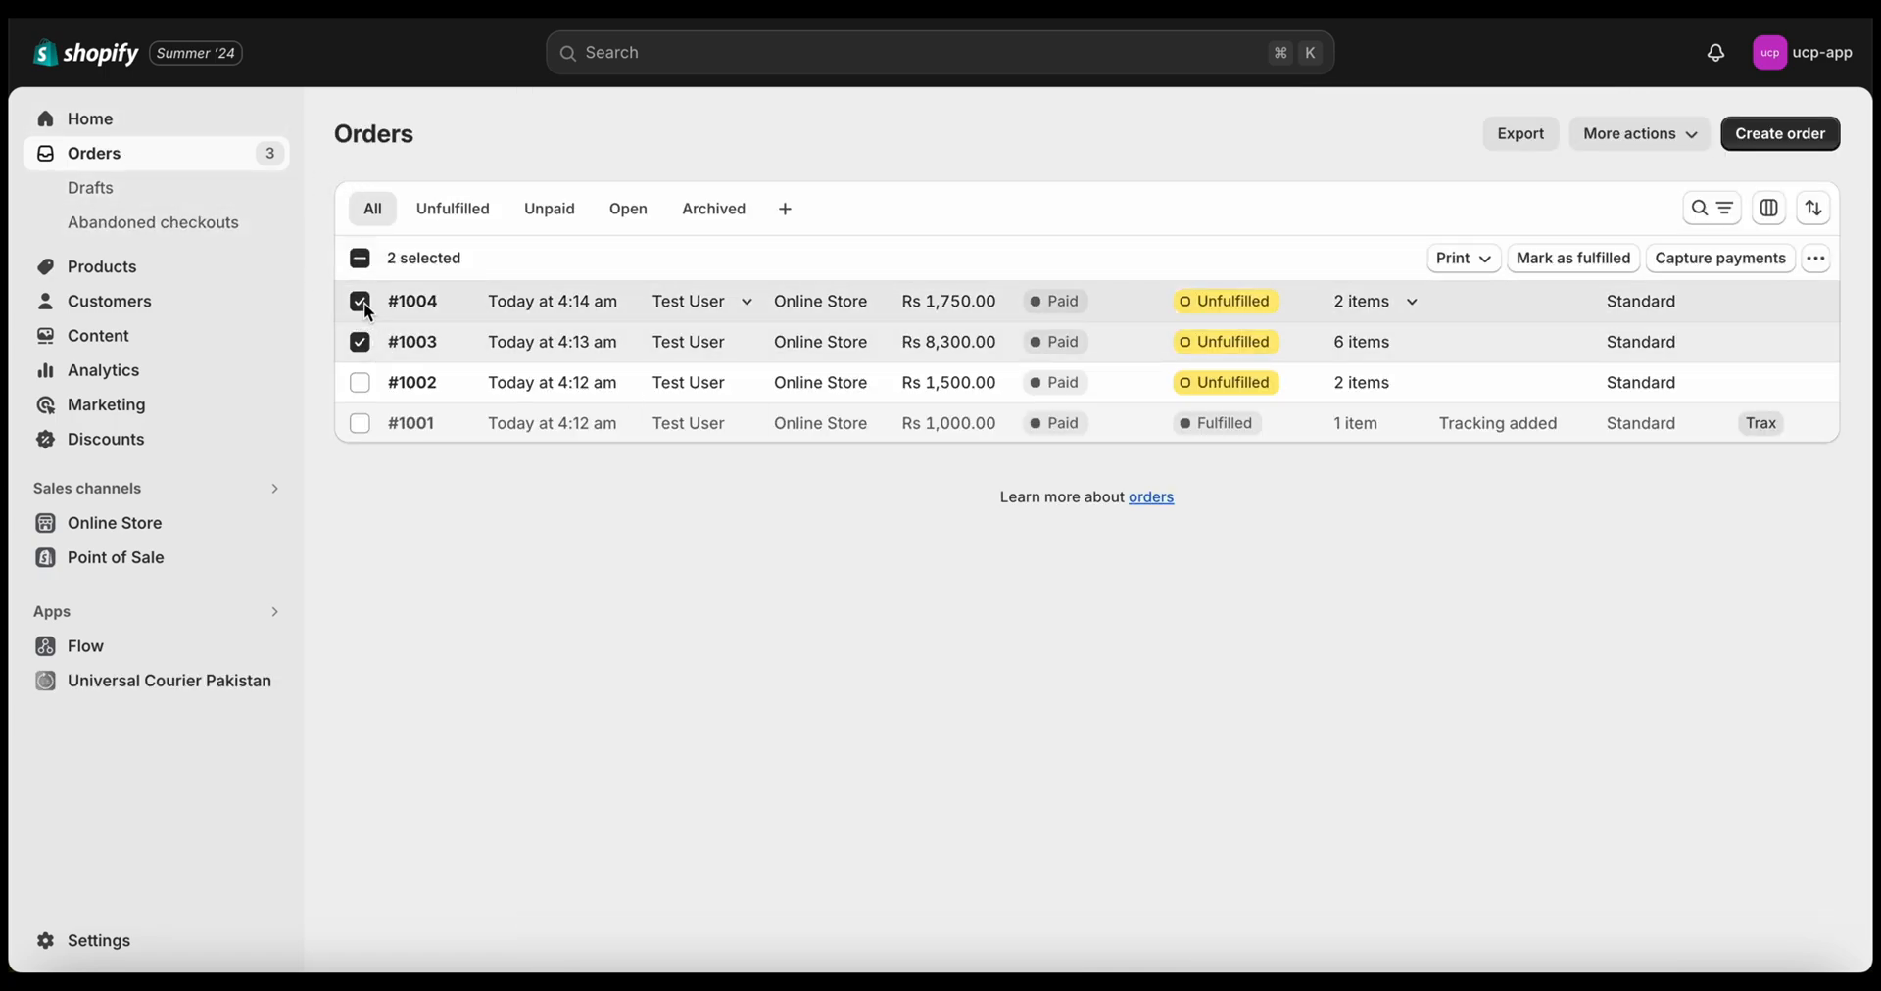
left_click(1816, 258)
left_click(1752, 813)
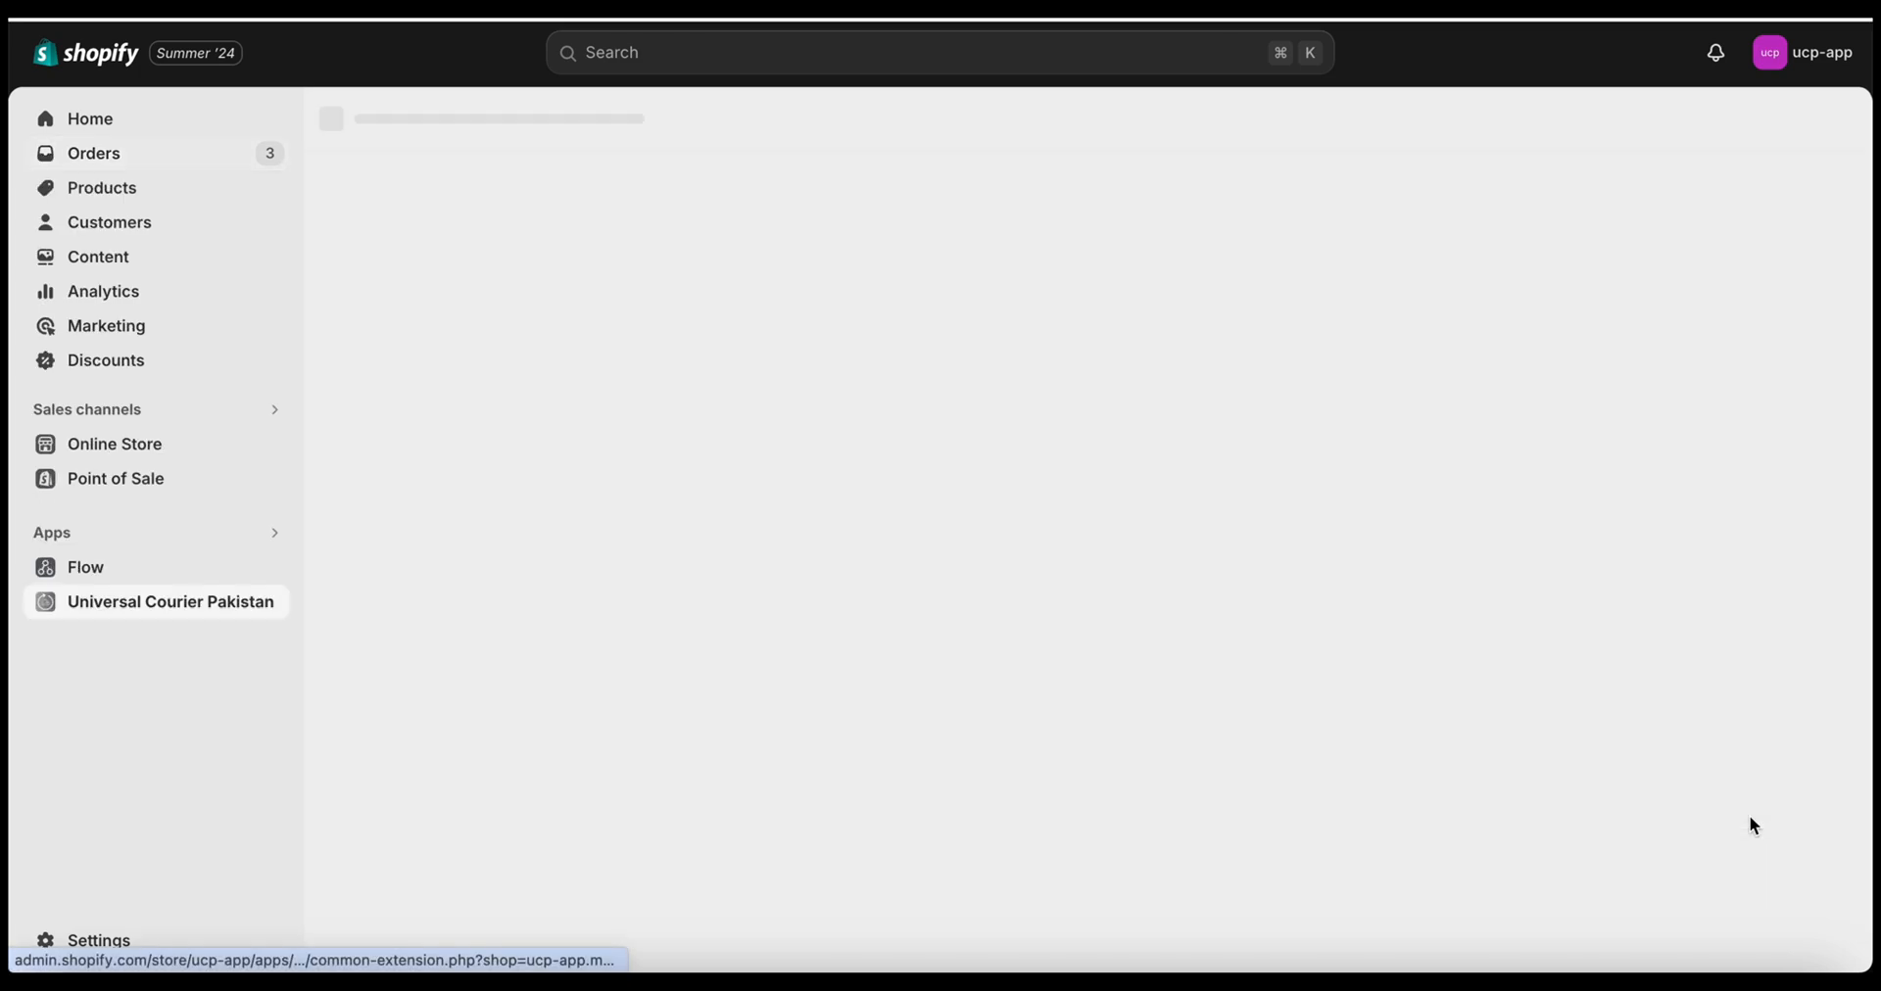
left_click(909, 297)
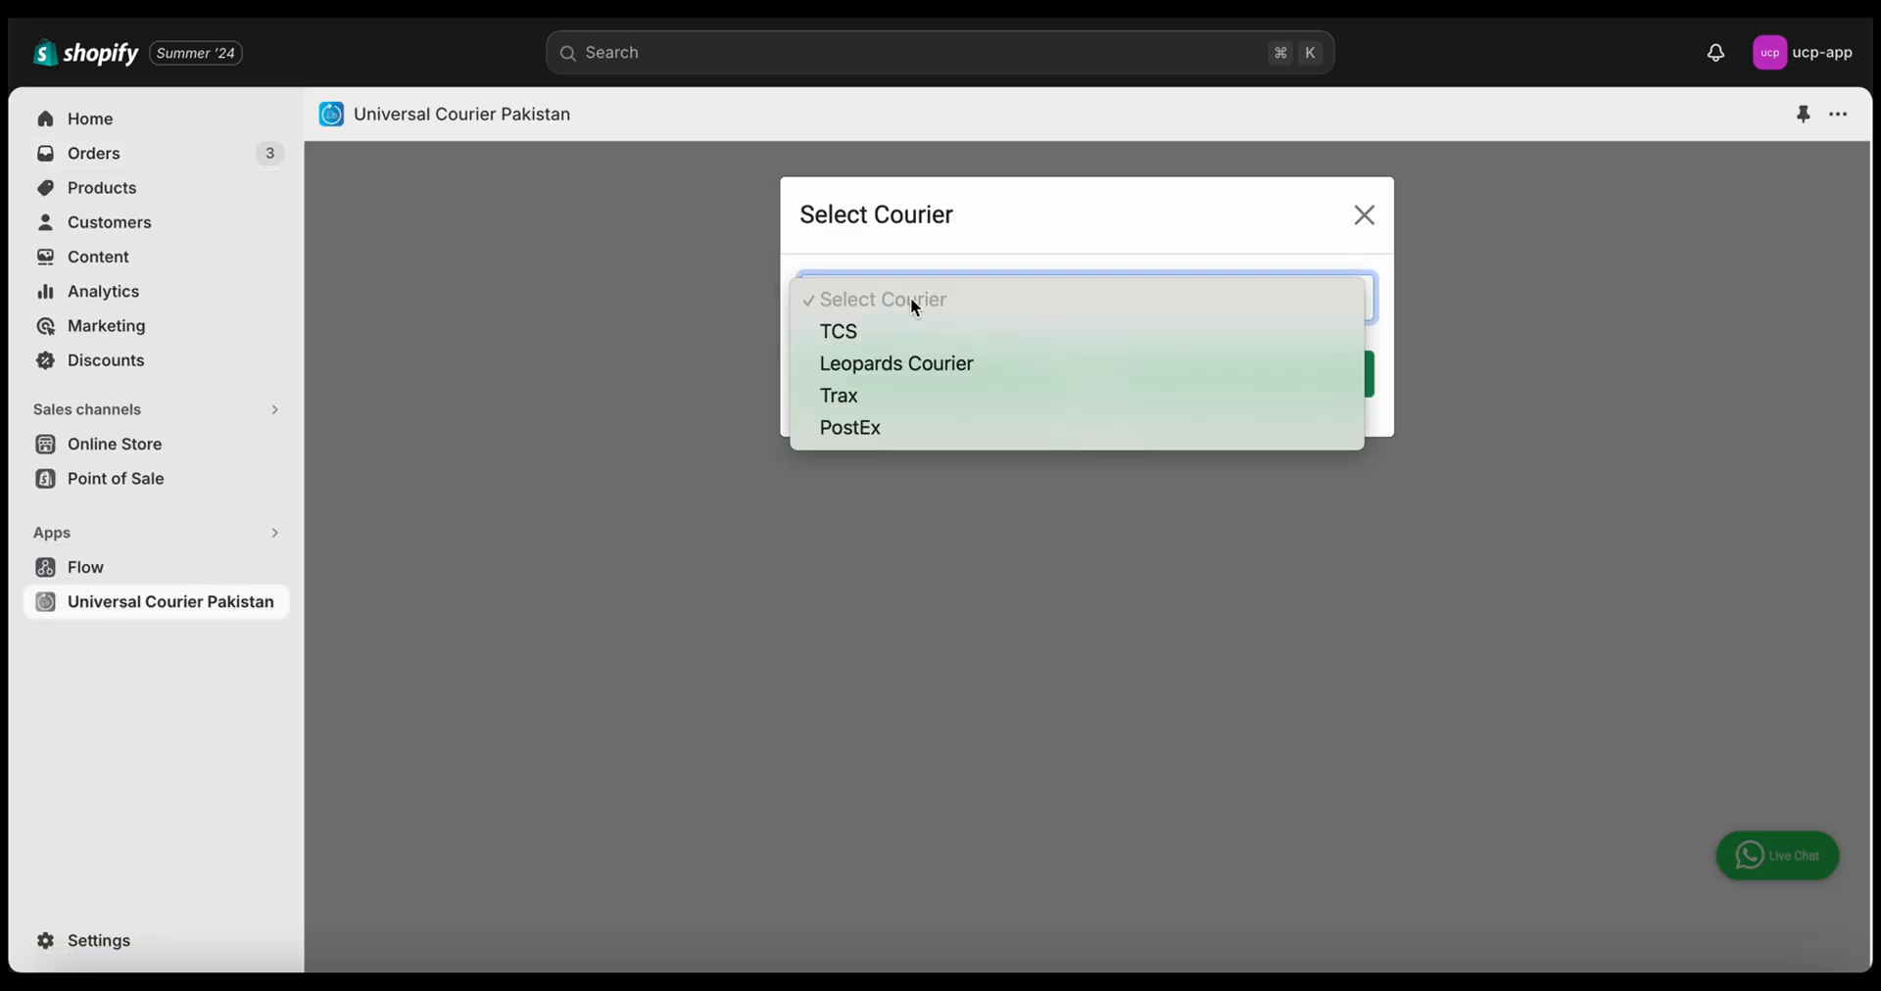
left_click(925, 356)
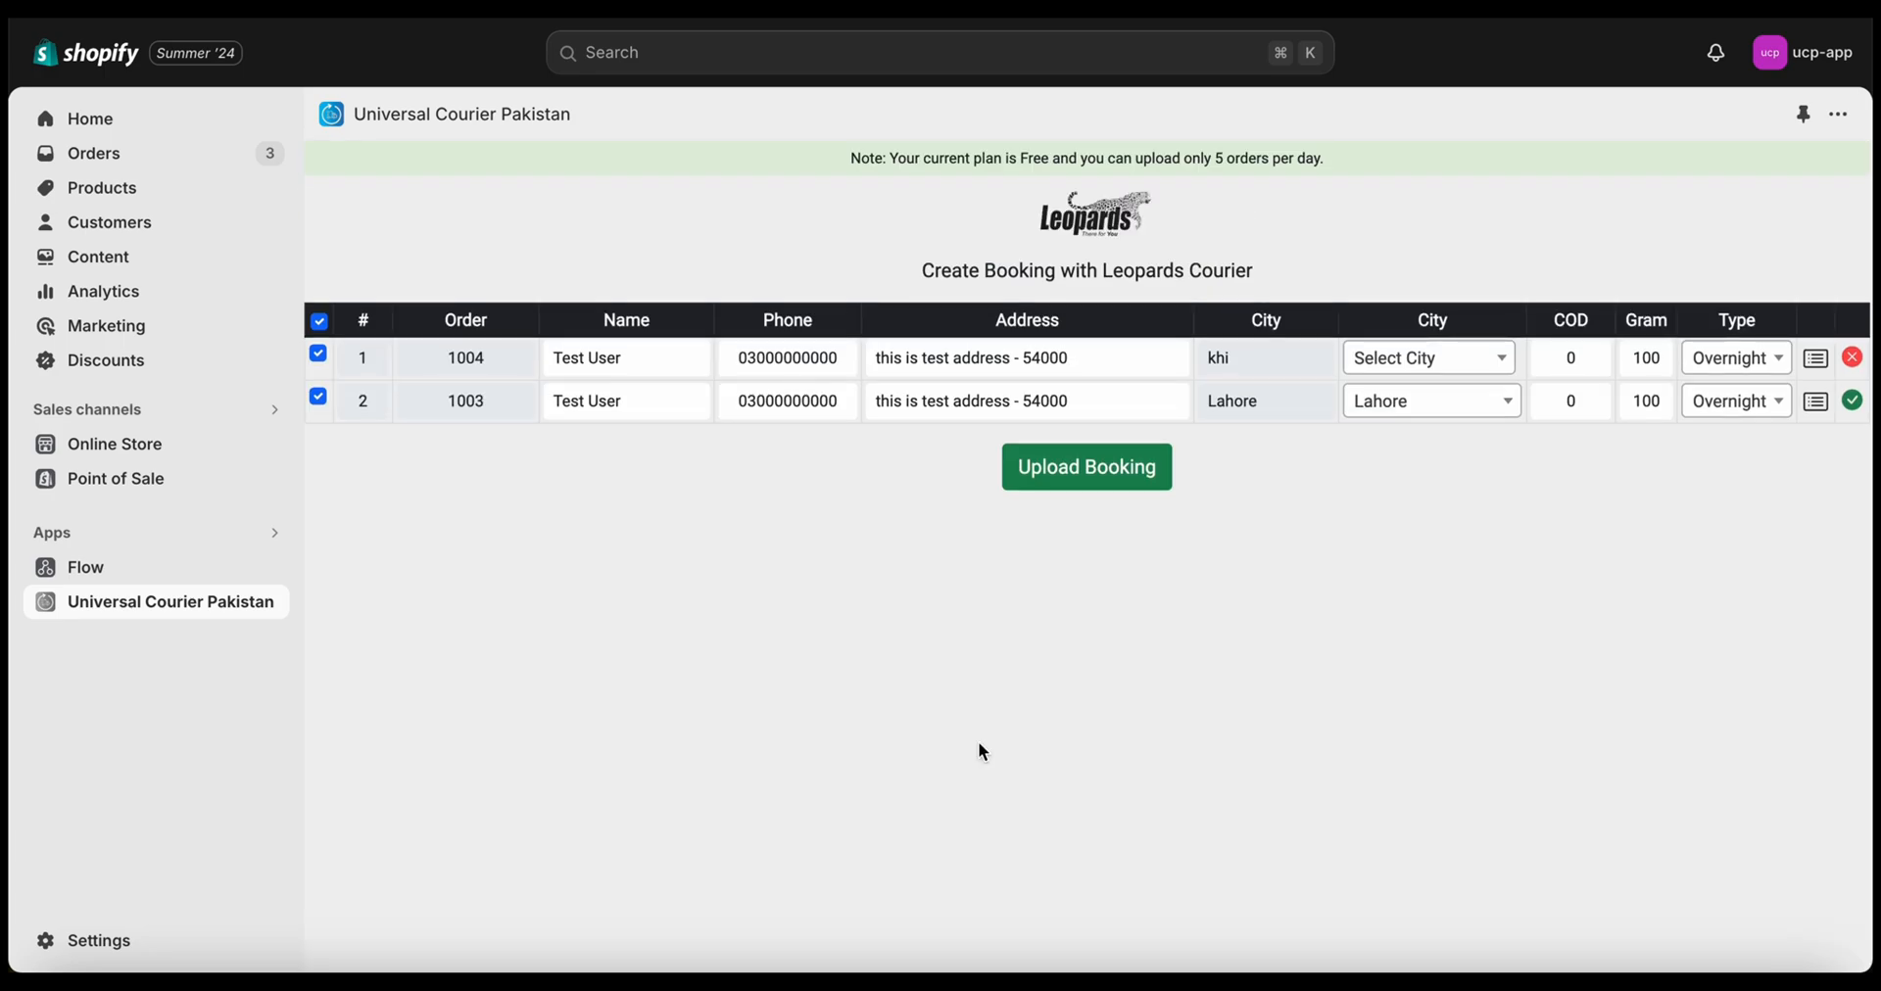
Set order 1004's city to Karachi, edit its COD, and give order 1003 COD 100
left_click(619, 368)
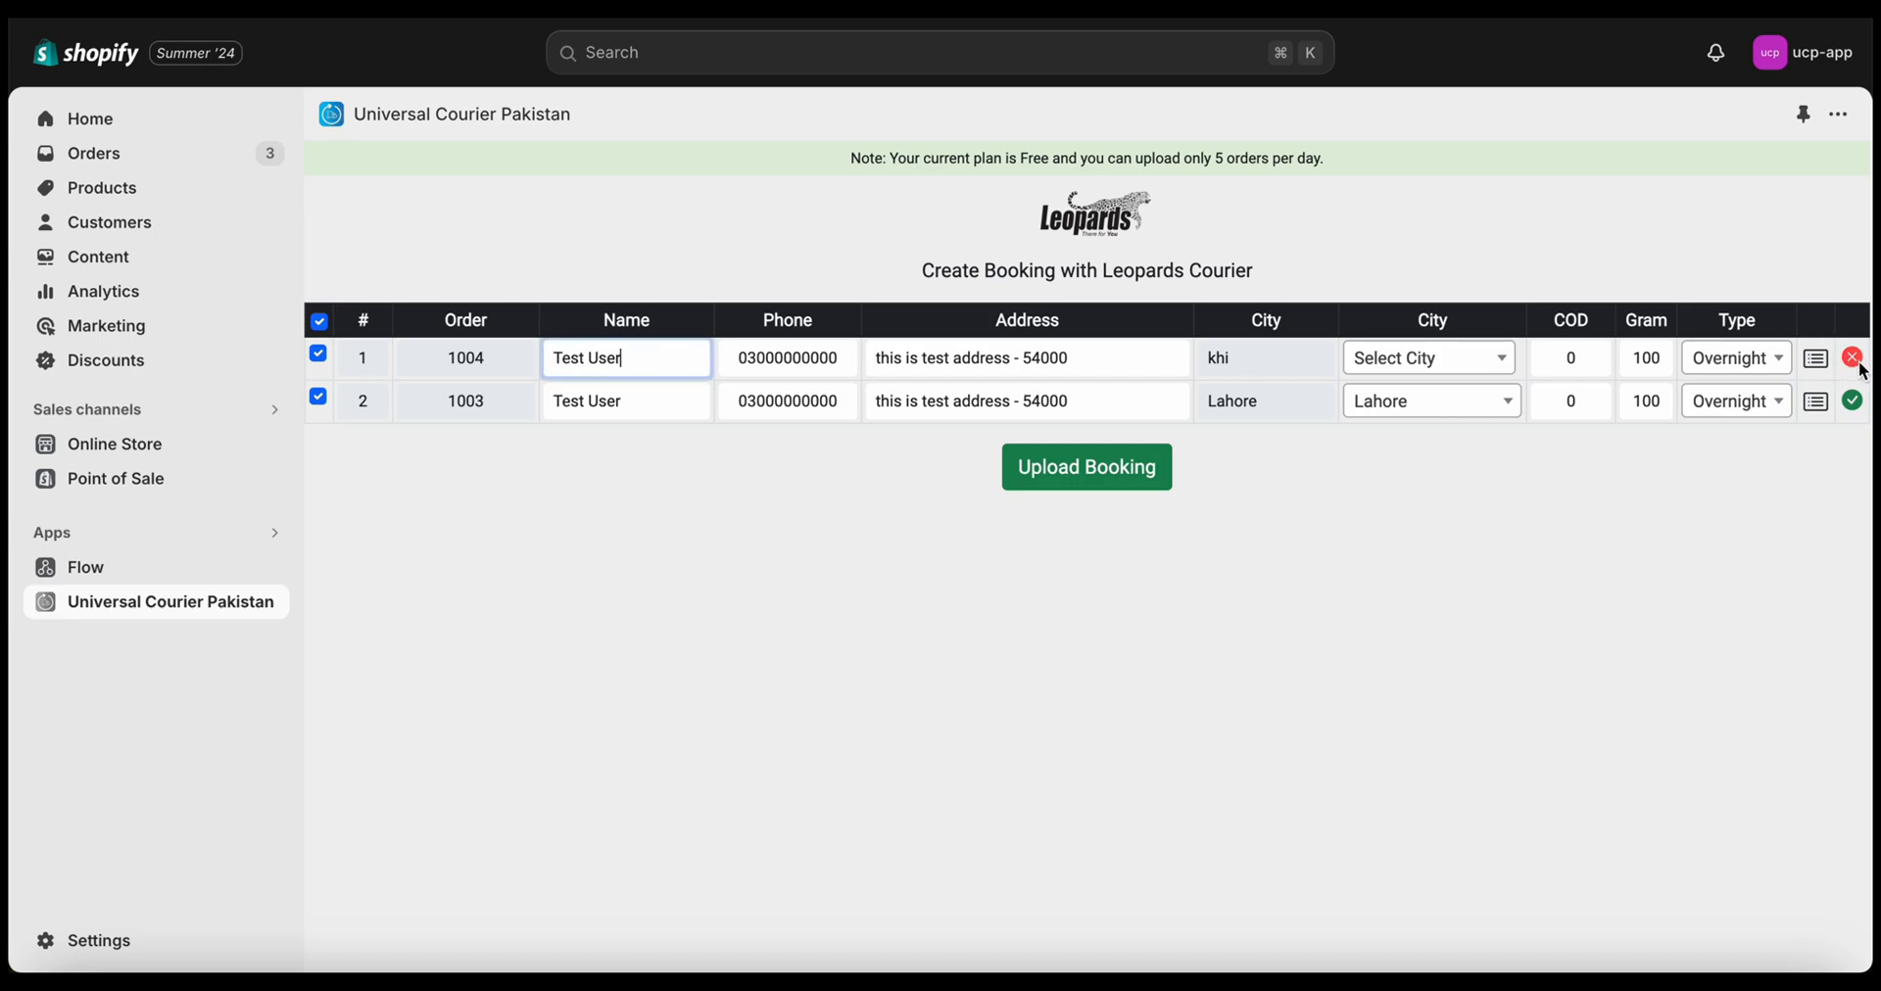
left_click(1466, 360)
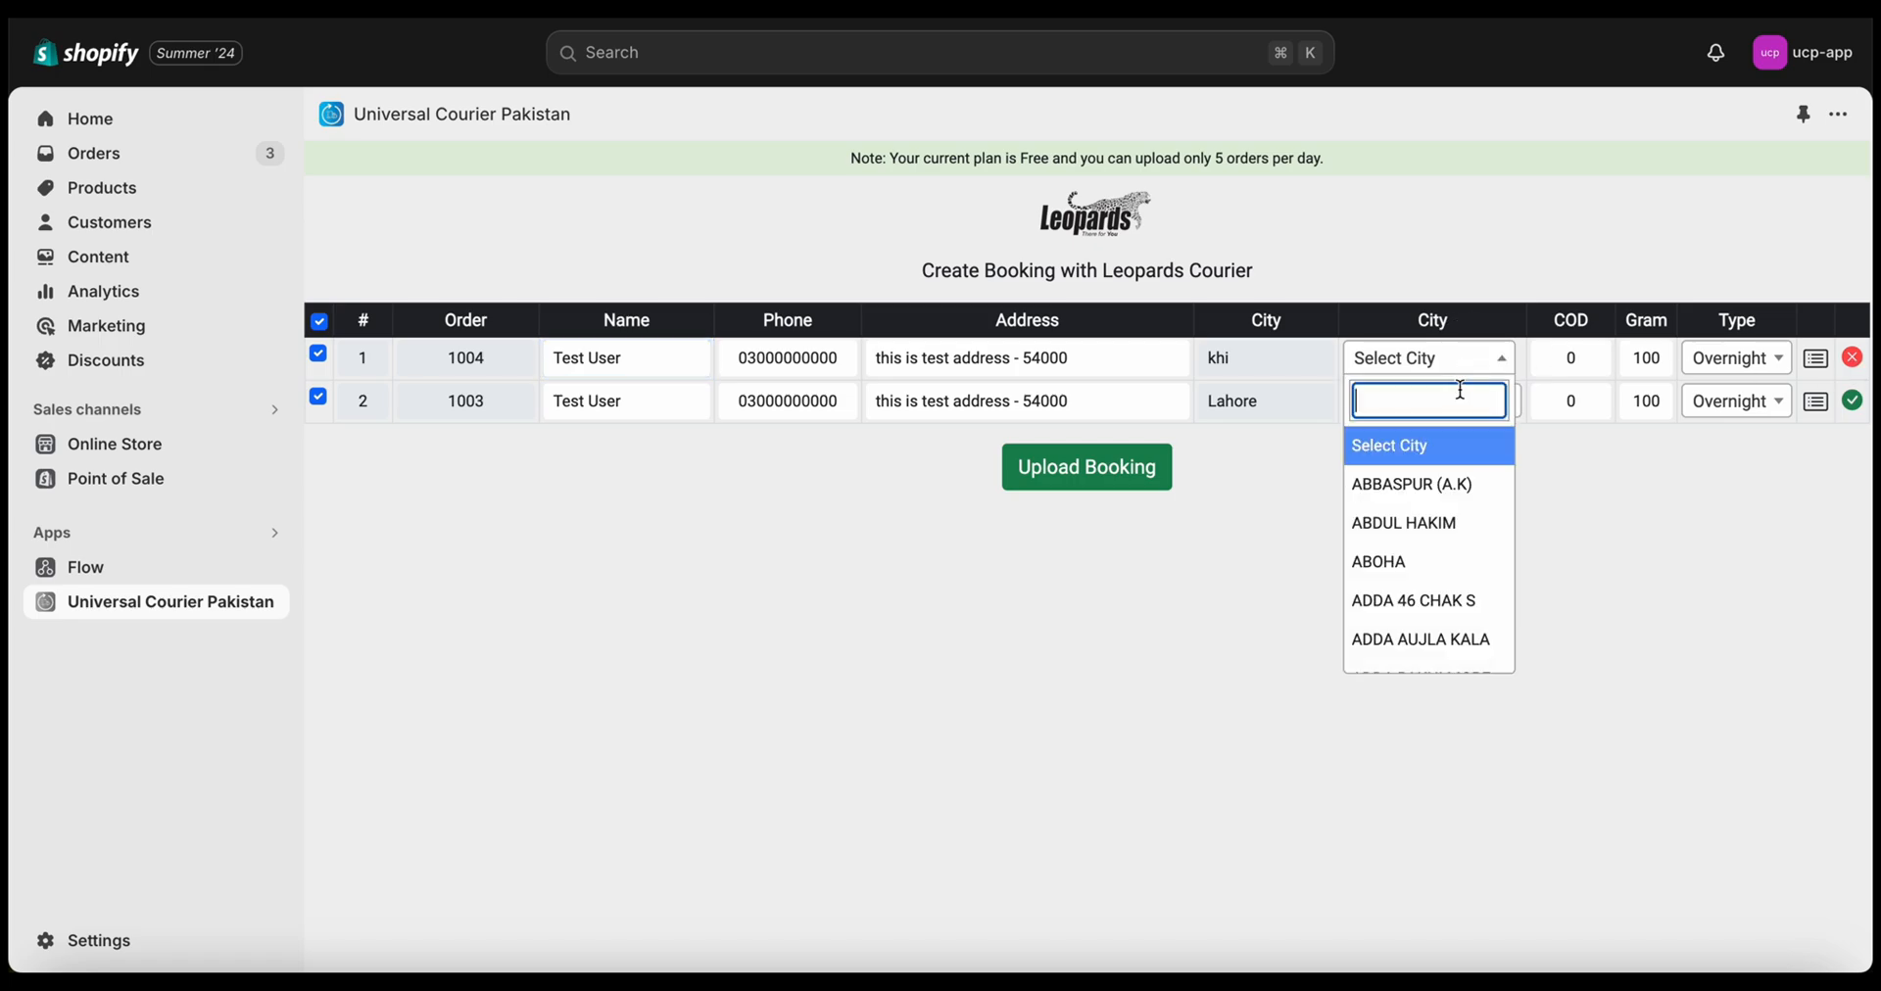
type("kara")
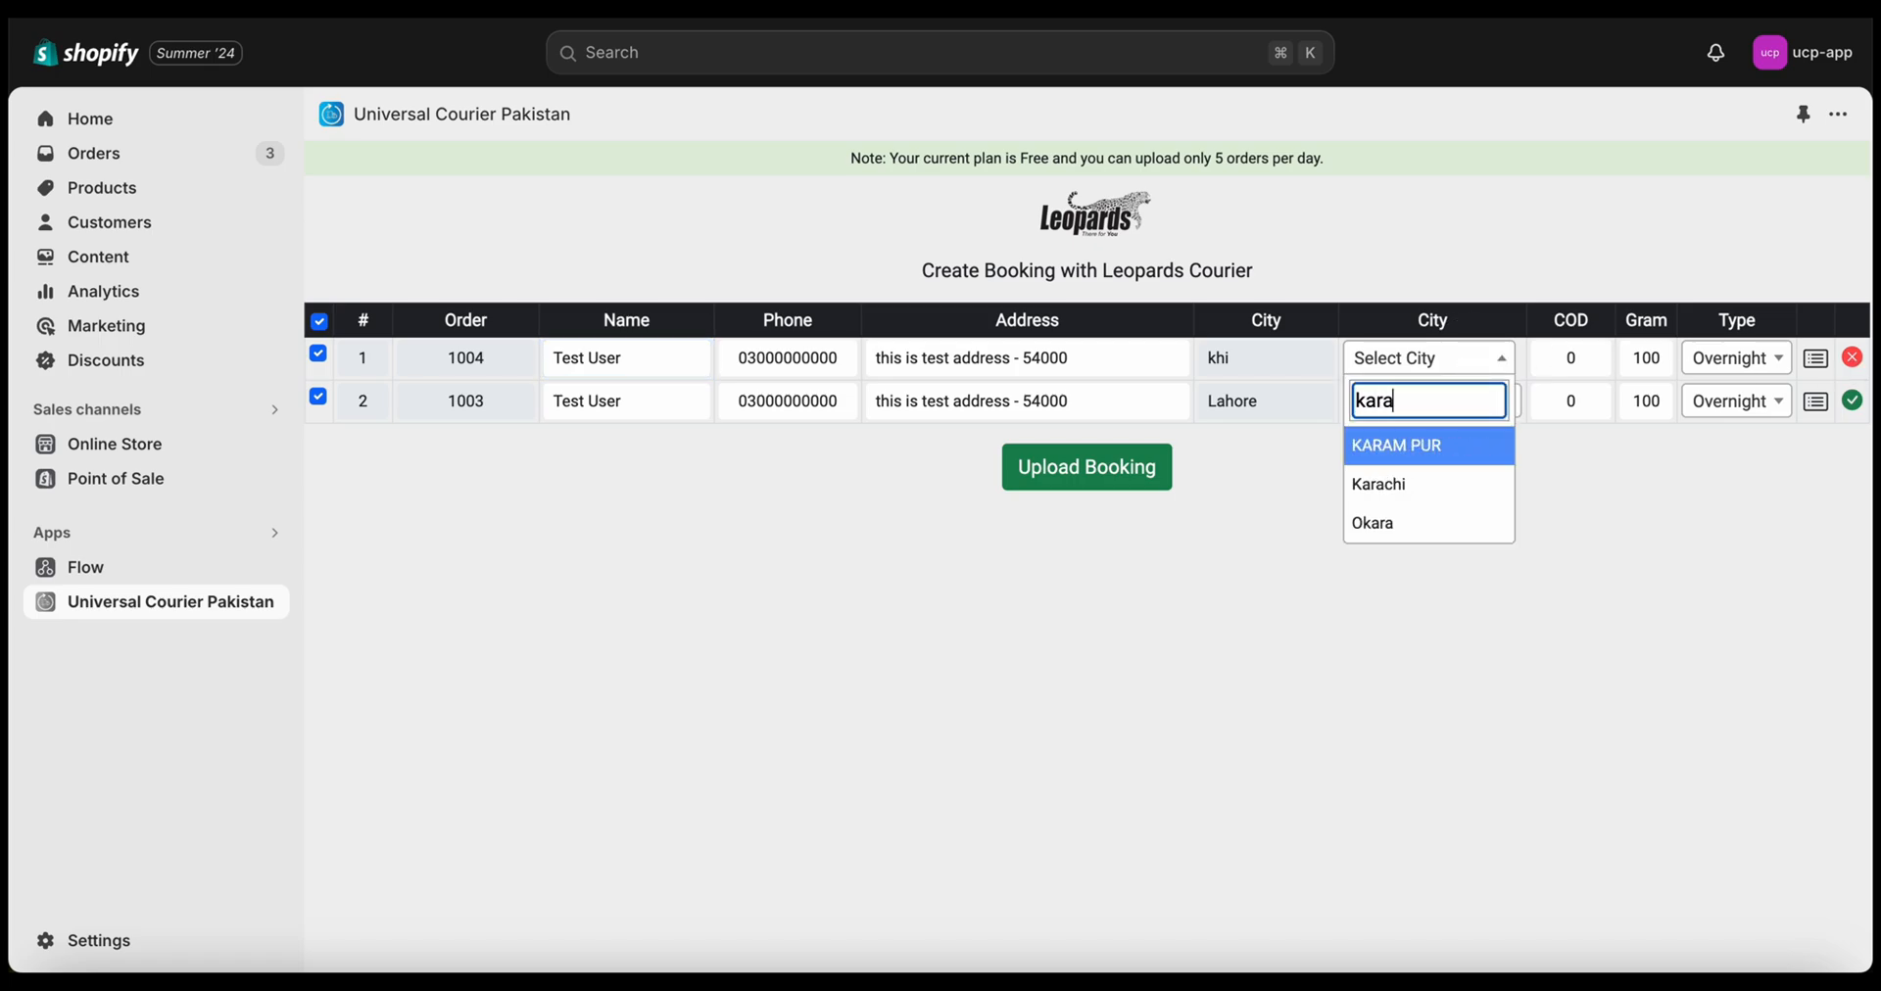
left_click(1433, 489)
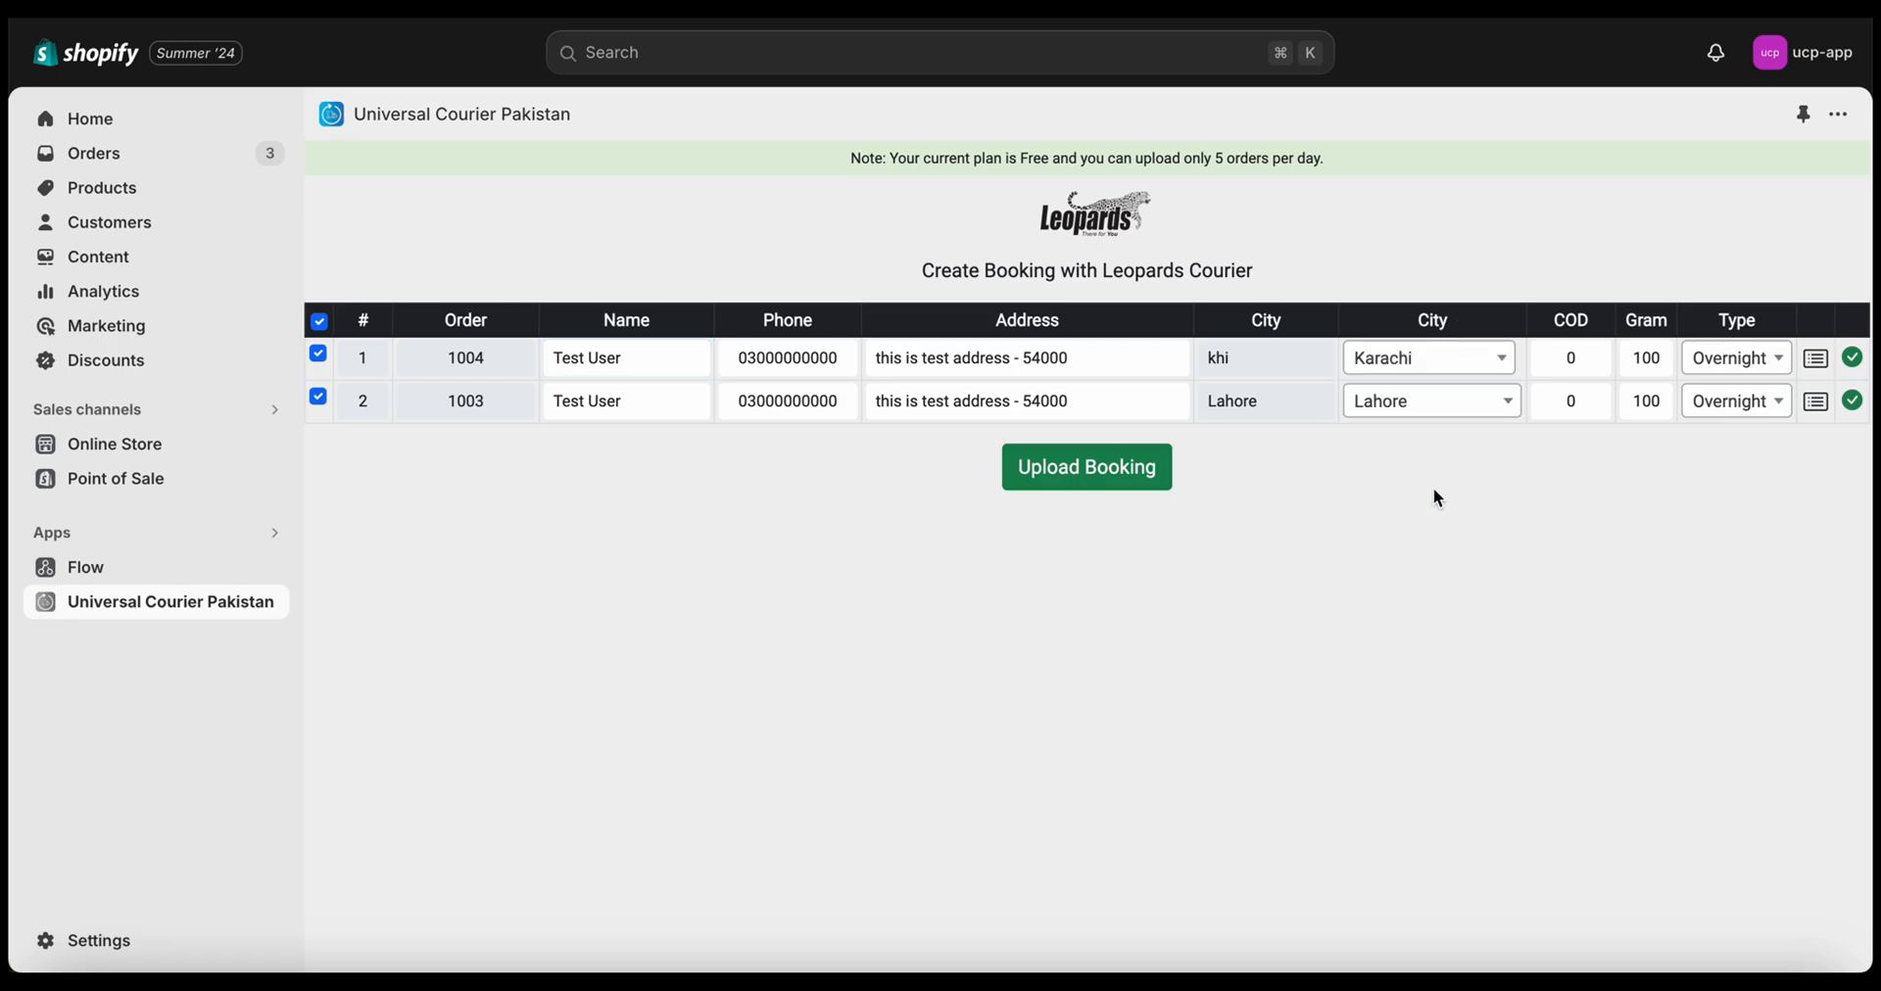
left_click(1546, 363)
type("8")
left_click(1546, 408)
type("100")
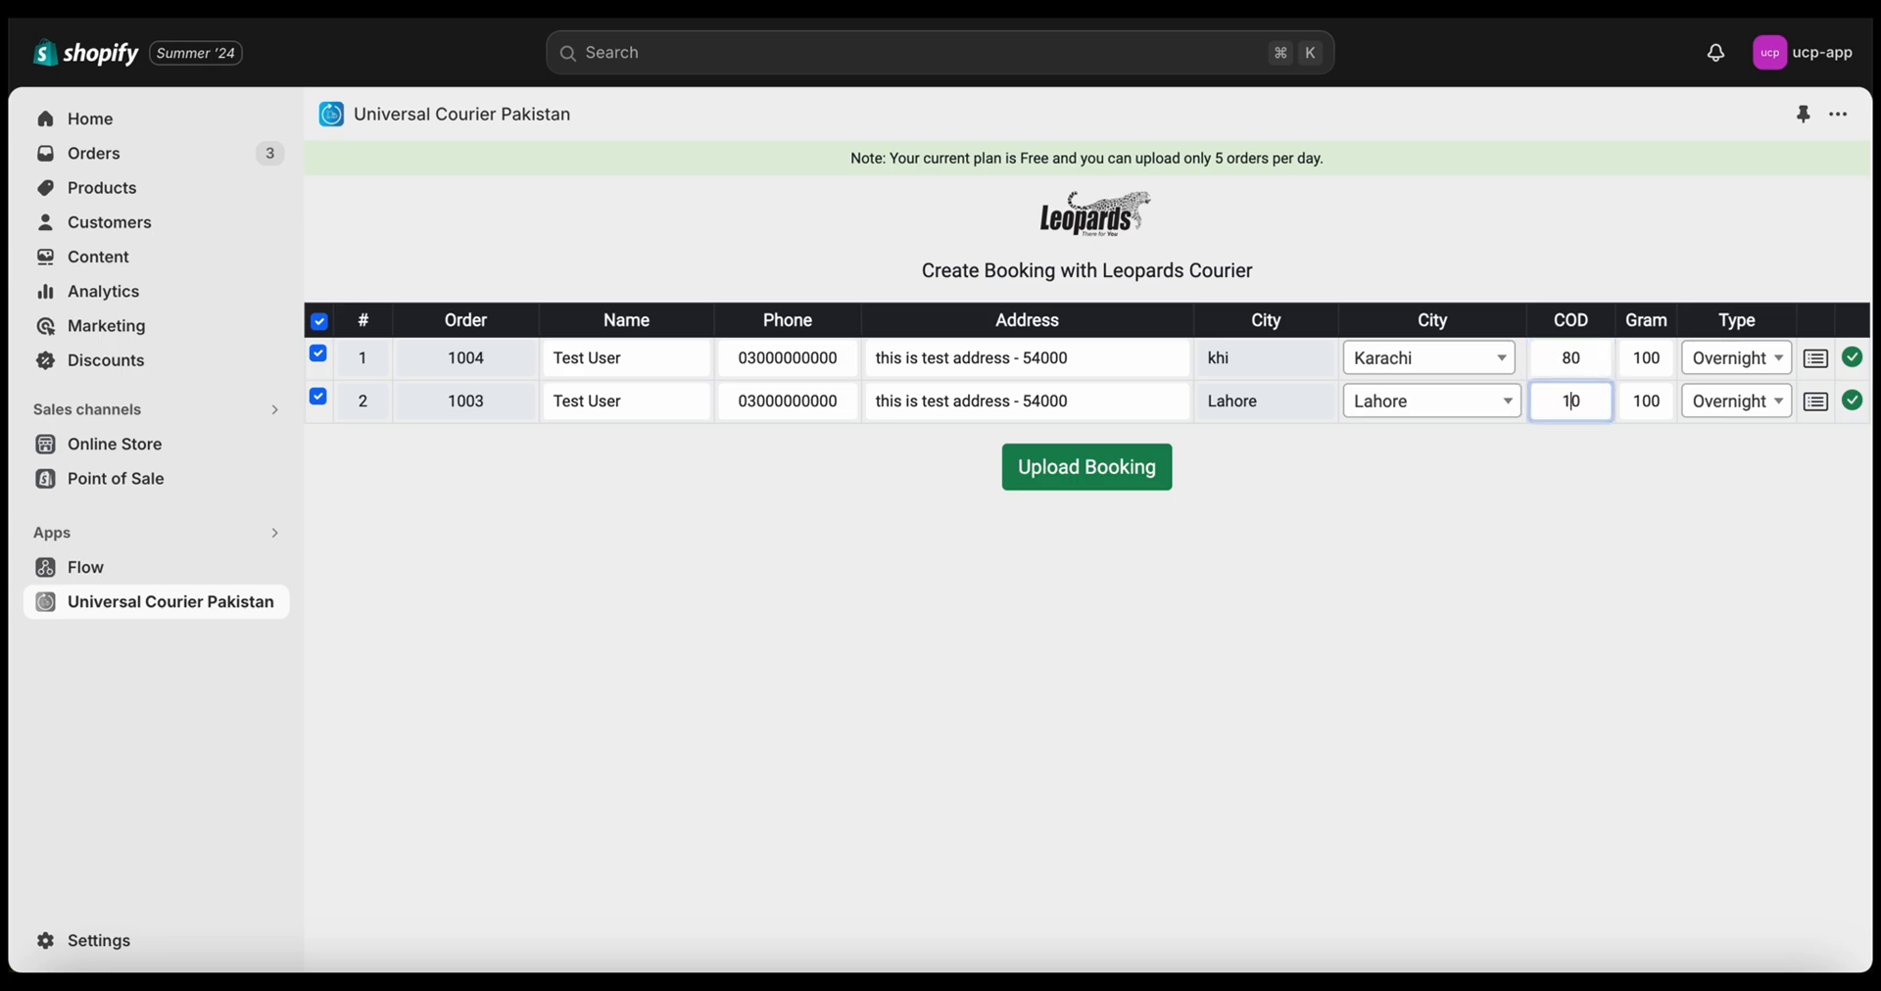
left_click(1566, 496)
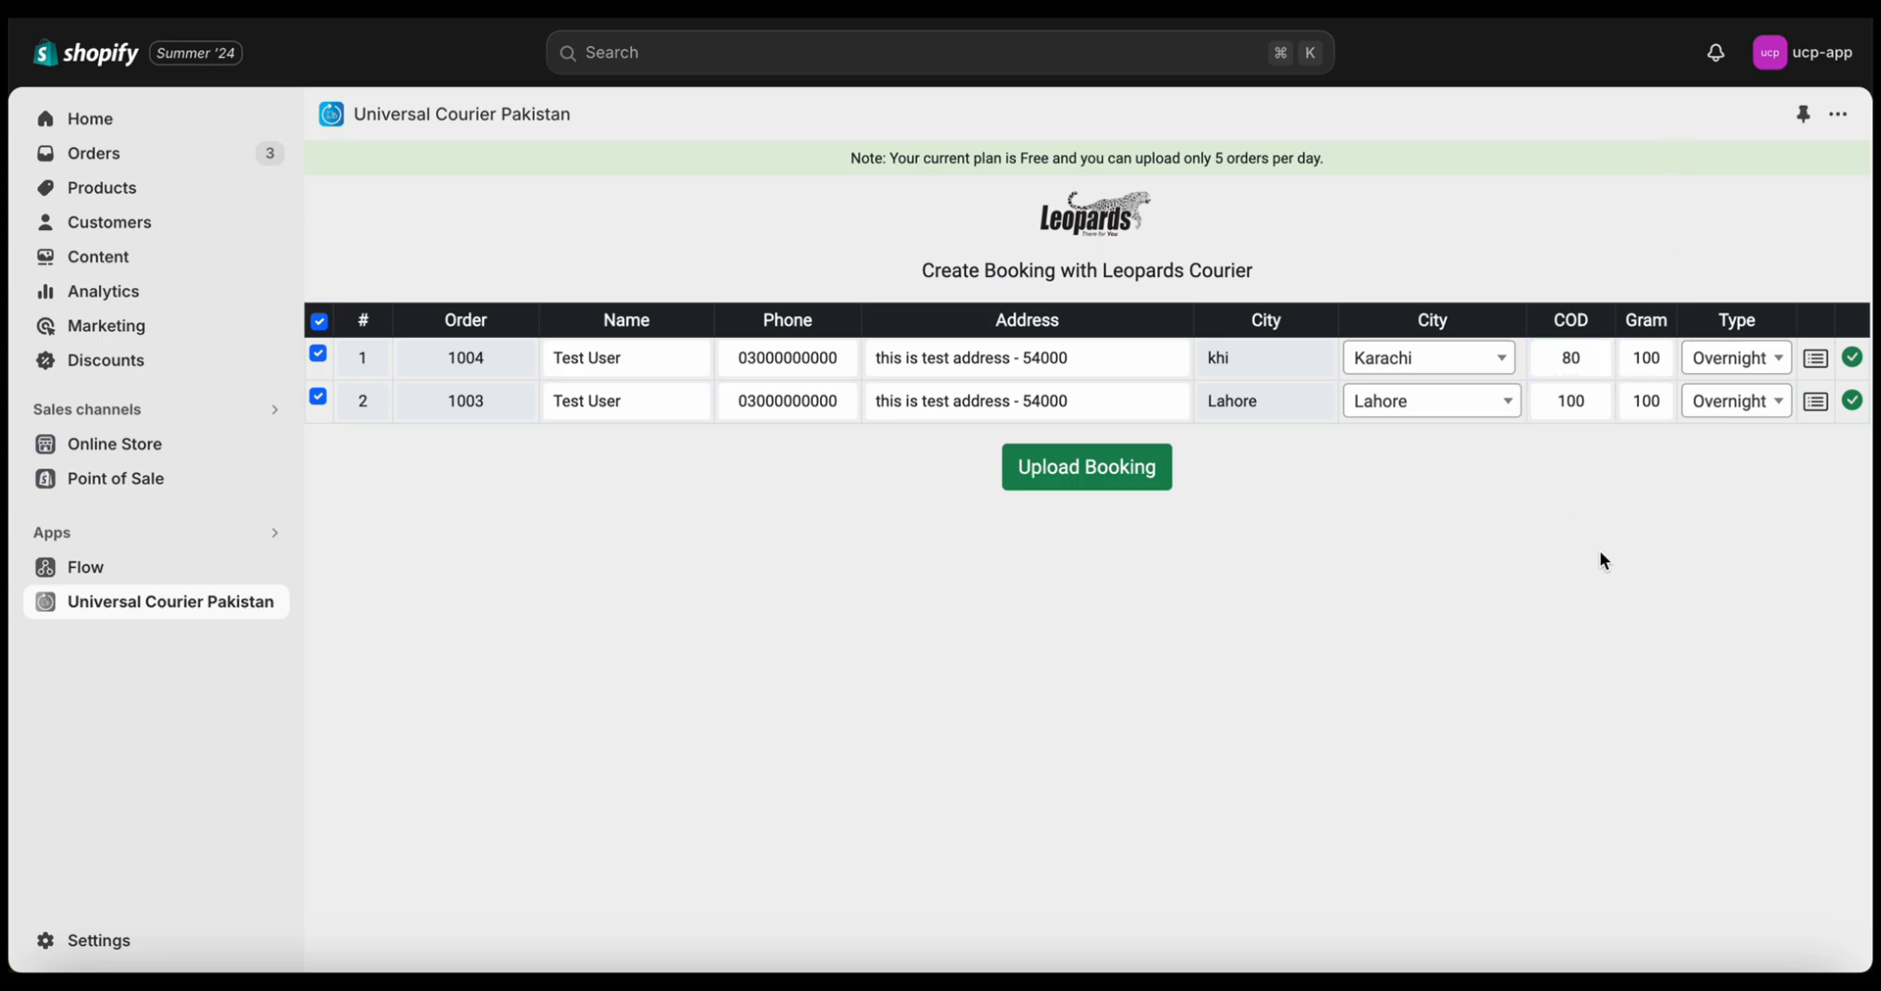
Remove the Black Tshirt from order 1004's shipment, save, and upload the Leopards booking
left_click(1813, 363)
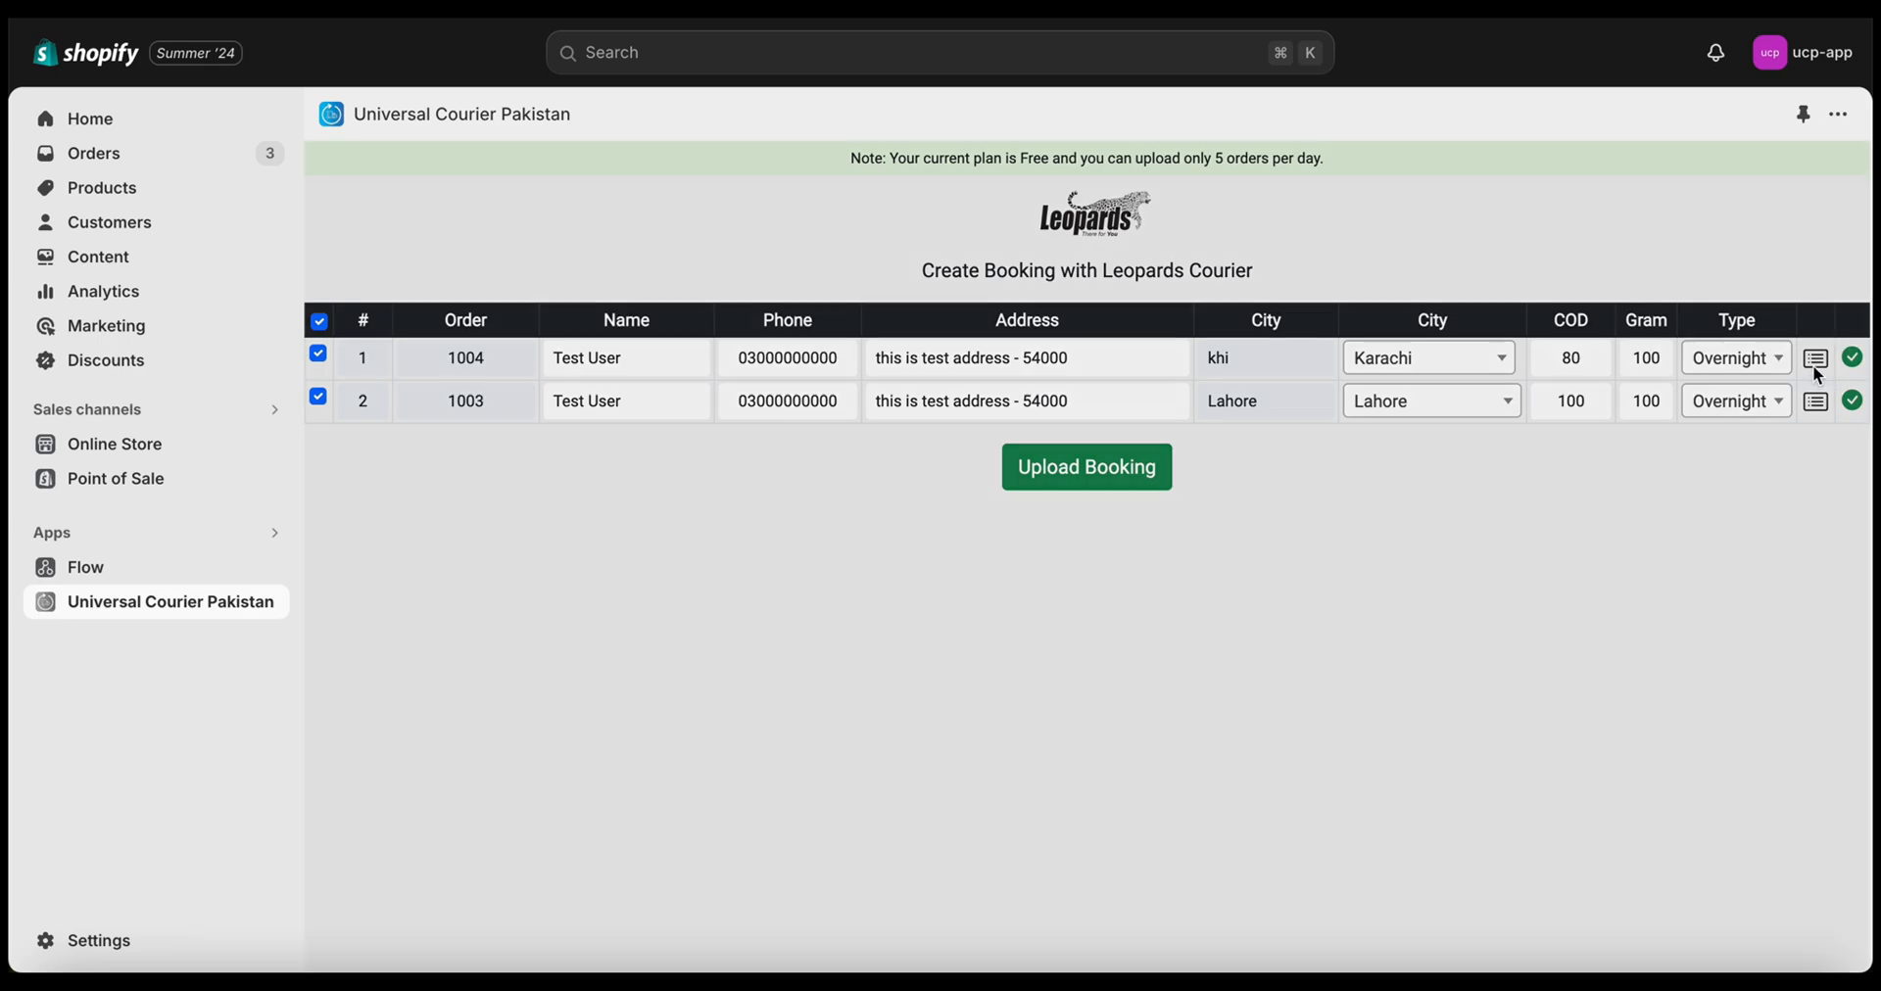
scroll(1091, 480, "down", 1)
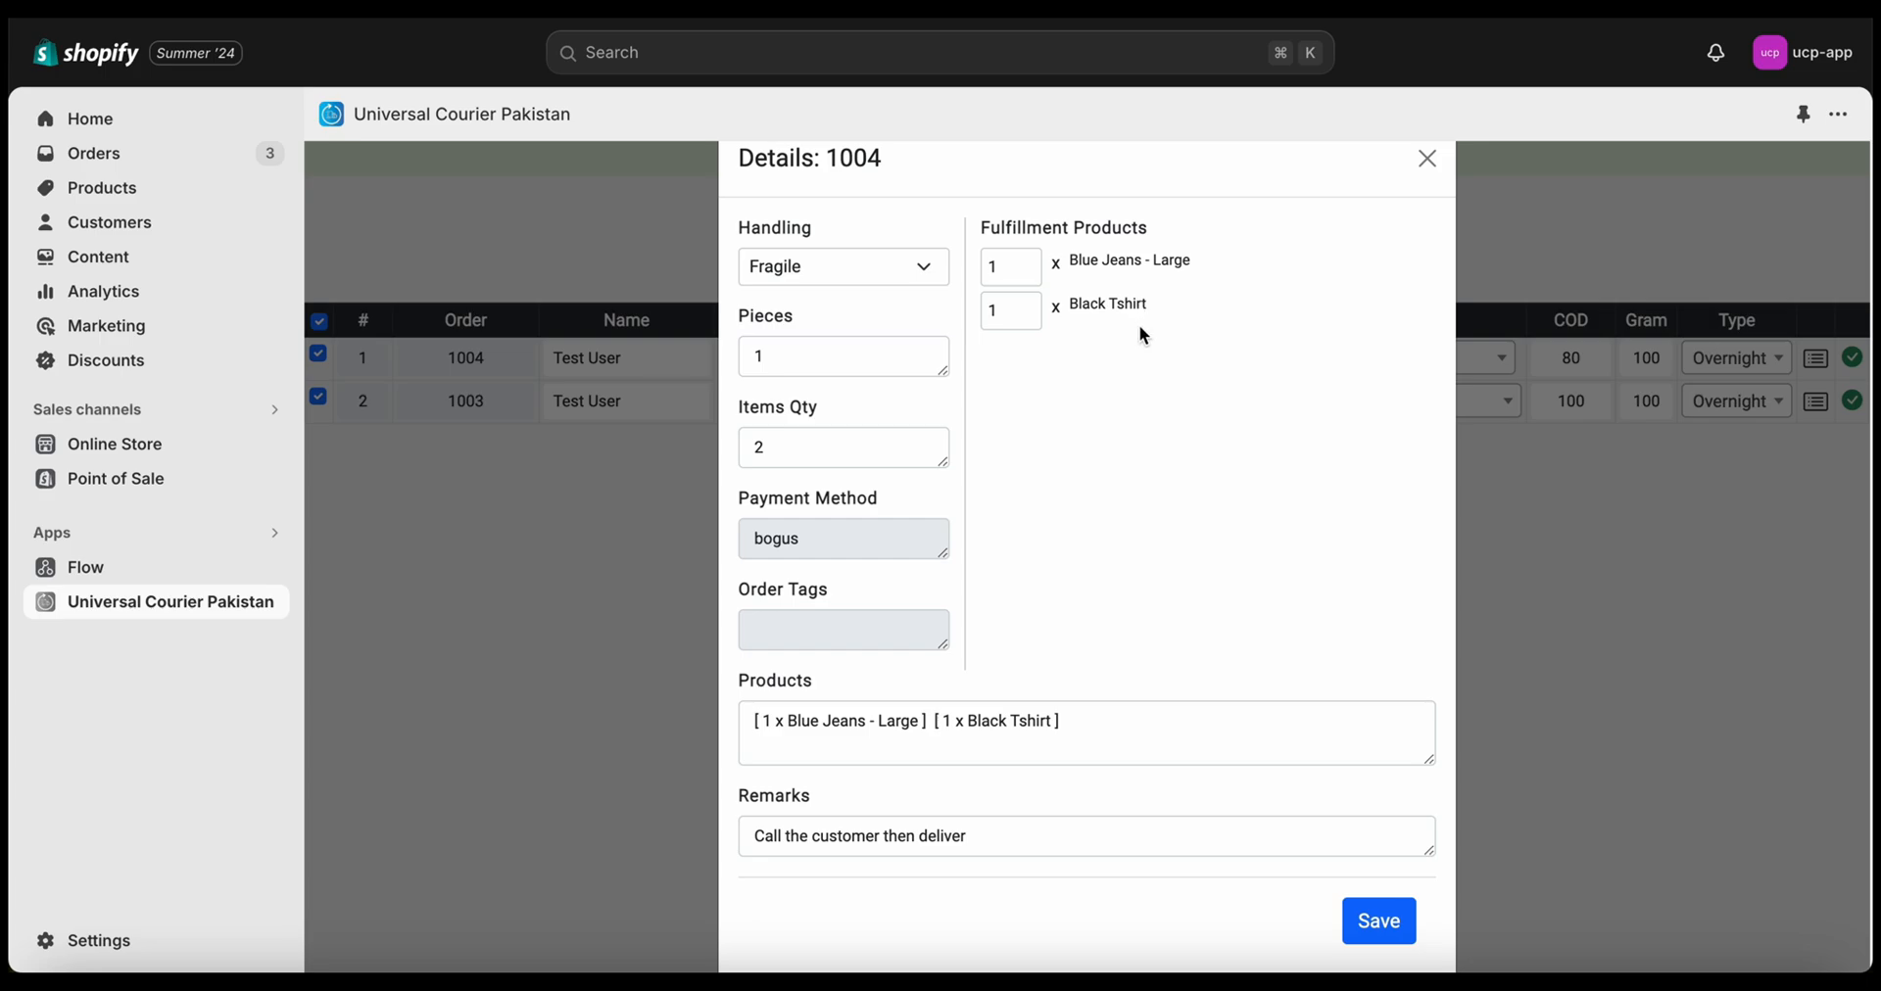
left_click(1026, 315)
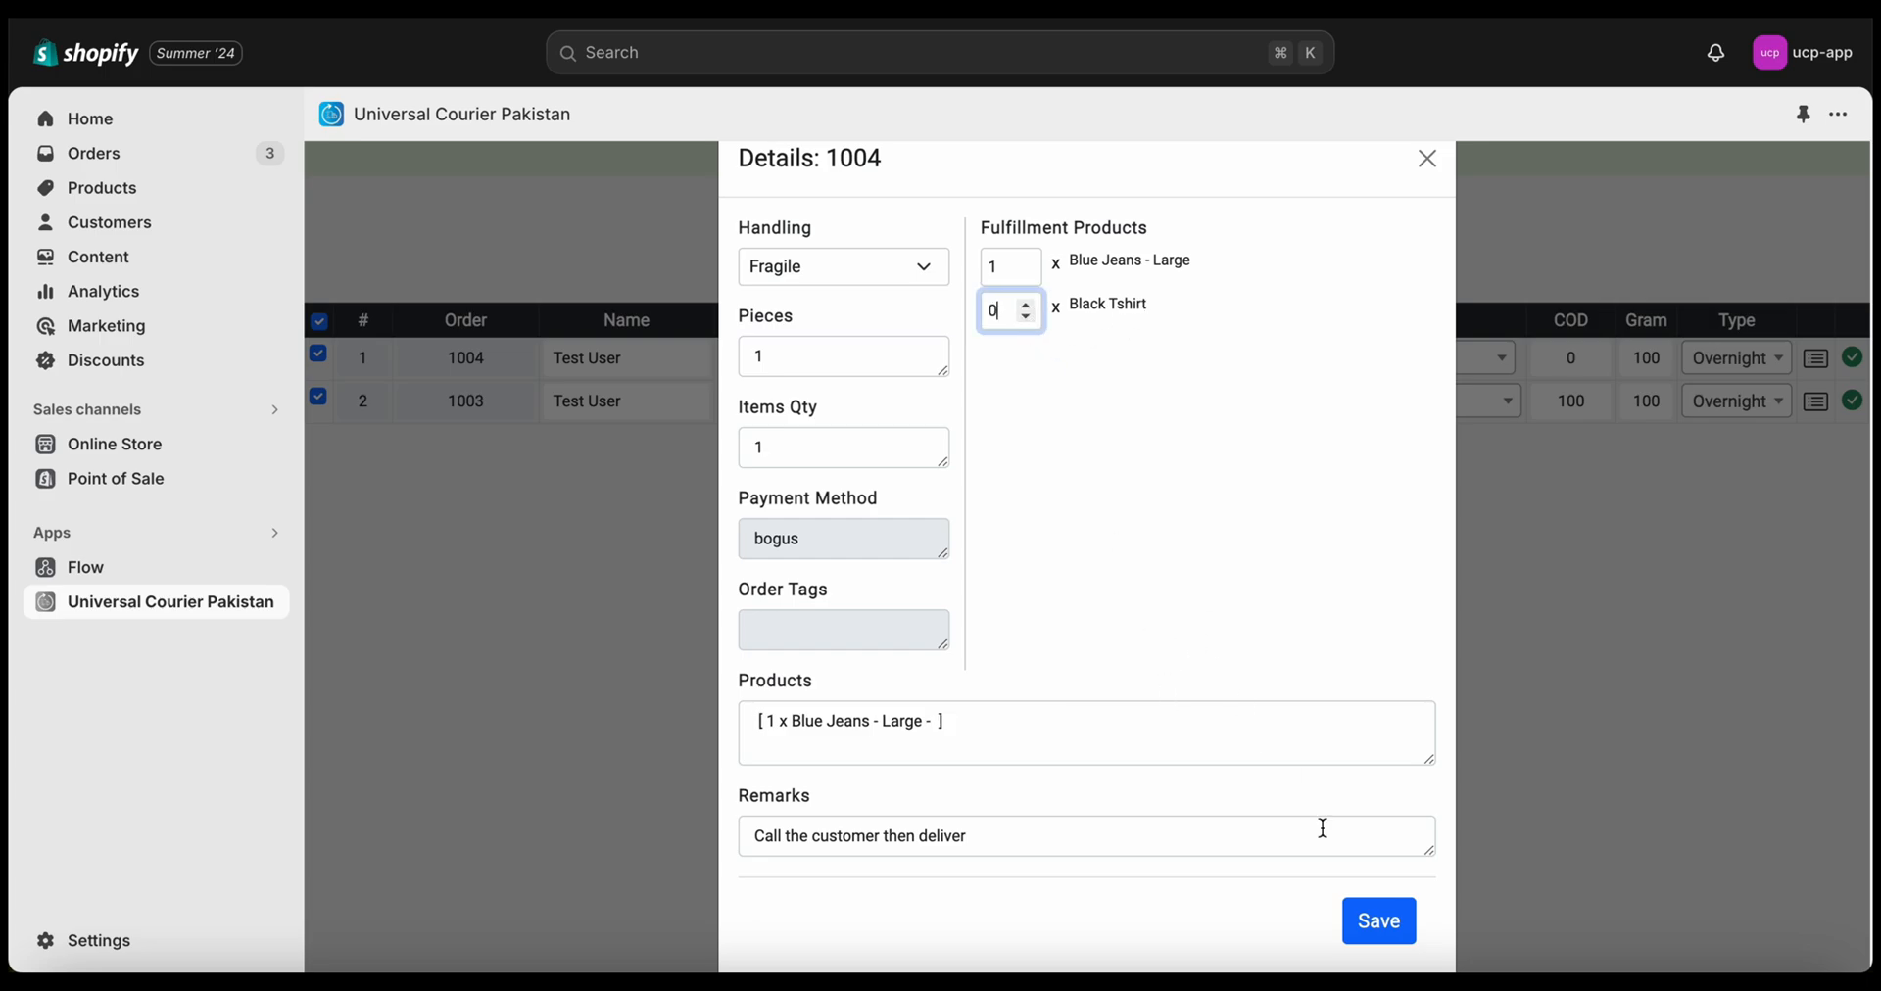
left_click(1378, 921)
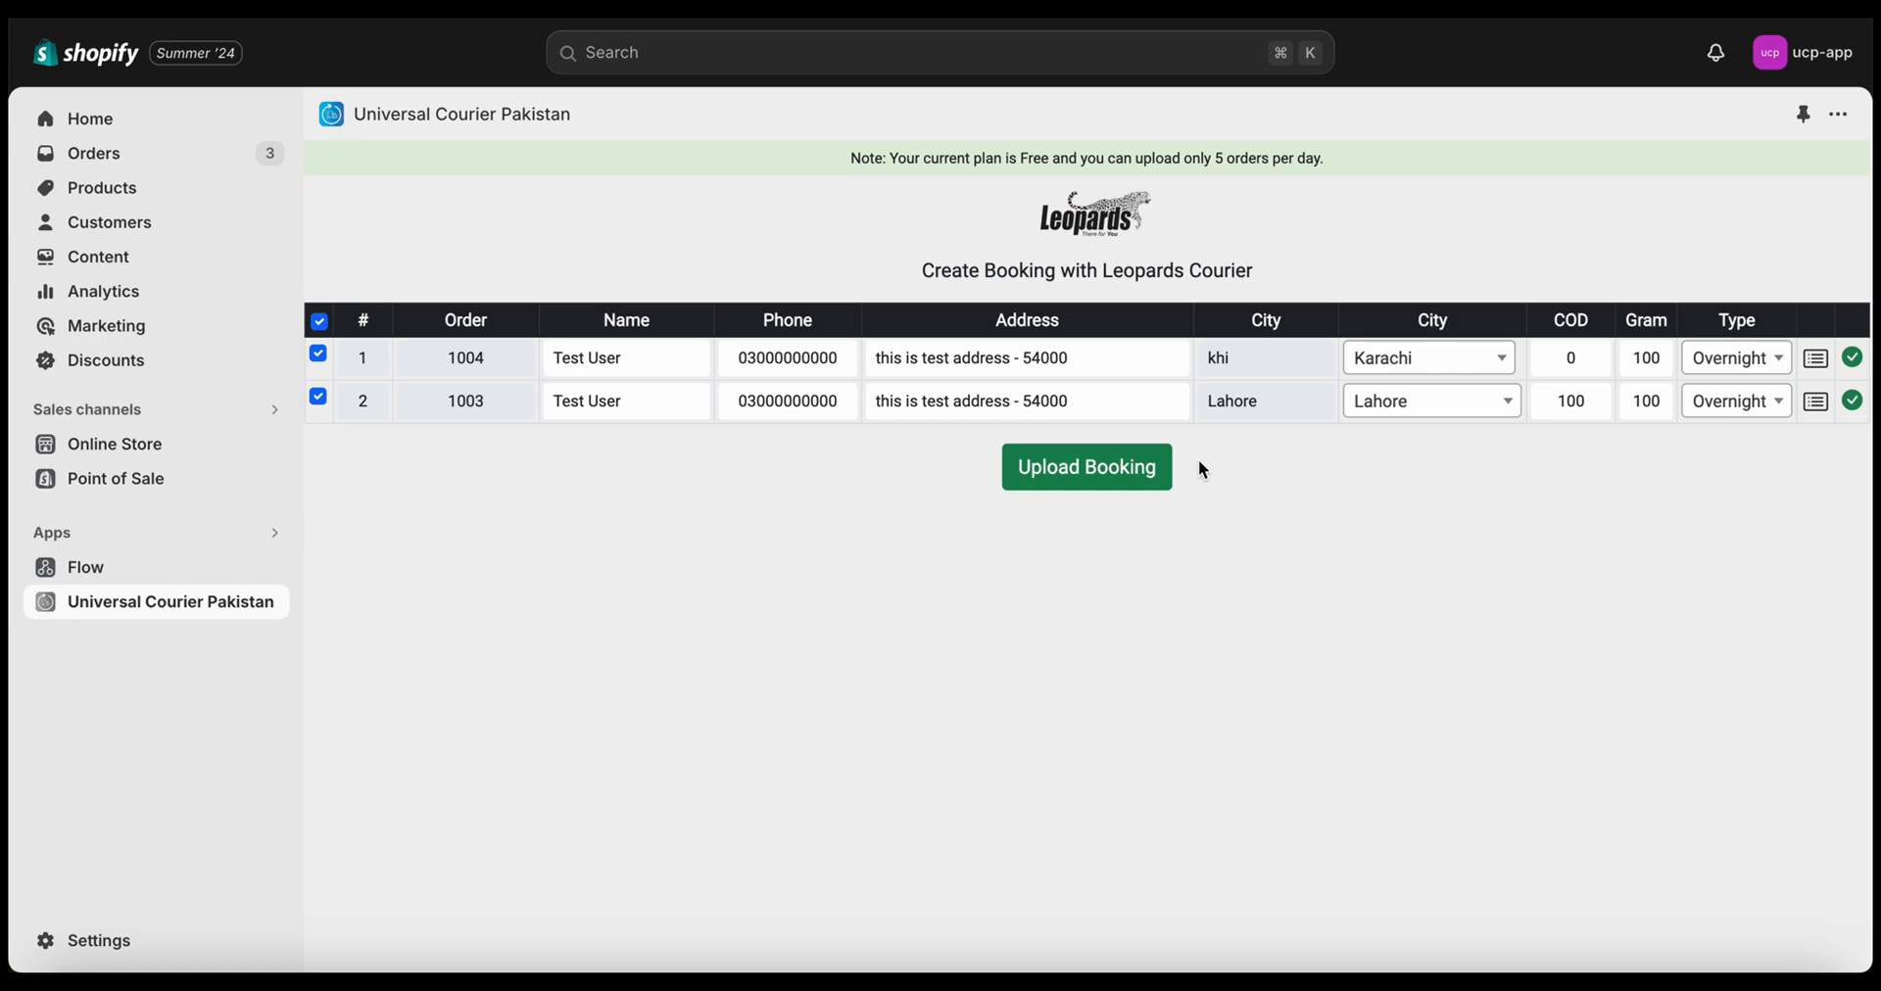
left_click(1114, 476)
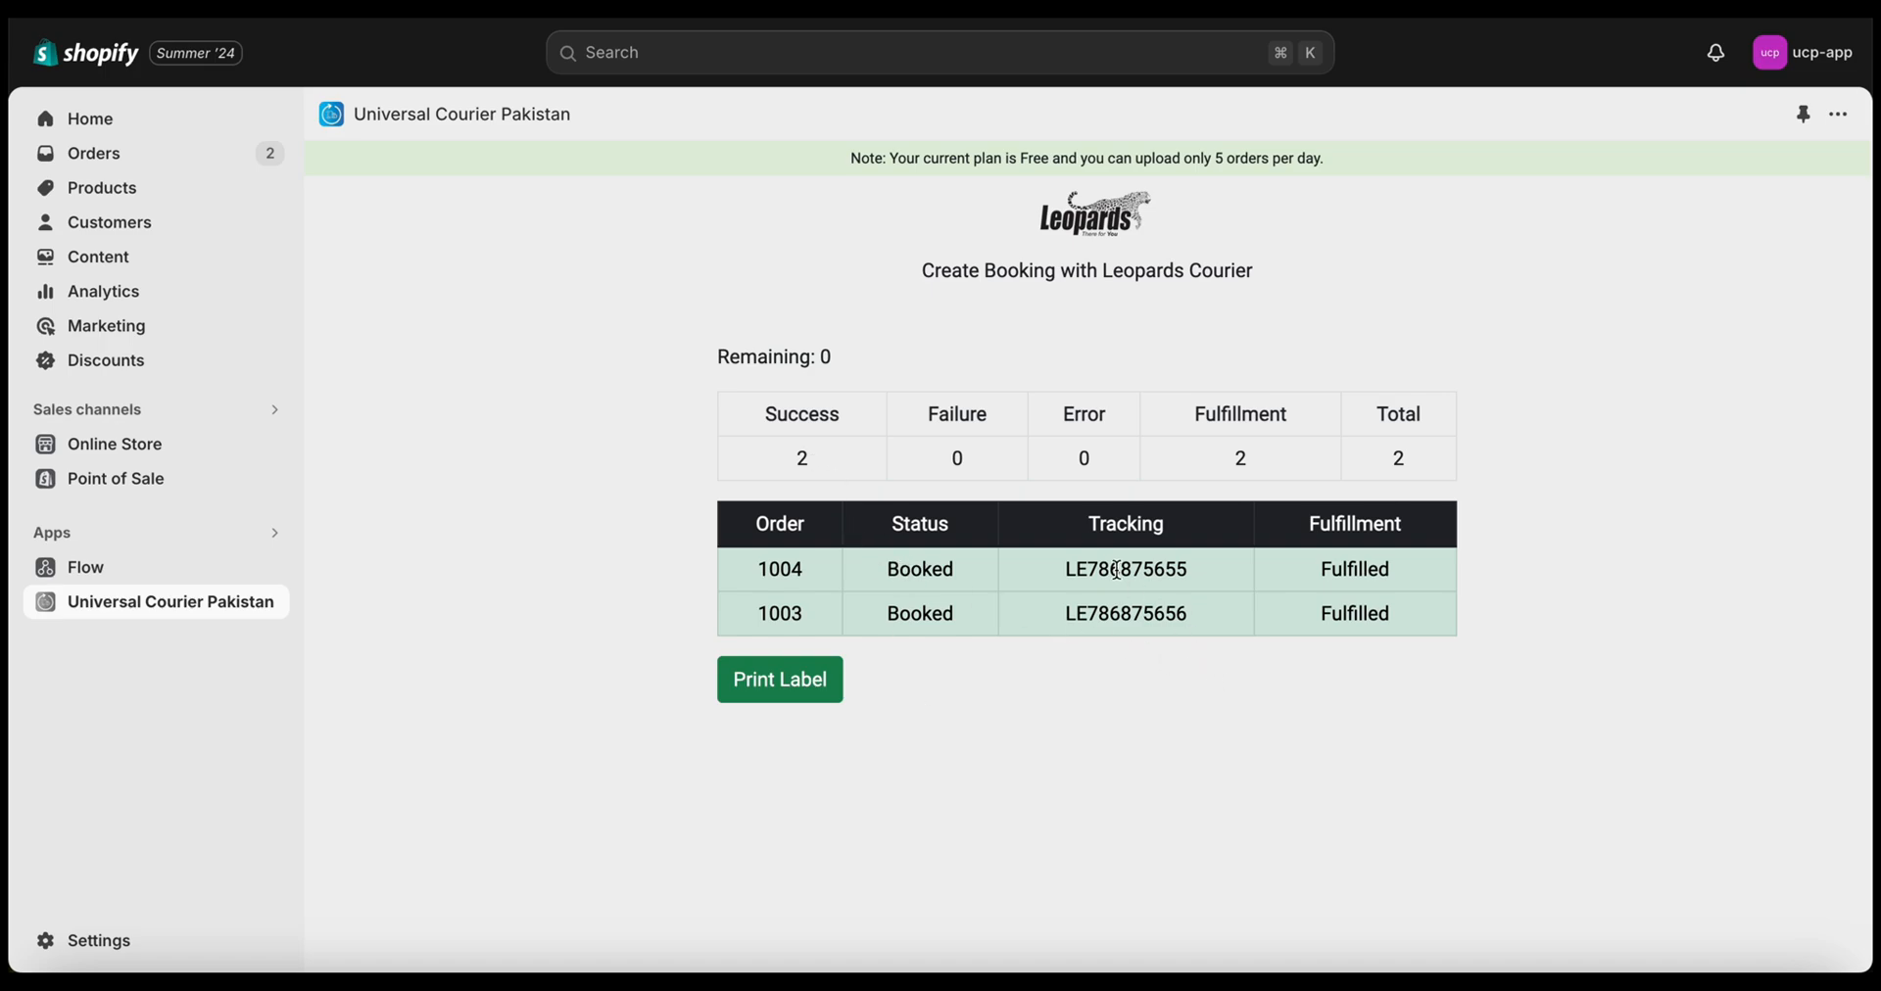
Preview the two Leopards shipping labels without printing and return to the Orders list
left_click(778, 680)
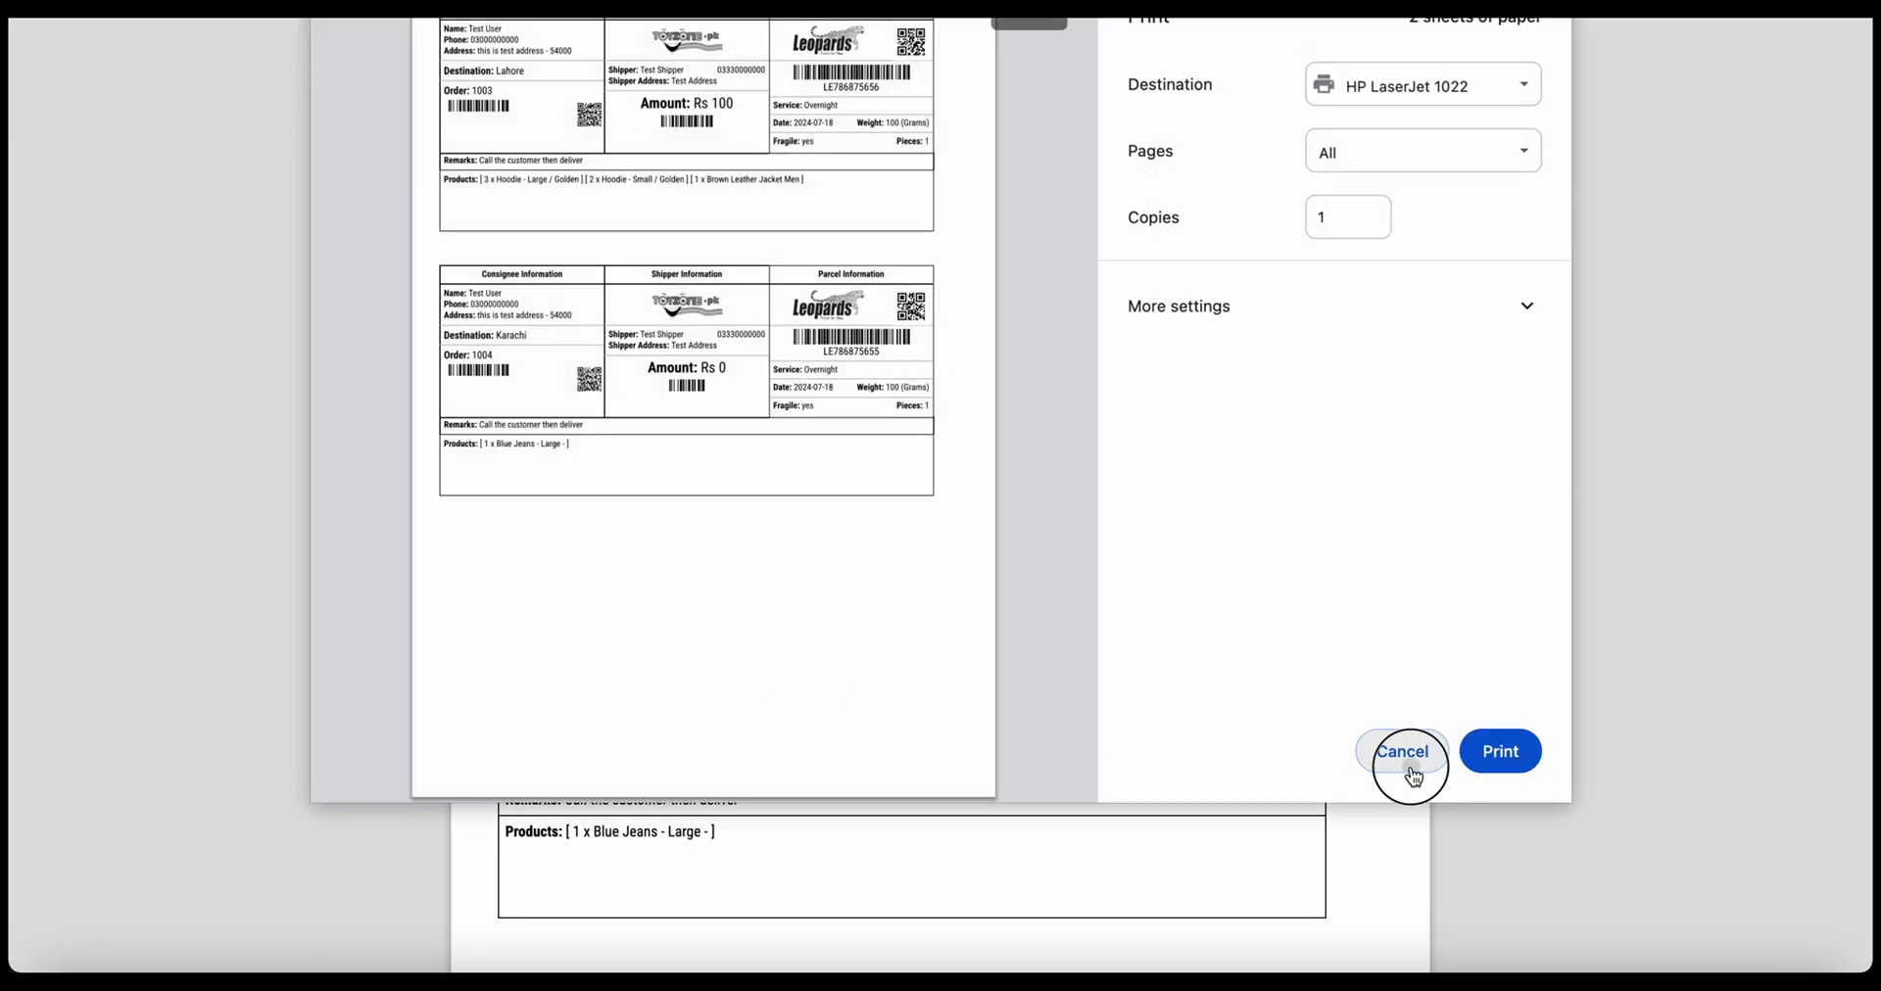
left_click(1407, 765)
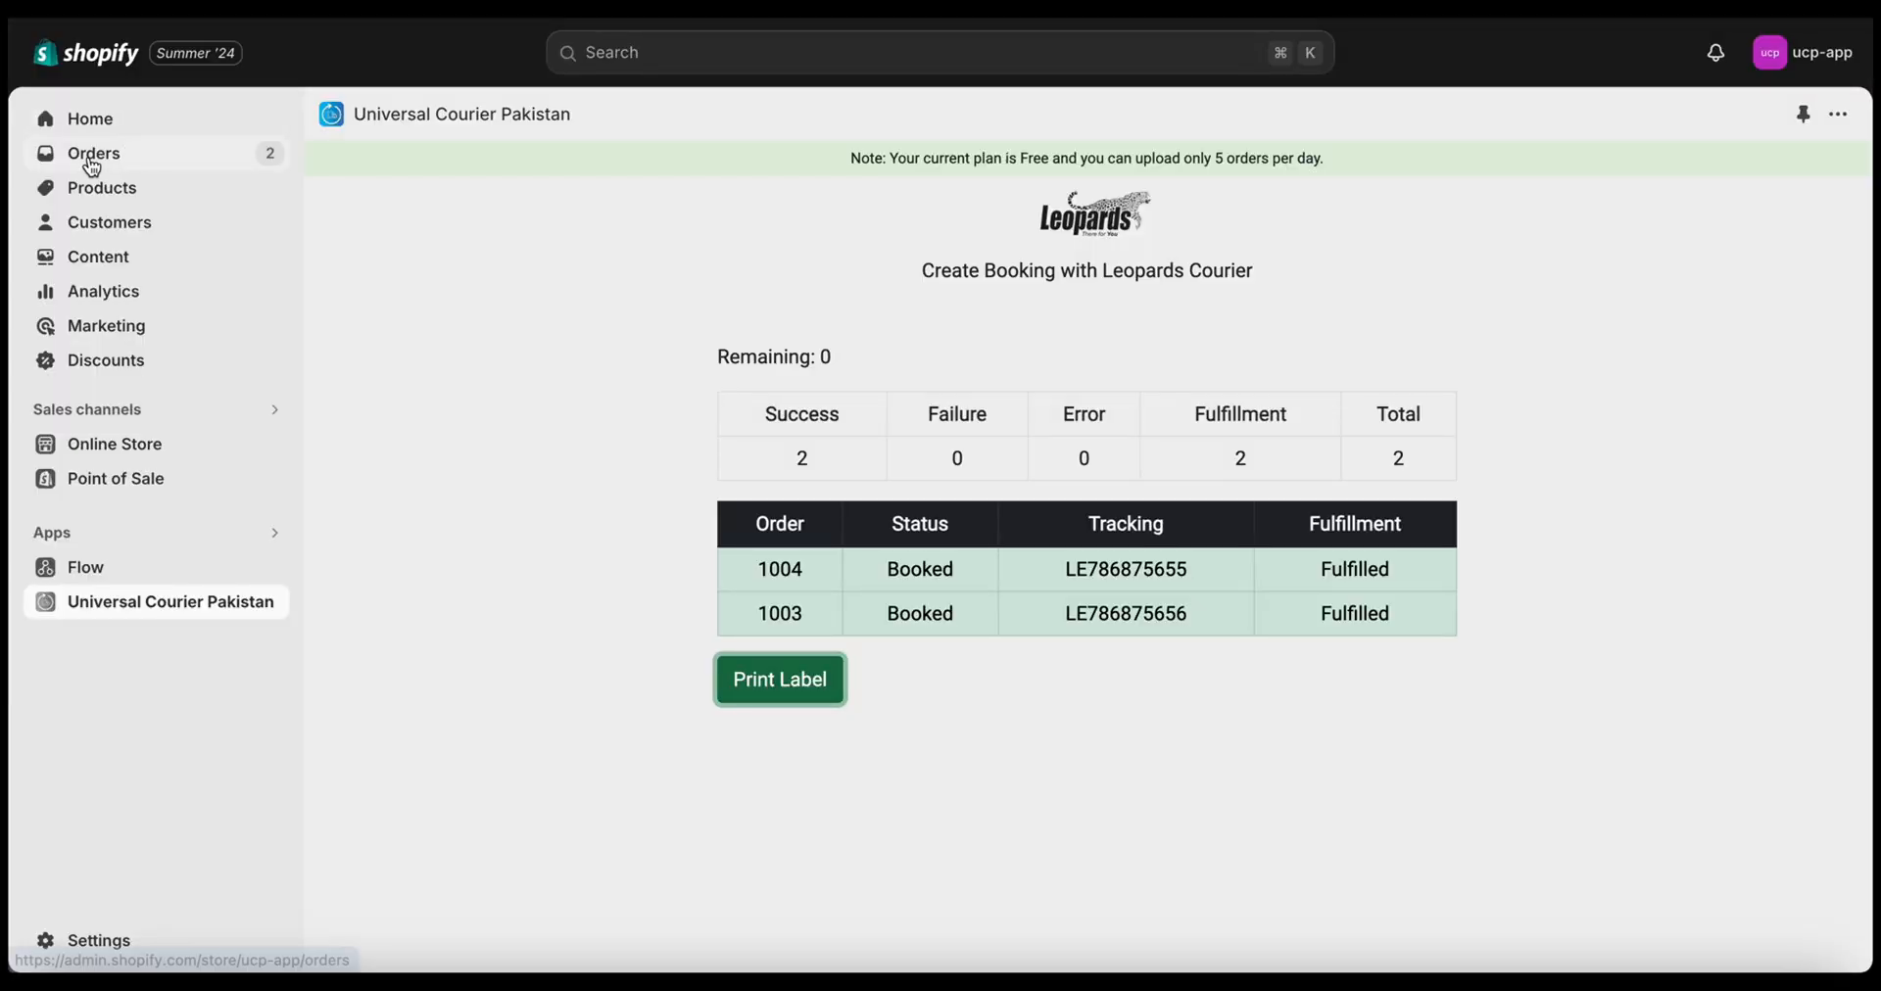
left_click(122, 154)
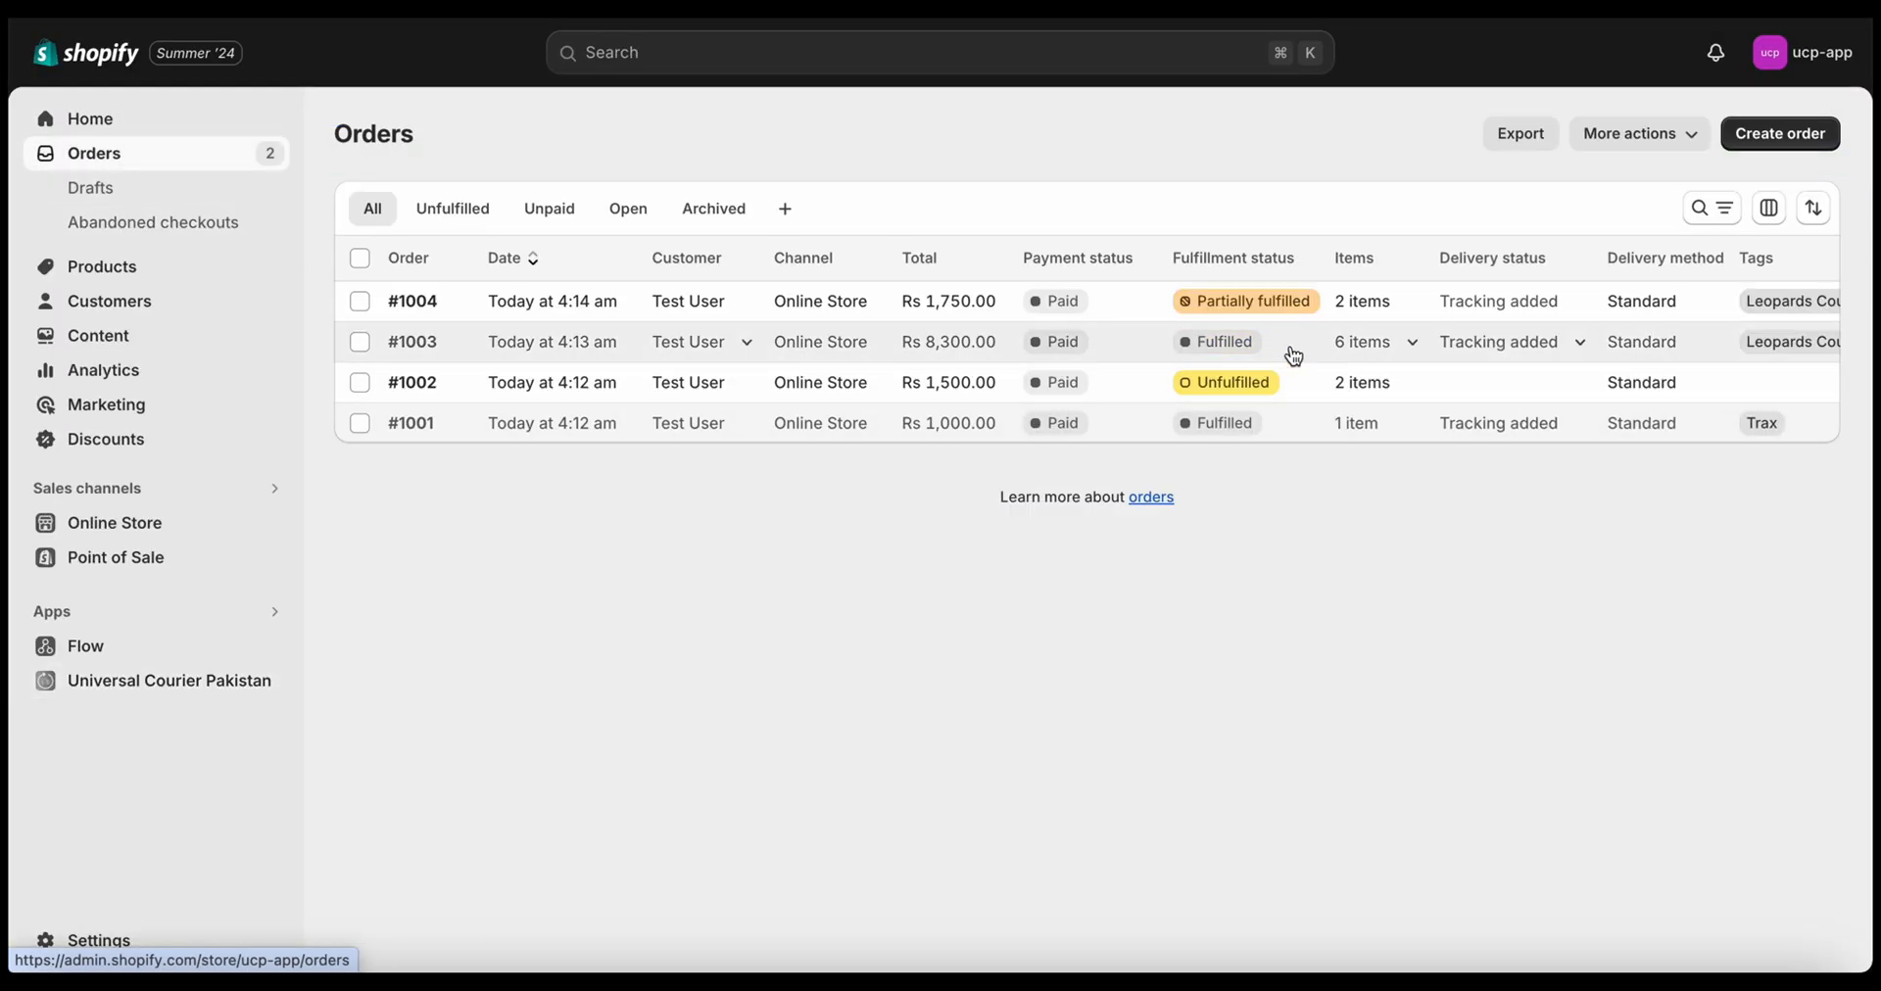
Check the orders table's tags, then review order #1003's Leopards tracking details
scroll(1294, 354, "right", 1)
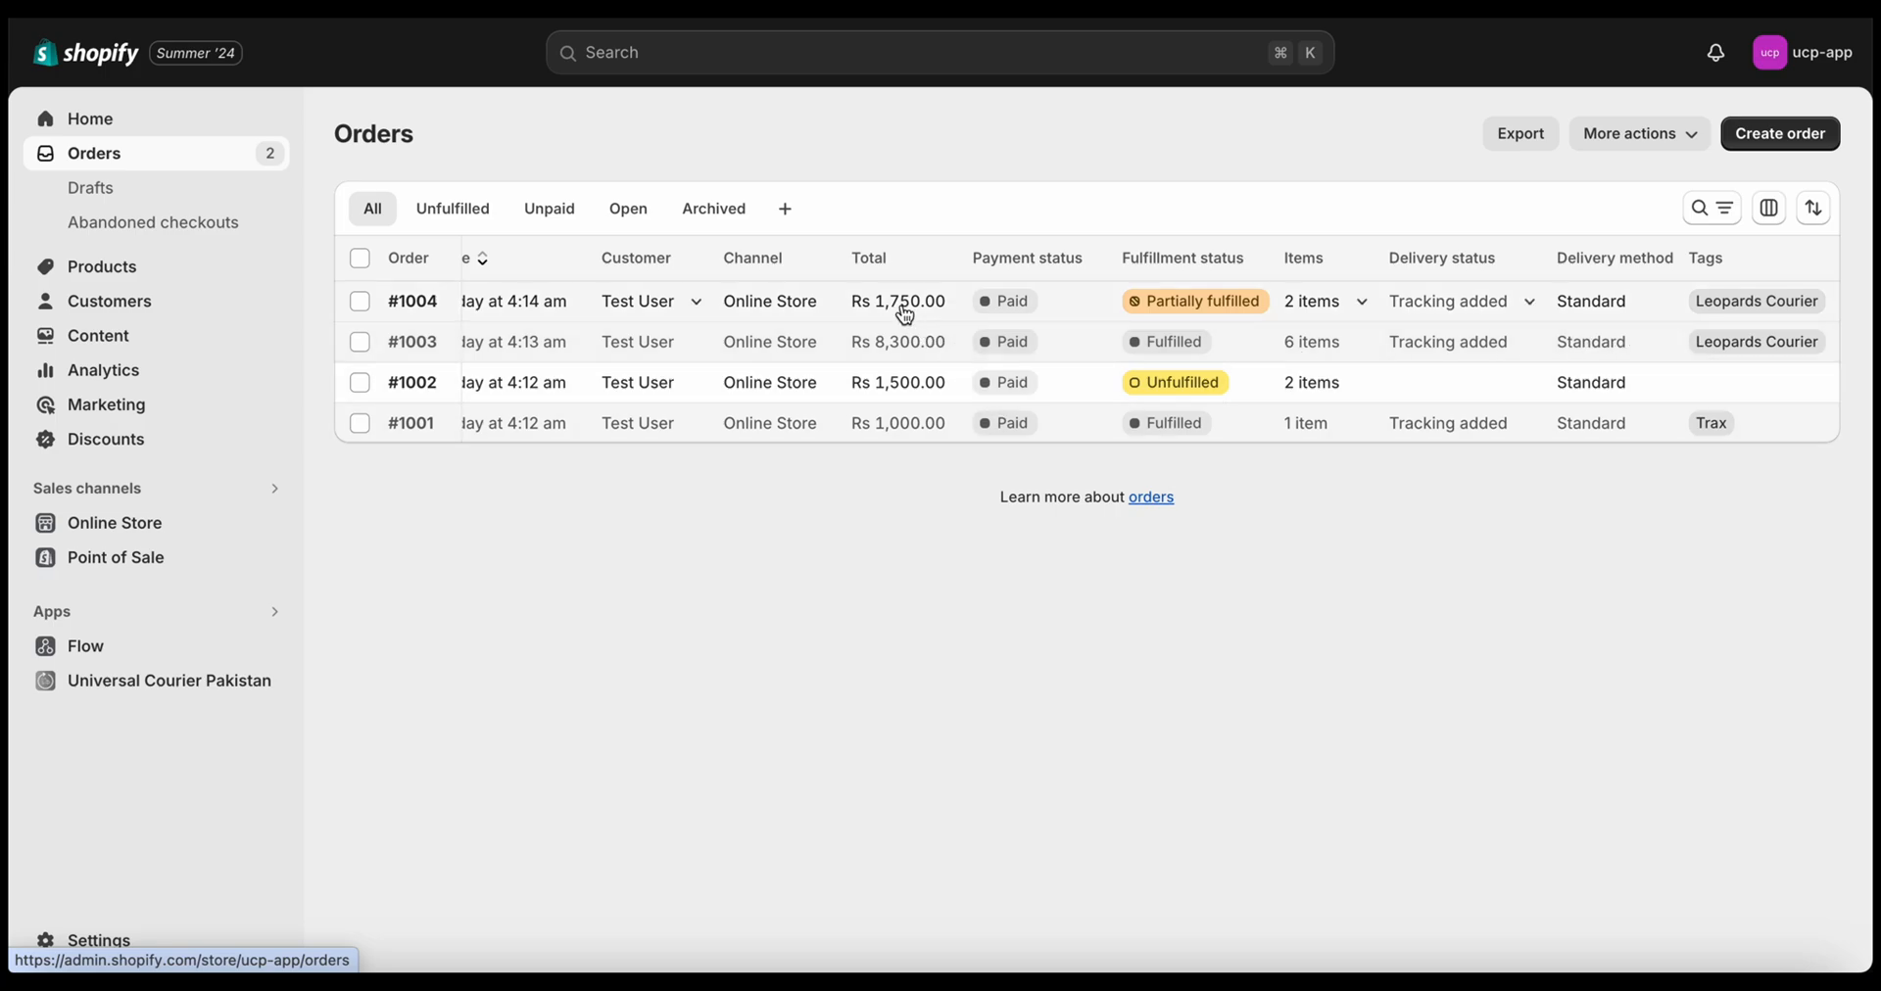
scroll(905, 313, "left", 1)
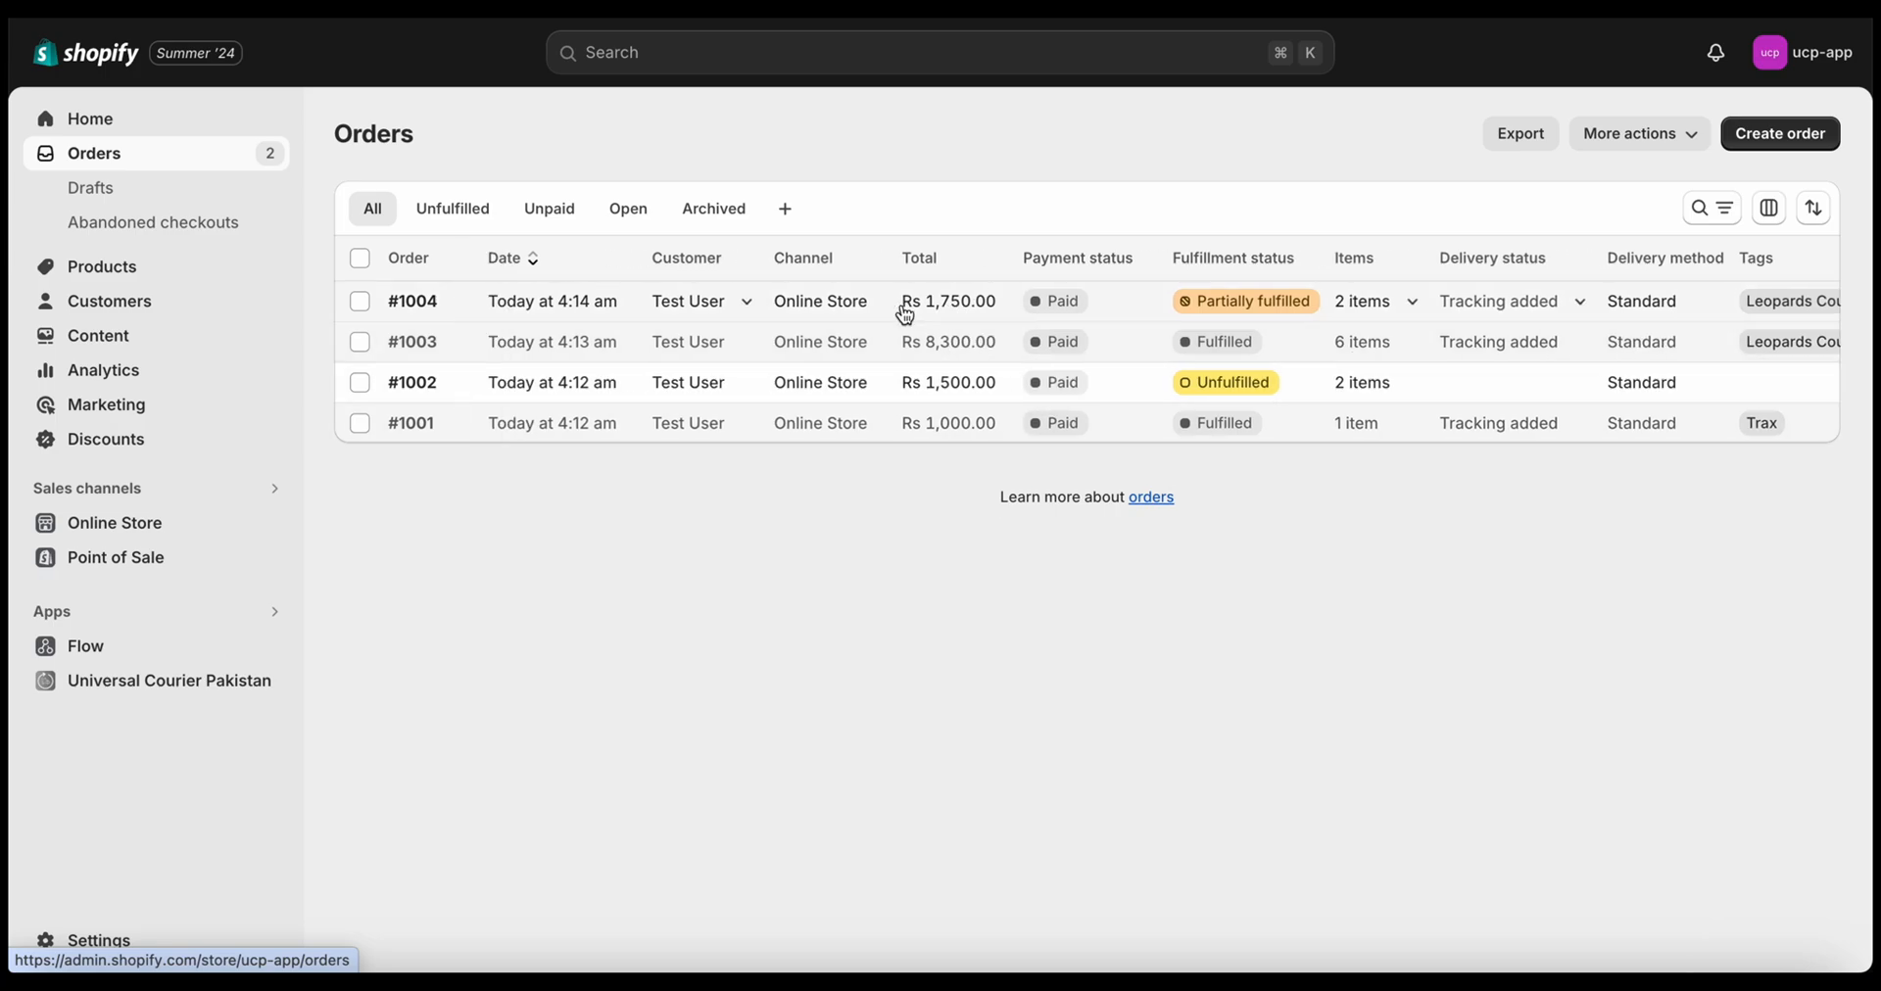
left_click(558, 362)
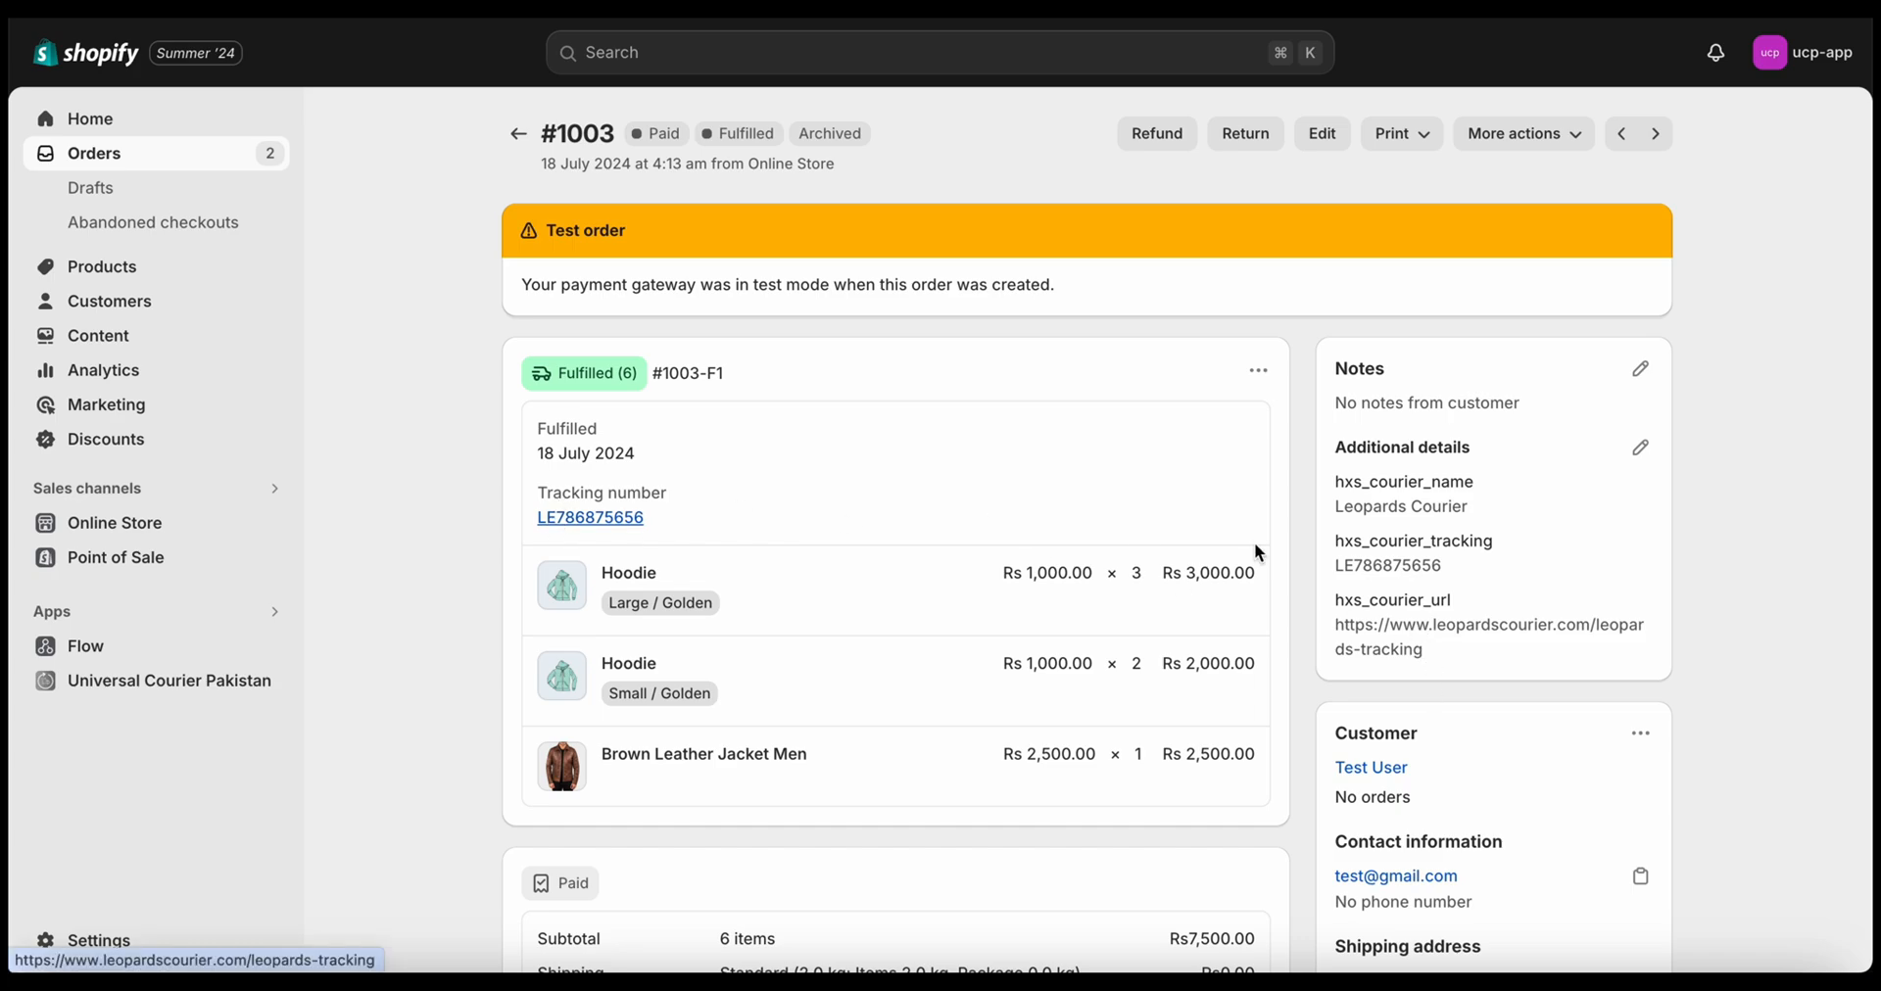
scroll(1254, 543, "down", 10)
scroll(939, 649, "up", 15)
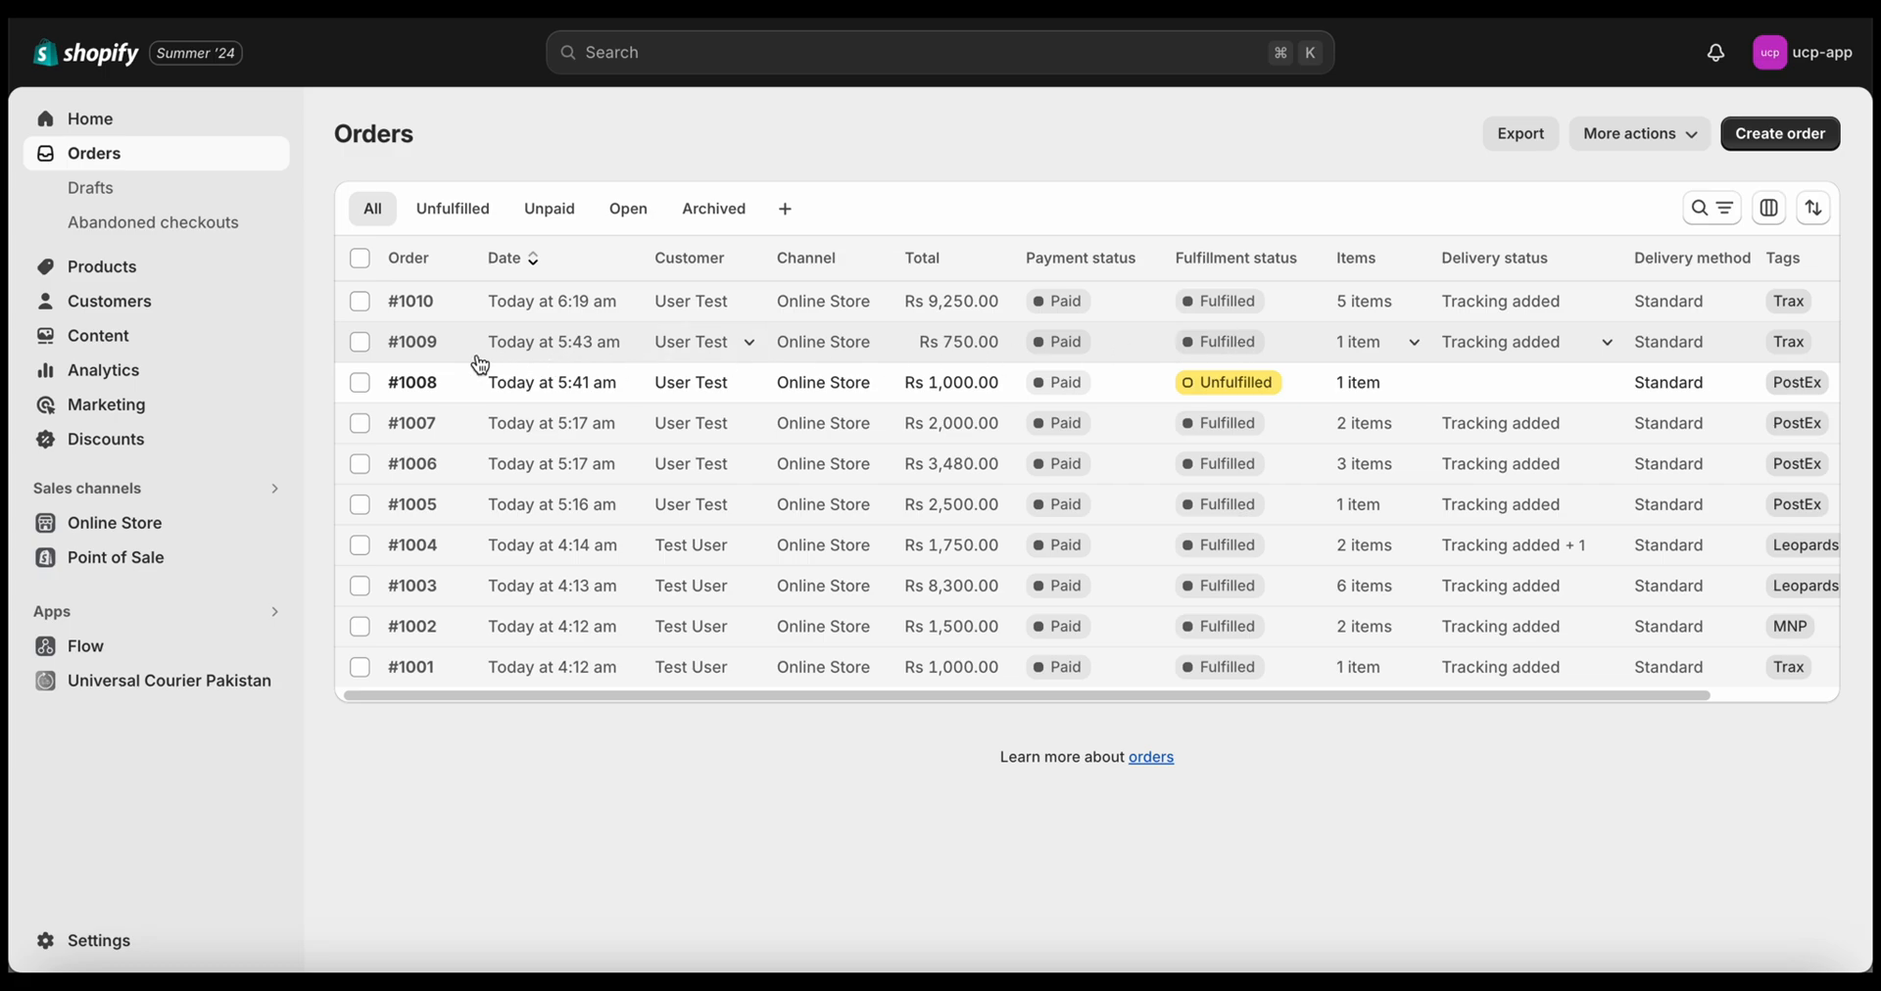
Open order #1009 and cancel its fulfillment from the fulfillment card's menu
left_click(428, 351)
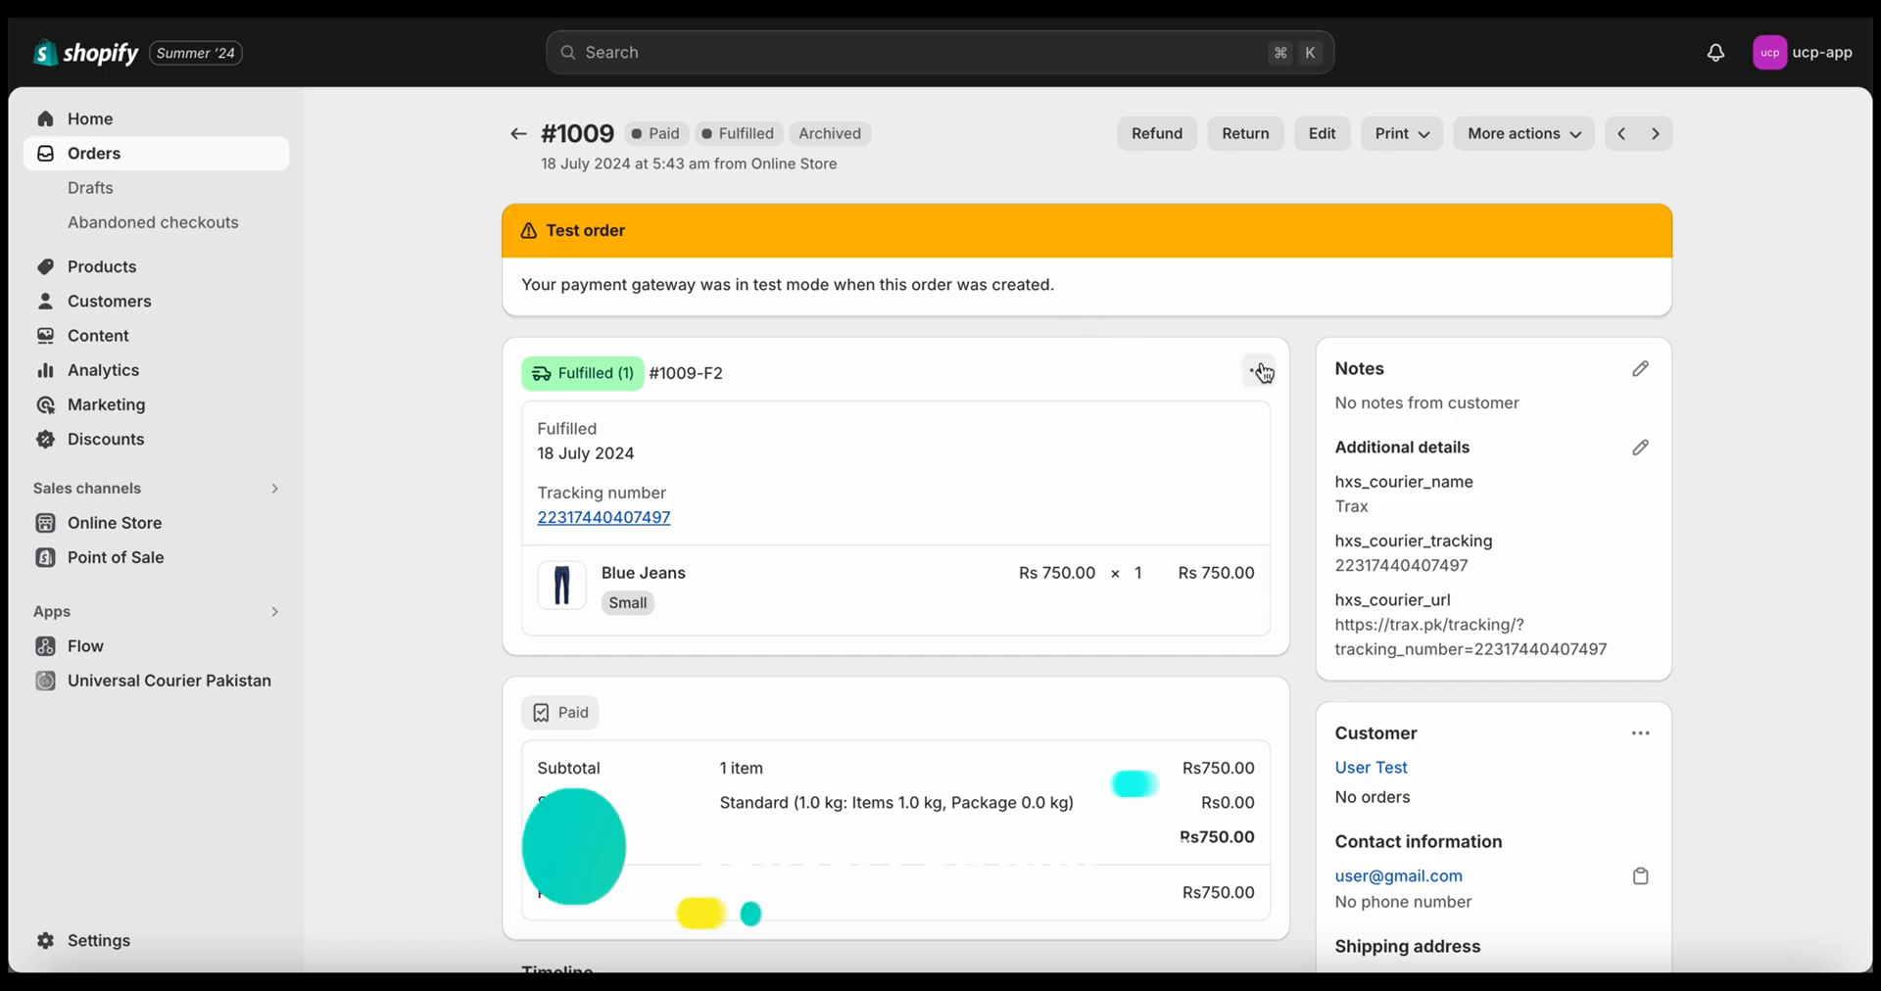
left_click(1262, 372)
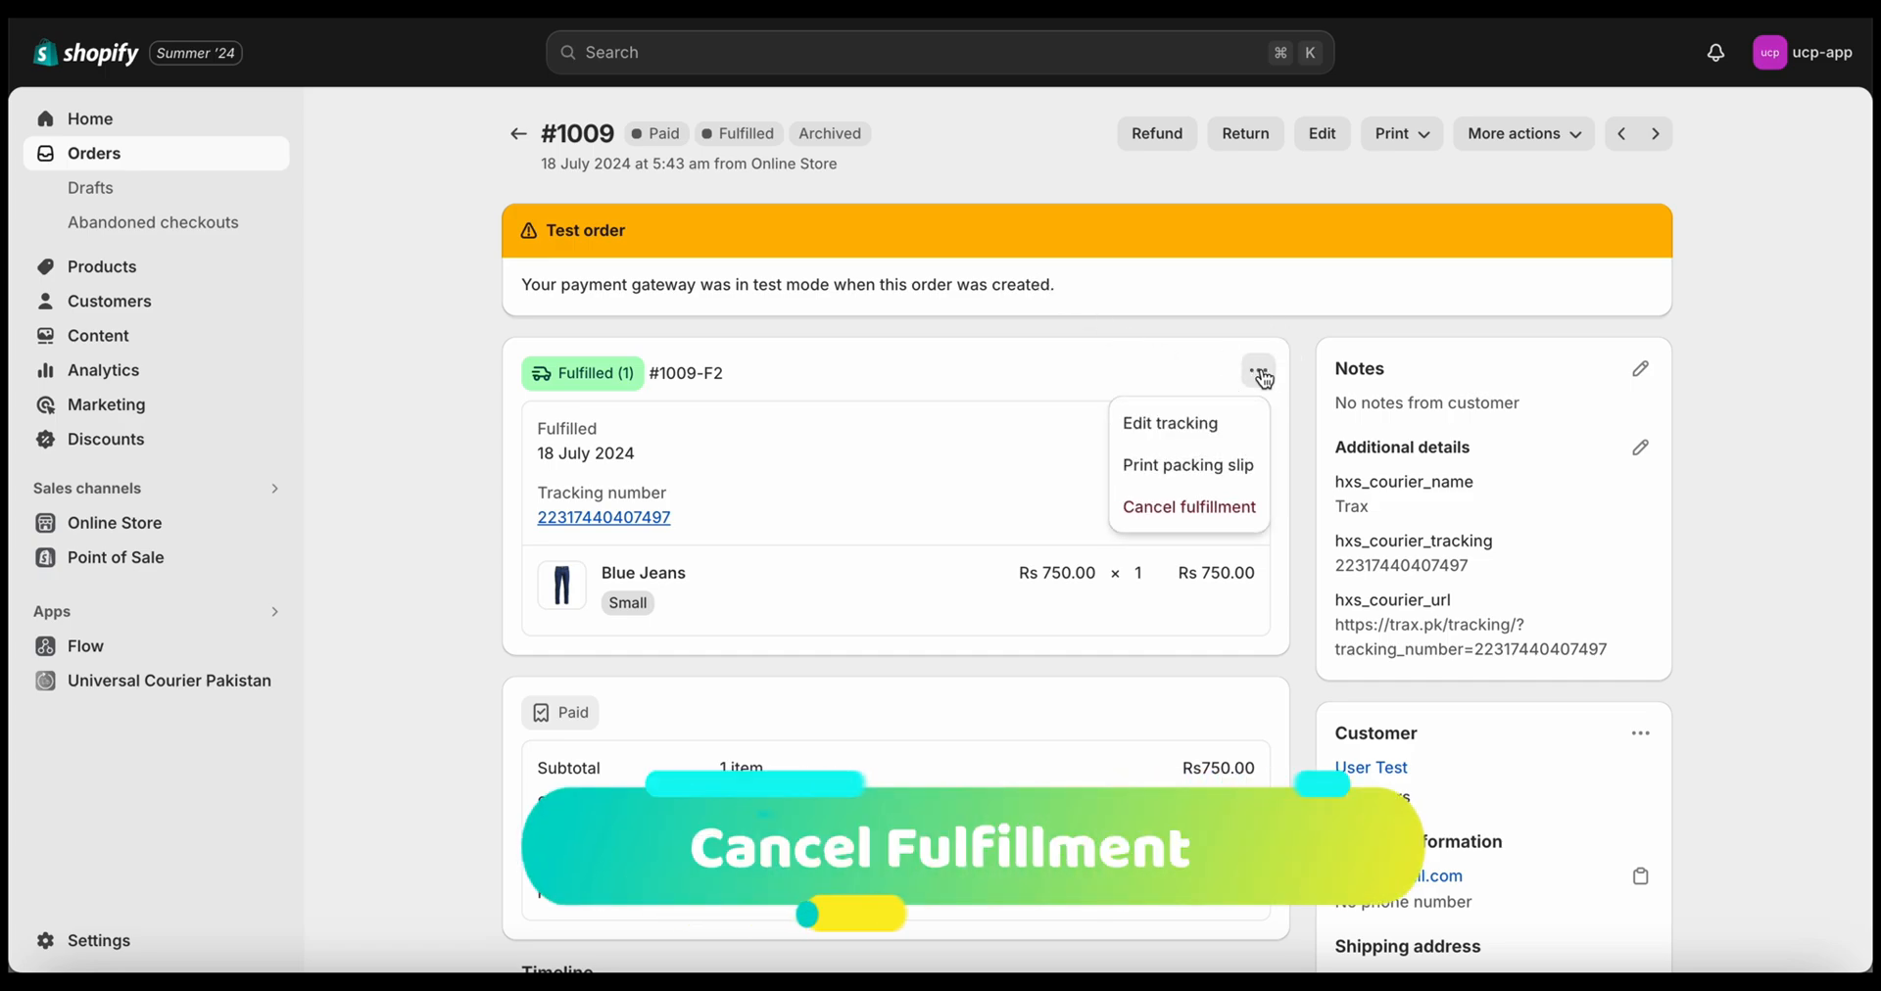
left_click(1199, 505)
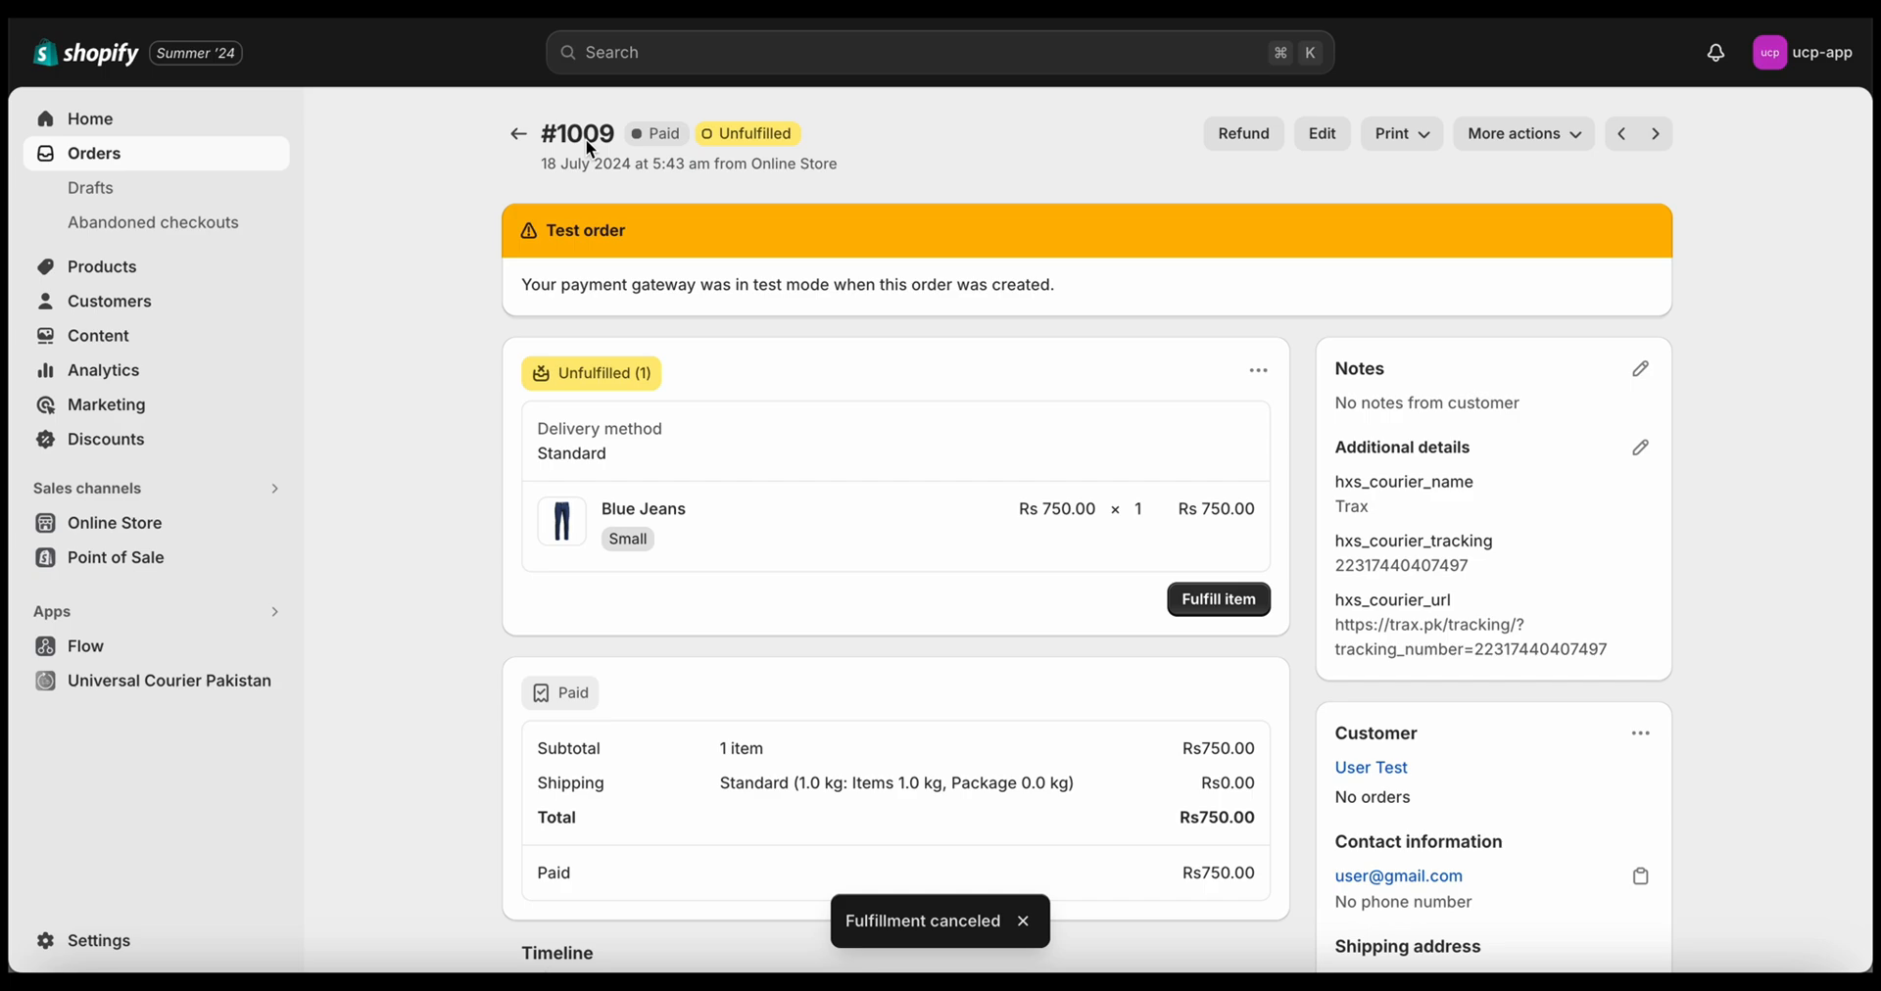
left_click(1529, 143)
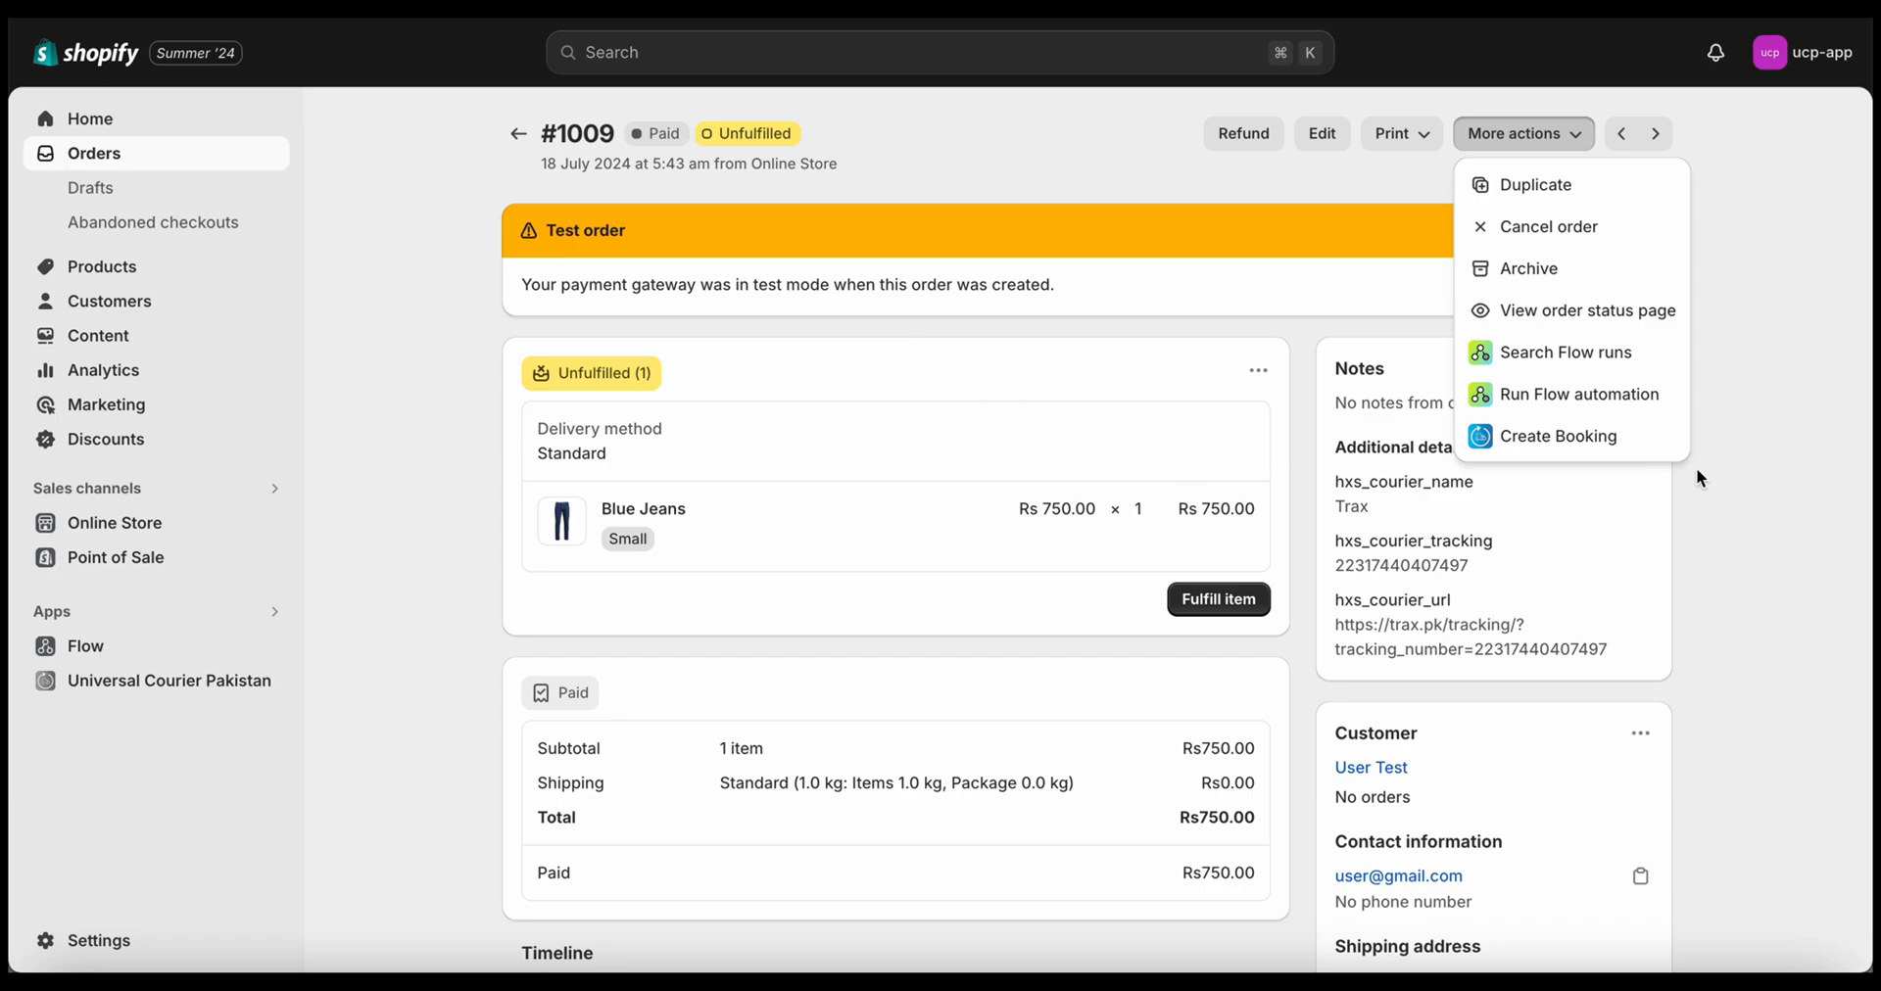
Start a Create Booking for order #1009 with Trax as the courier
left_click(1579, 453)
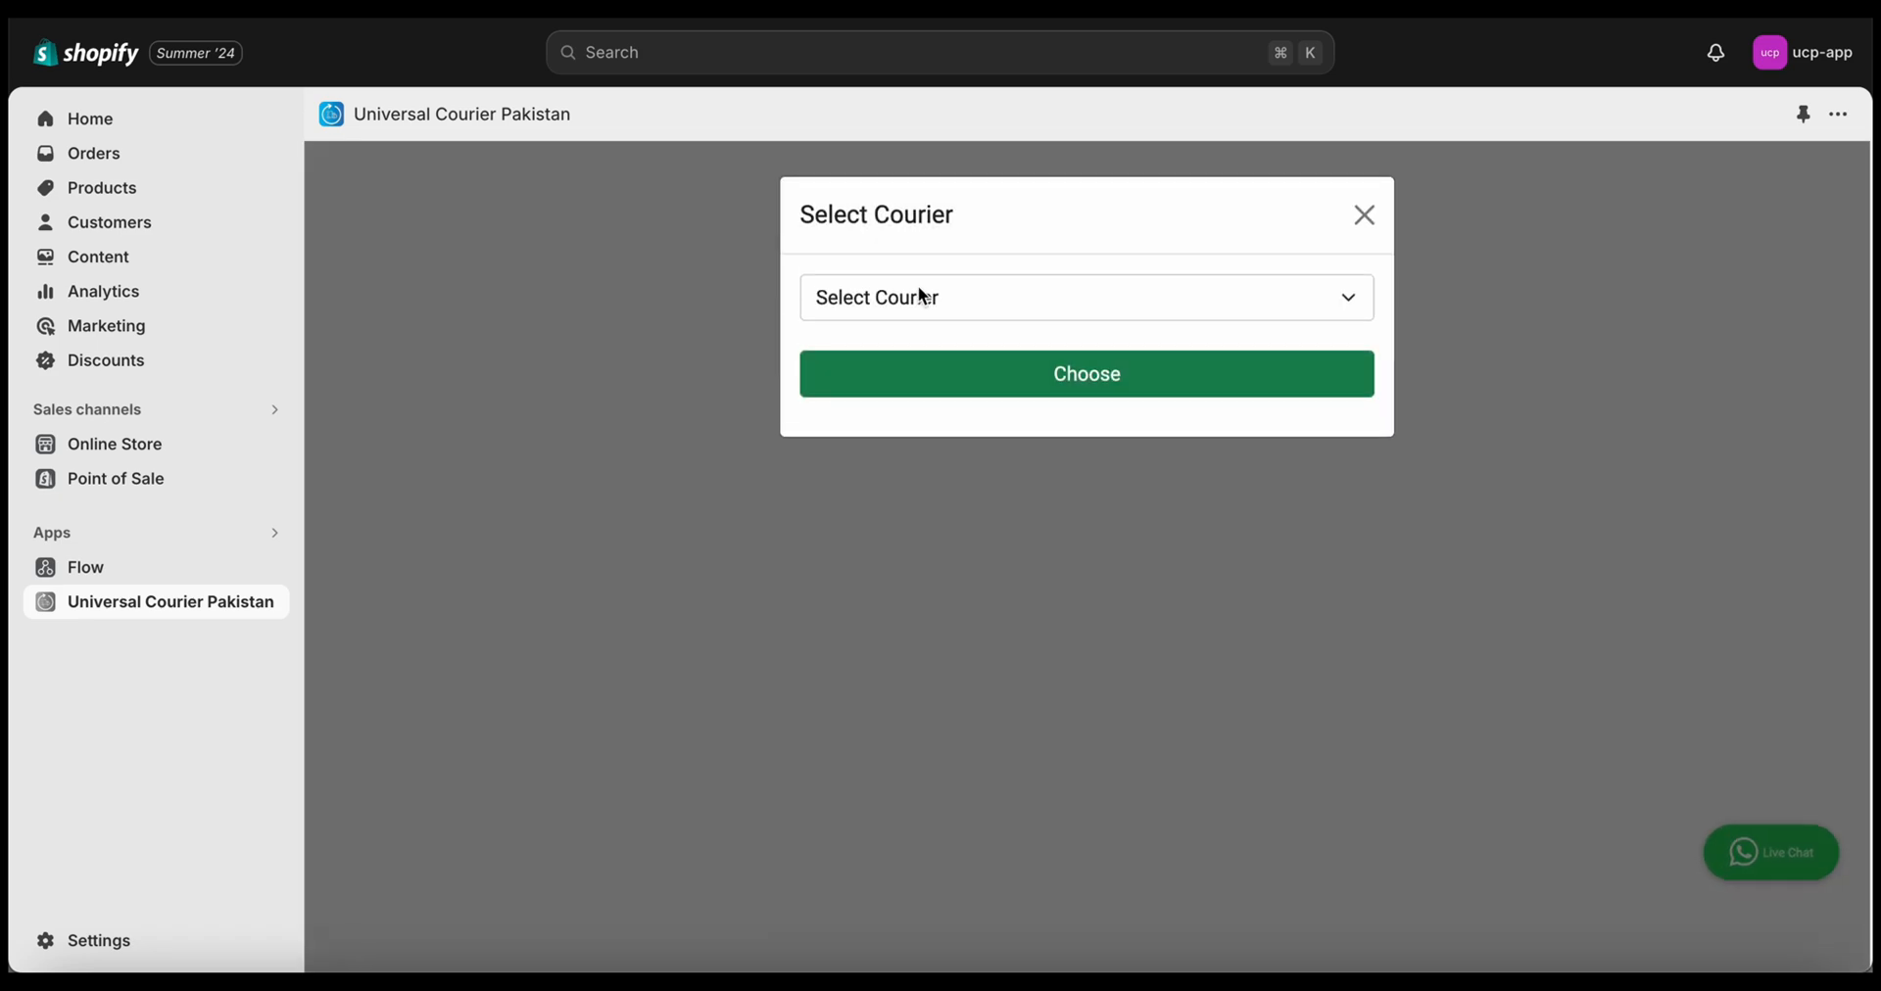
left_click(886, 297)
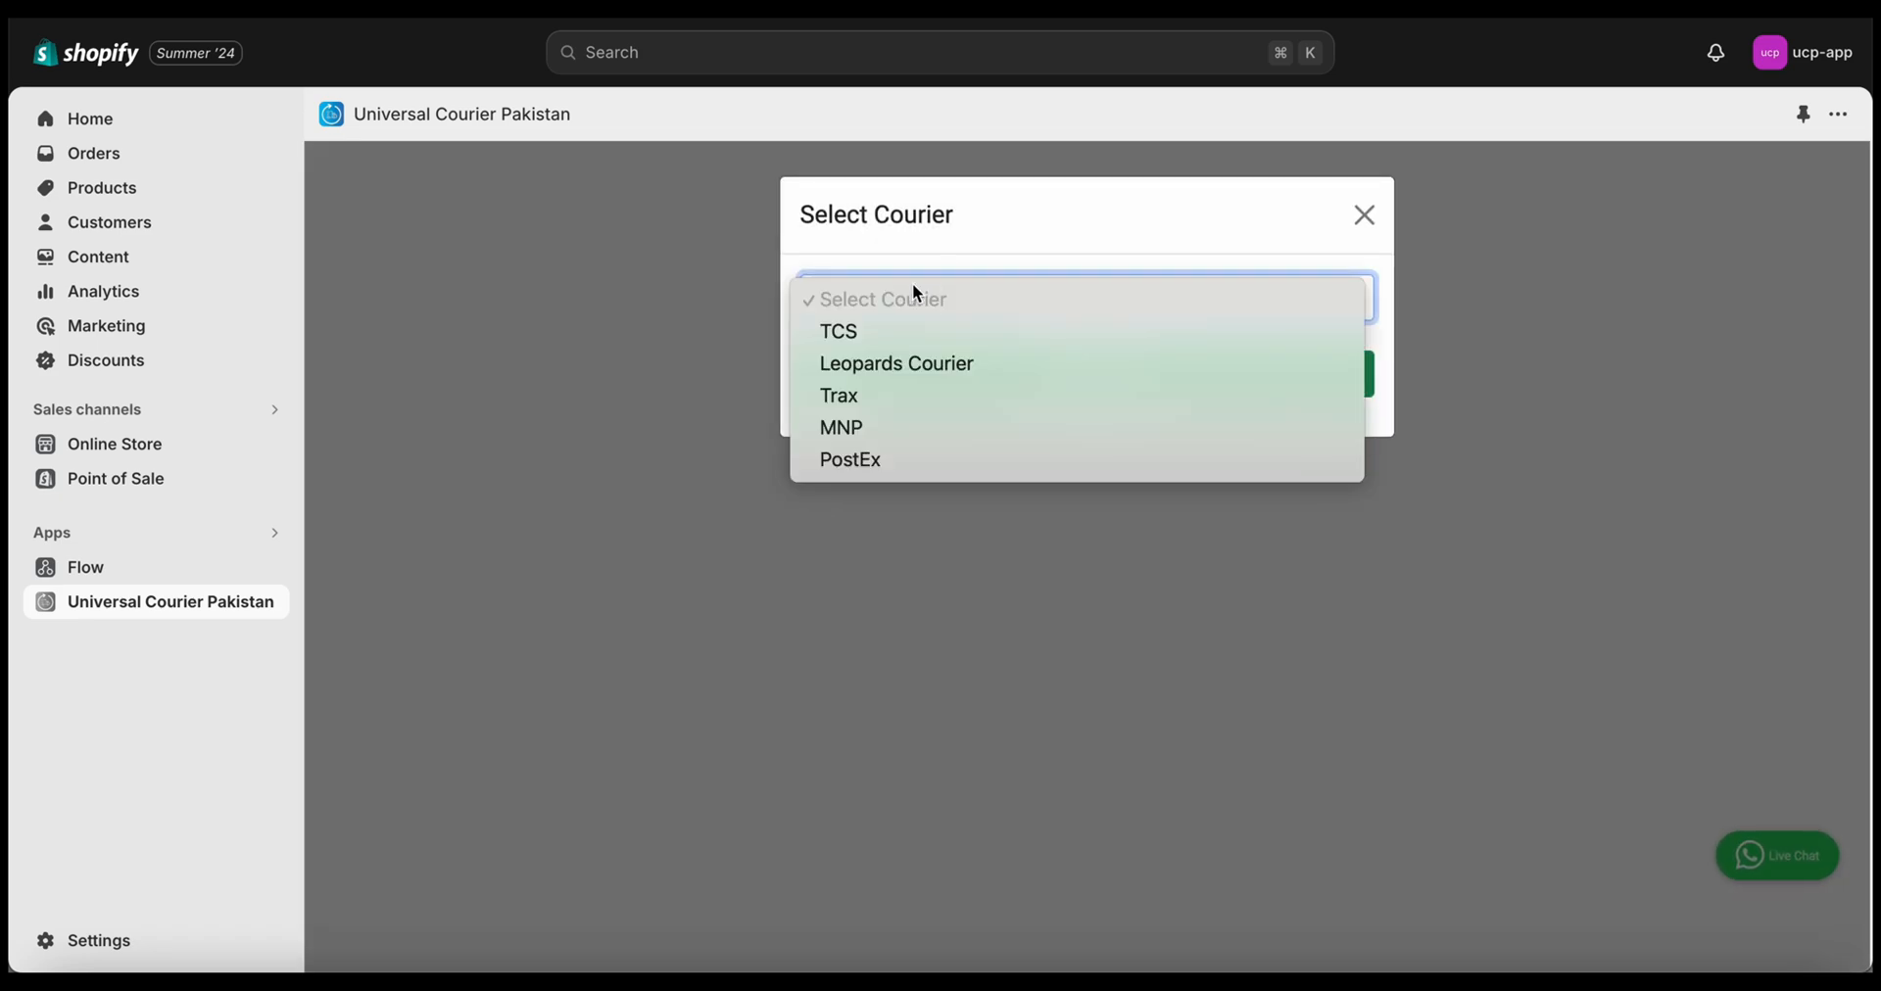
left_click(884, 399)
left_click(983, 403)
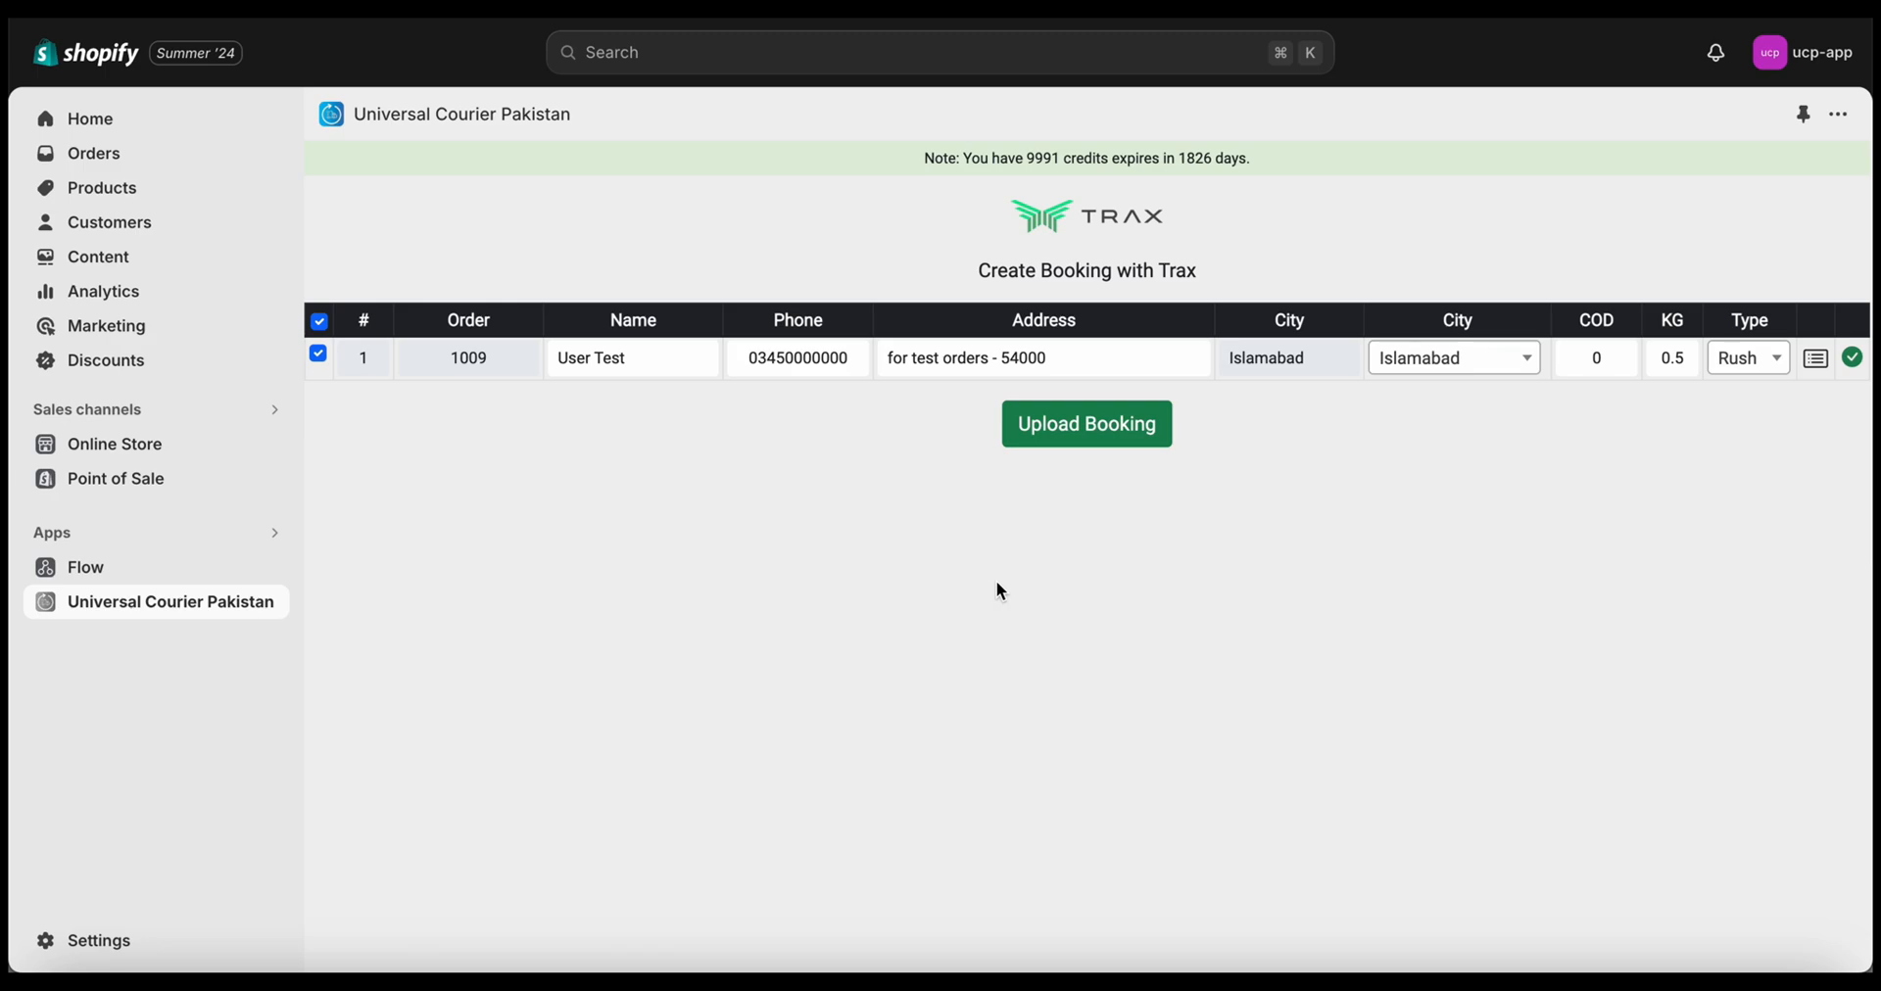
Change order 1009's COD to 90 and upload the Trax booking
left_click(1581, 375)
type("9")
left_click(1443, 442)
left_click(1126, 431)
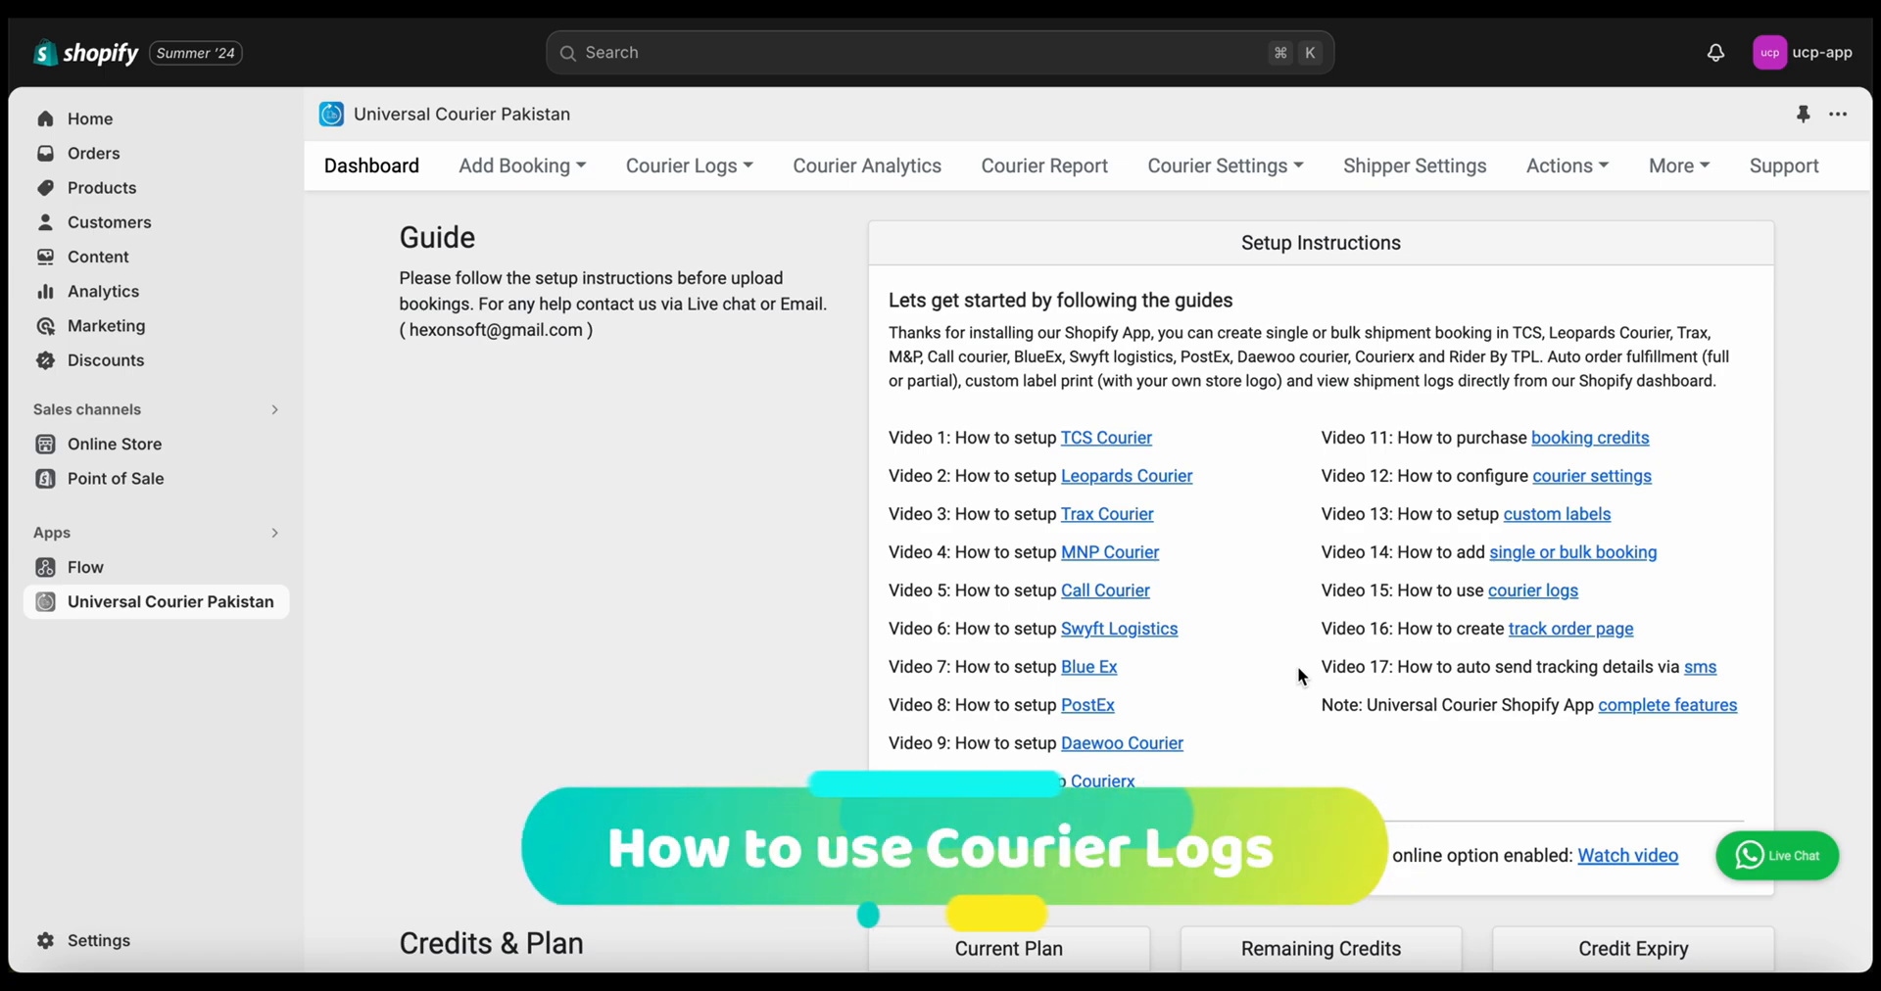
Filter the courier logs to Trax and check order 1009's live tracking status
left_click(662, 156)
left_click(647, 222)
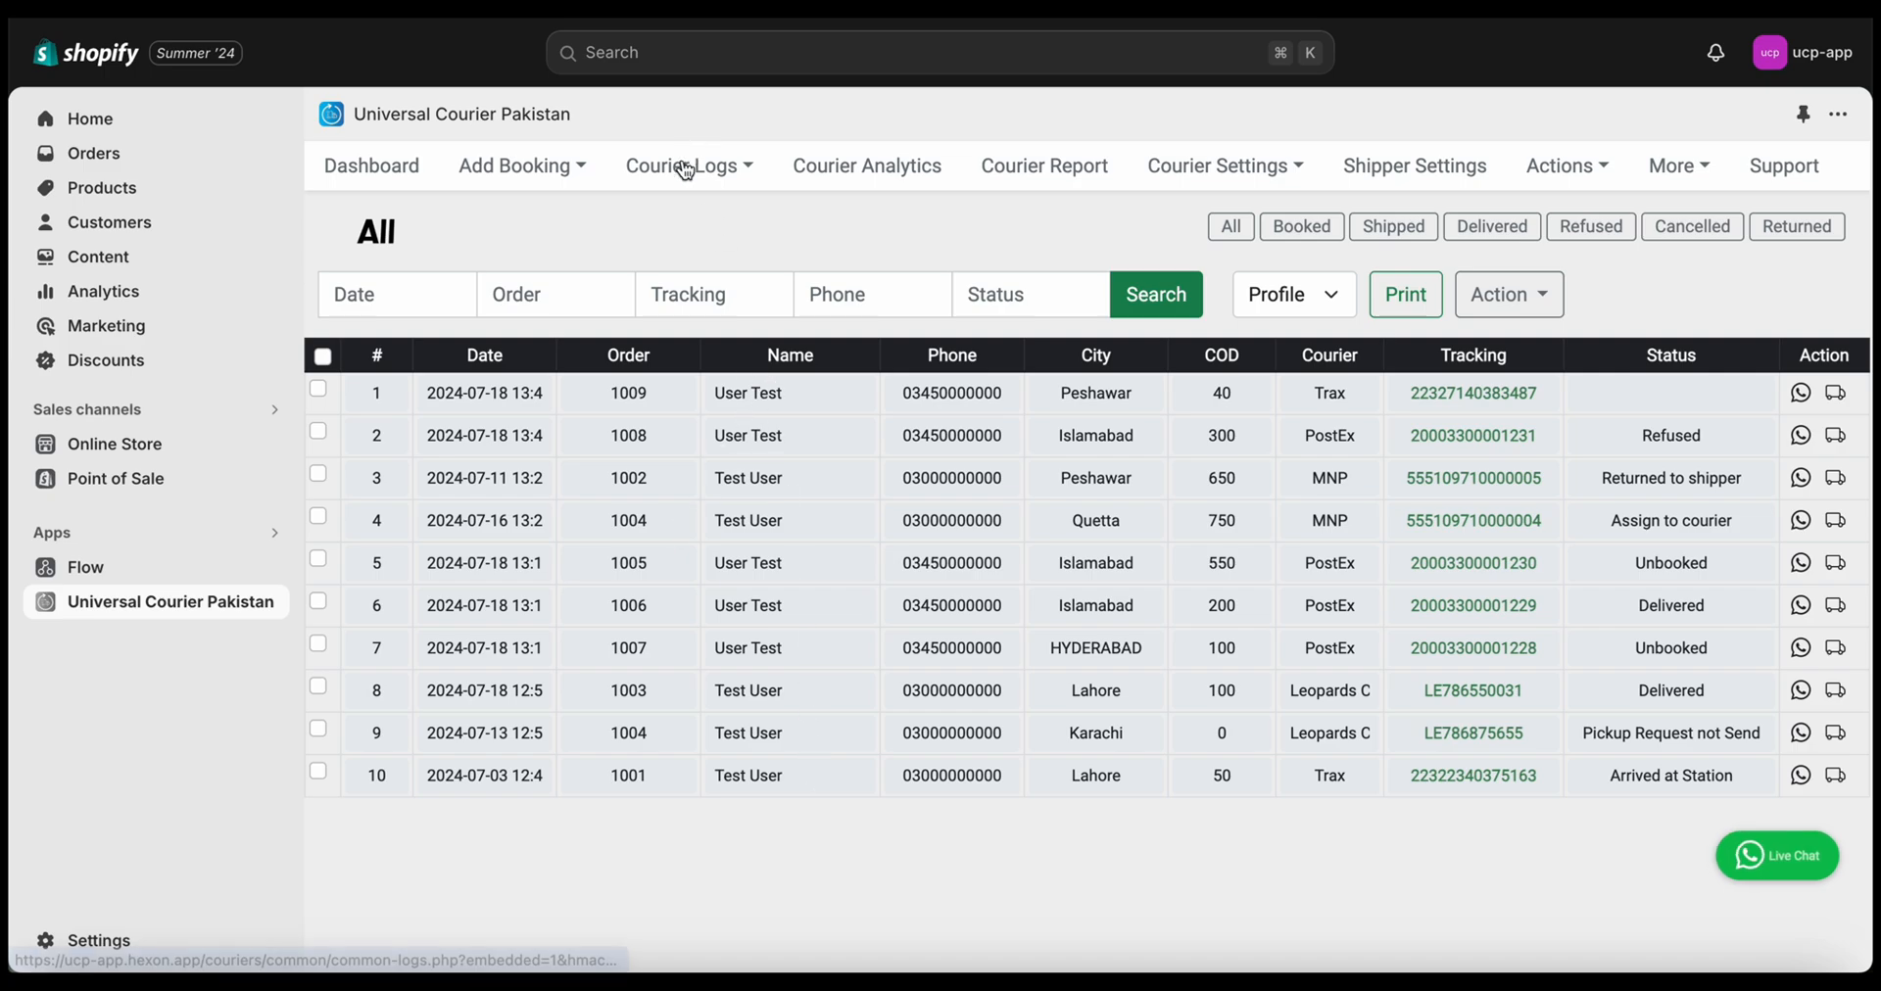
mouse_move(680, 168)
left_click(713, 312)
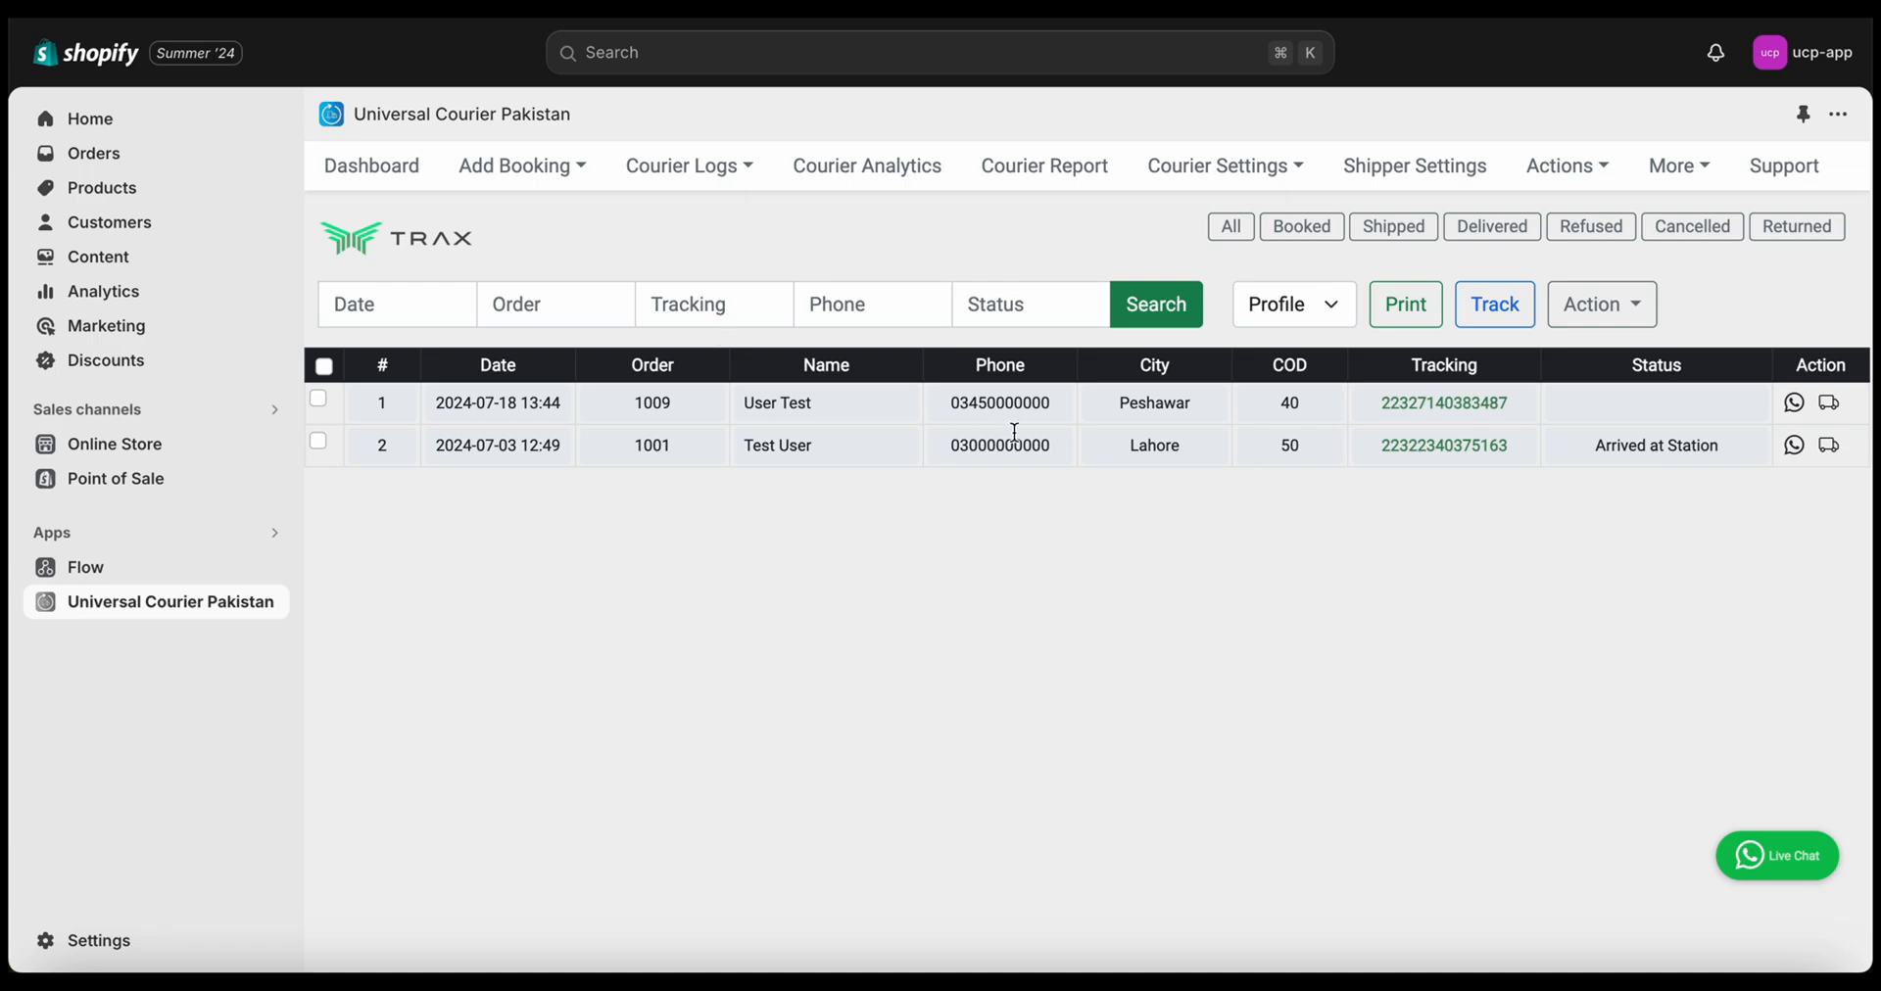
left_click(1462, 406)
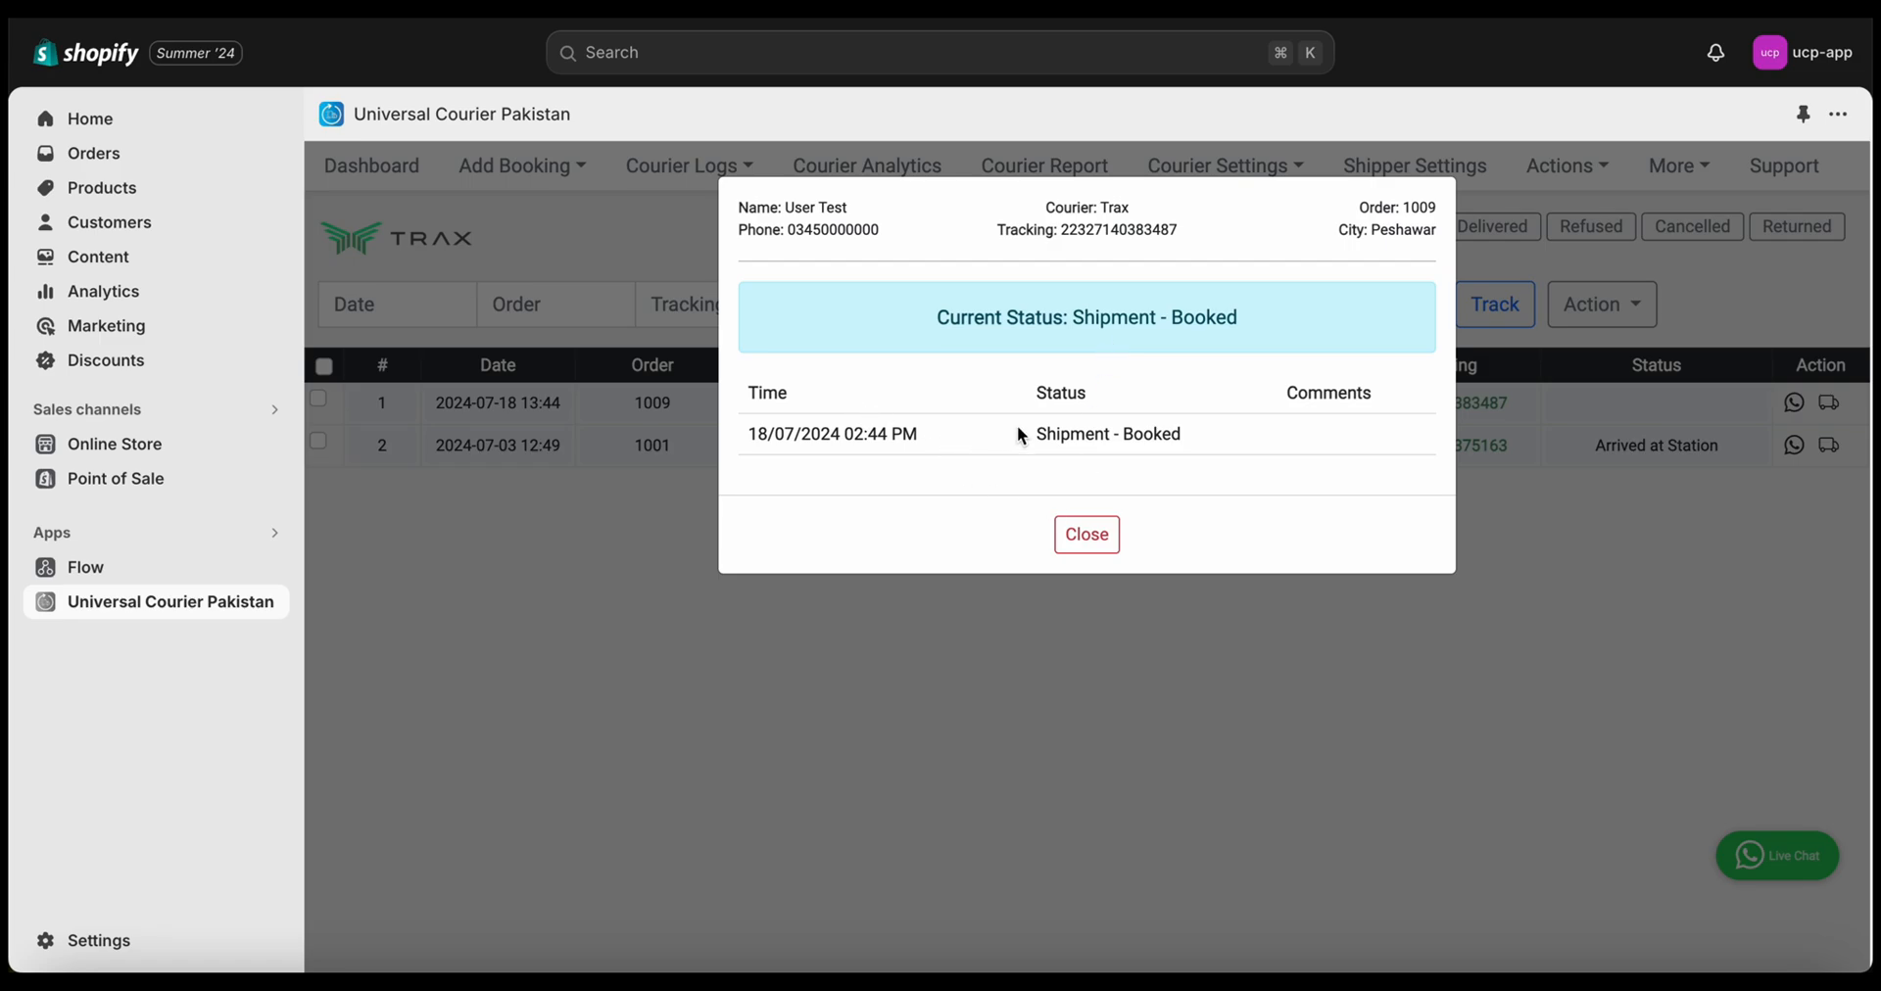
left_click(1103, 536)
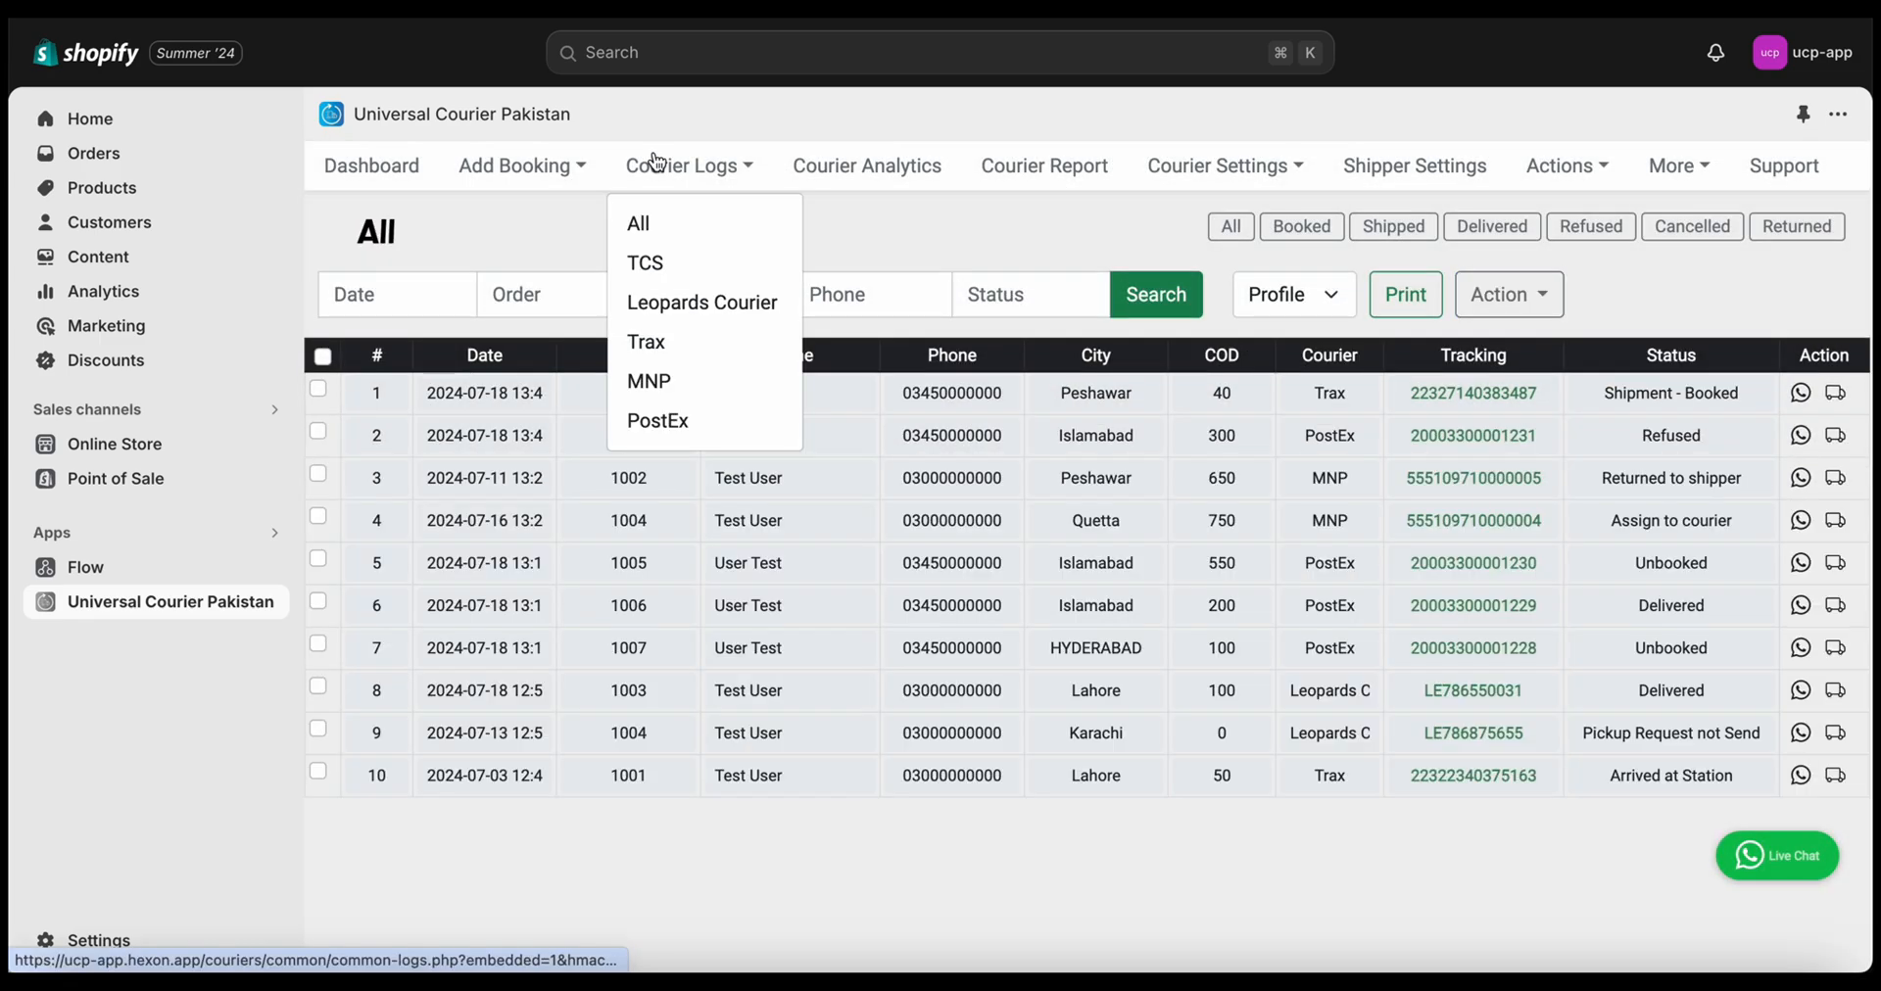
left_click(741, 343)
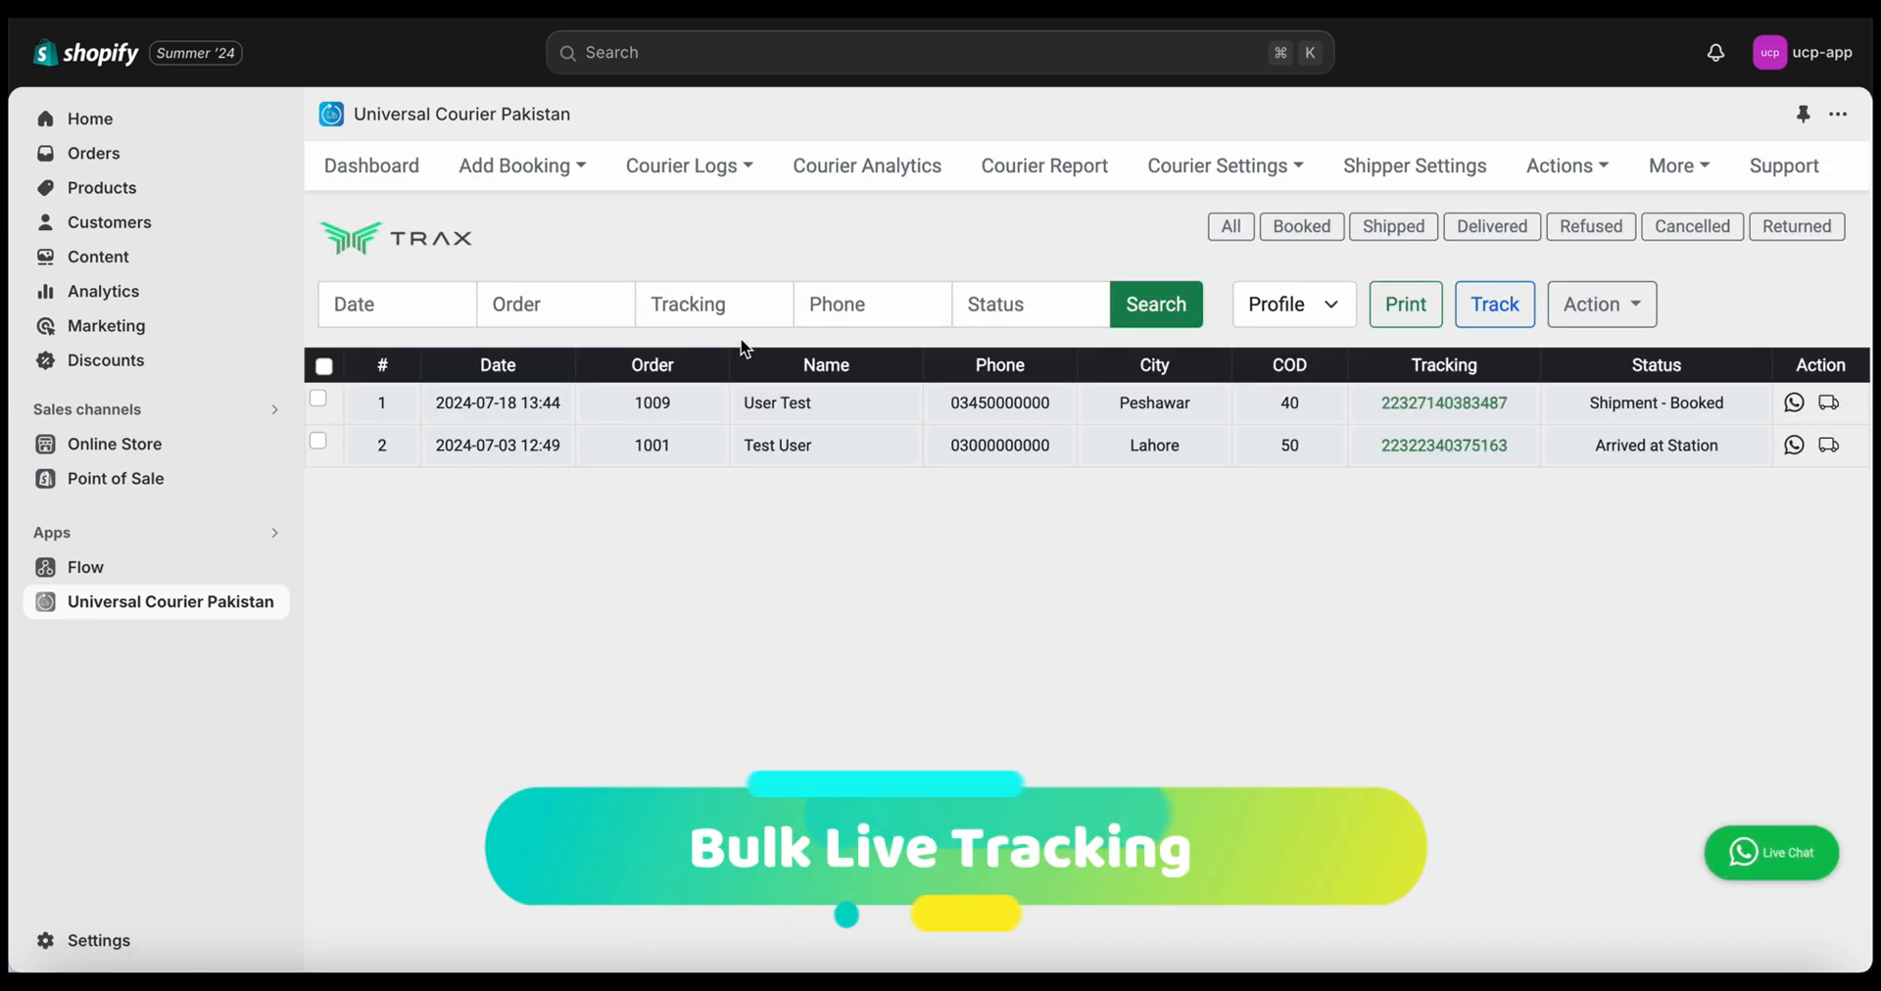
Select both Trax shipments and fetch their live tracking, showing order 1001 Arrived at Station
left_click(323, 369)
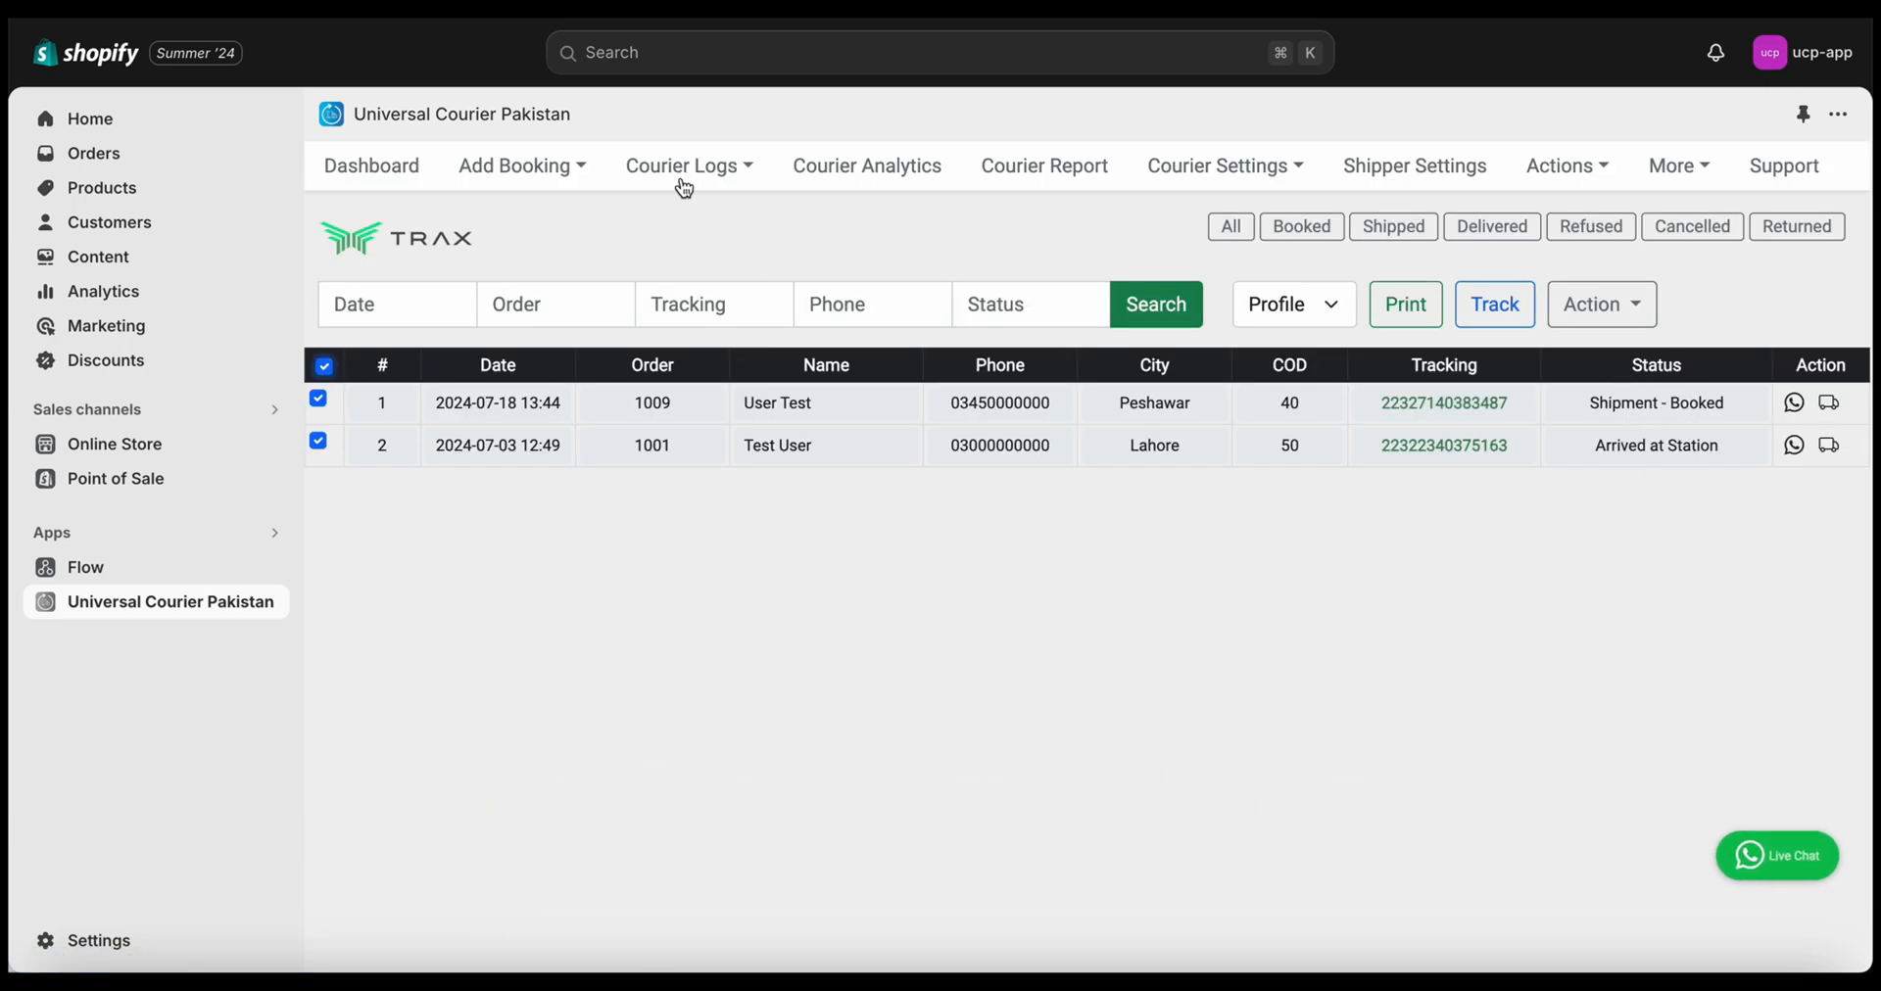
left_click(1512, 321)
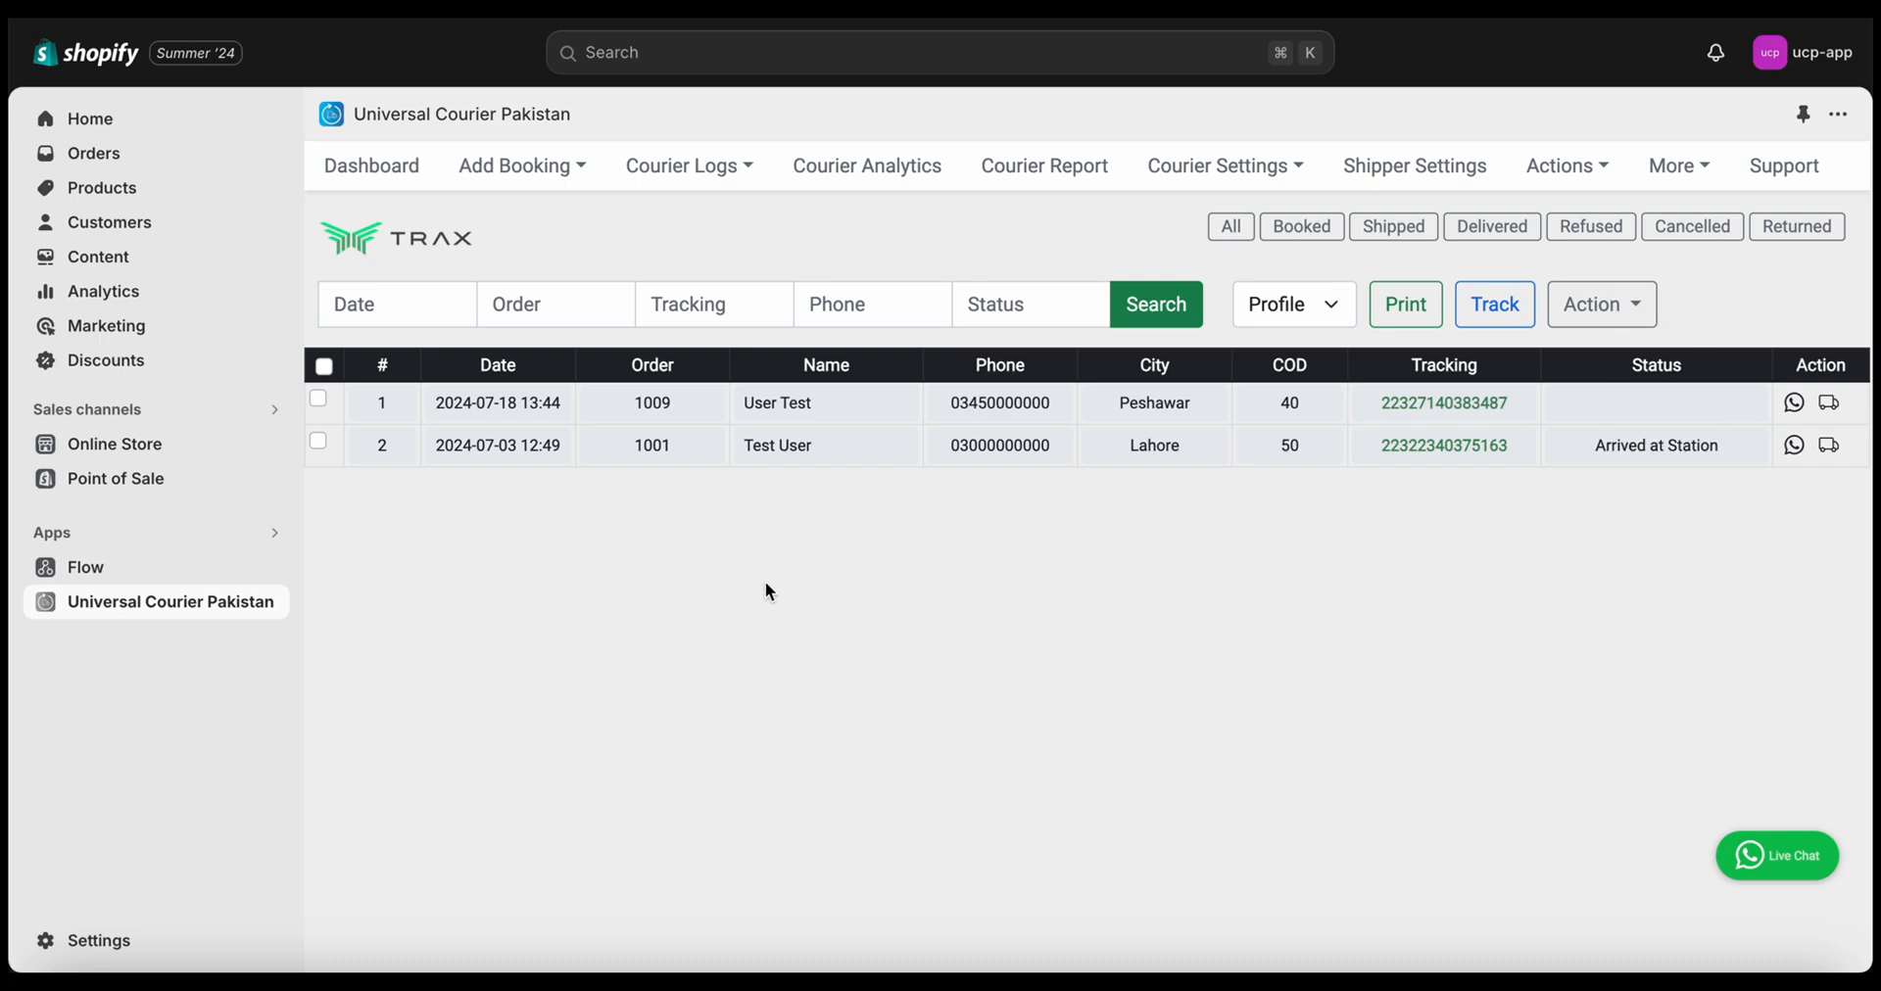
Select Trax orders 1009 and 1001 and choose the Test Shipper sender profile
left_click(317, 398)
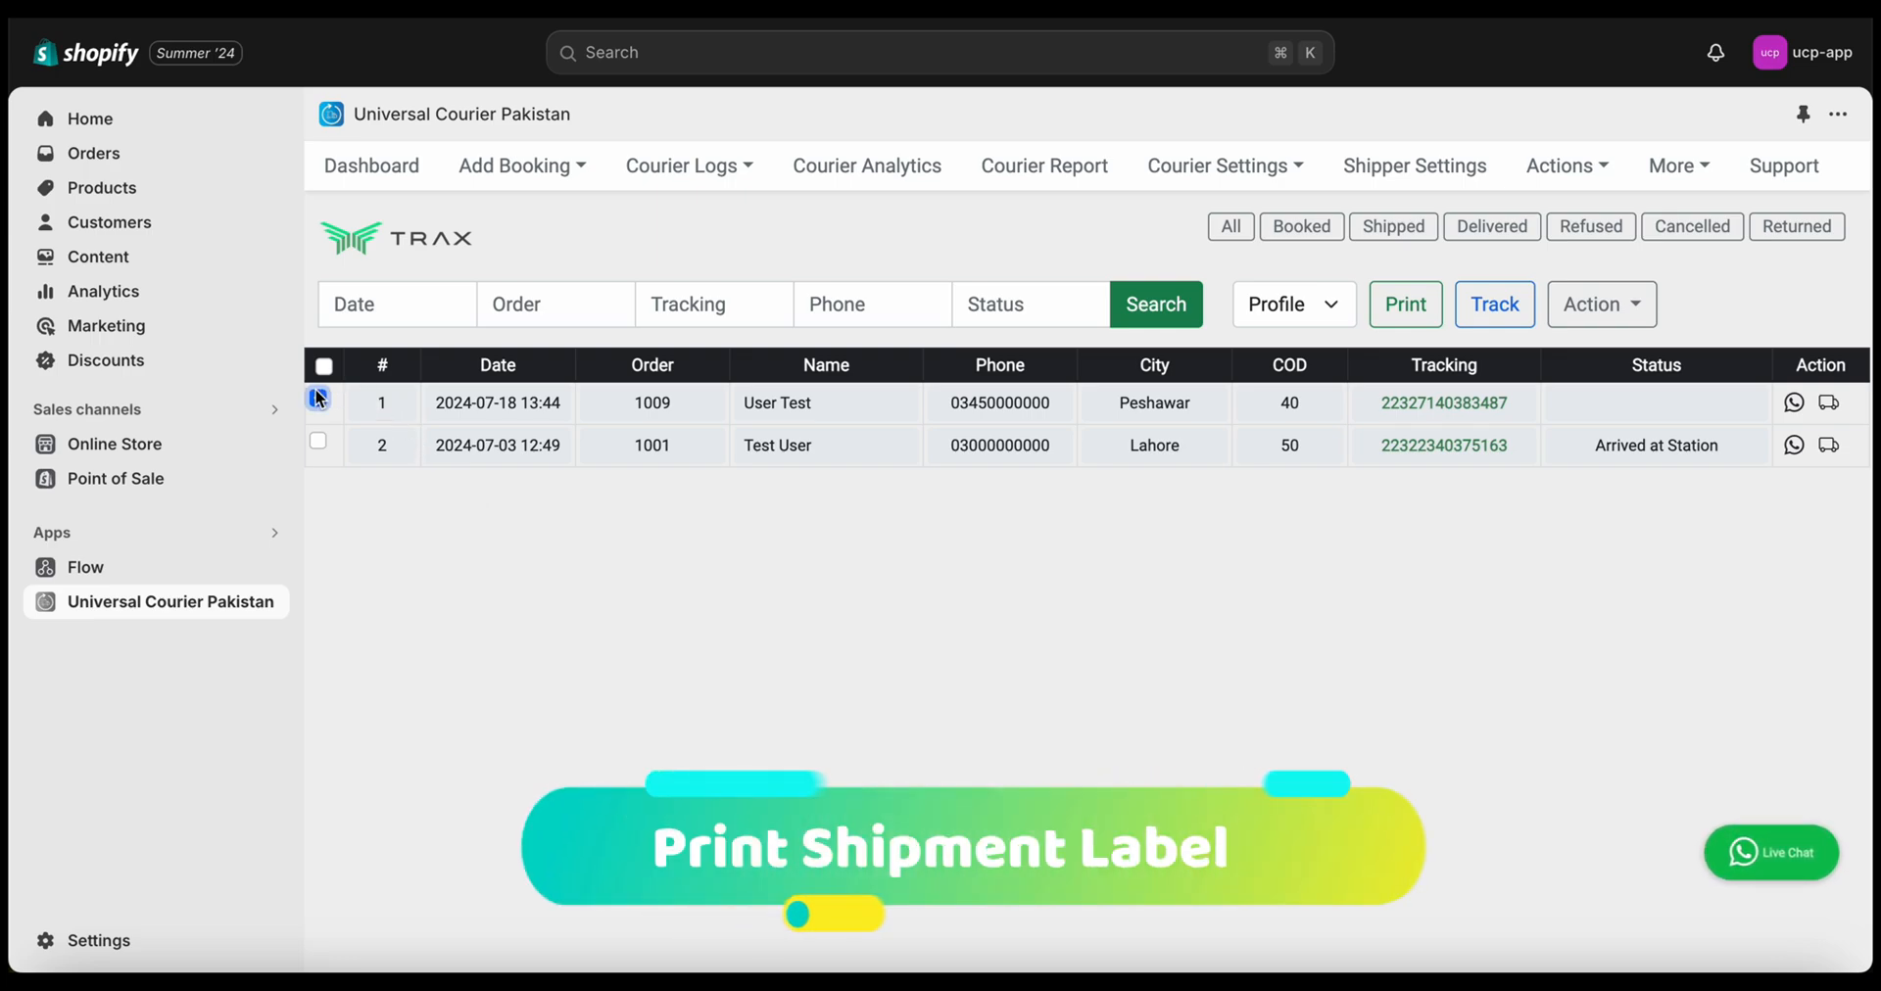
left_click(317, 443)
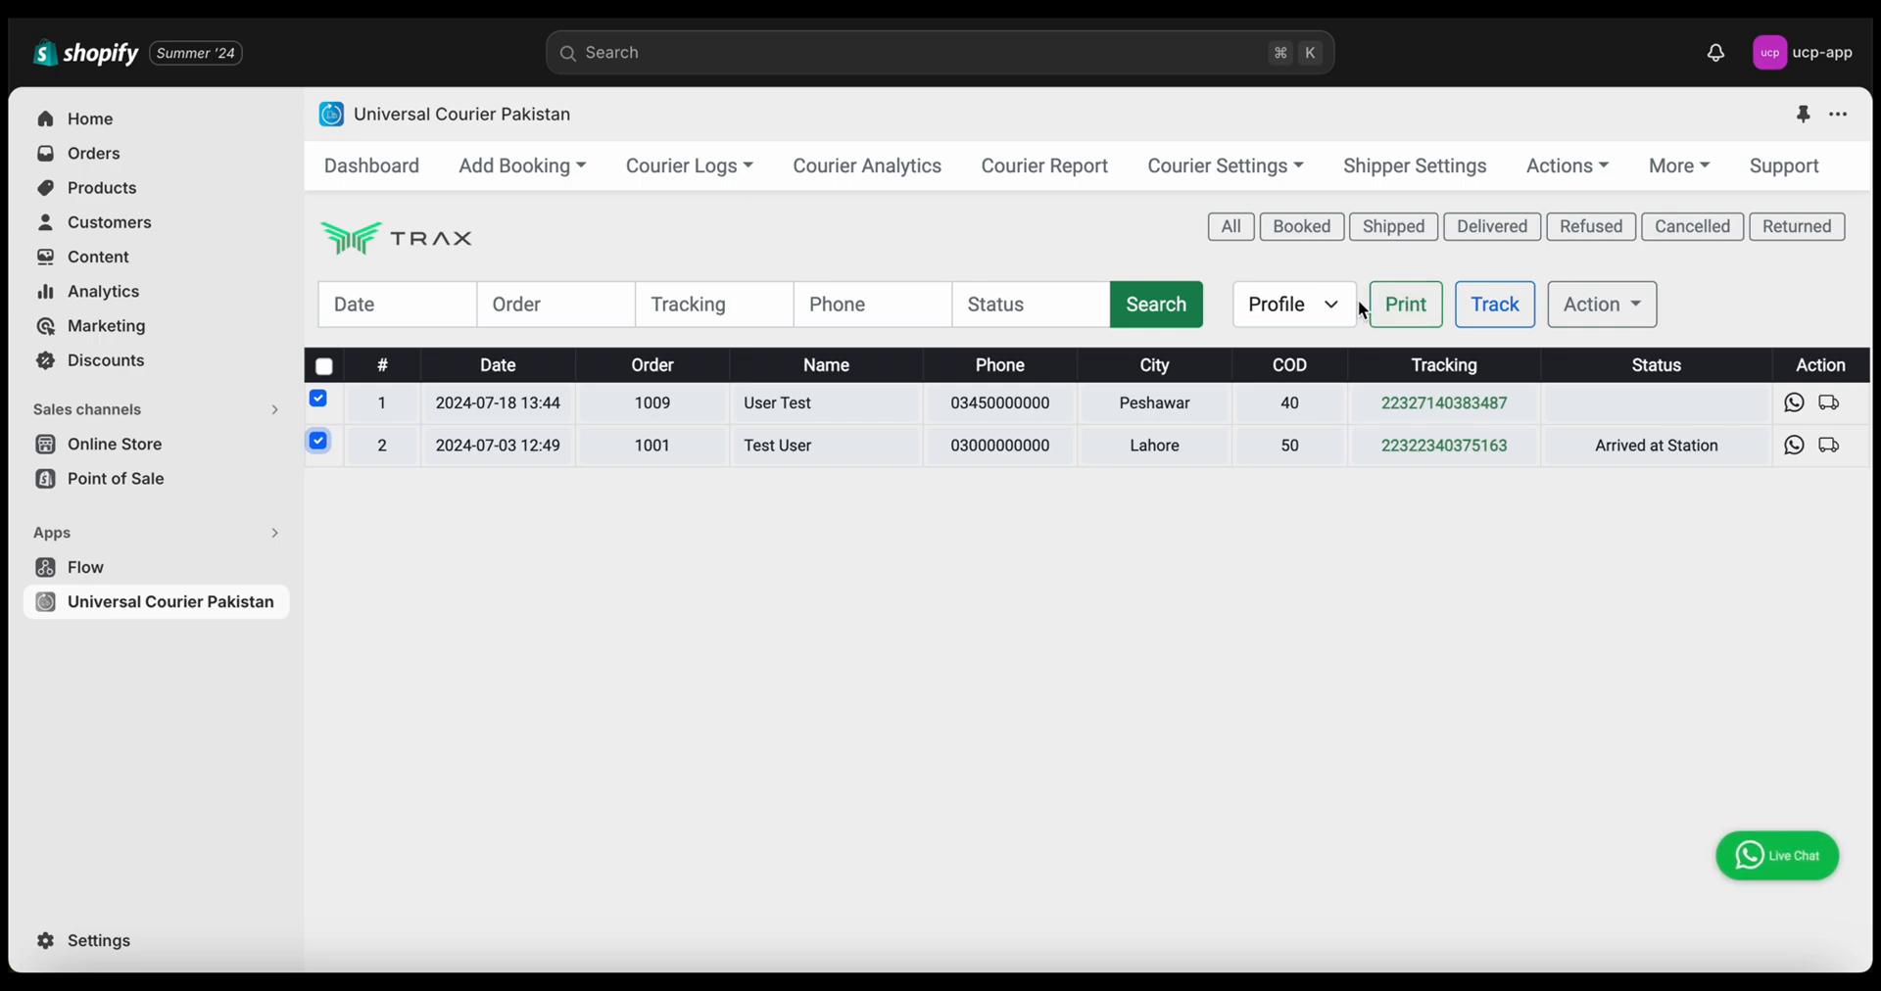
left_click(1332, 304)
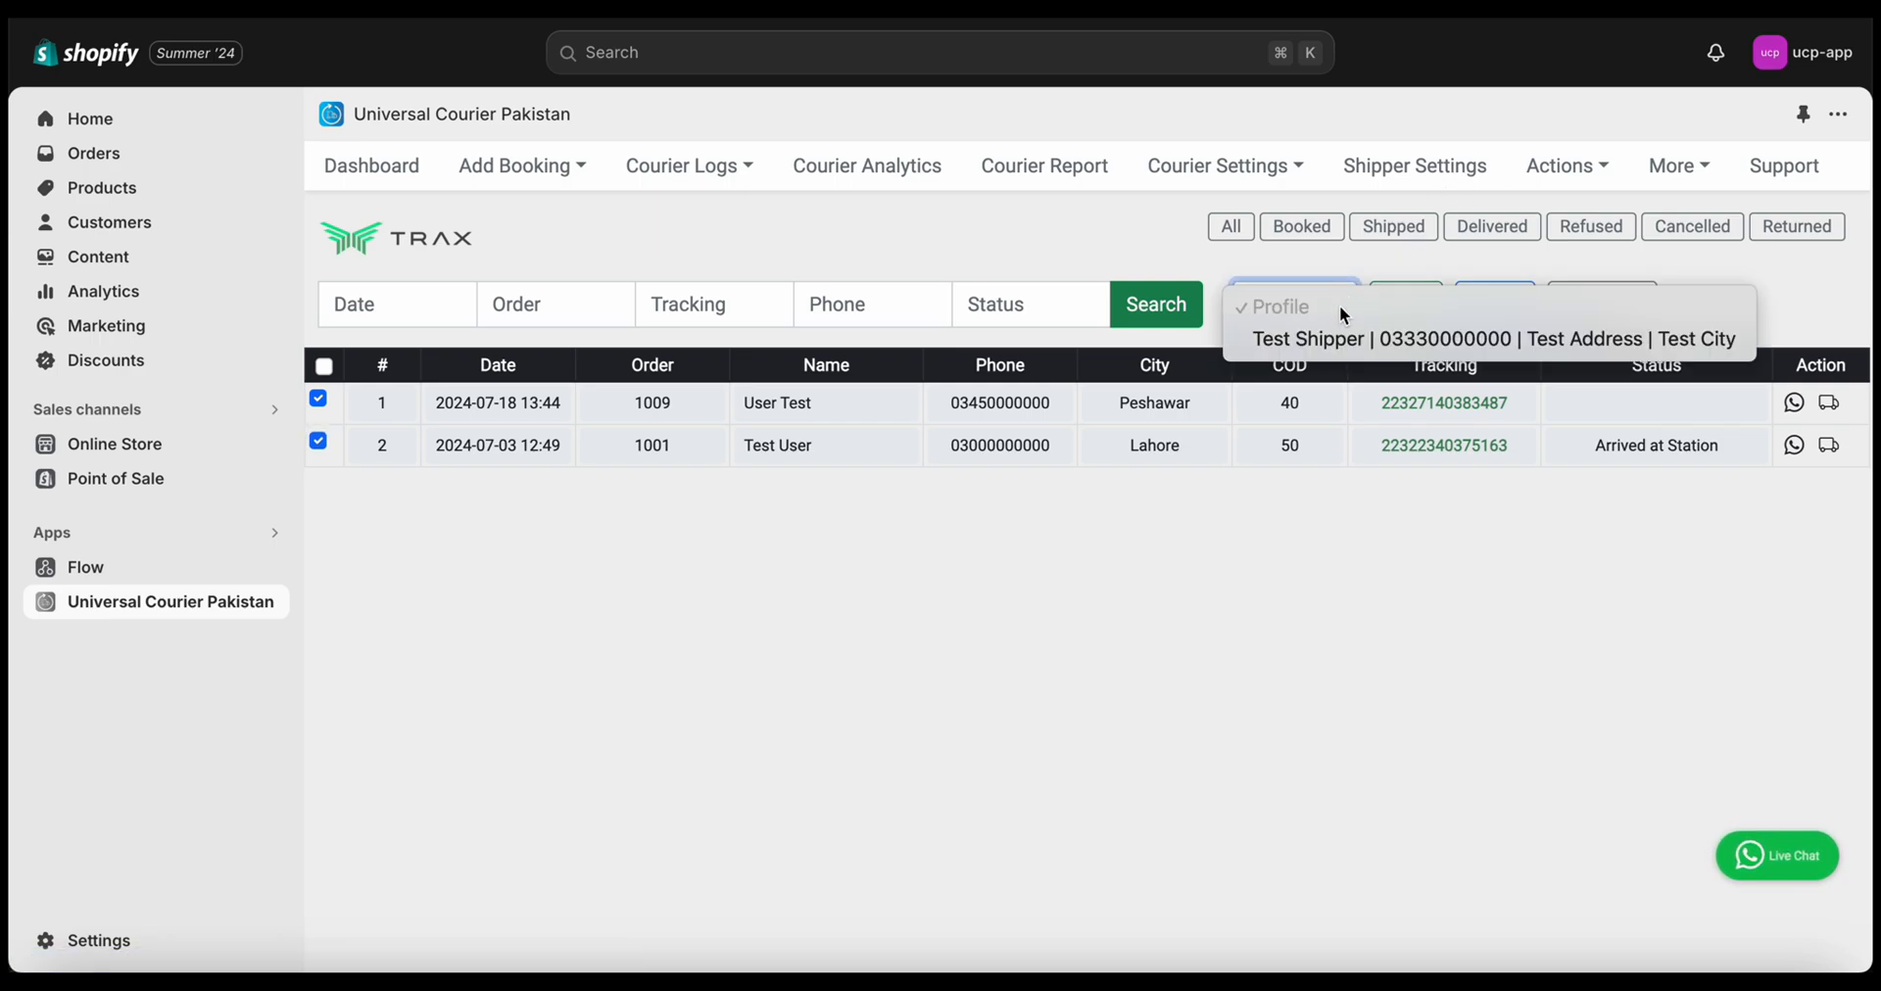
left_click(1341, 343)
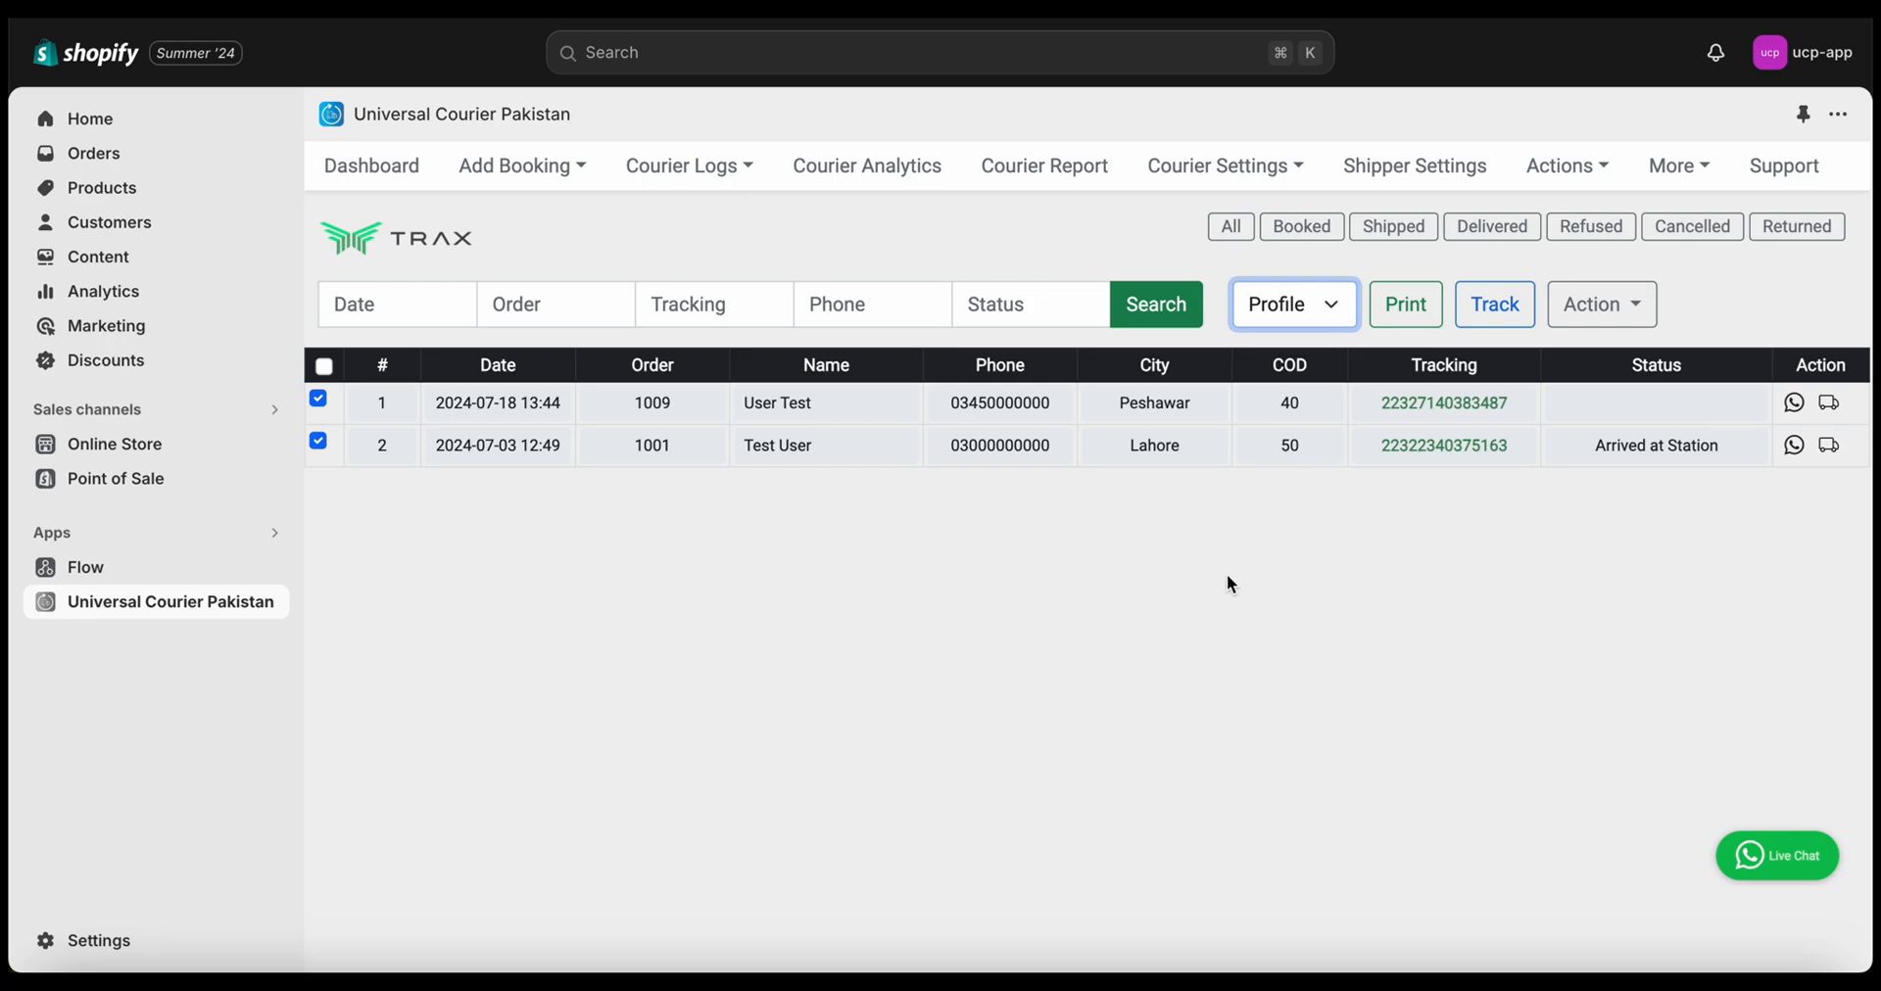
Generate the shipping labels, skip the print dialog, review them, and close the labels page
left_click(1423, 313)
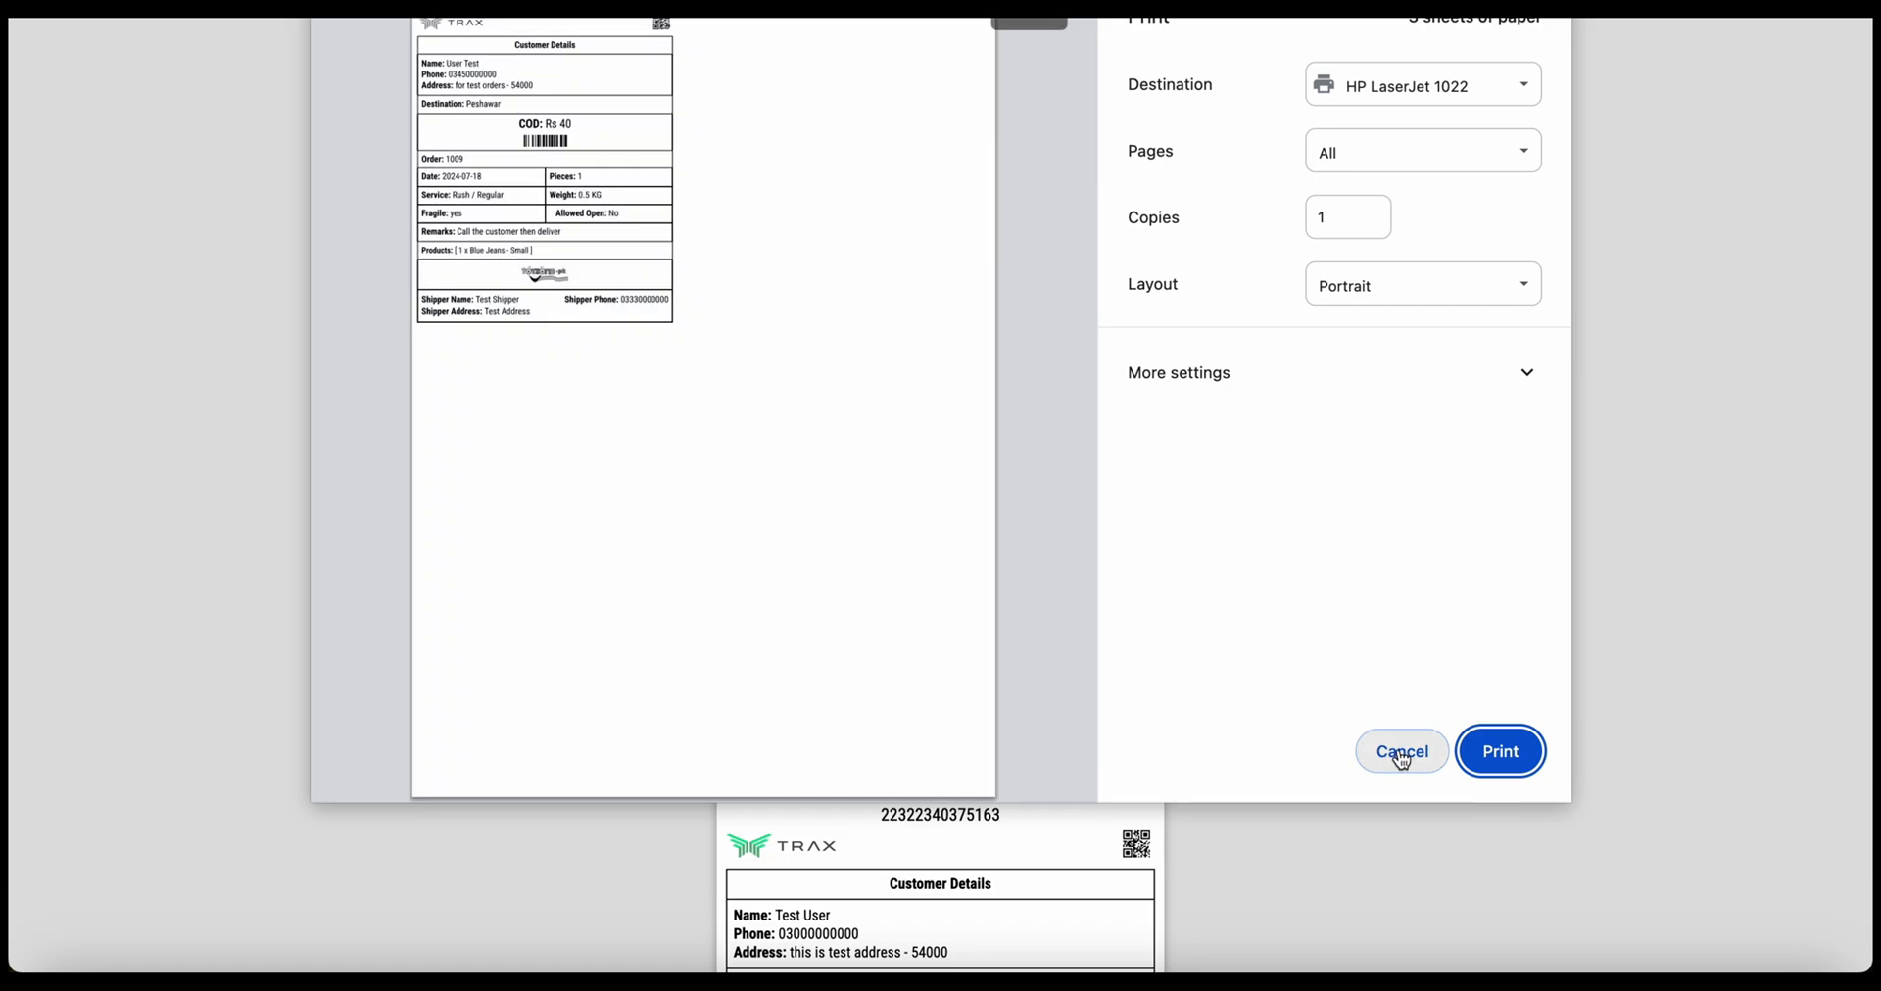
left_click(1401, 752)
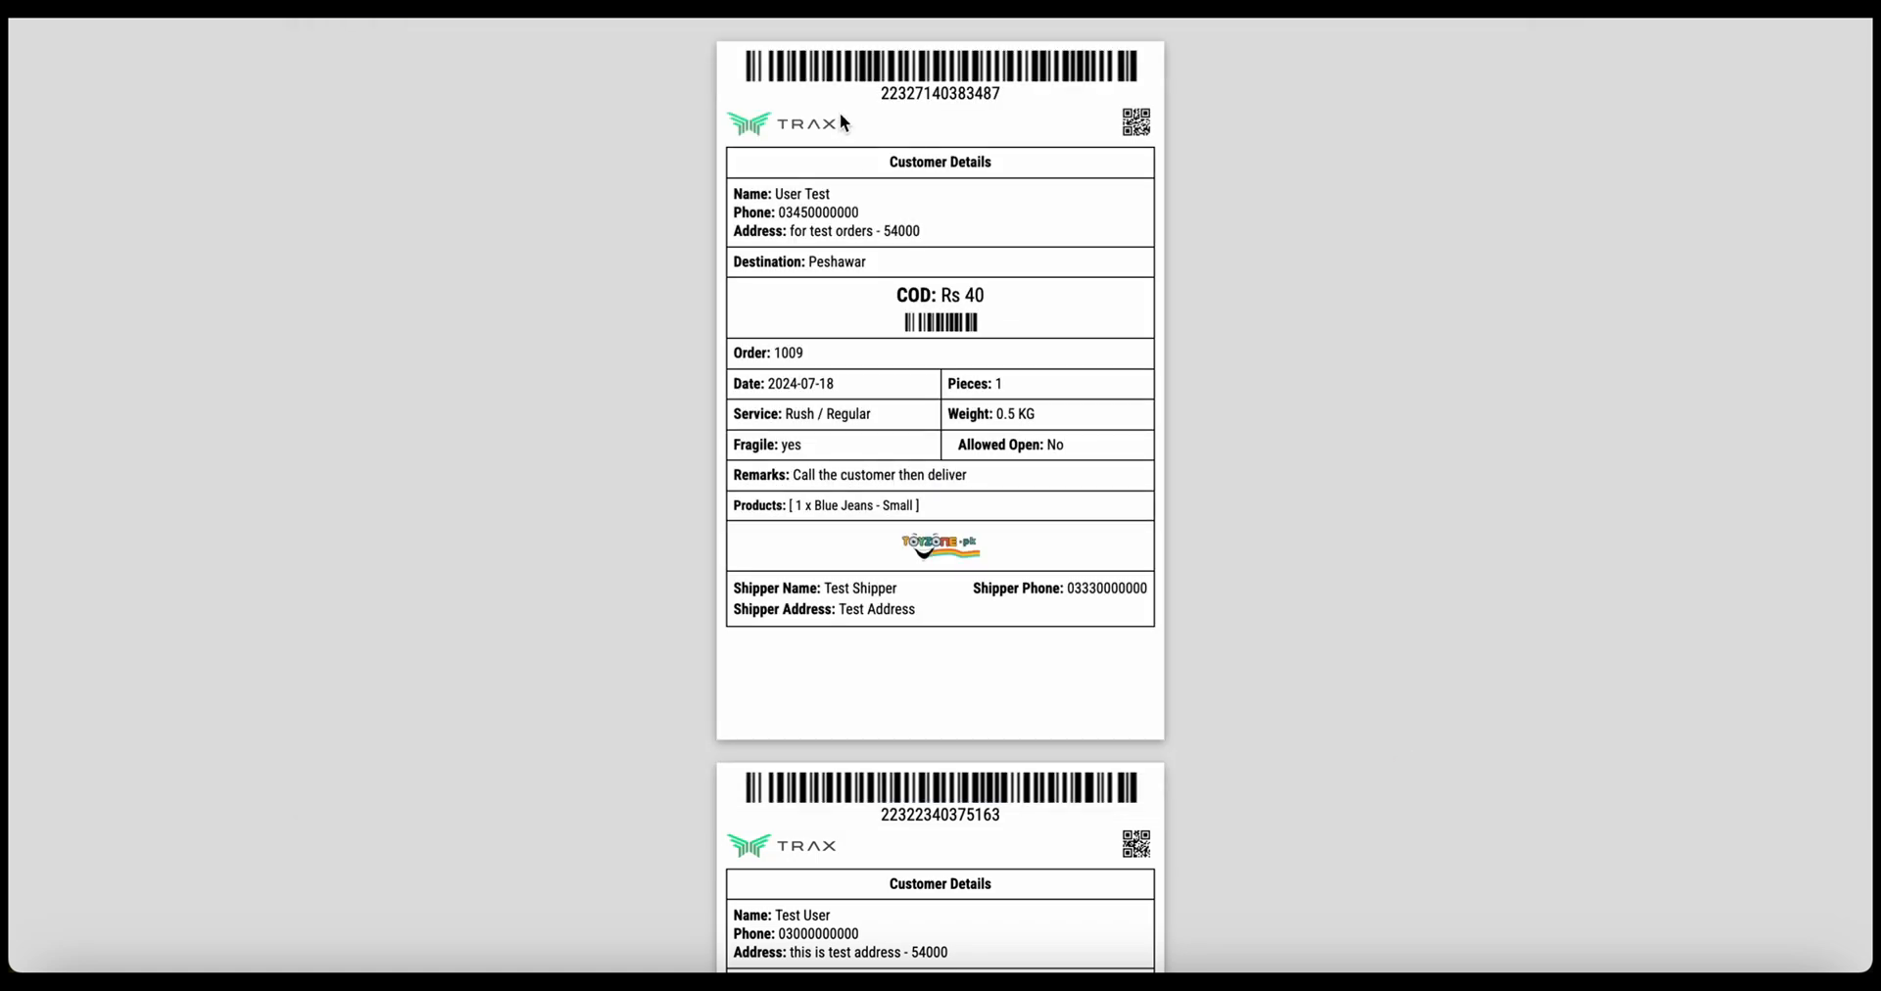
scroll(907, 668, "down", 5)
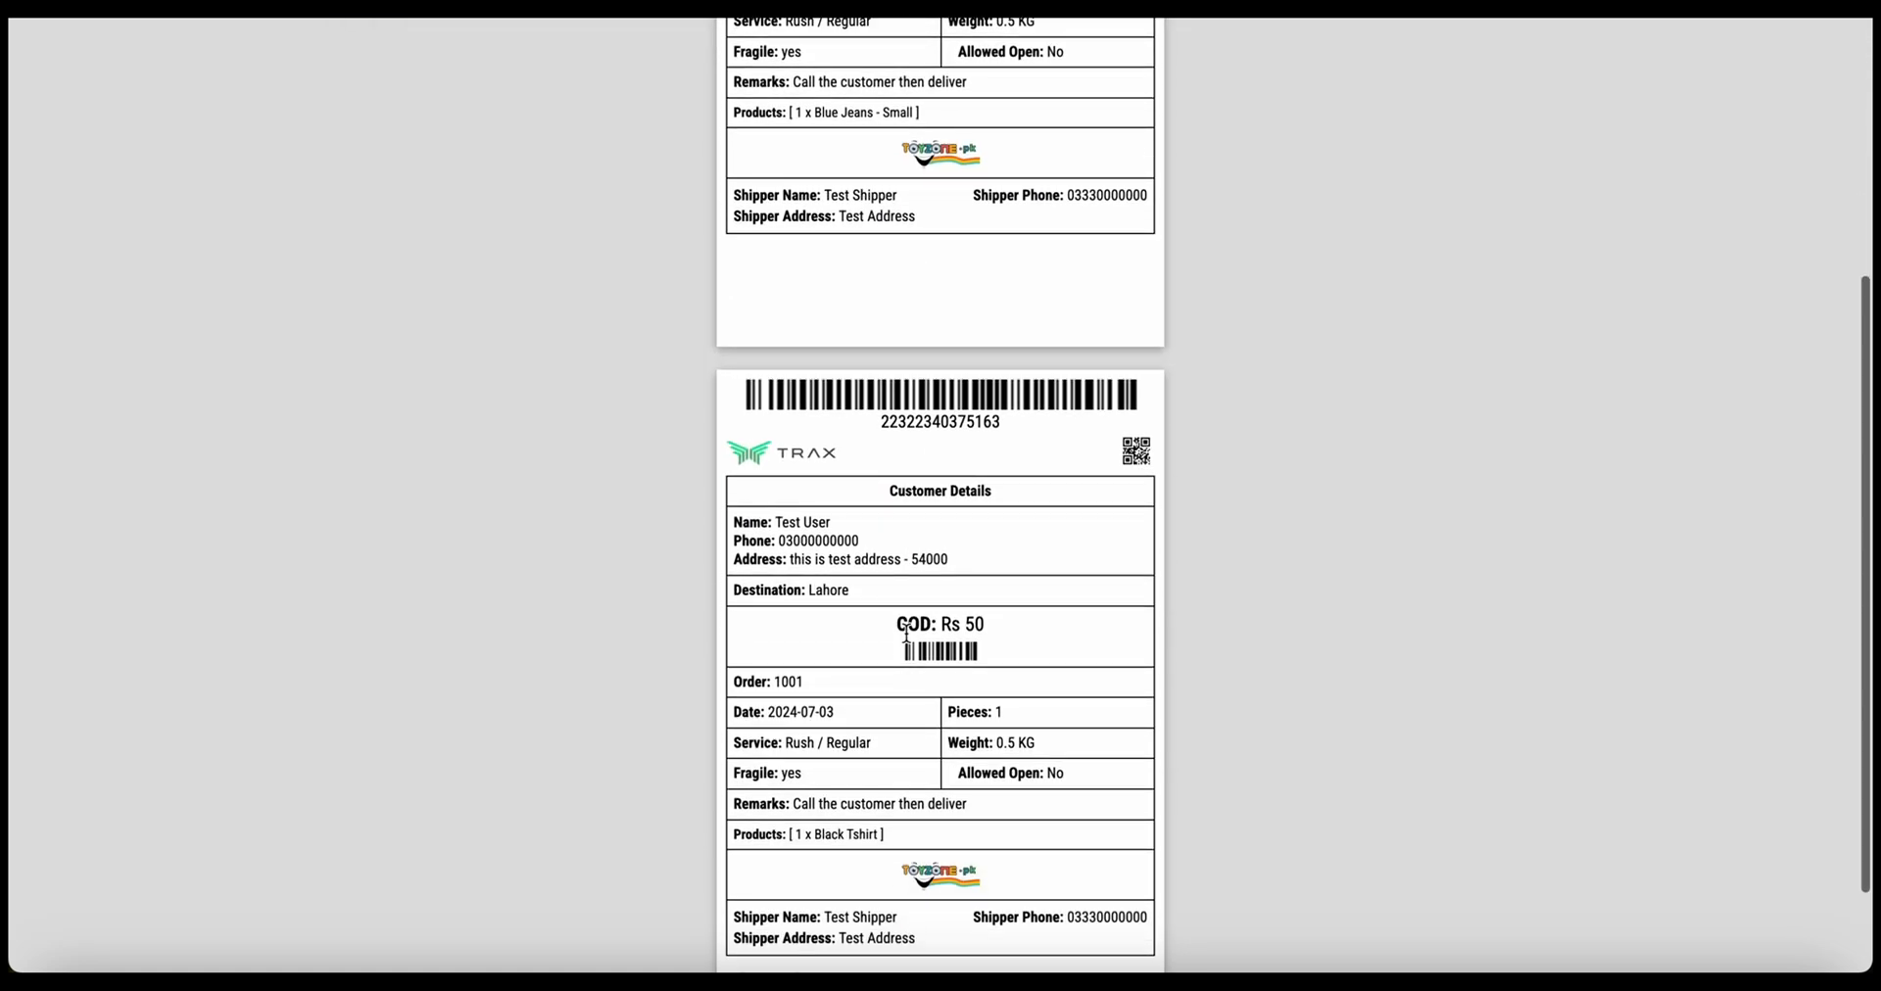
scroll(905, 637, "up", 7)
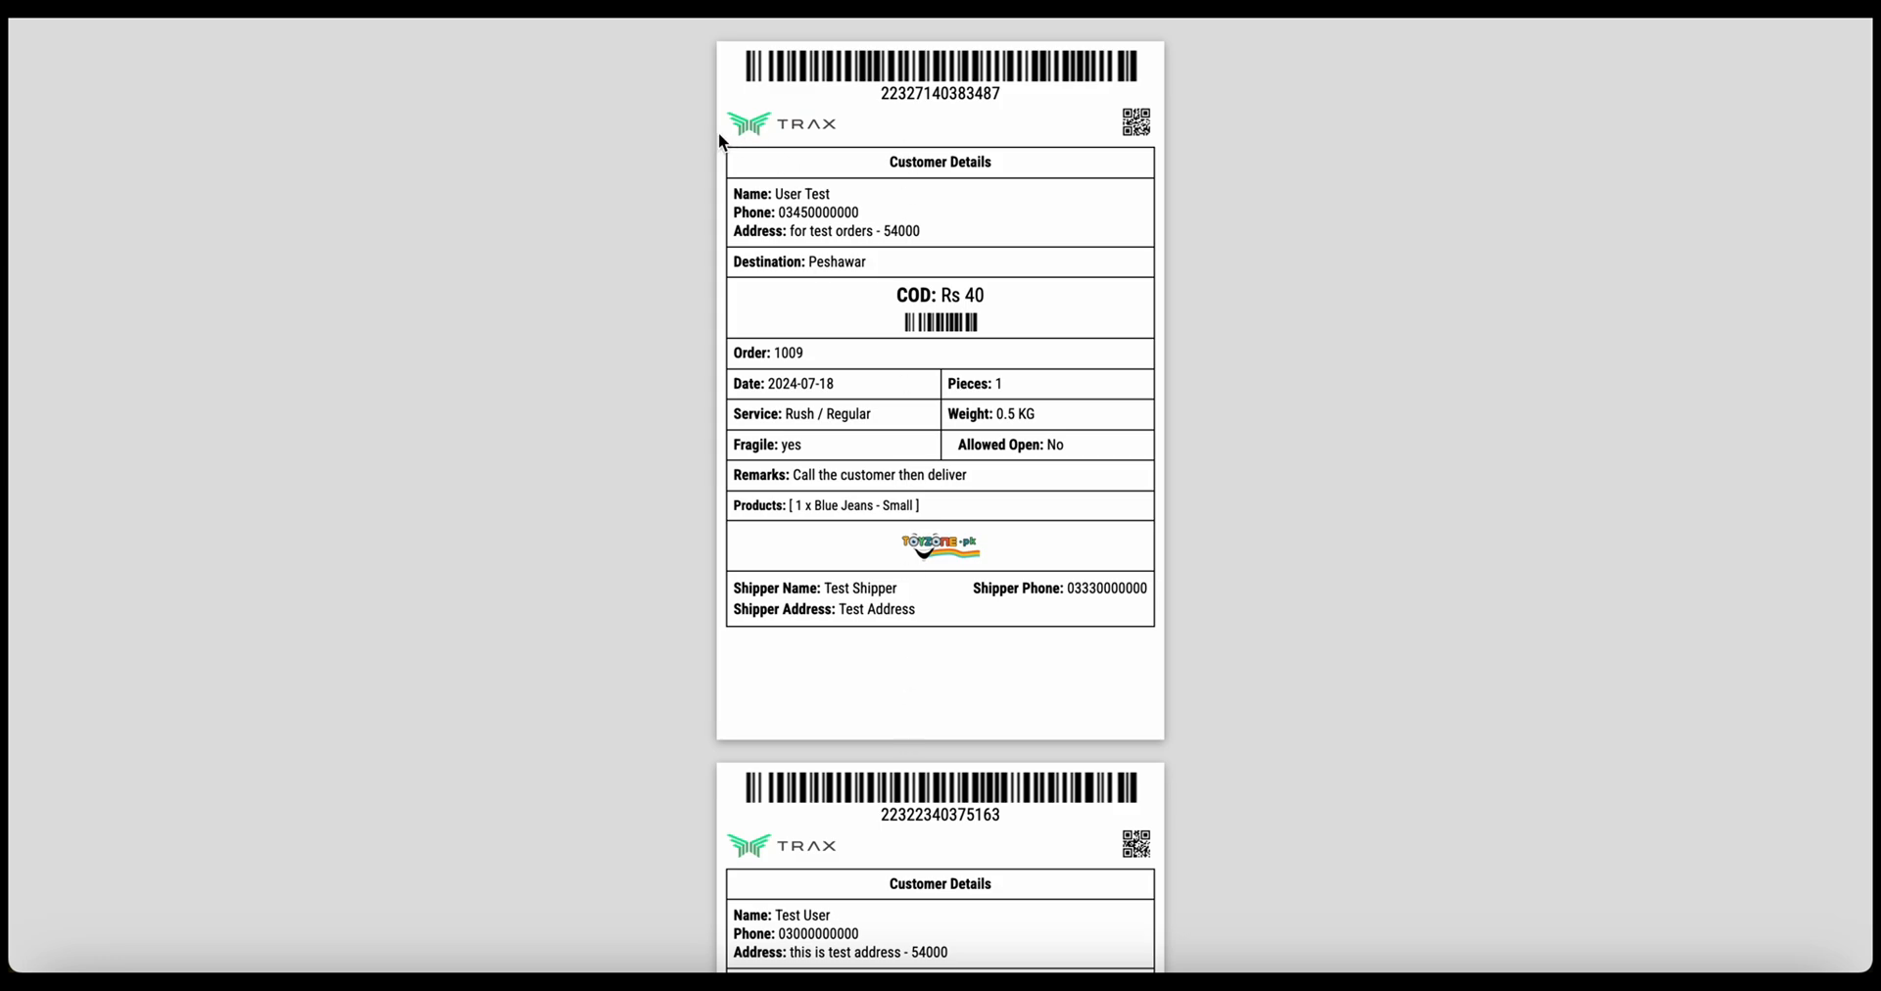
key("super+w")
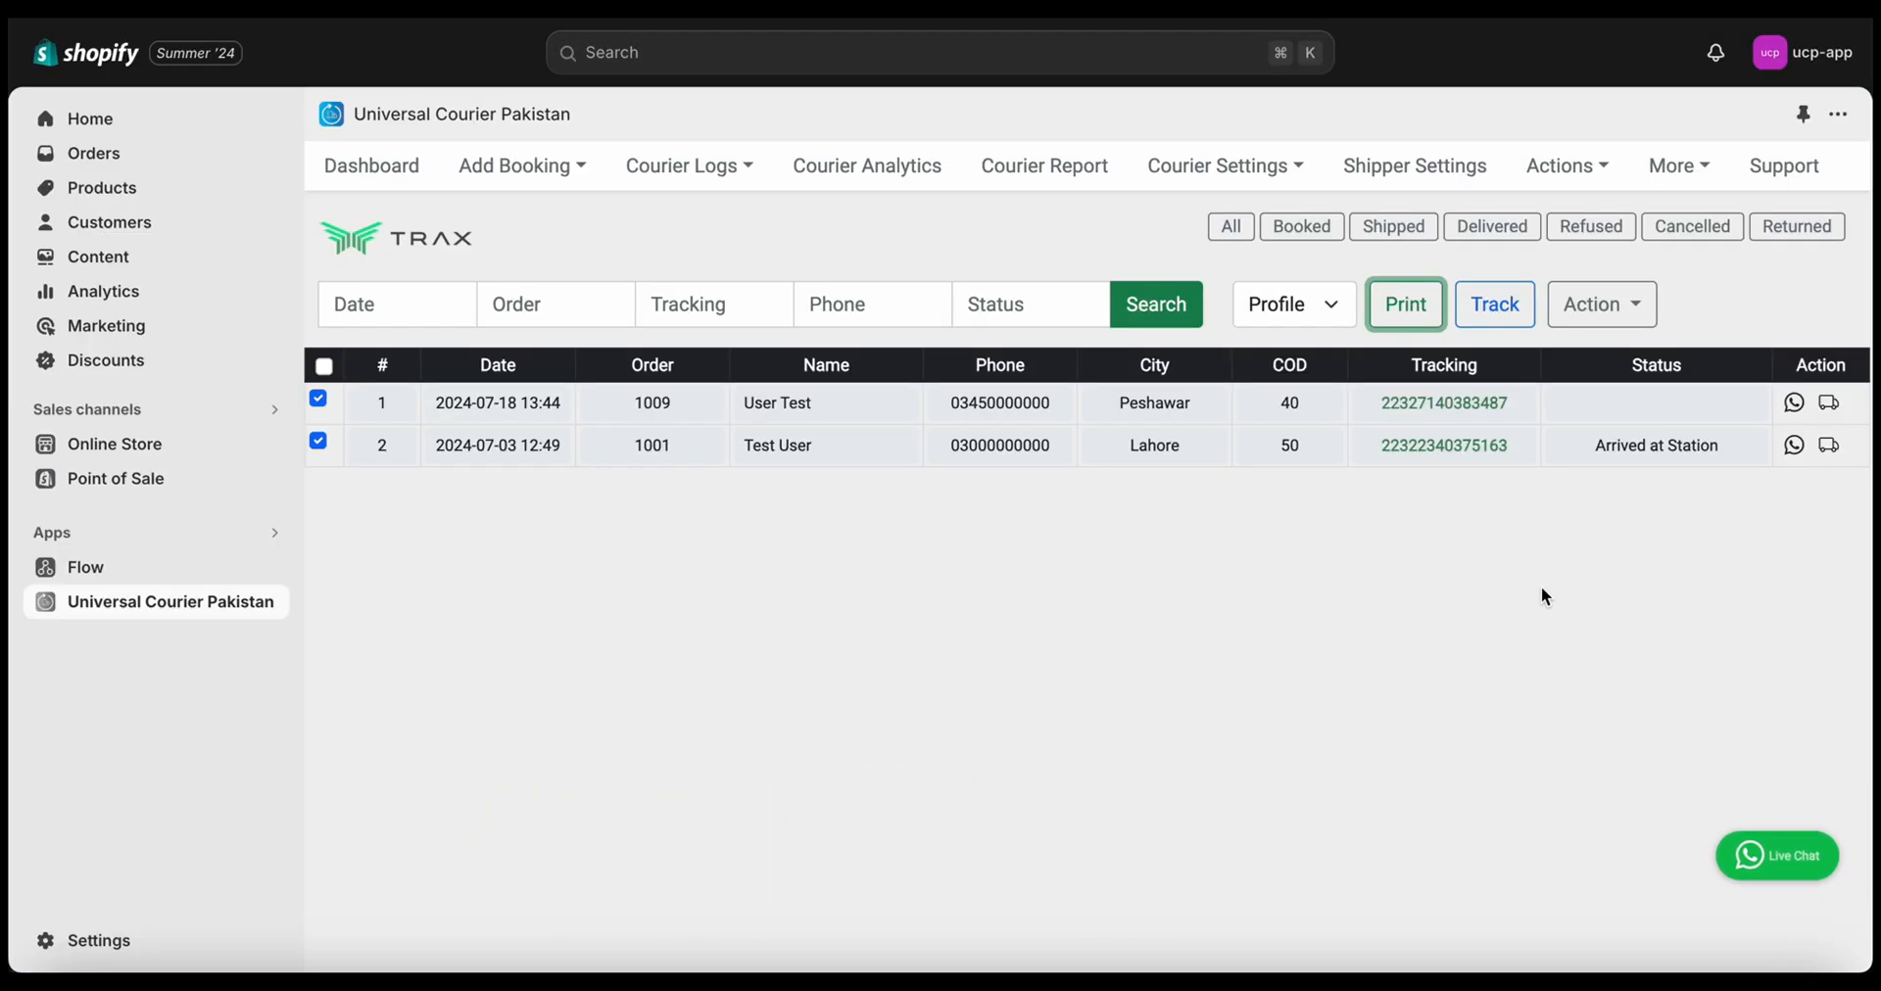
Bring up order 1001's prefilled WhatsApp tracking message past the unregistered-number alert and select it
left_click(1796, 447)
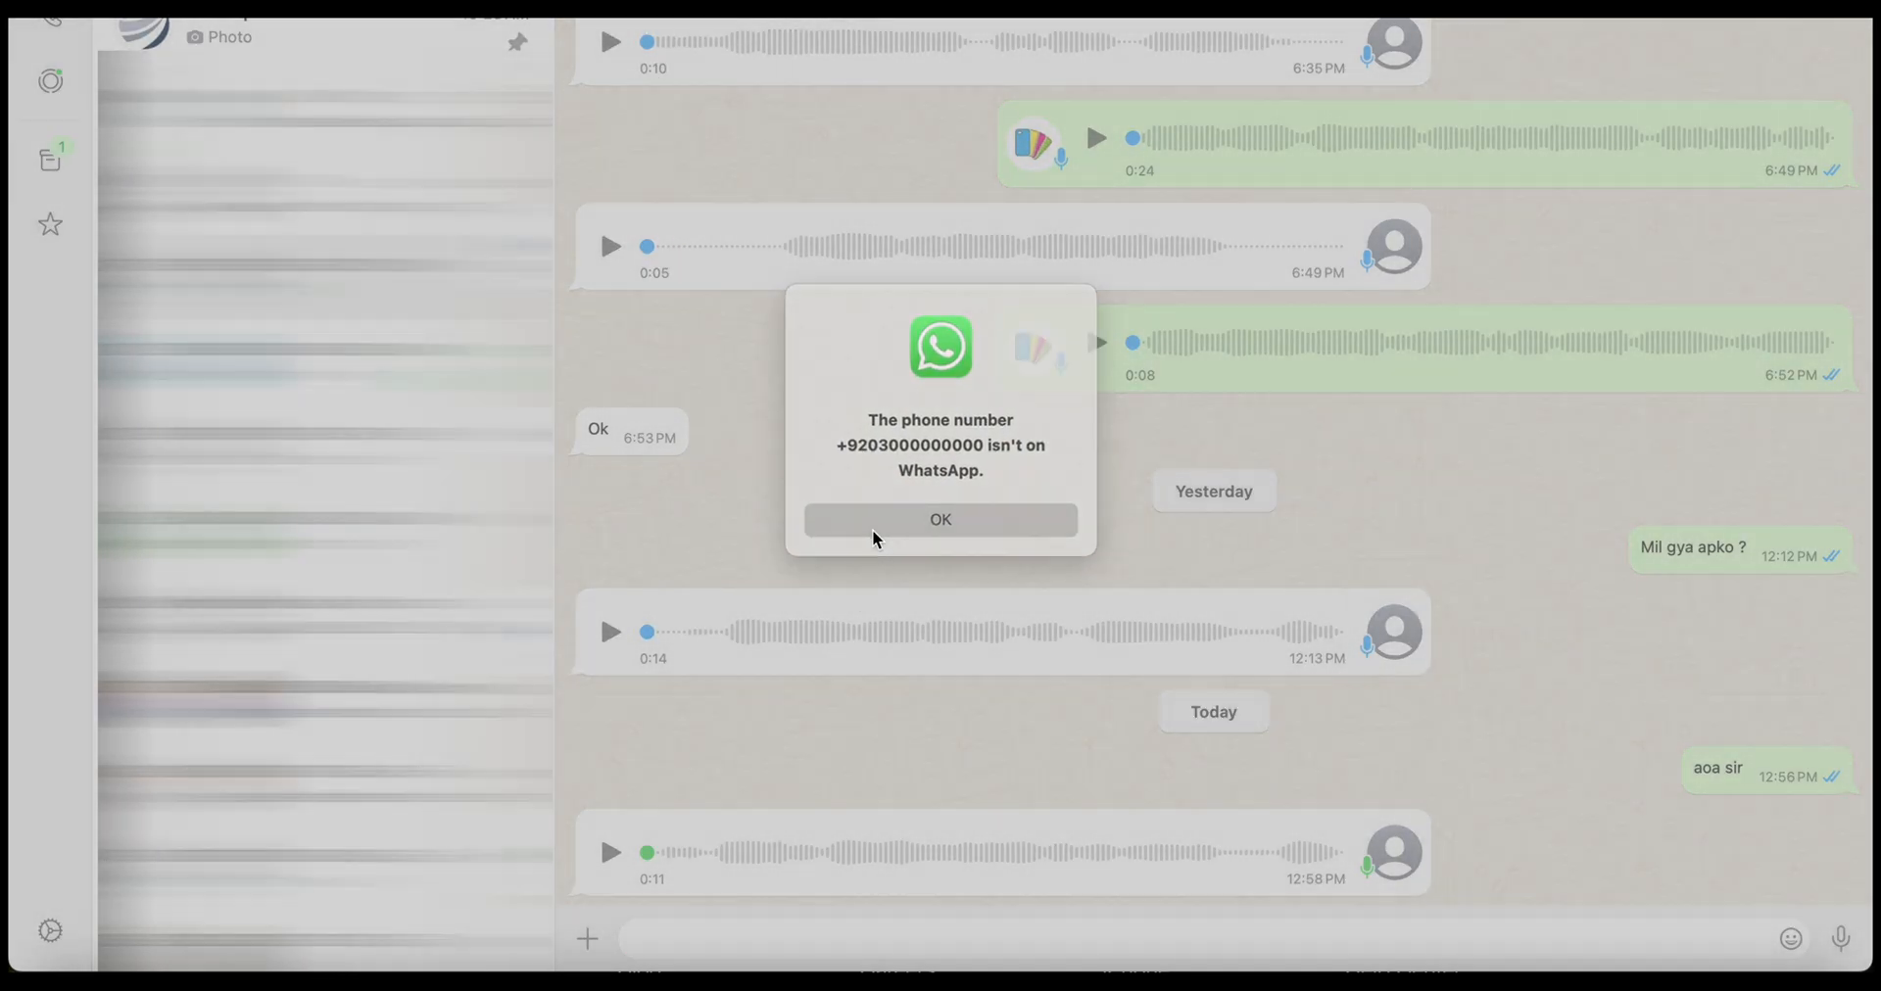
left_click(873, 529)
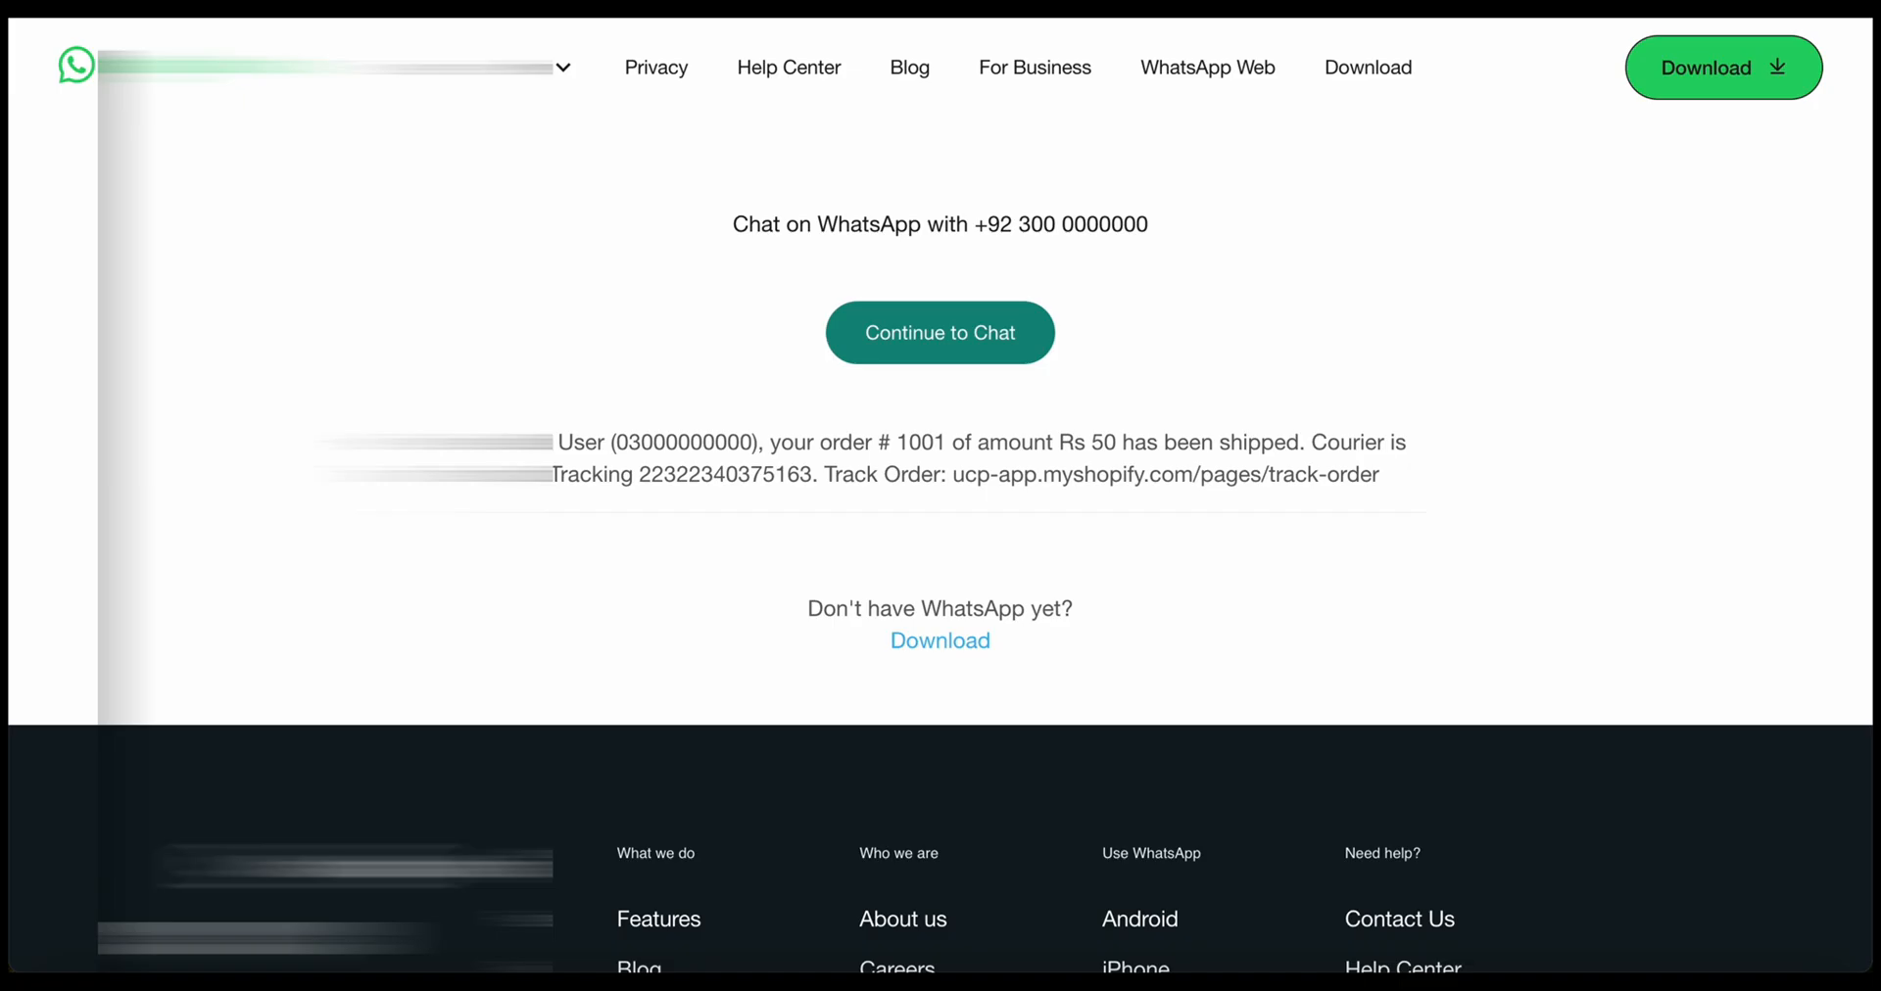
triple_click(903, 476)
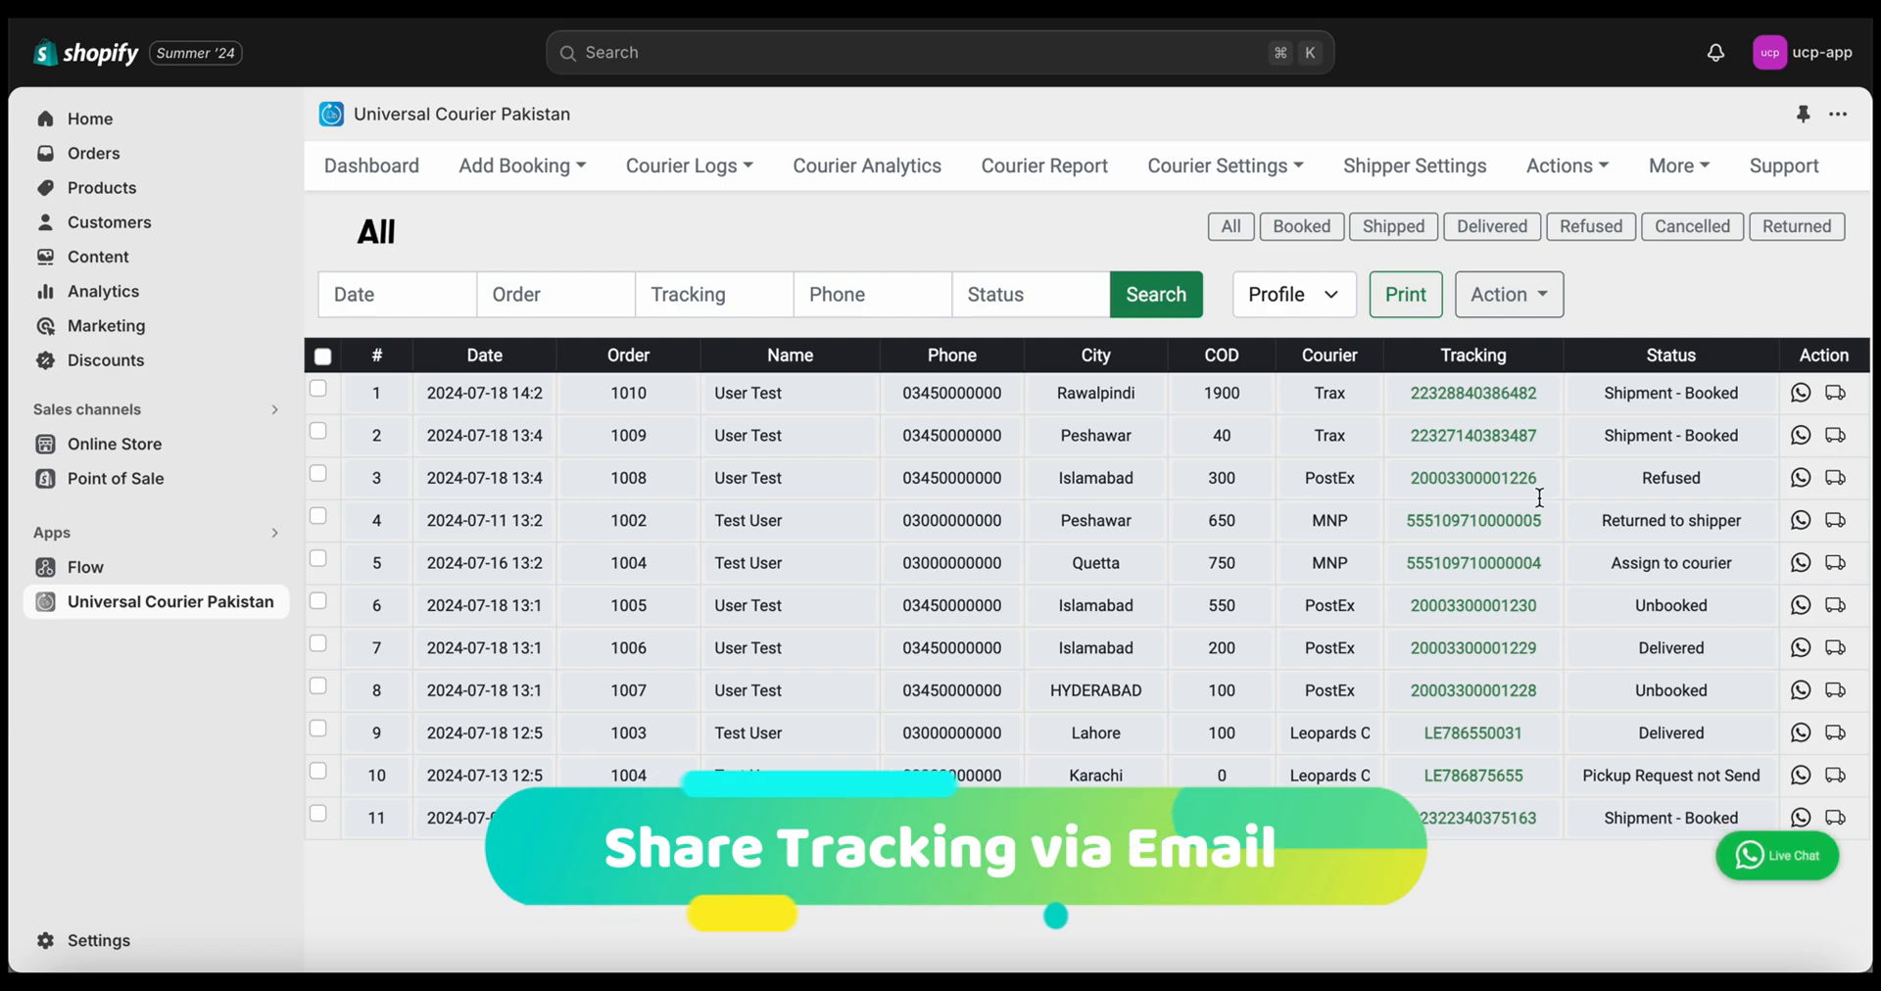
Look over the store's Notifications settings, then close Settings back to Universal Courier Pakistan
left_click(115, 939)
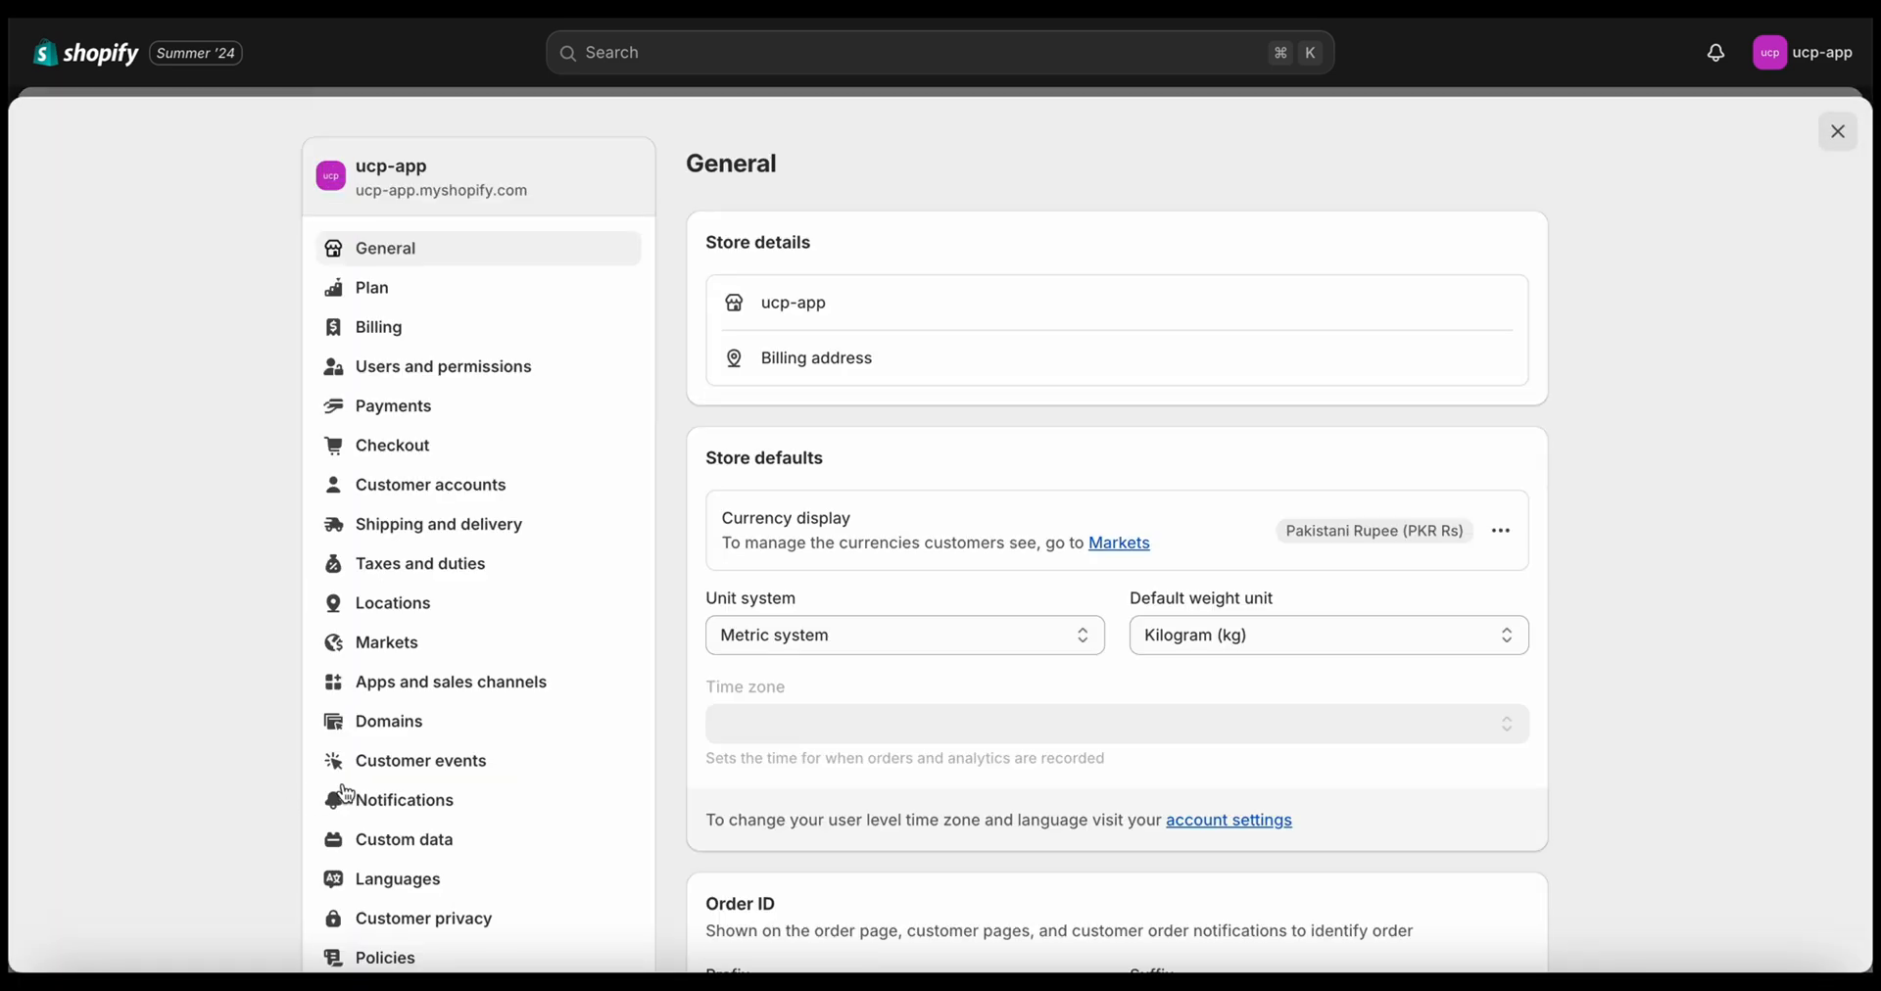
scroll(346, 794, "down", 2)
left_click(369, 676)
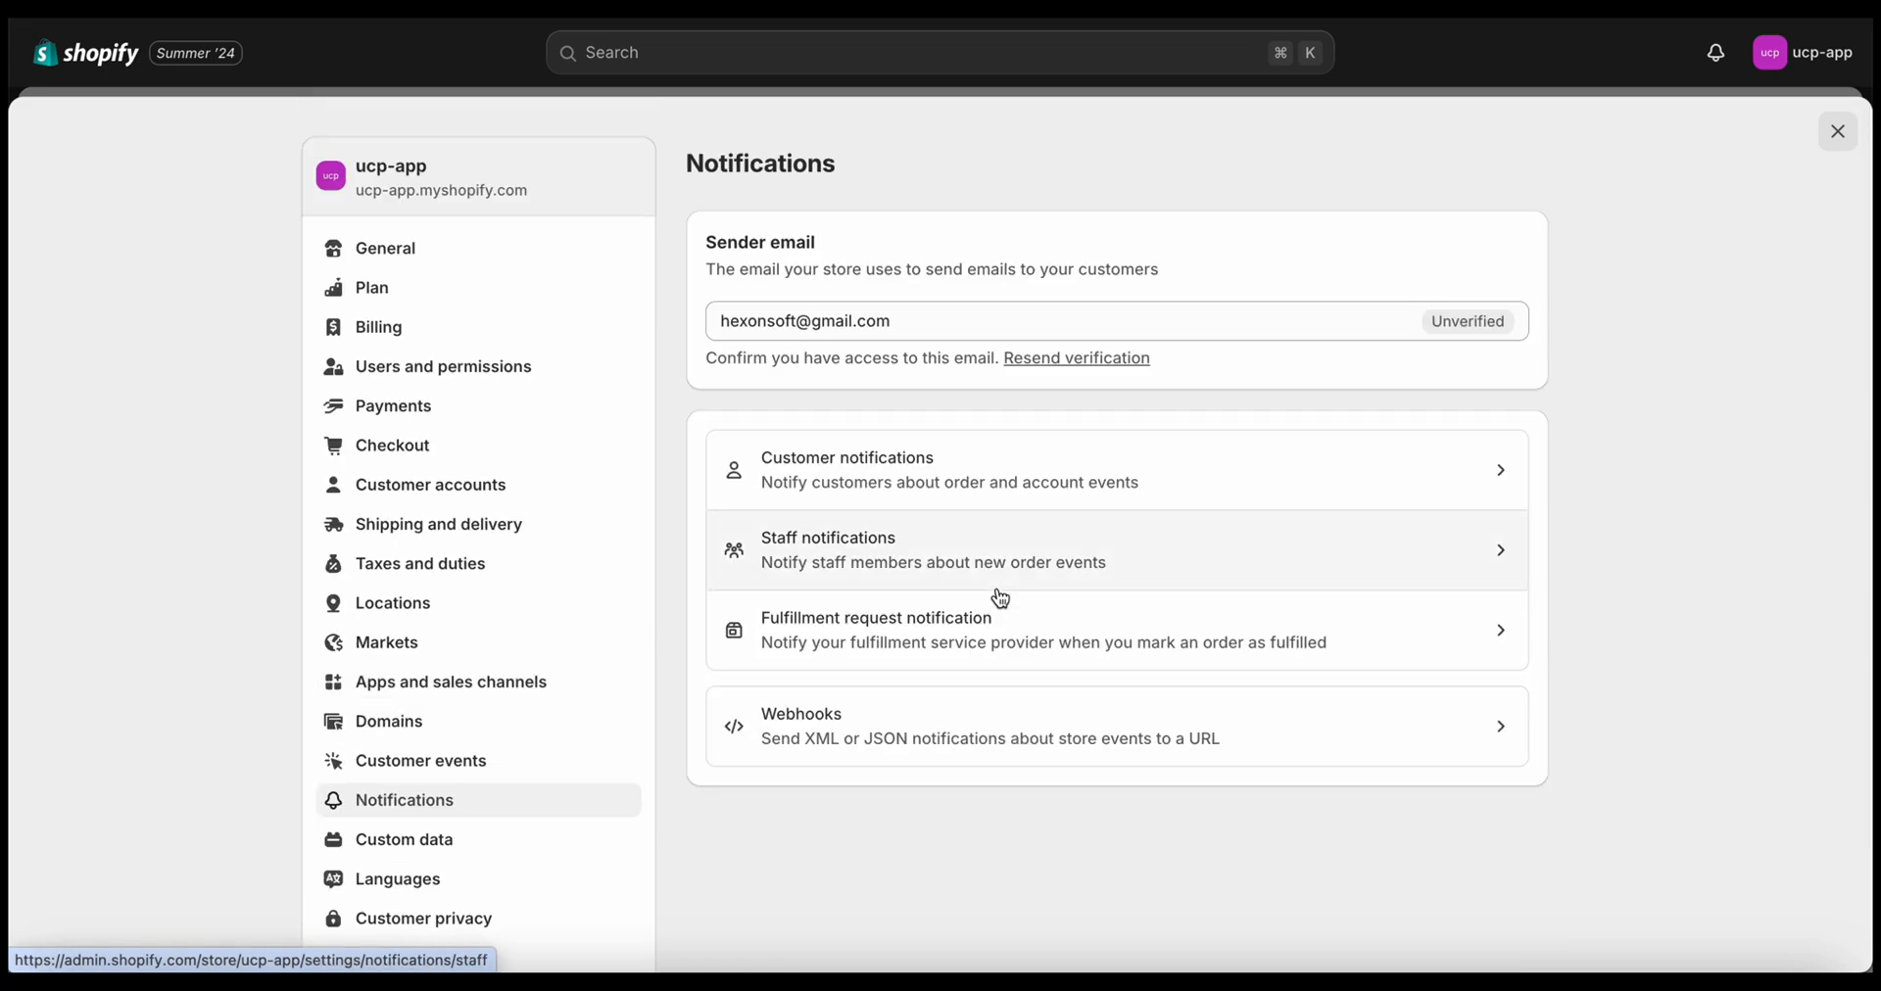
left_click(1839, 132)
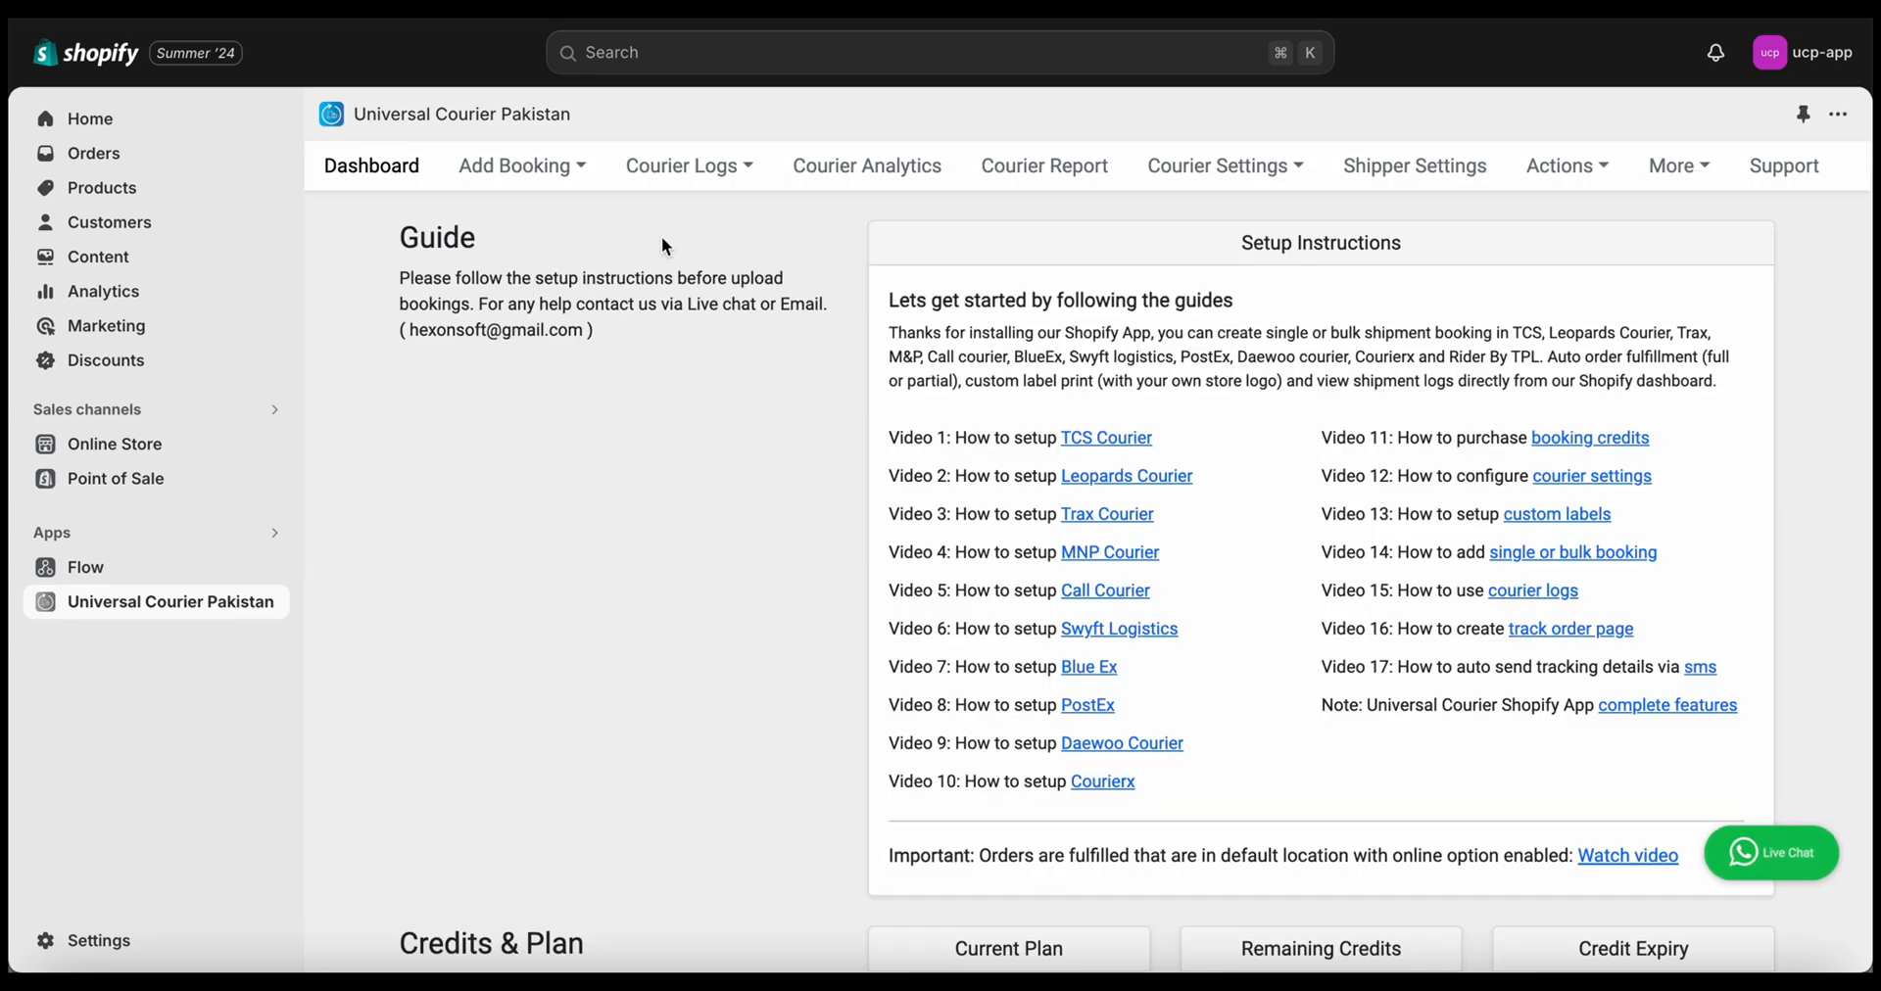
Show the courier logs for all couriers
mouse_move(685, 165)
left_click(674, 230)
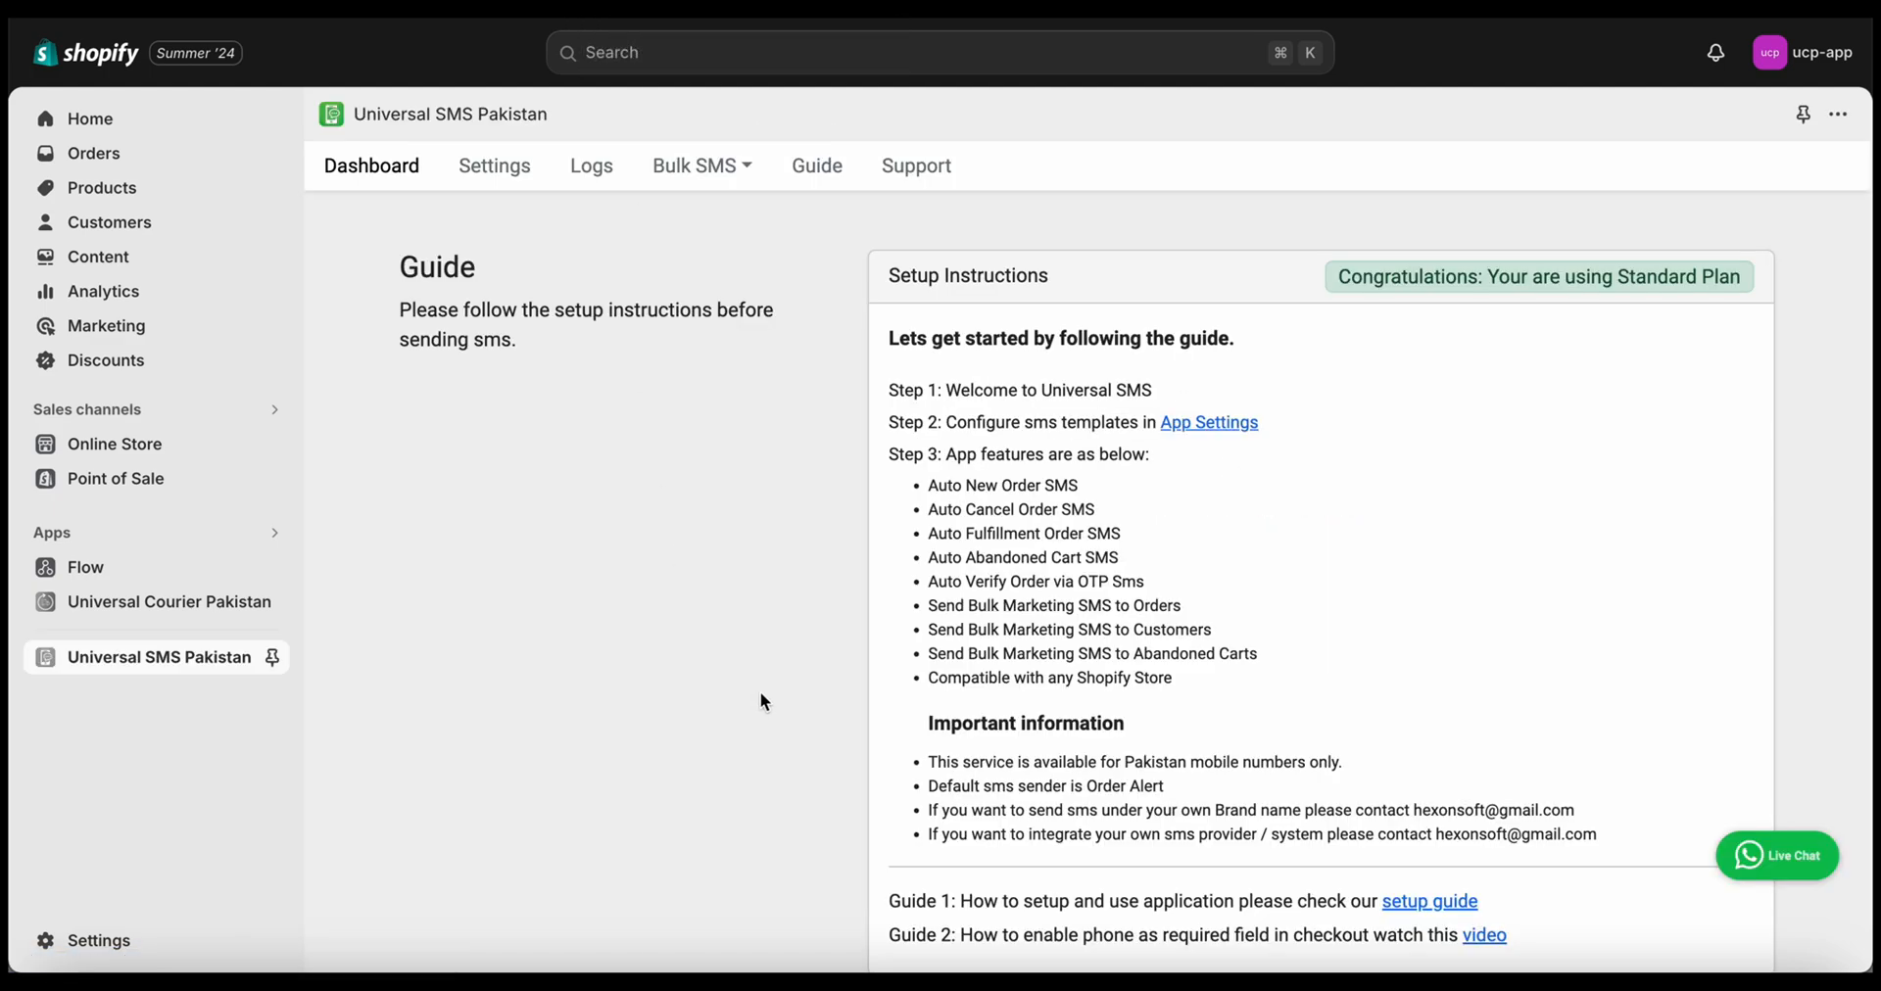
scroll(762, 694, "down", 2)
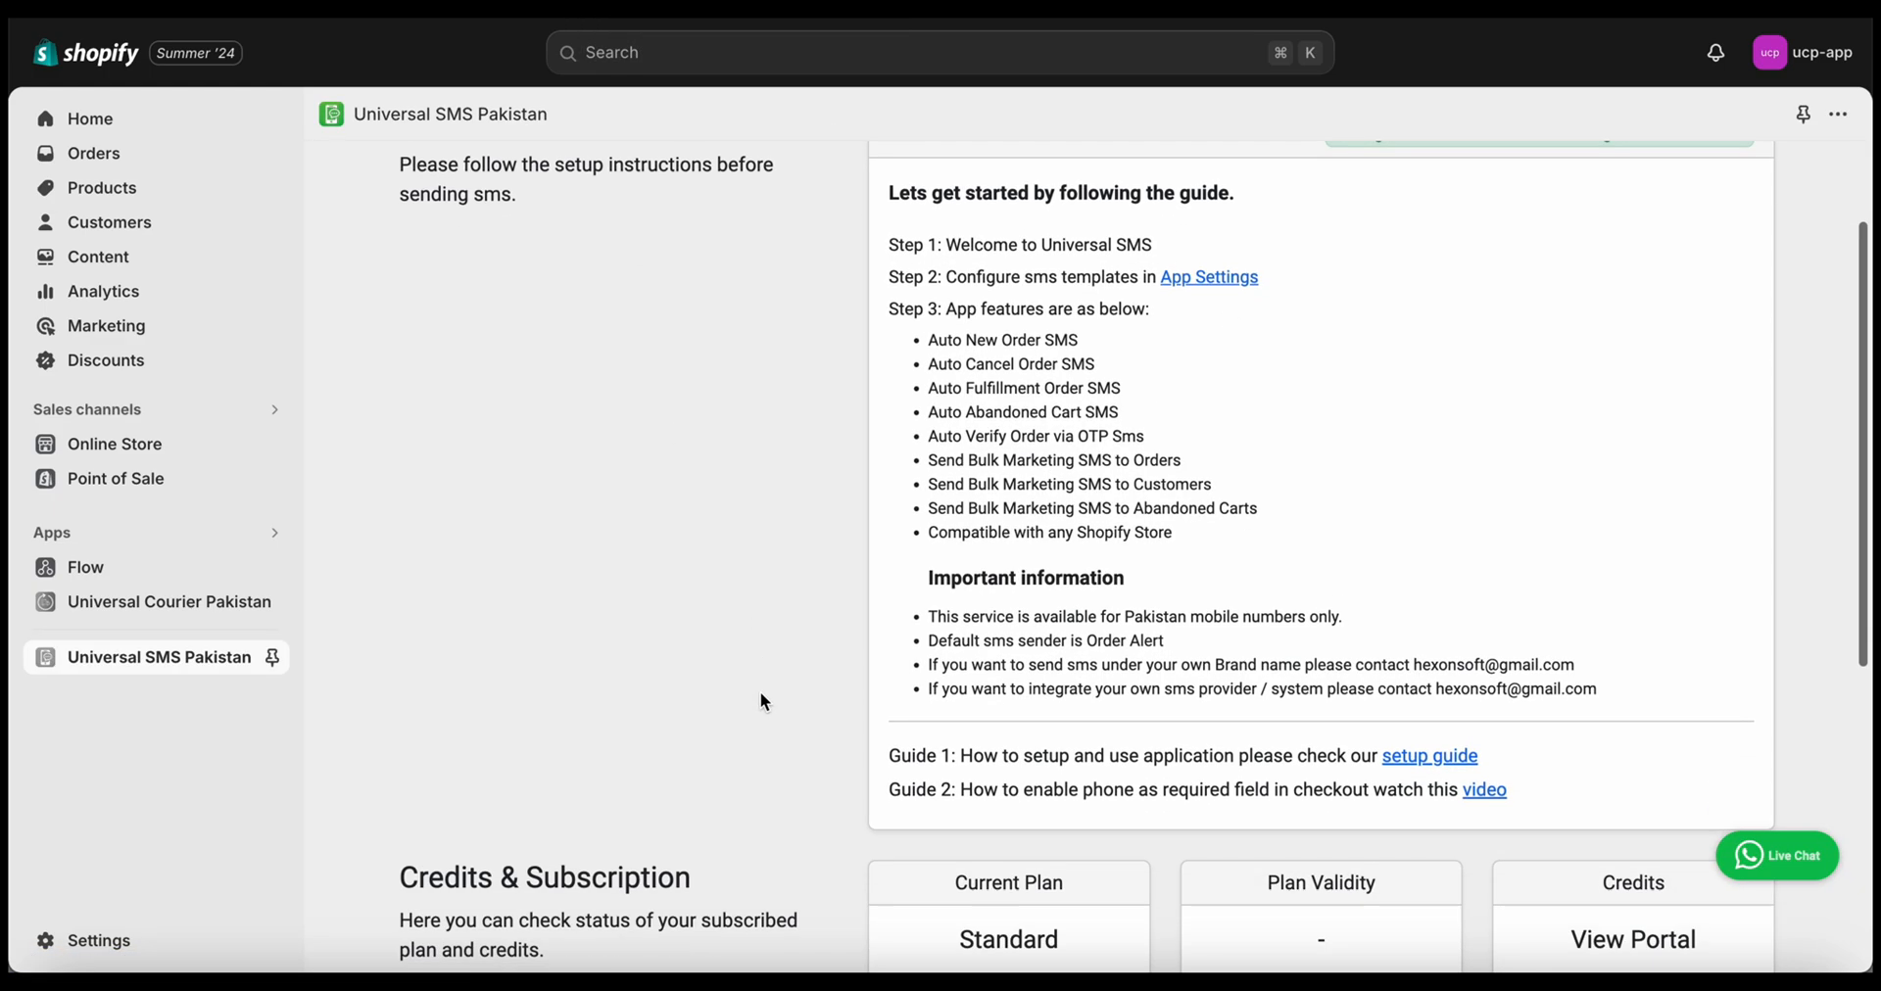
scroll(1172, 661, "up", 2)
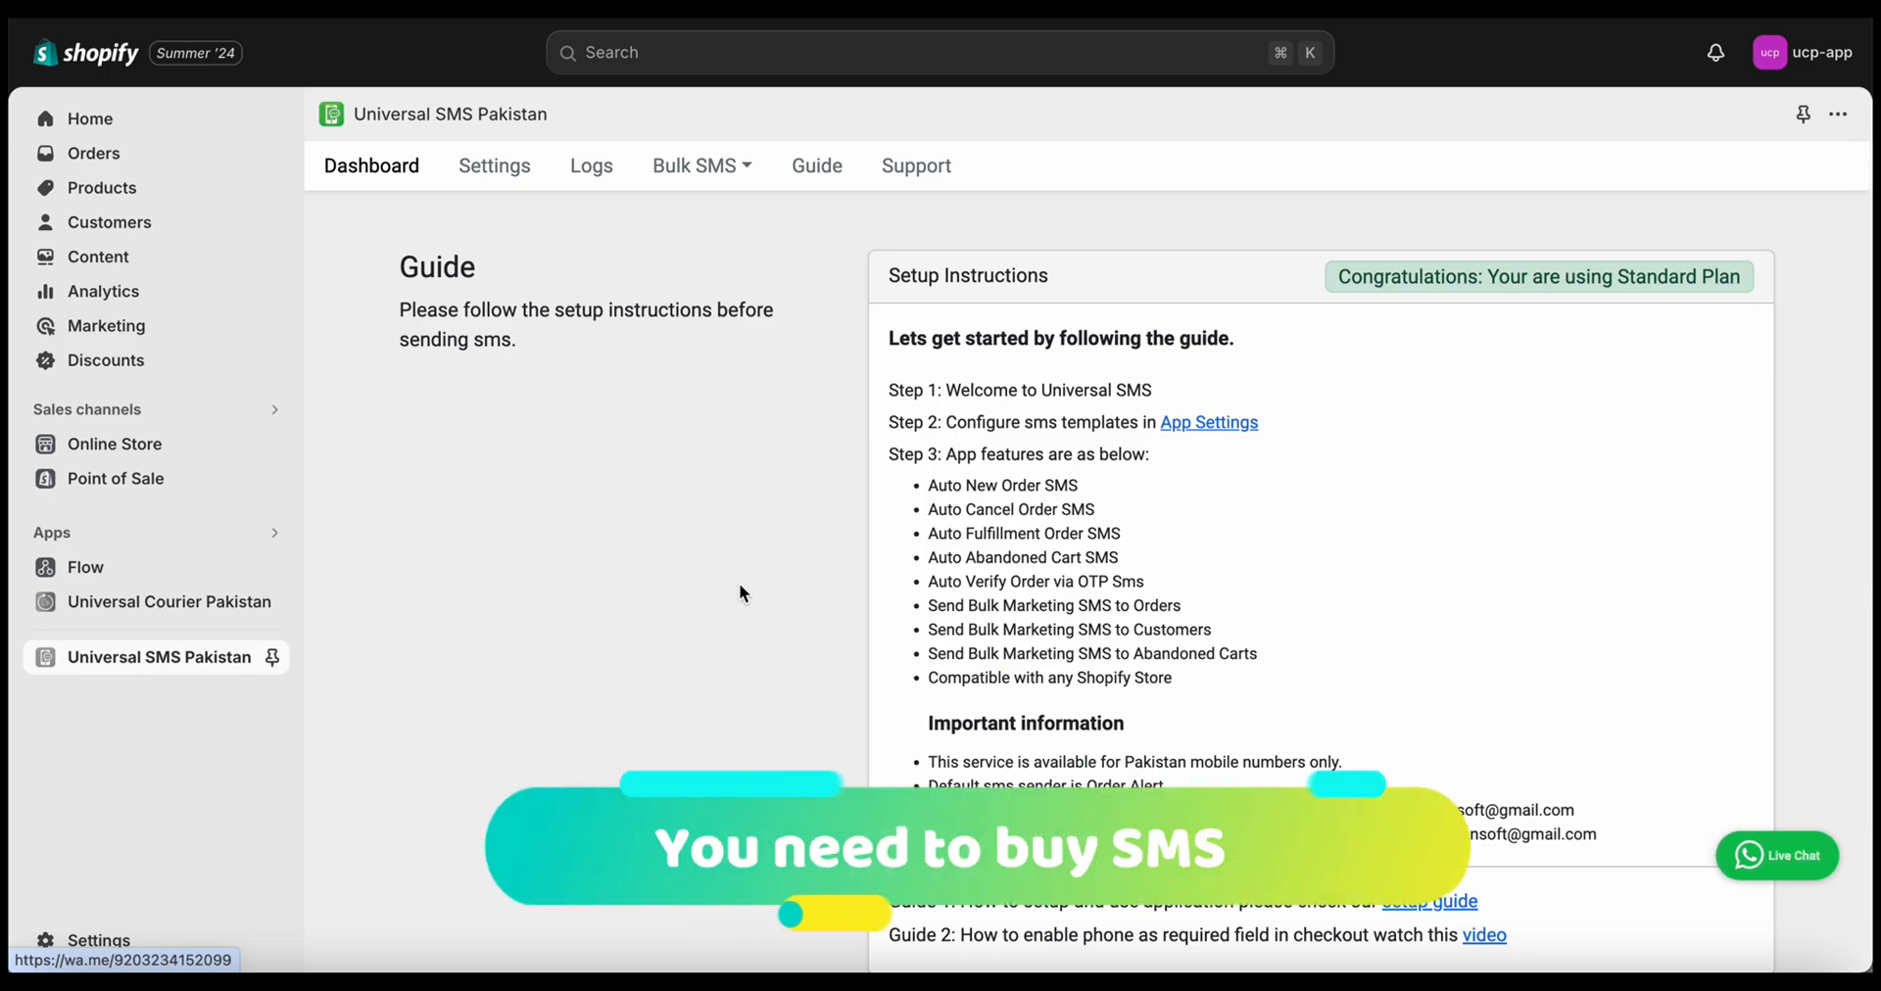
Scroll through Universal SMS Pakistan's SMS template settings
left_click(494, 189)
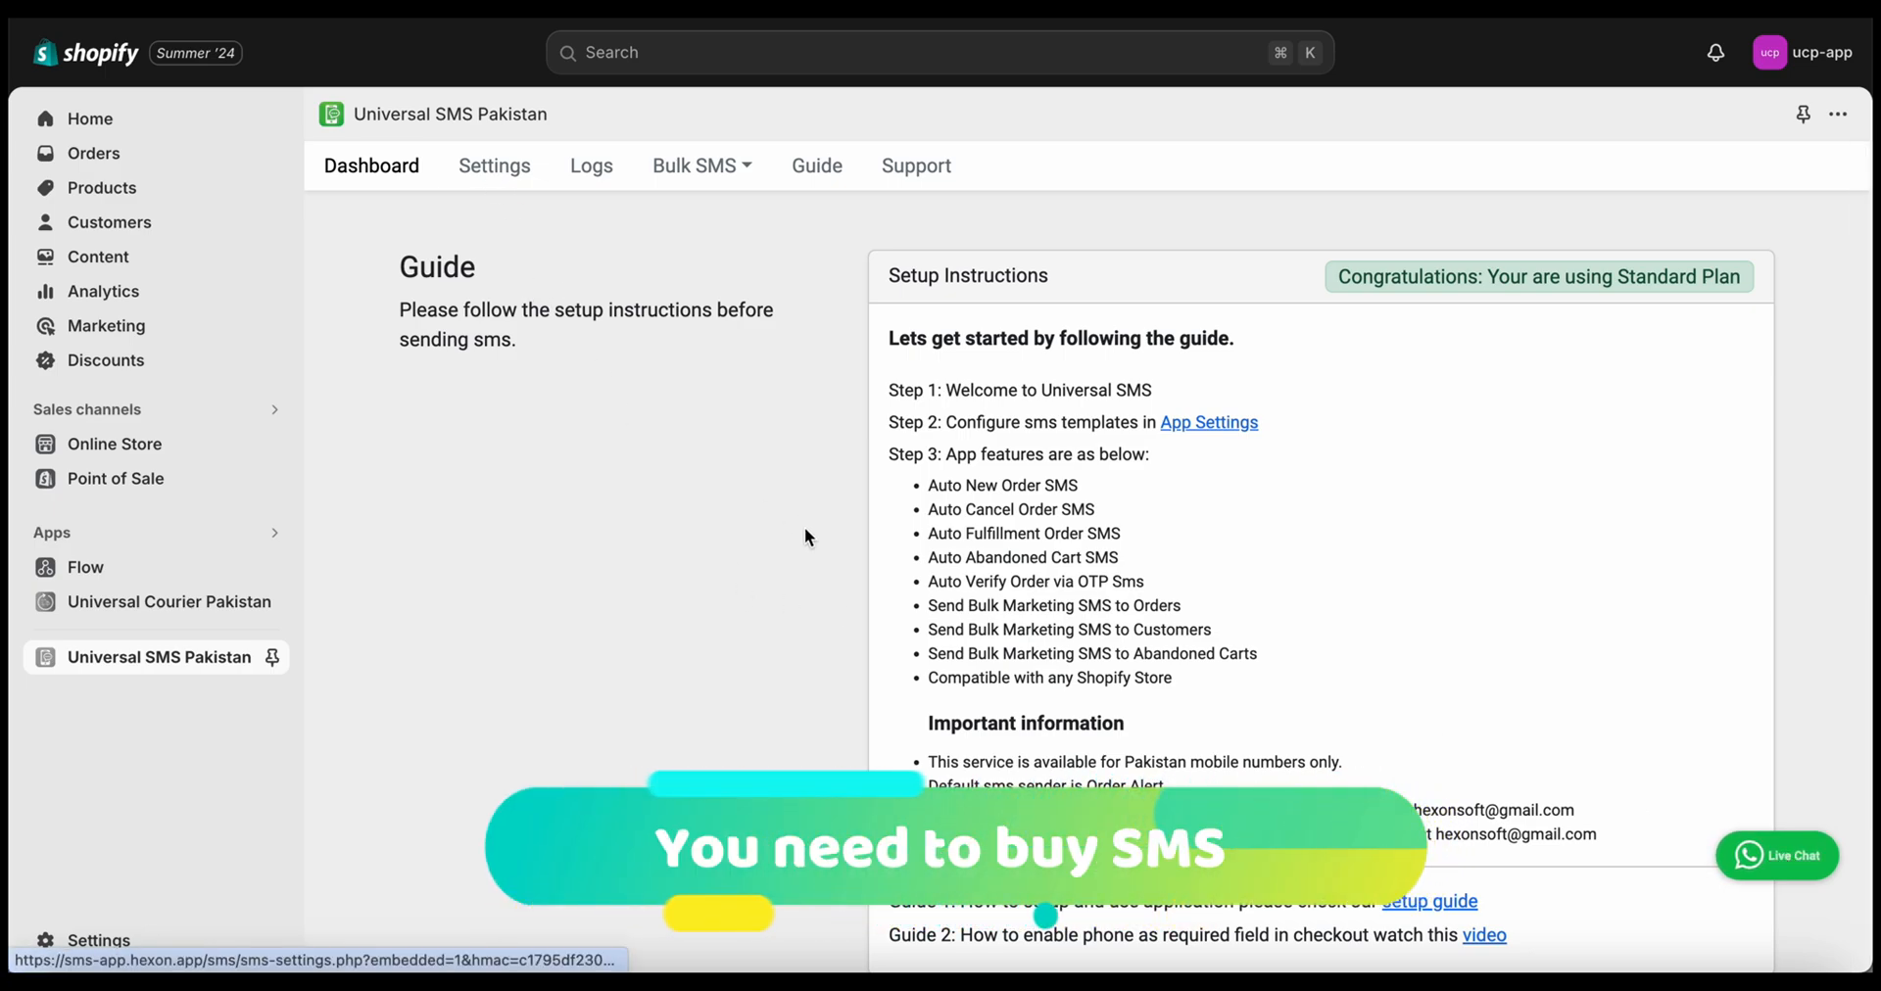
scroll(815, 550, "down", 2)
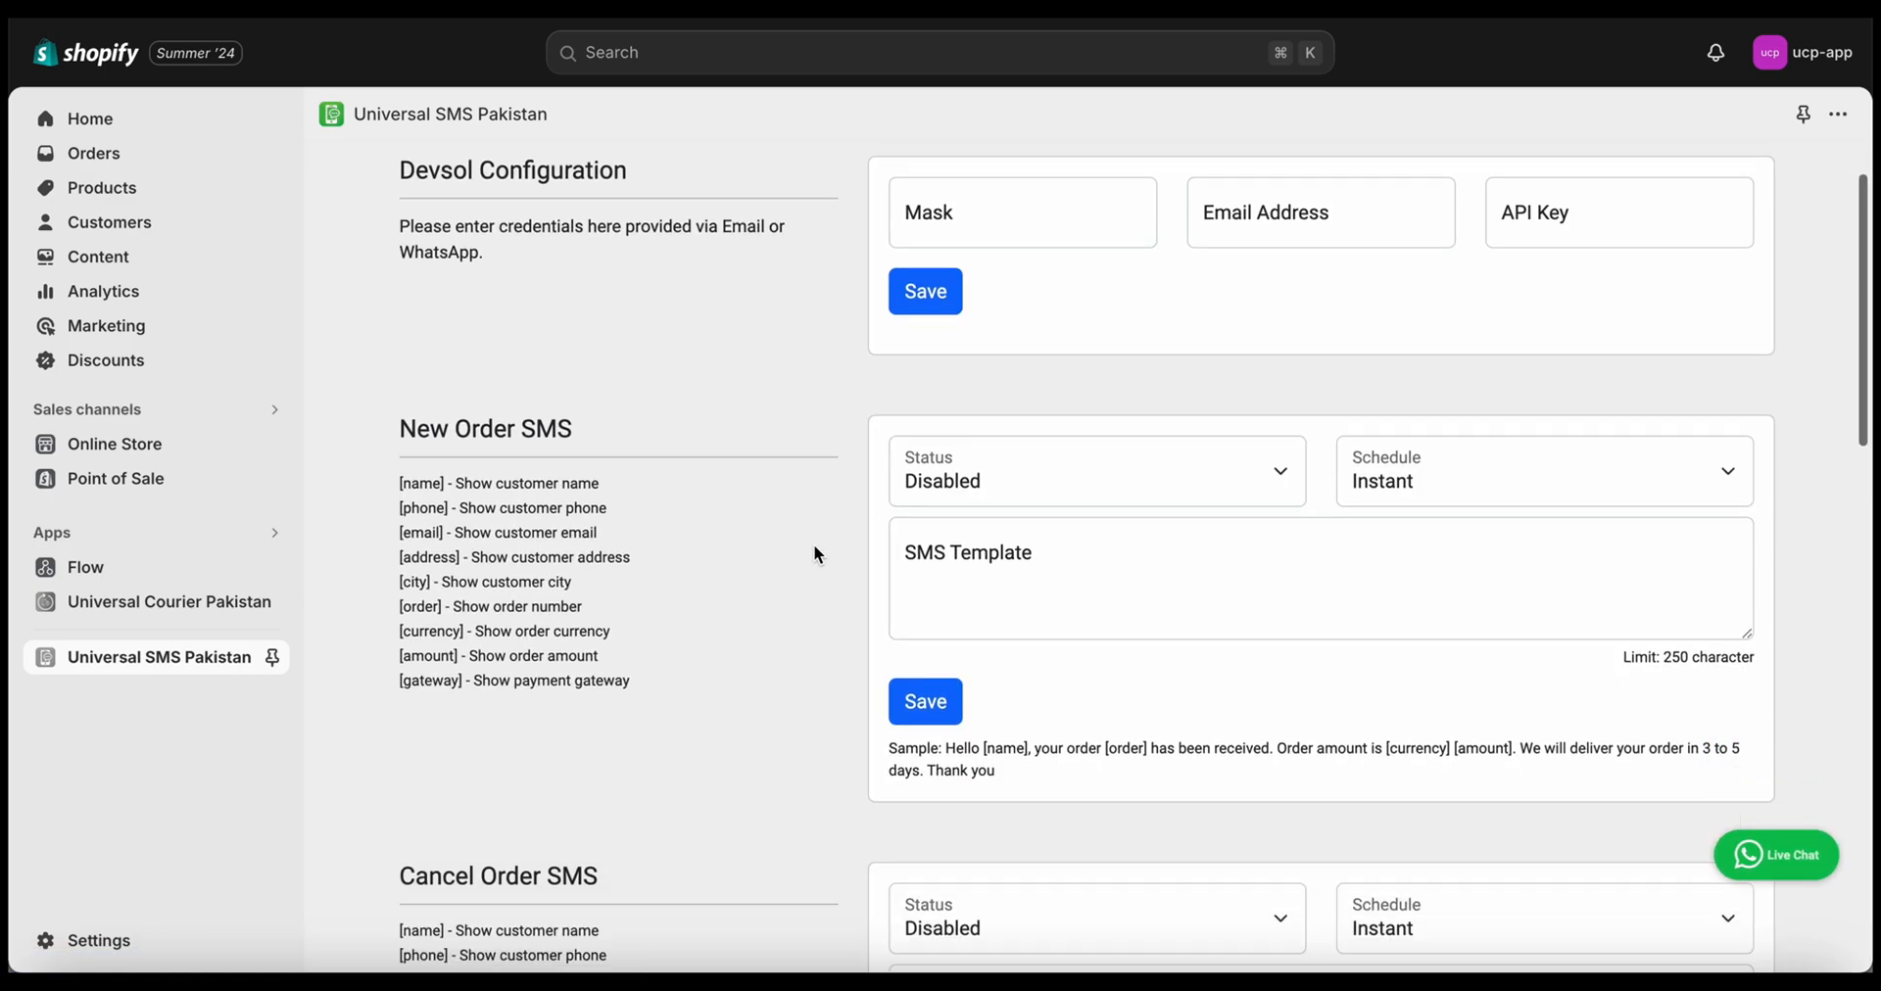
scroll(756, 445, "down", 3)
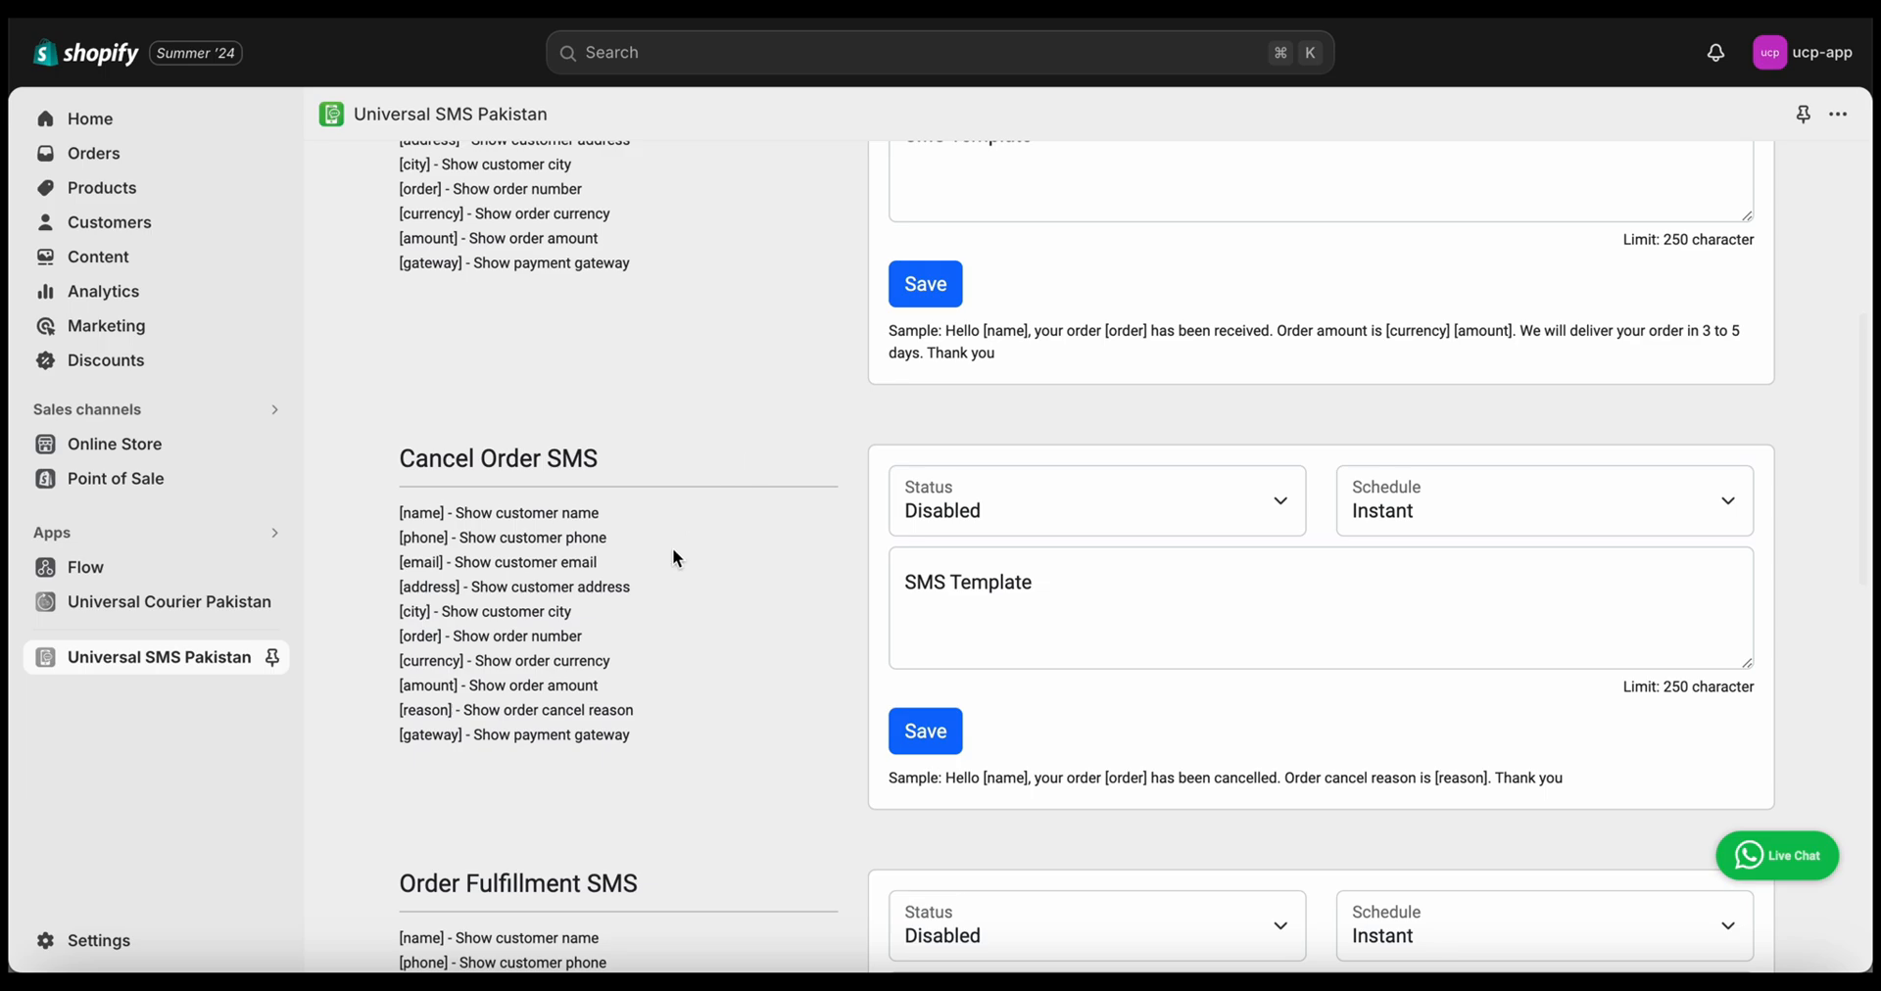
scroll(674, 559, "down", 4)
scroll(674, 558, "down", 3)
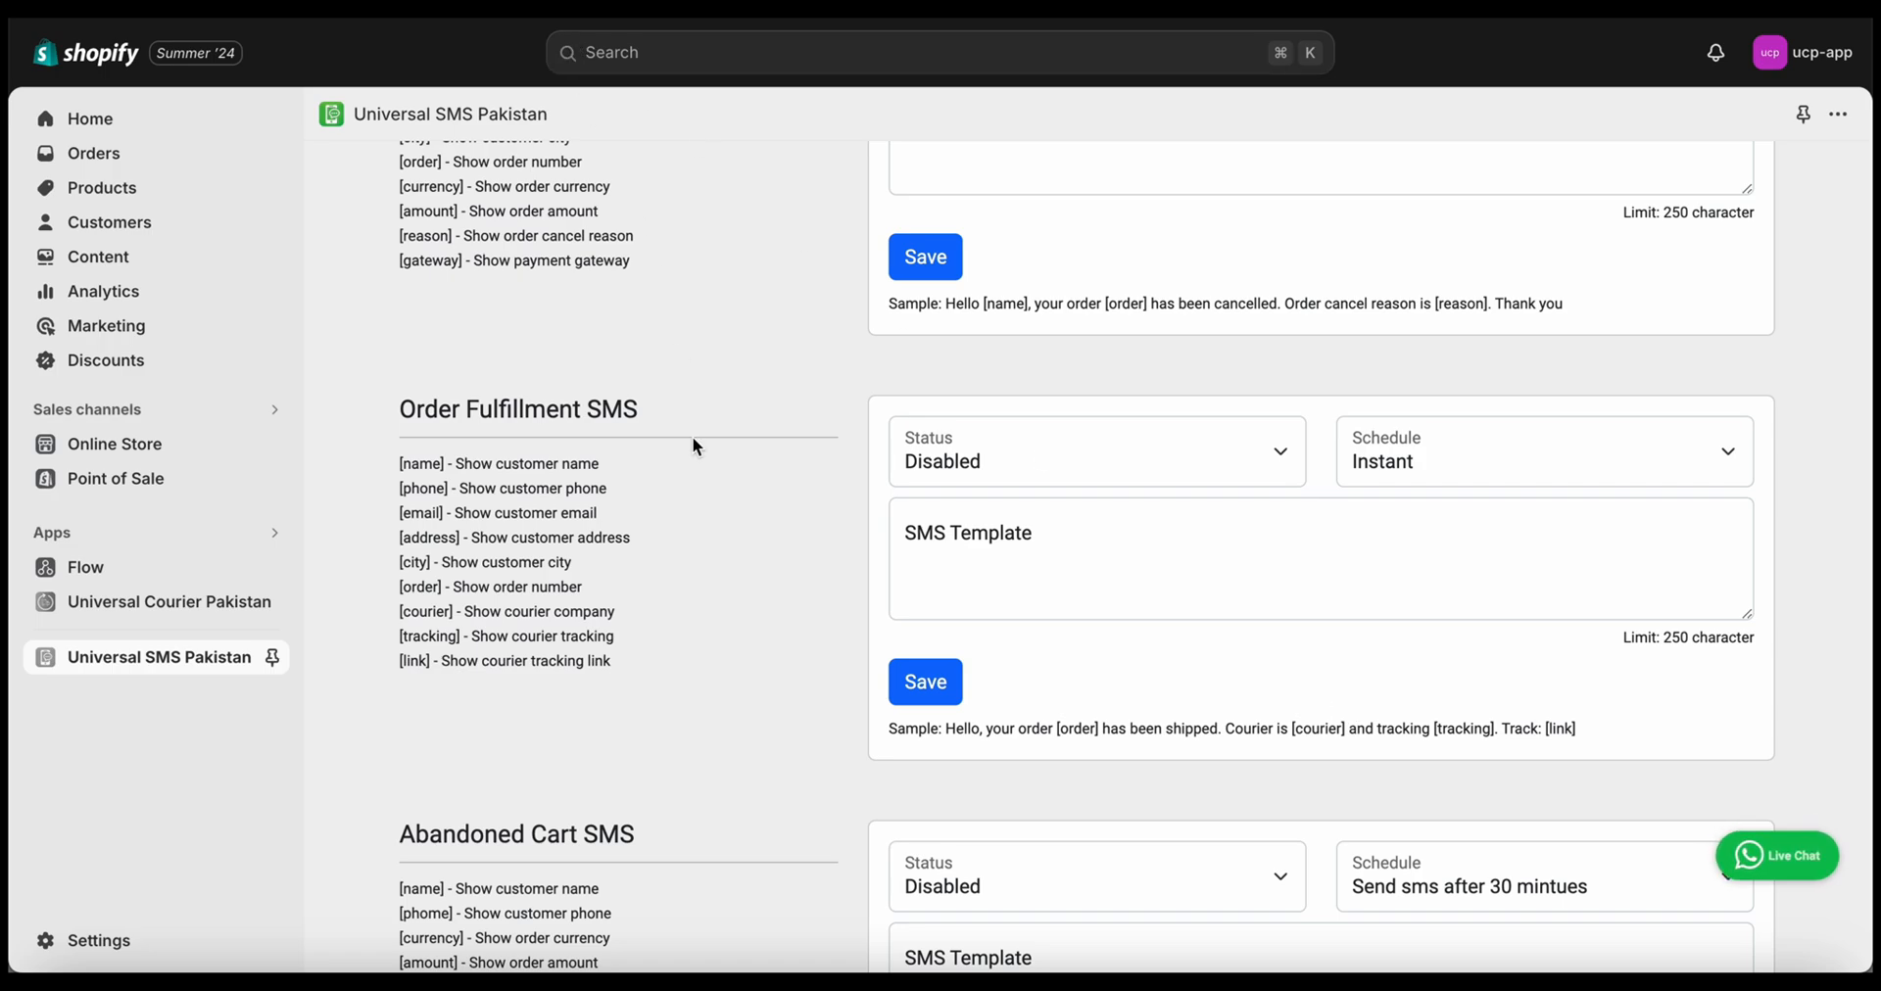
scroll(801, 796, "up", 10)
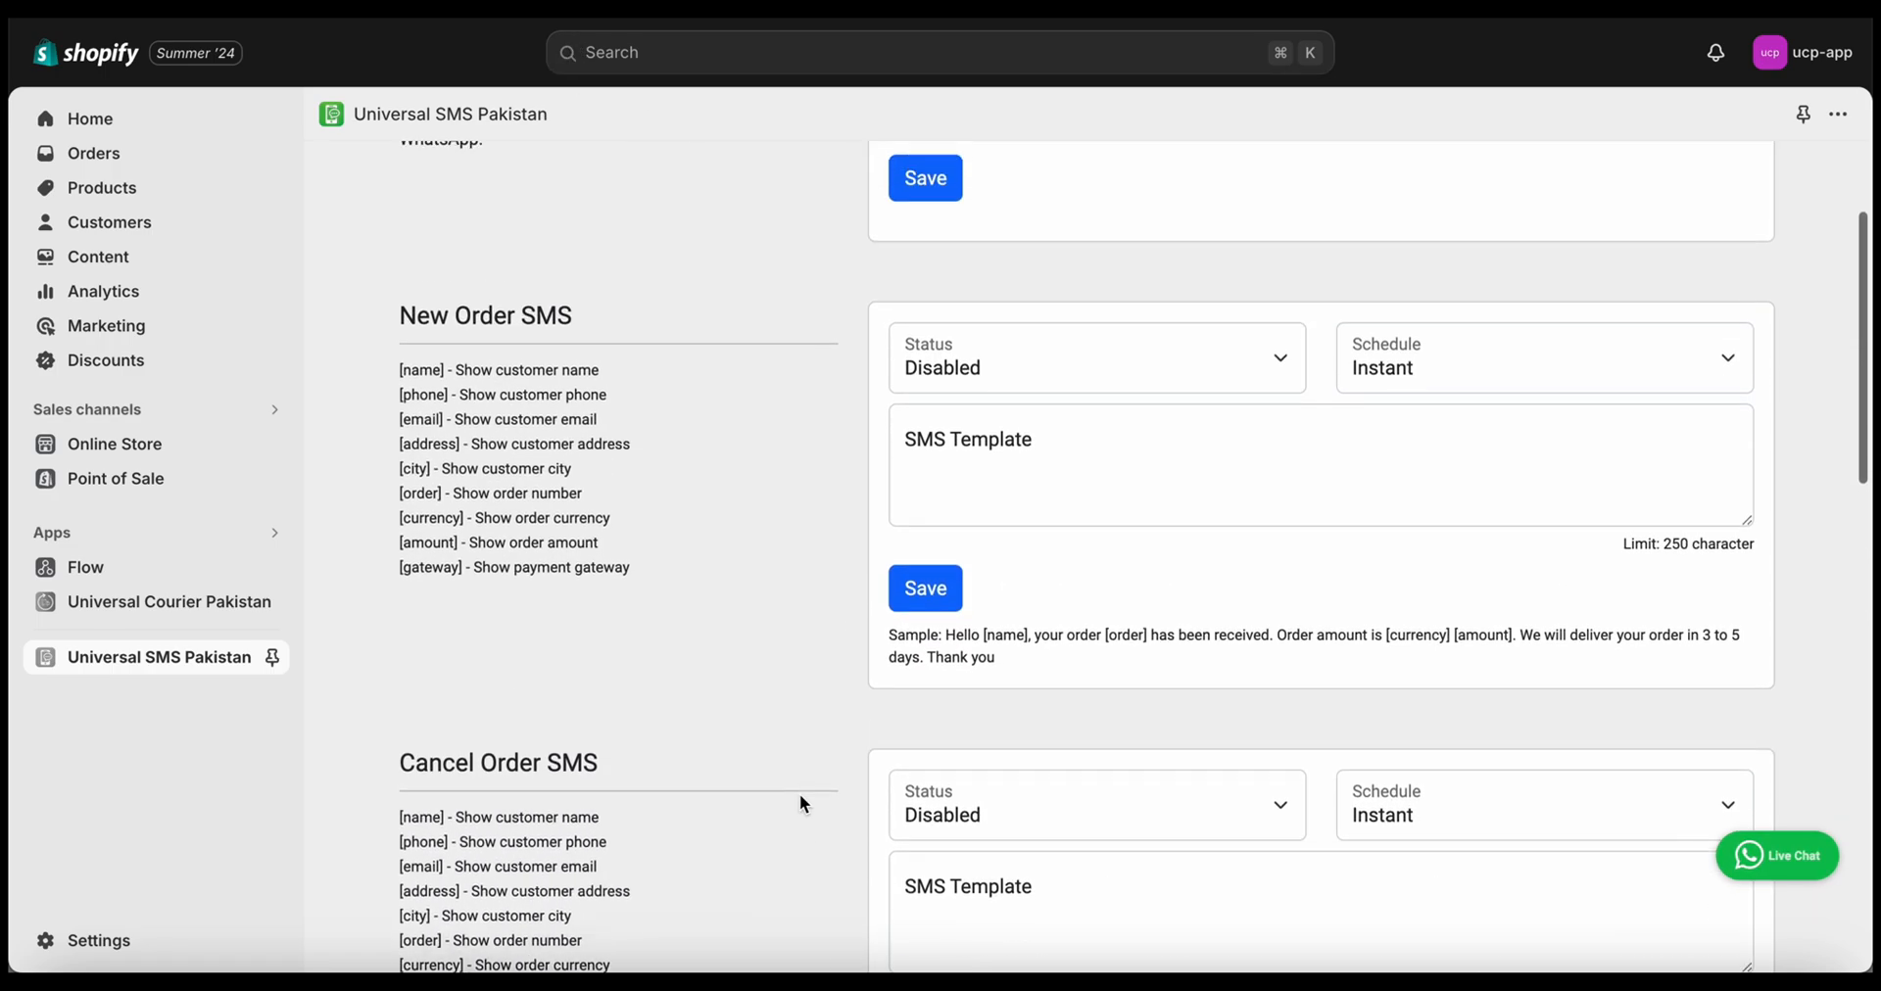
scroll(802, 804, "down", 10)
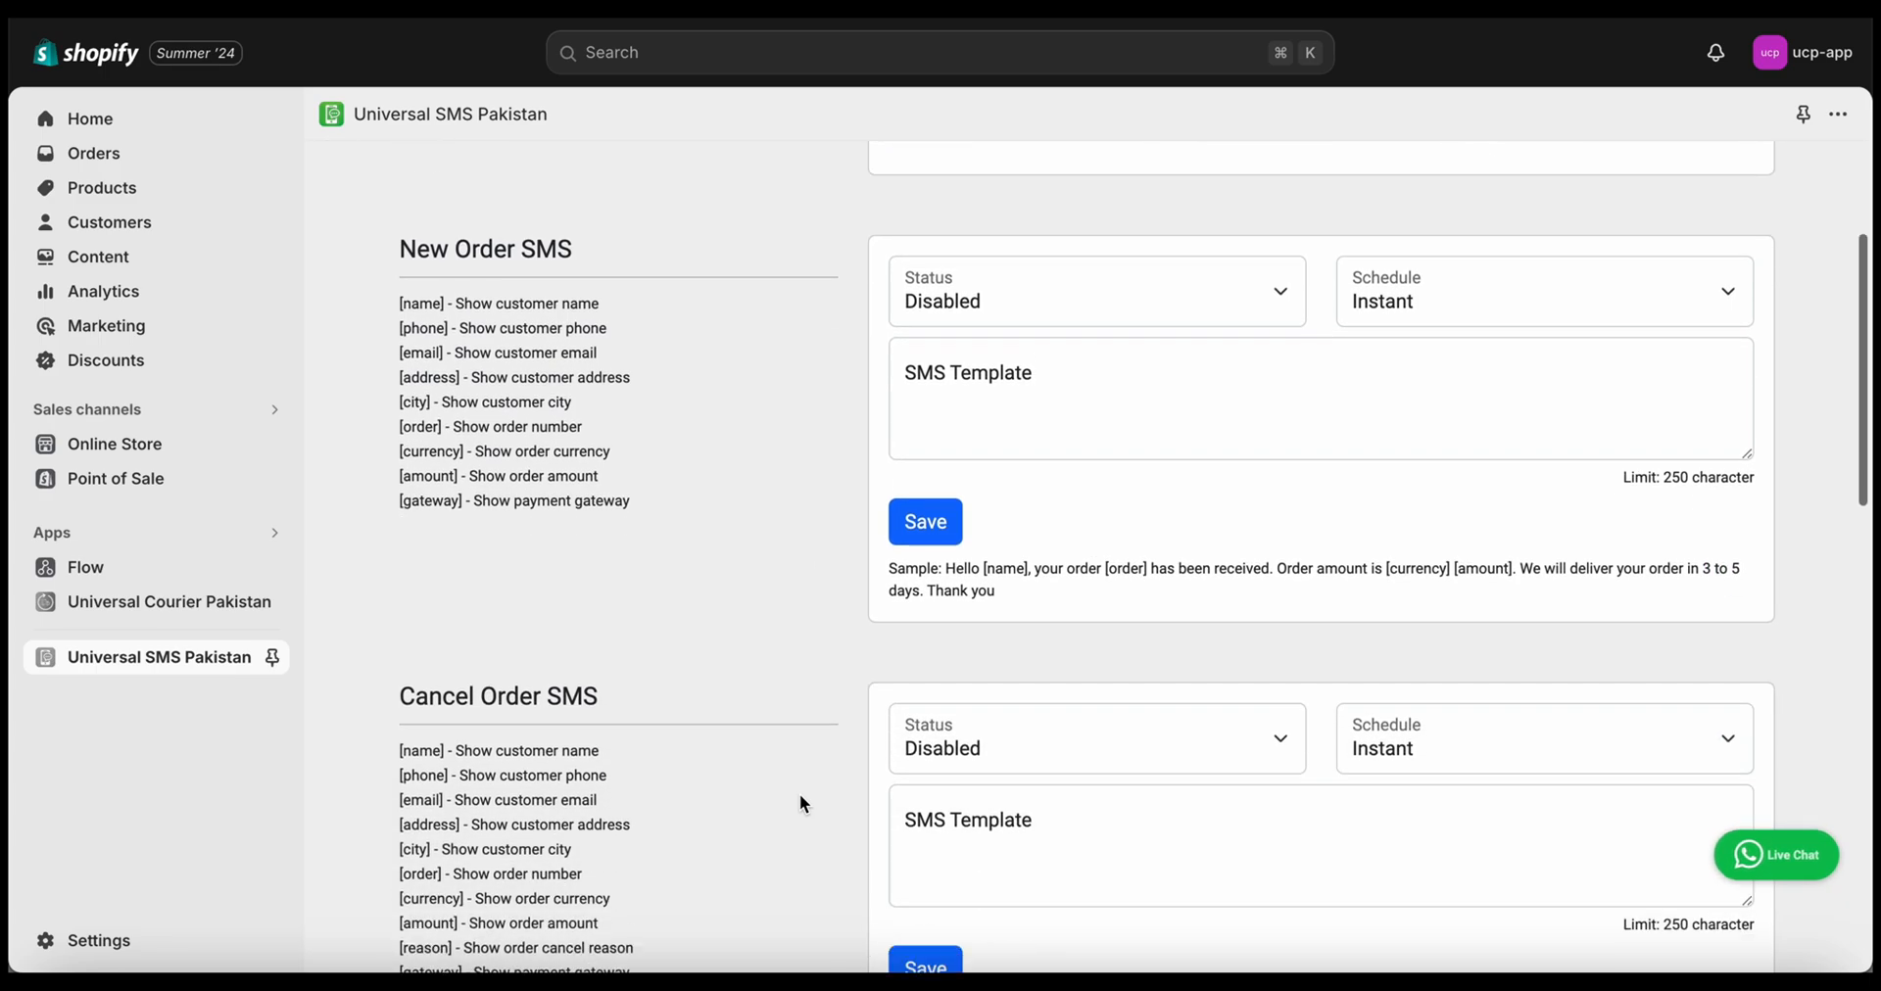
scroll(800, 799, "up", 5)
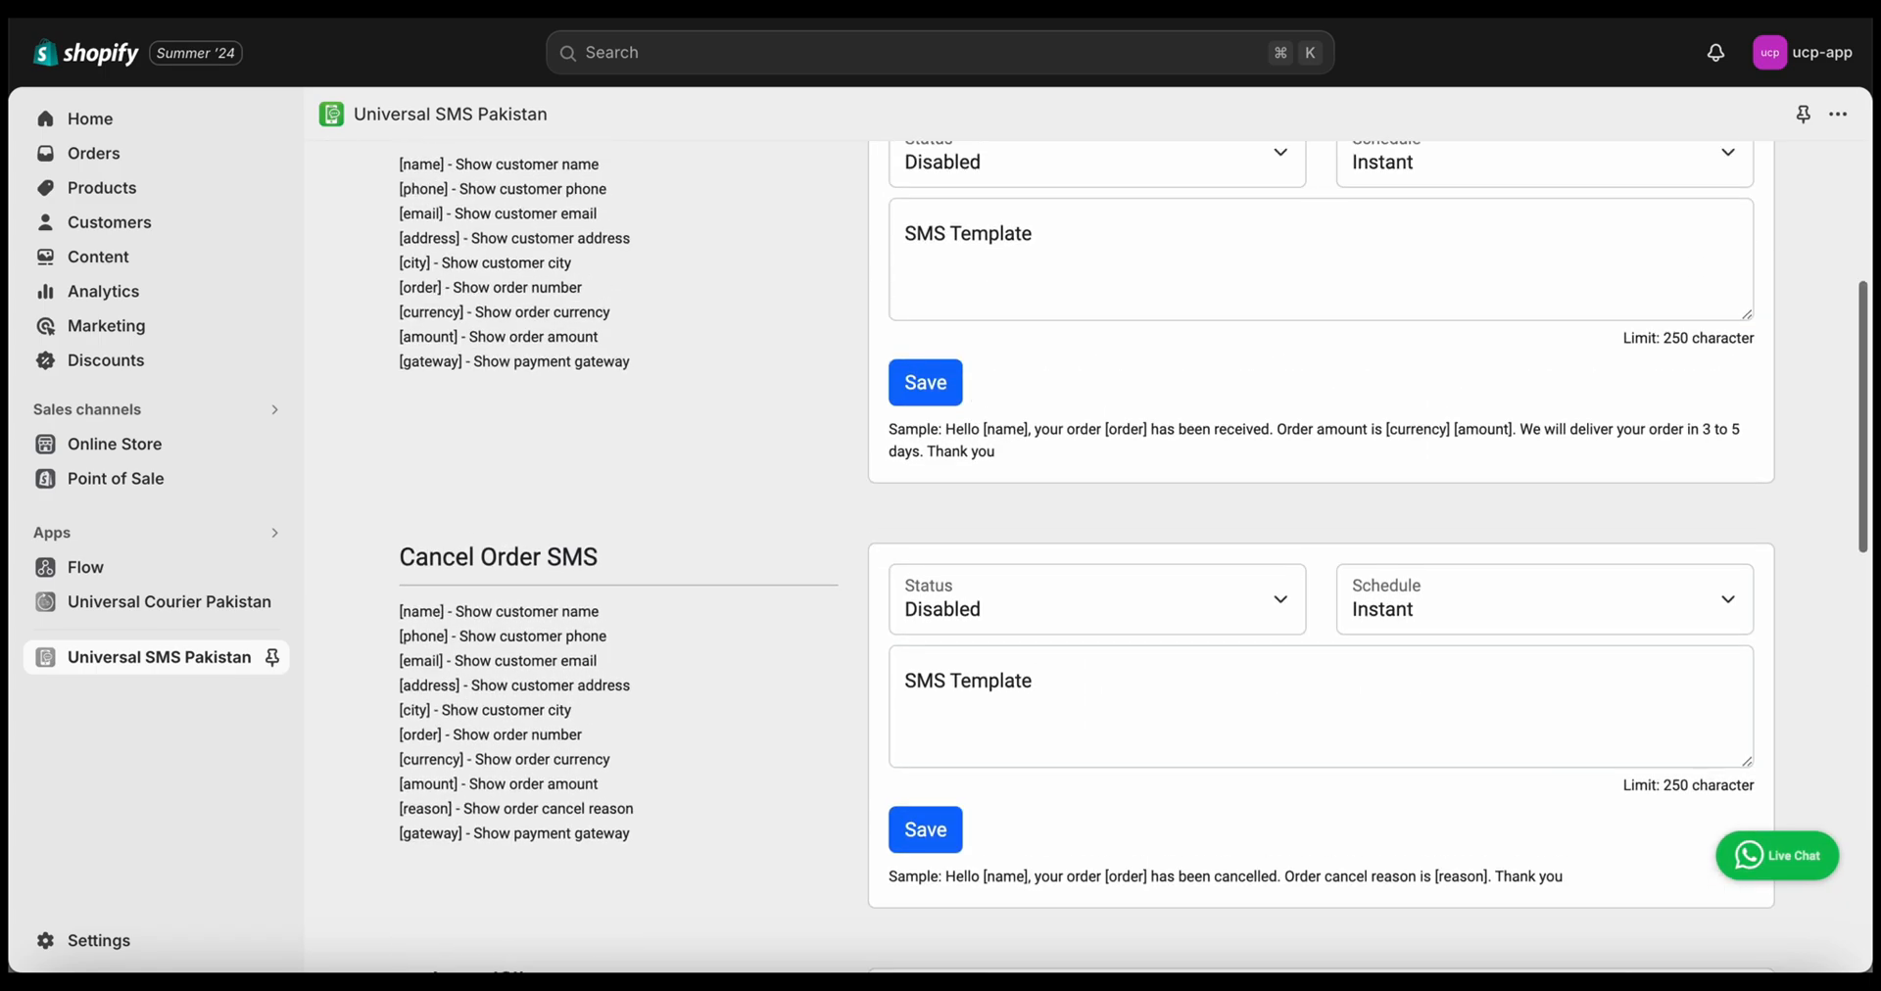
scroll(670, 402, "up", 2)
scroll(669, 404, "up", 2)
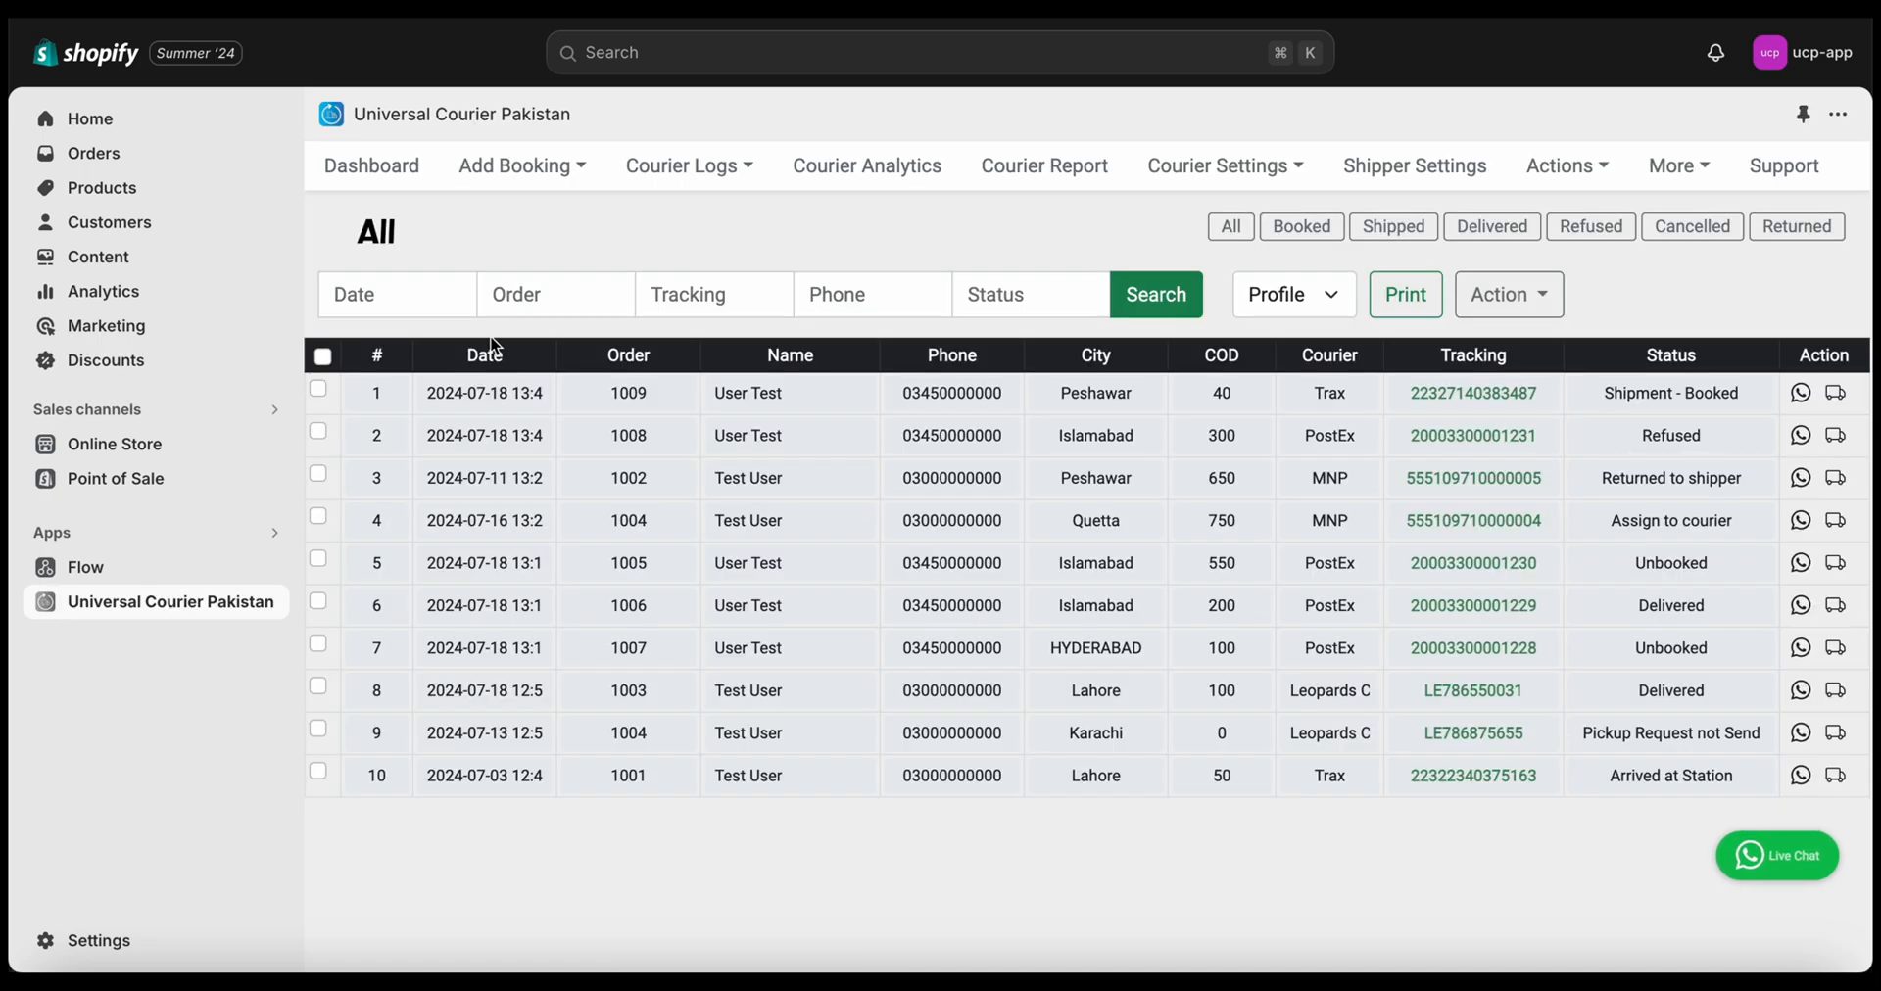
Add the third shipment, download its Sales Report, and reveal the CSV in Downloads
left_click(317, 474)
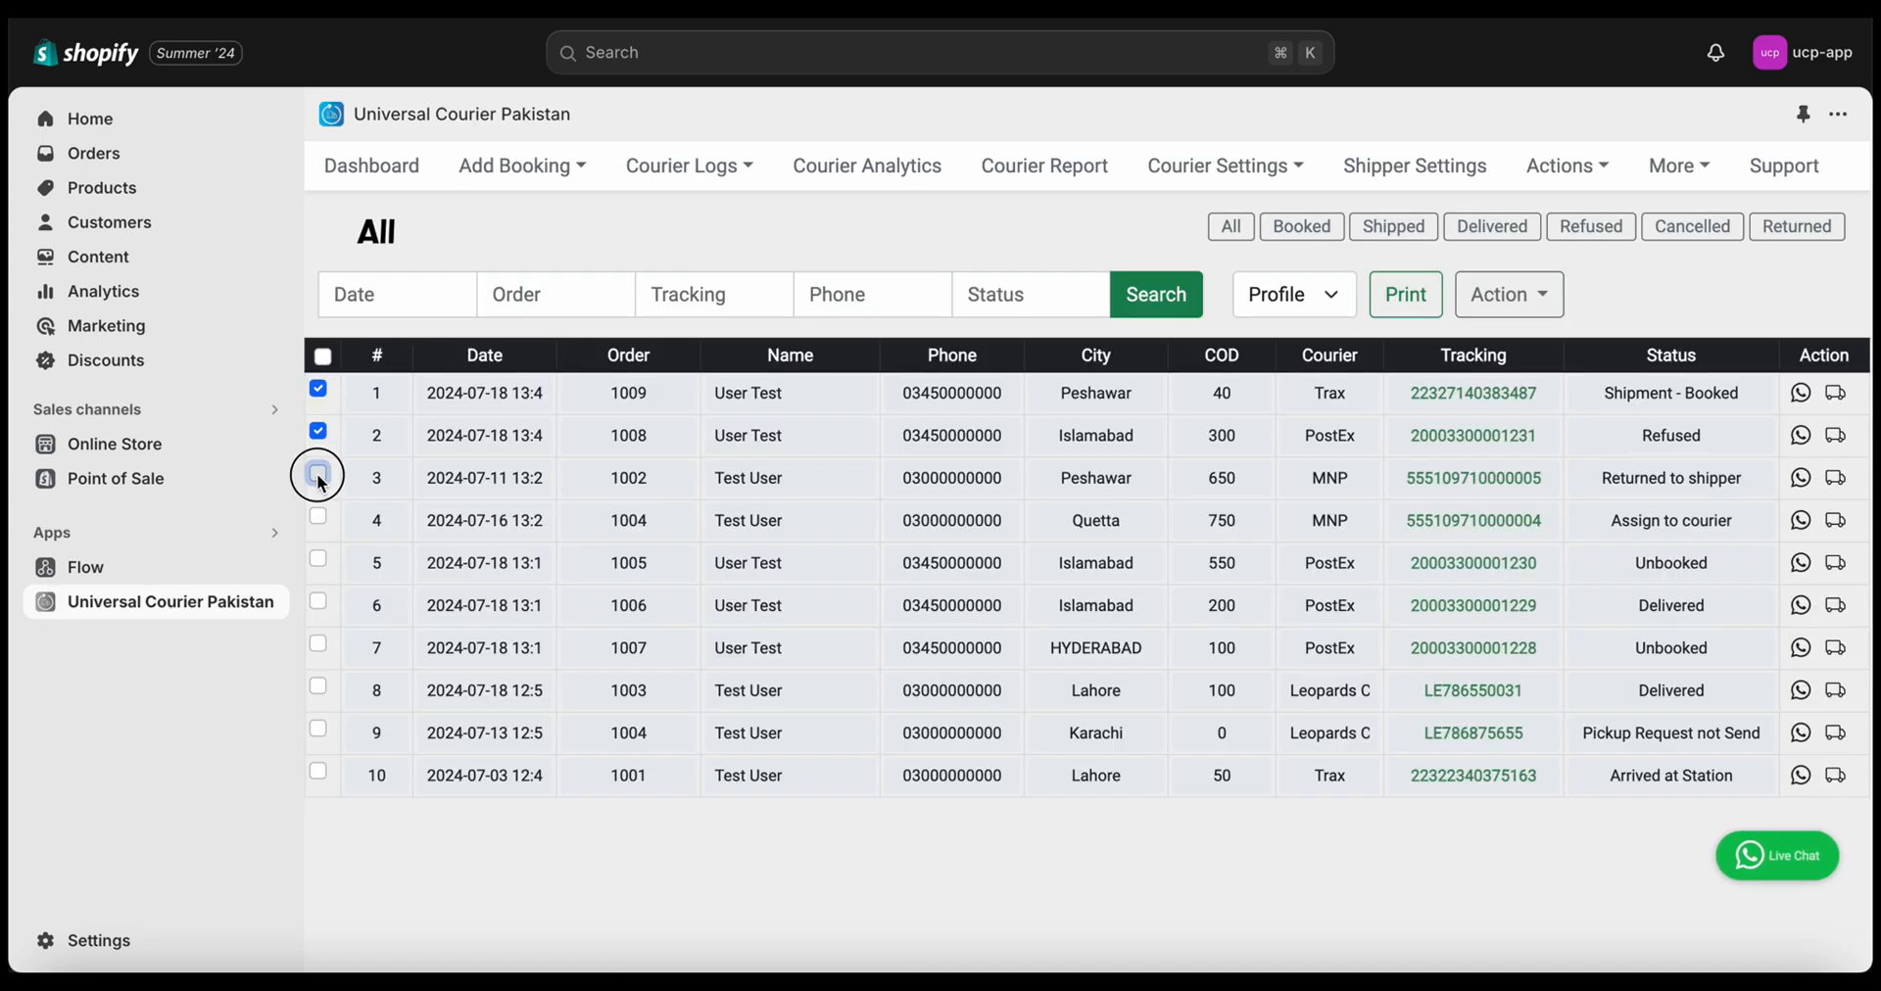
left_click(1500, 296)
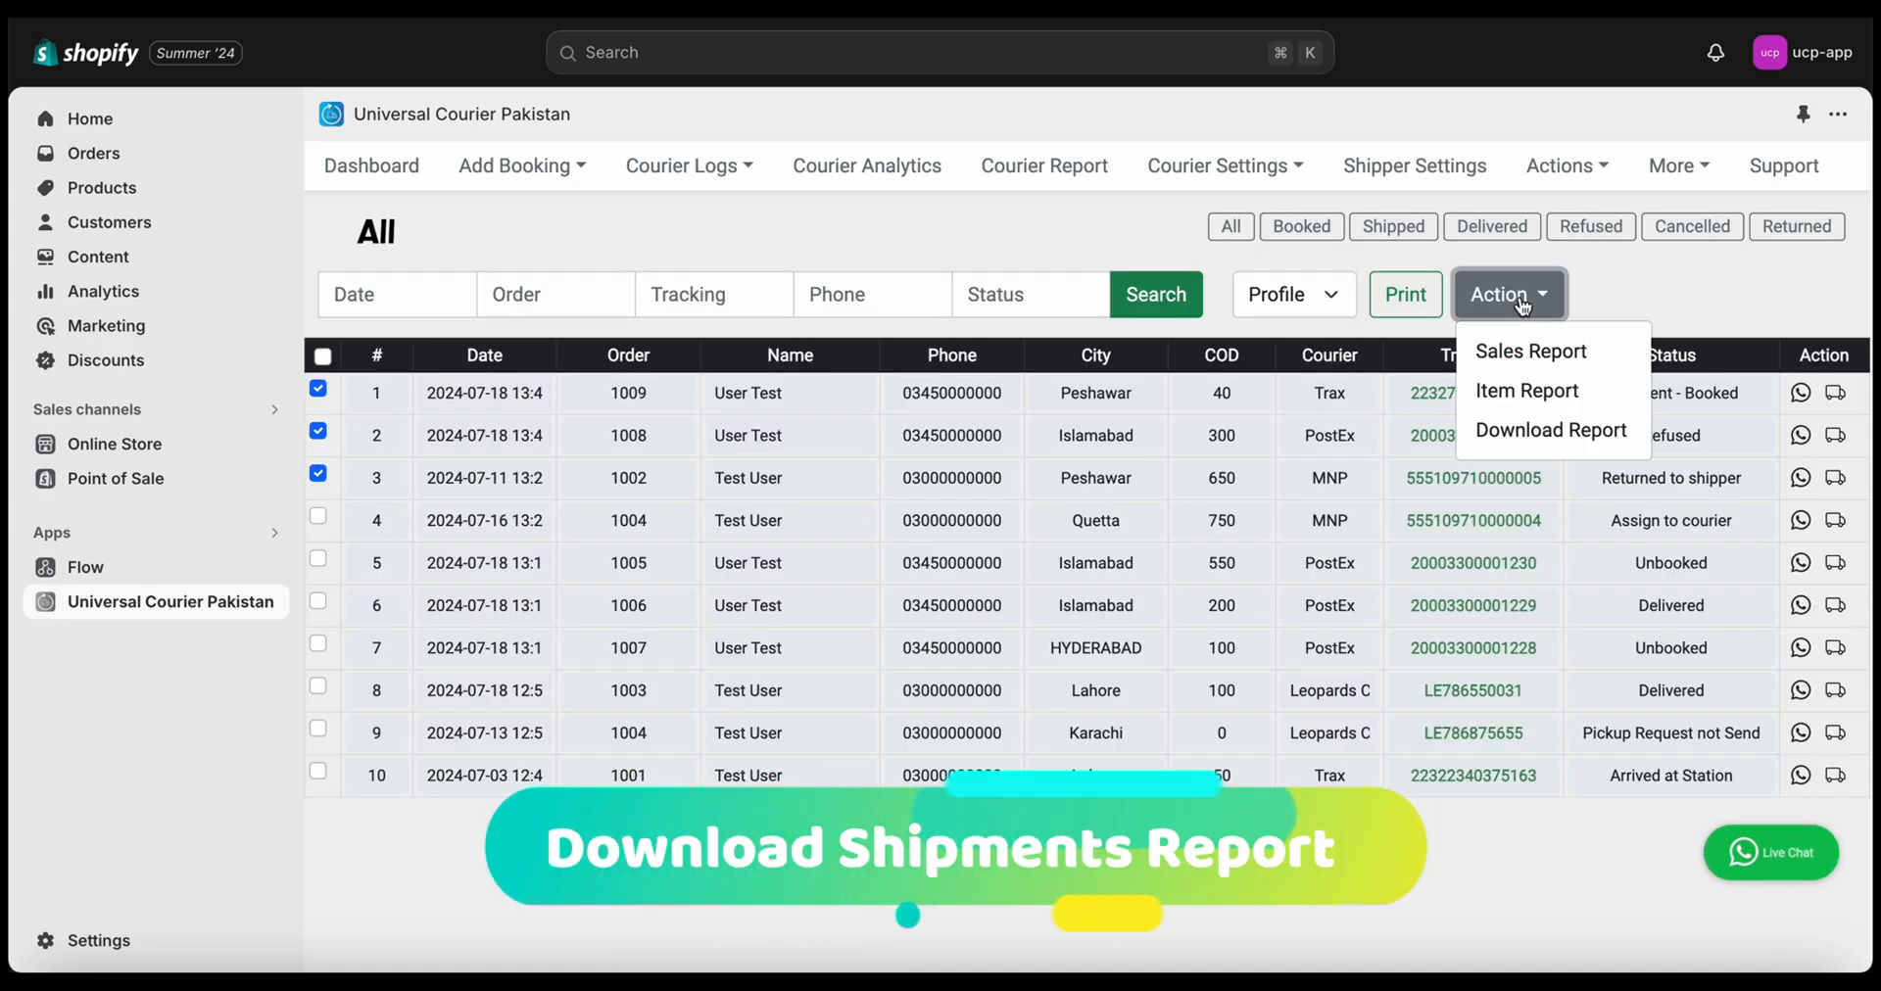
left_click(1534, 351)
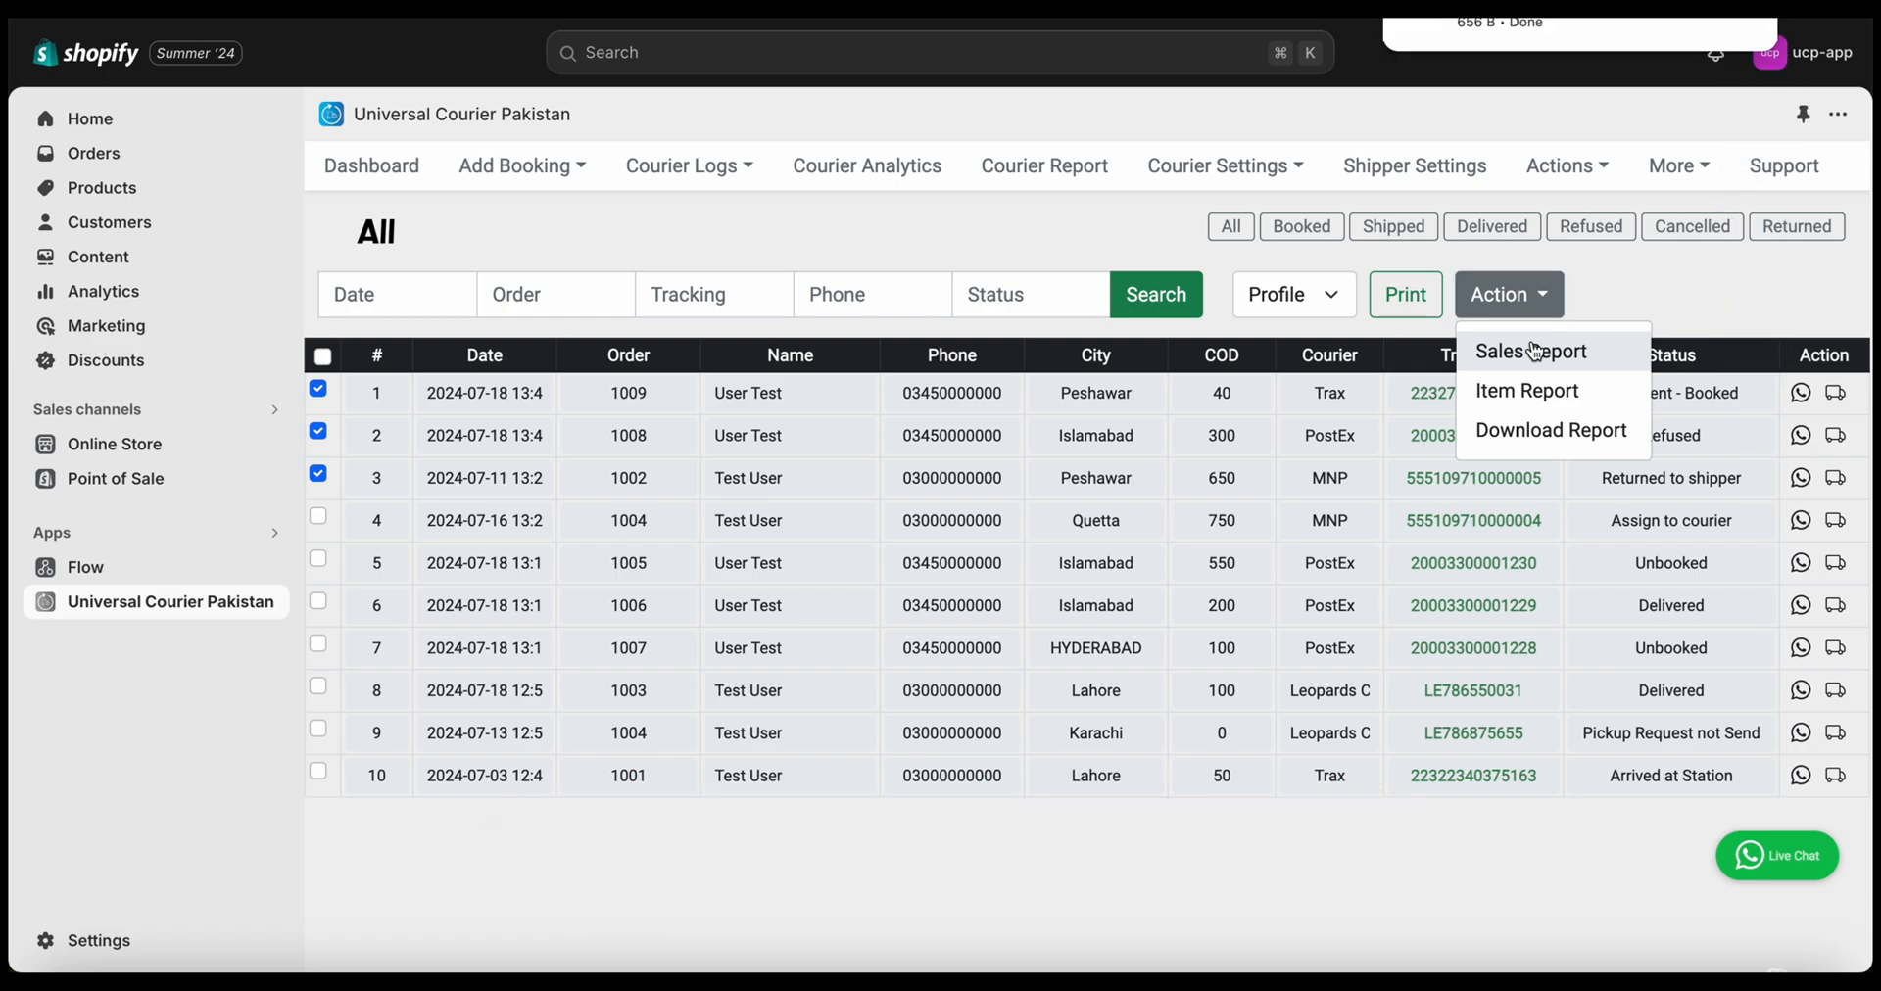
left_click(1709, 22)
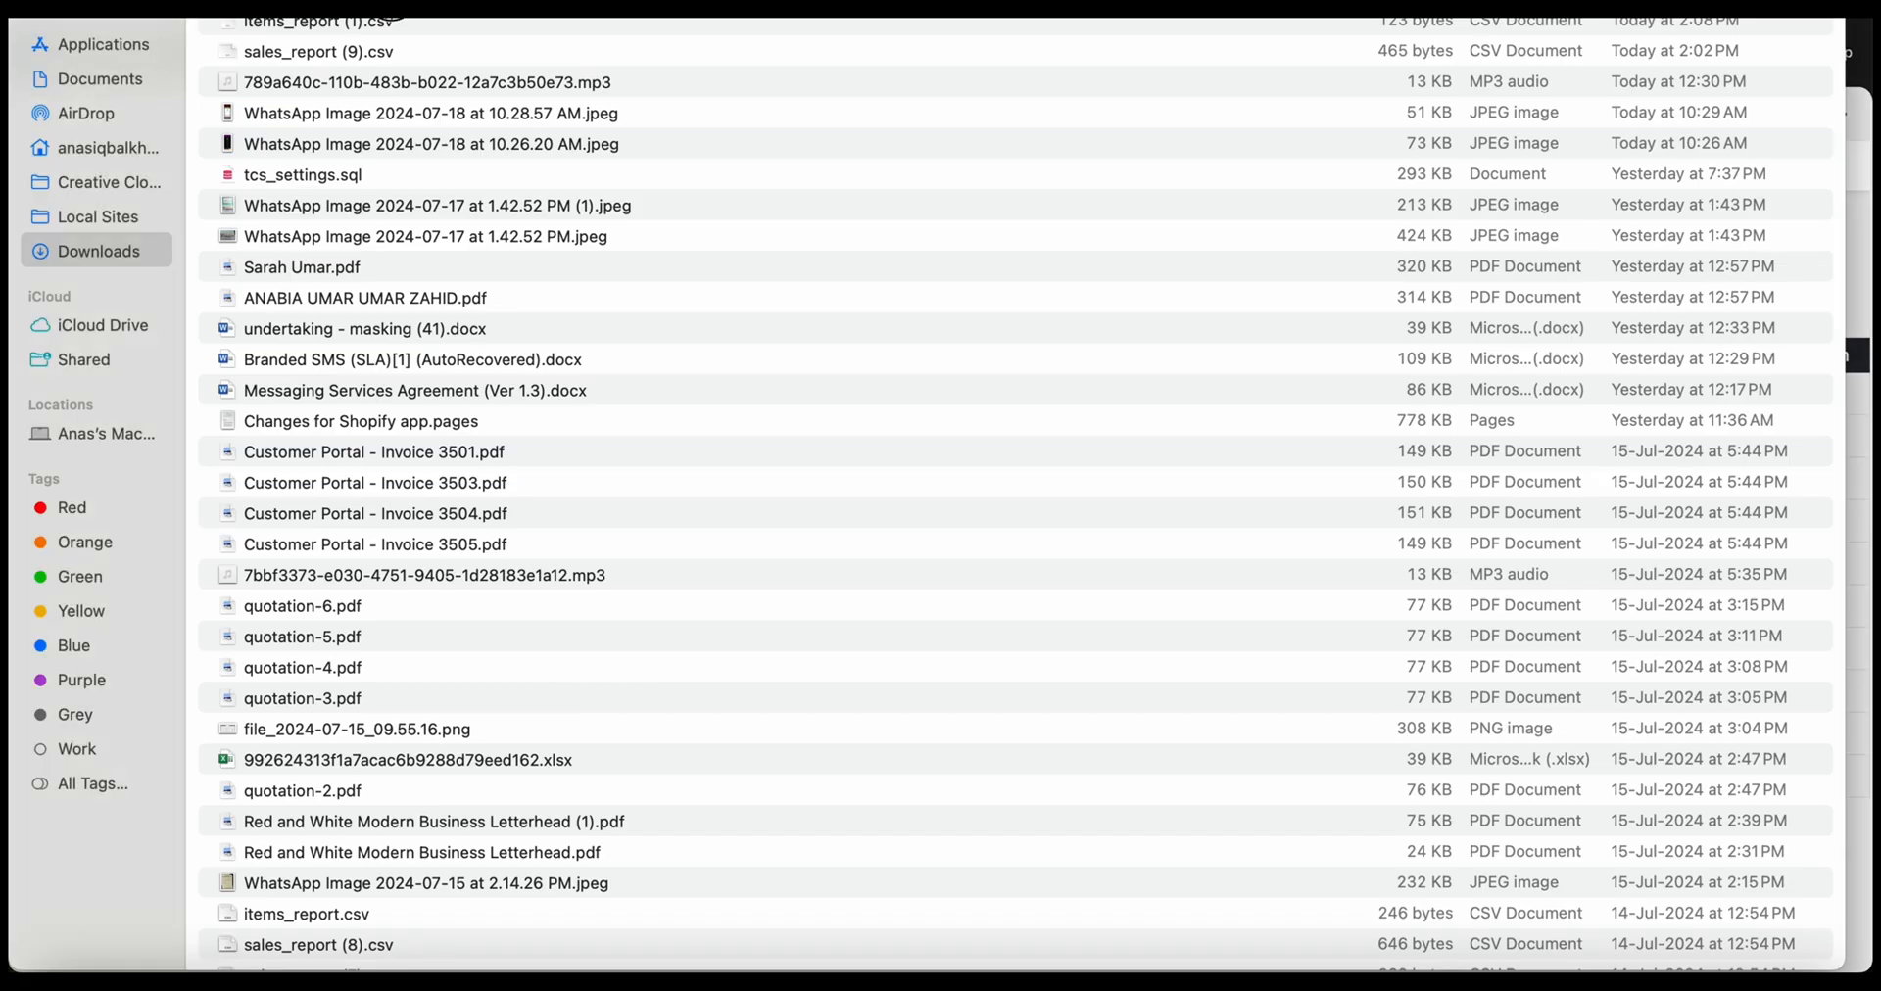
Open sales_report (10).csv in Excel, widen column A and autofit columns J:K
left_click_drag(397, 20, 314, 970)
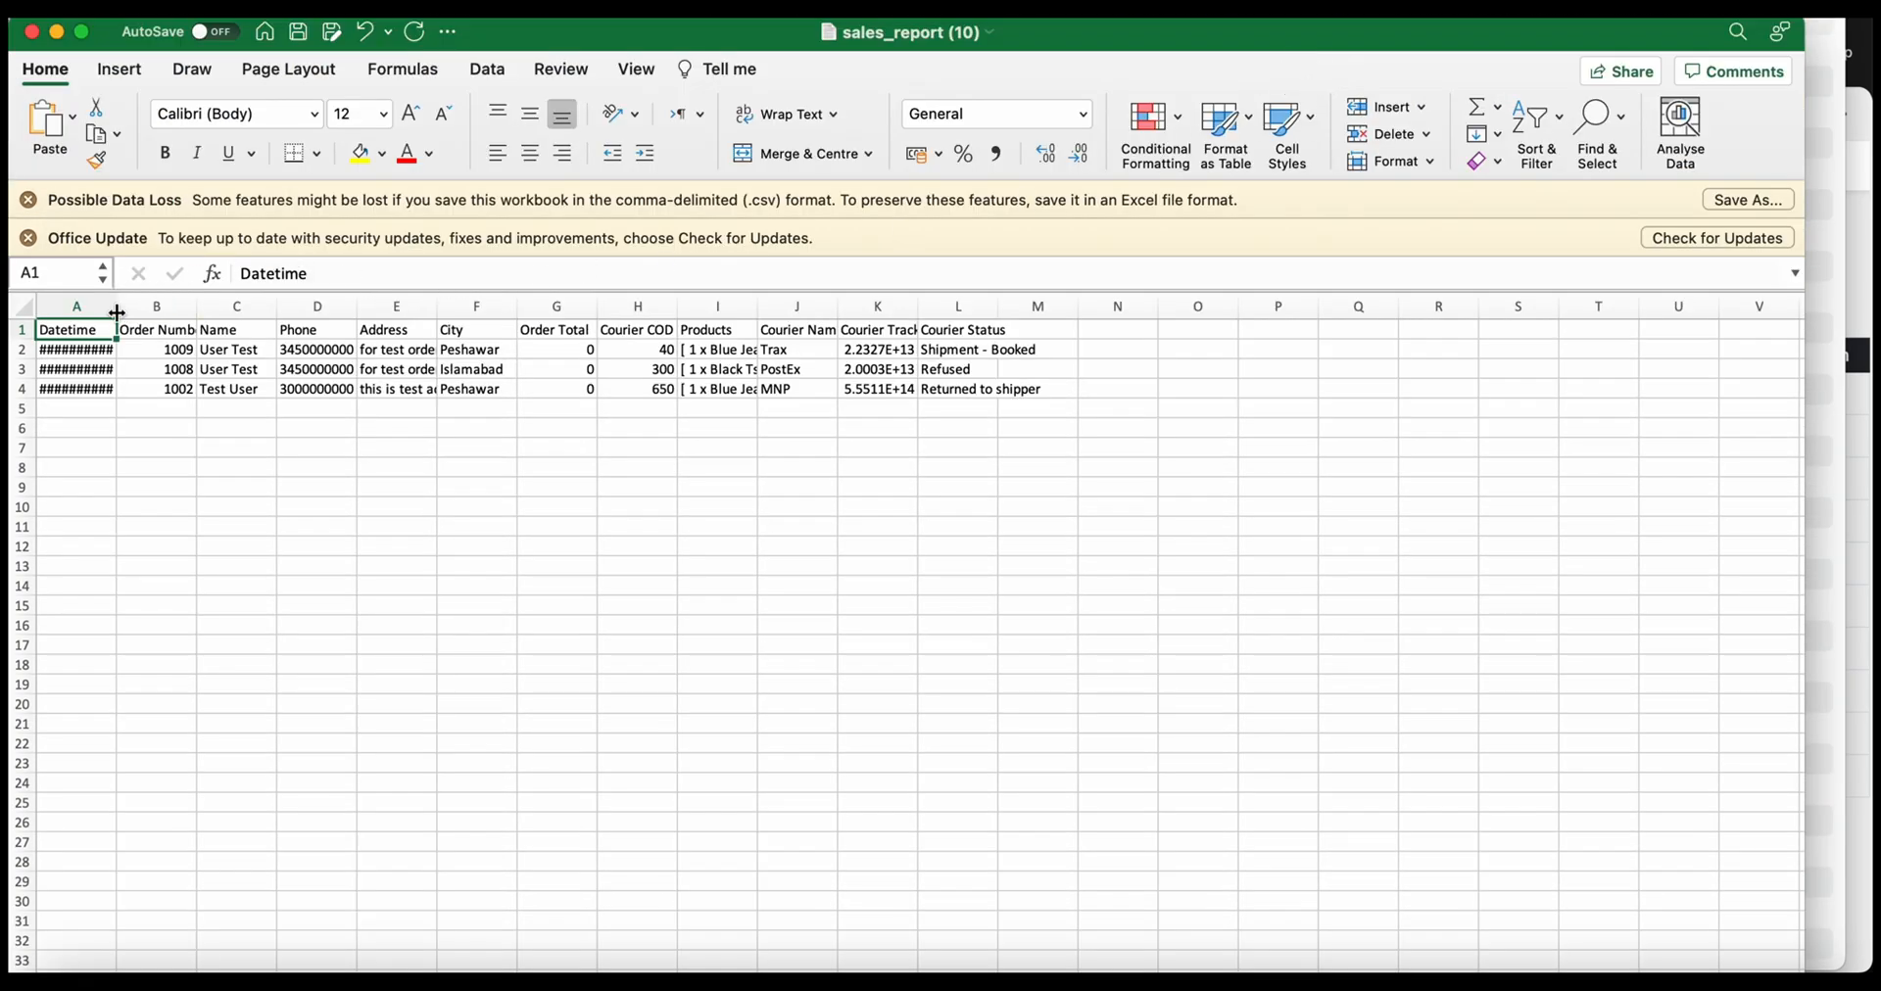
left_click_drag(117, 313, 177, 308)
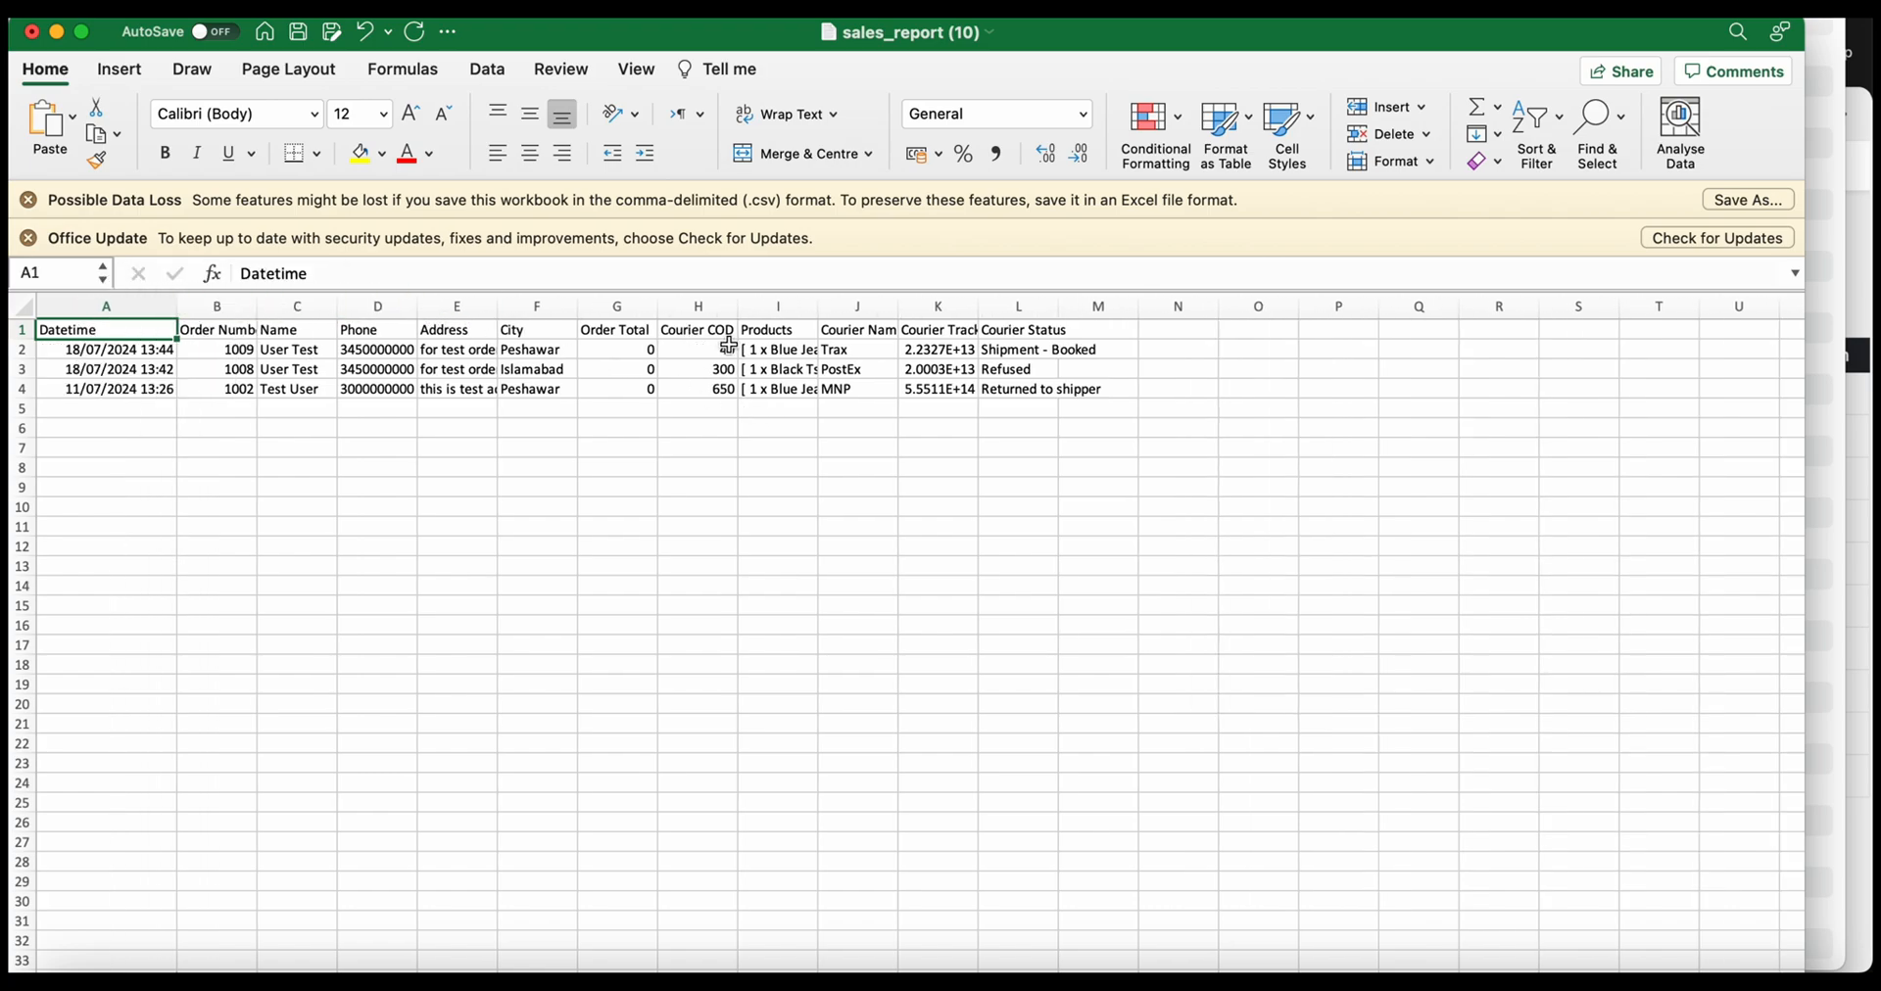
left_click_drag(828, 308, 1107, 303)
left_click(857, 388)
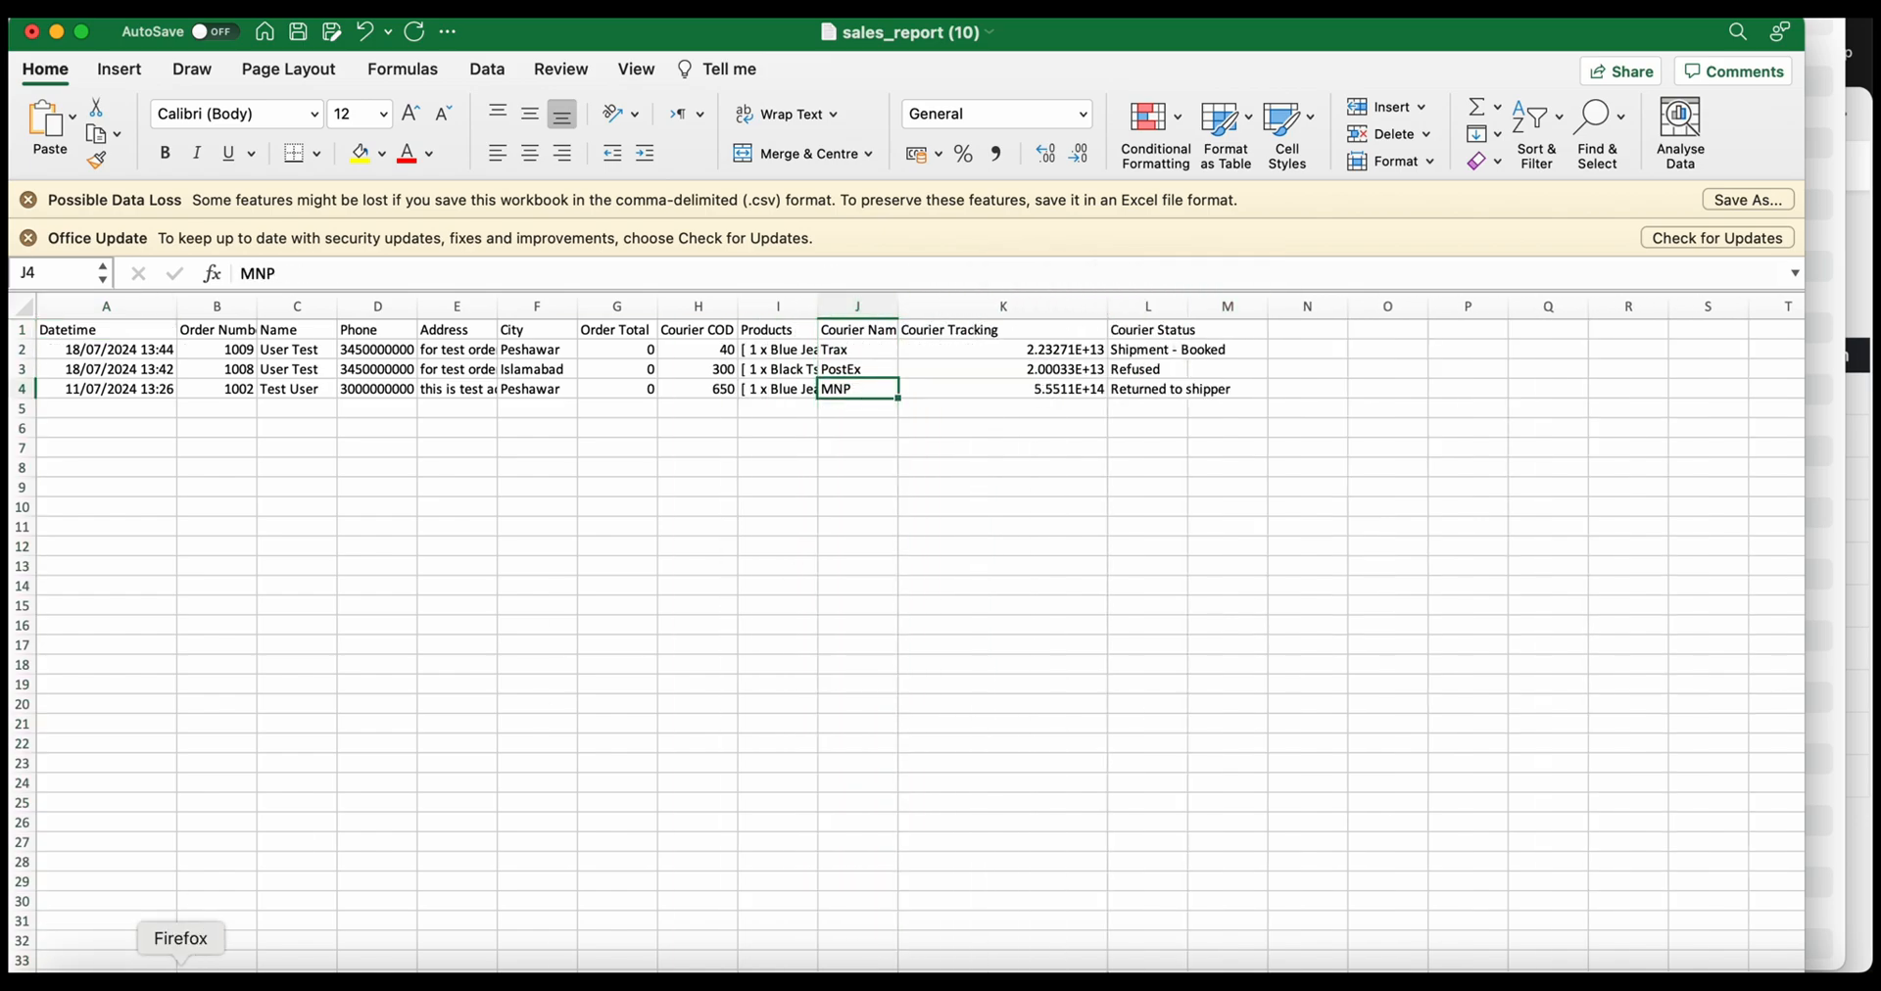
left_click(243, 955)
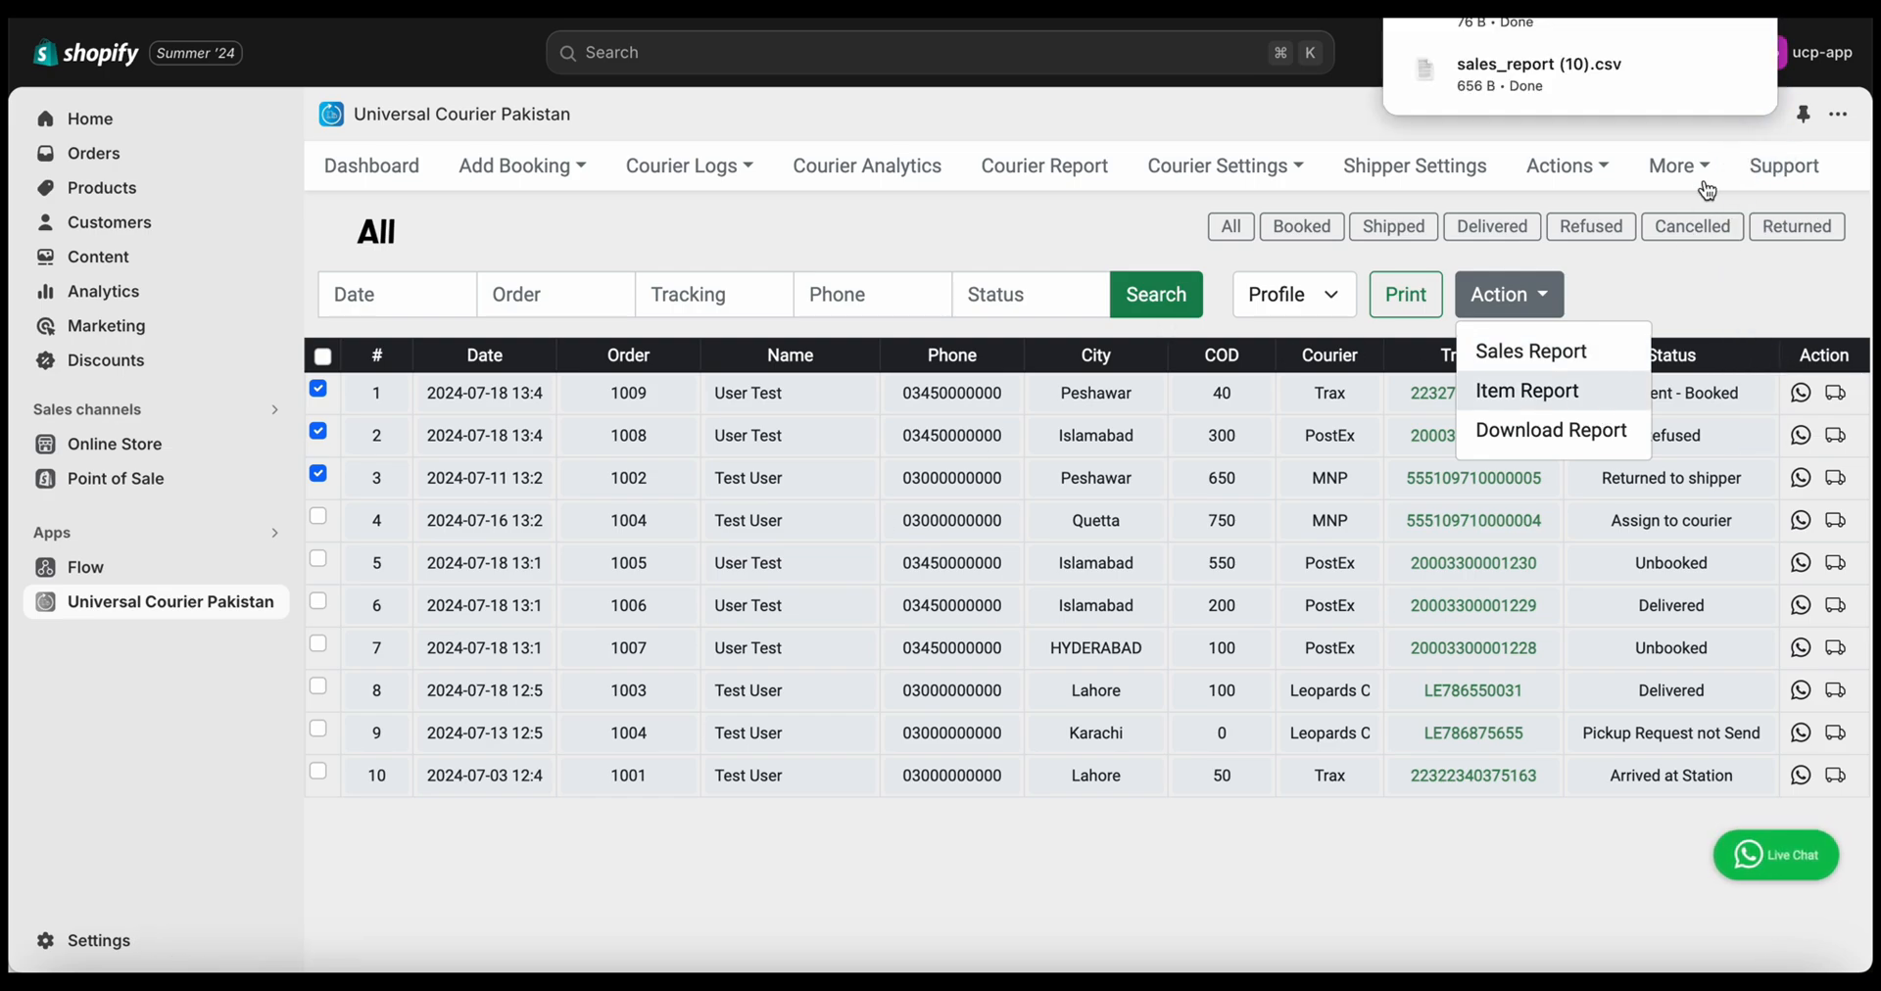
Open items_report (2).csv in Excel and enlarge its window
left_click(1627, 22)
left_click_drag(314, 21, 420, 972)
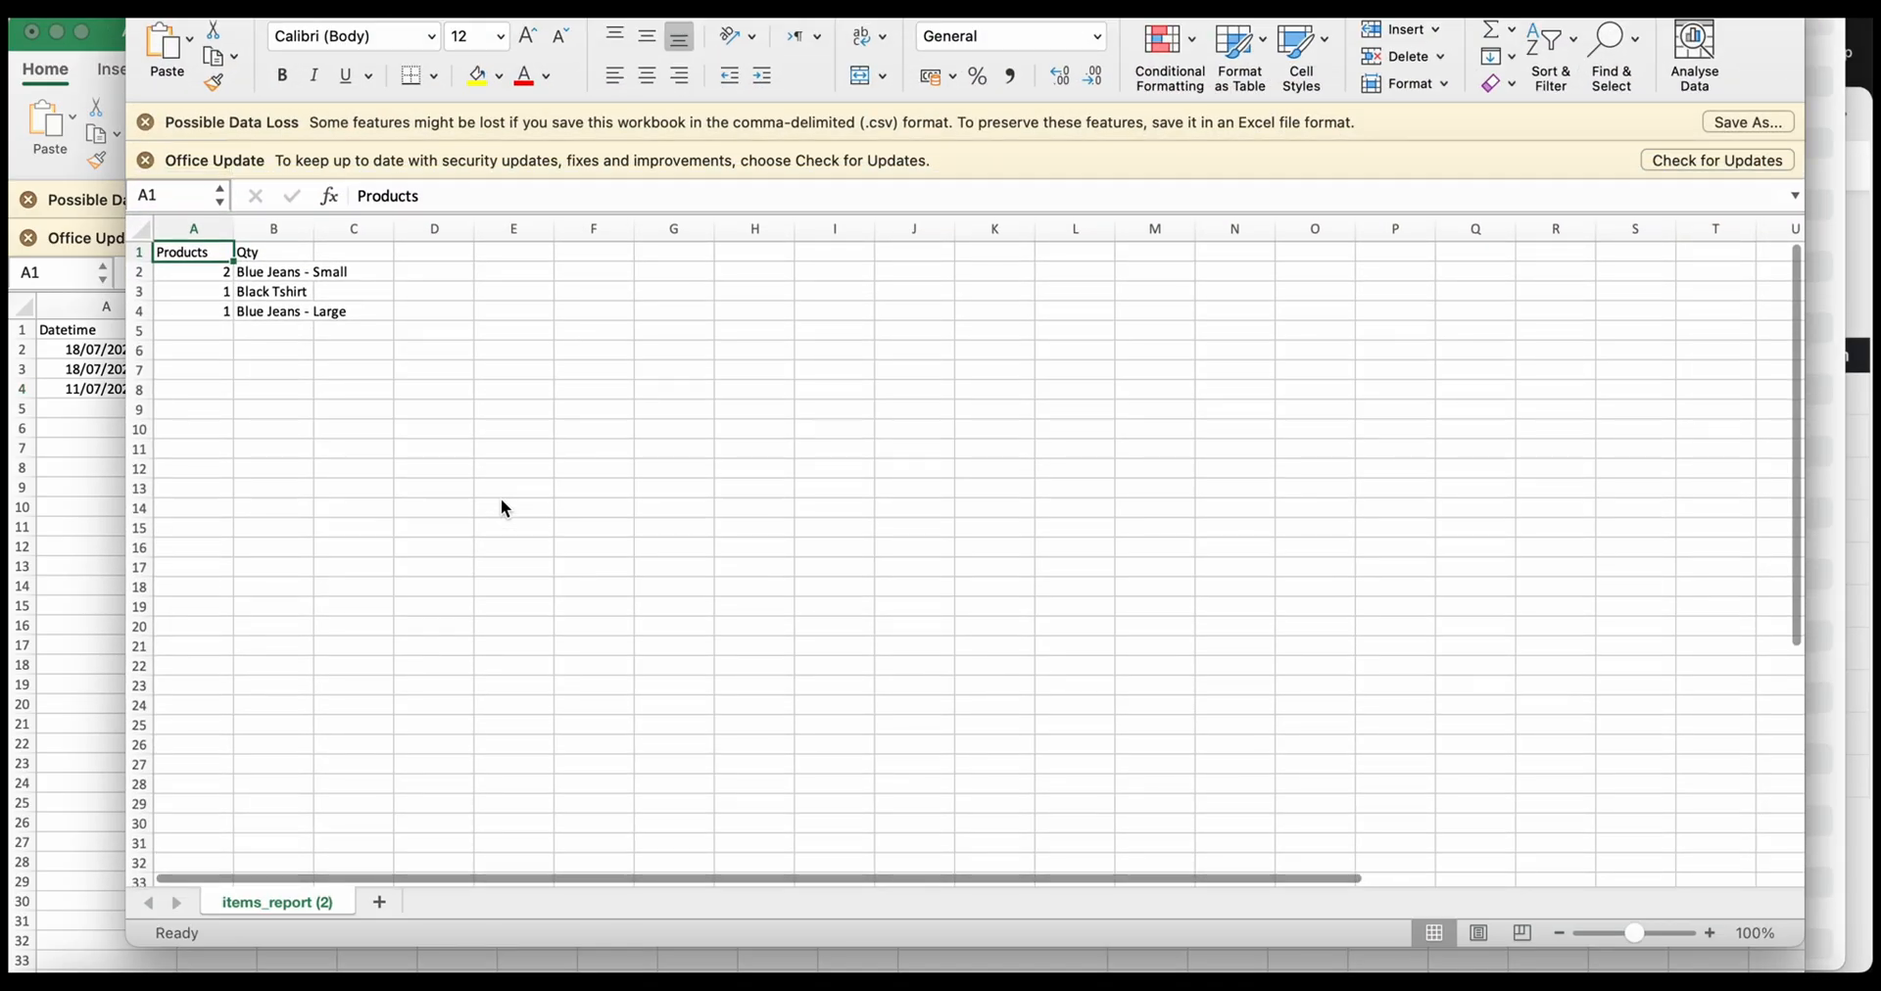
double_click(767, 19)
left_click_drag(766, 20, 766, 44)
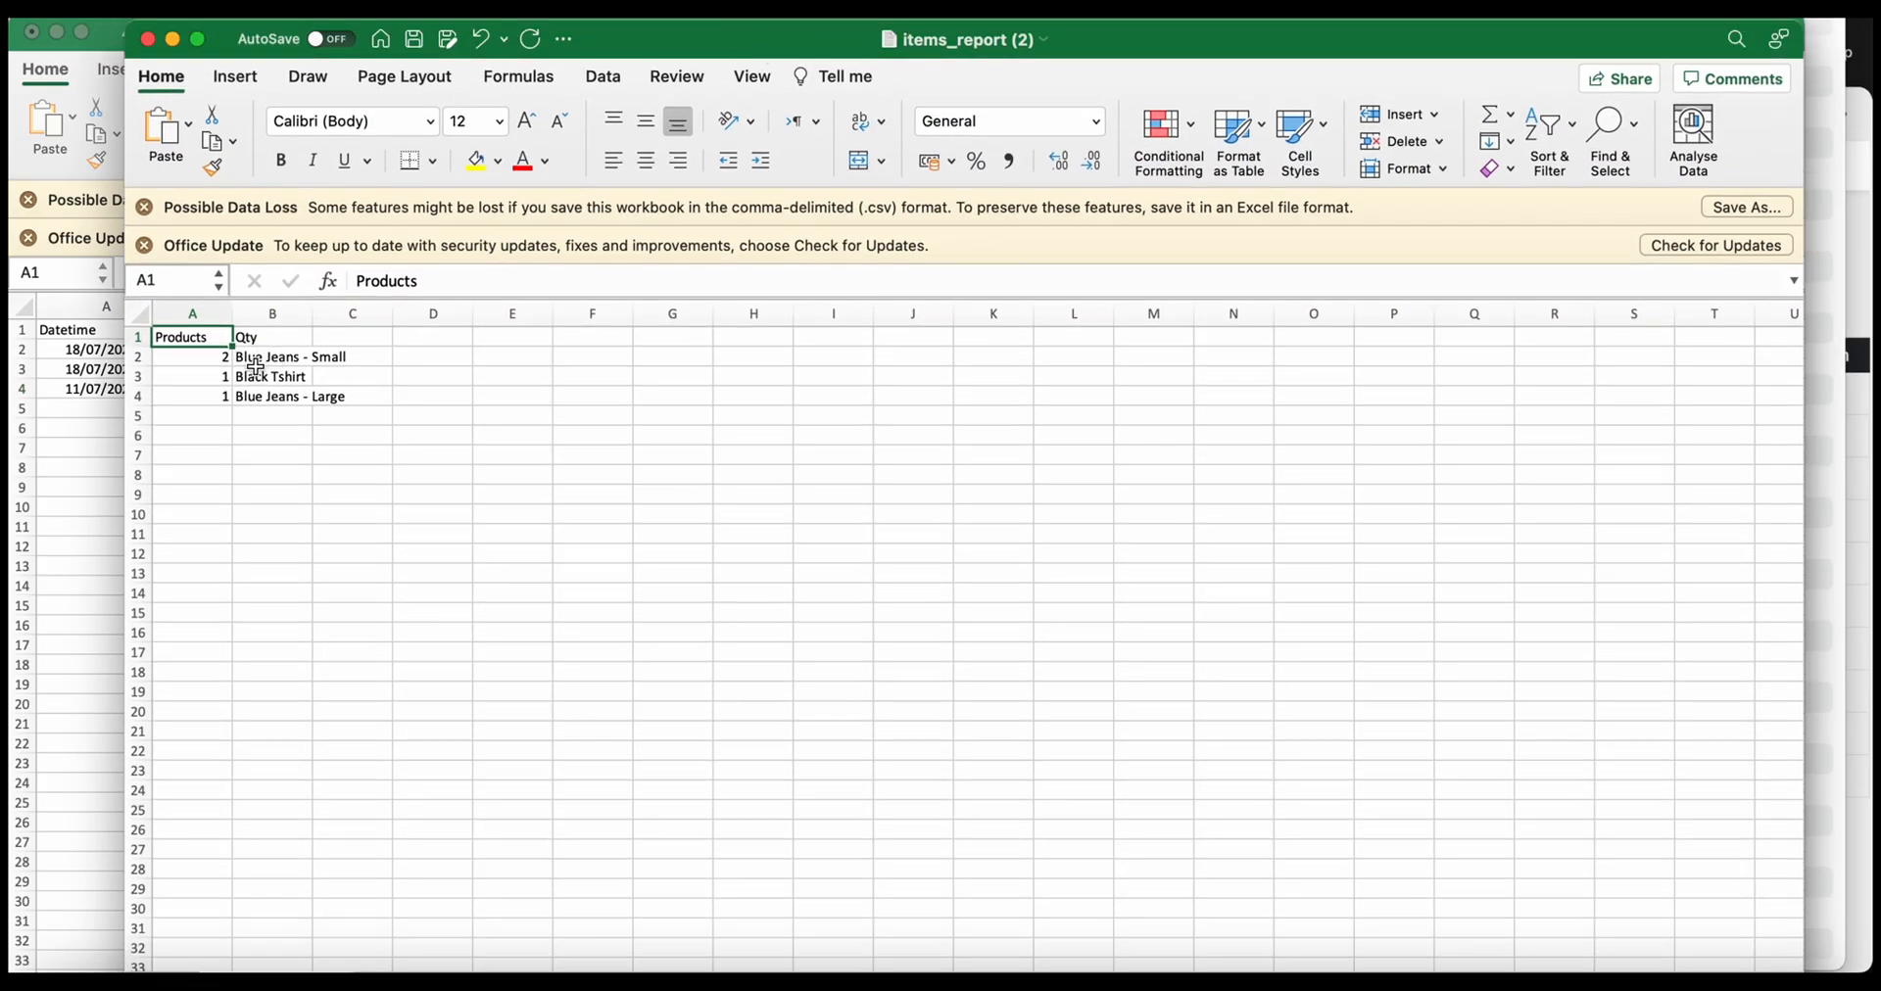
Widen column B to show full product names and check cells A2 and B4
left_click_drag(311, 317, 393, 316)
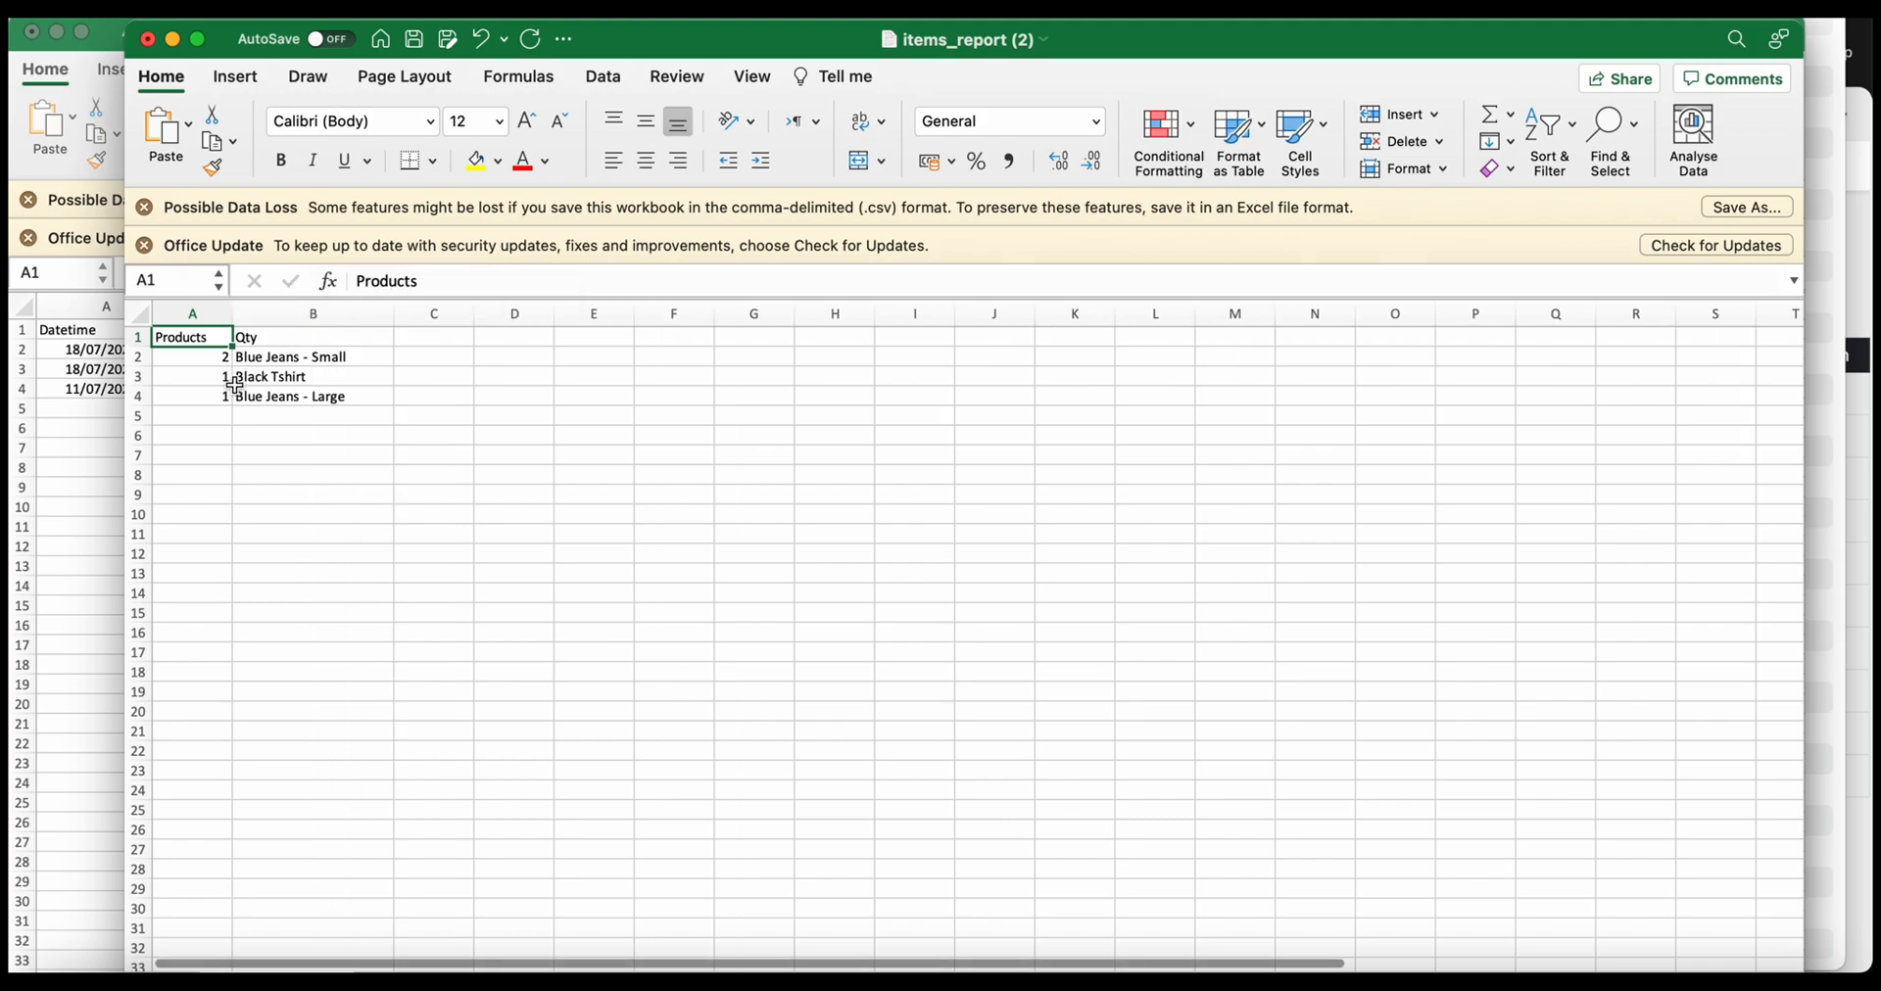
left_click(212, 362)
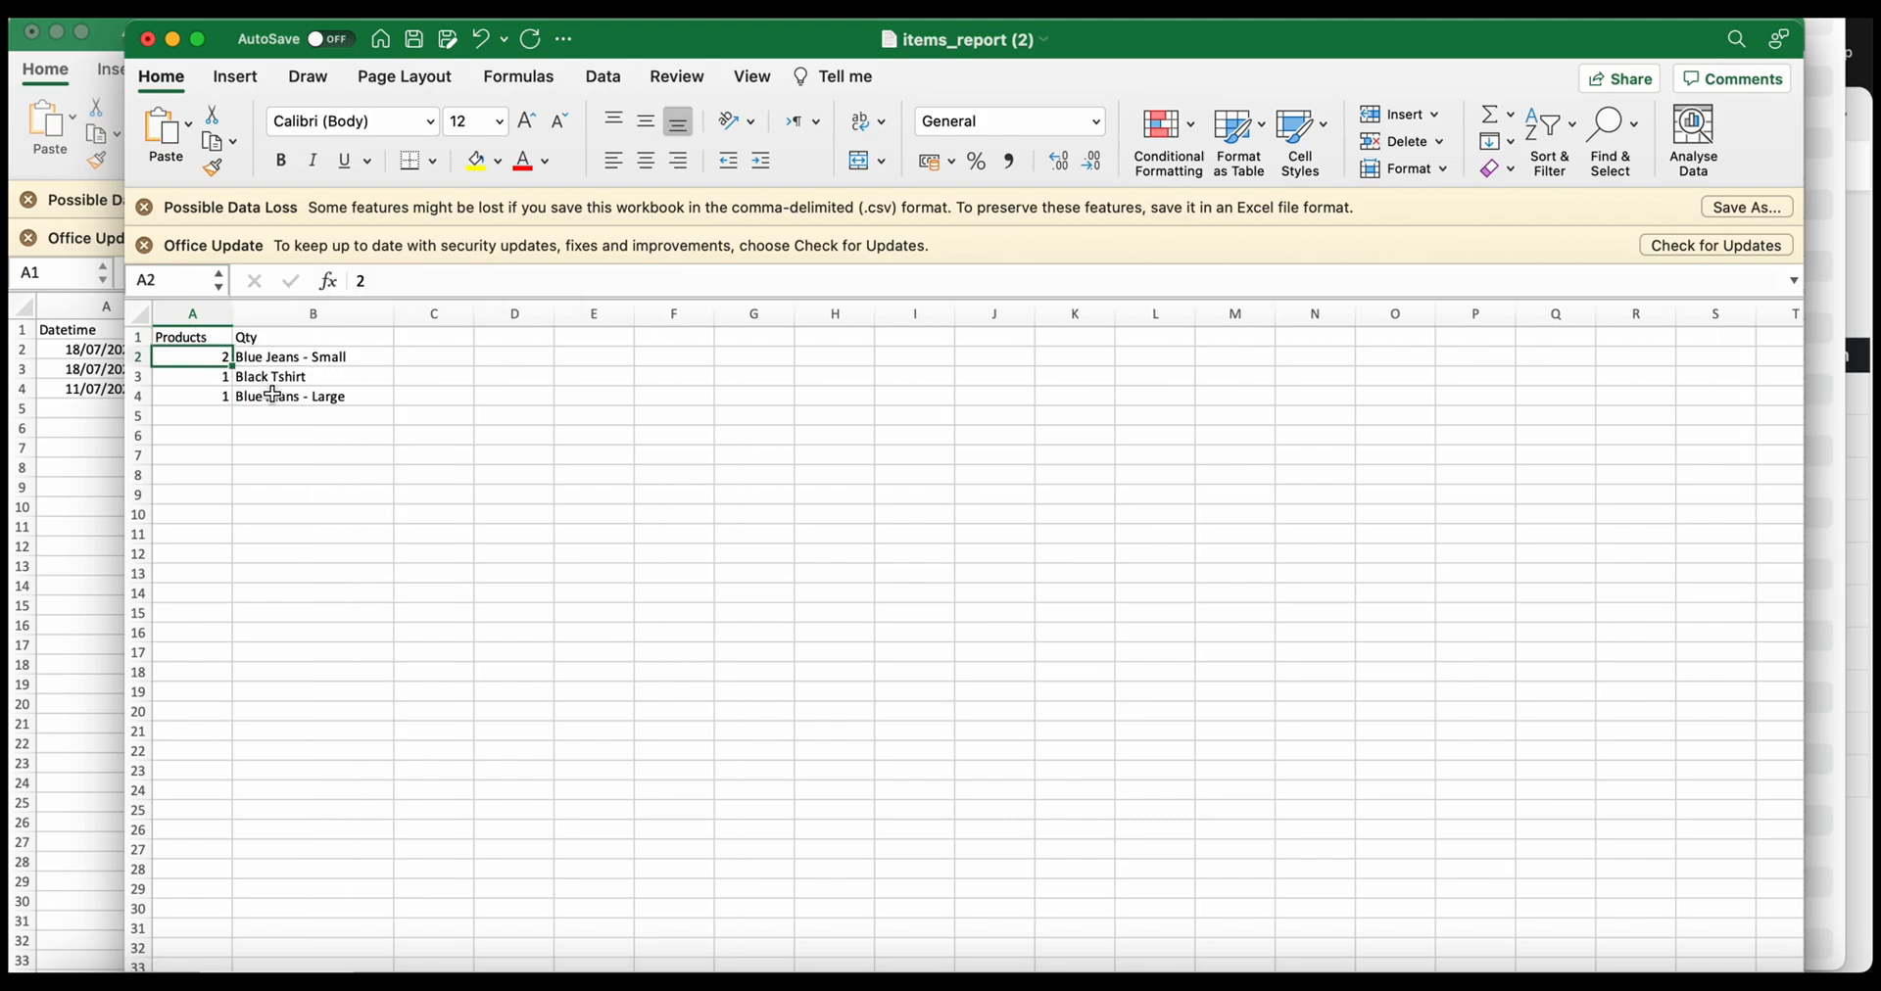
left_click(274, 395)
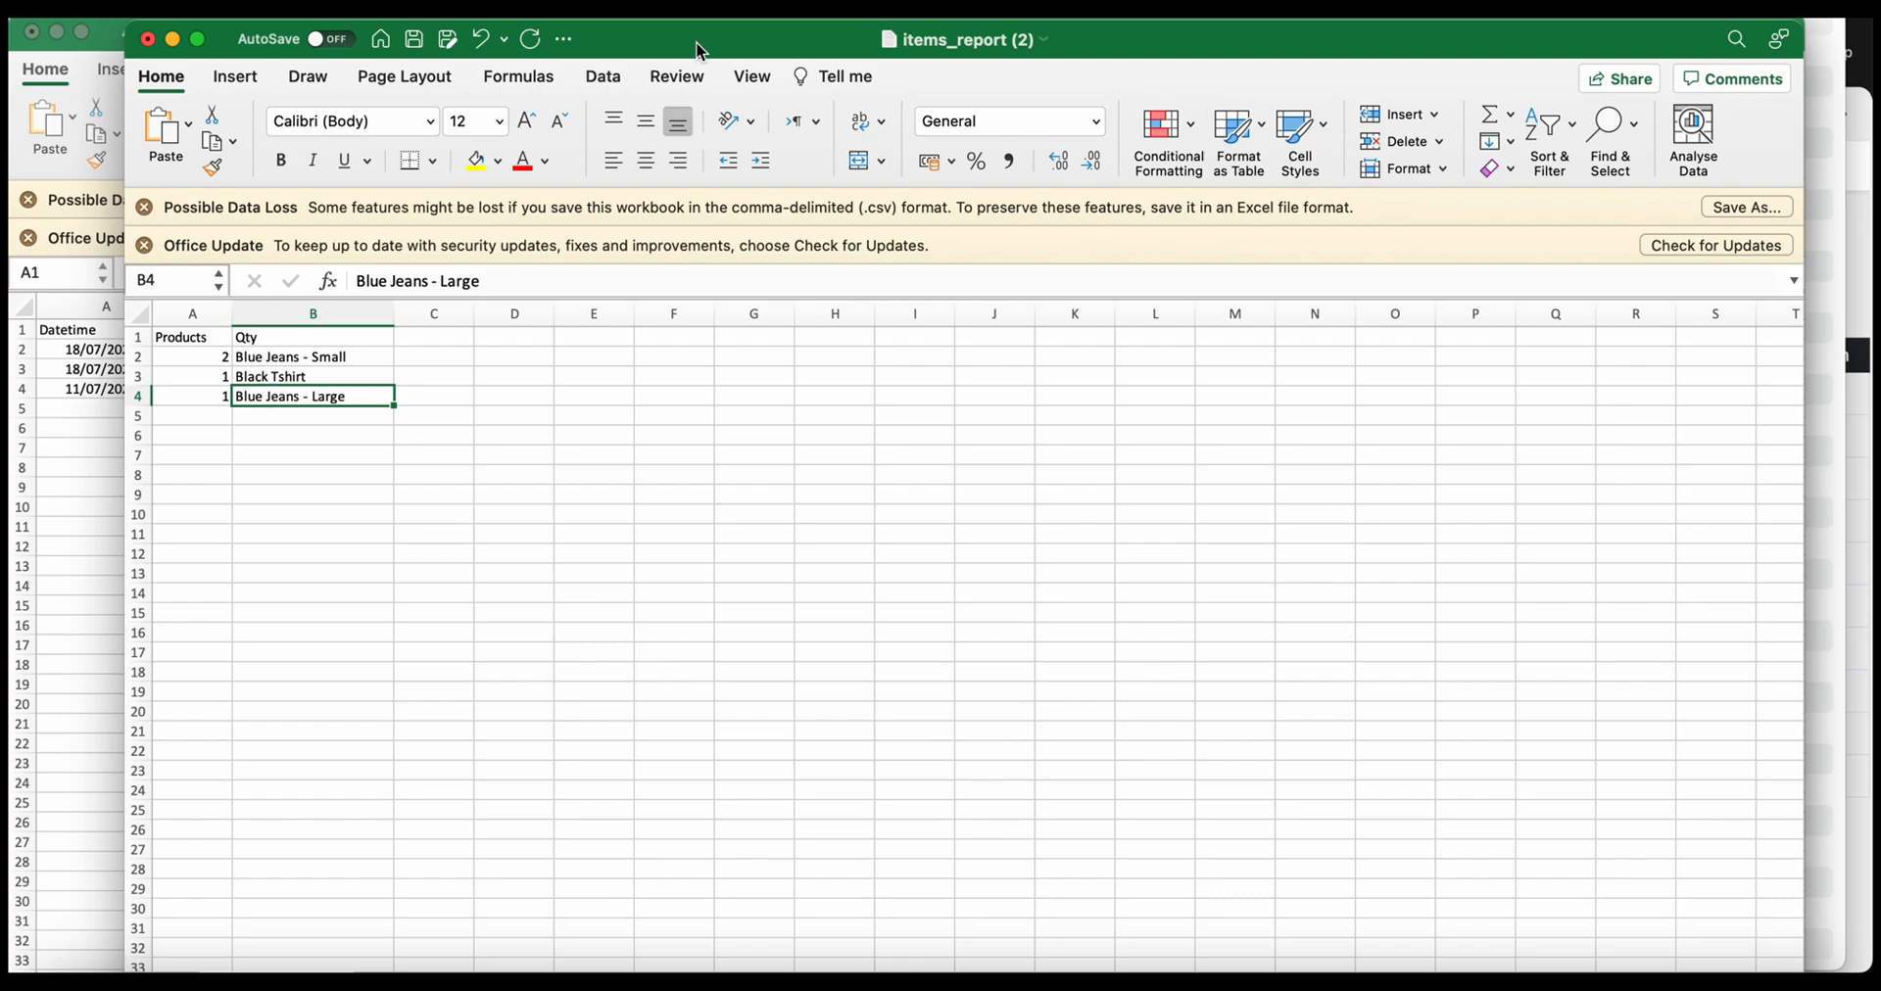
left_click_drag(695, 41, 581, 27)
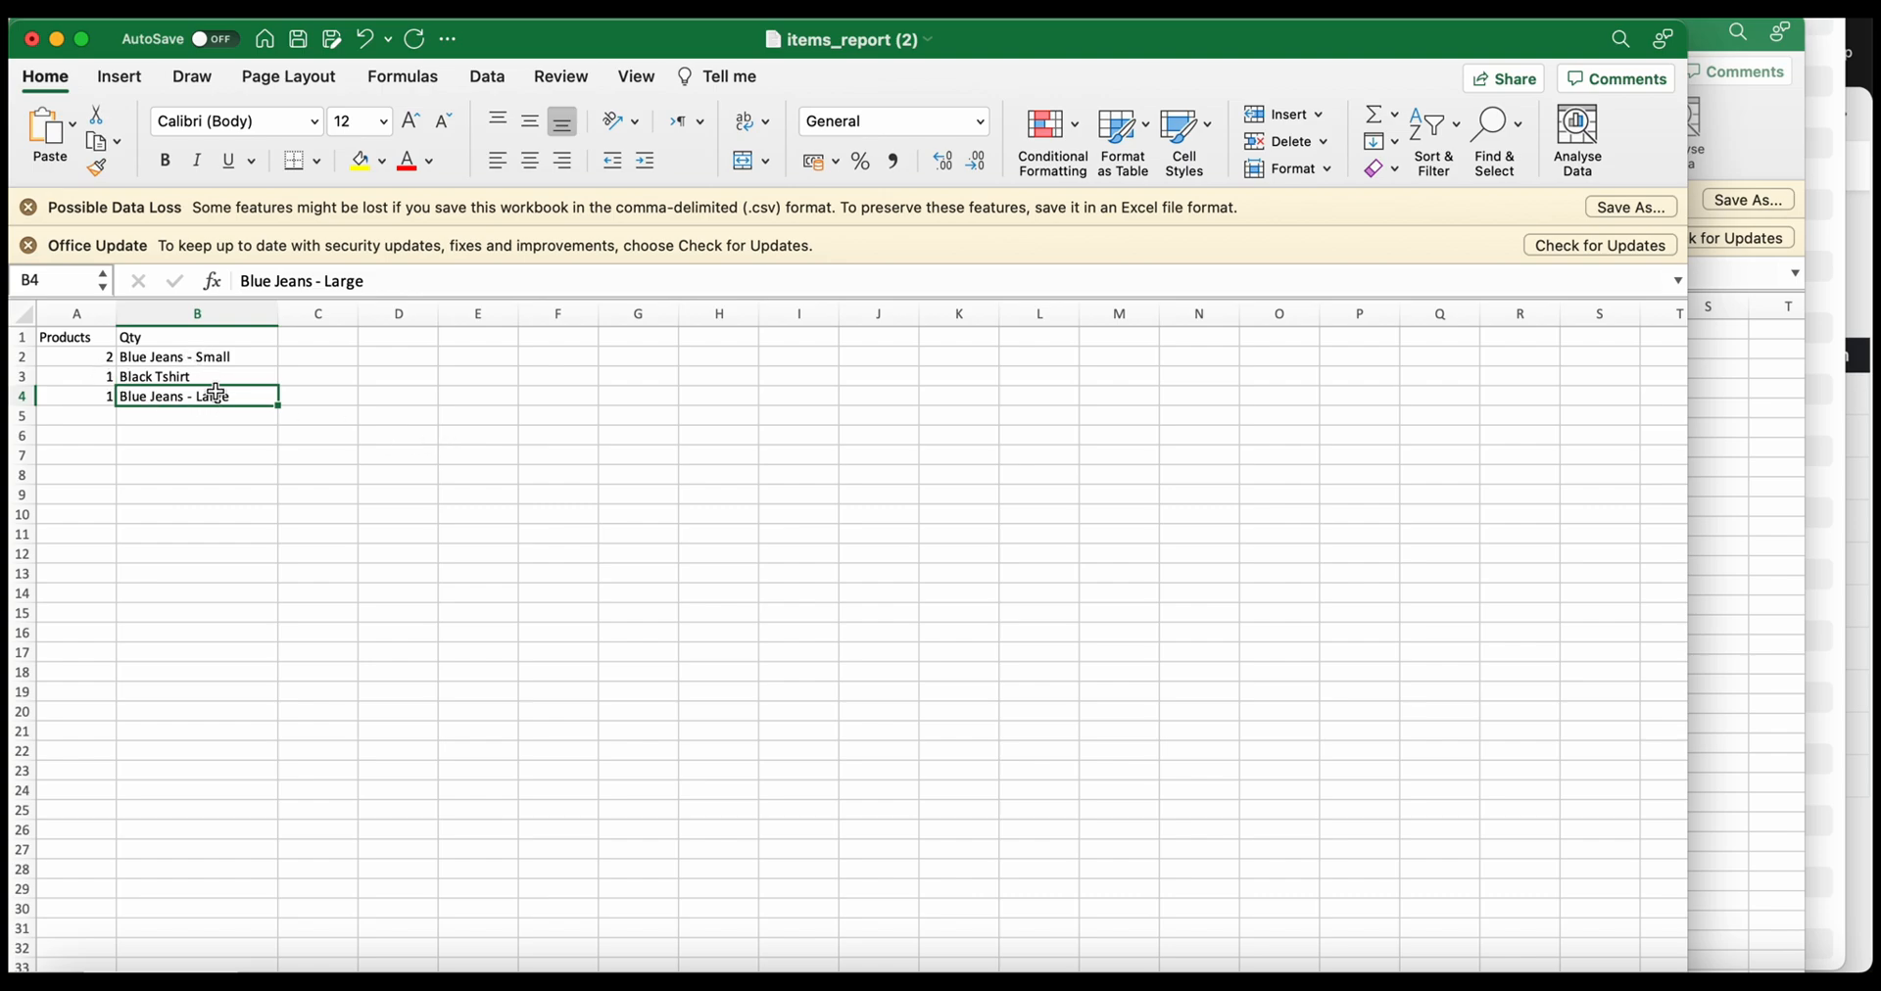
left_click(217, 965)
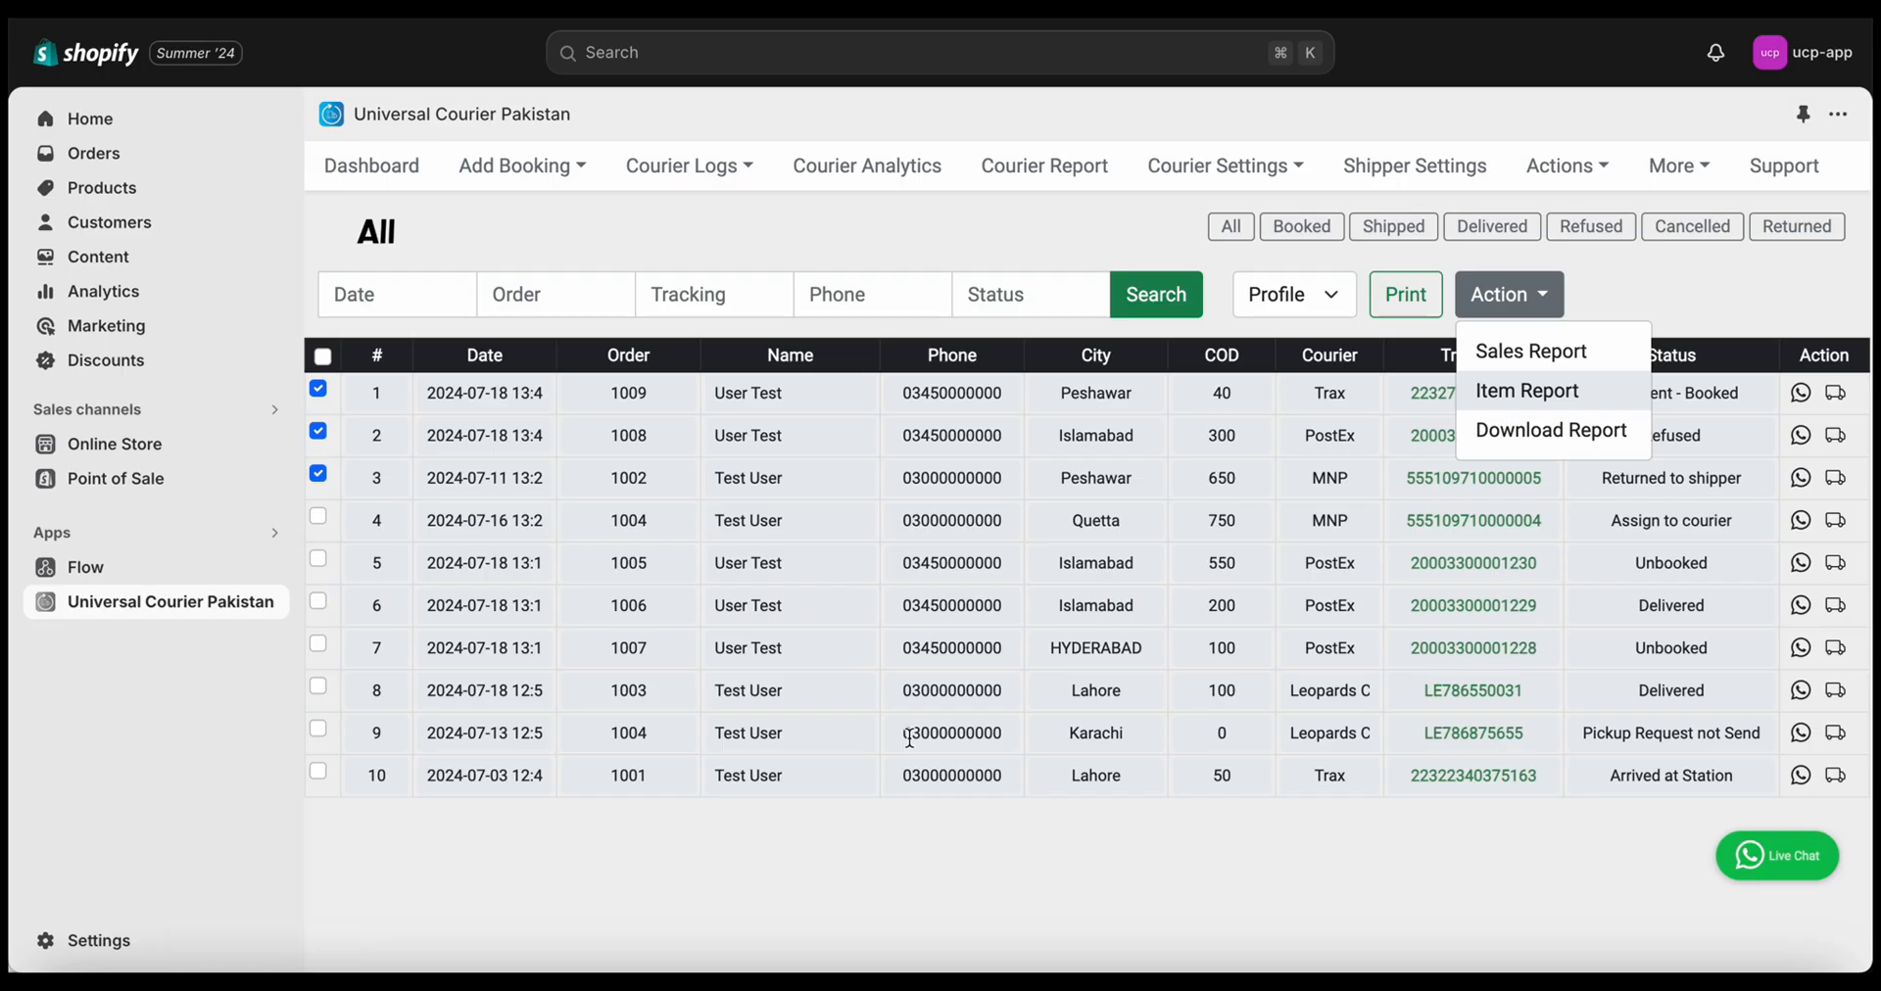
Download the full shipments report via Action > Download Report and reveal it in Finder
left_click(1107, 882)
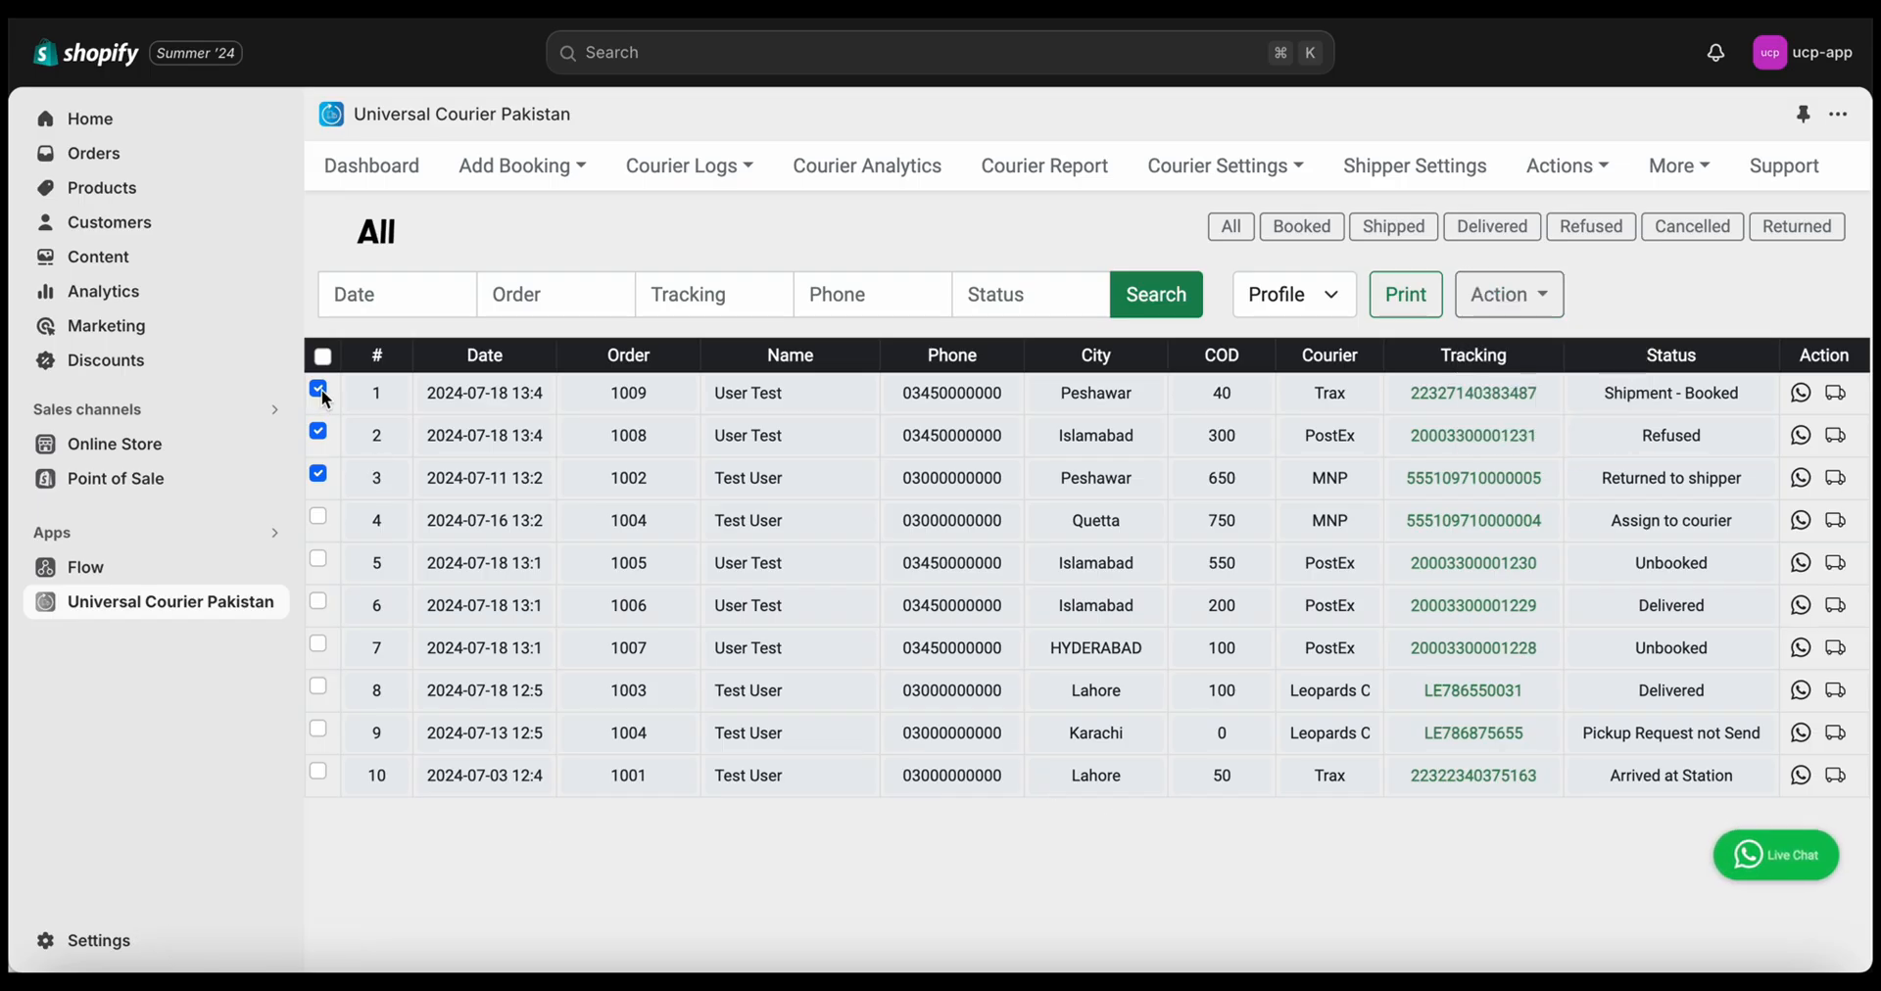
left_click(1497, 295)
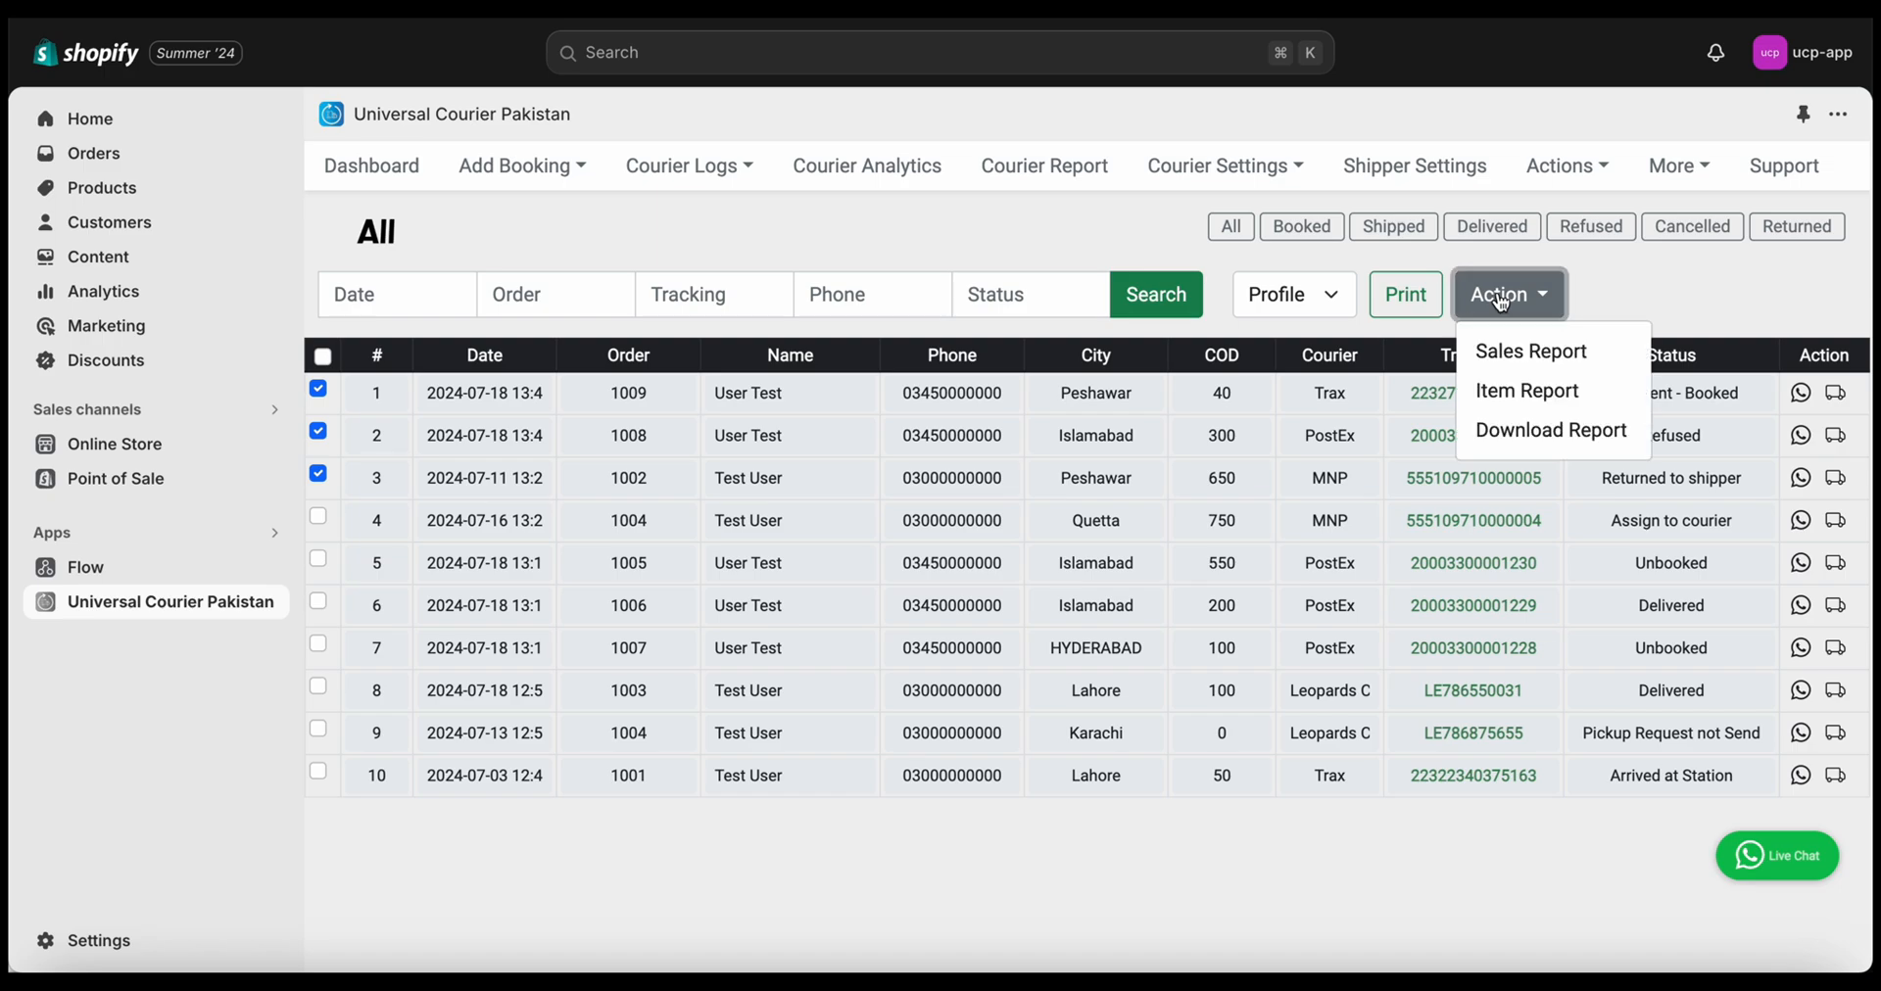
left_click(1521, 436)
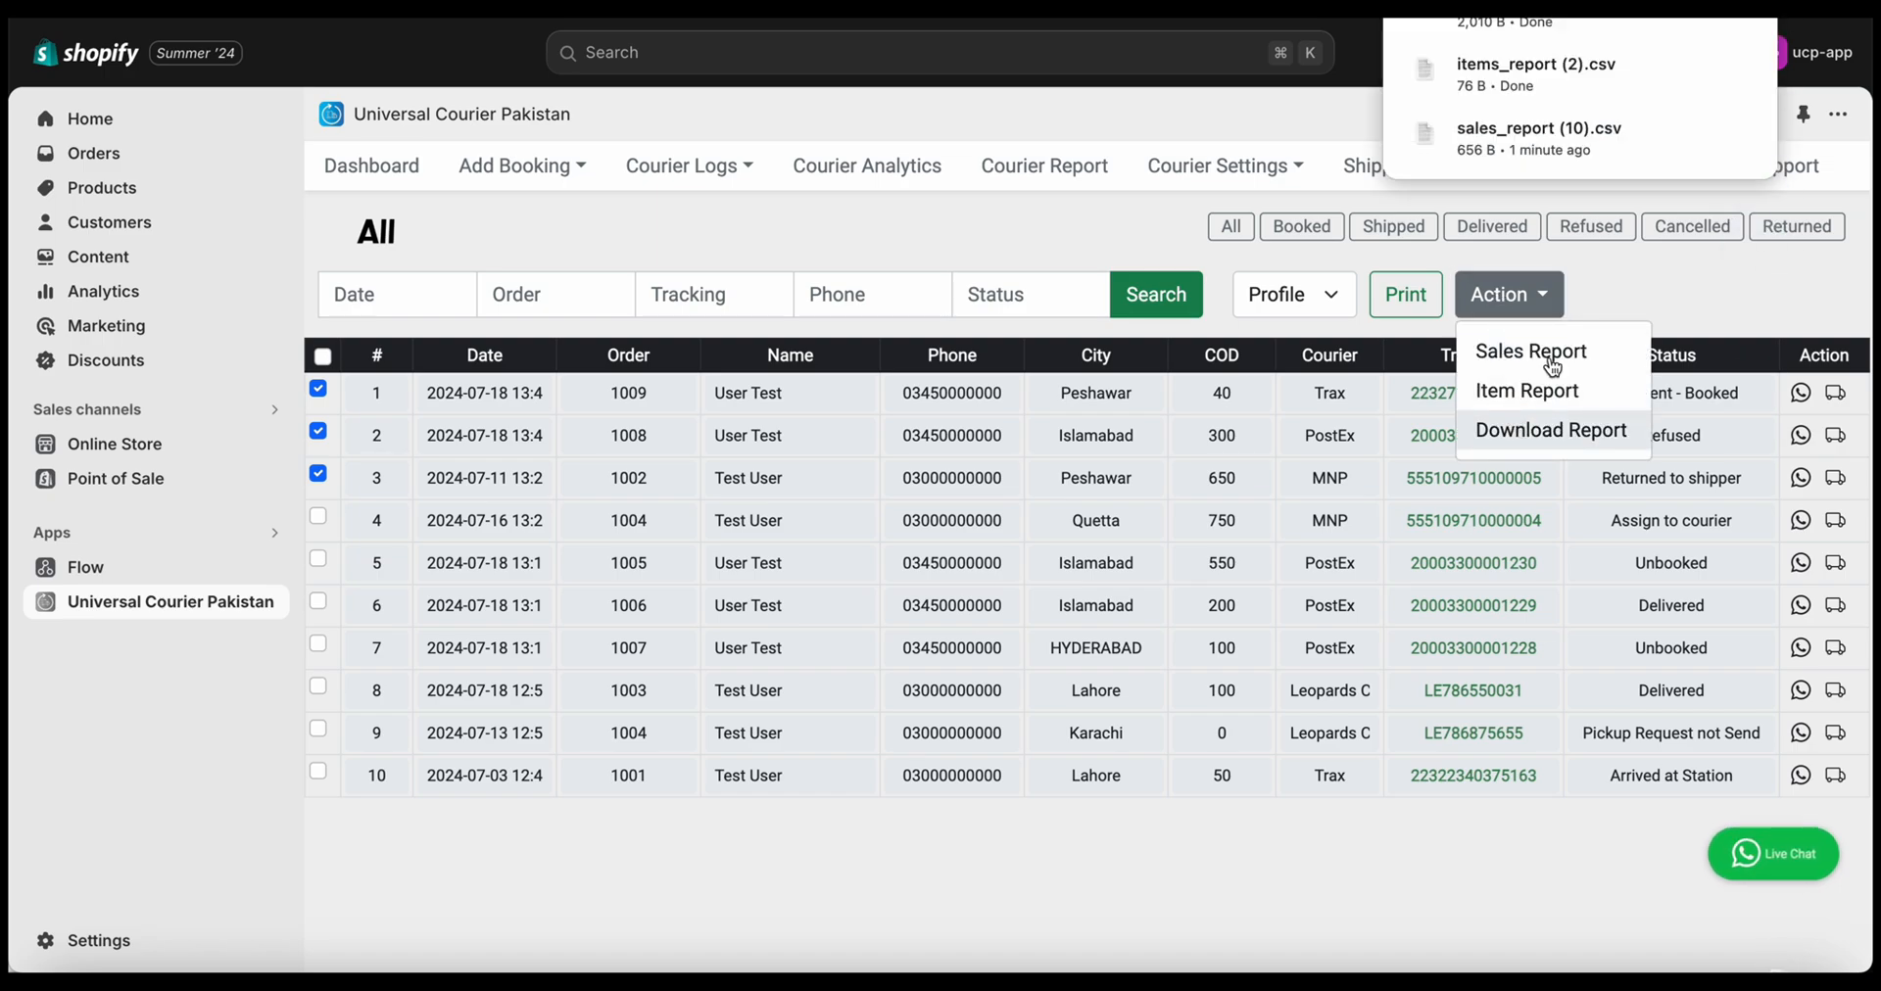
left_click(1696, 20)
Open download_report in Excel and widen column A plus the Delivery and Courier Status columns
left_click_drag(314, 21, 404, 968)
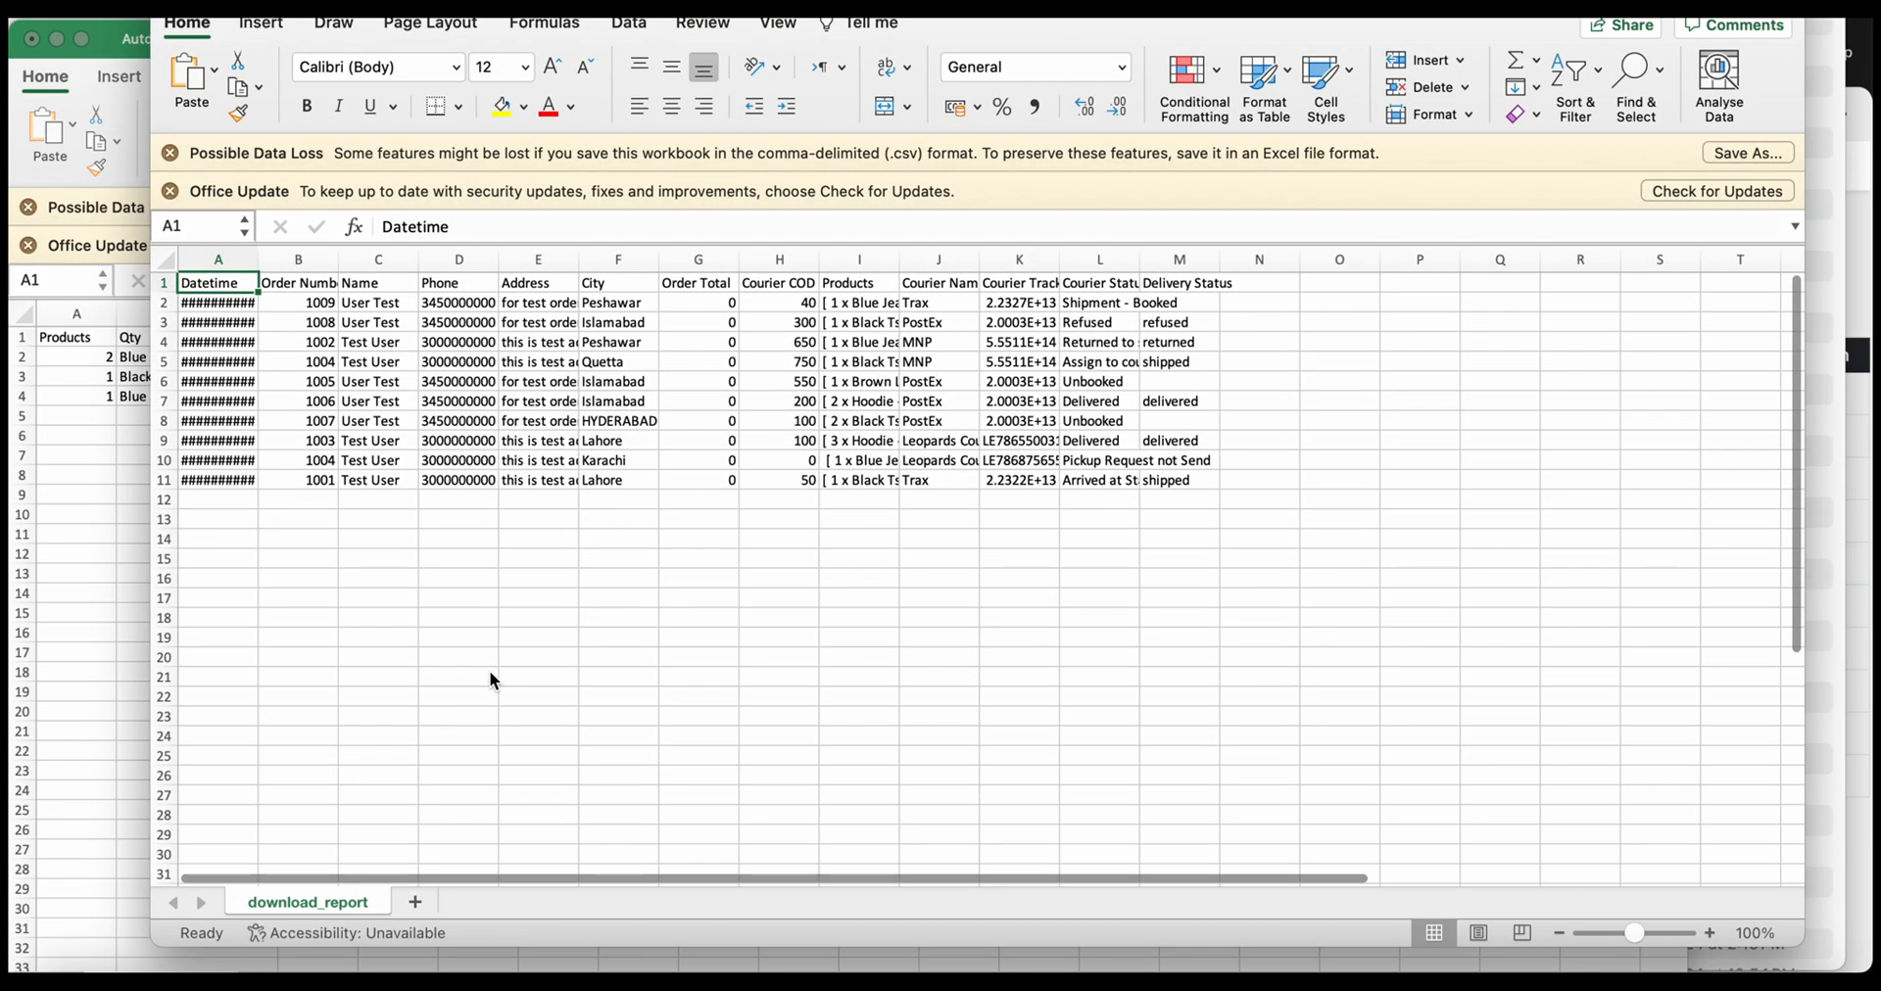
left_click_drag(264, 259, 299, 261)
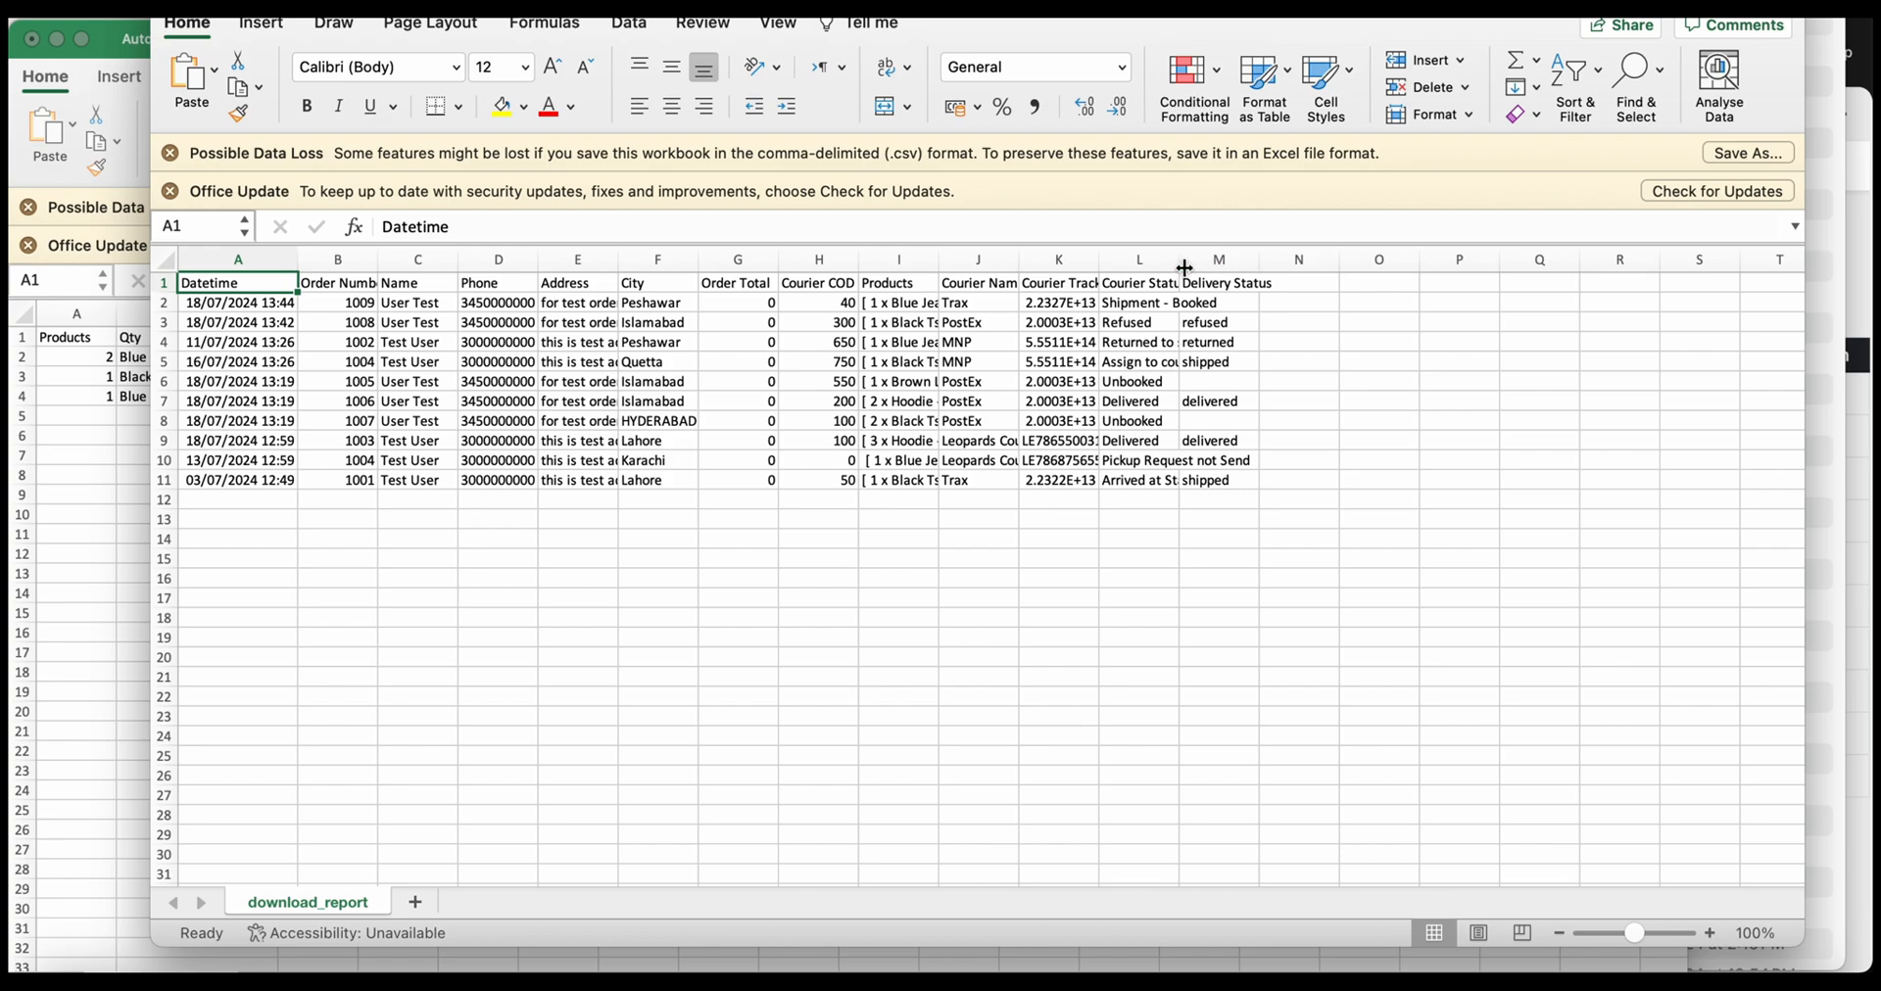
left_click_drag(1260, 259, 1313, 261)
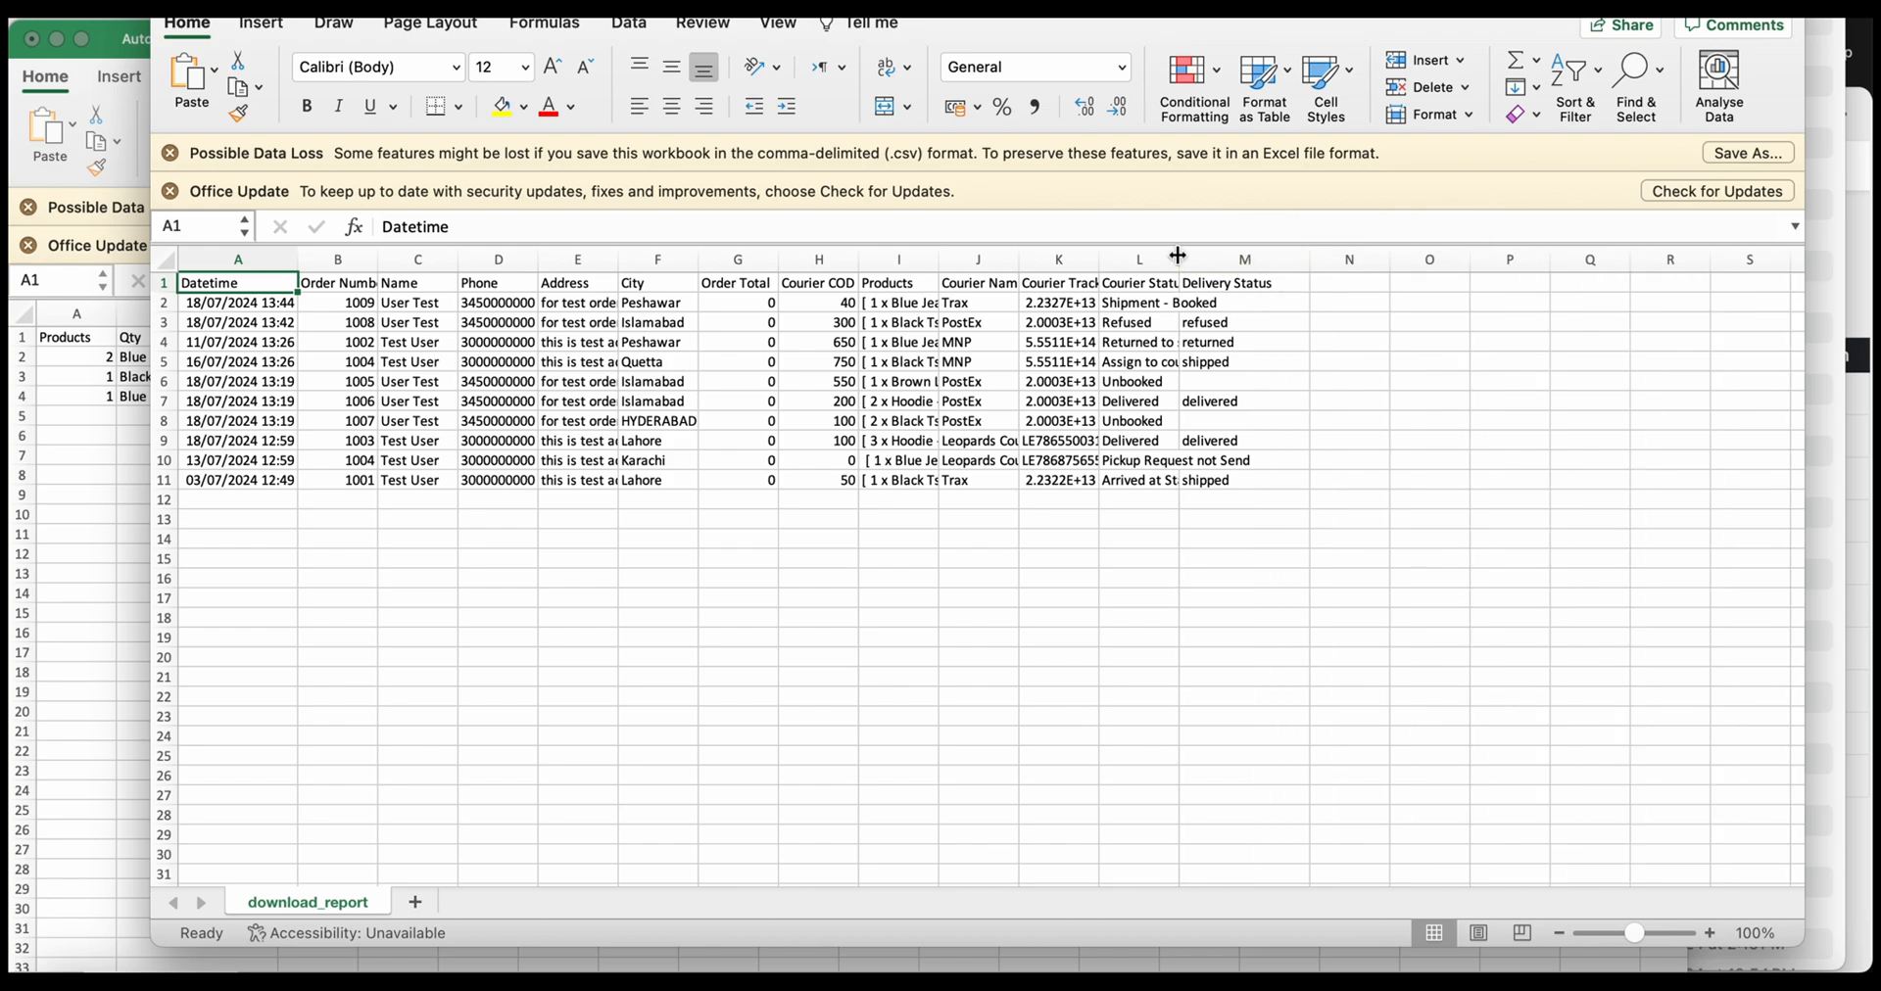
left_click_drag(1181, 260, 1296, 263)
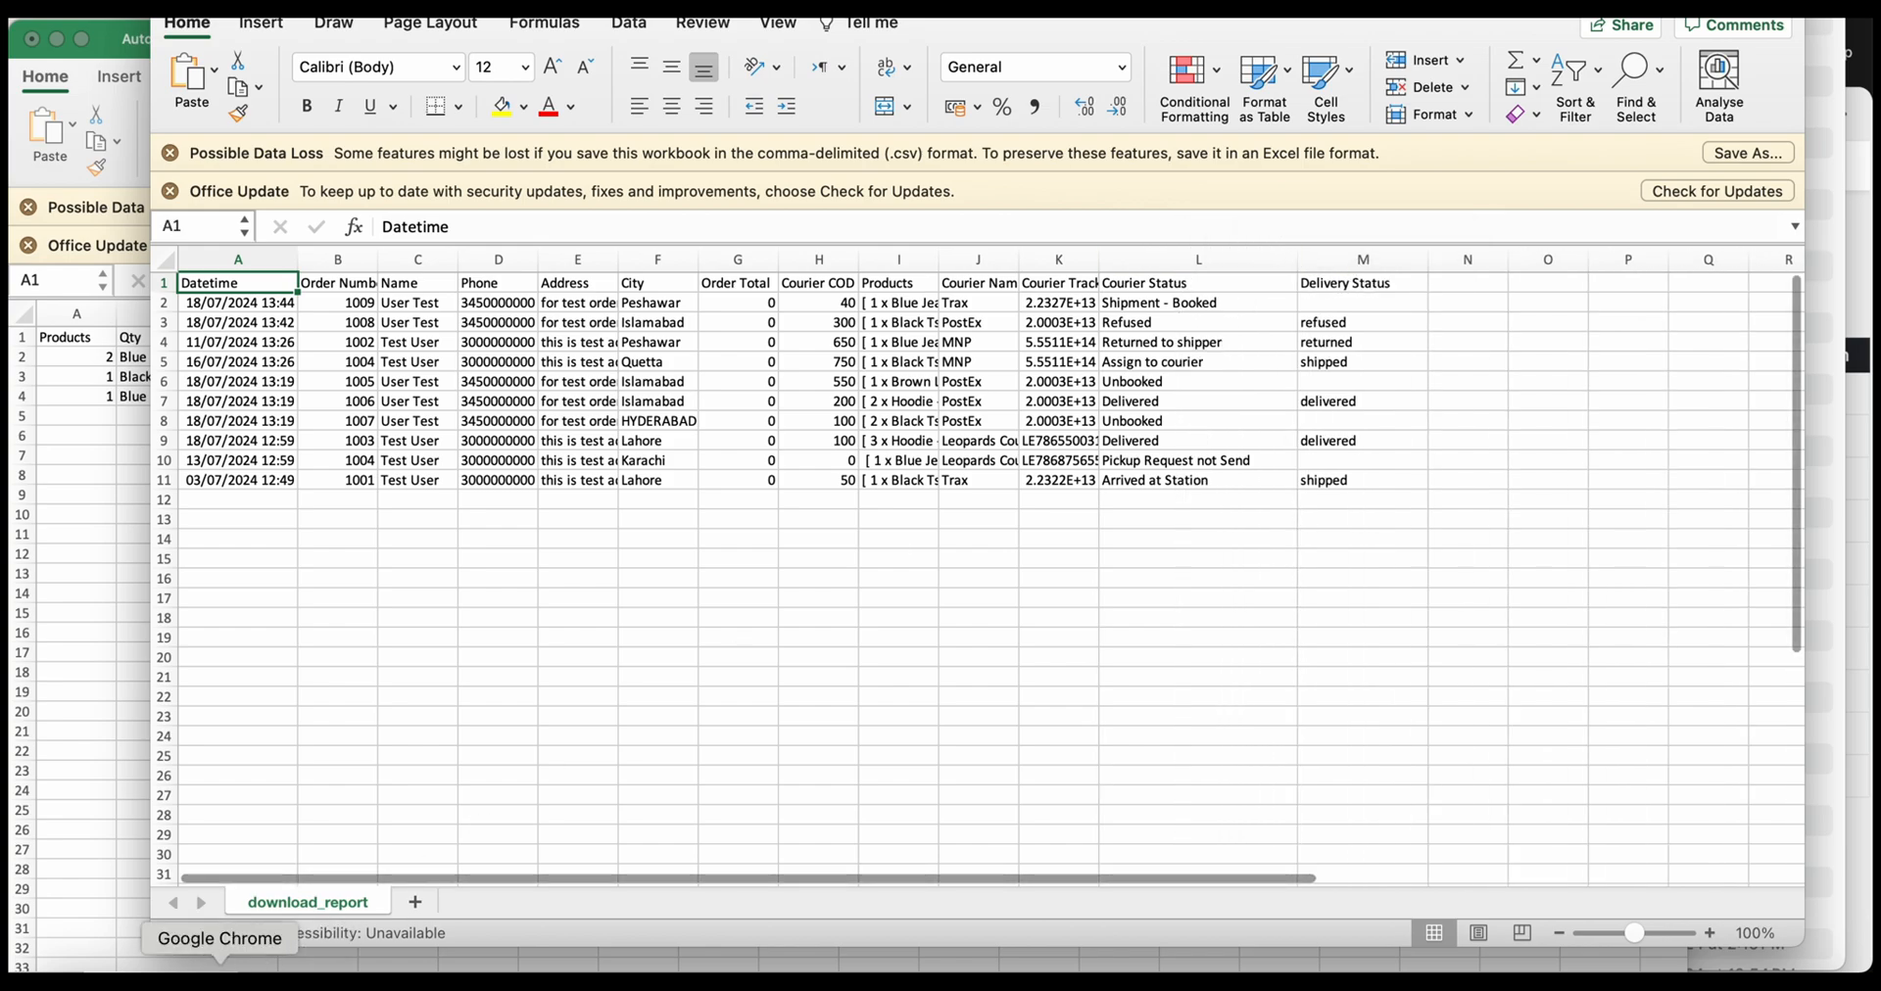
left_click(253, 978)
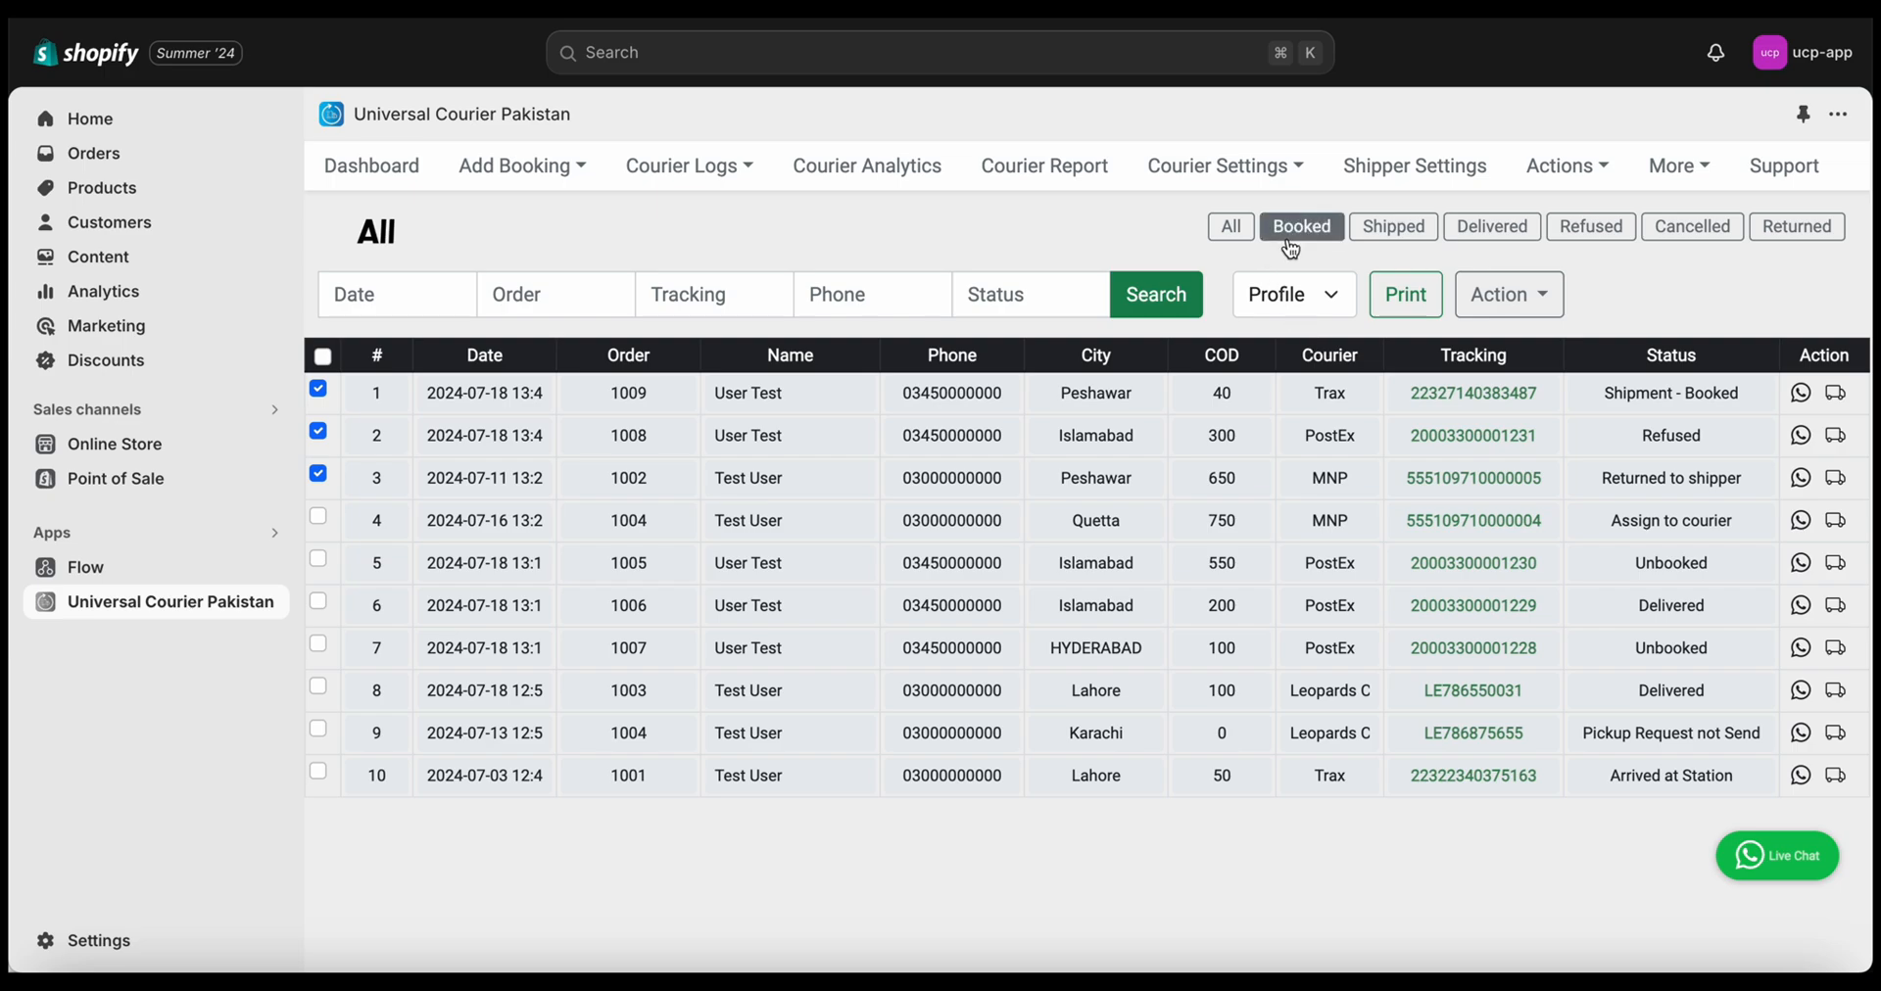
Filter the courier log by Booked, Shipped, Delivered, Refused and Returned, then return to the dashboard guide
left_click(425, 304)
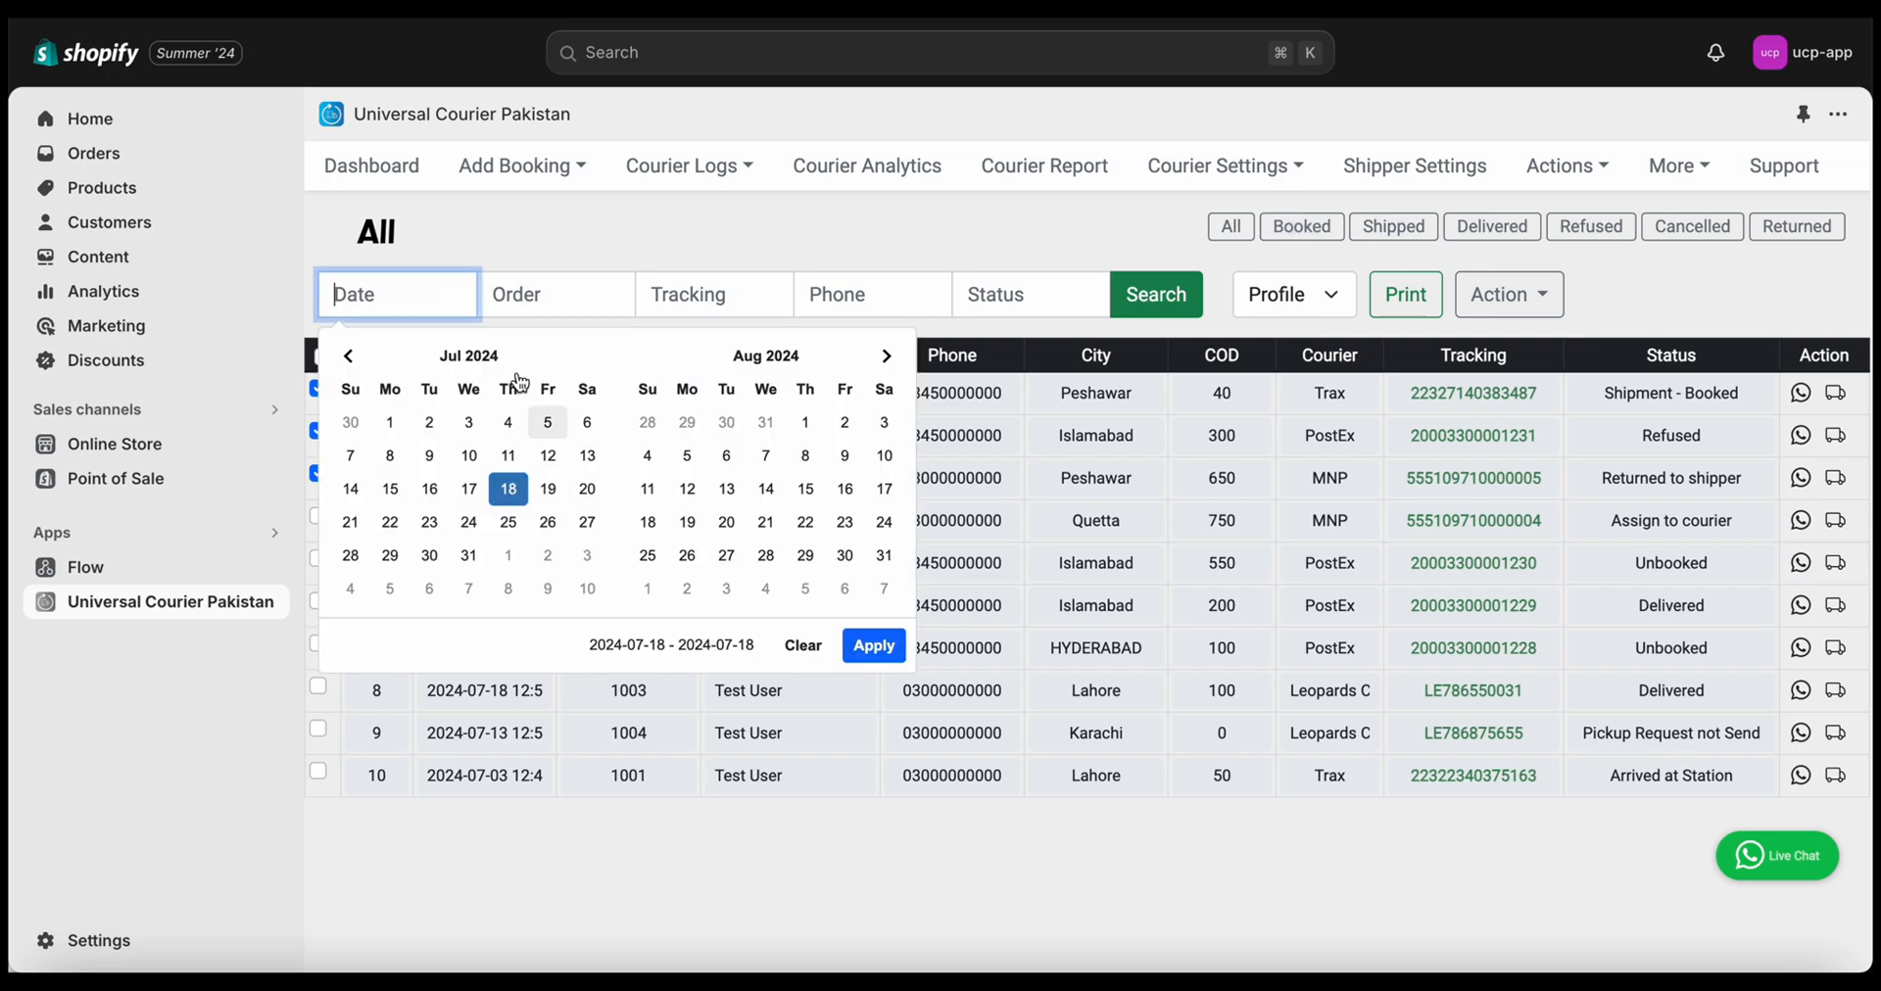
left_click(905, 252)
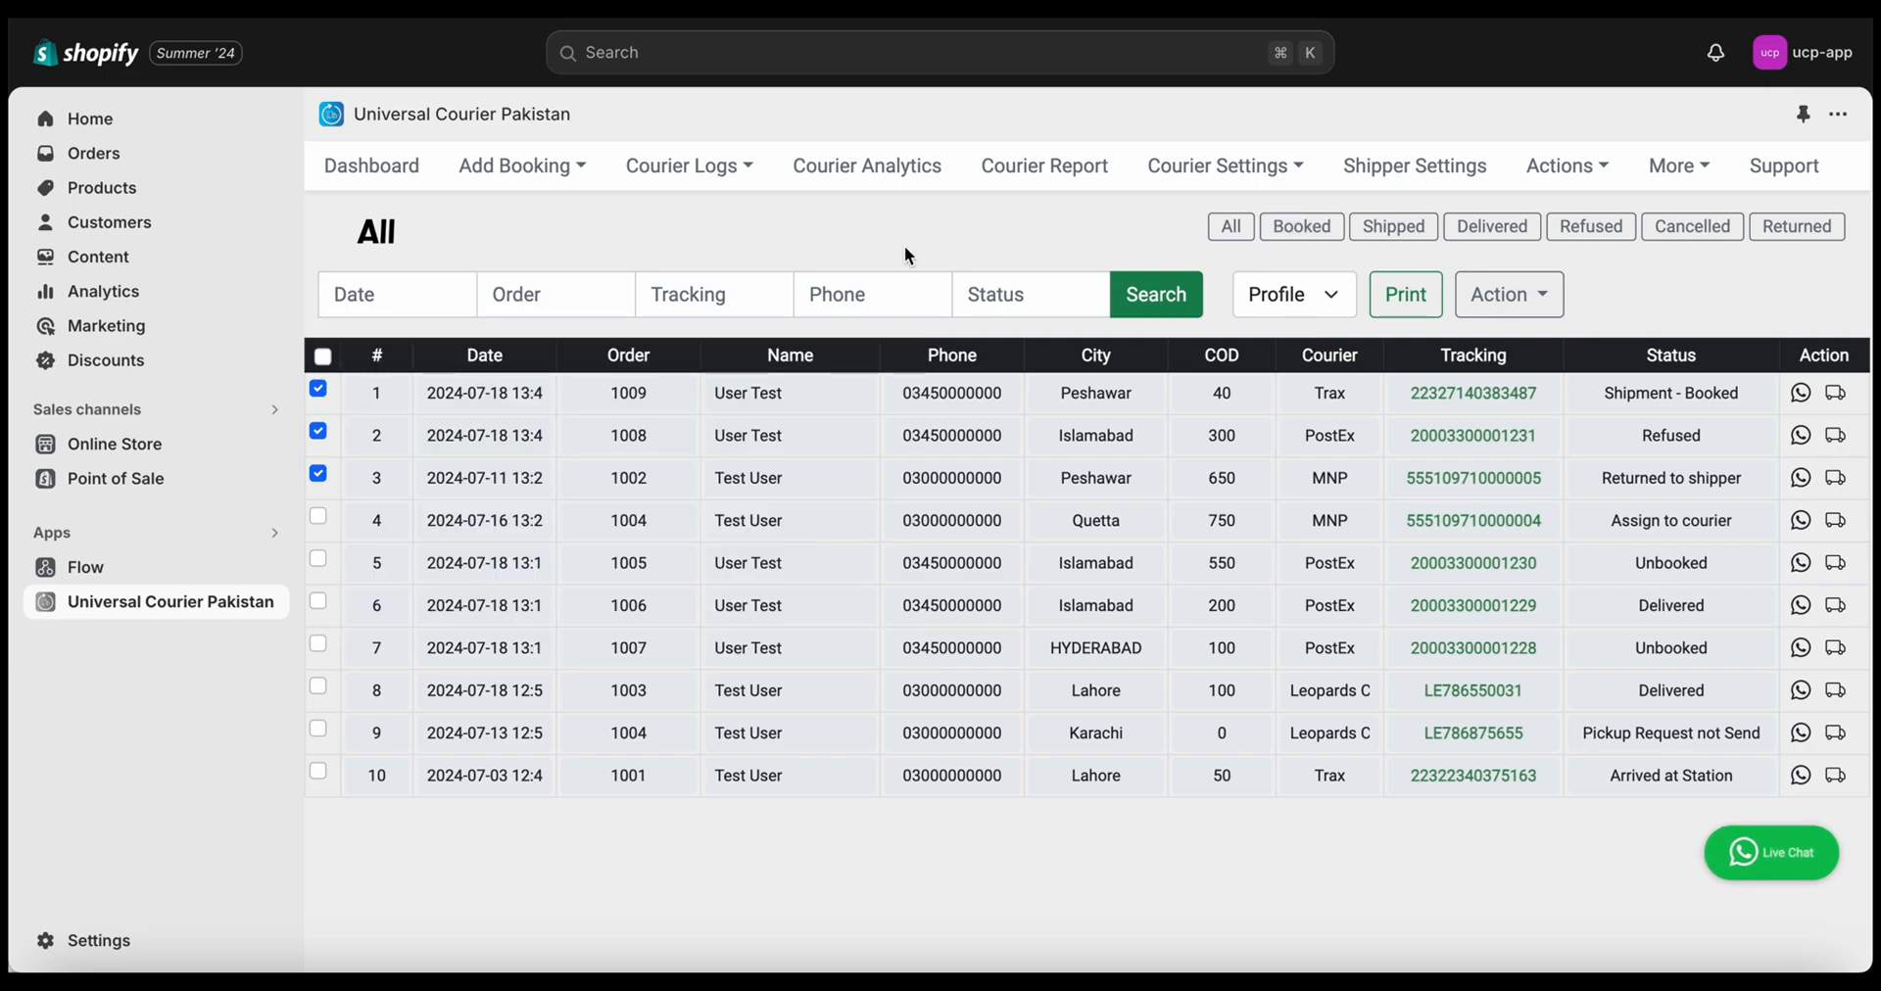
left_click(1302, 228)
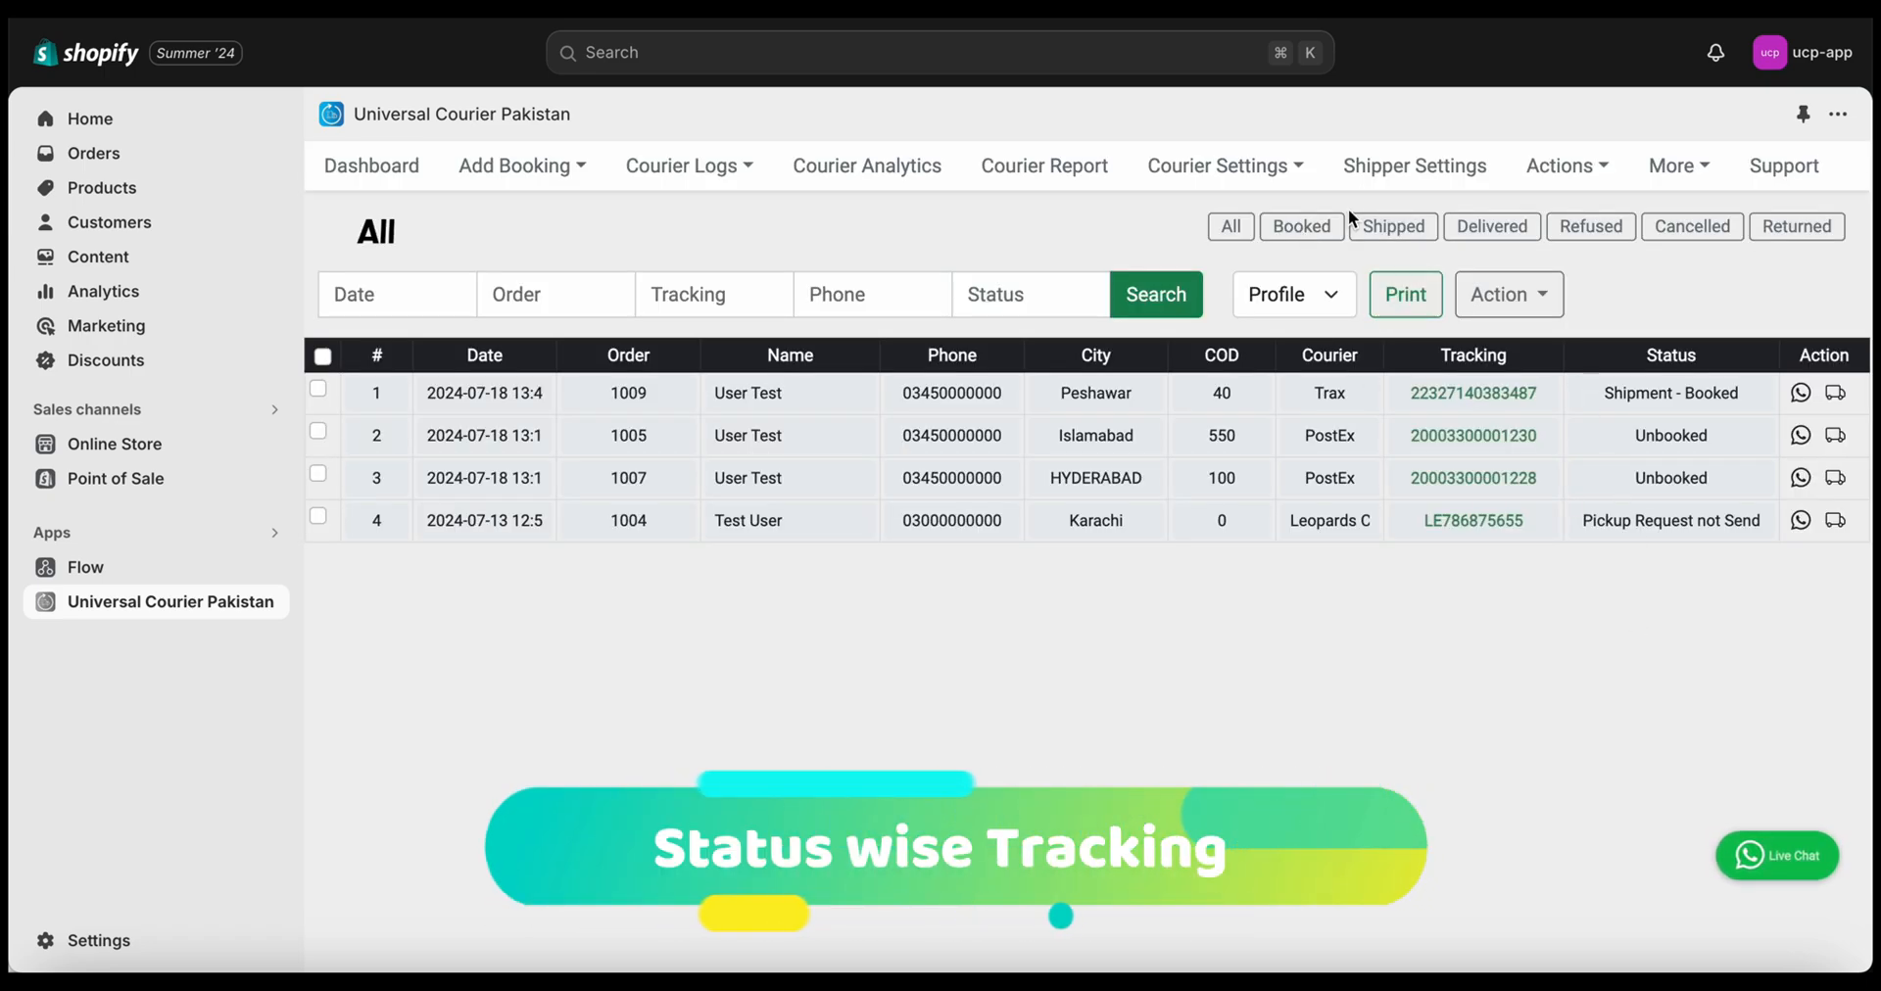
left_click(1377, 228)
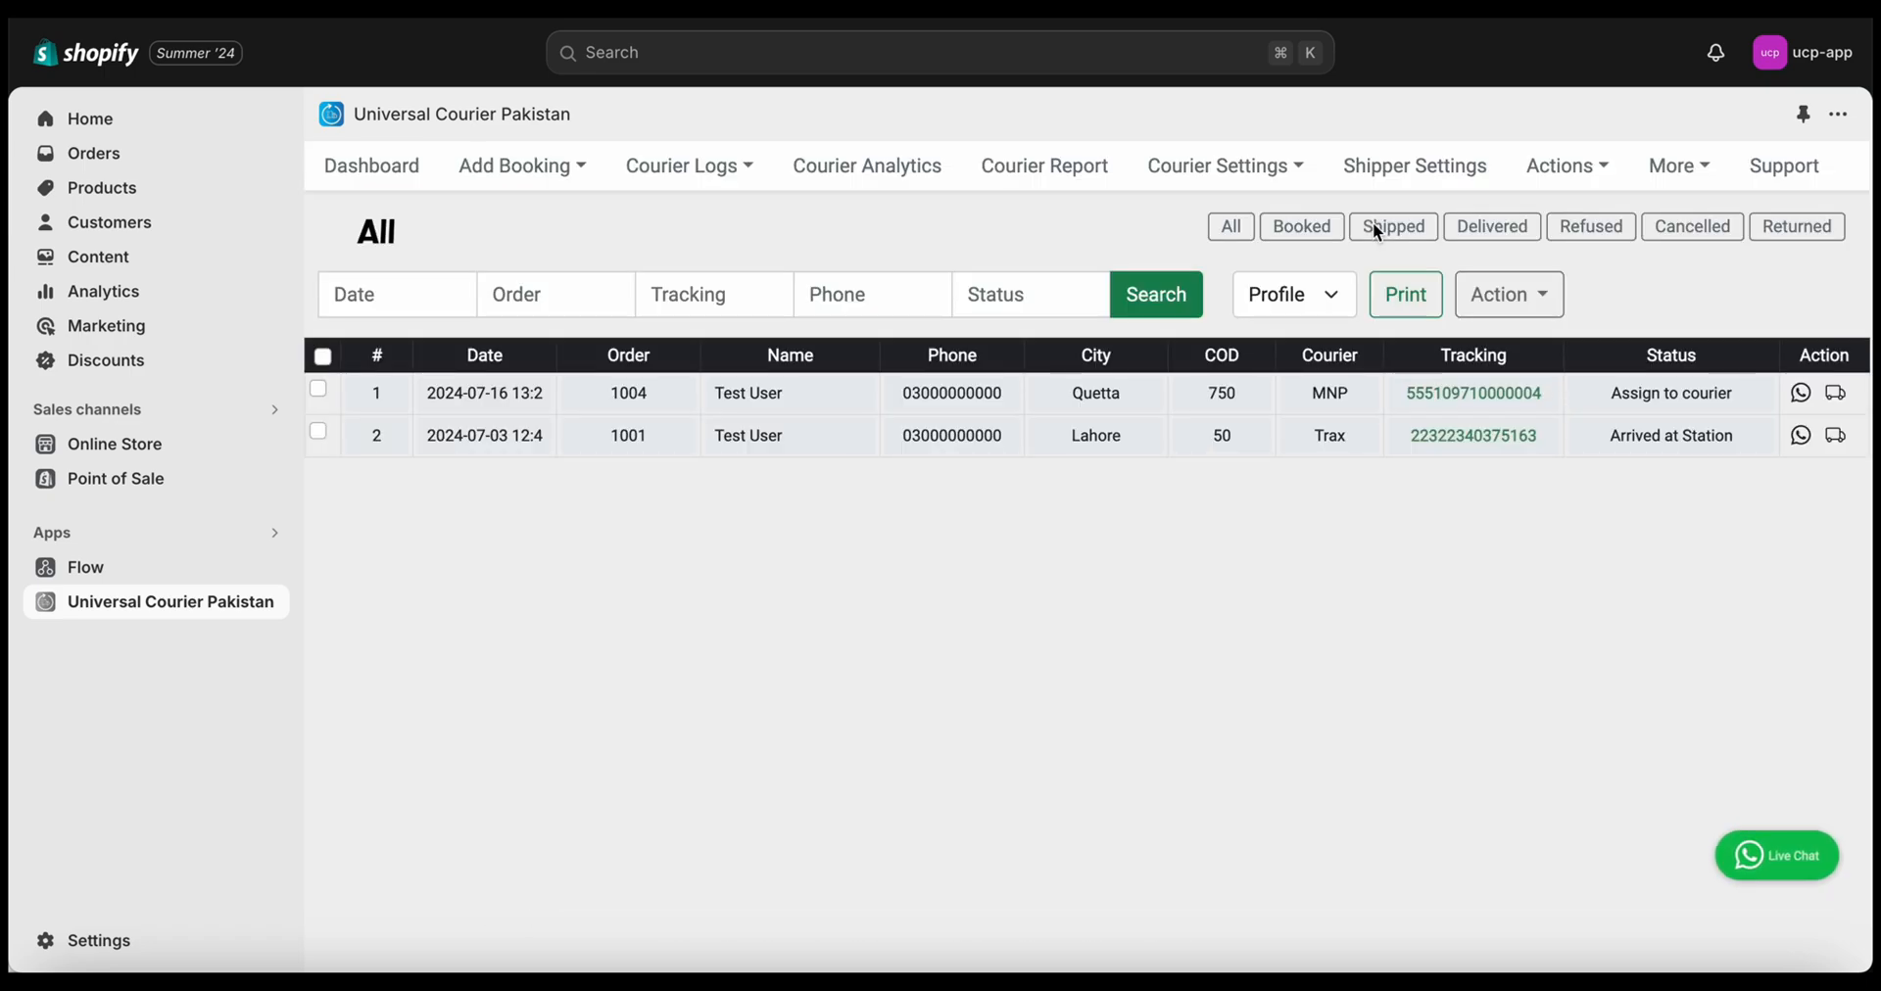
left_click(1484, 235)
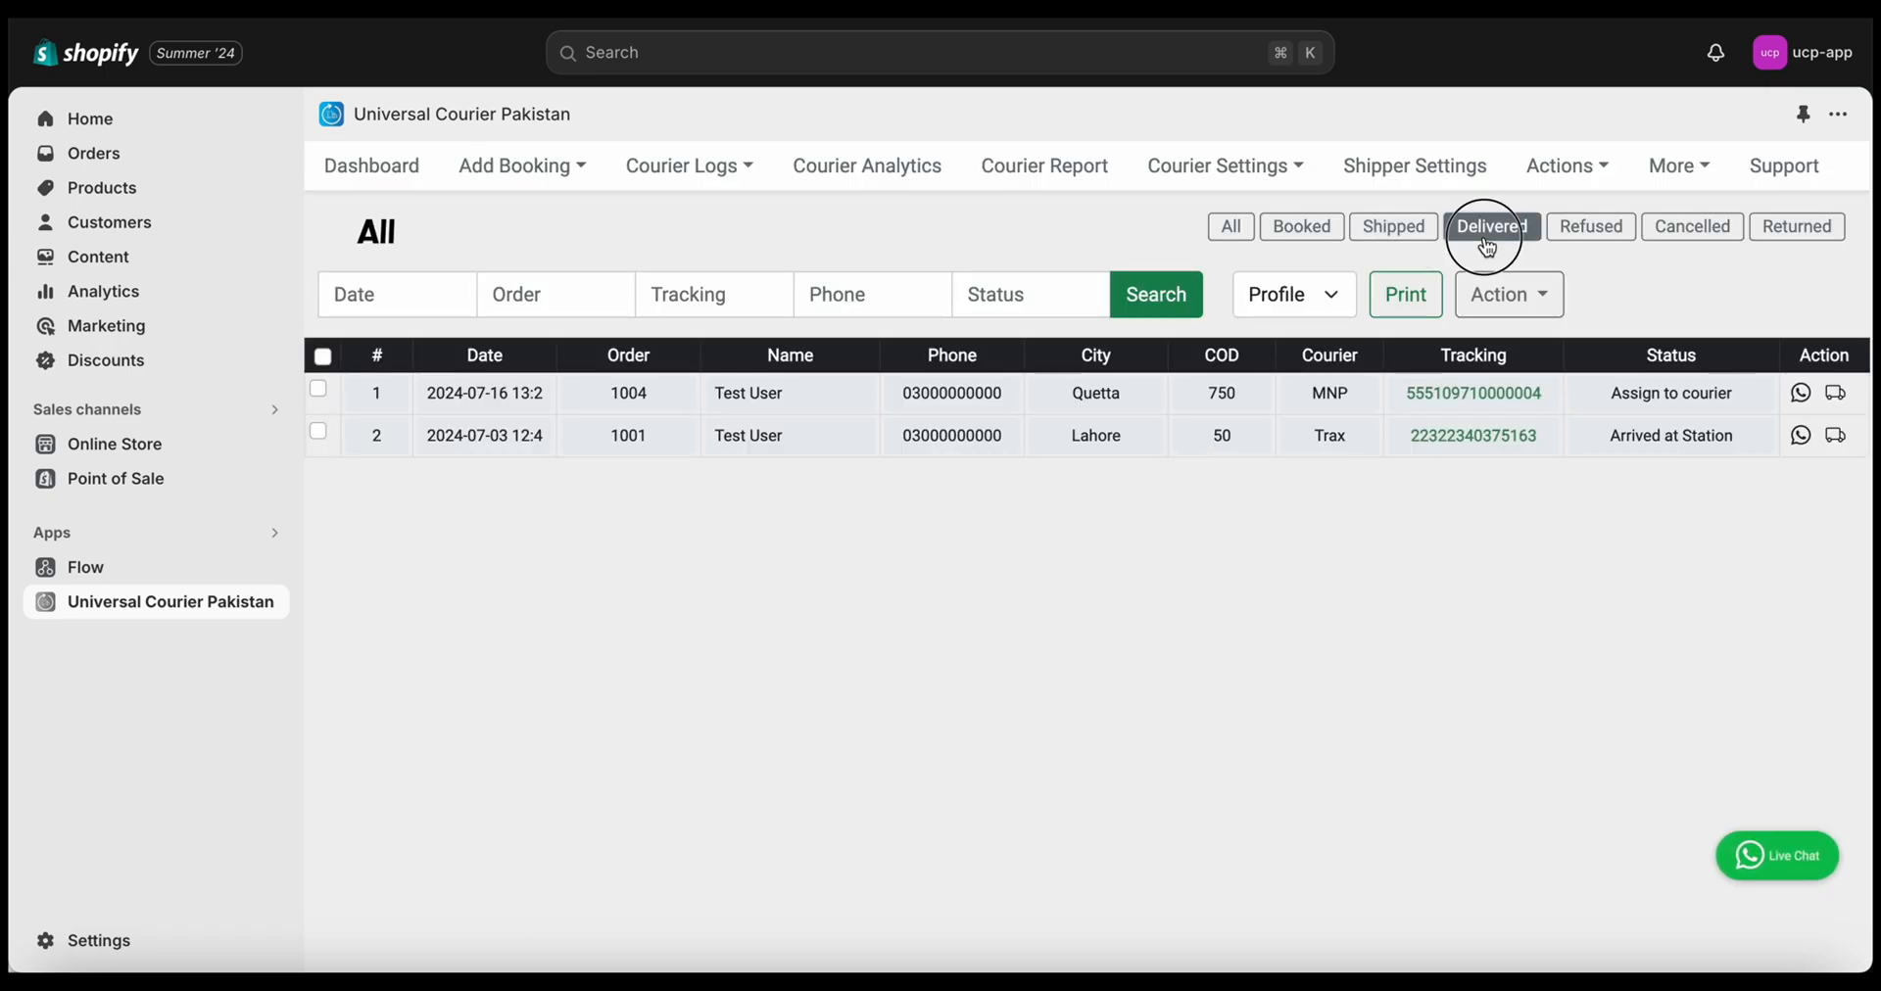
left_click(1563, 235)
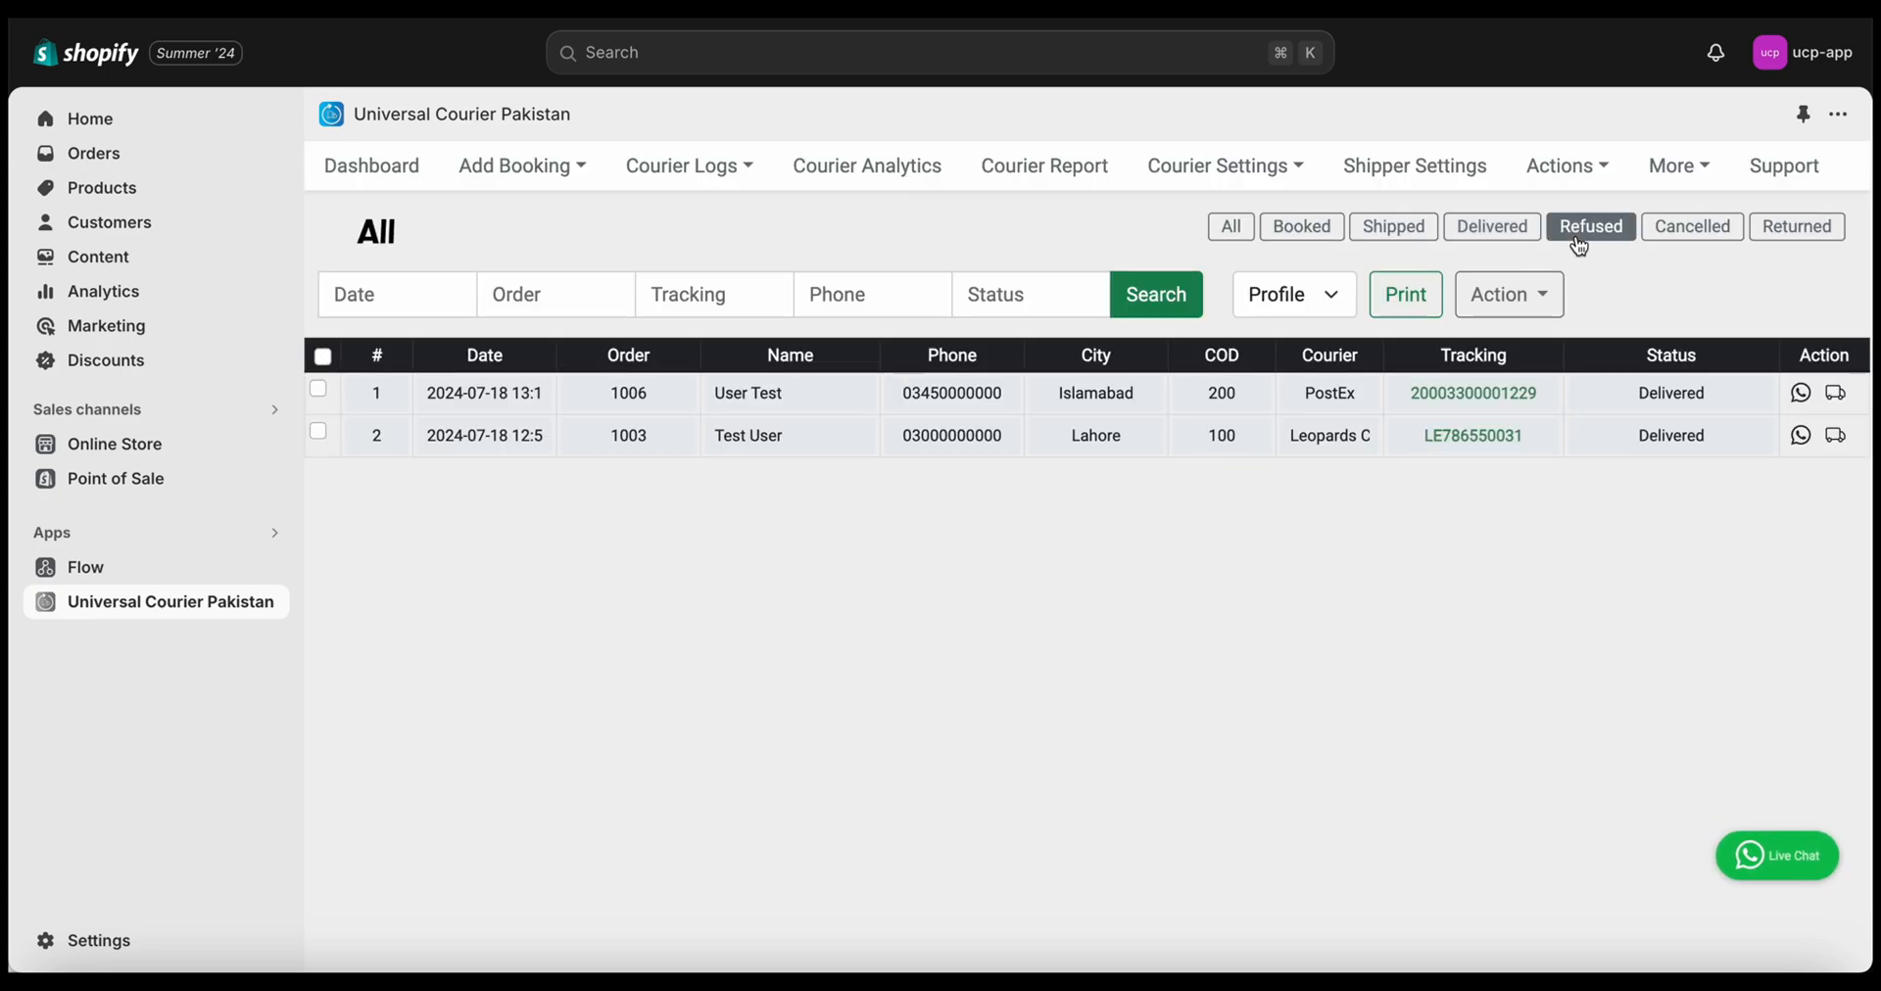
left_click(1763, 235)
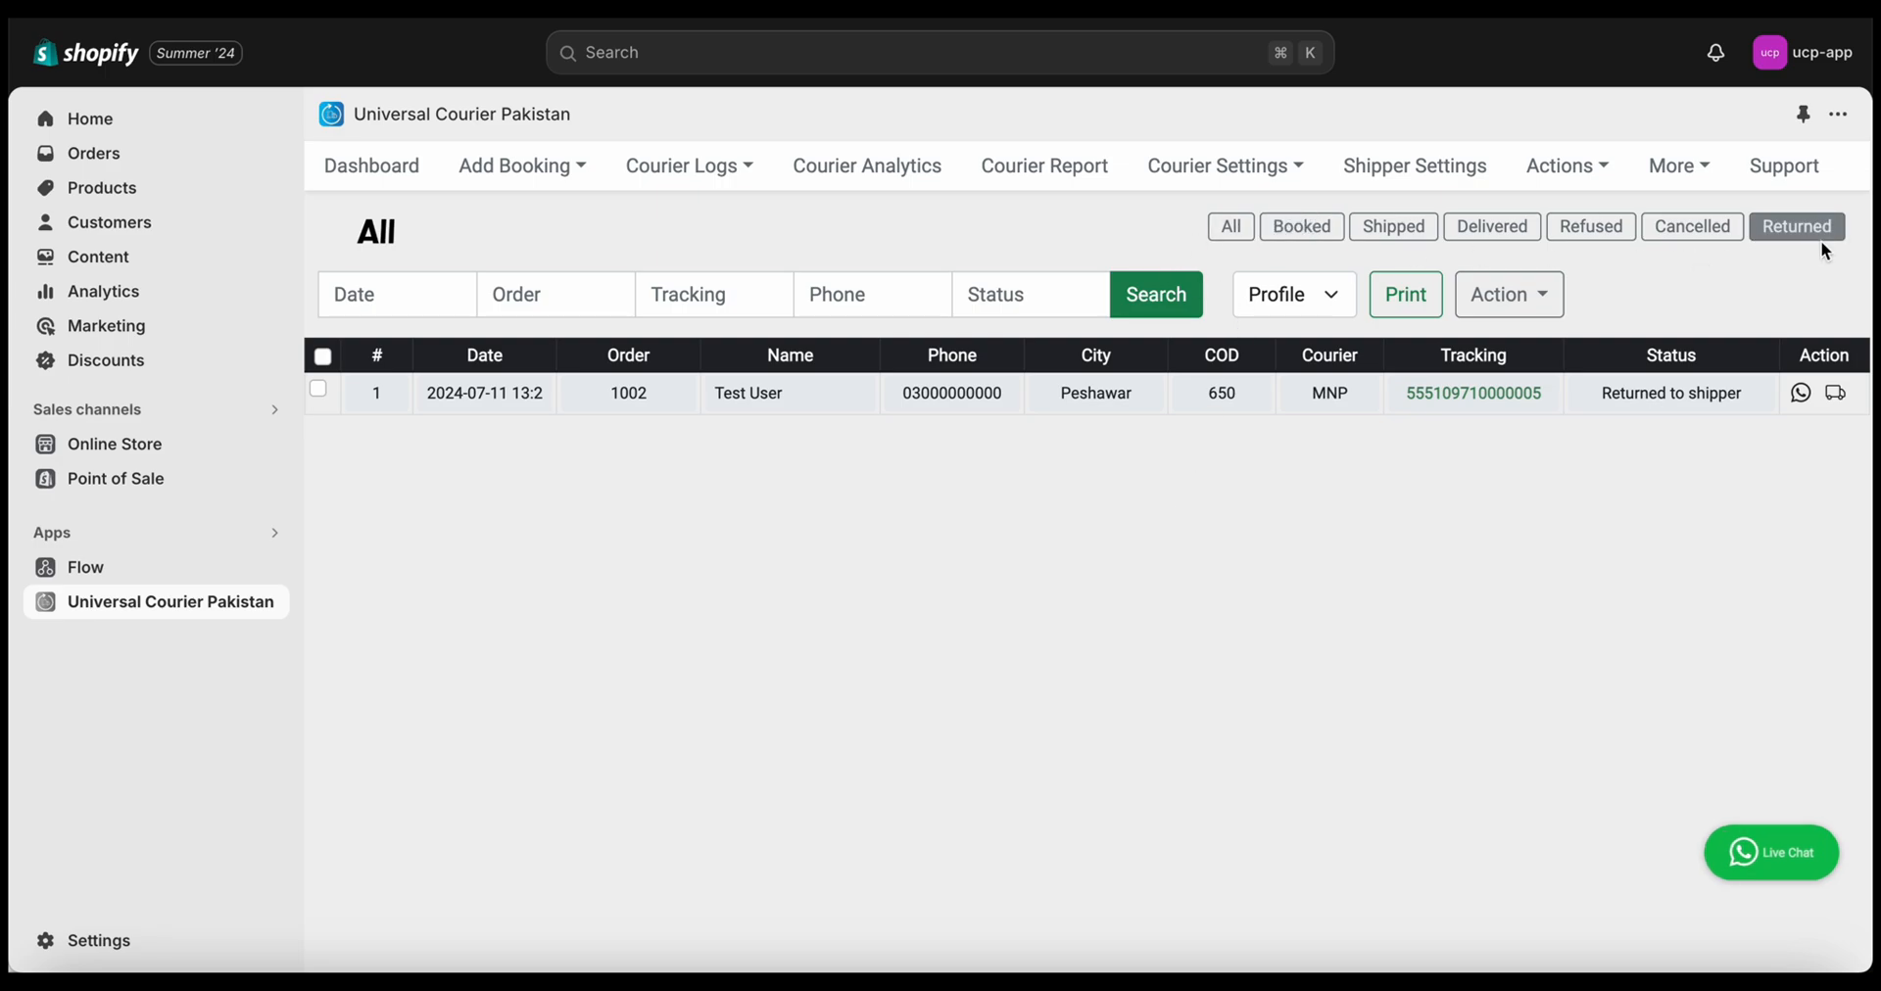
left_click(1243, 233)
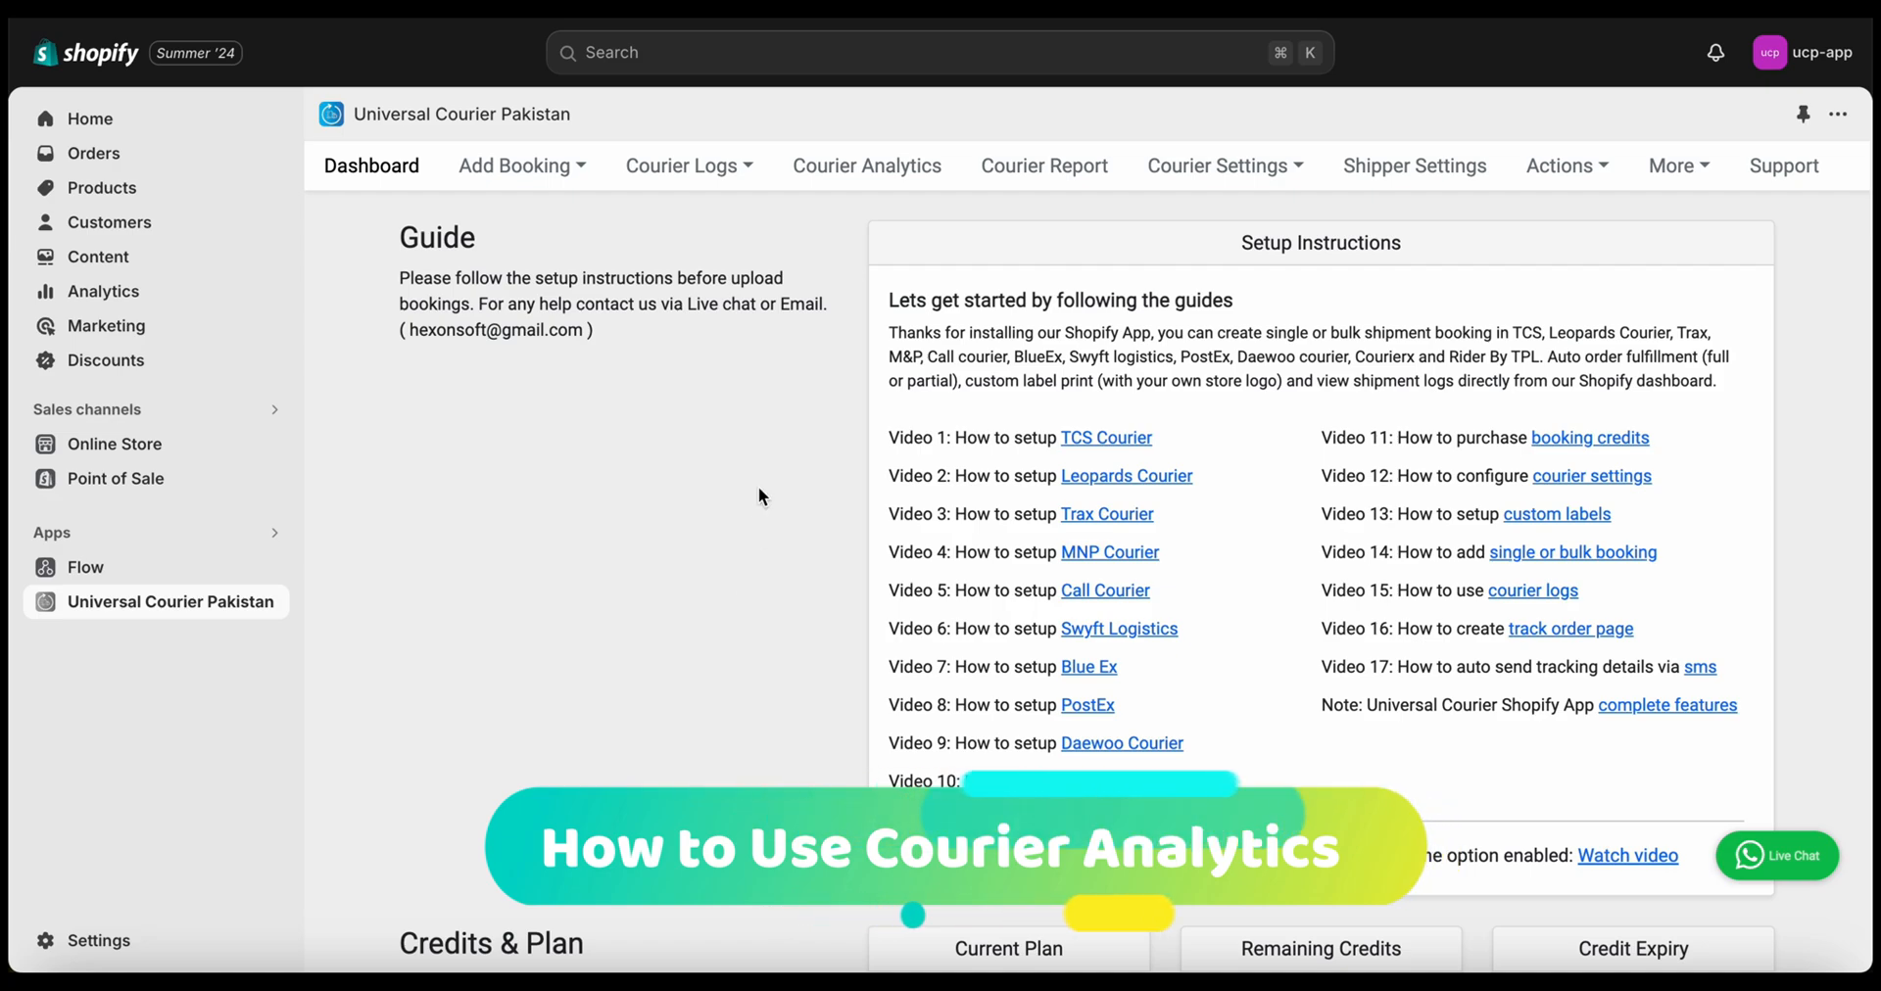
Open Courier Analytics with all couriers, all cities and the July 2024 date range
left_click(823, 181)
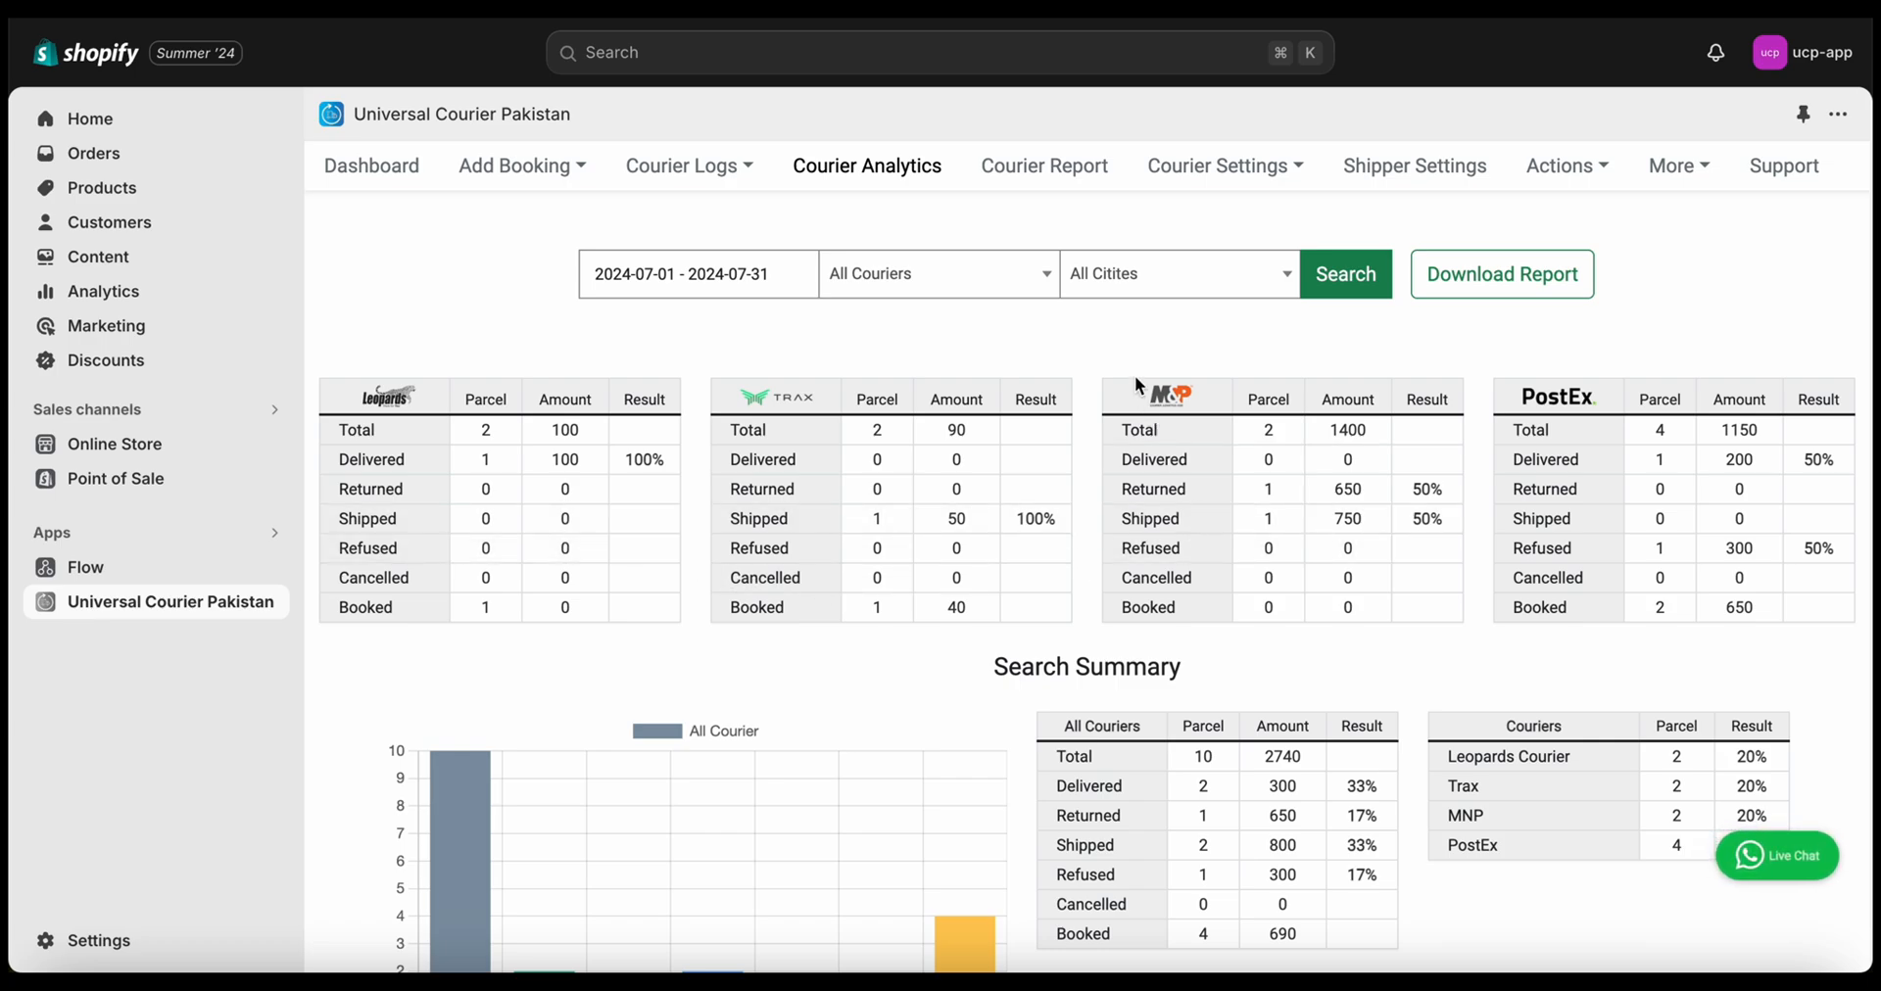
left_click(944, 279)
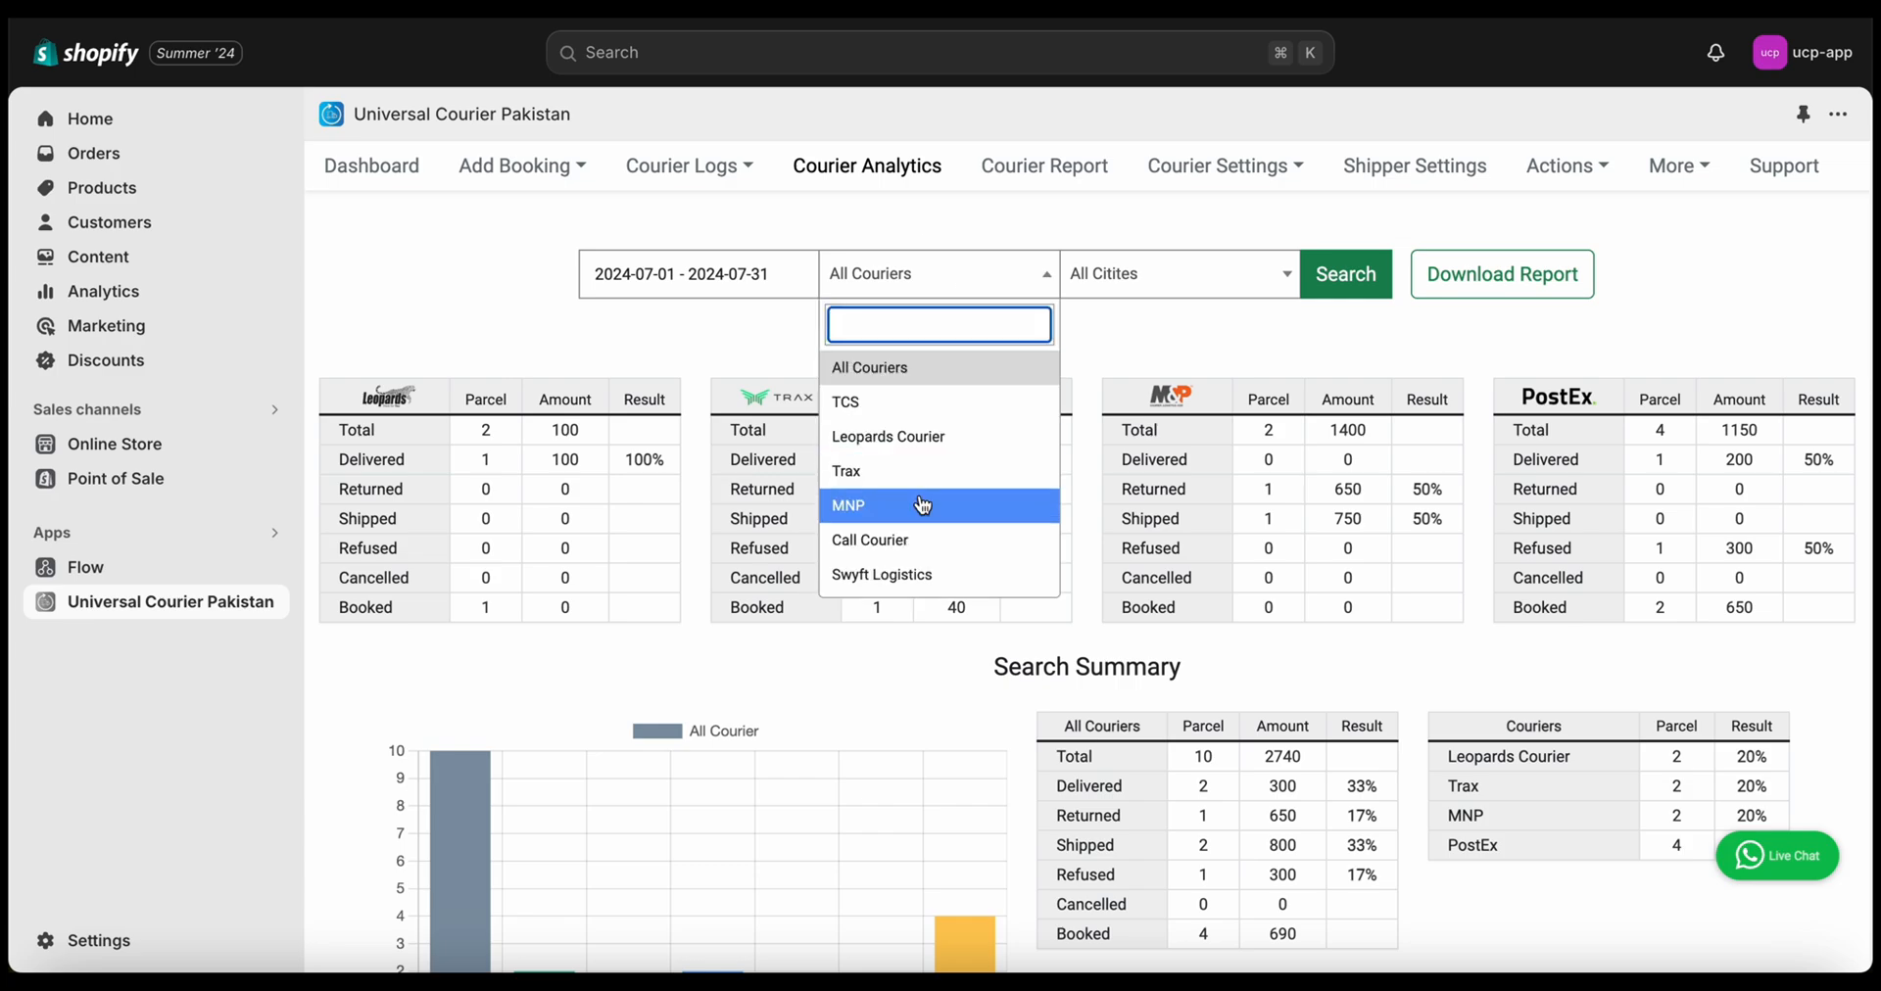
left_click(735, 323)
left_click(719, 280)
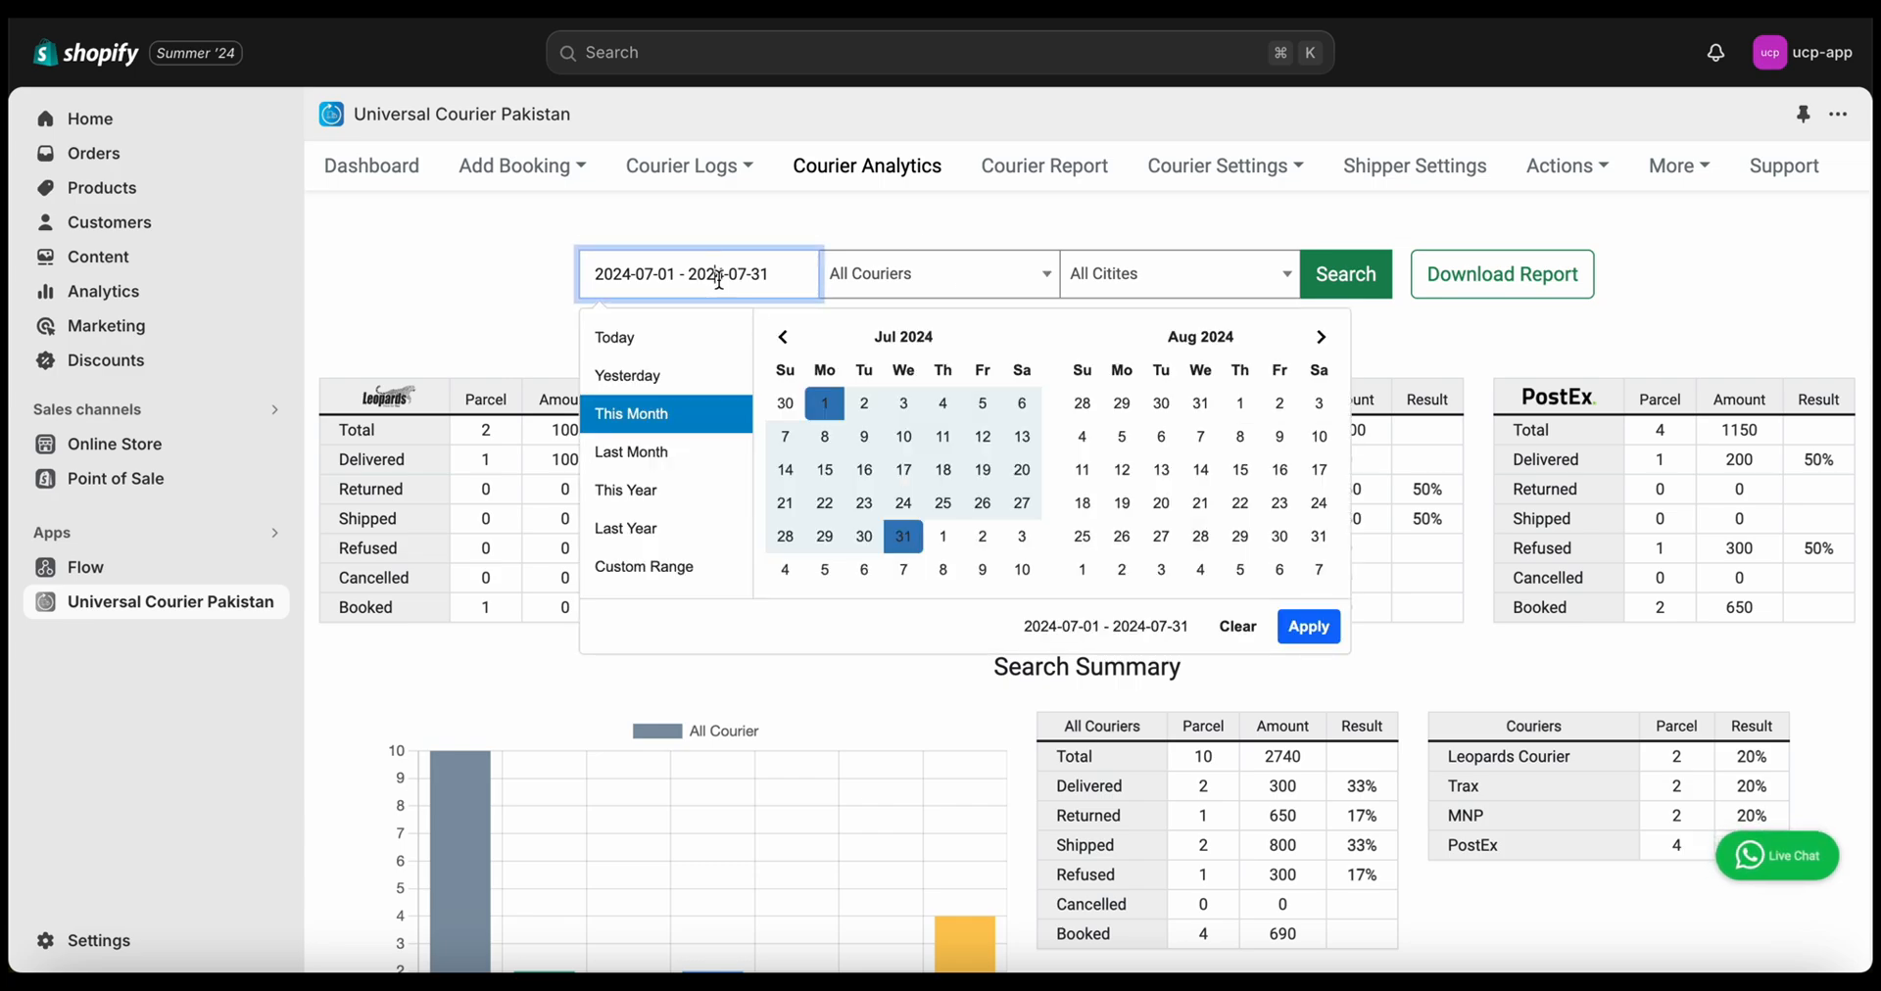
left_click(490, 256)
left_click(1122, 274)
left_click(1136, 274)
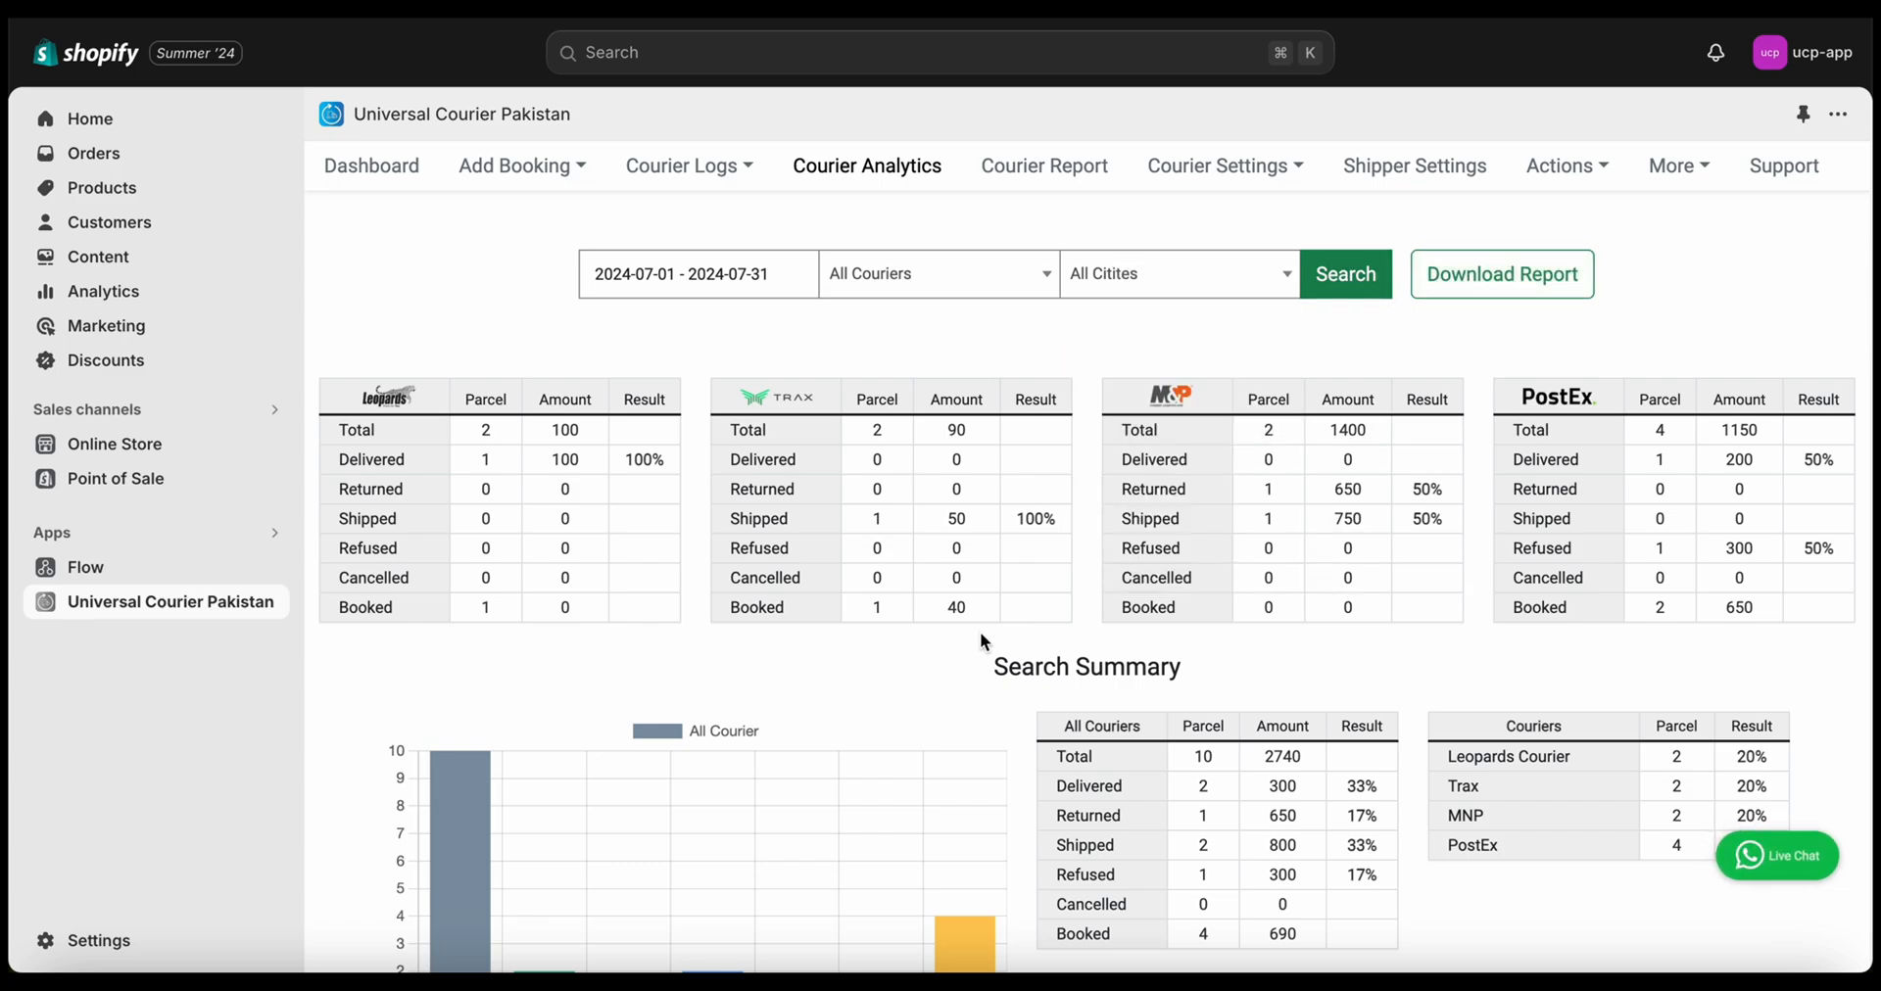
Review the per-courier parcel tables and status chart: 10 parcels worth 2740, 2 delivered
scroll(980, 627, "down", 1)
scroll(1001, 482, "down", 1)
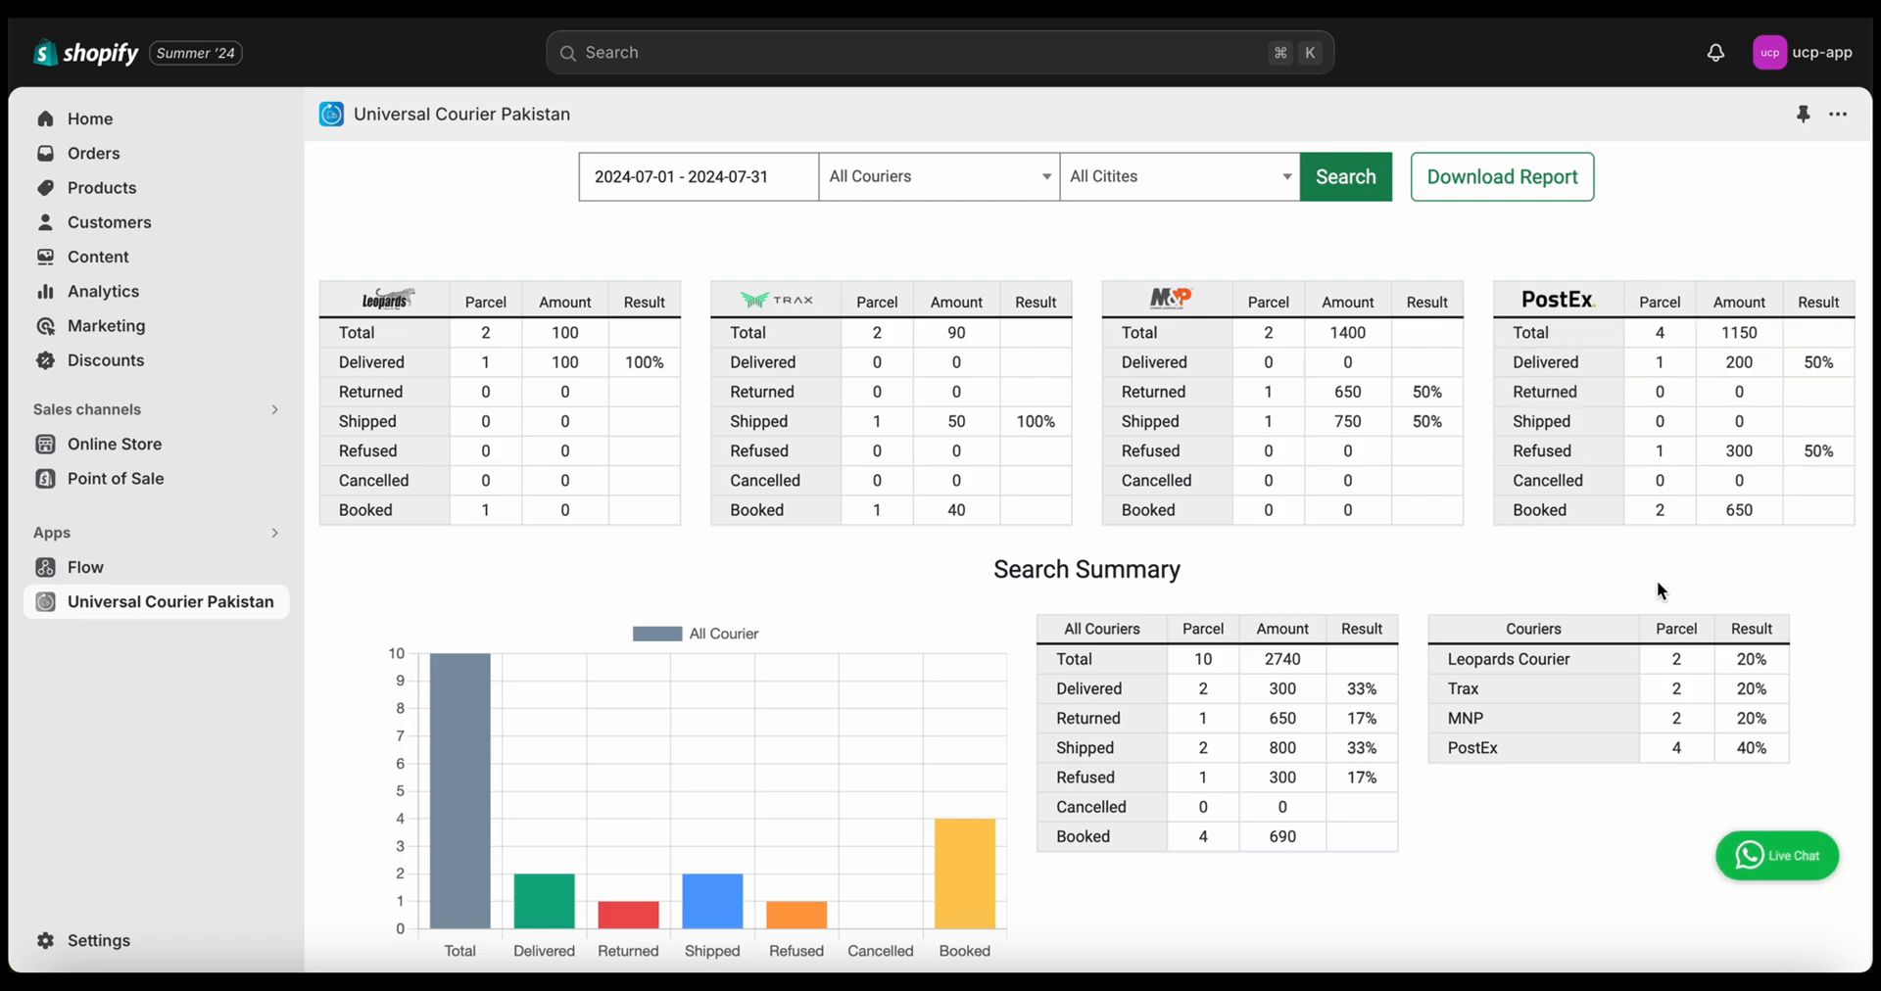
scroll(1655, 580, "down", 1)
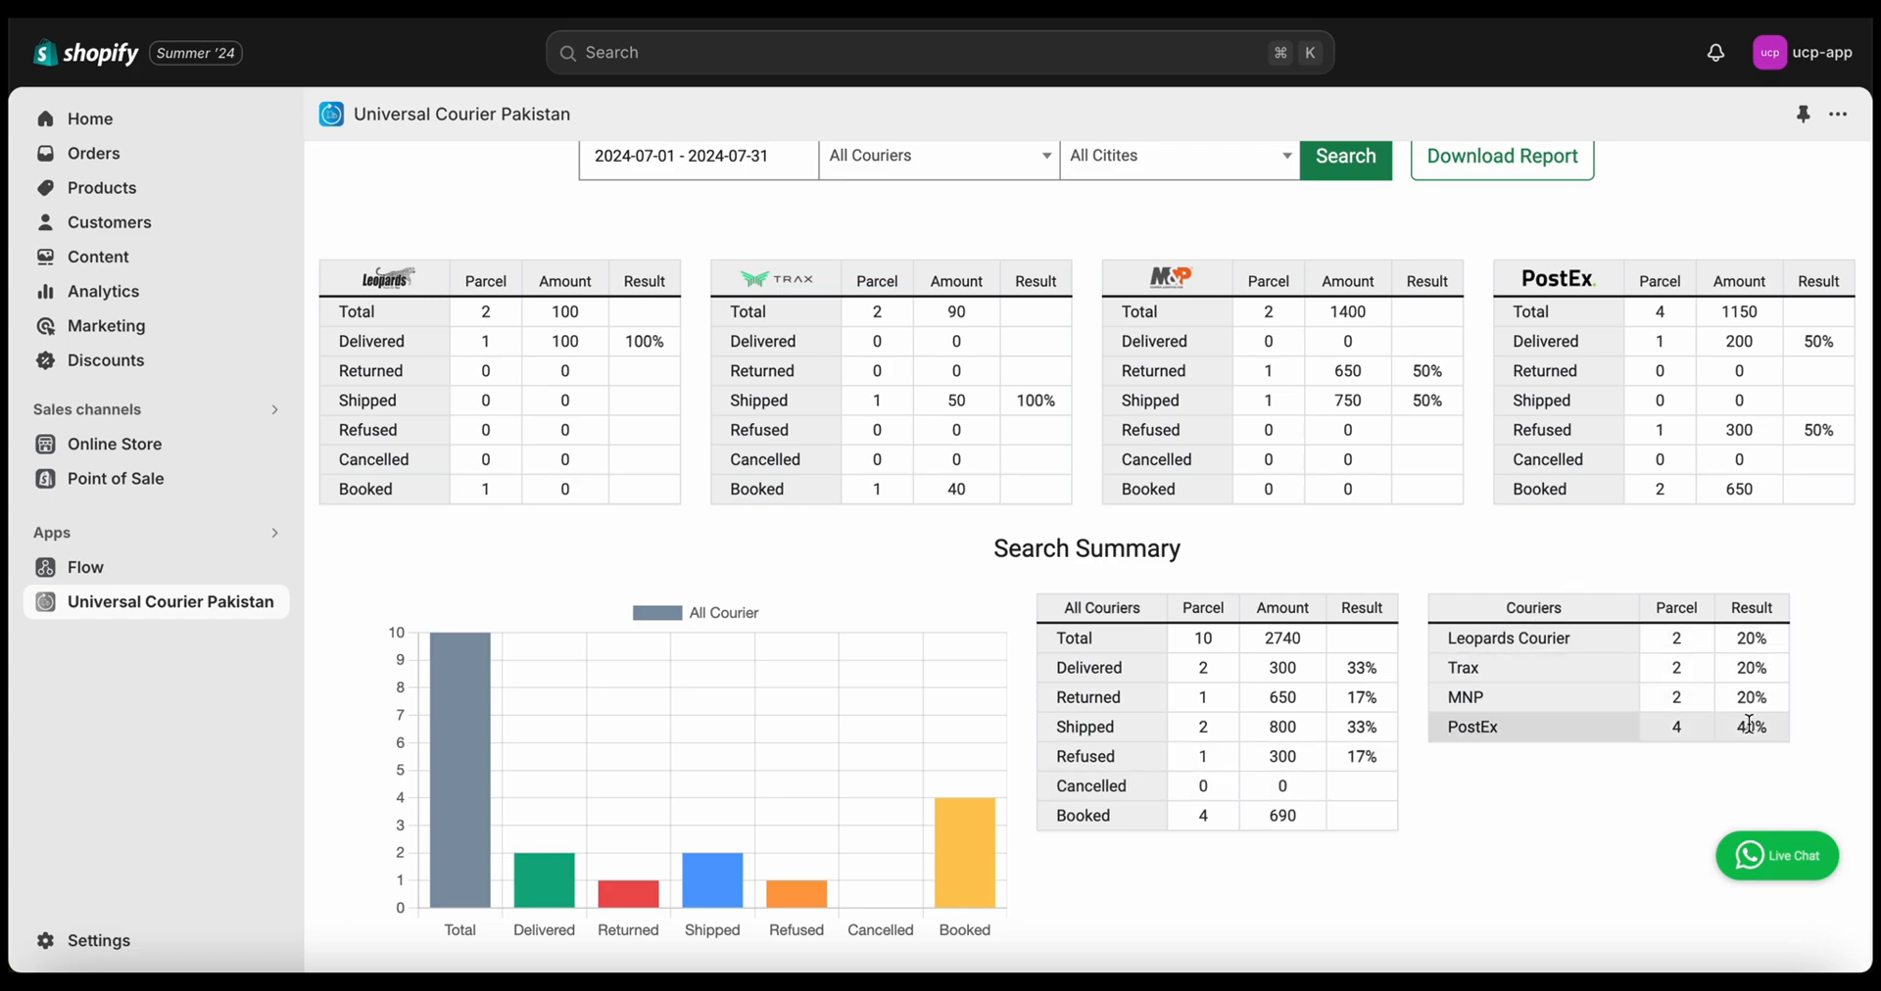
scroll(1543, 818, "up", 1)
scroll(1540, 818, "up", 1)
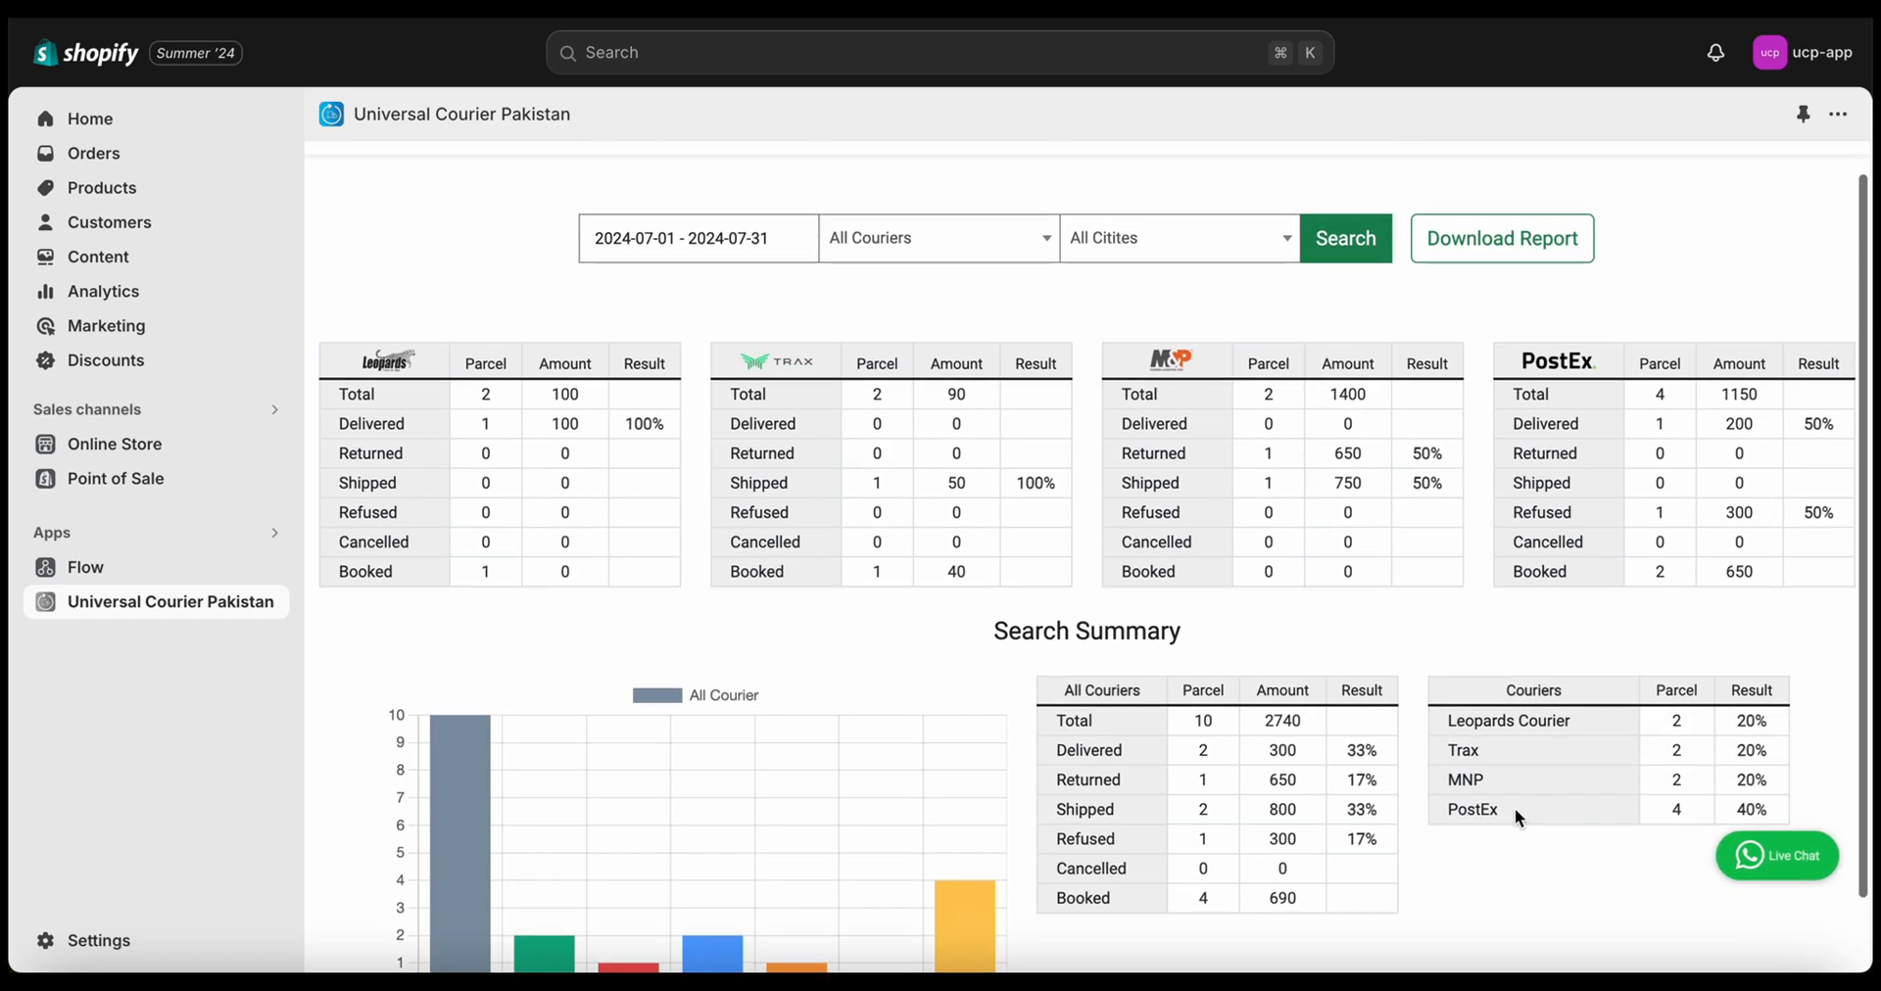
scroll(1131, 802, "up", 1)
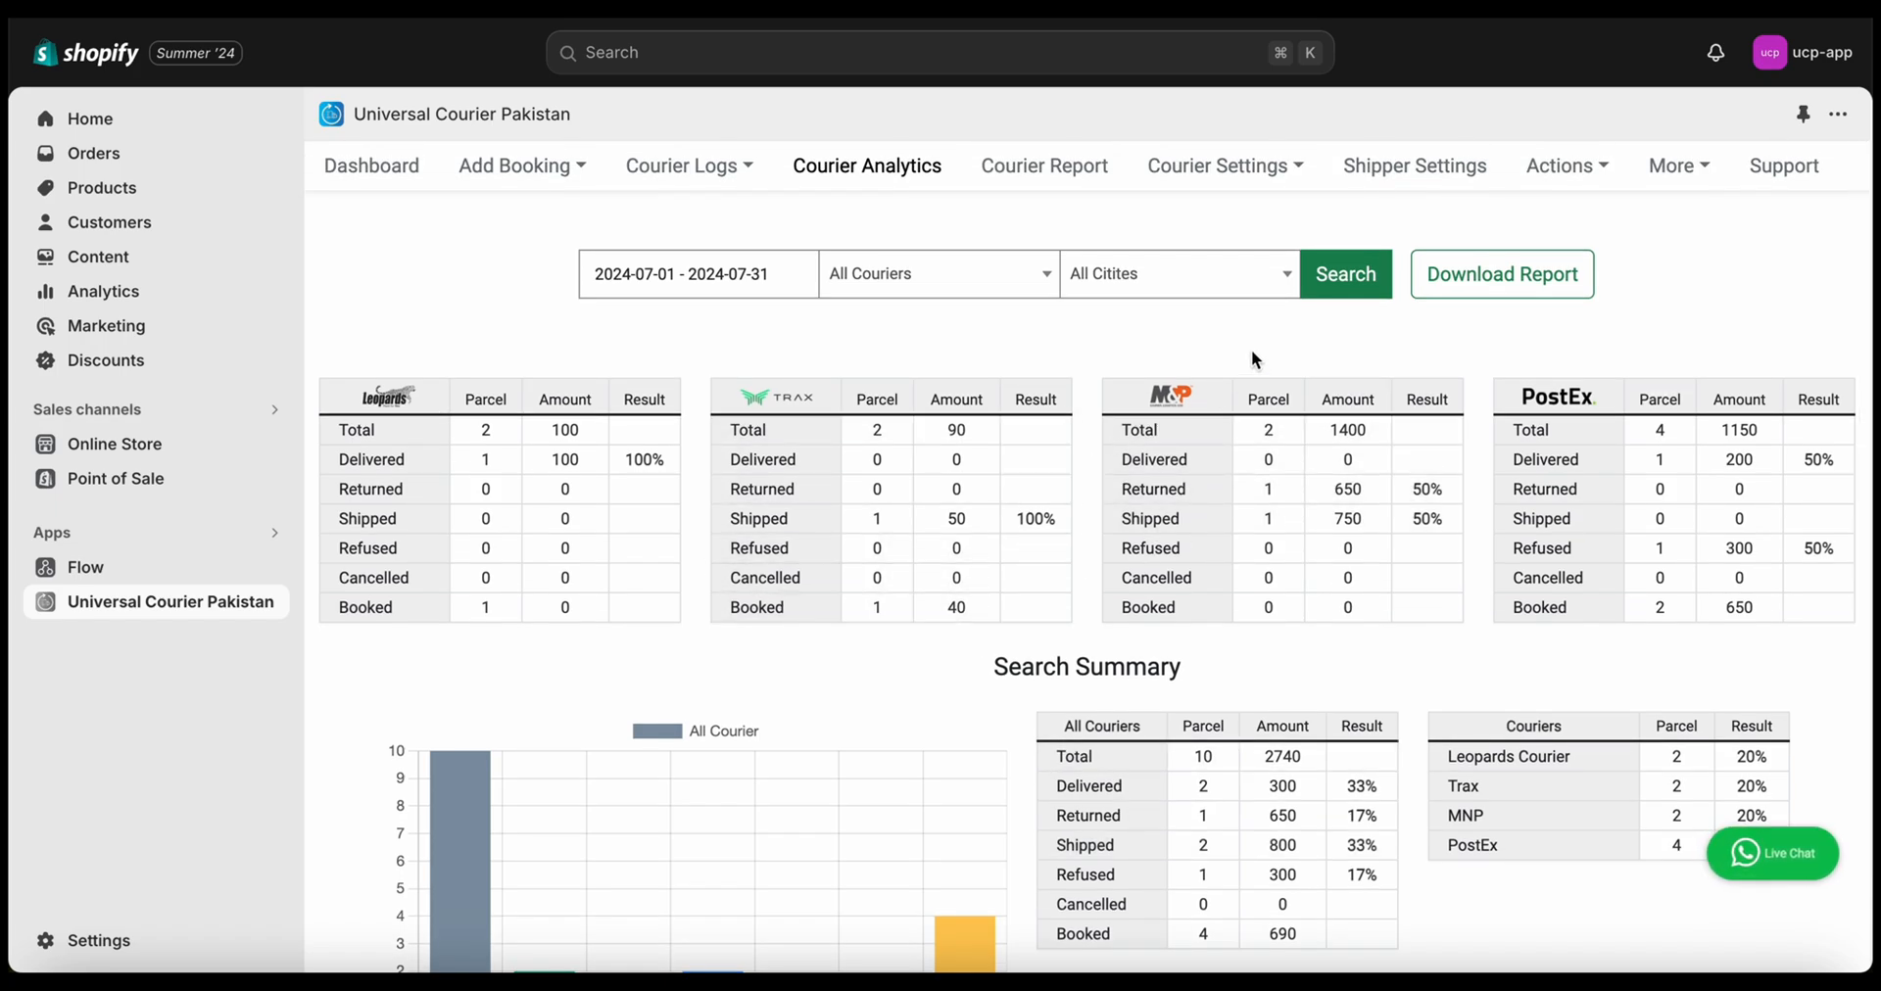
Download the analytics report, open ucp-report (20) in Excel and widen its Datetime column
left_click(1451, 280)
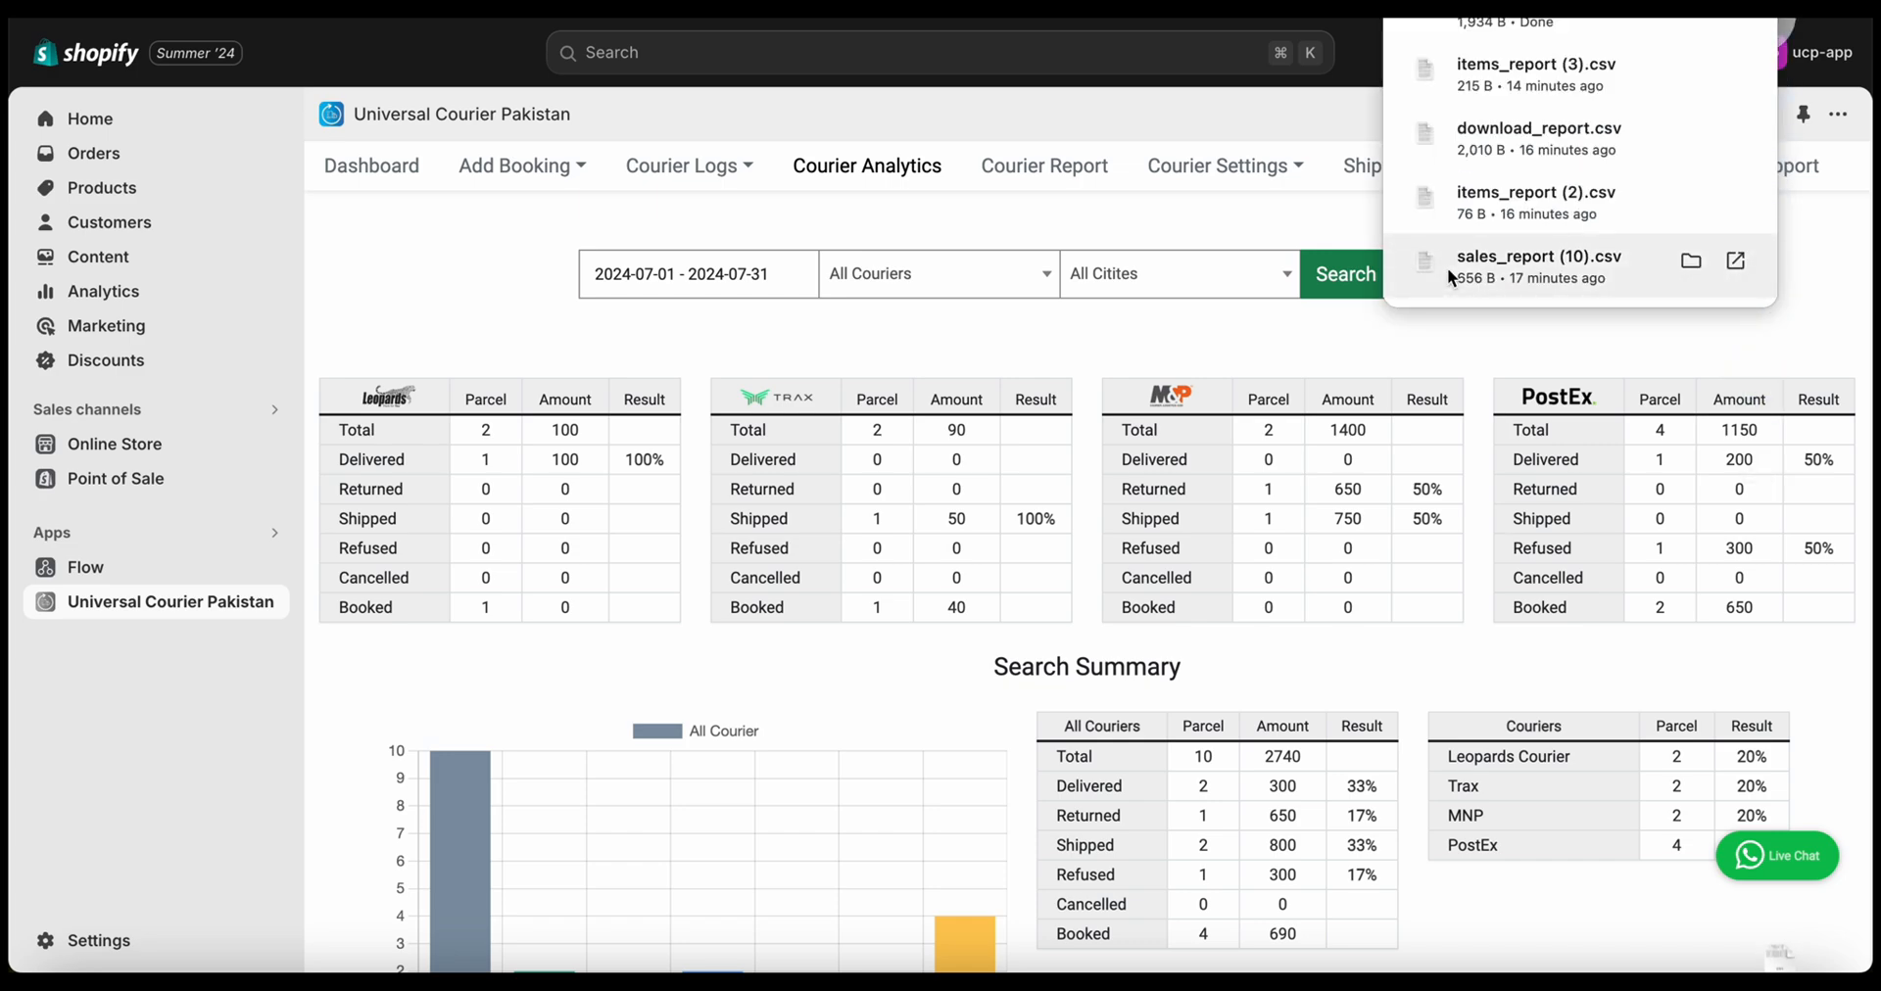
left_click(1692, 68)
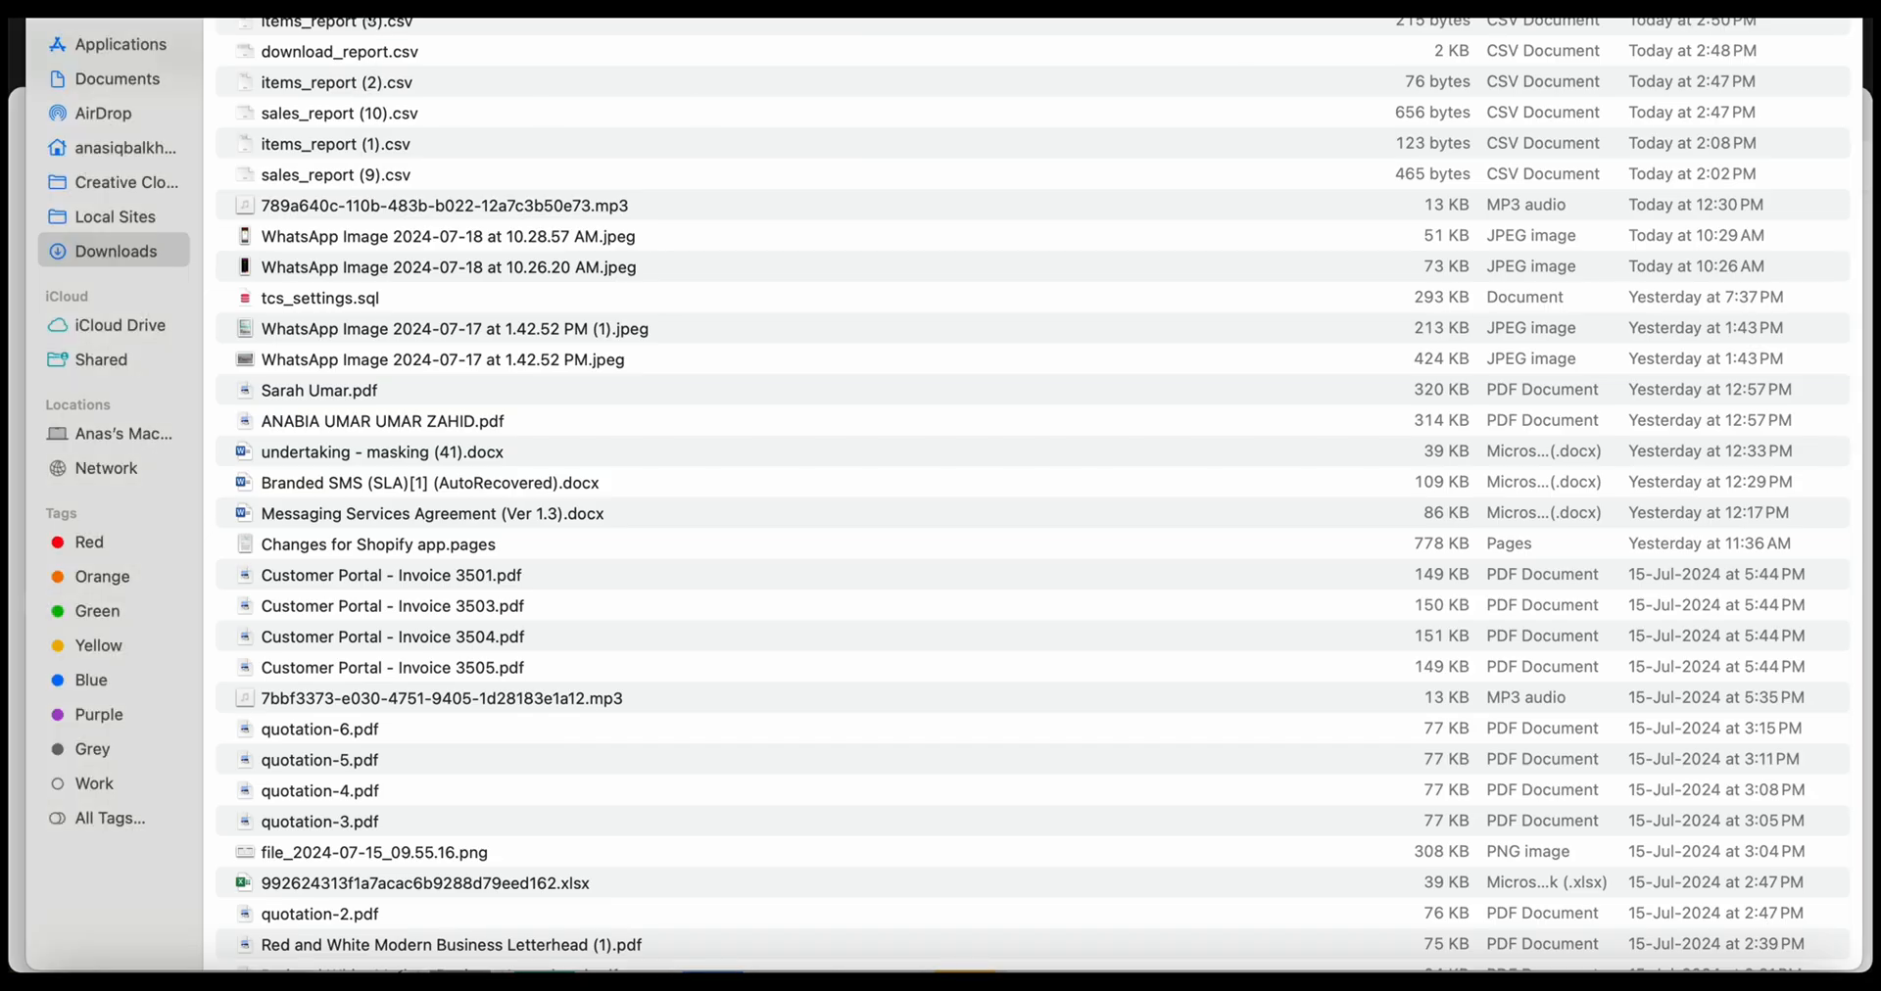
left_click_drag(392, 883, 419, 985)
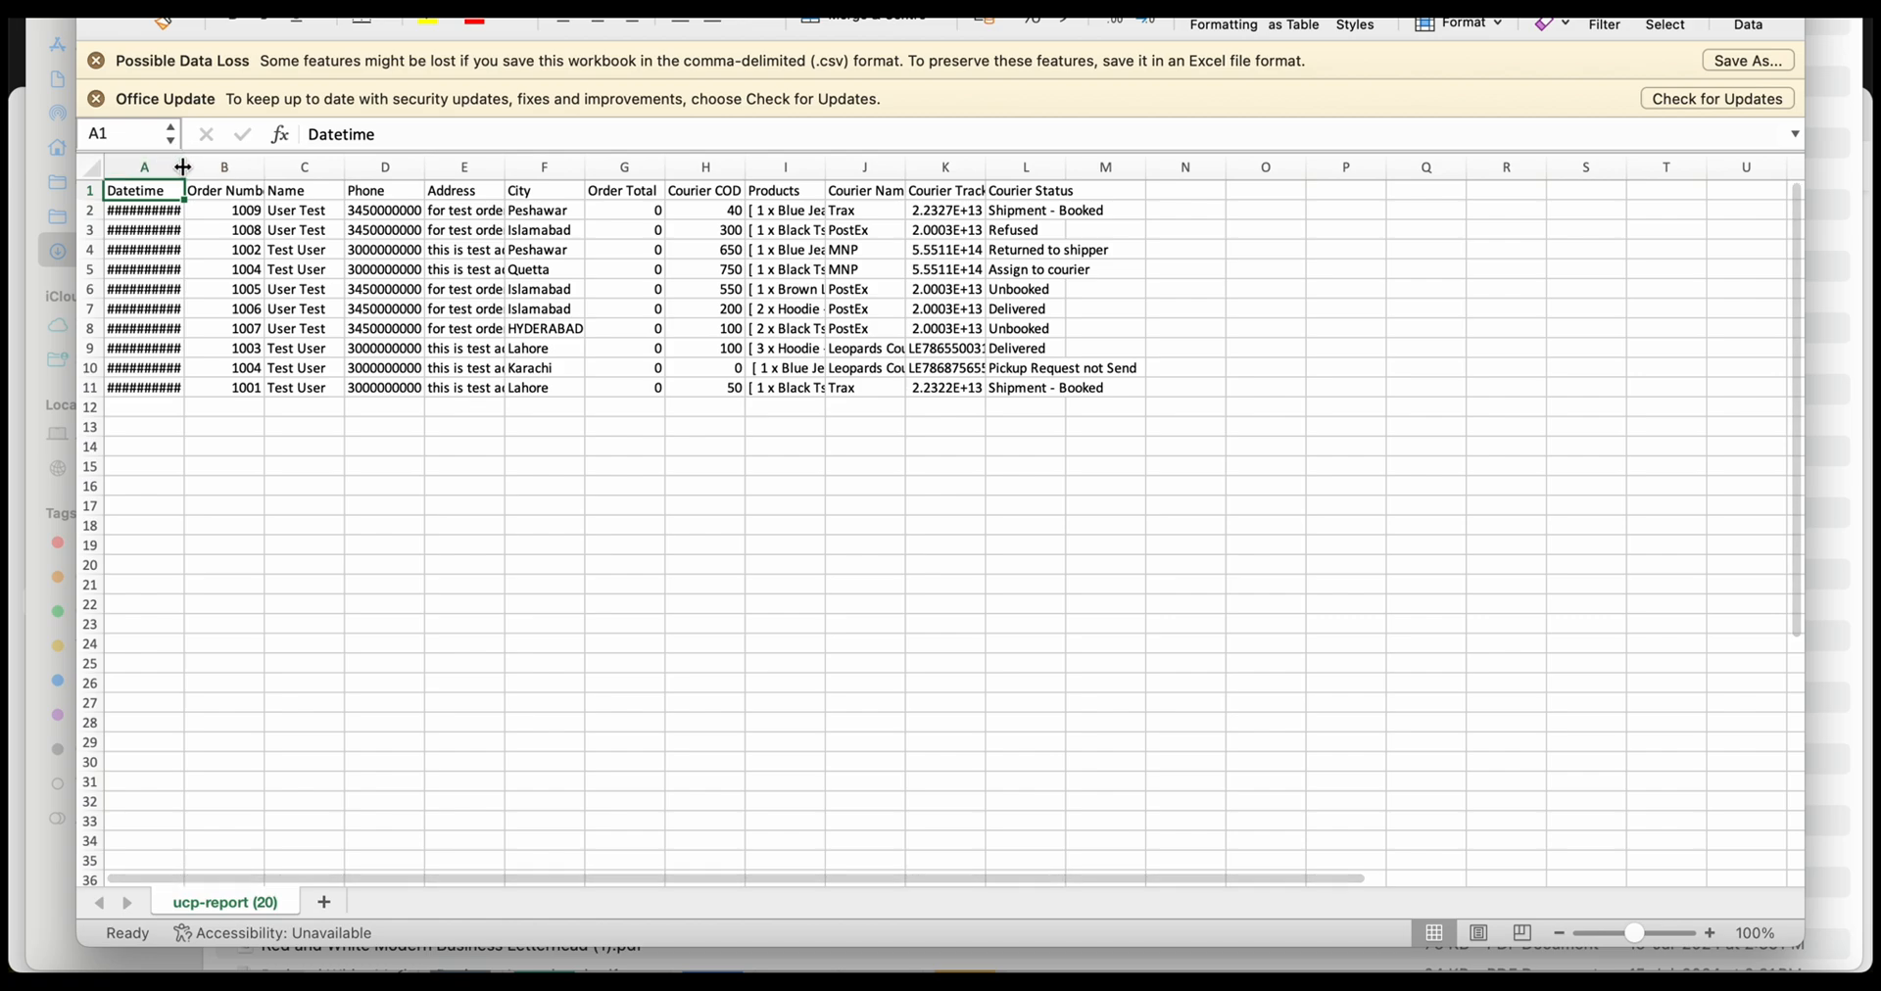
left_click_drag(186, 167, 265, 168)
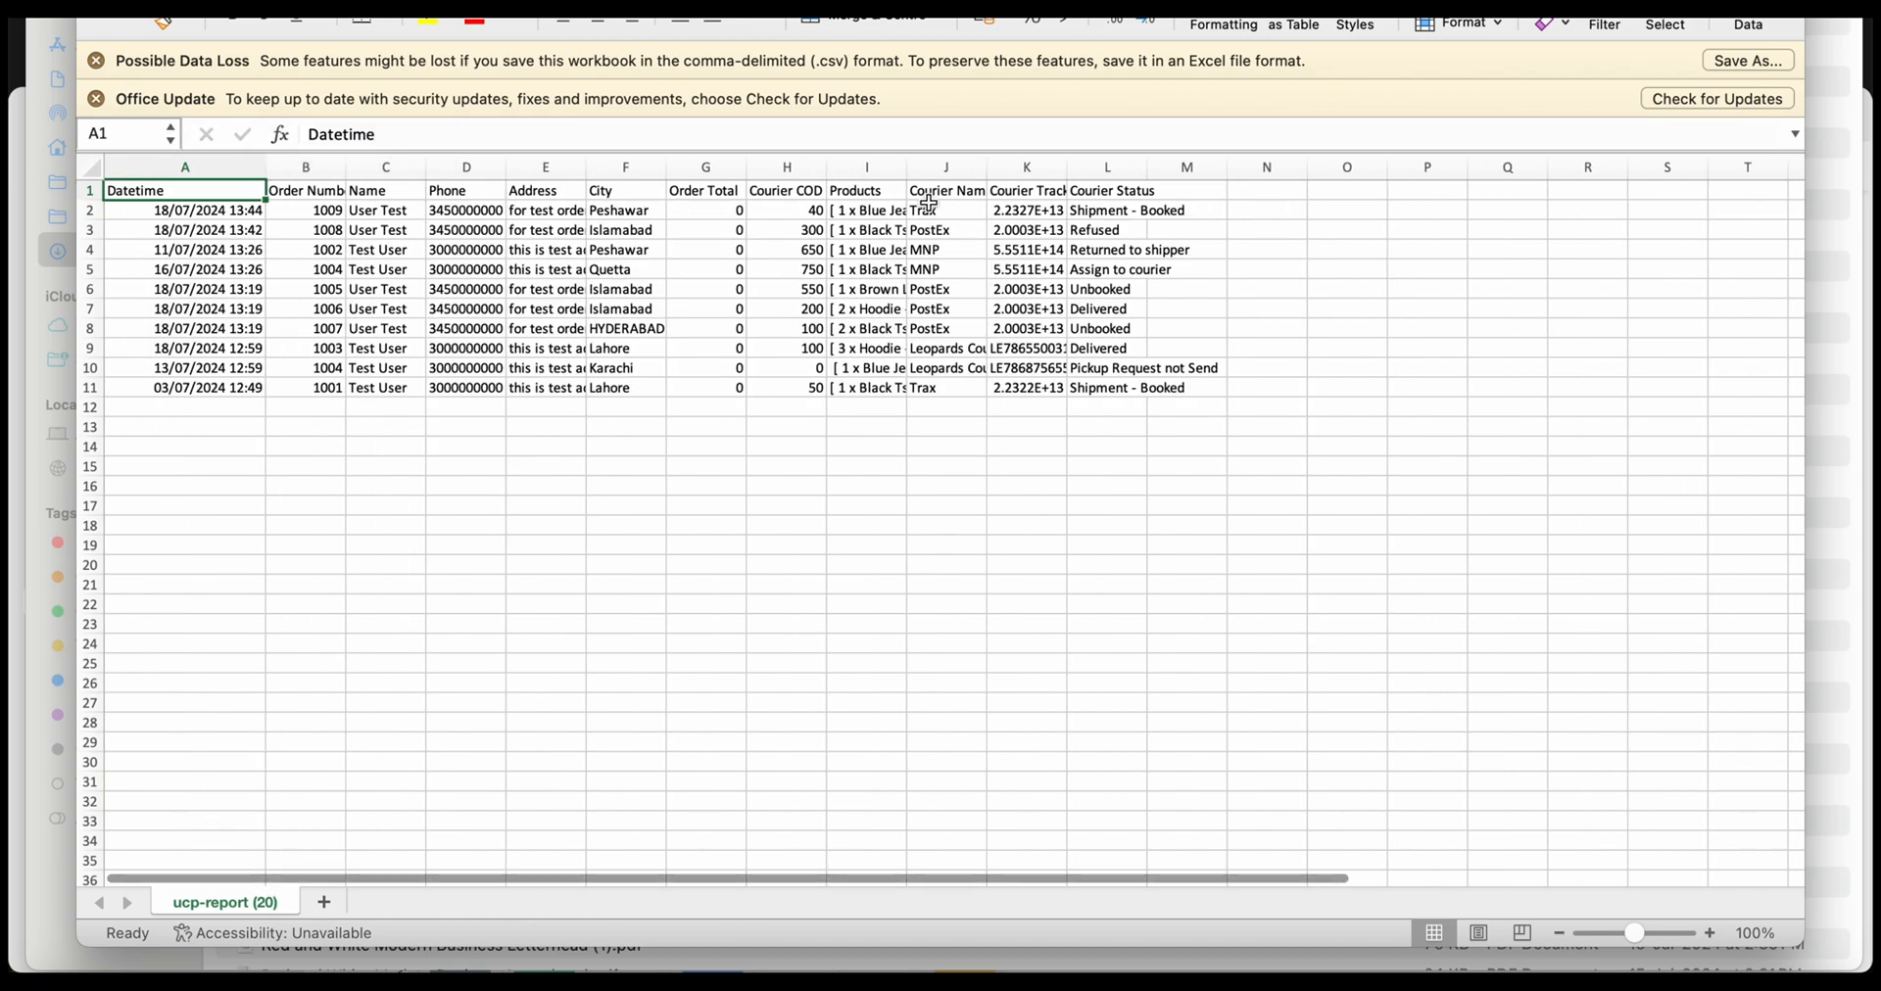
Widen ucp-report (20)'s Courier Status column, then go back to the courier app in Chrome
left_click_drag(1145, 169, 1254, 168)
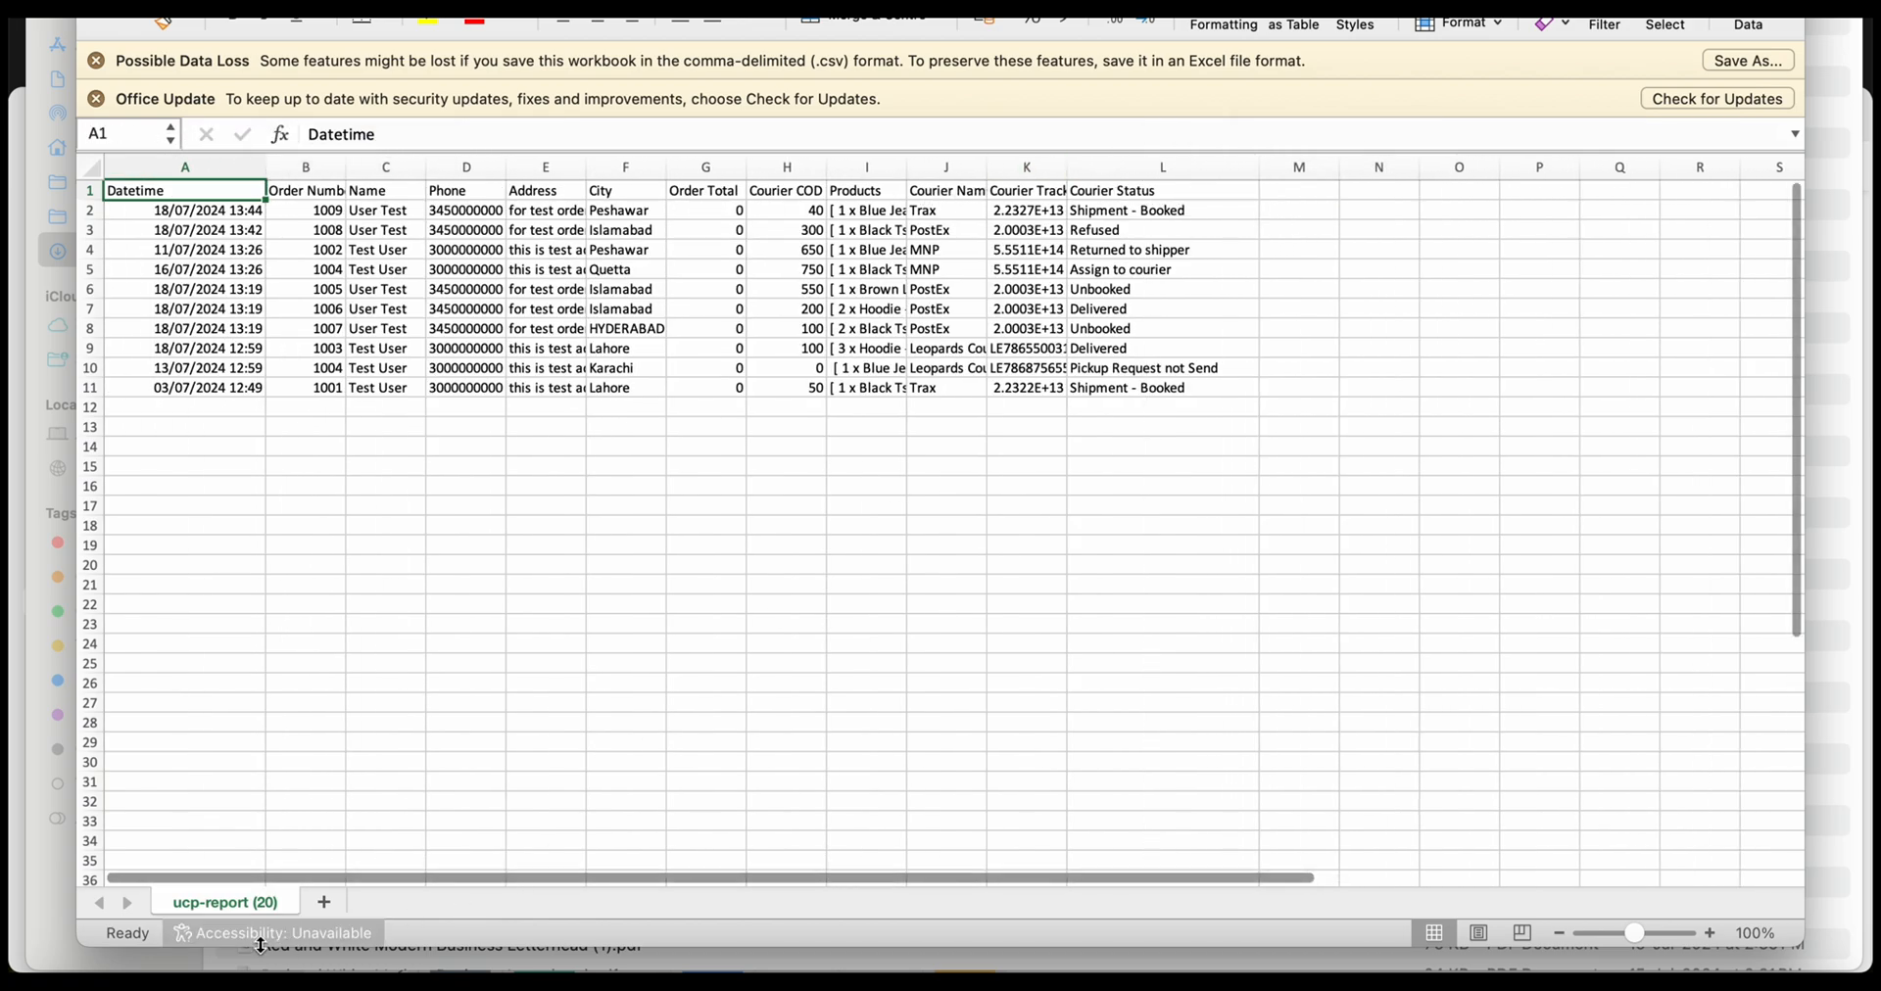
left_click(215, 970)
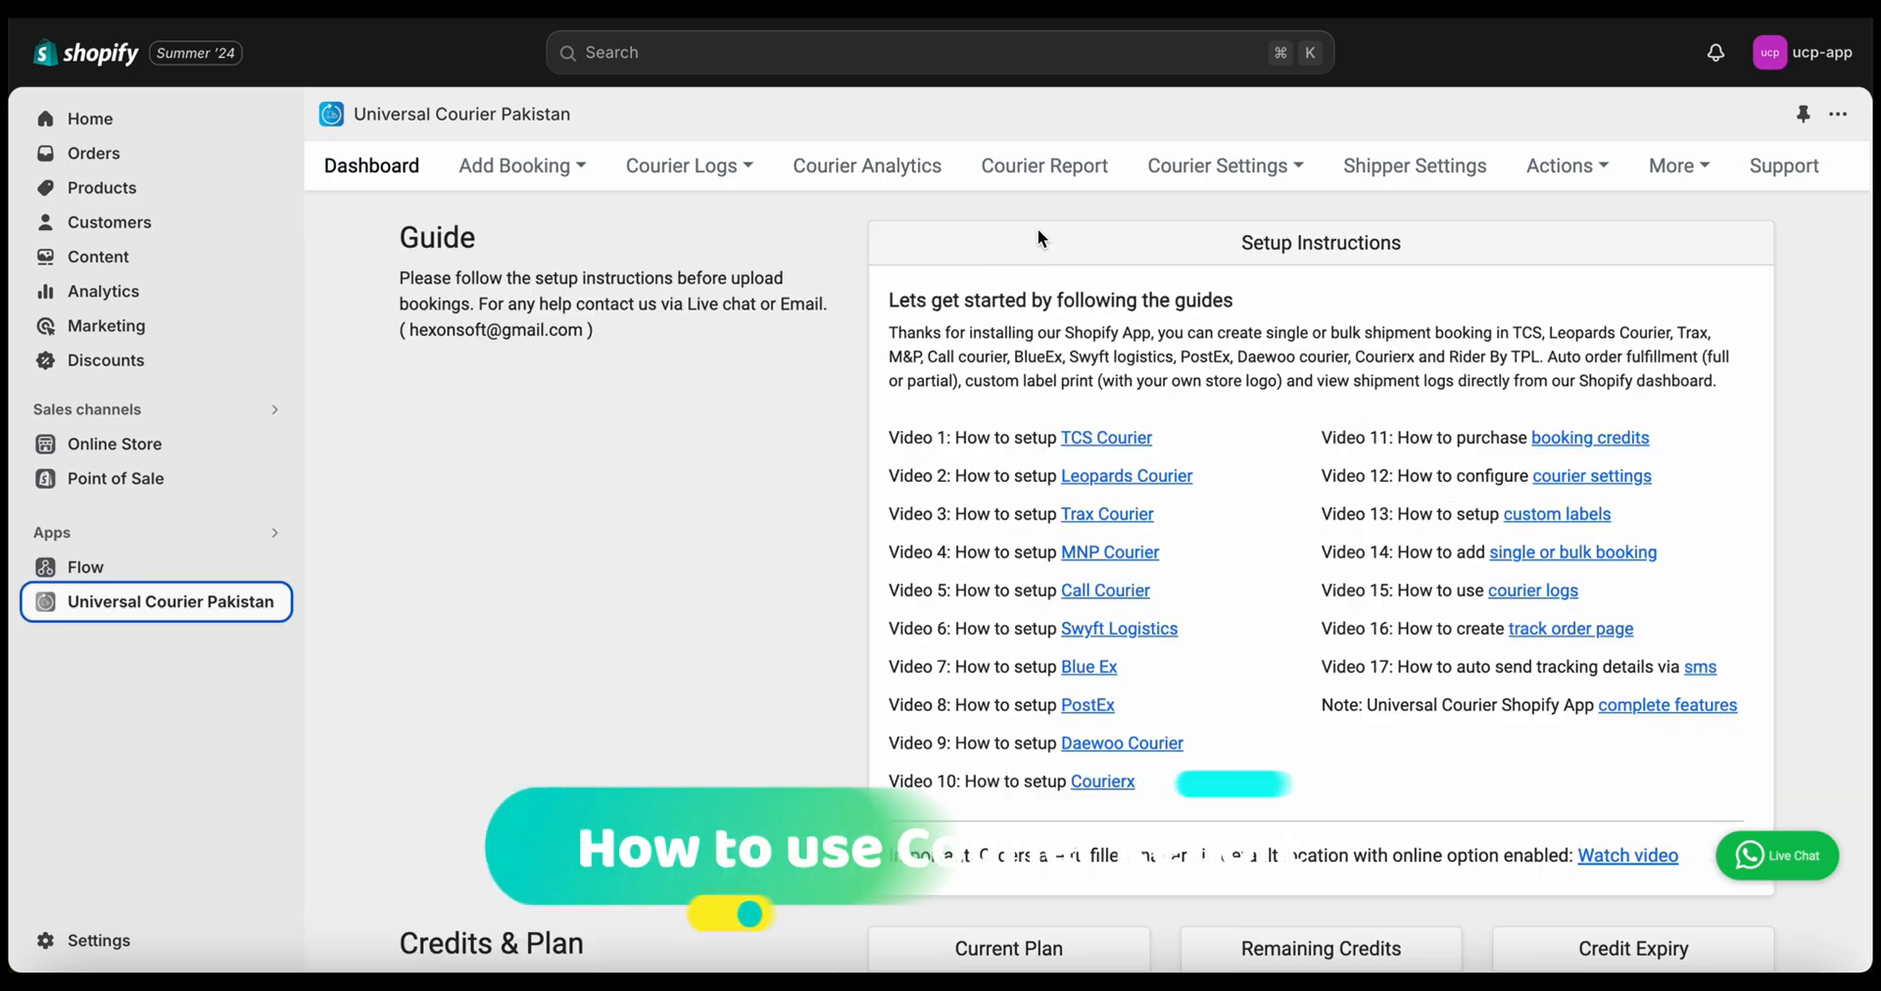
Open the Courier Report for July 2024 and scroll through its daily counts
left_click(1049, 174)
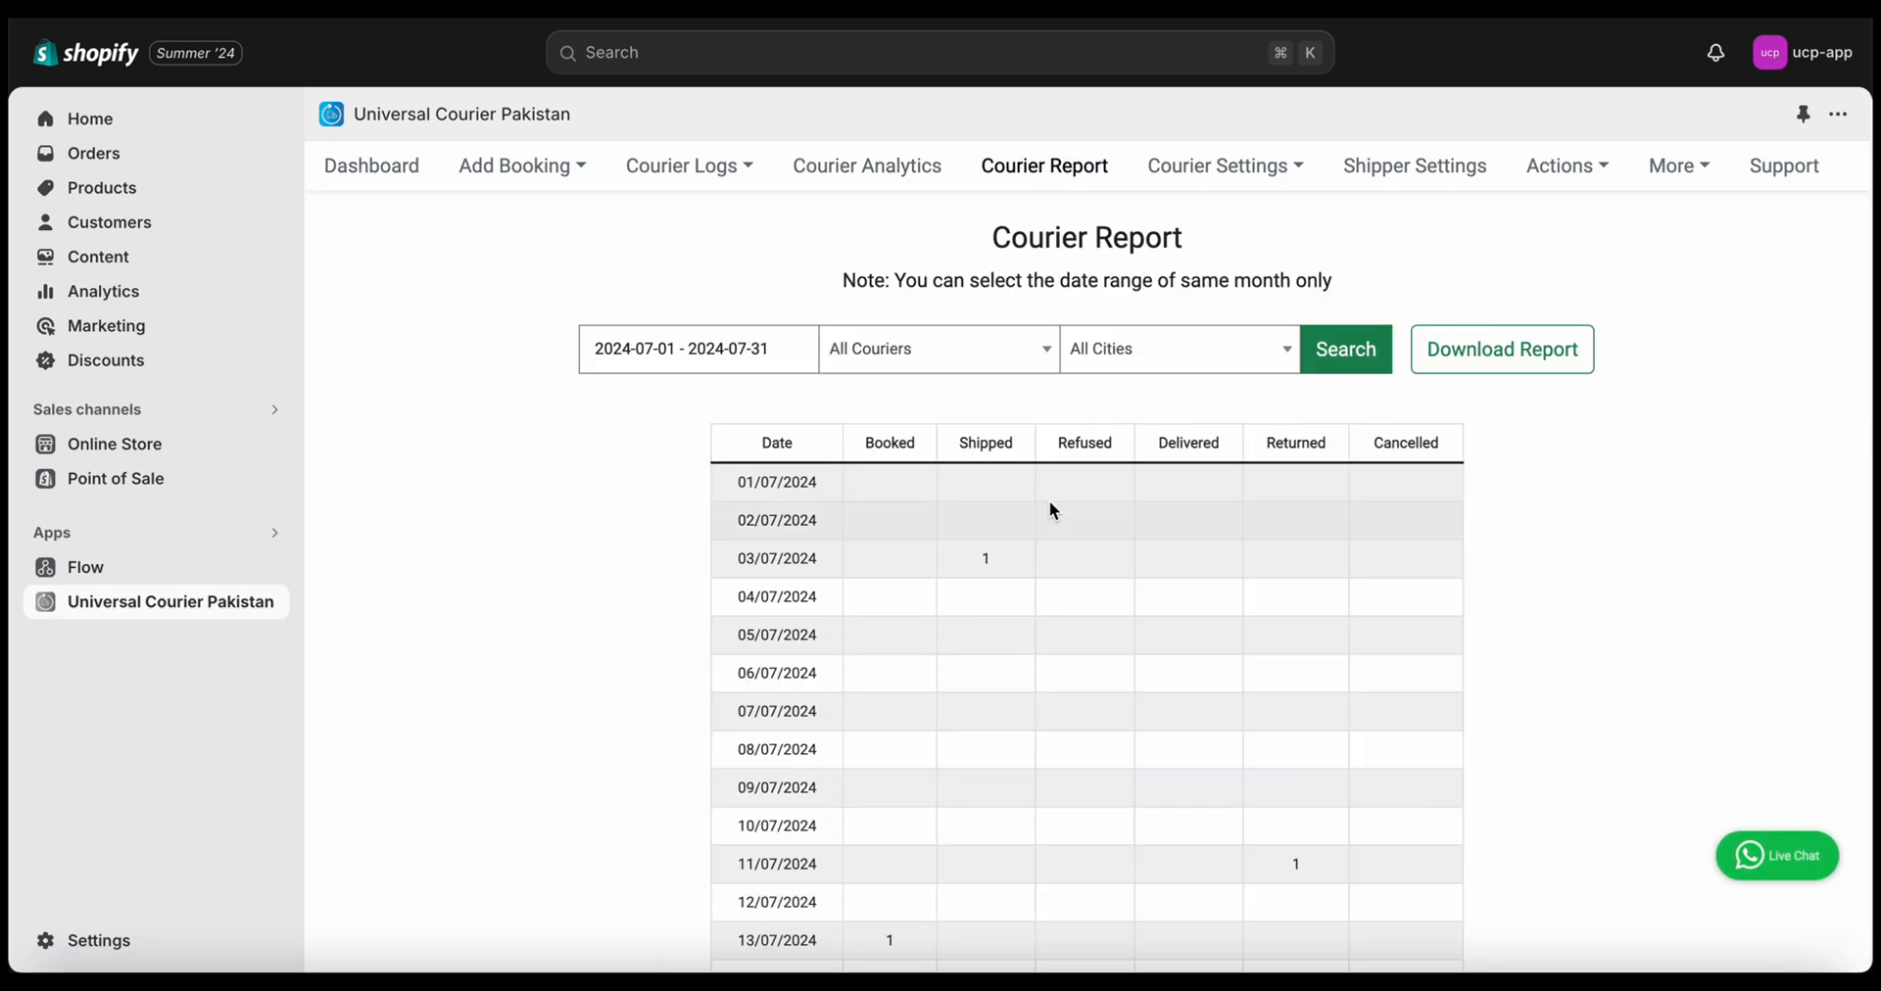
left_click(697, 349)
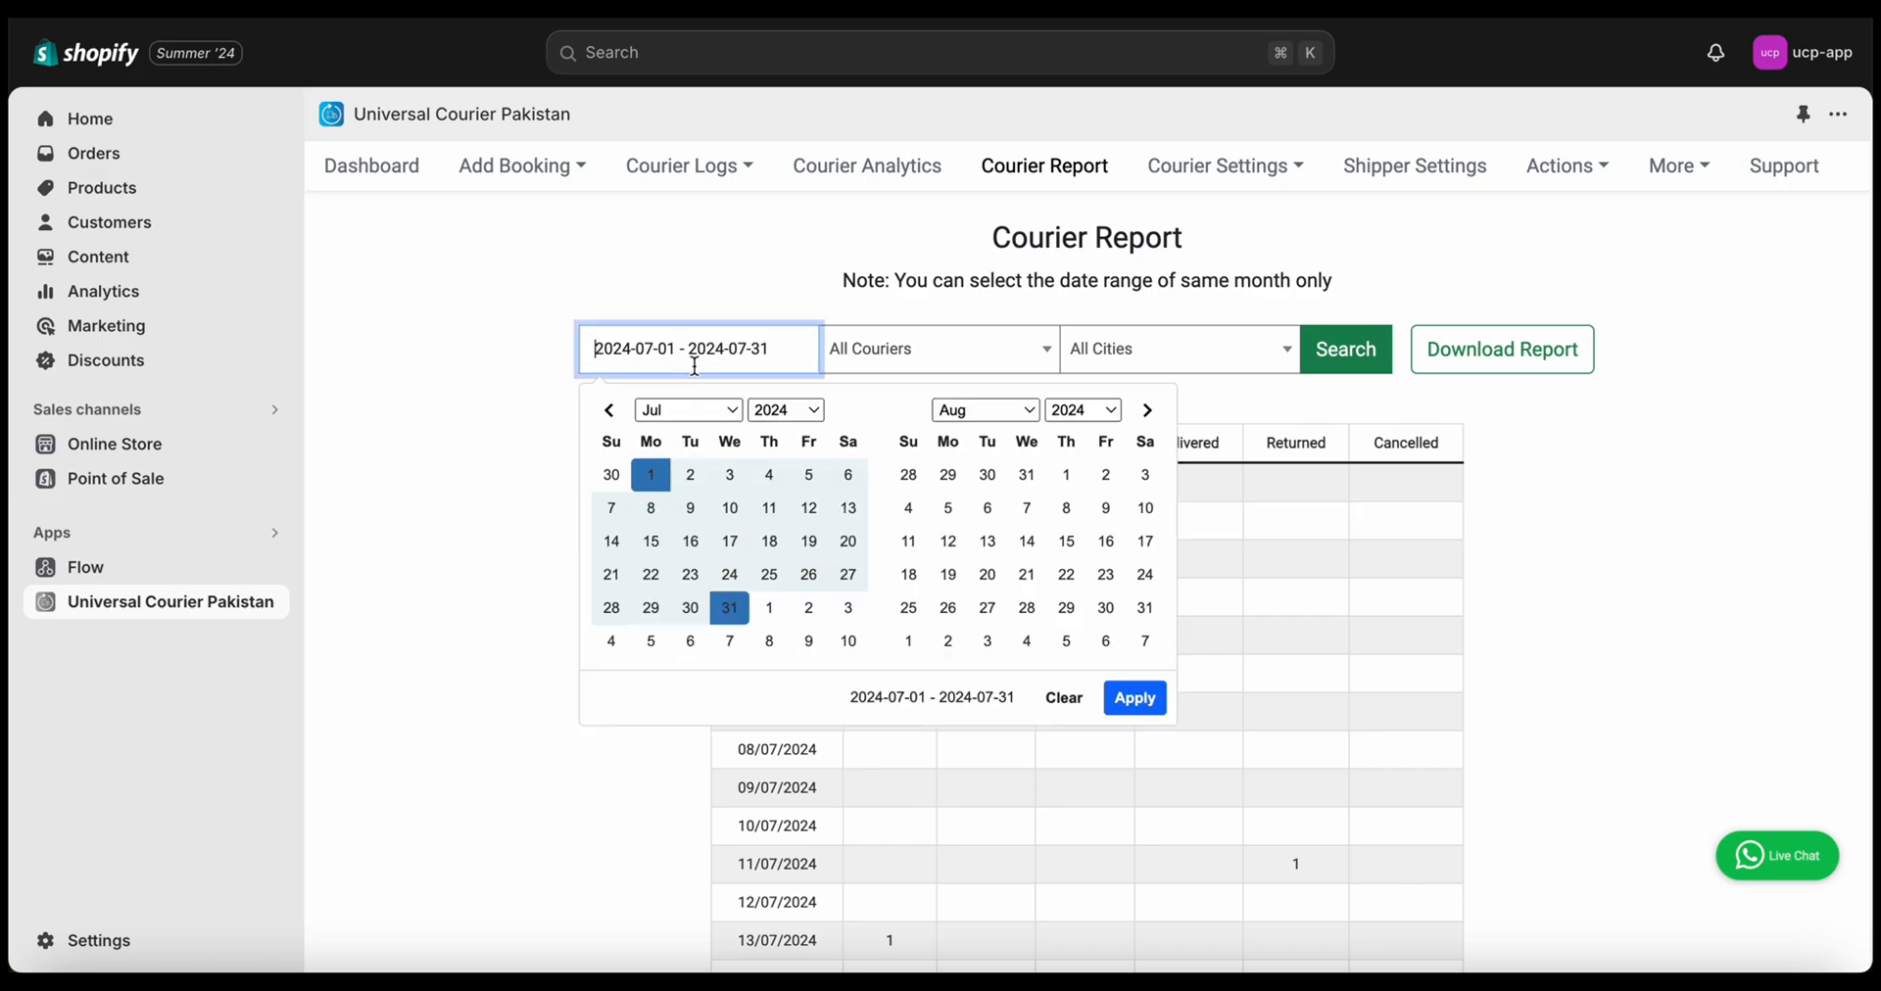
left_click(520, 450)
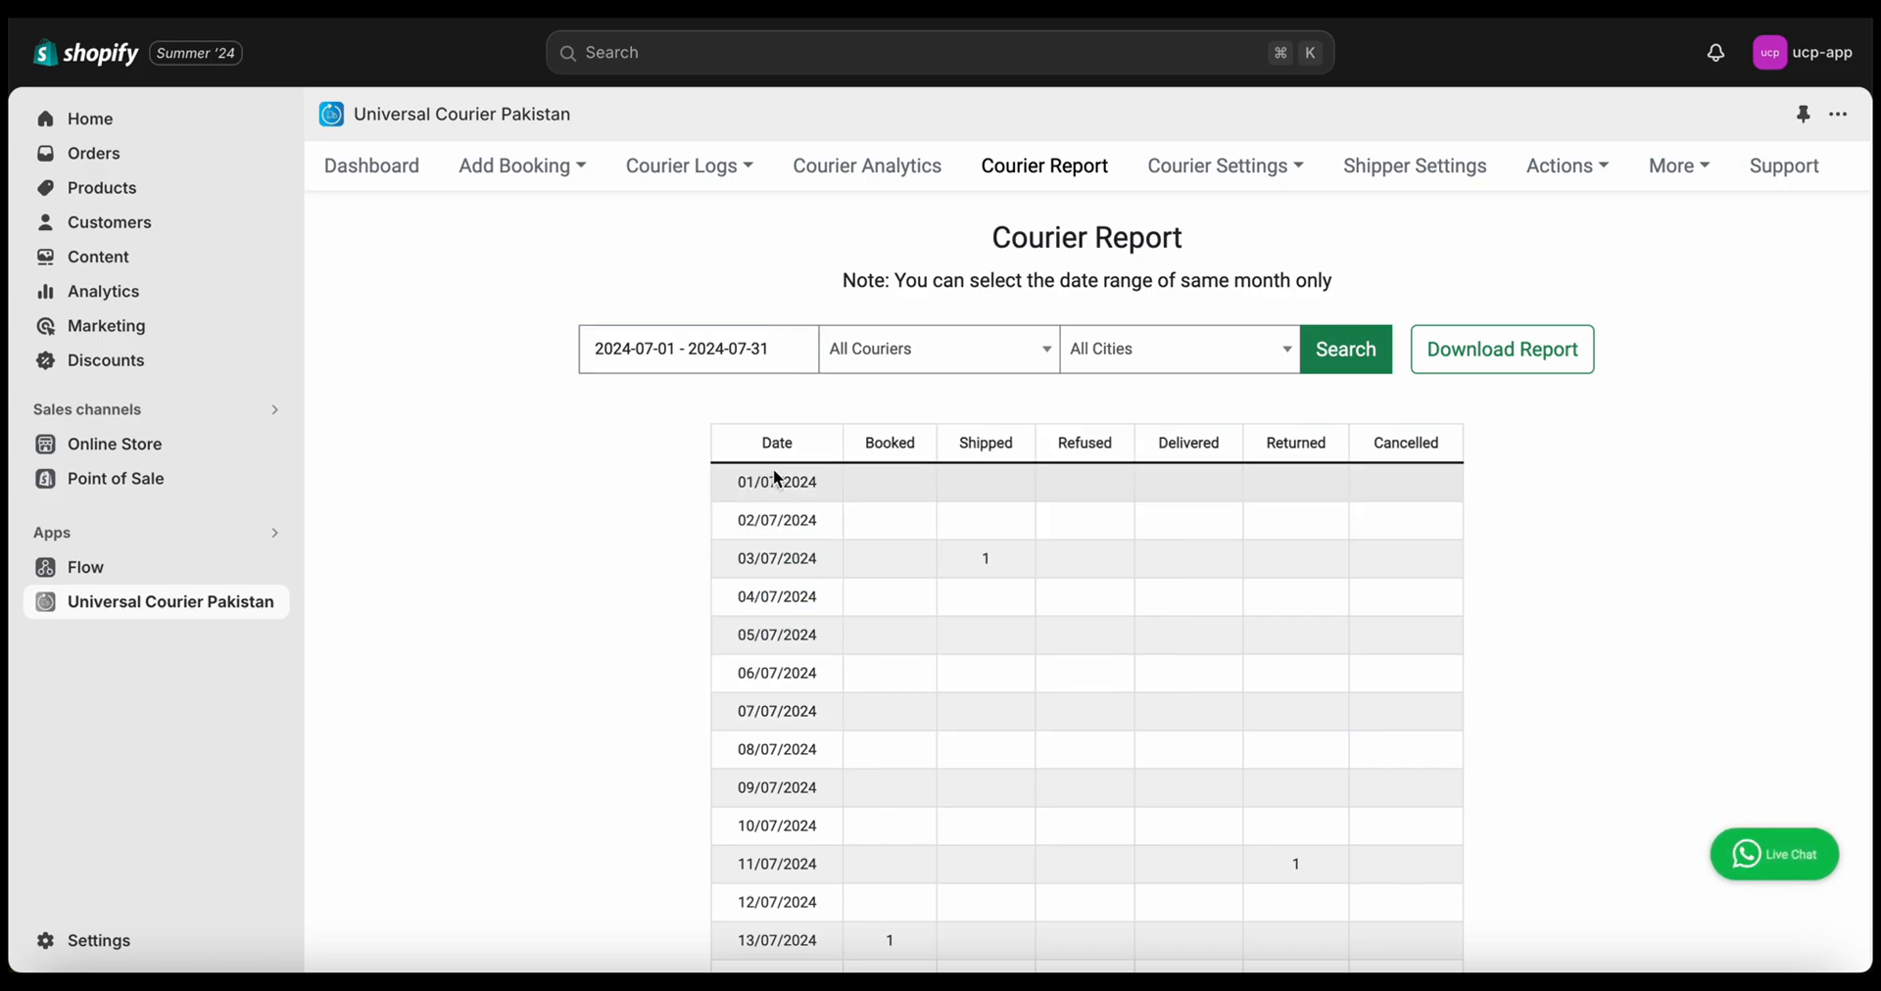
scroll(777, 478, "down", 1)
scroll(777, 478, "down", 1)
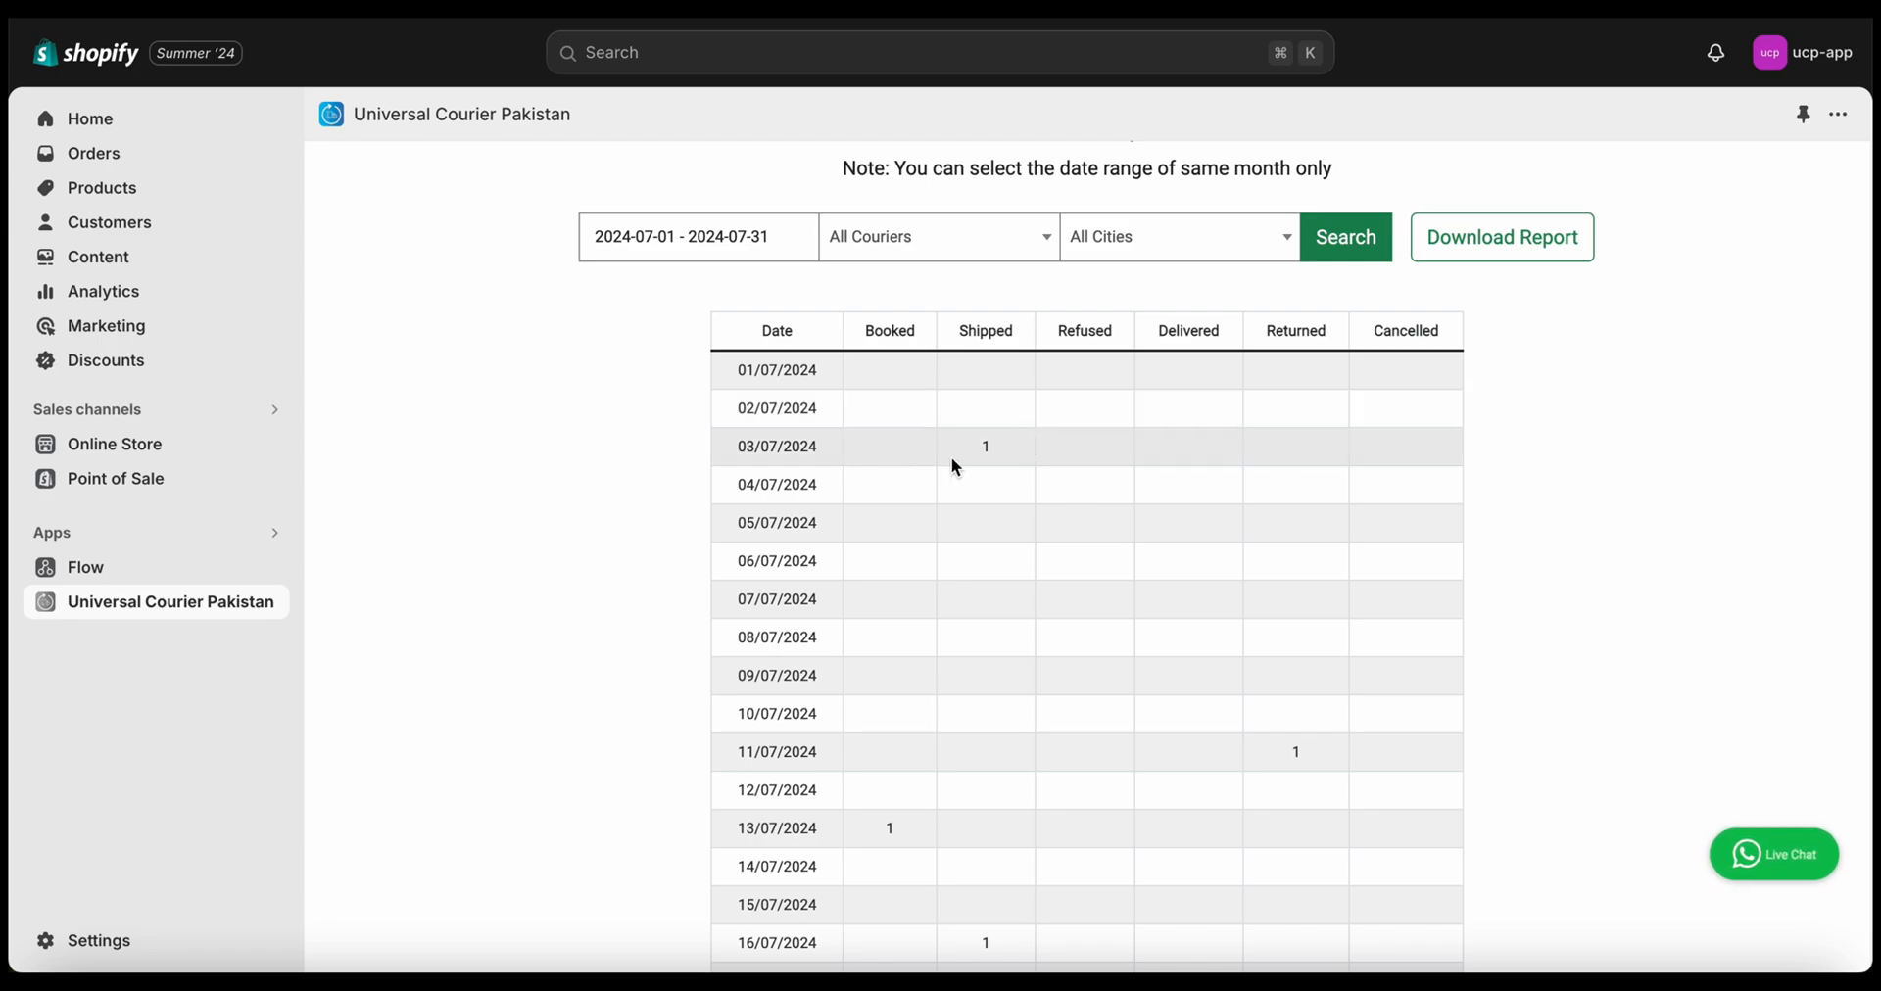
Inspect the shipment counted as shipped on 03/07/2024 and browse the daily table
left_click(987, 454)
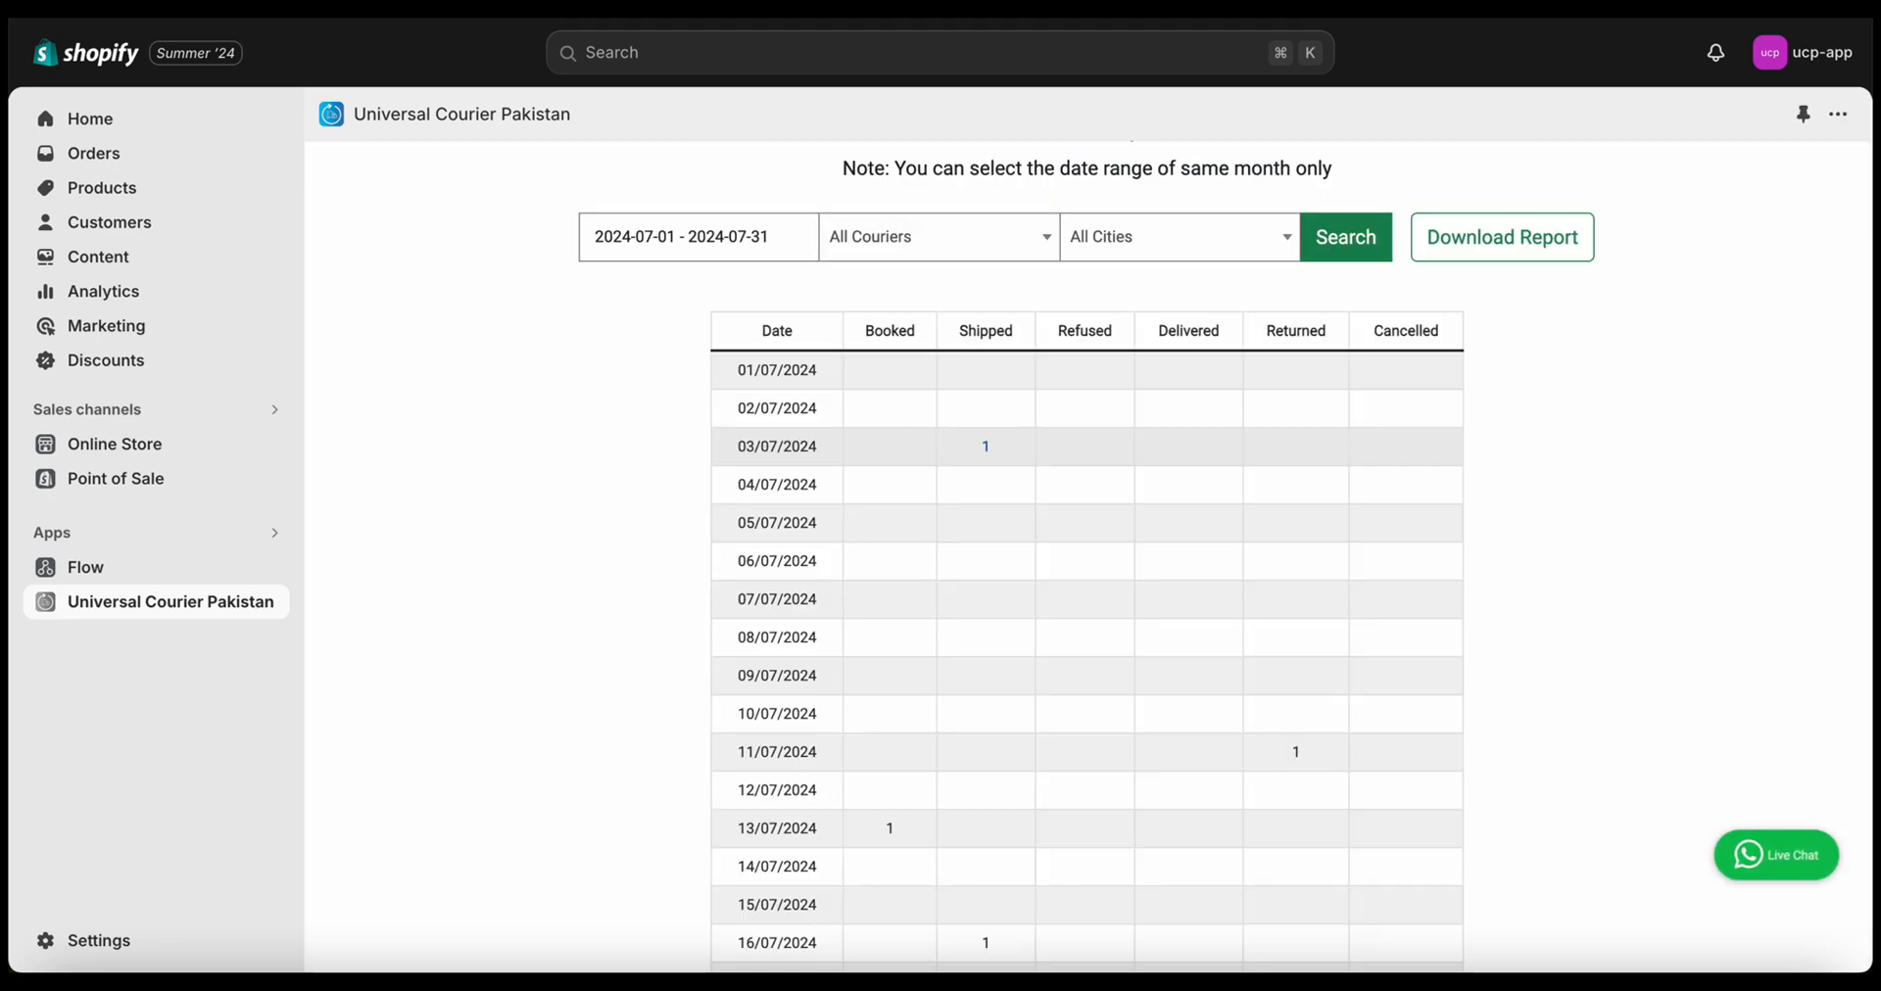
scroll(854, 449, "down", 3)
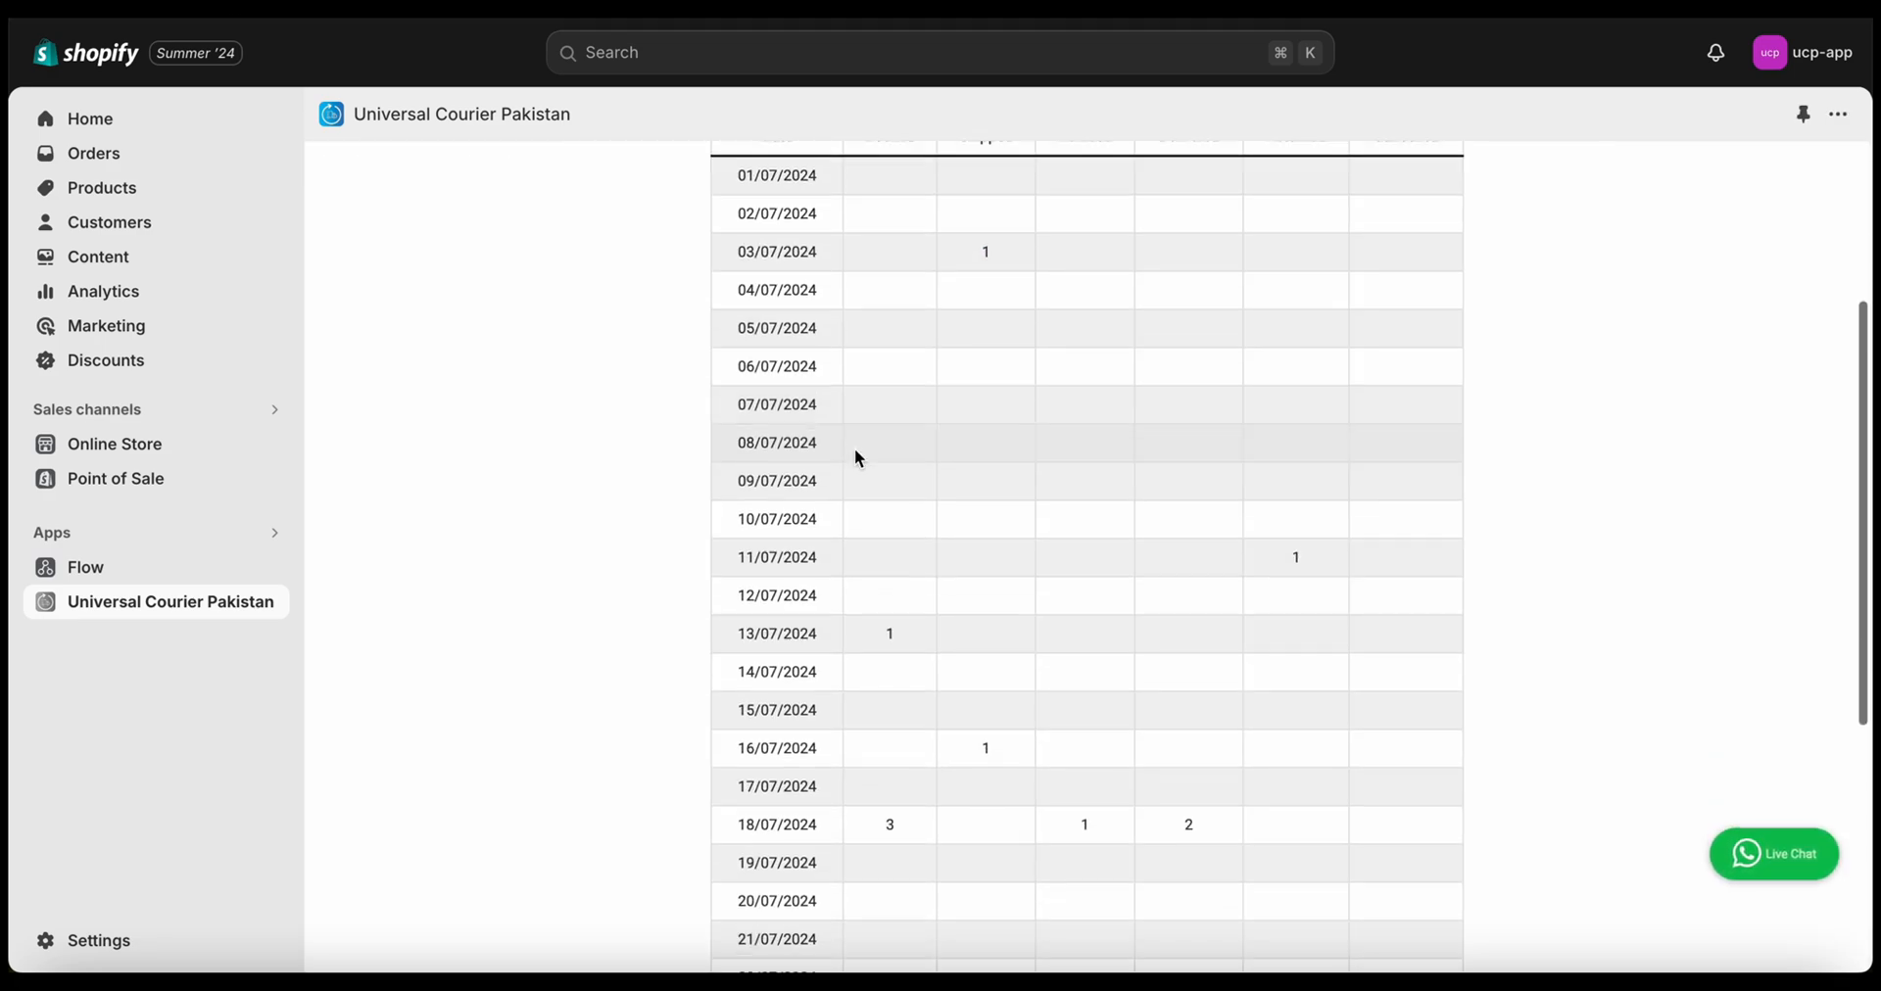
scroll(888, 776, "up", 3)
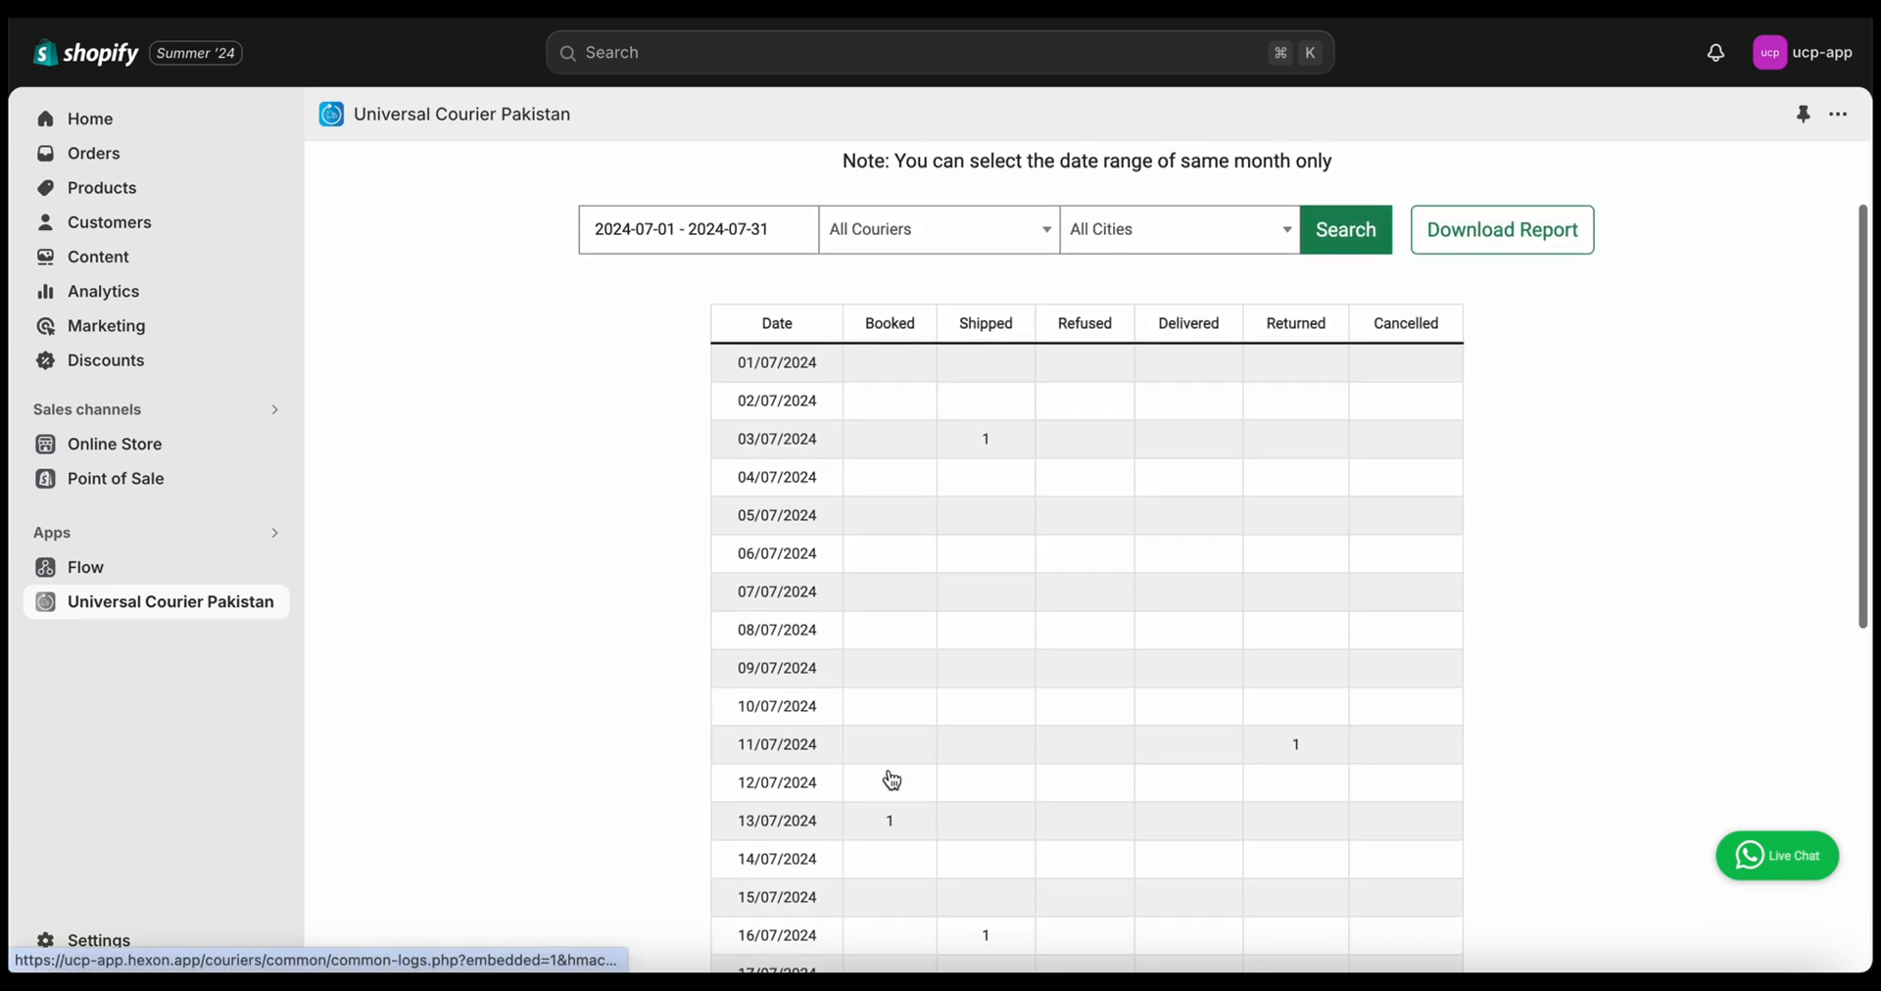
scroll(1153, 490, "down", 3)
scroll(1126, 588, "down", 1)
scroll(1101, 704, "up", 3)
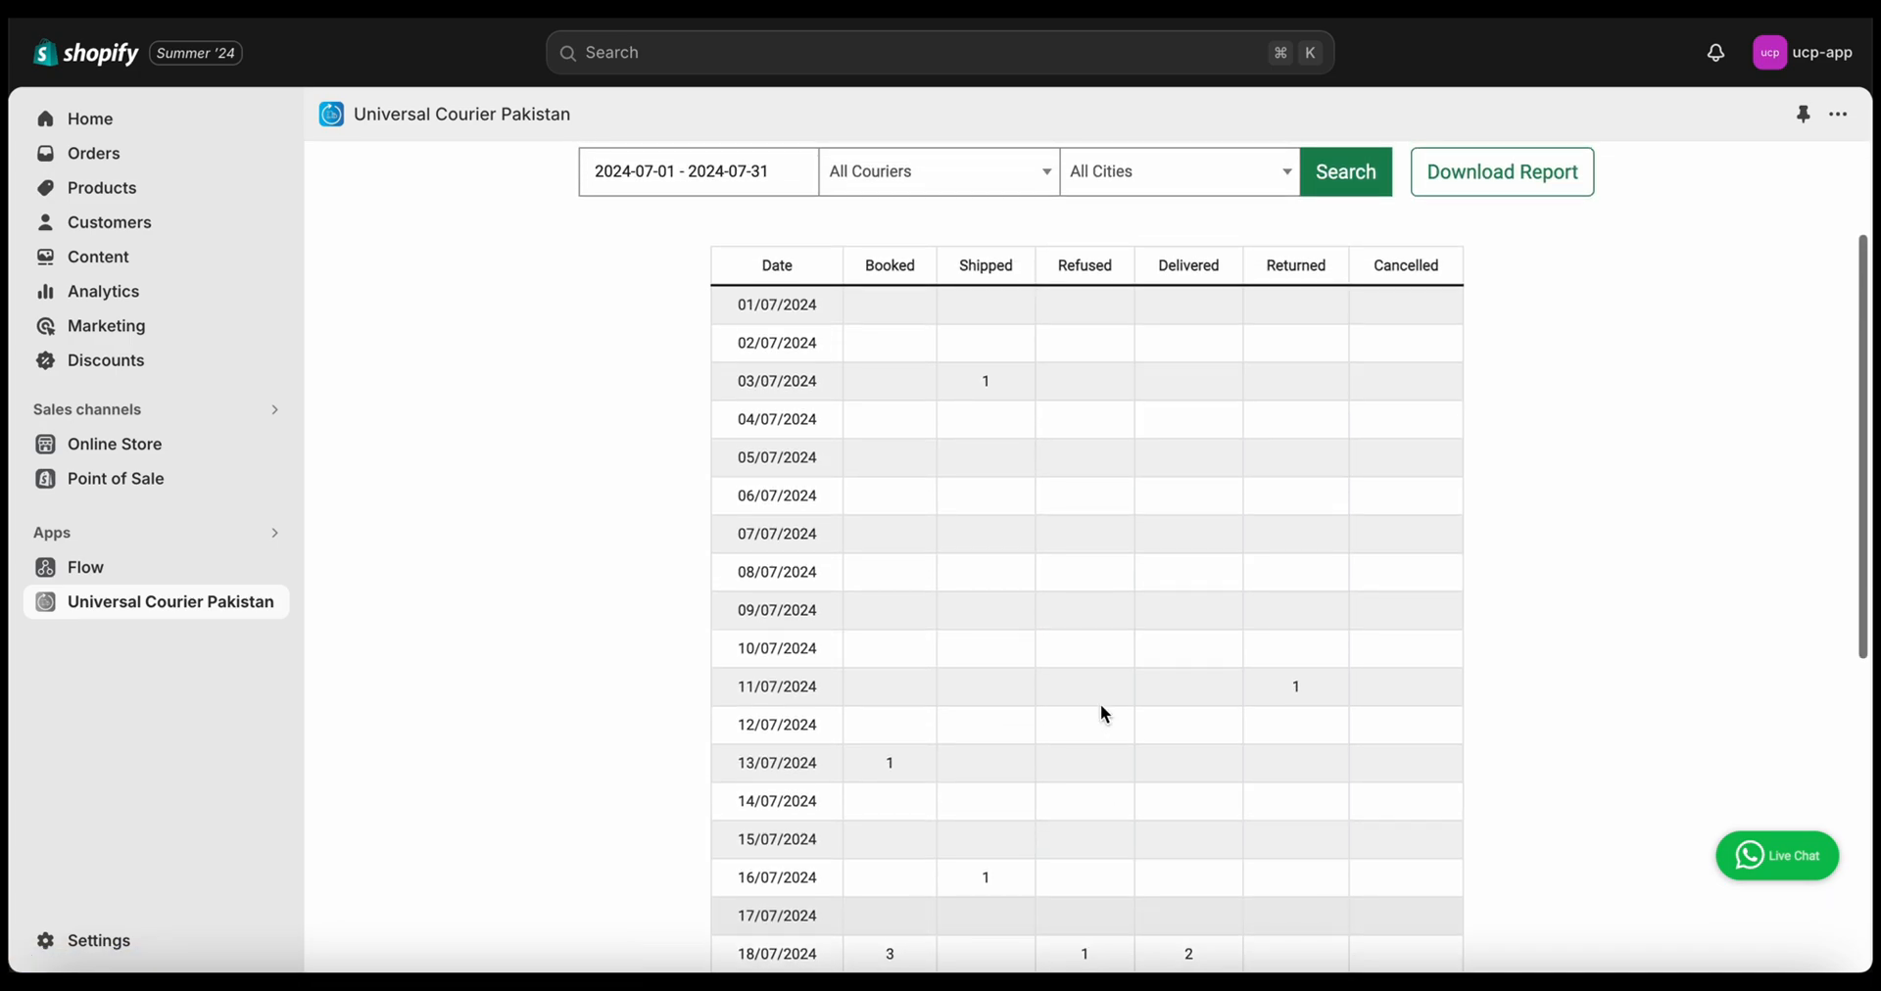
scroll(1101, 703, "down", 4)
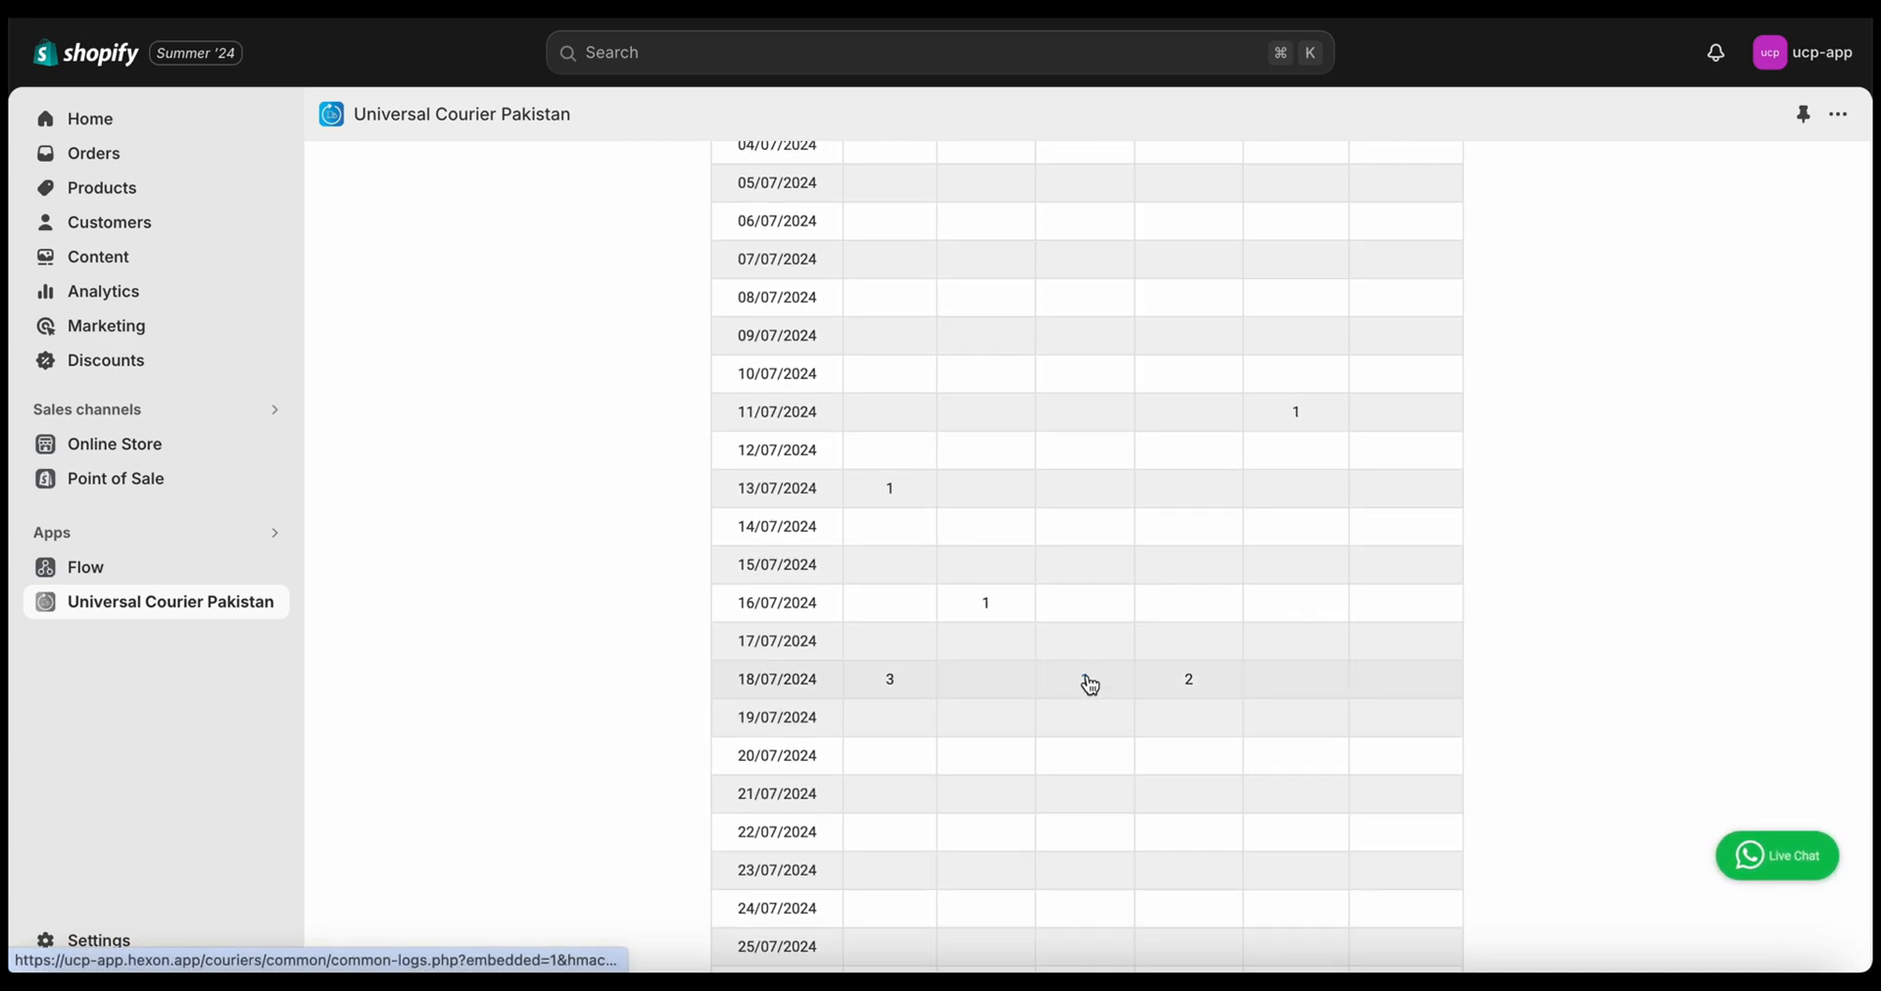
scroll(1090, 684, "up", 4)
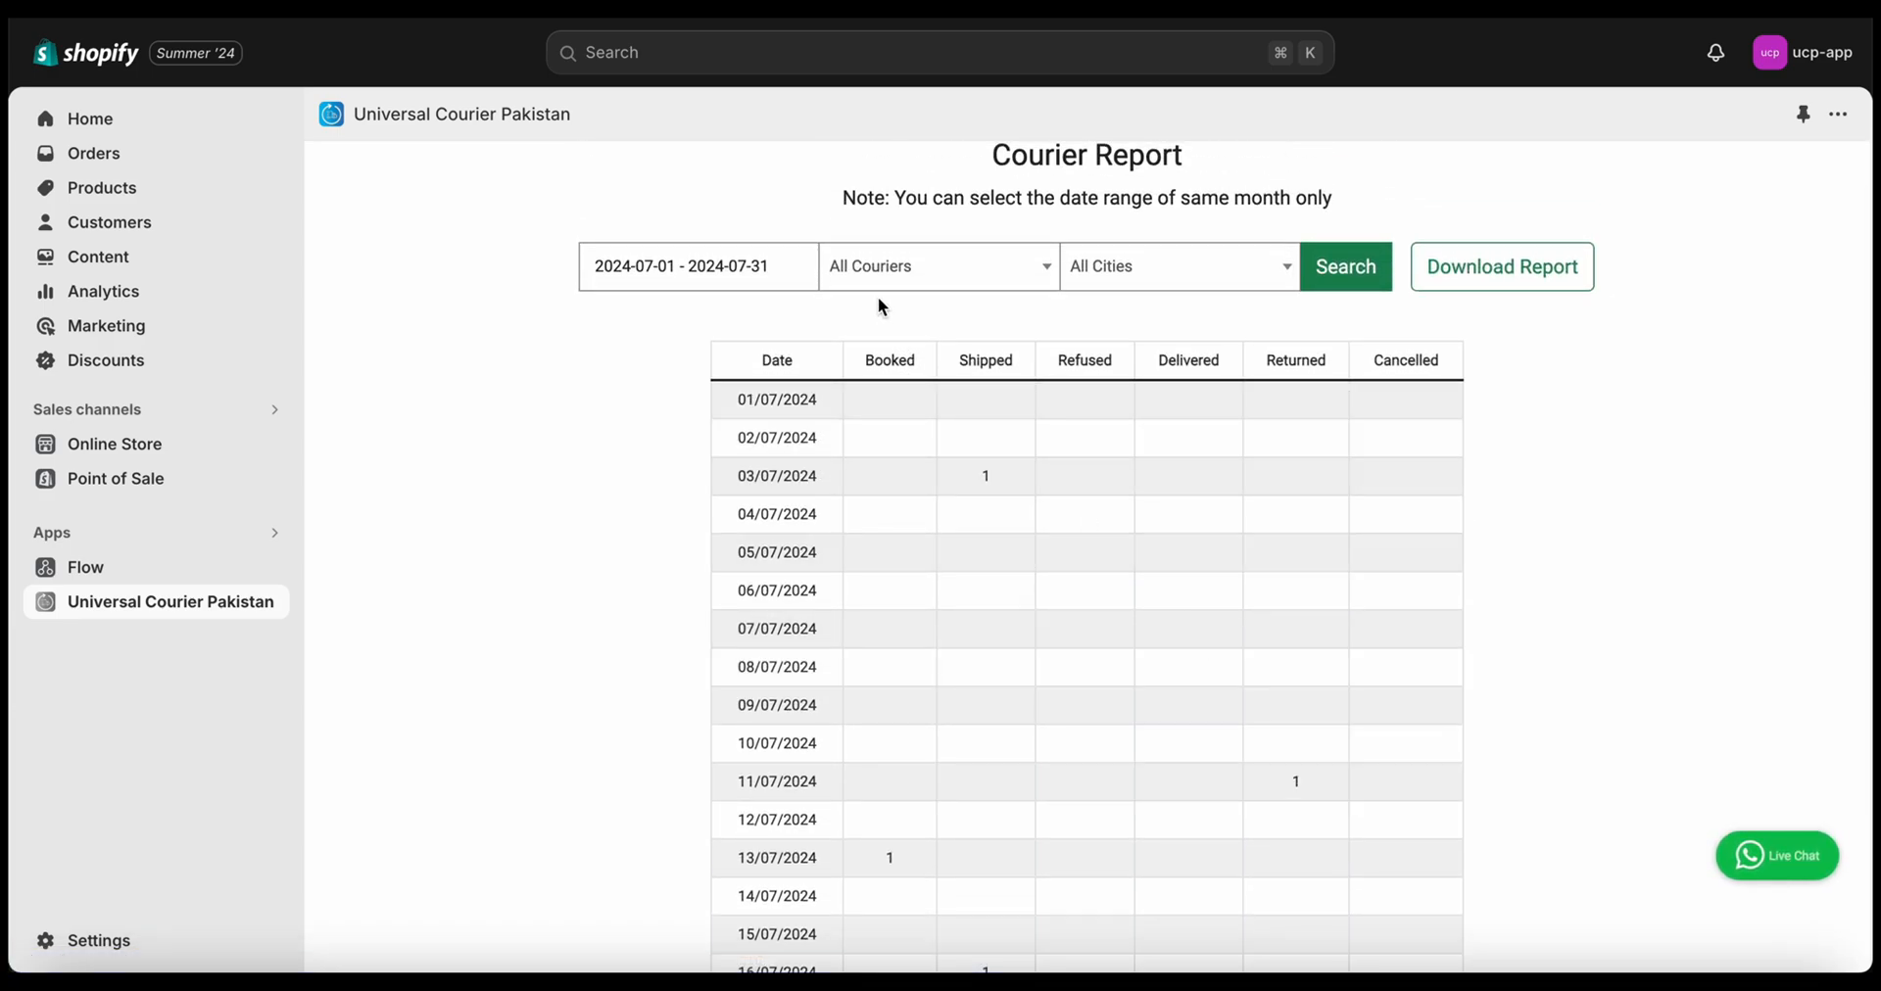
Check the report's All Couriers and All Cities filter options
left_click(927, 283)
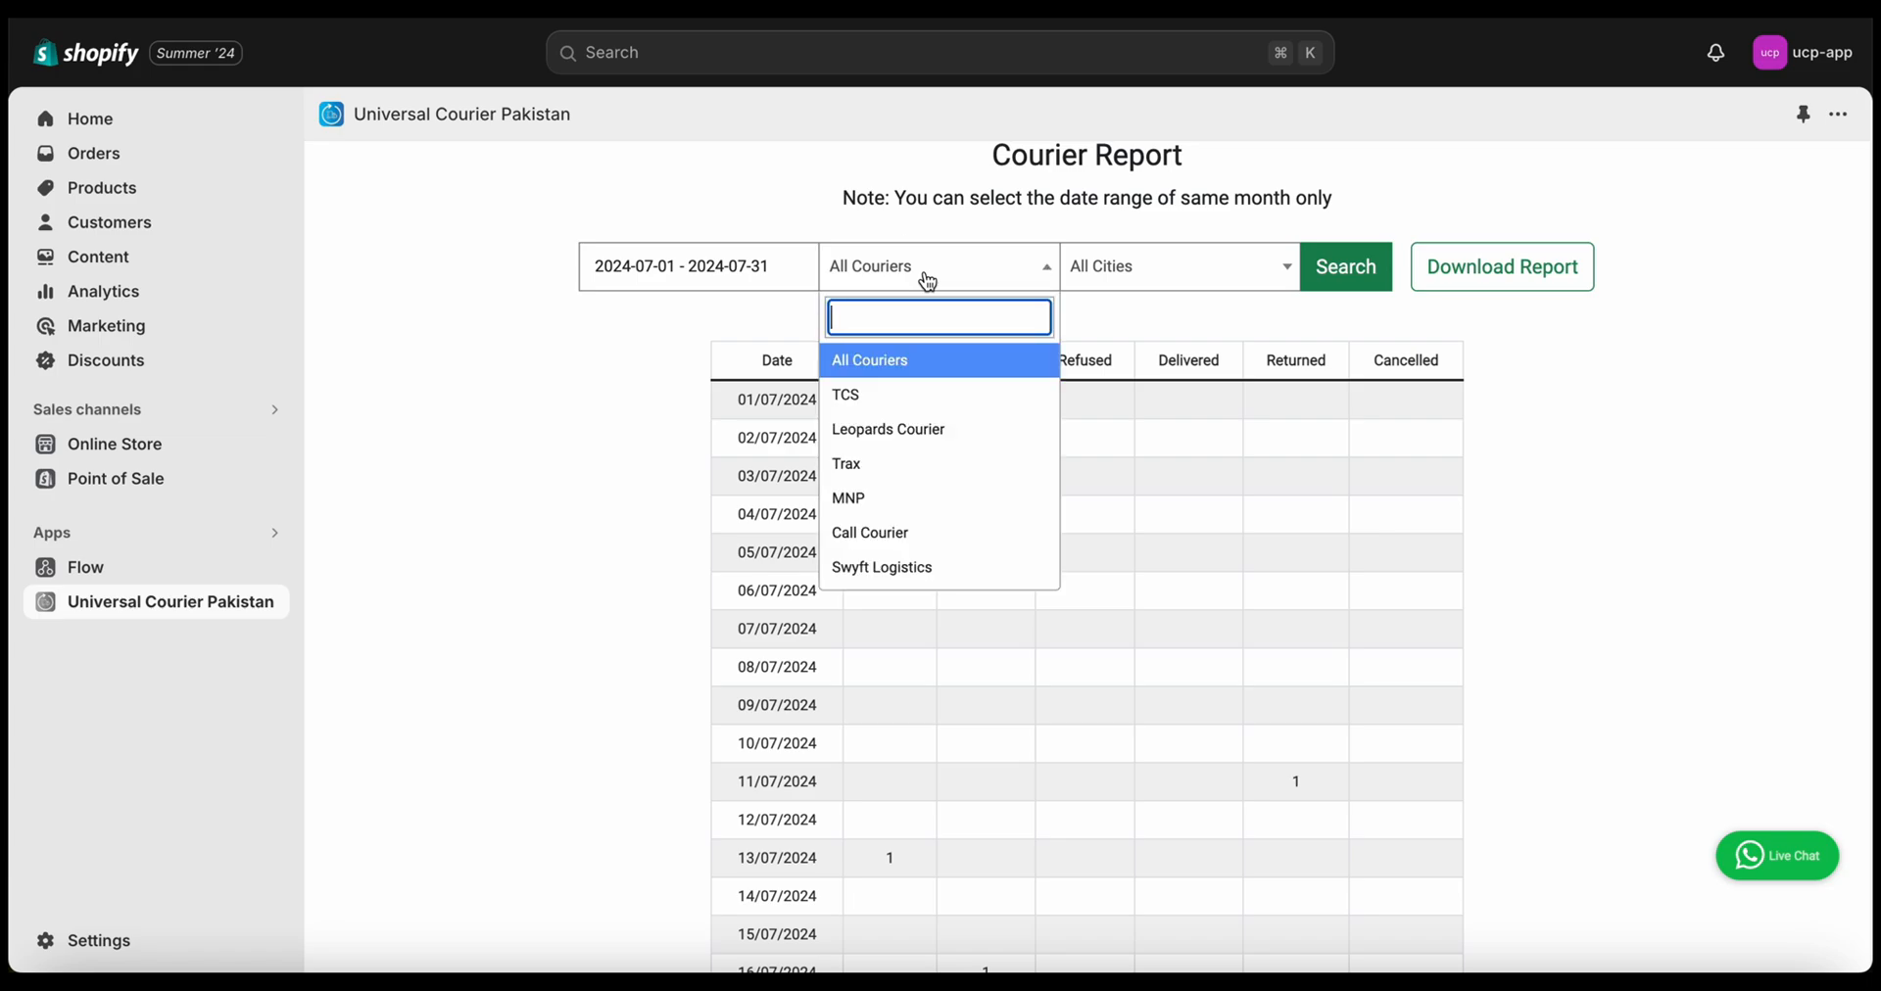
left_click(1150, 282)
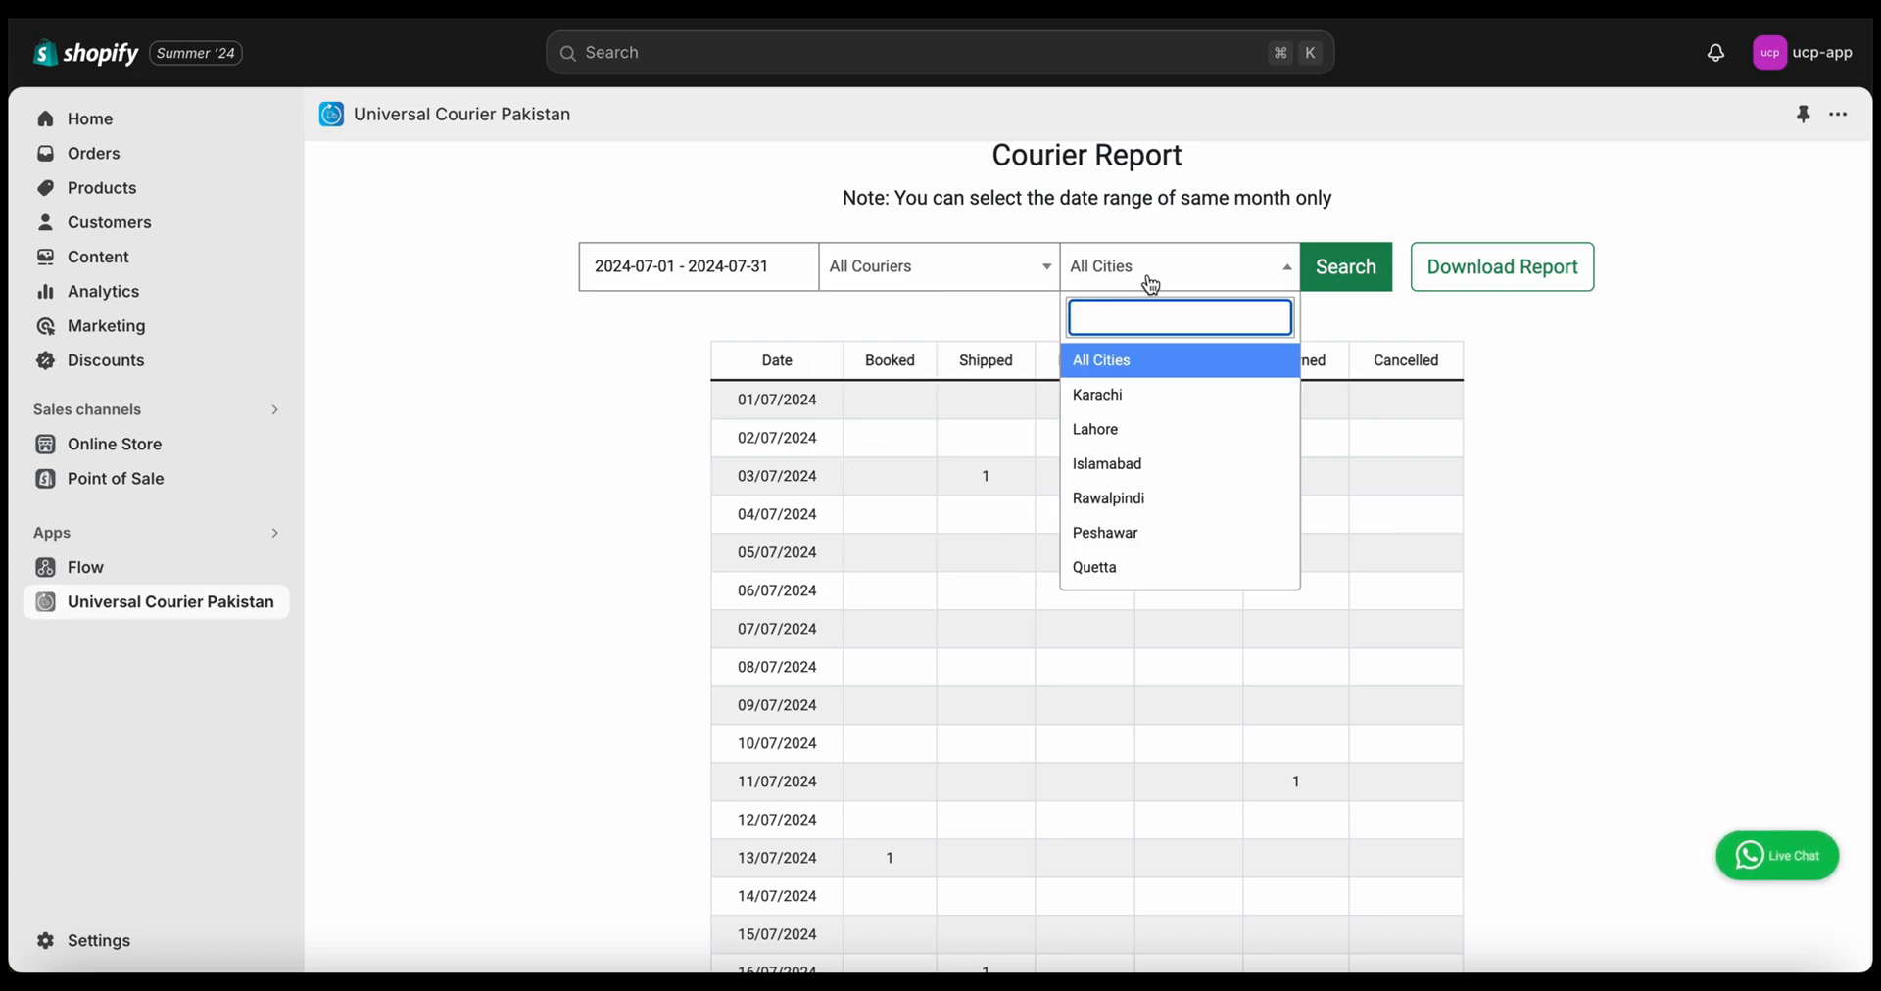
scroll(1562, 377, "down", 7)
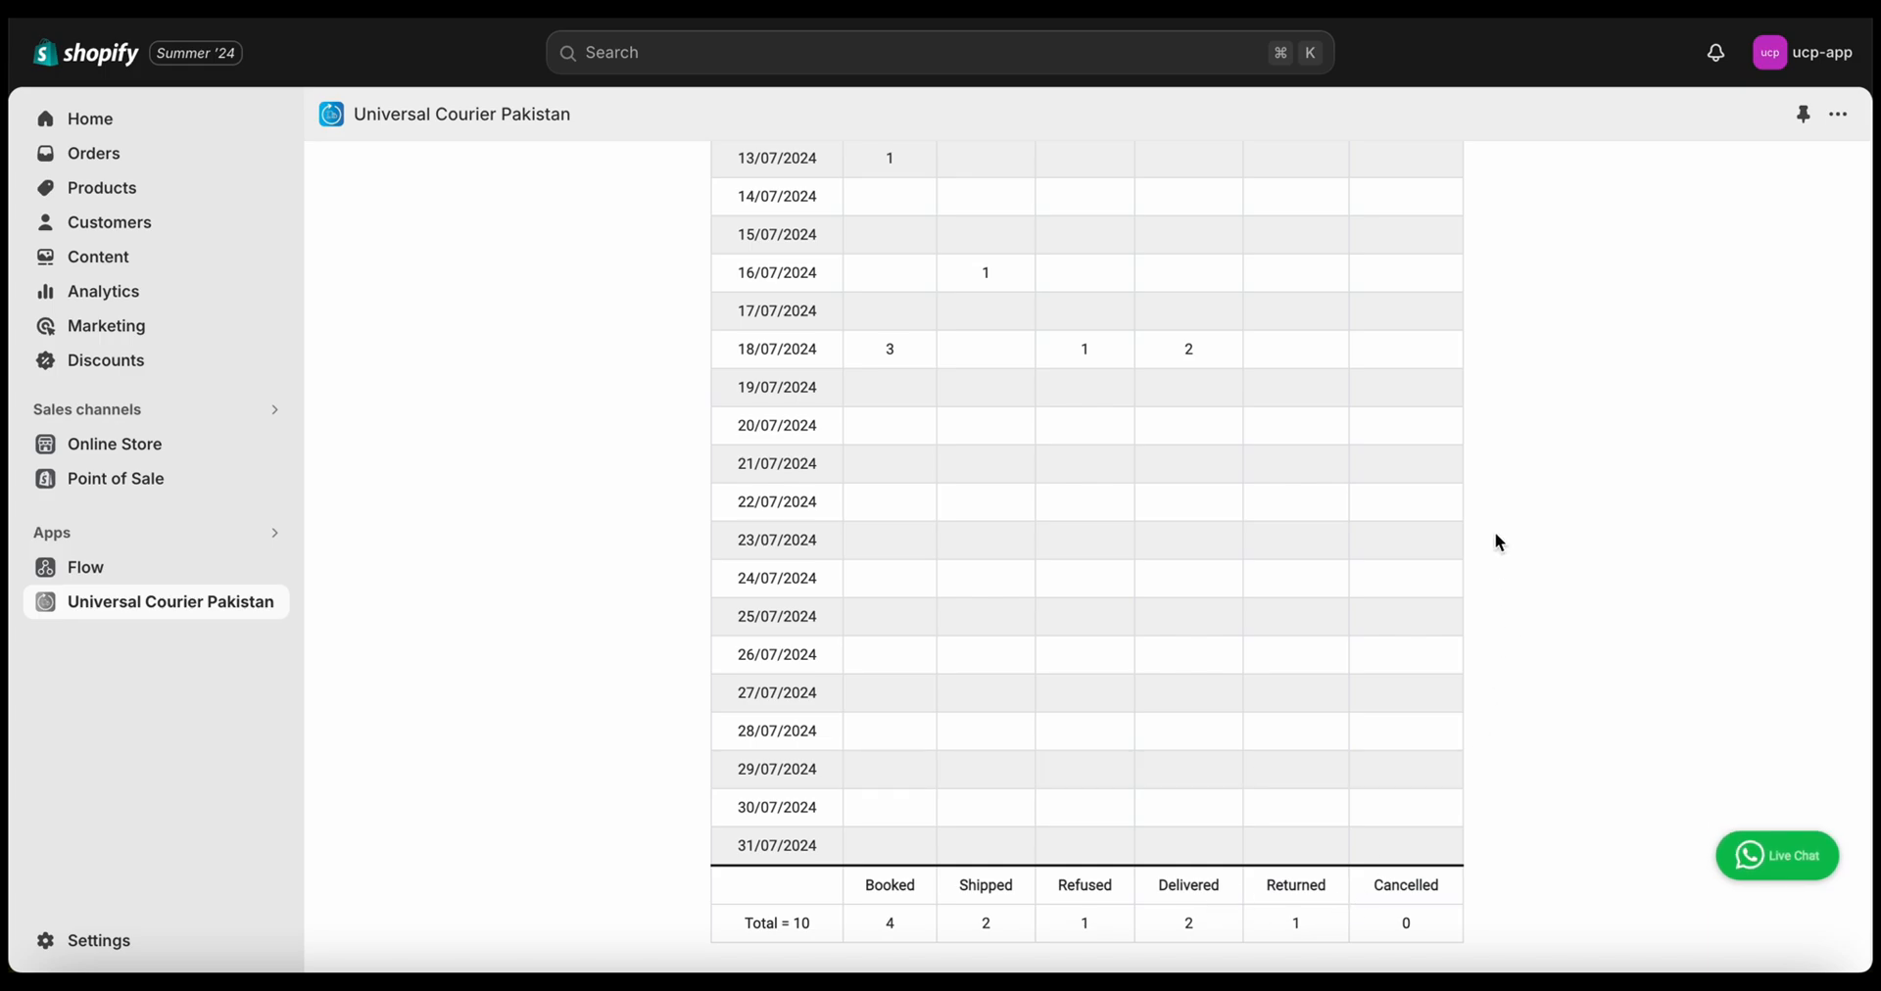
scroll(1497, 541, "up", 8)
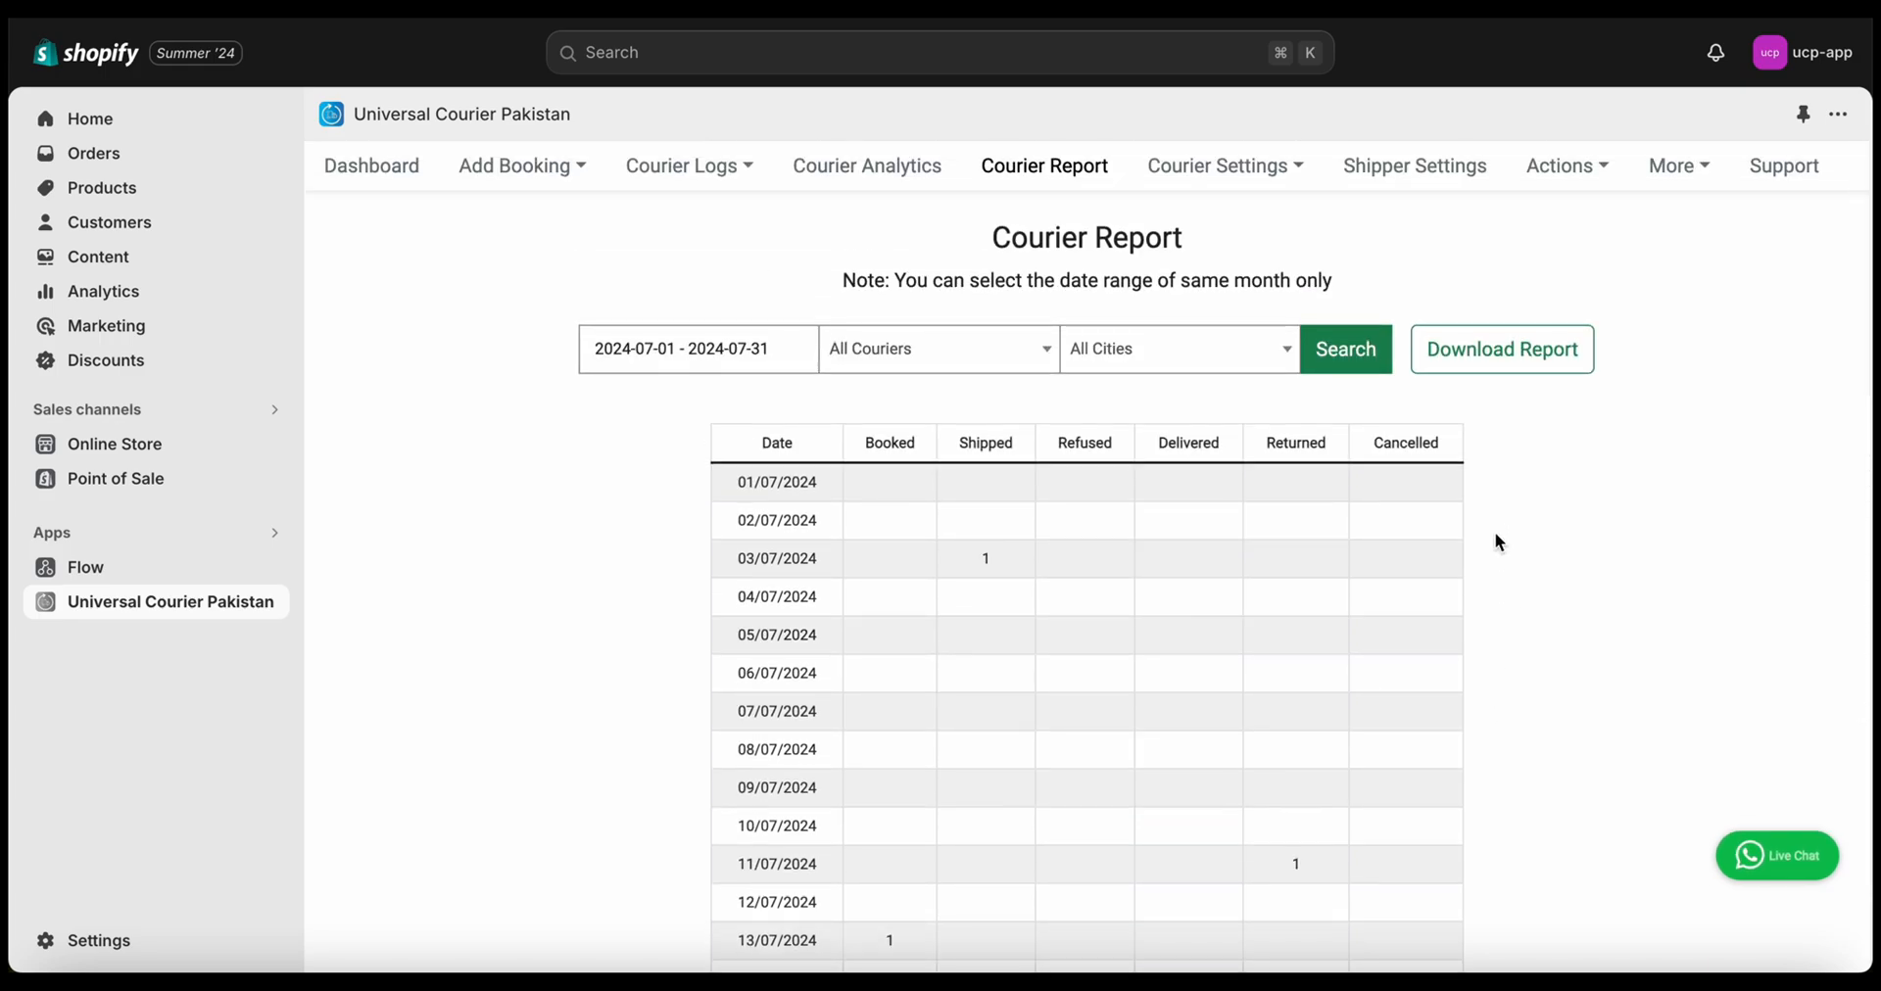
Cancel a trial June 1–30 date range and download the July 2024 courier report
left_click(694, 345)
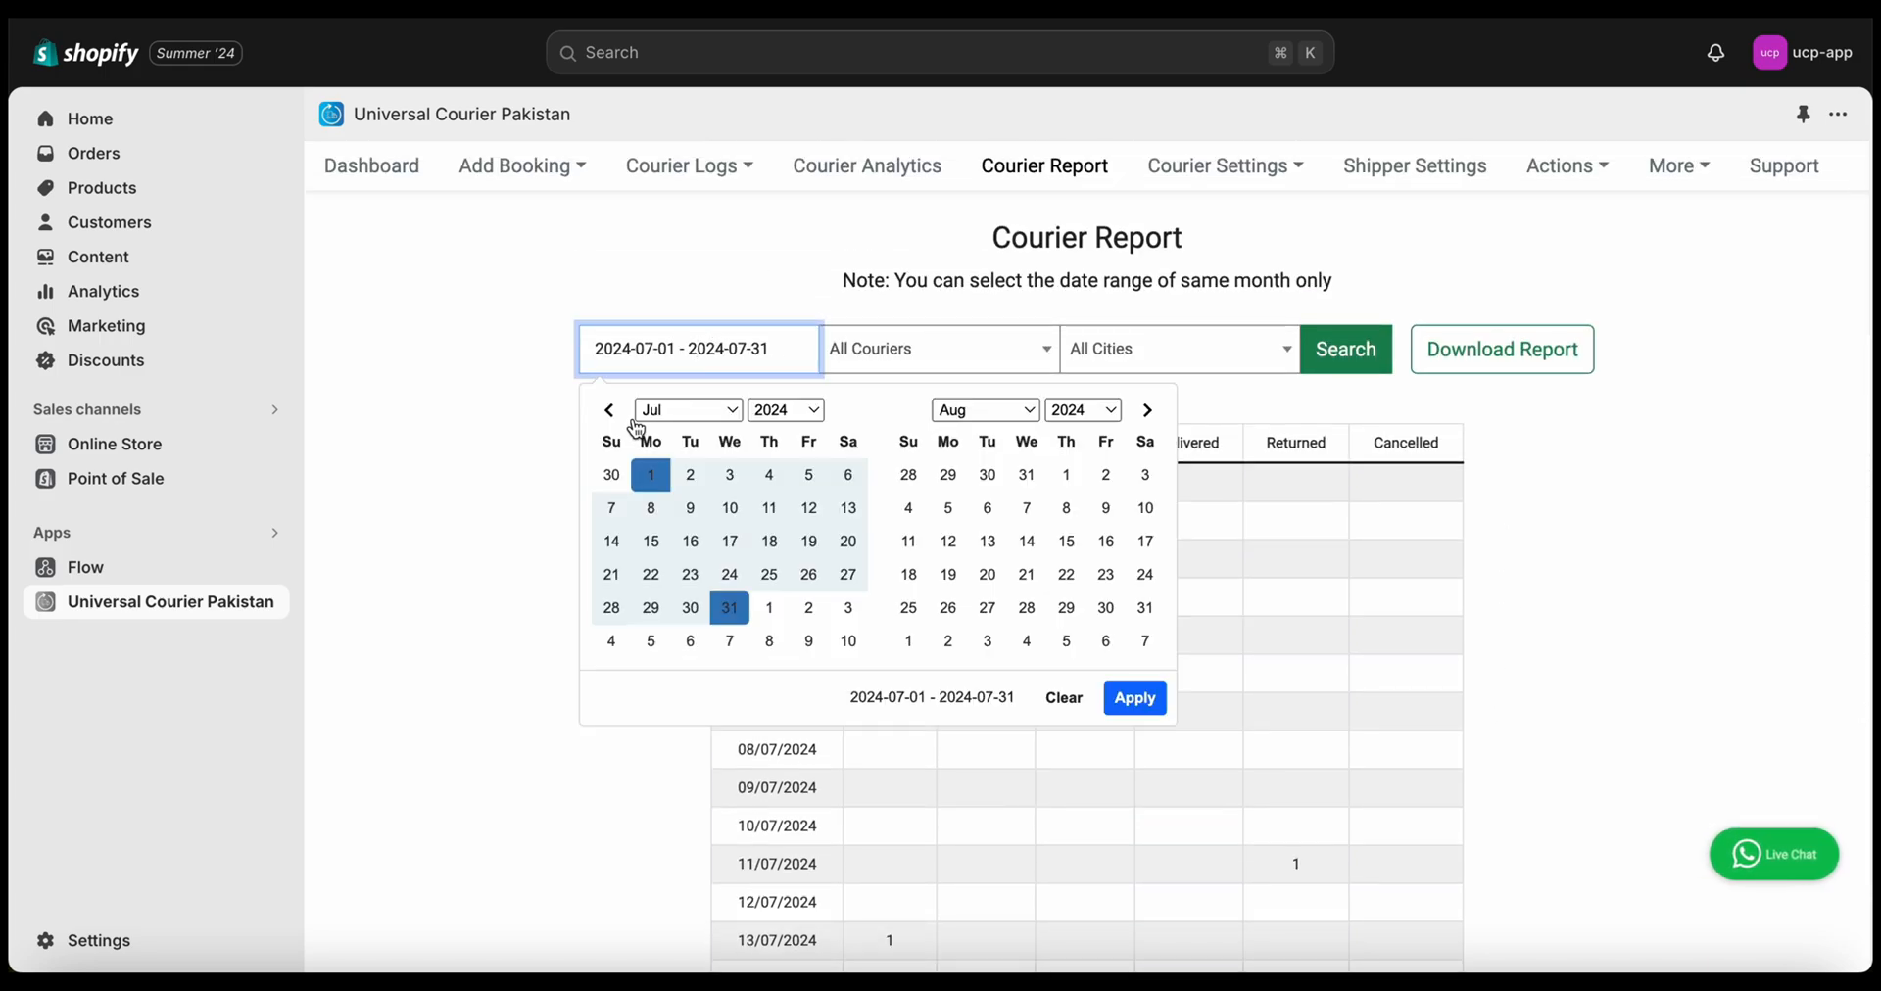
left_click(601, 416)
left_click(849, 474)
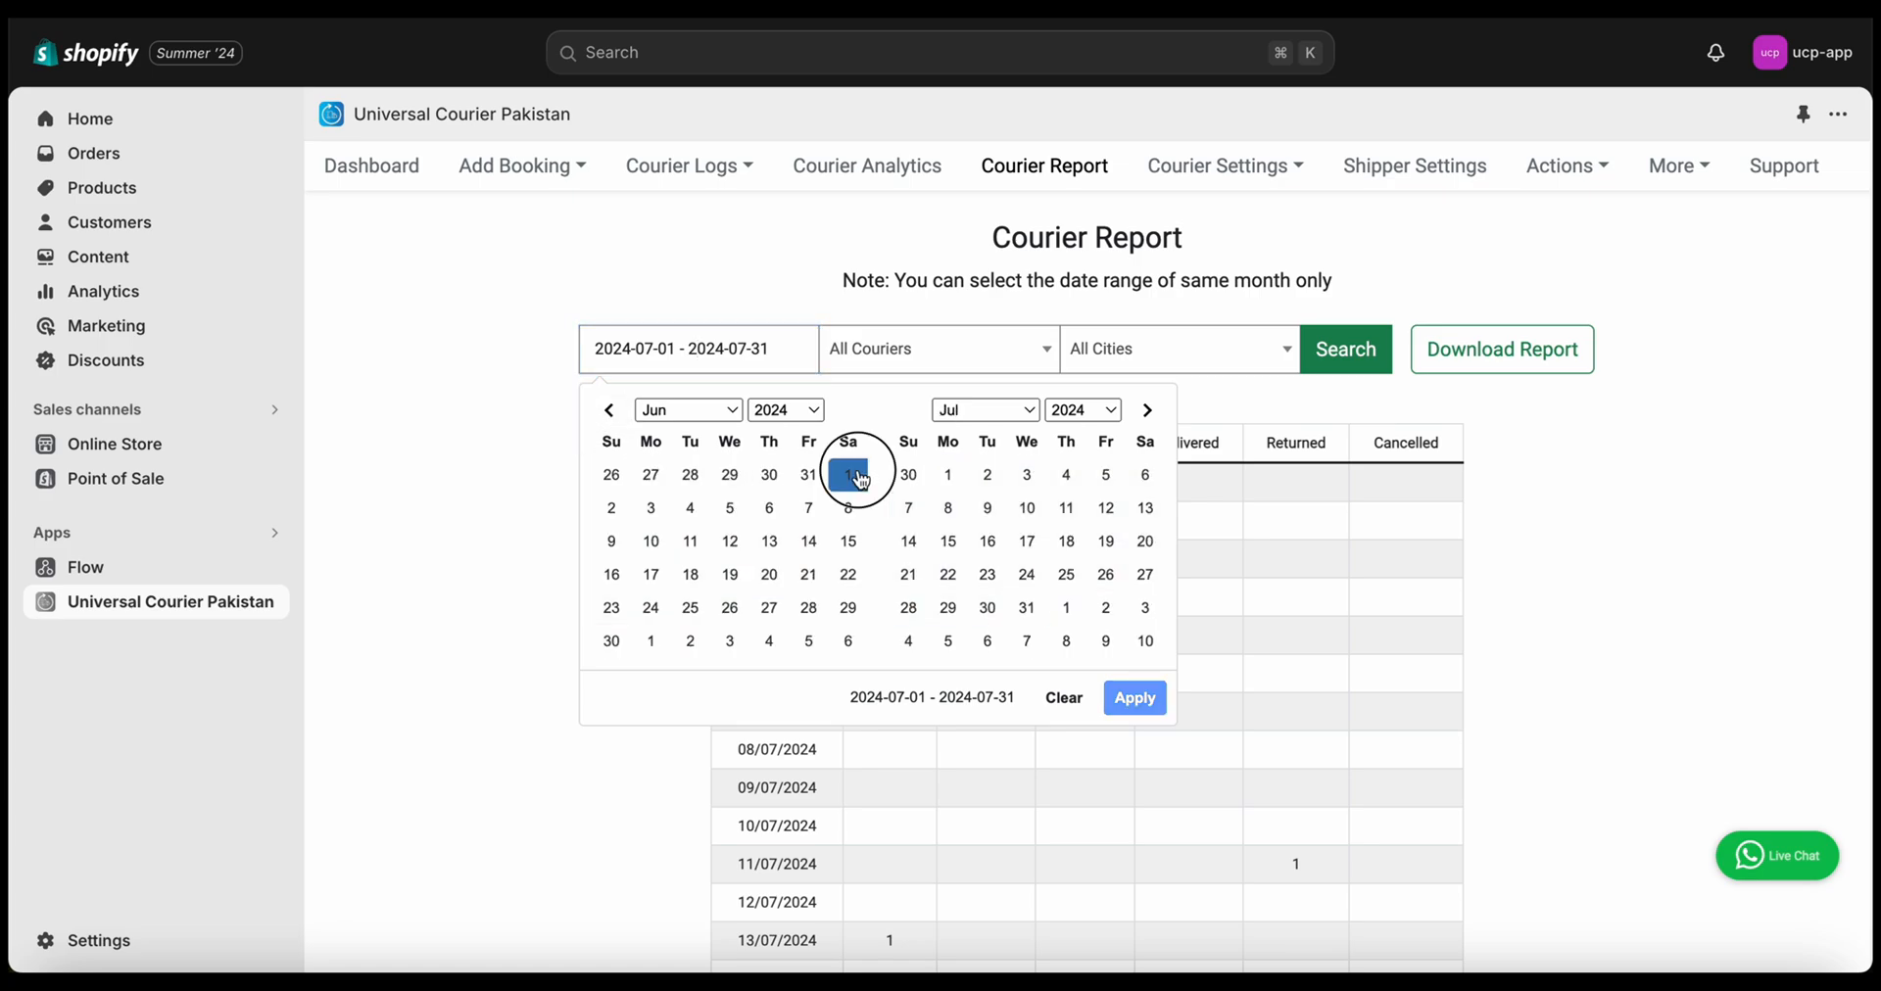
left_click(617, 644)
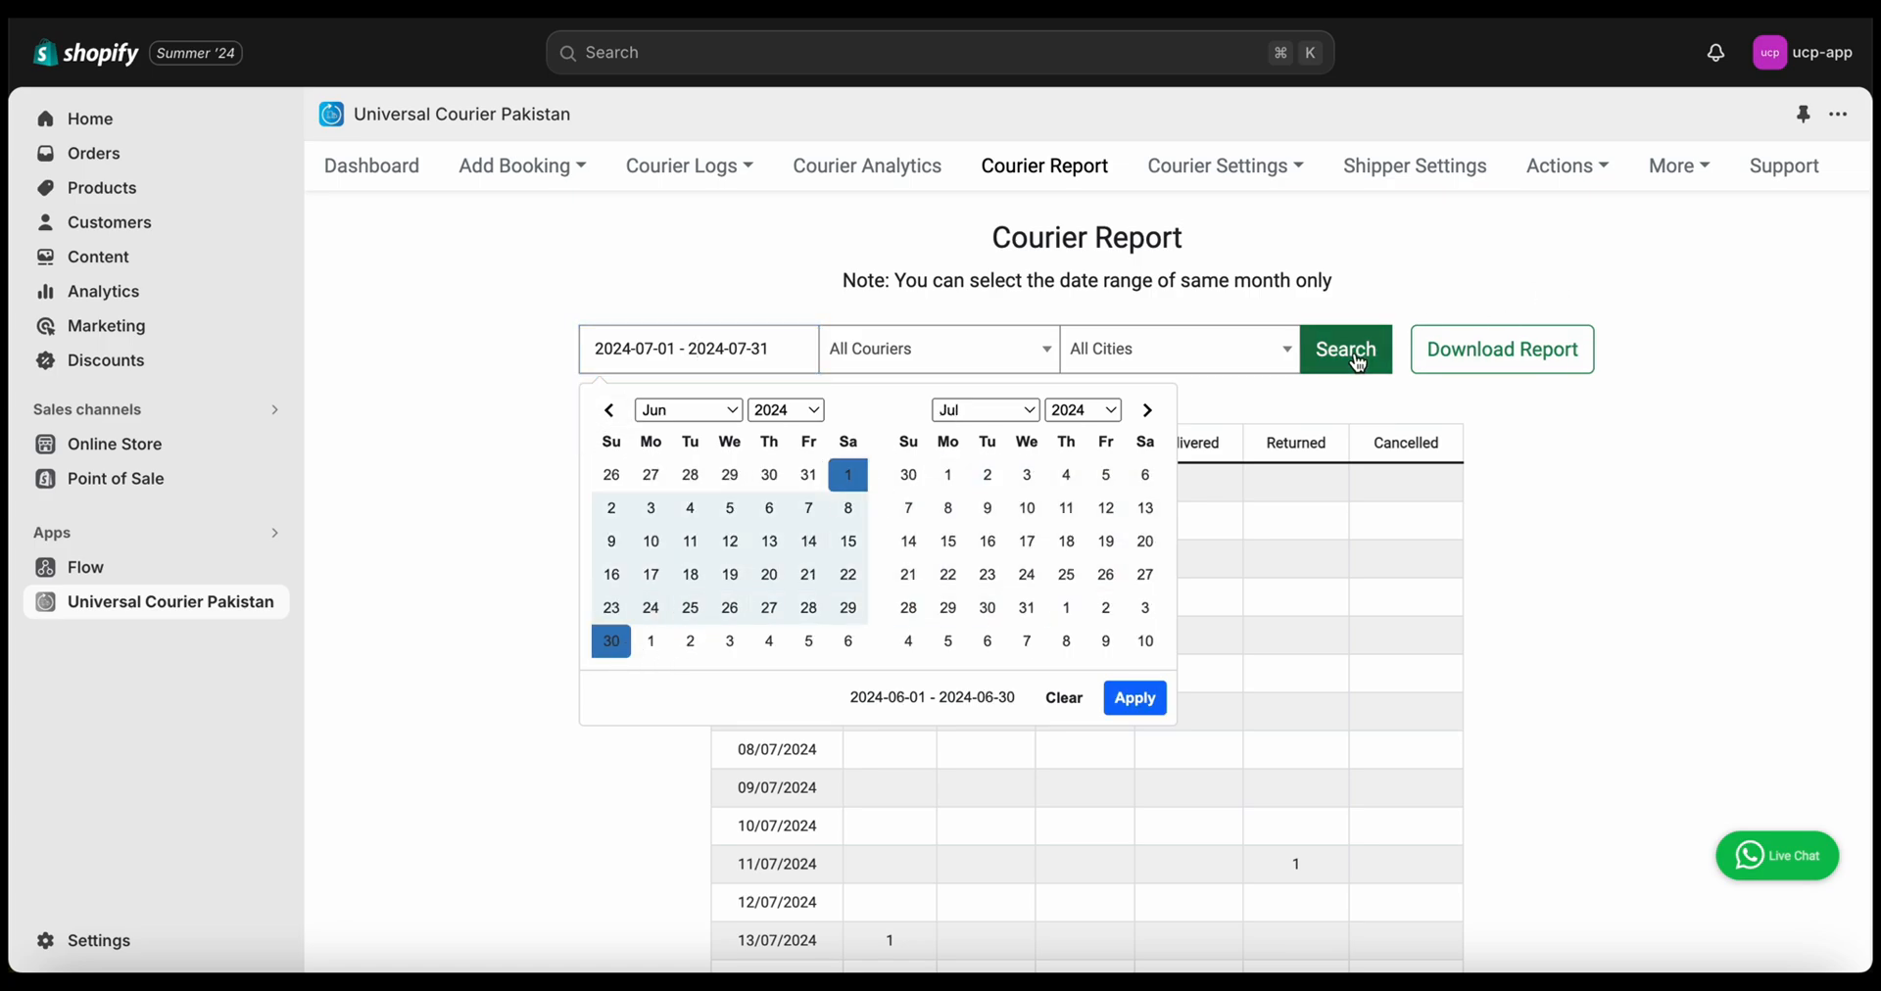
left_click(1531, 350)
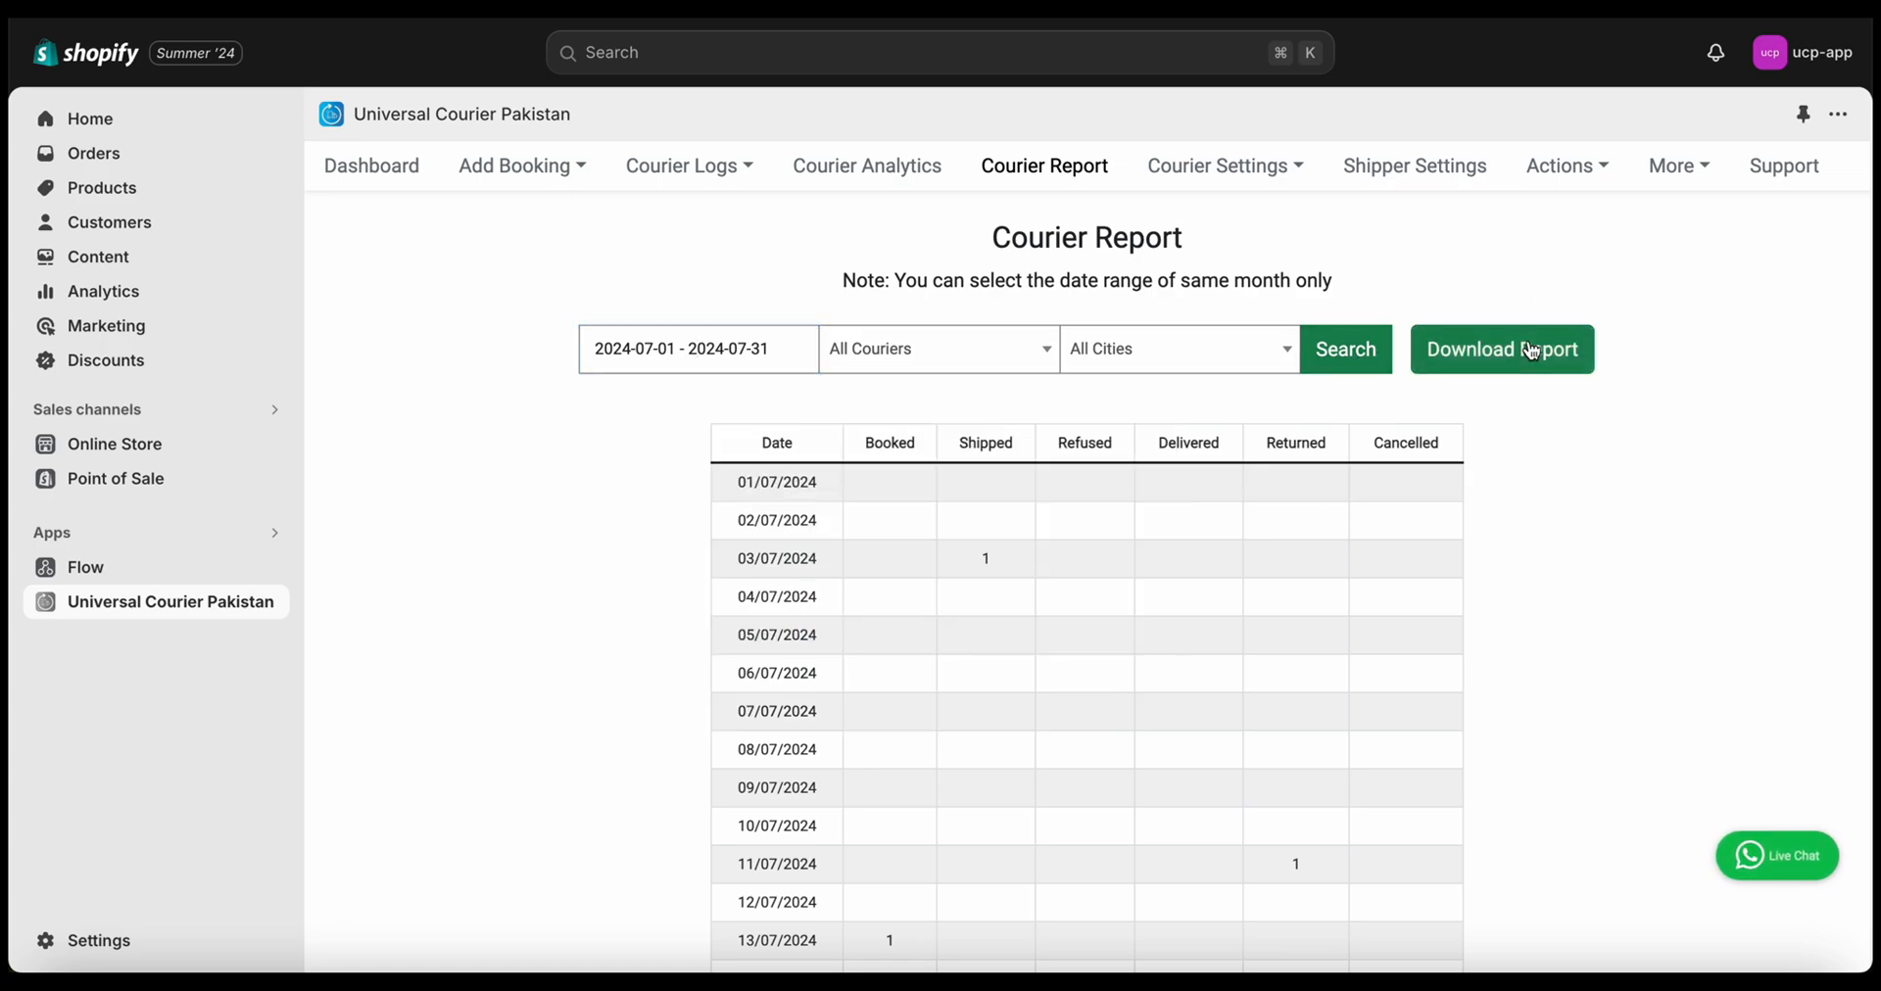
left_click(1531, 350)
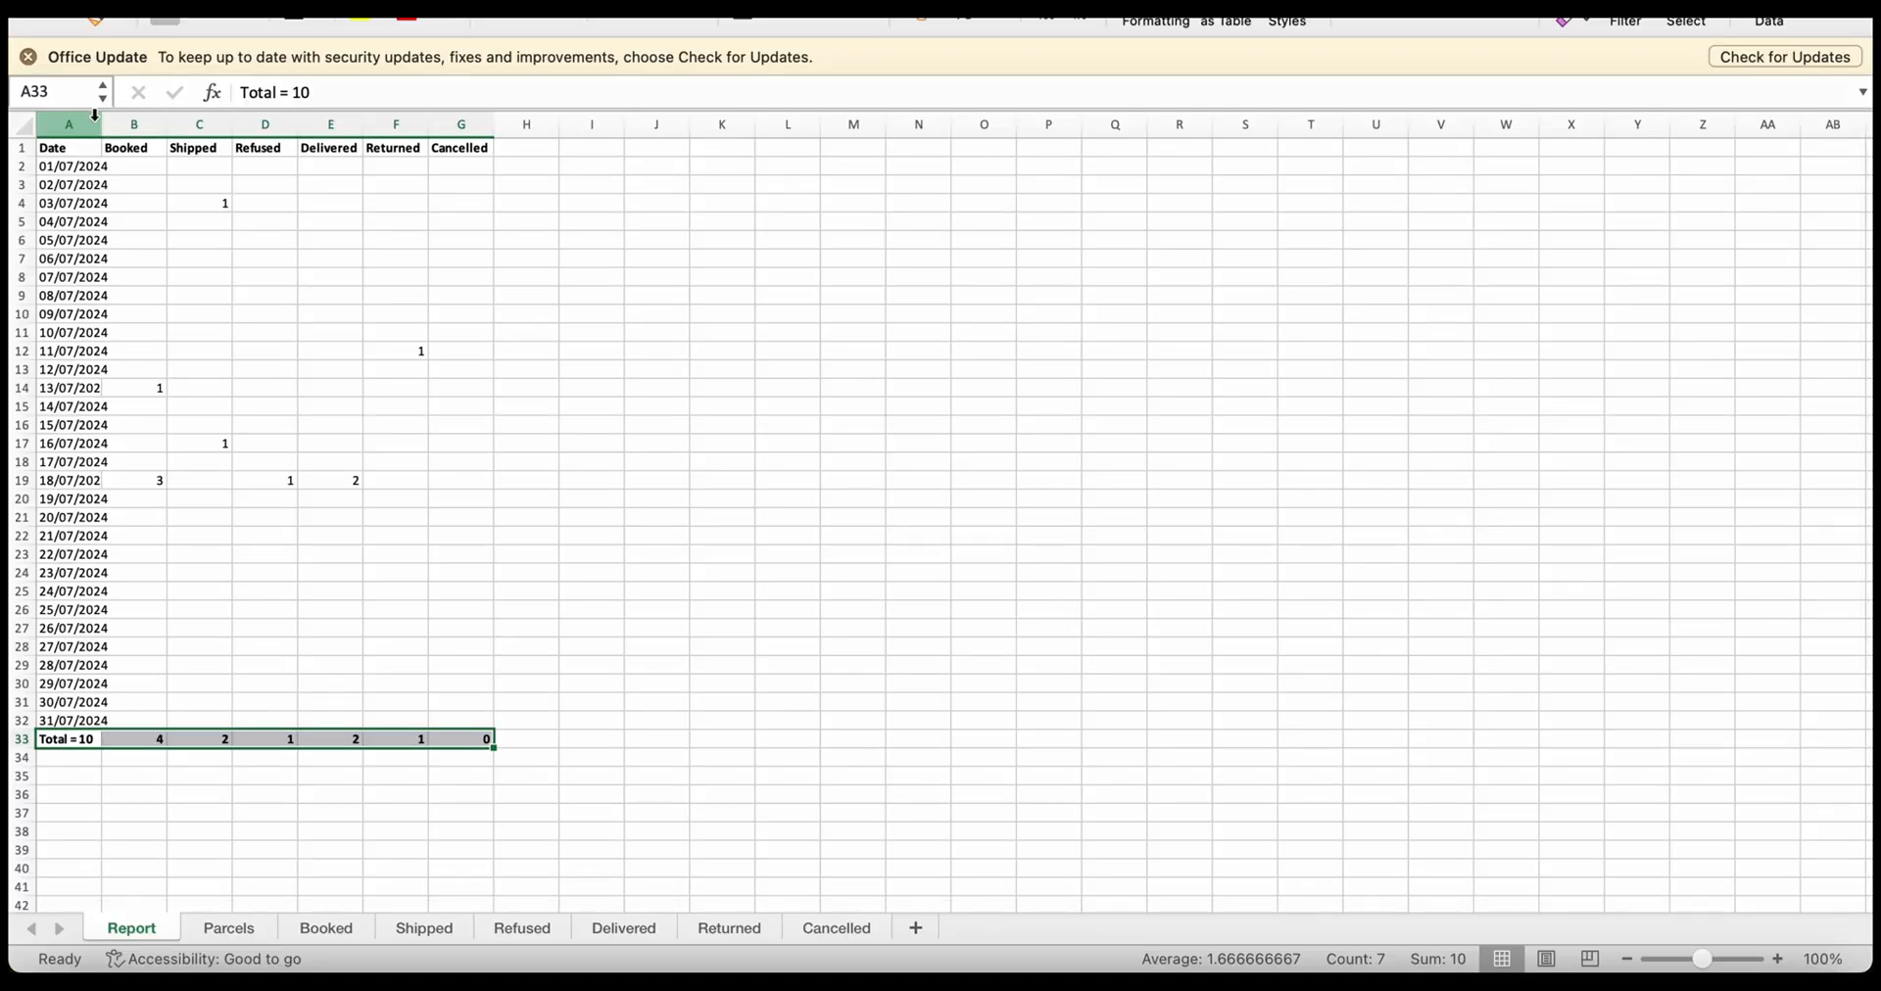
Widen the Date column and review the Parcels, Booked, Shipped, Refused, Delivered, Returned and Cancelled sheets
left_click_drag(98, 124, 183, 119)
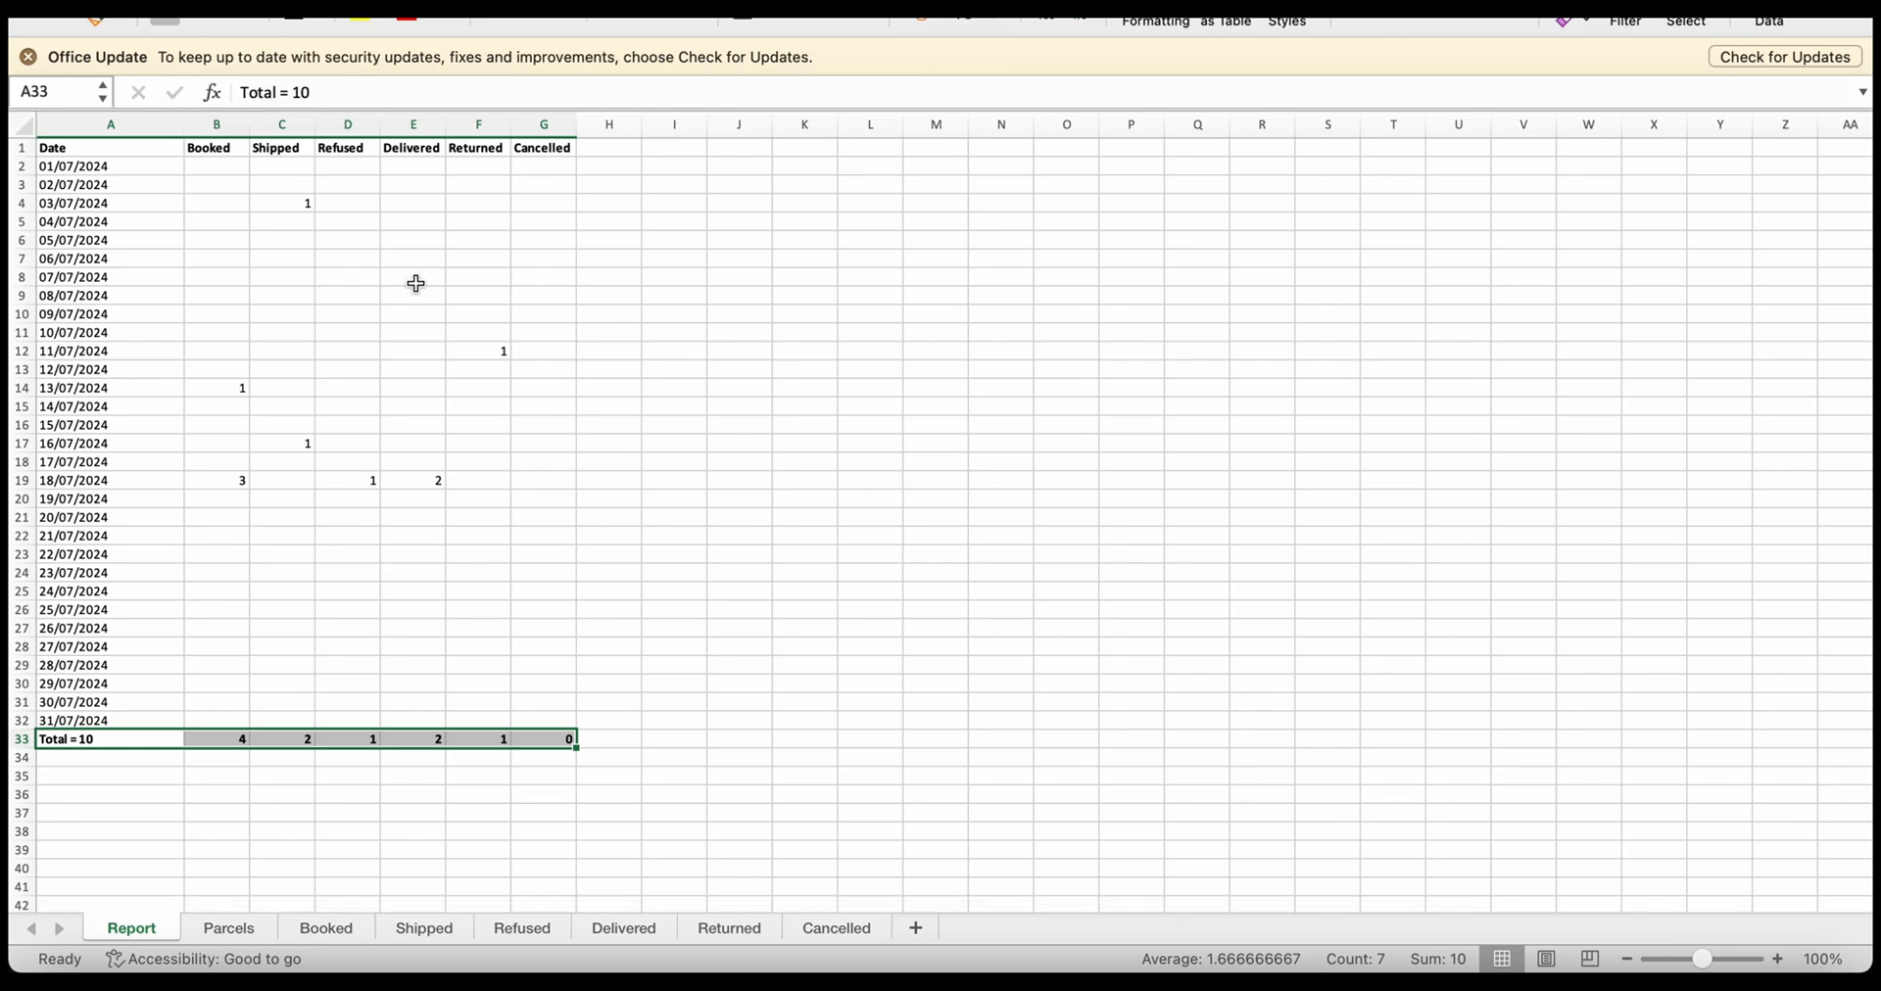
left_click(235, 929)
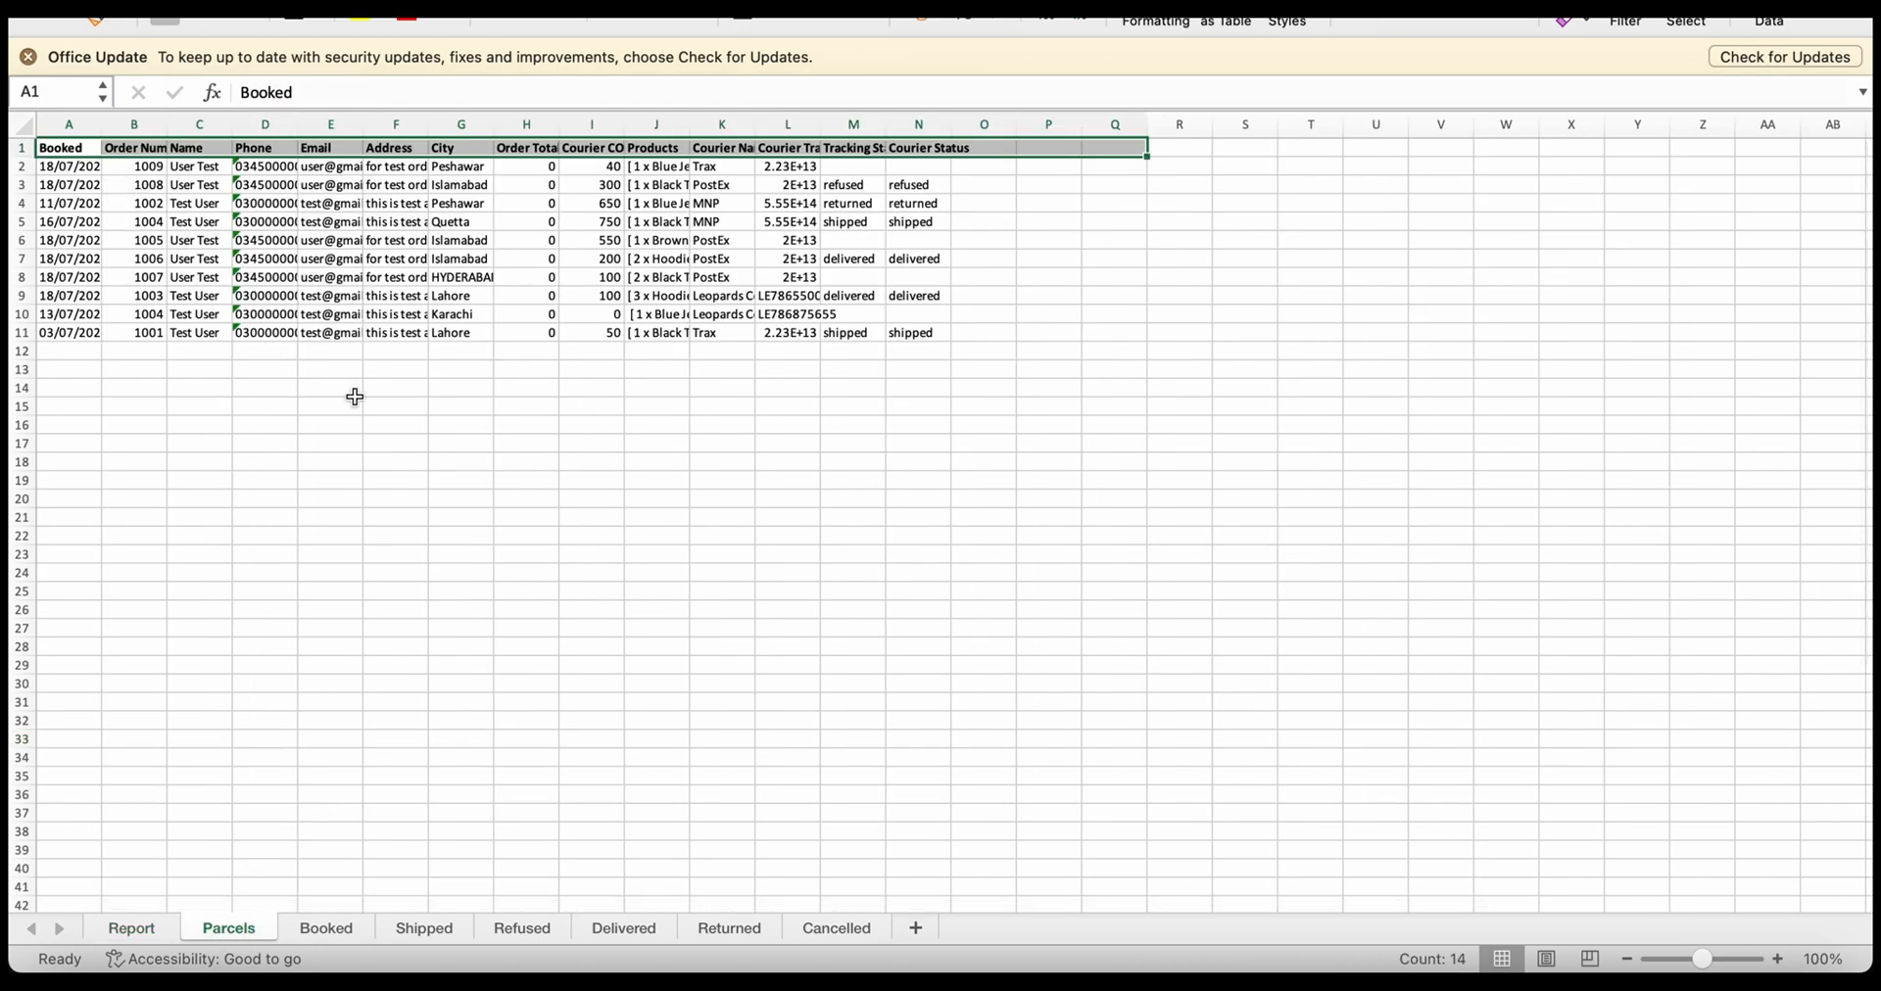
left_click(343, 935)
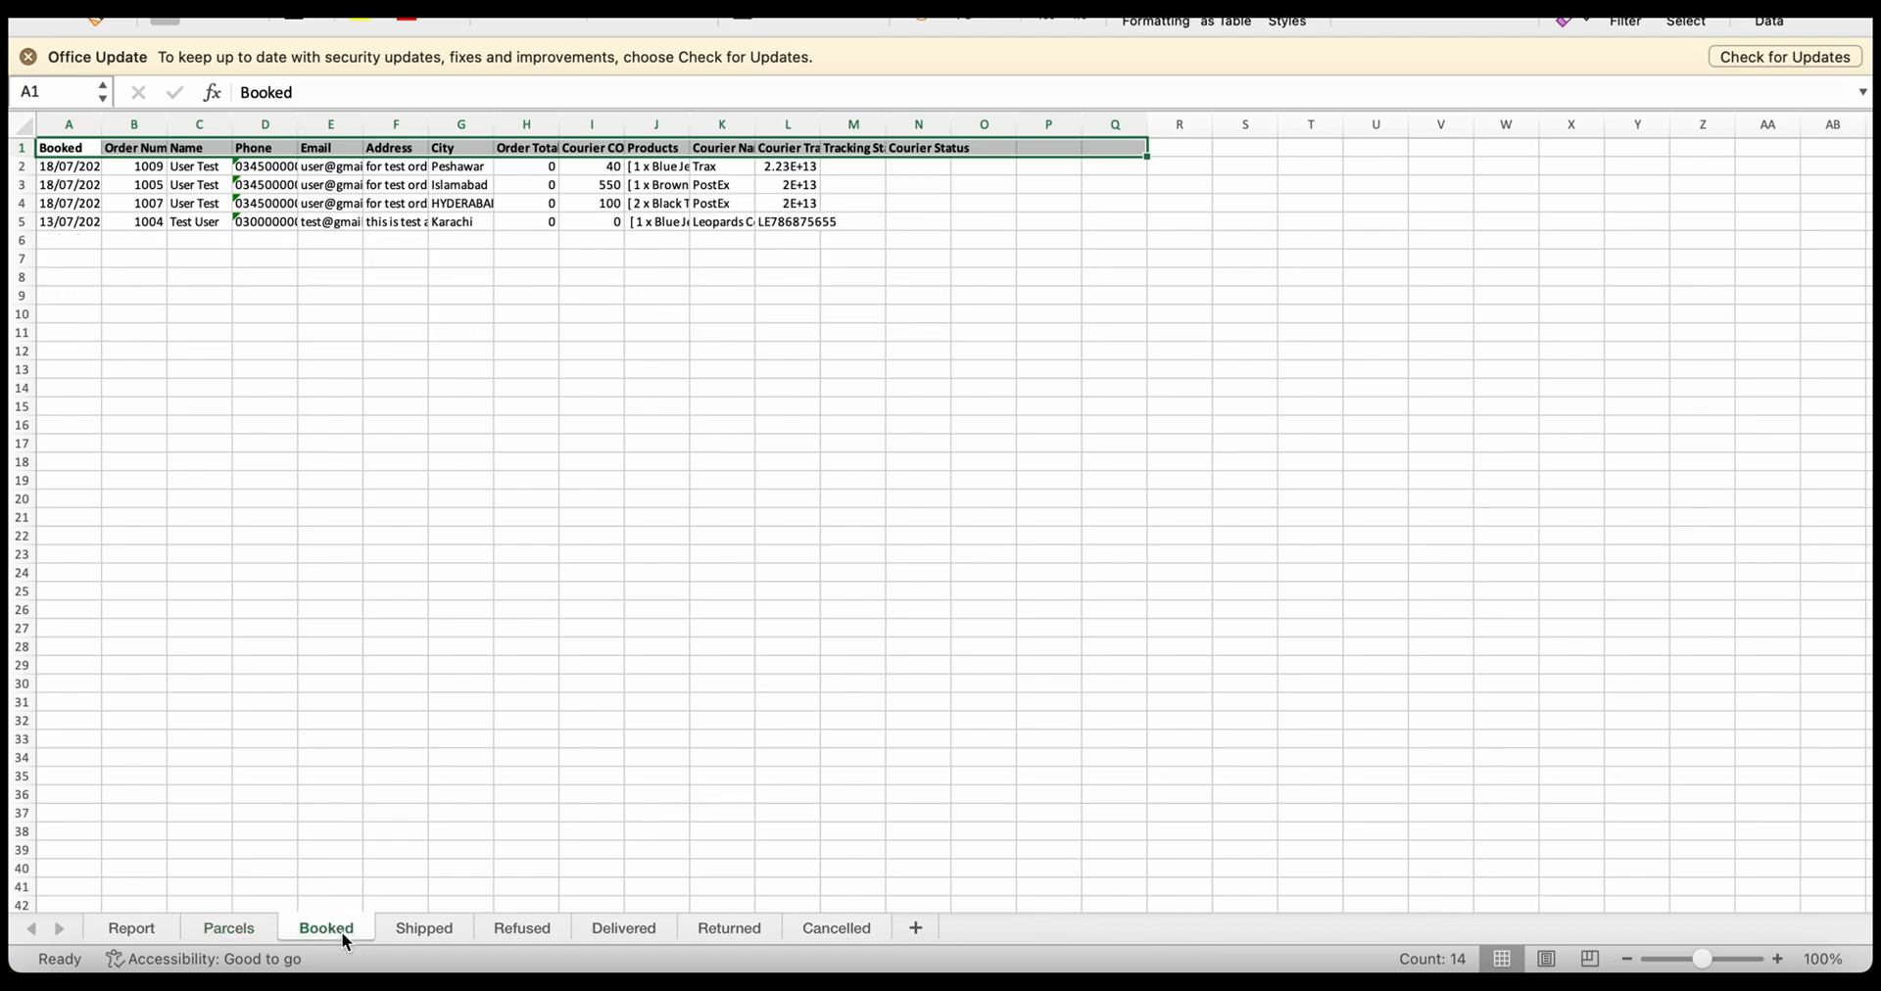
left_click(395, 930)
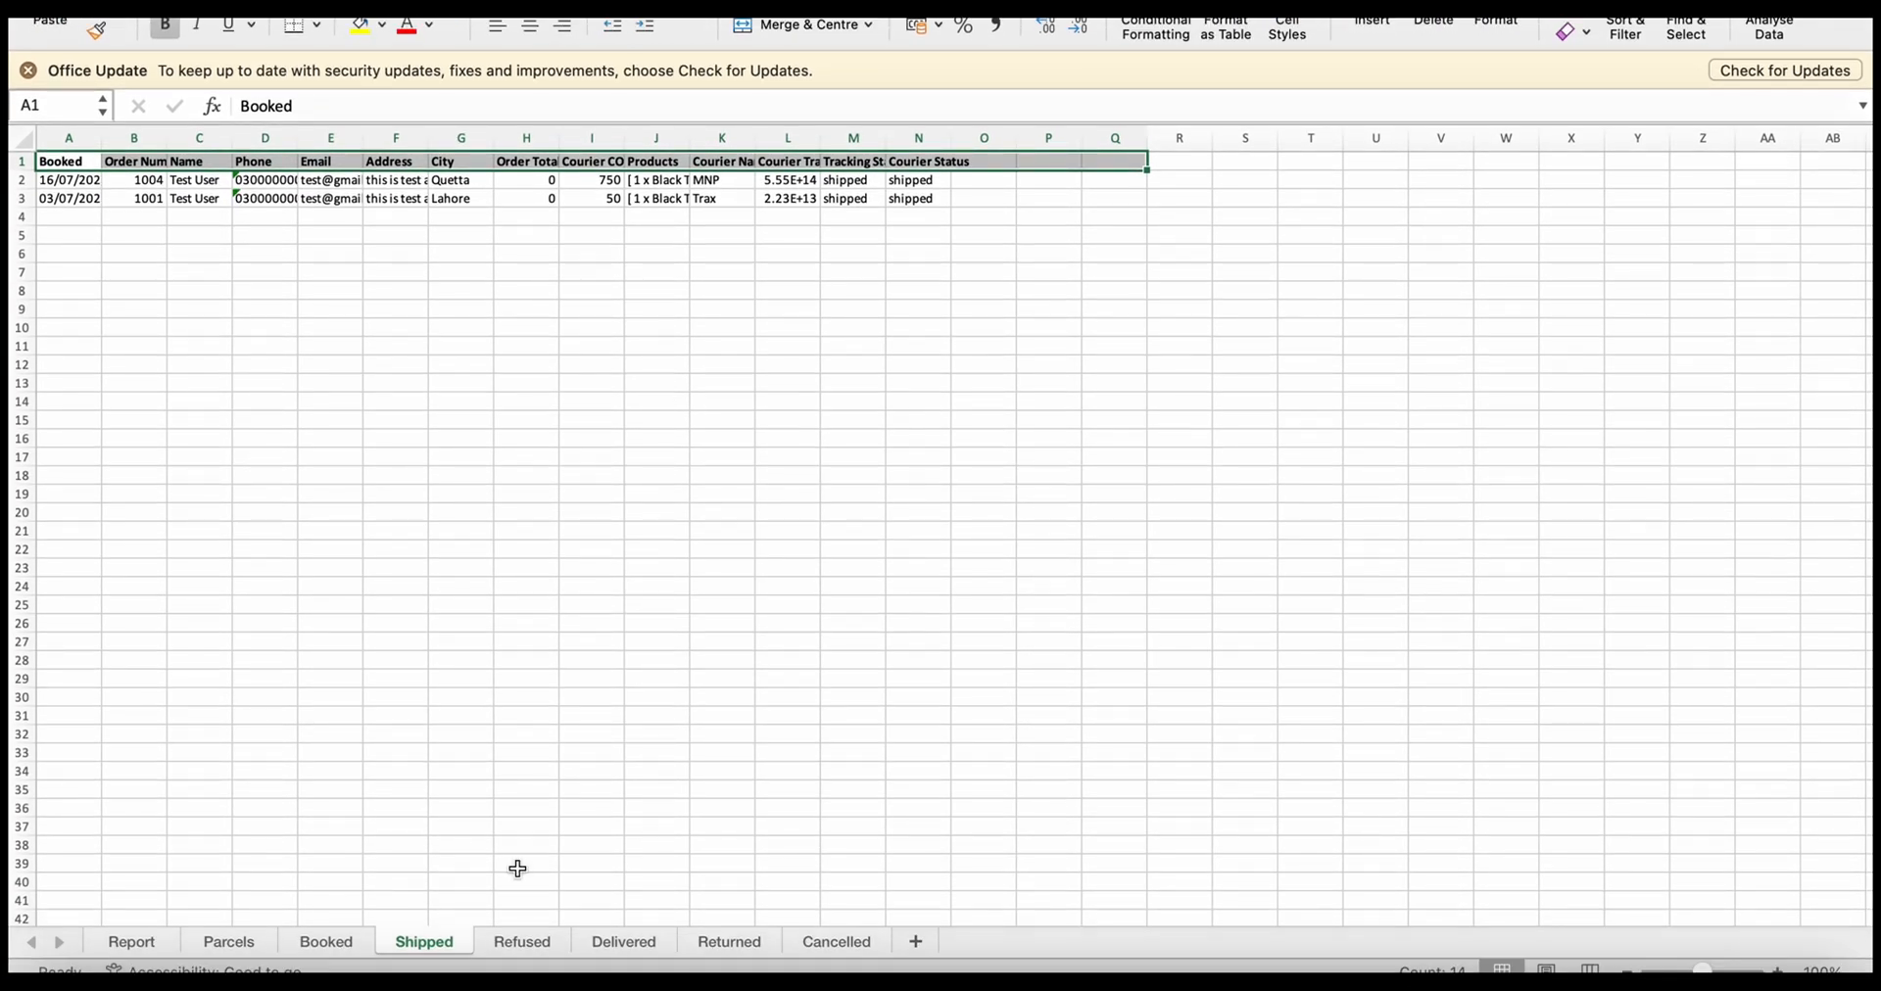
left_click(522, 940)
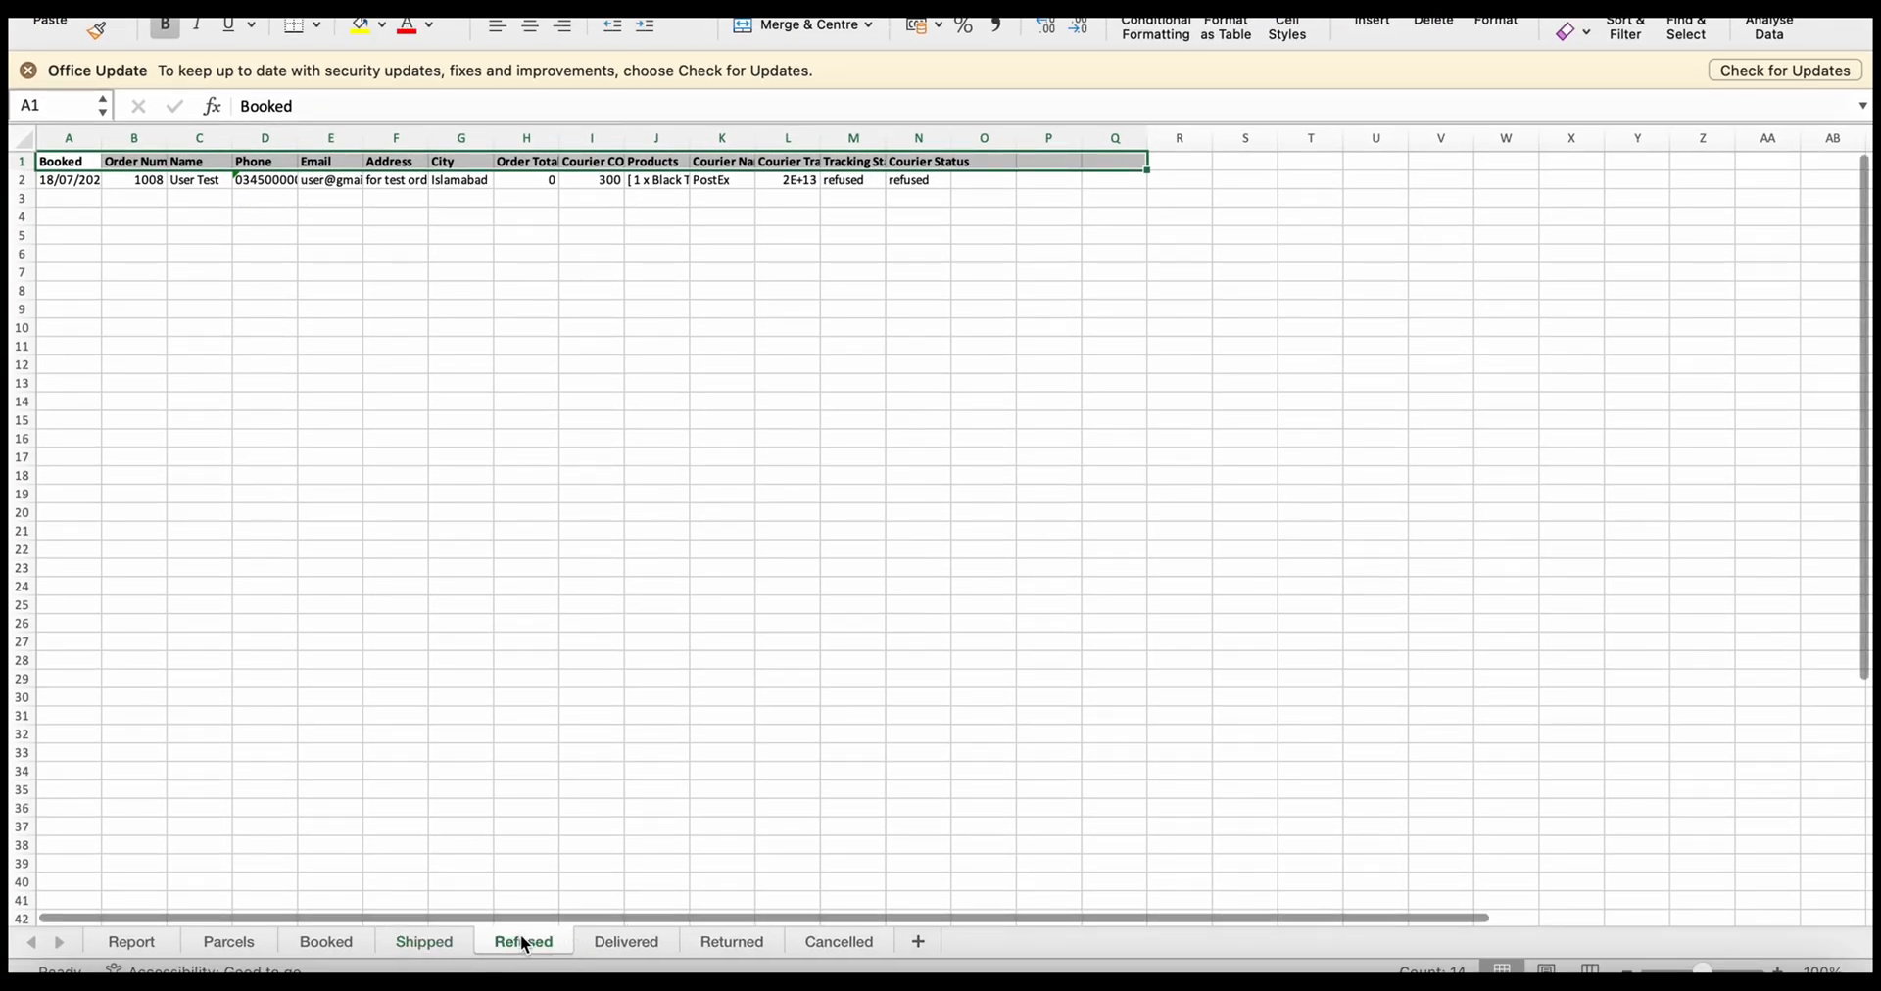
left_click(618, 939)
left_click(751, 944)
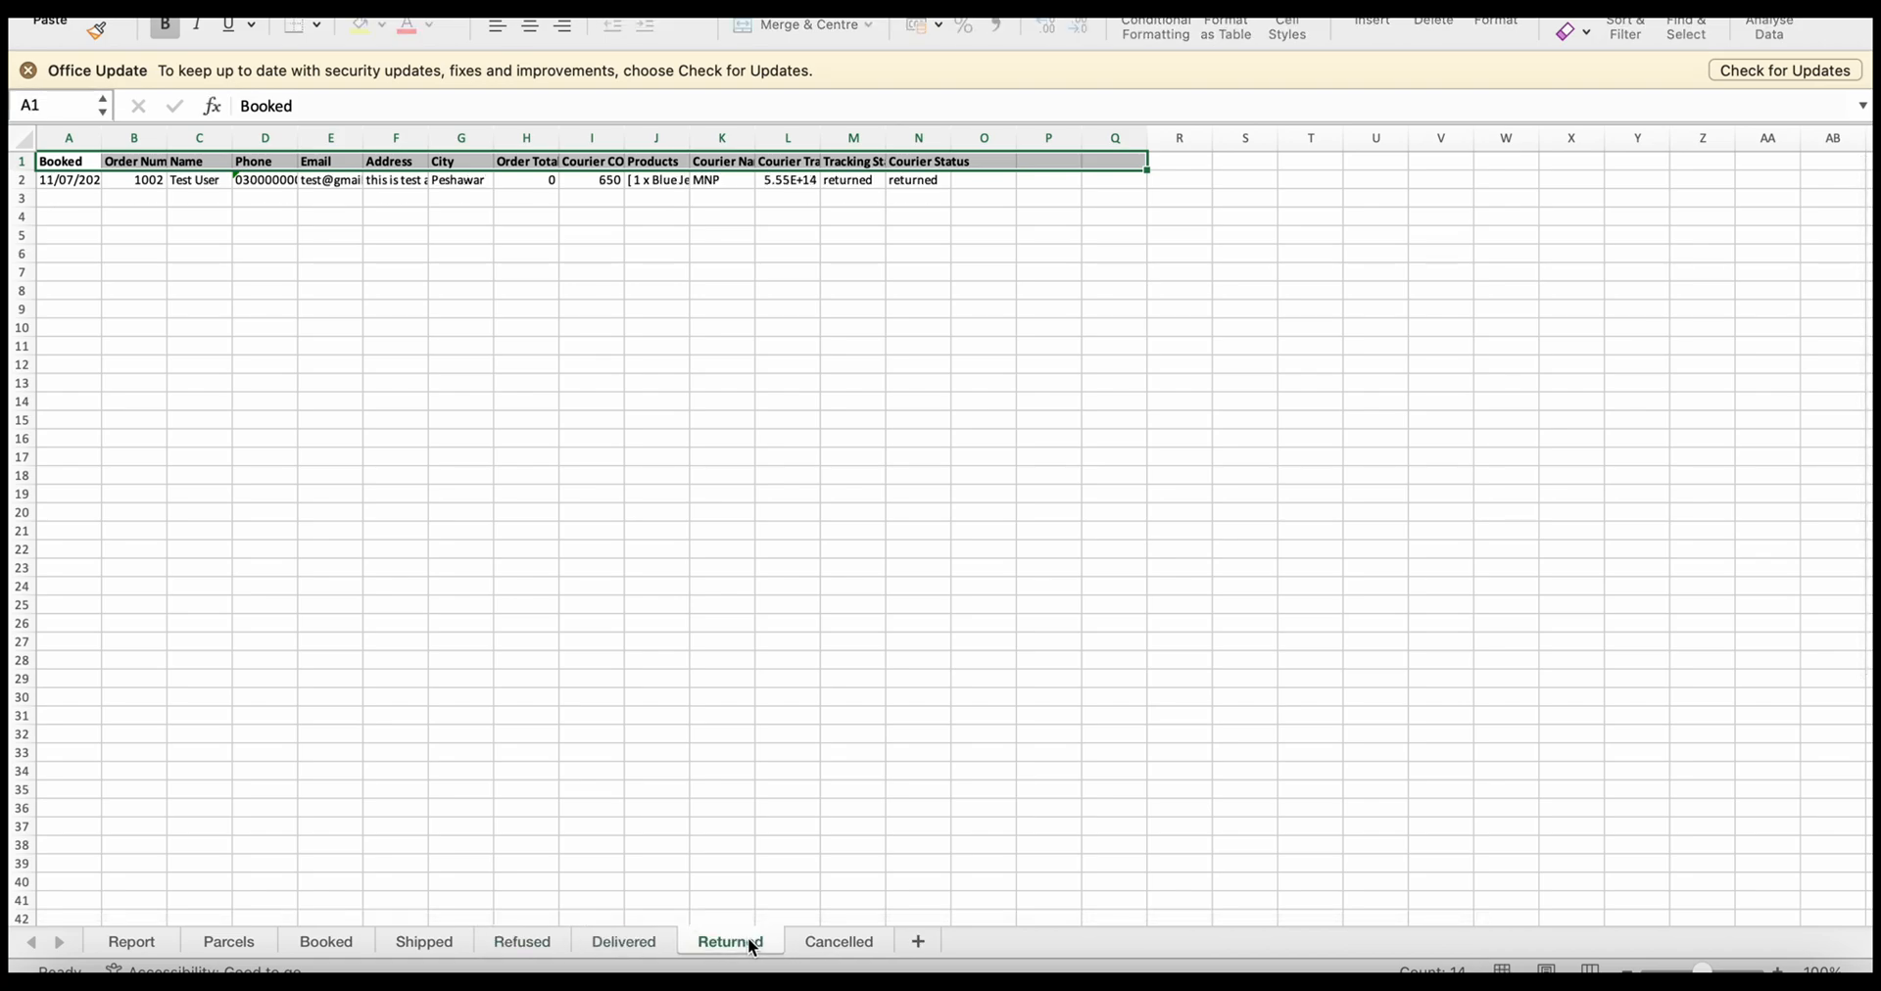
left_click(824, 945)
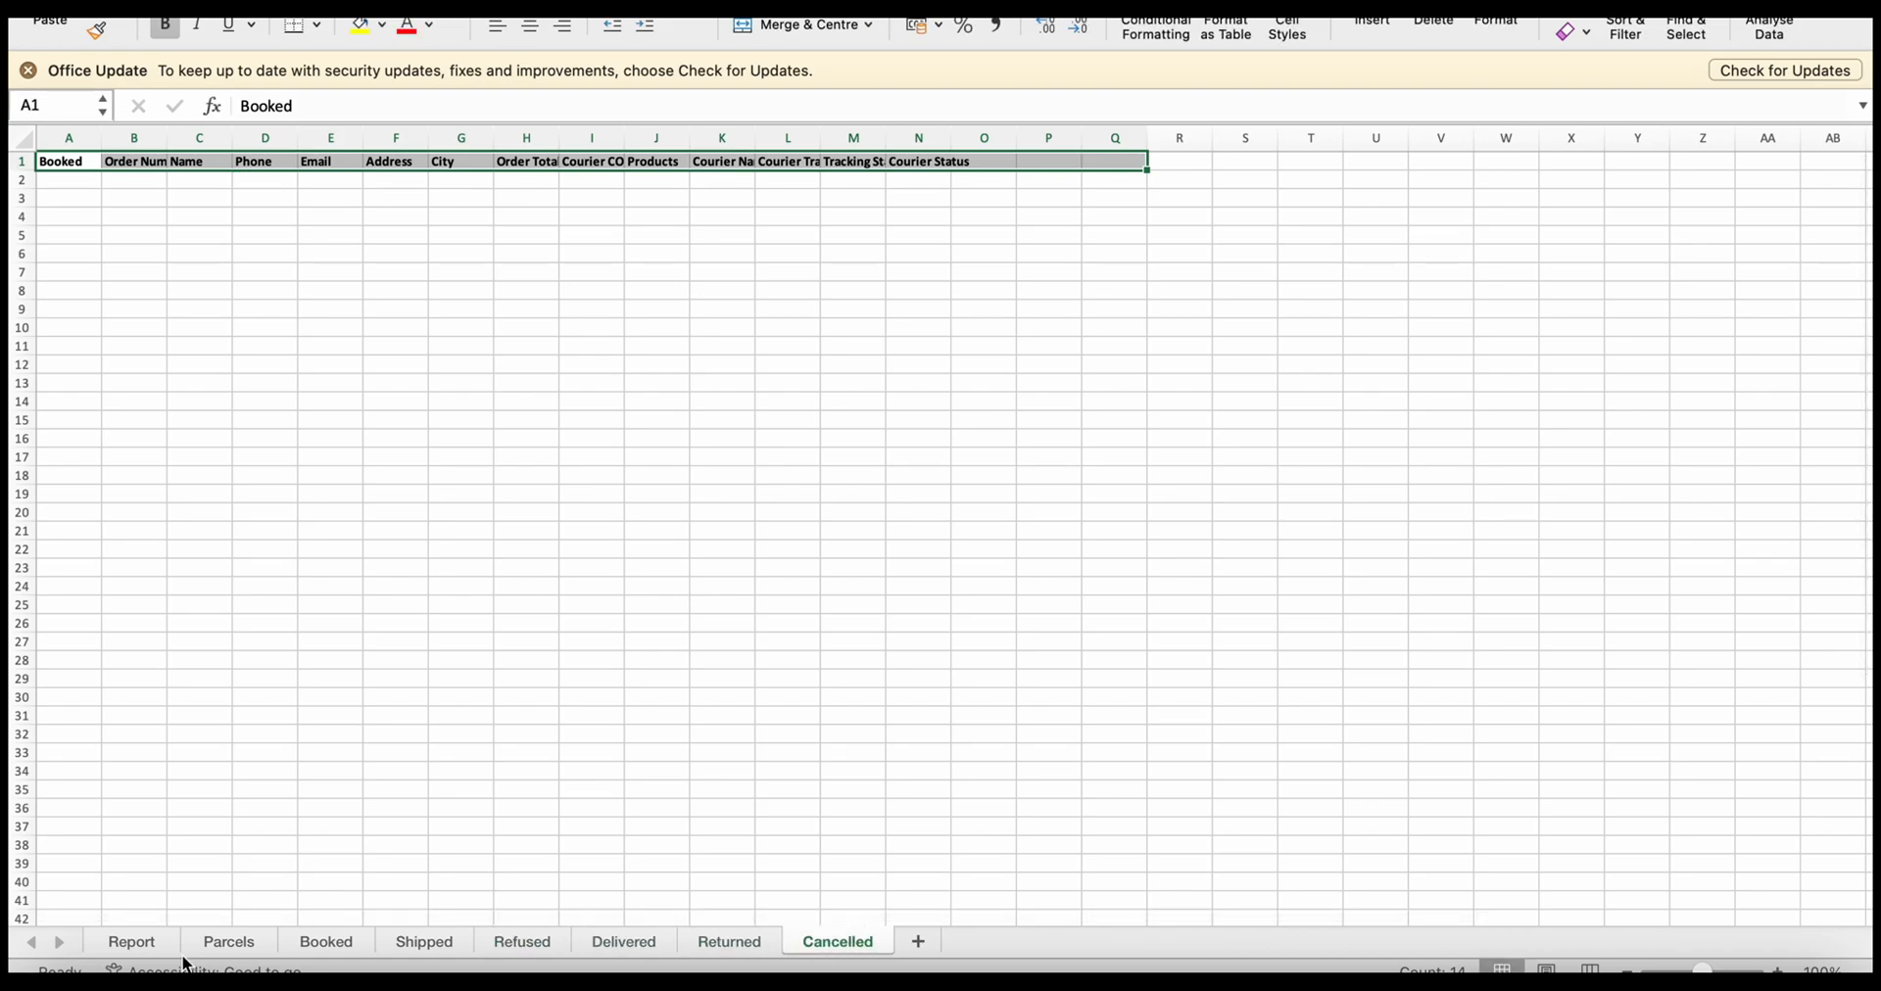
Revisit the Report summary, then the Parcels, Booked, Shipped and Refused sheets
left_click(149, 942)
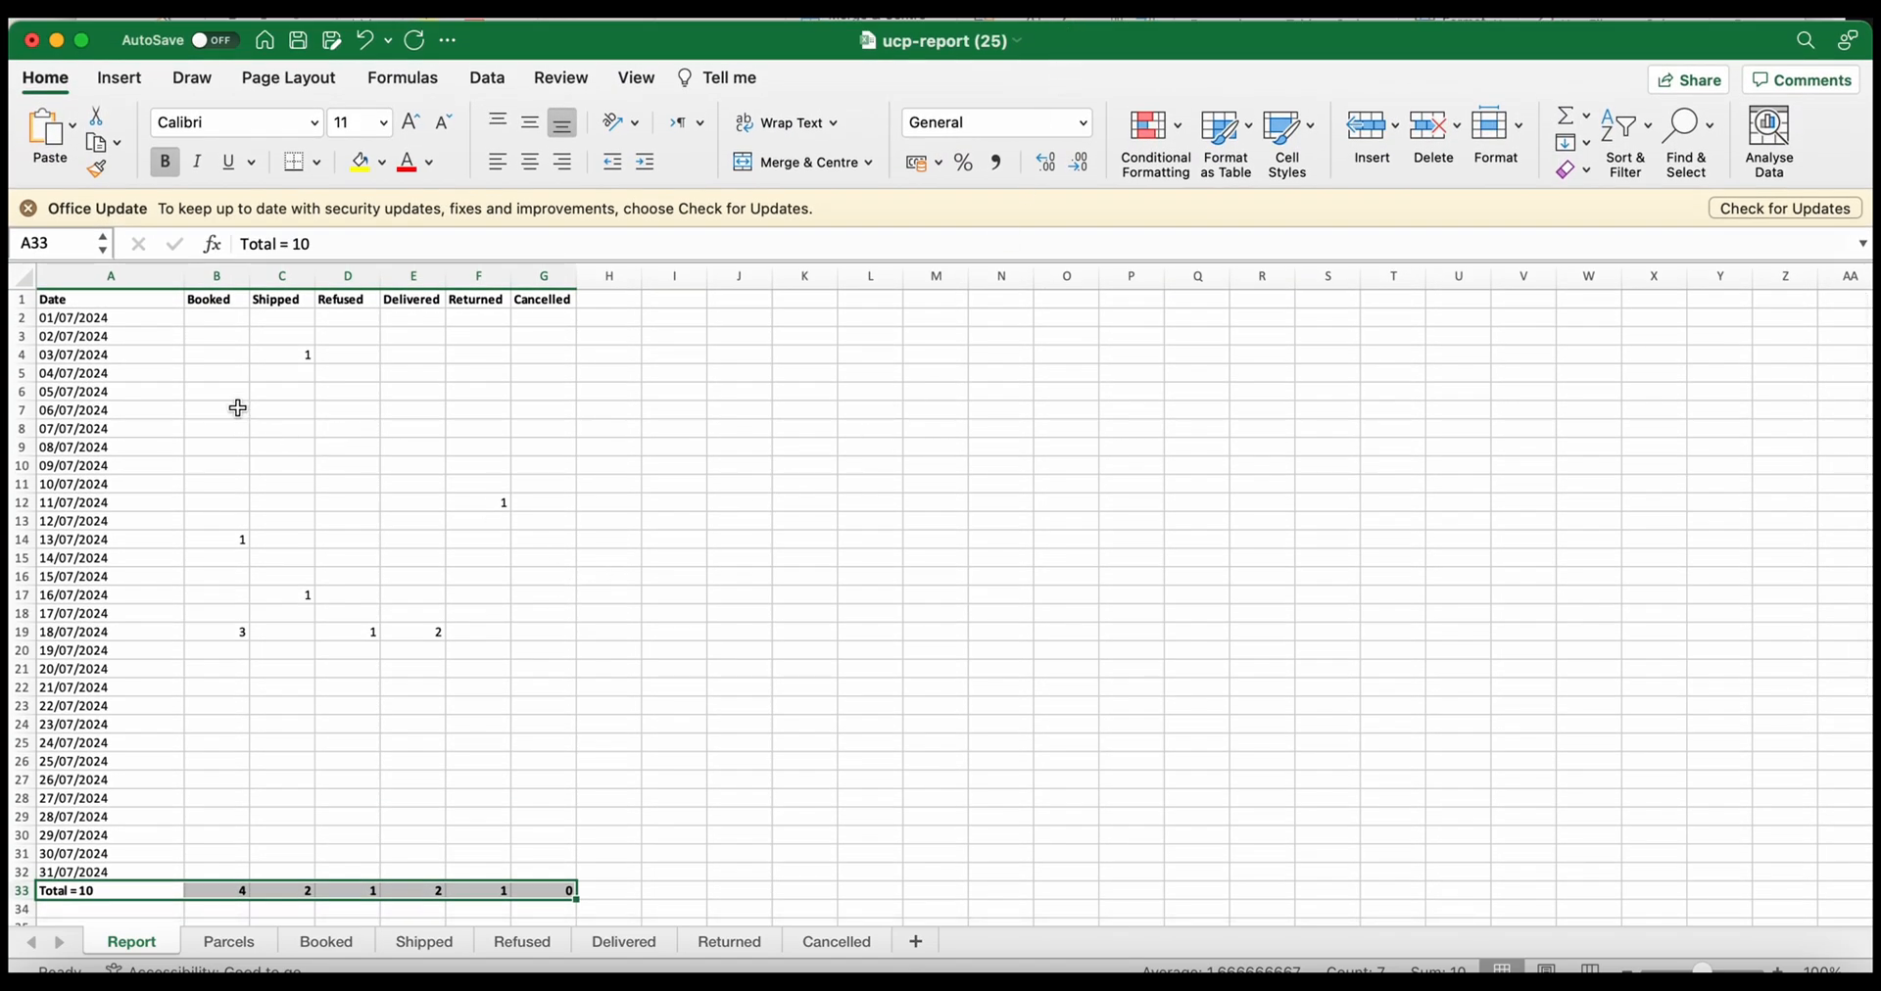
left_click(257, 942)
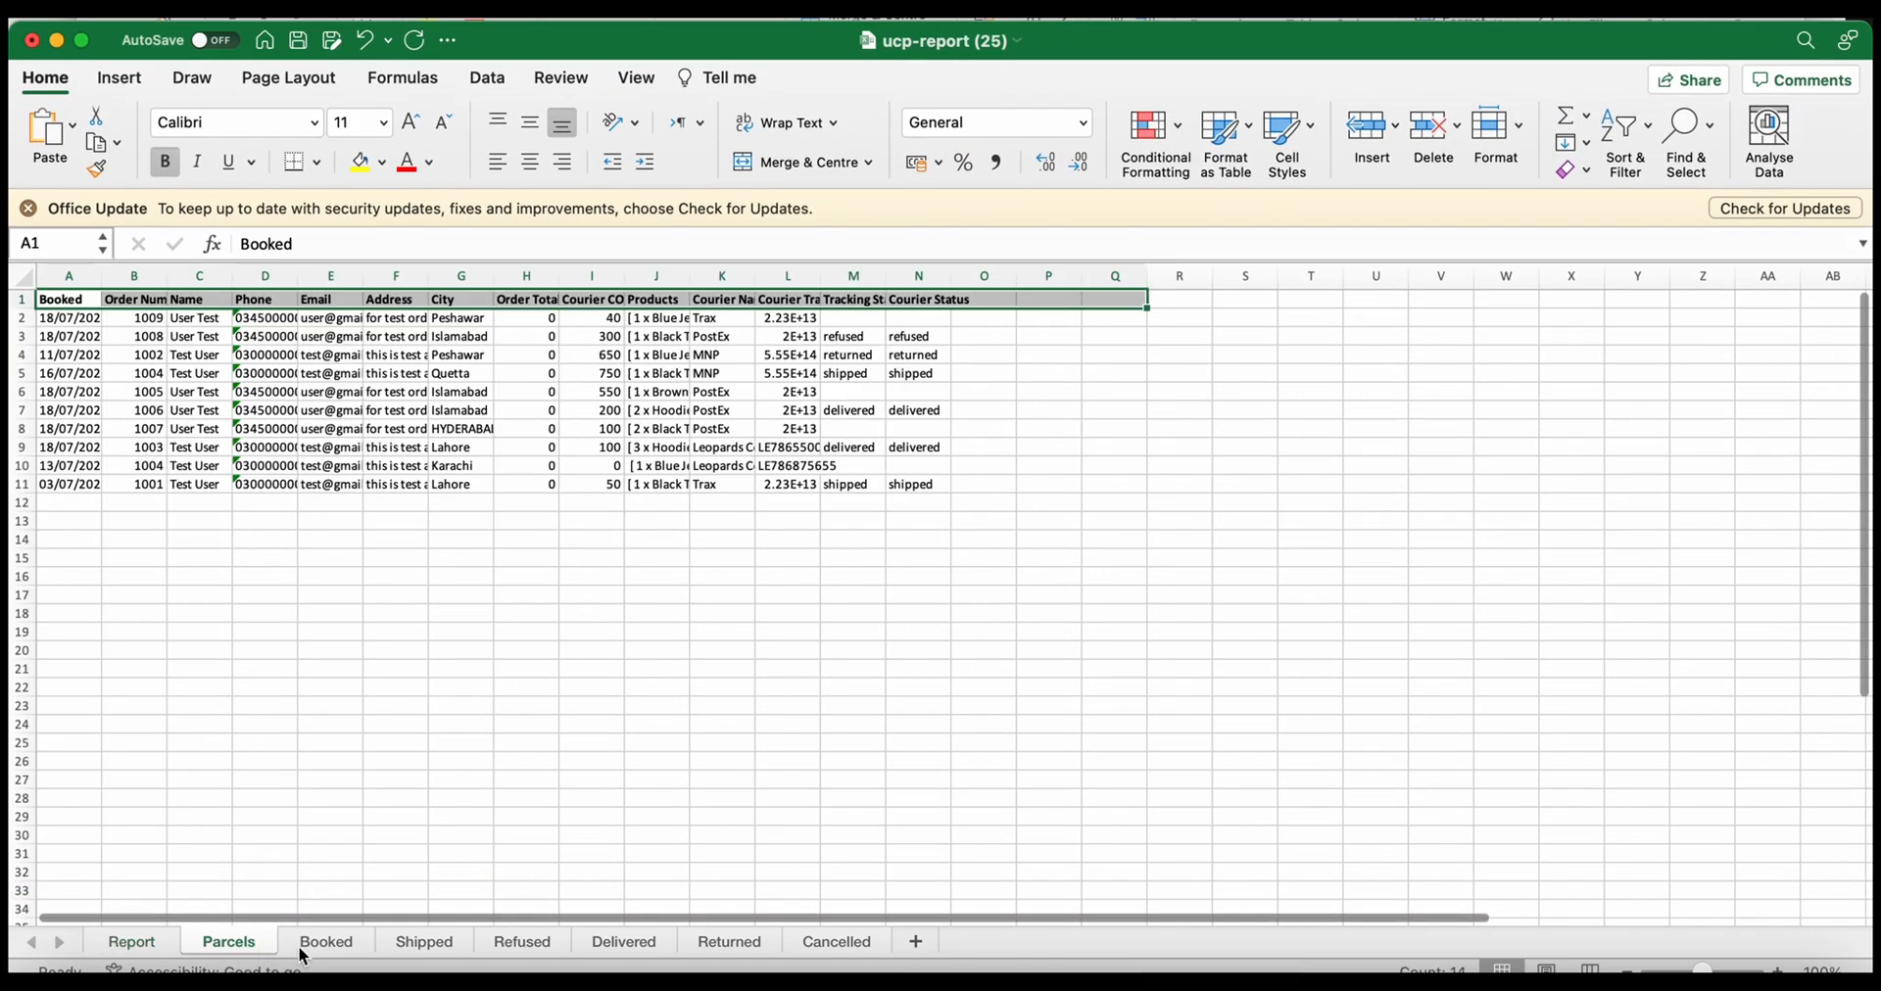
left_click(304, 948)
left_click(421, 945)
left_click(519, 945)
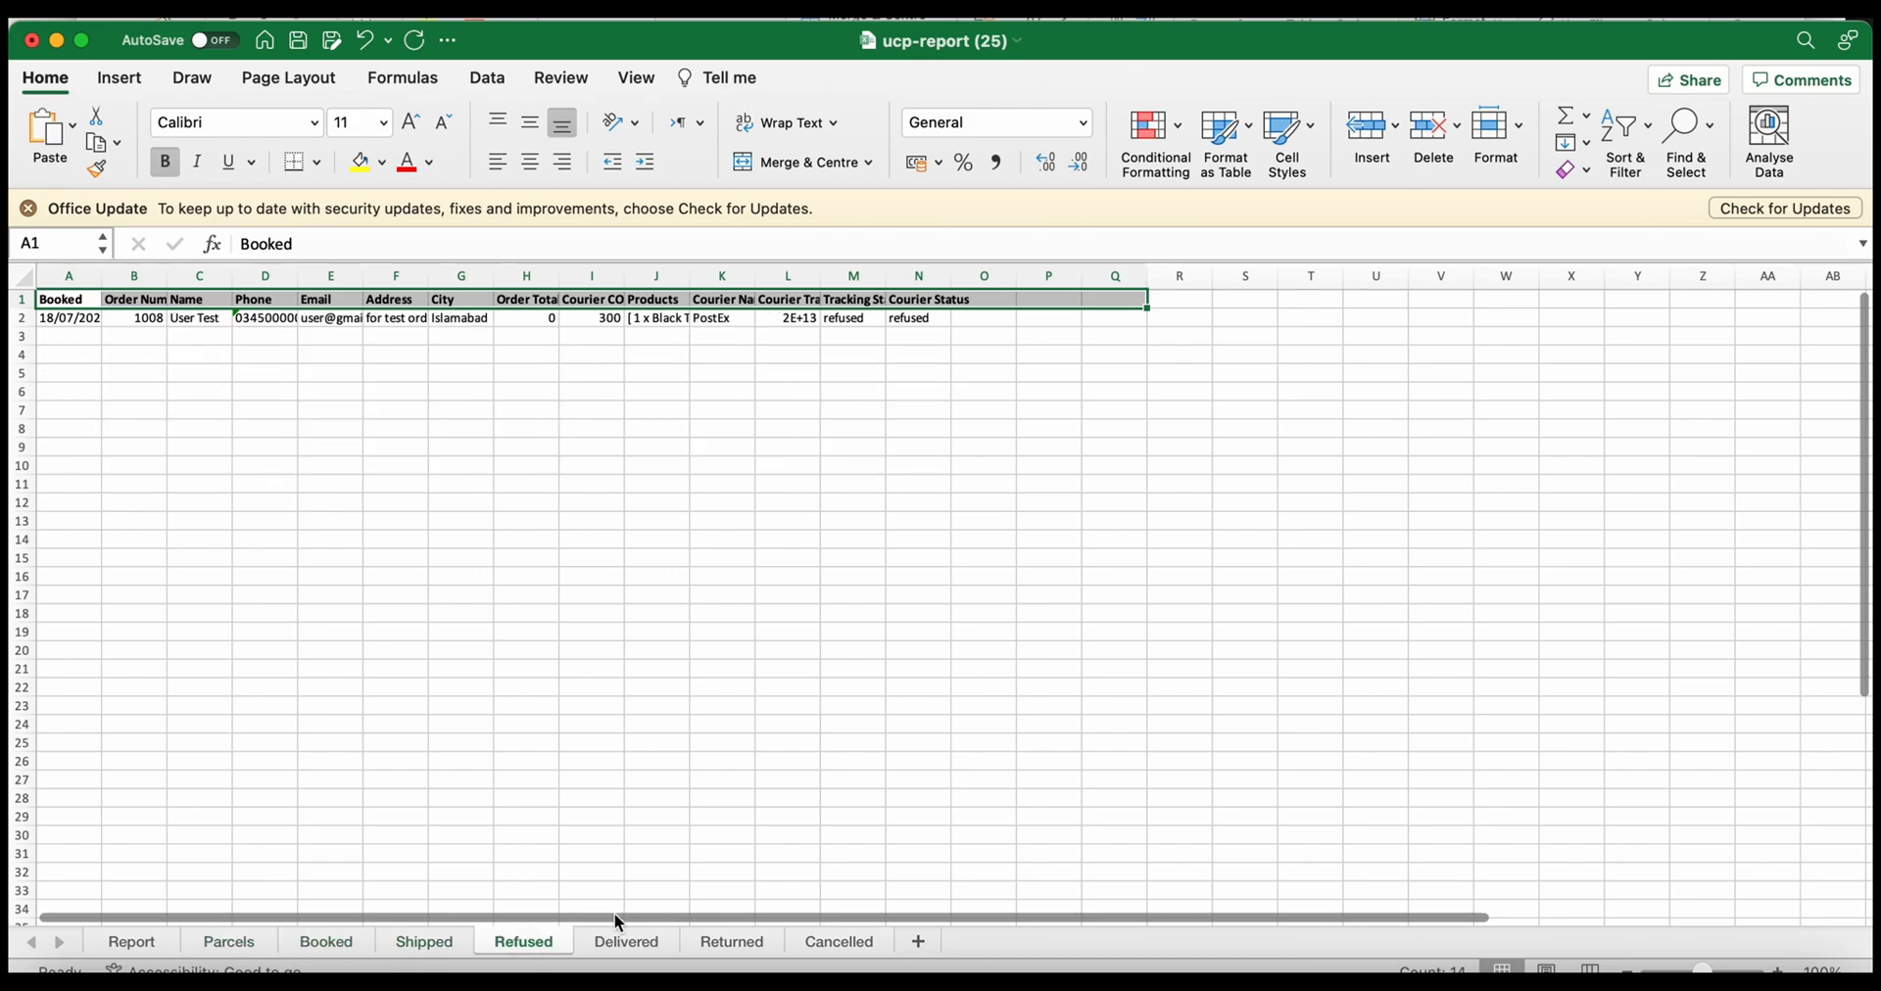
View the Delivered sheet, then open More > Track Page and its iframe embed code
left_click(625, 942)
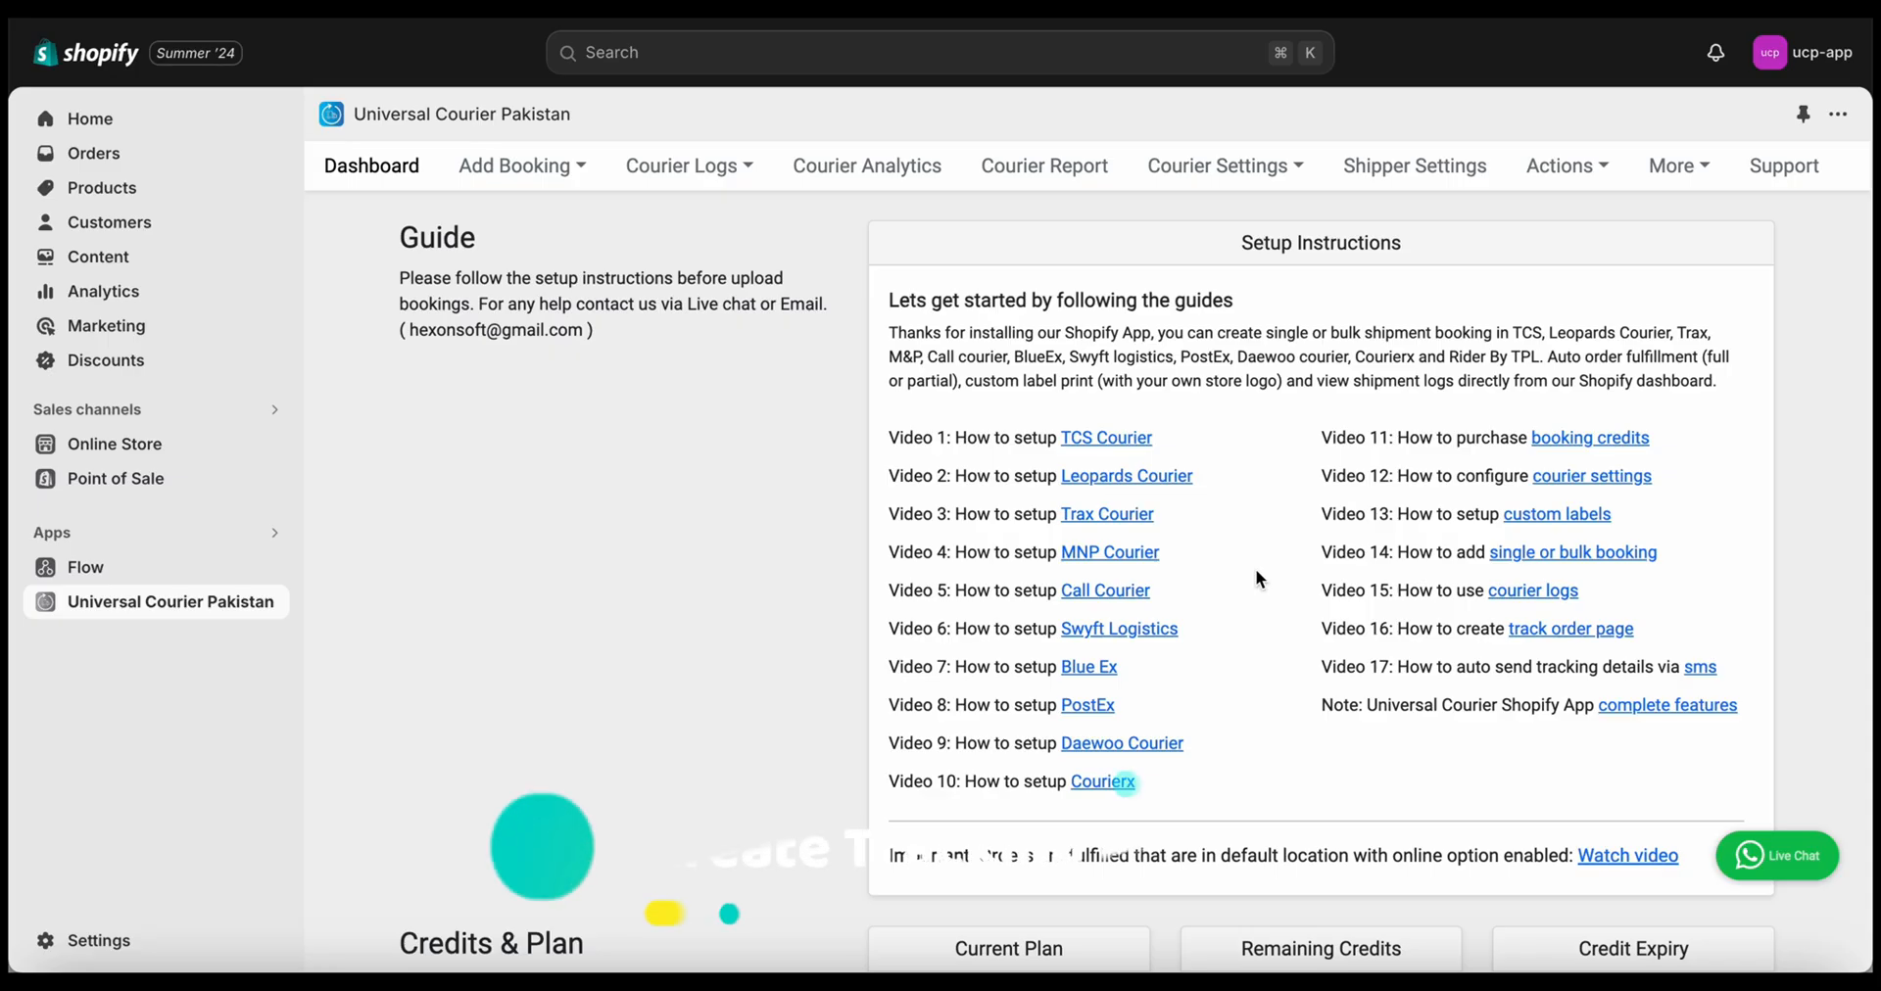
left_click(1676, 177)
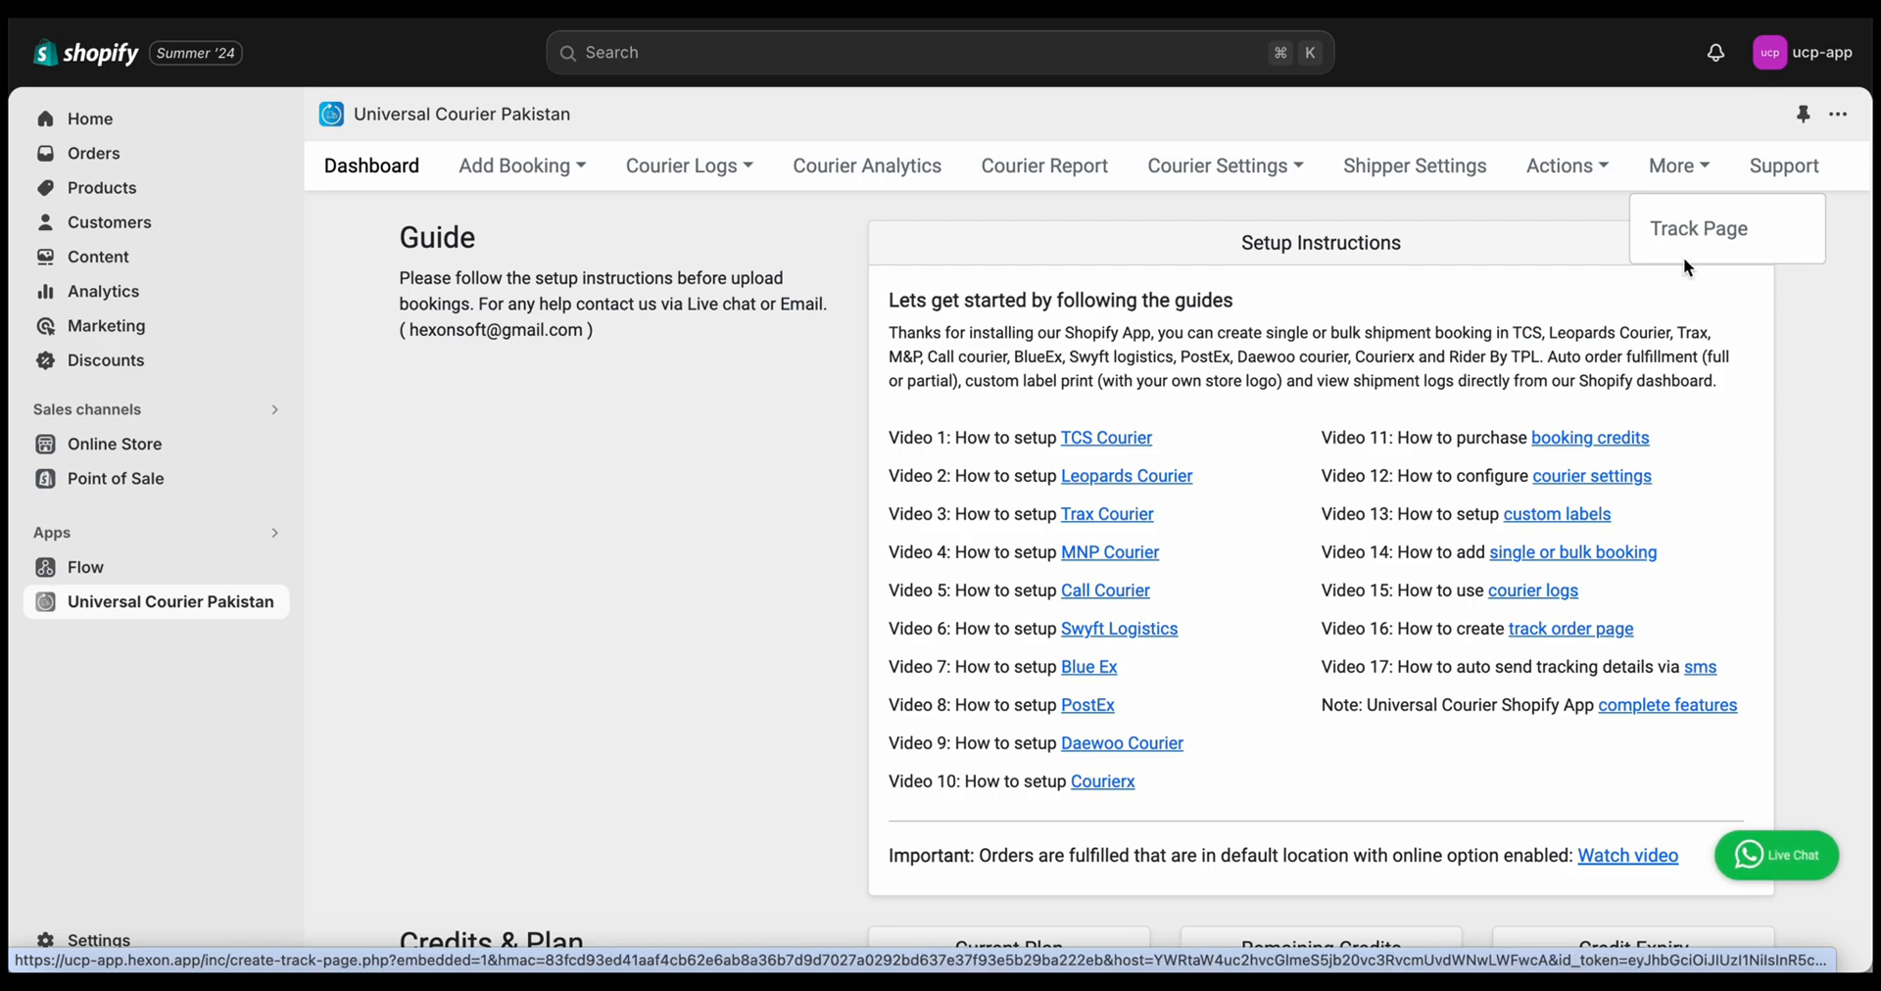
left_click(1704, 234)
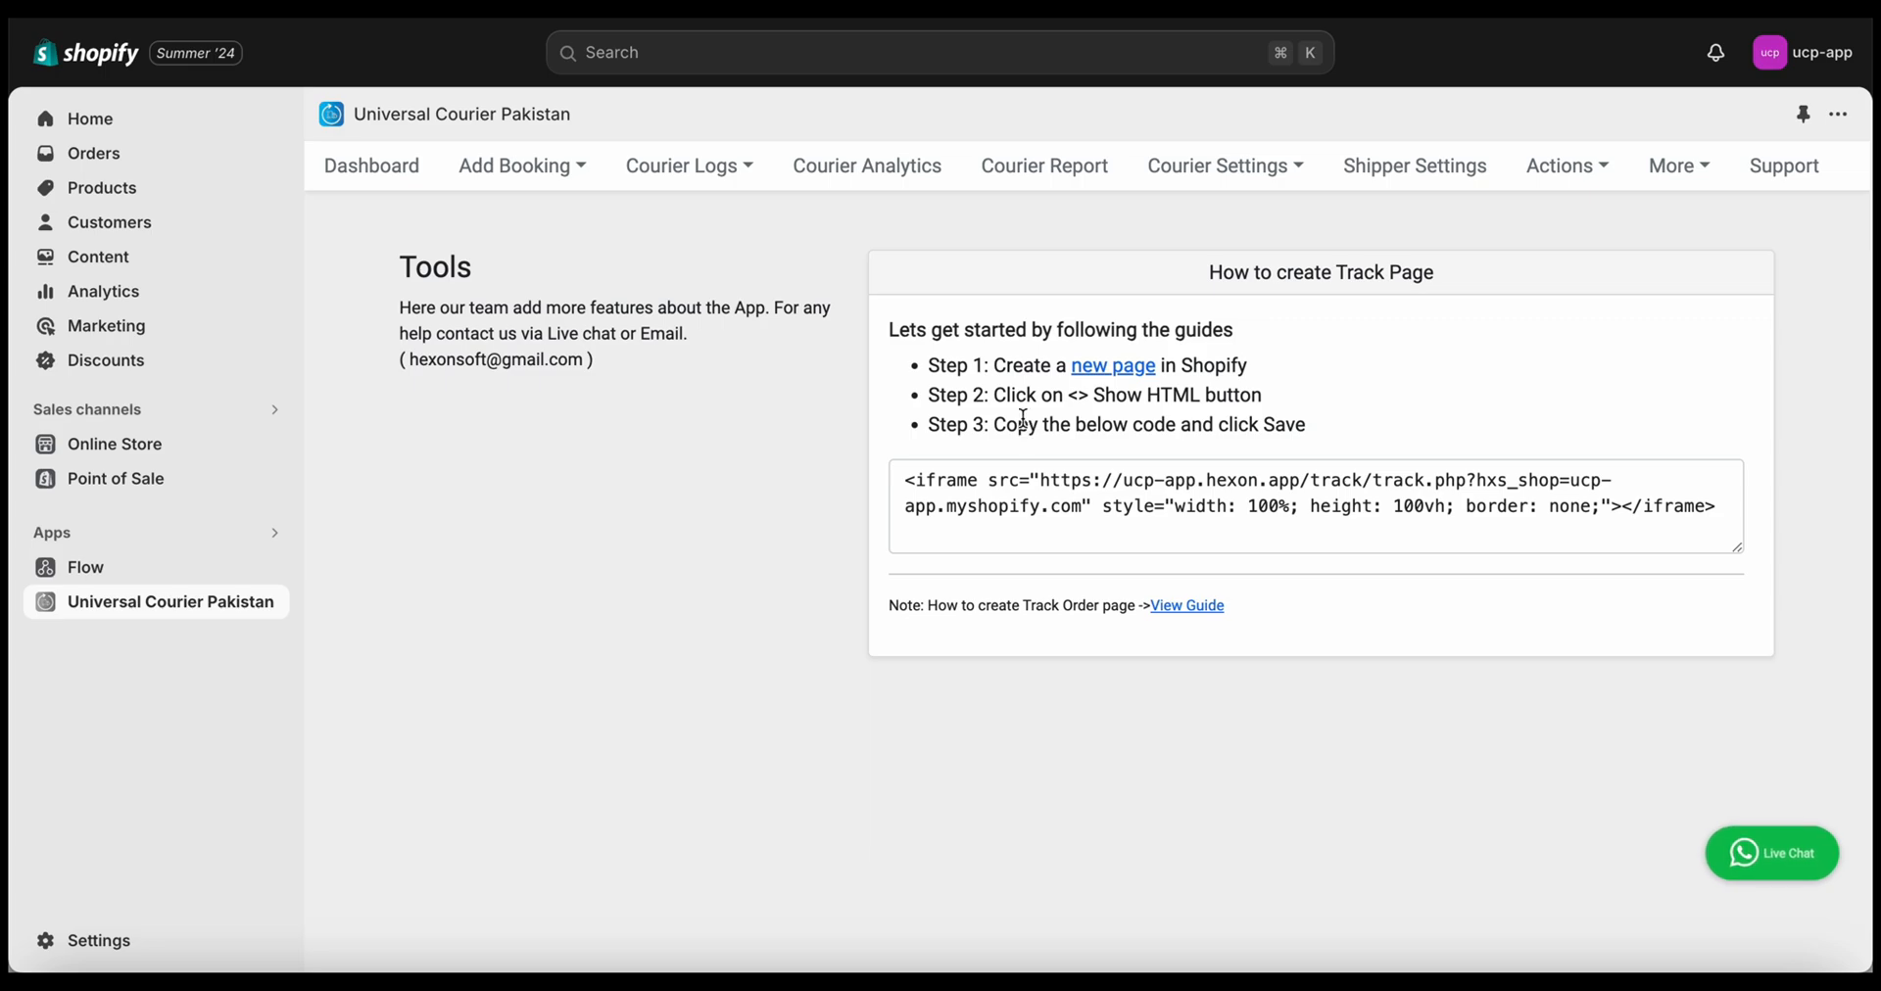
left_click(1023, 502)
key("ctrl+c")
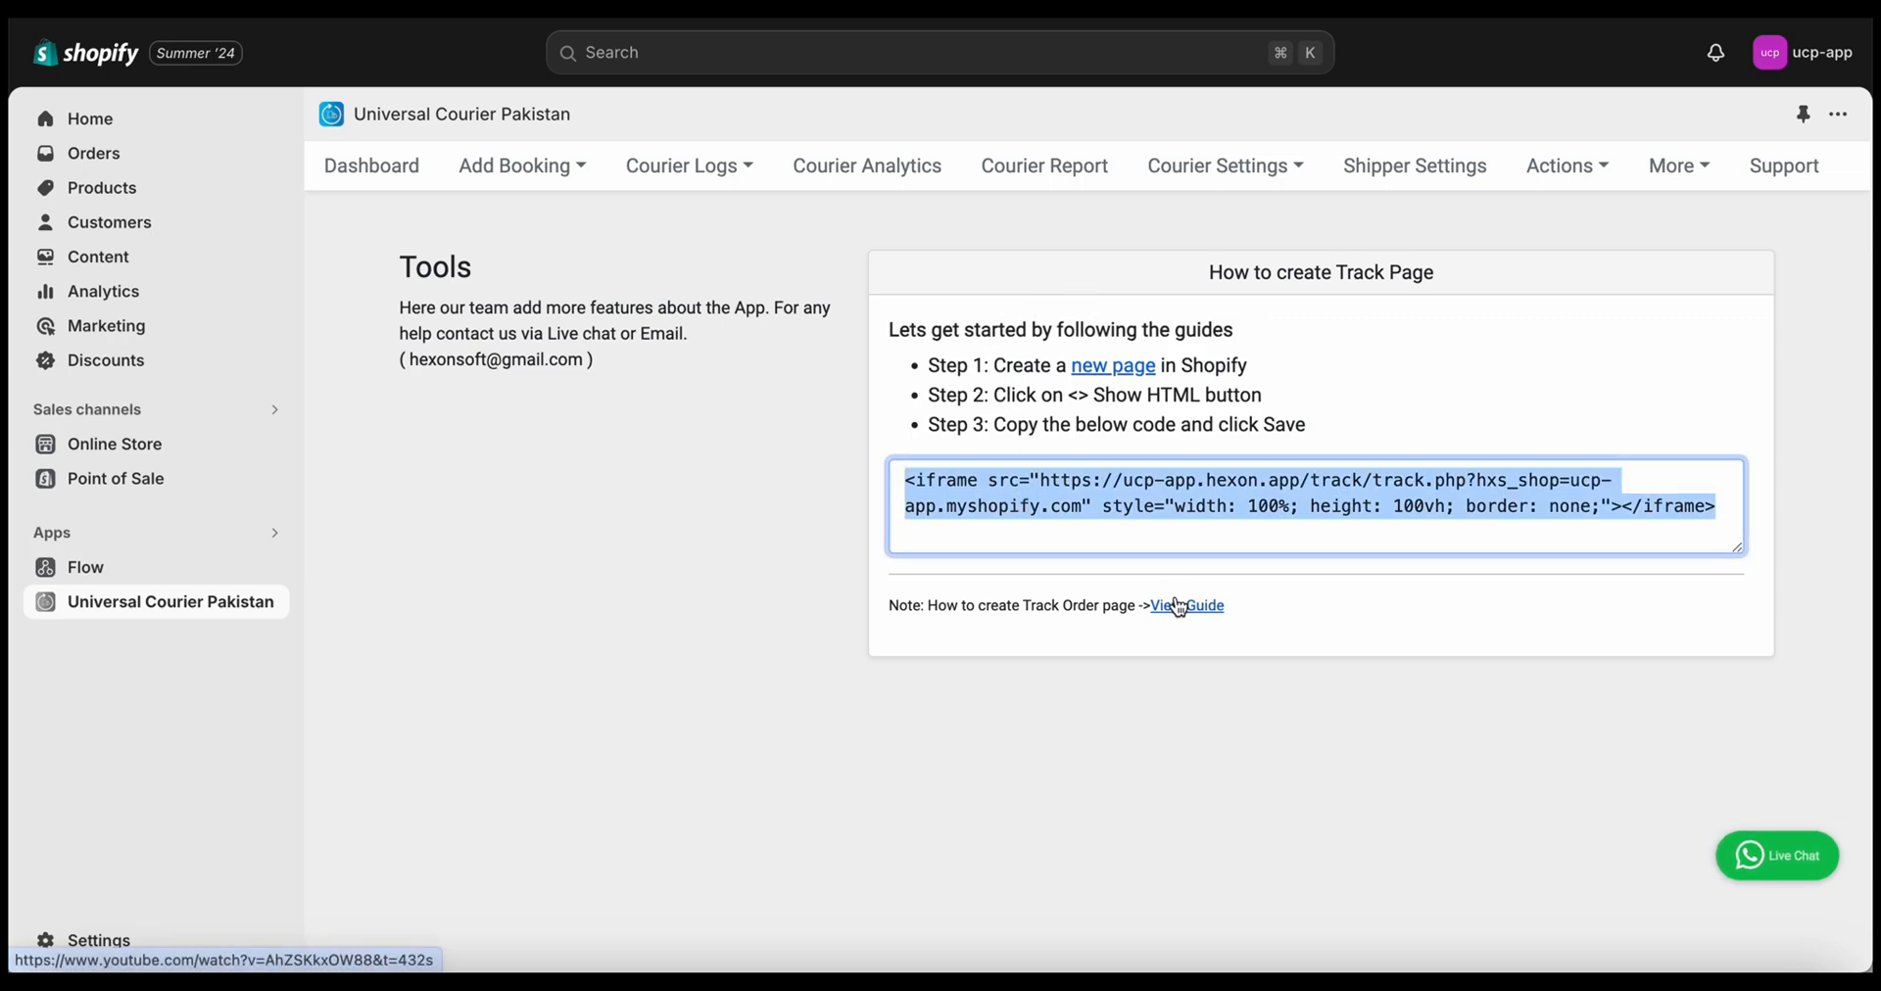
left_click(1301, 381)
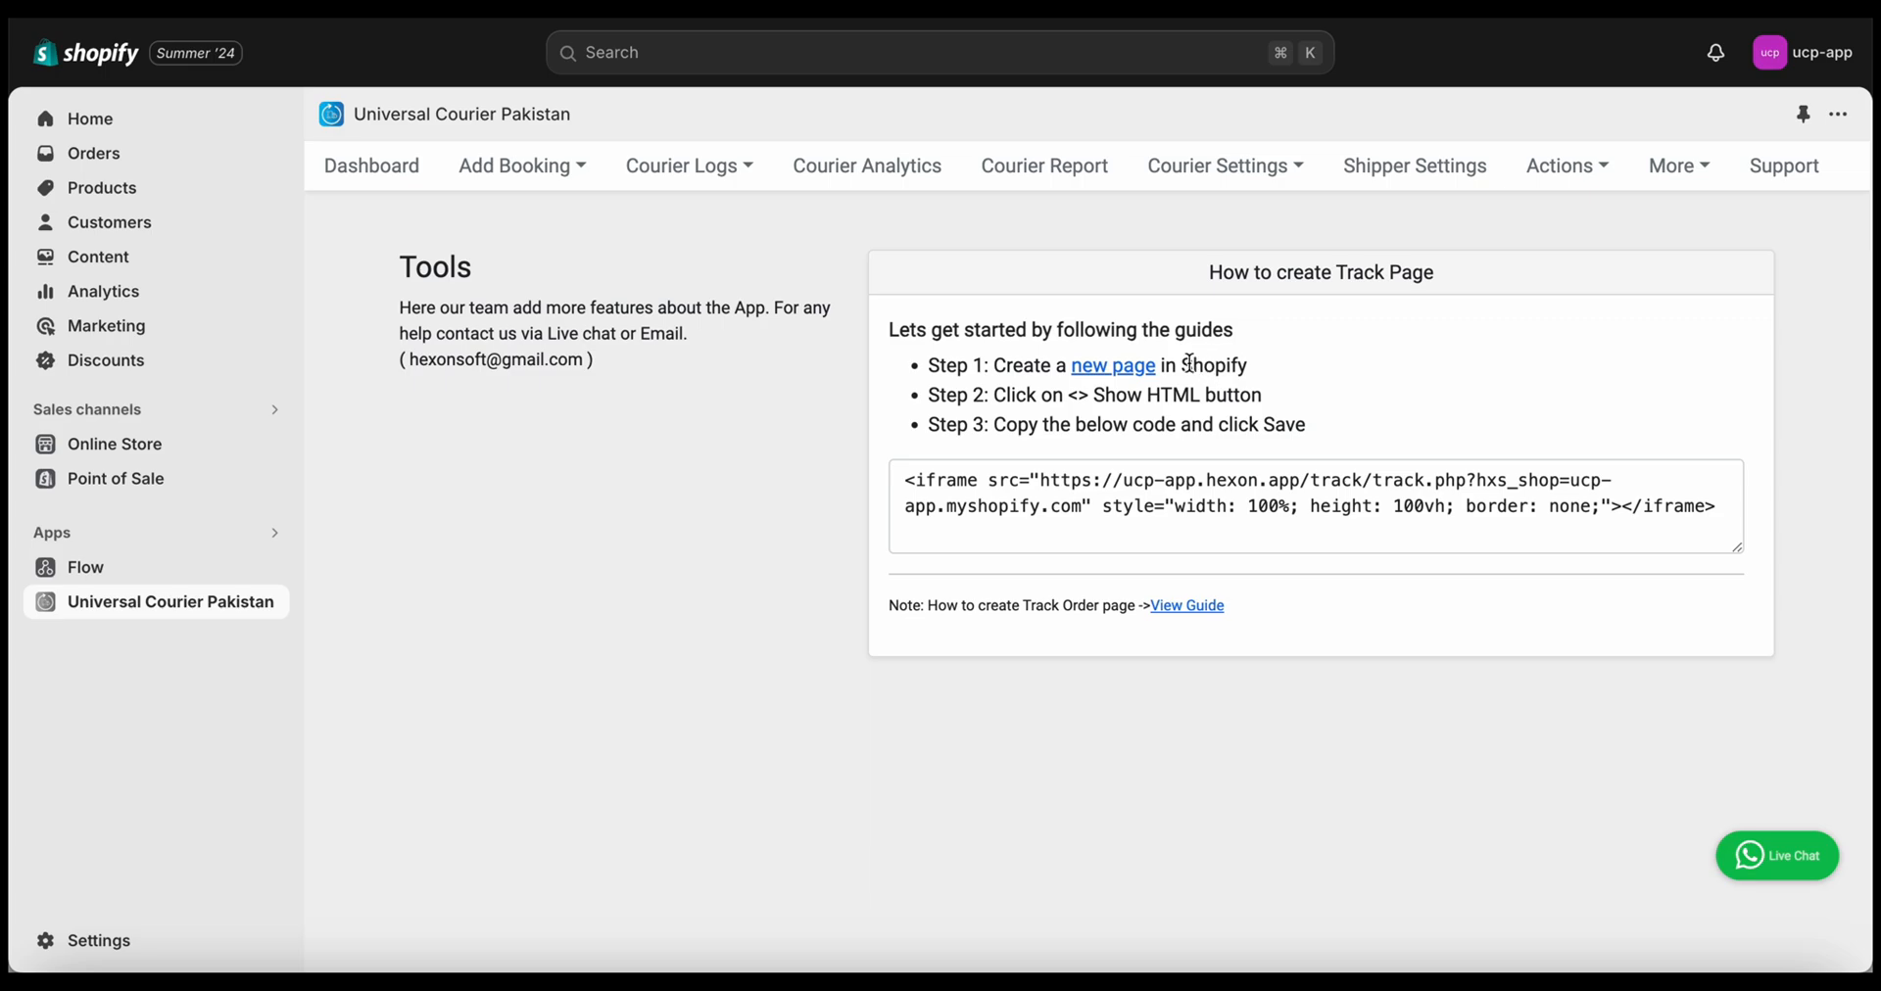
left_click(1149, 373)
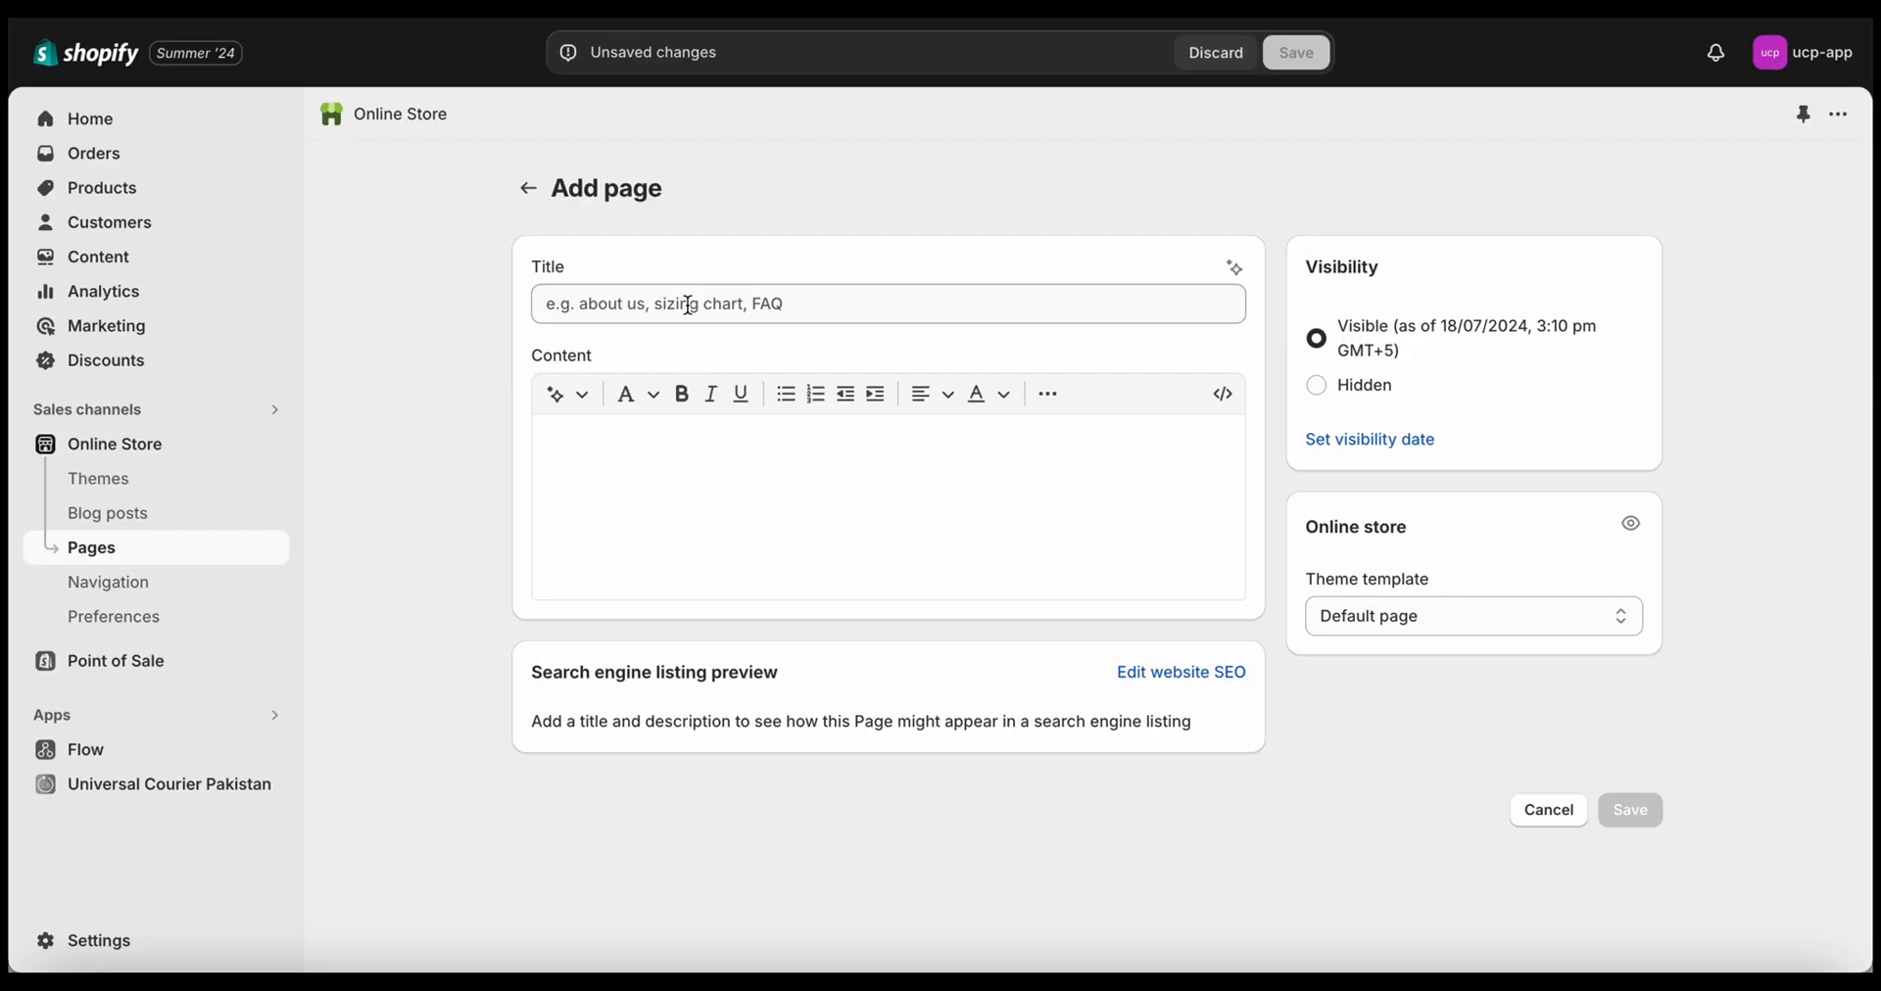
Save a new page titled Track Order with the iframe embed code pasted as HTML content
left_click(688, 304)
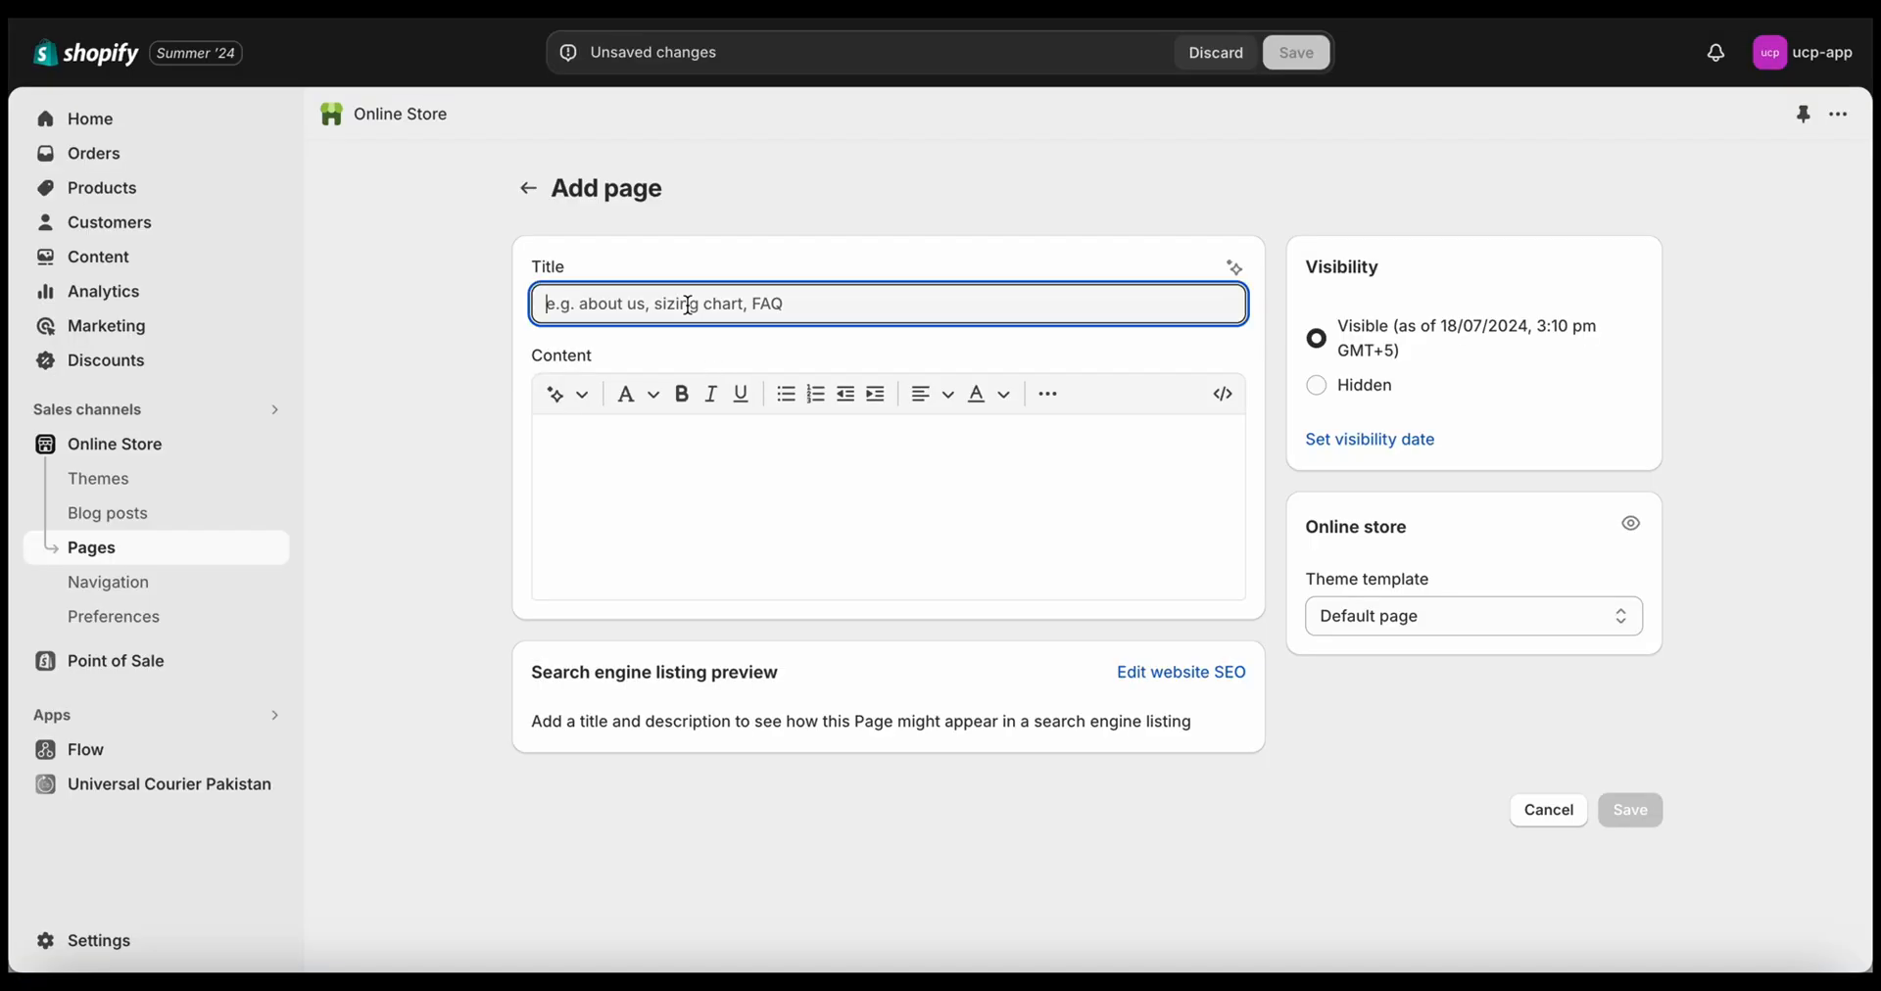
type("Track Order")
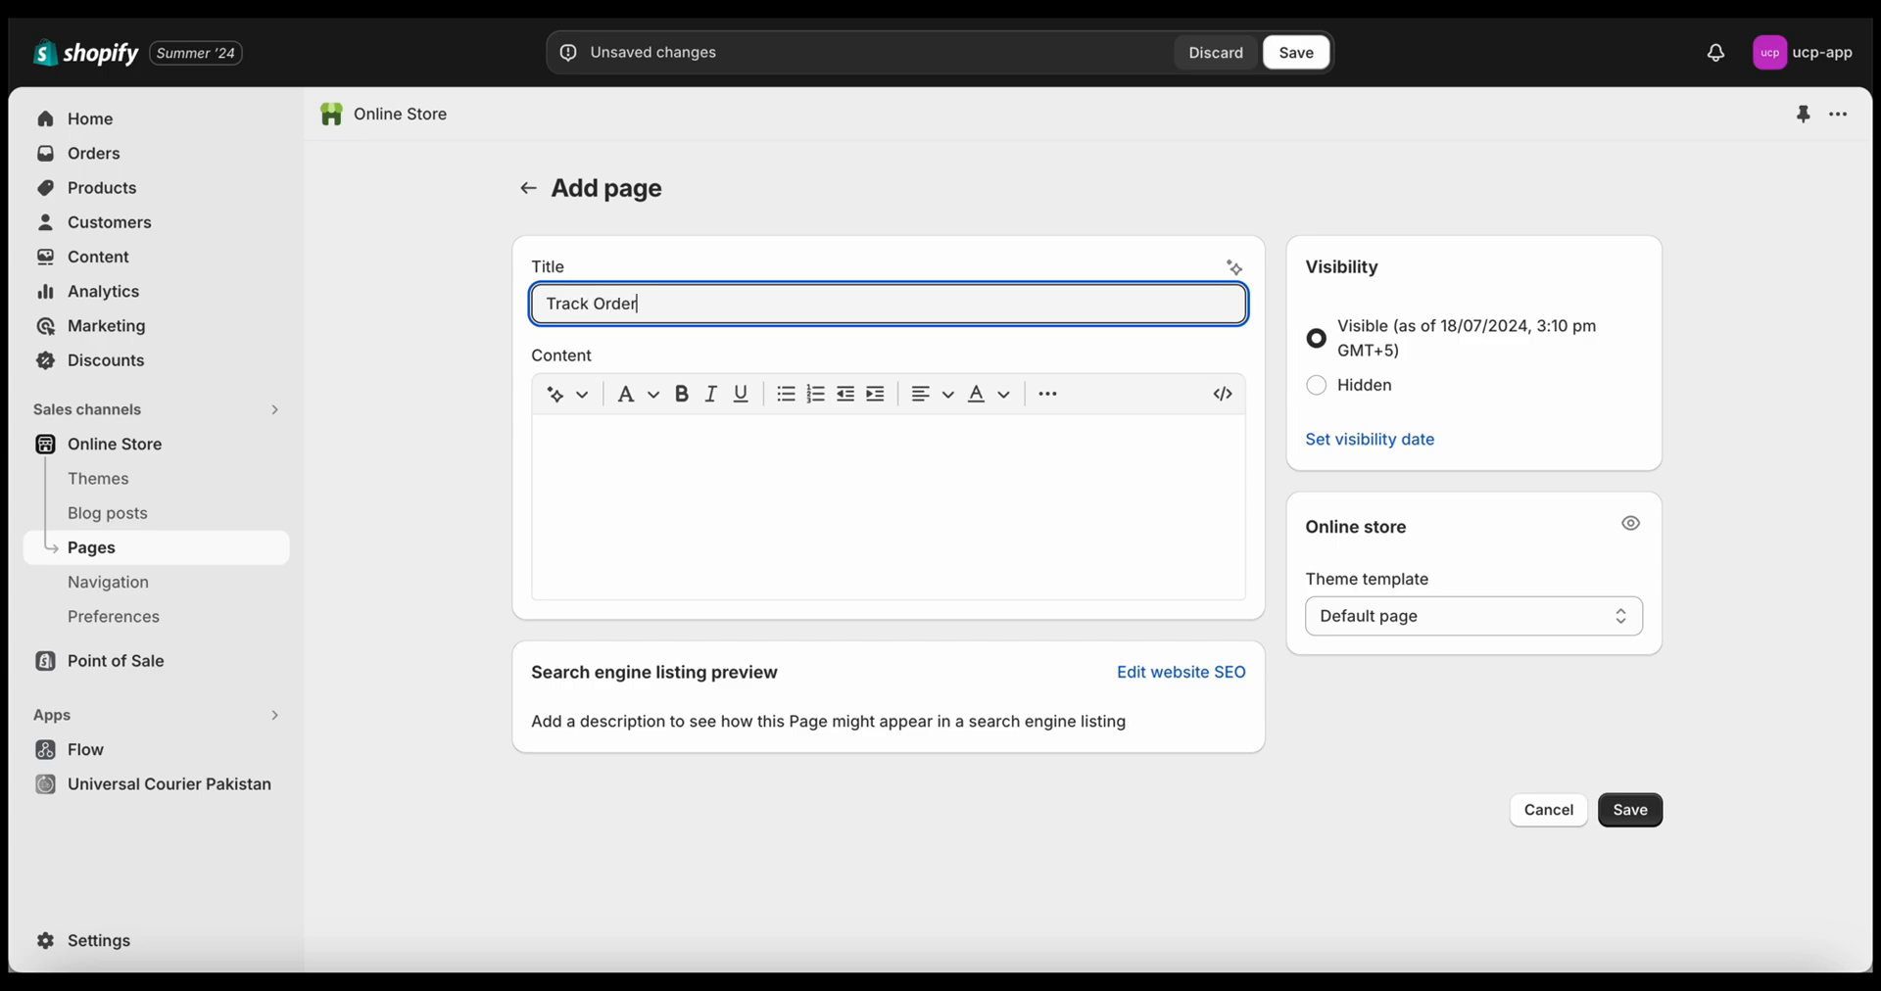
left_click(810, 465)
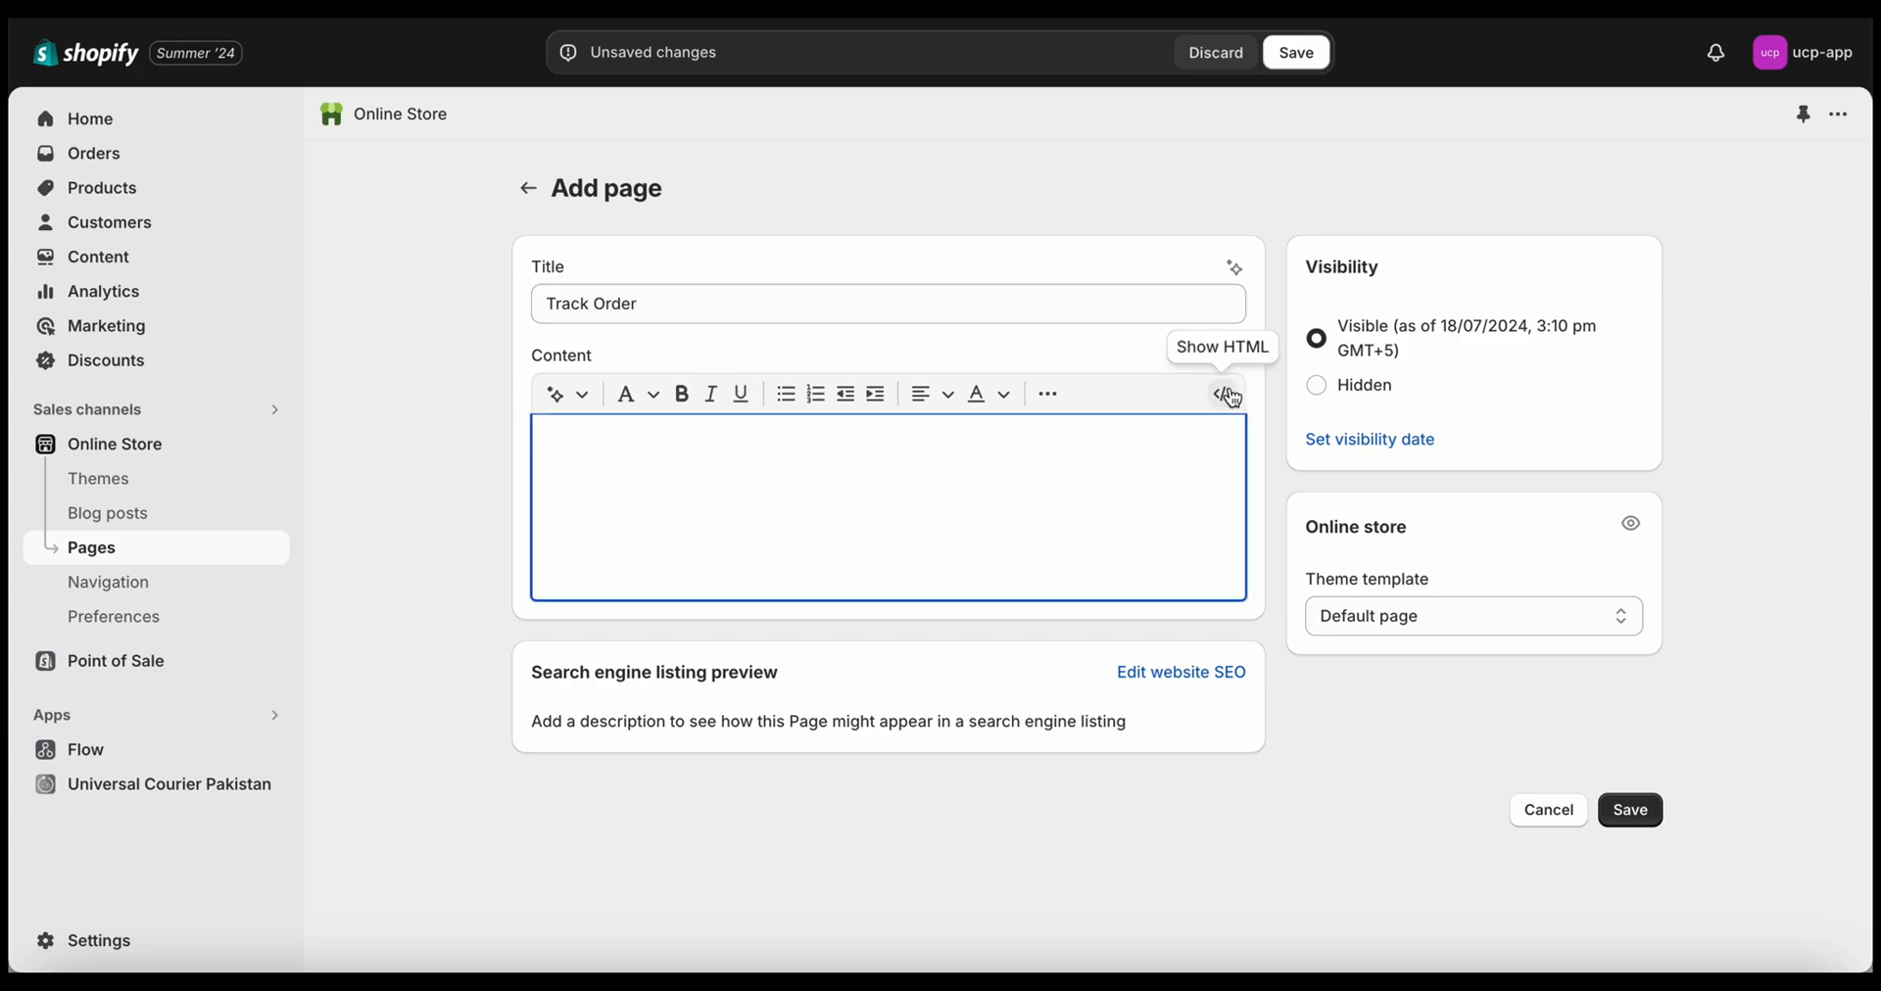
left_click(1225, 394)
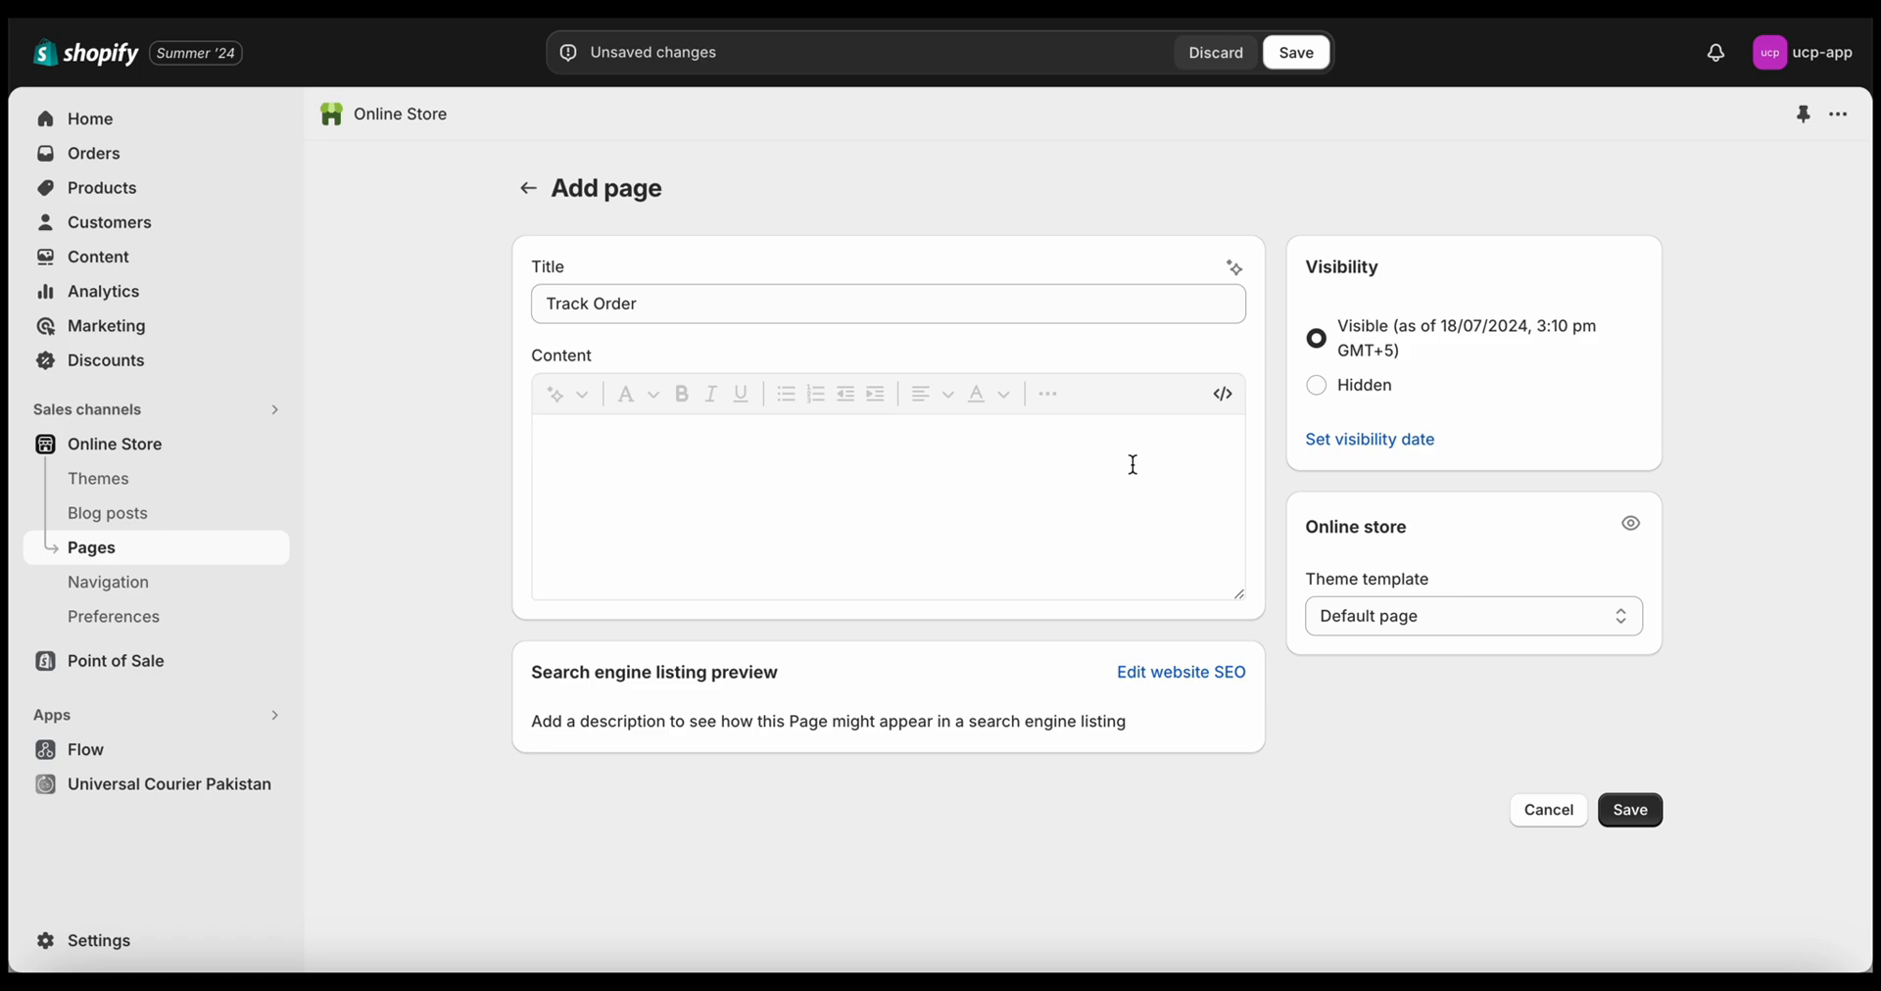
key("ctrl+v")
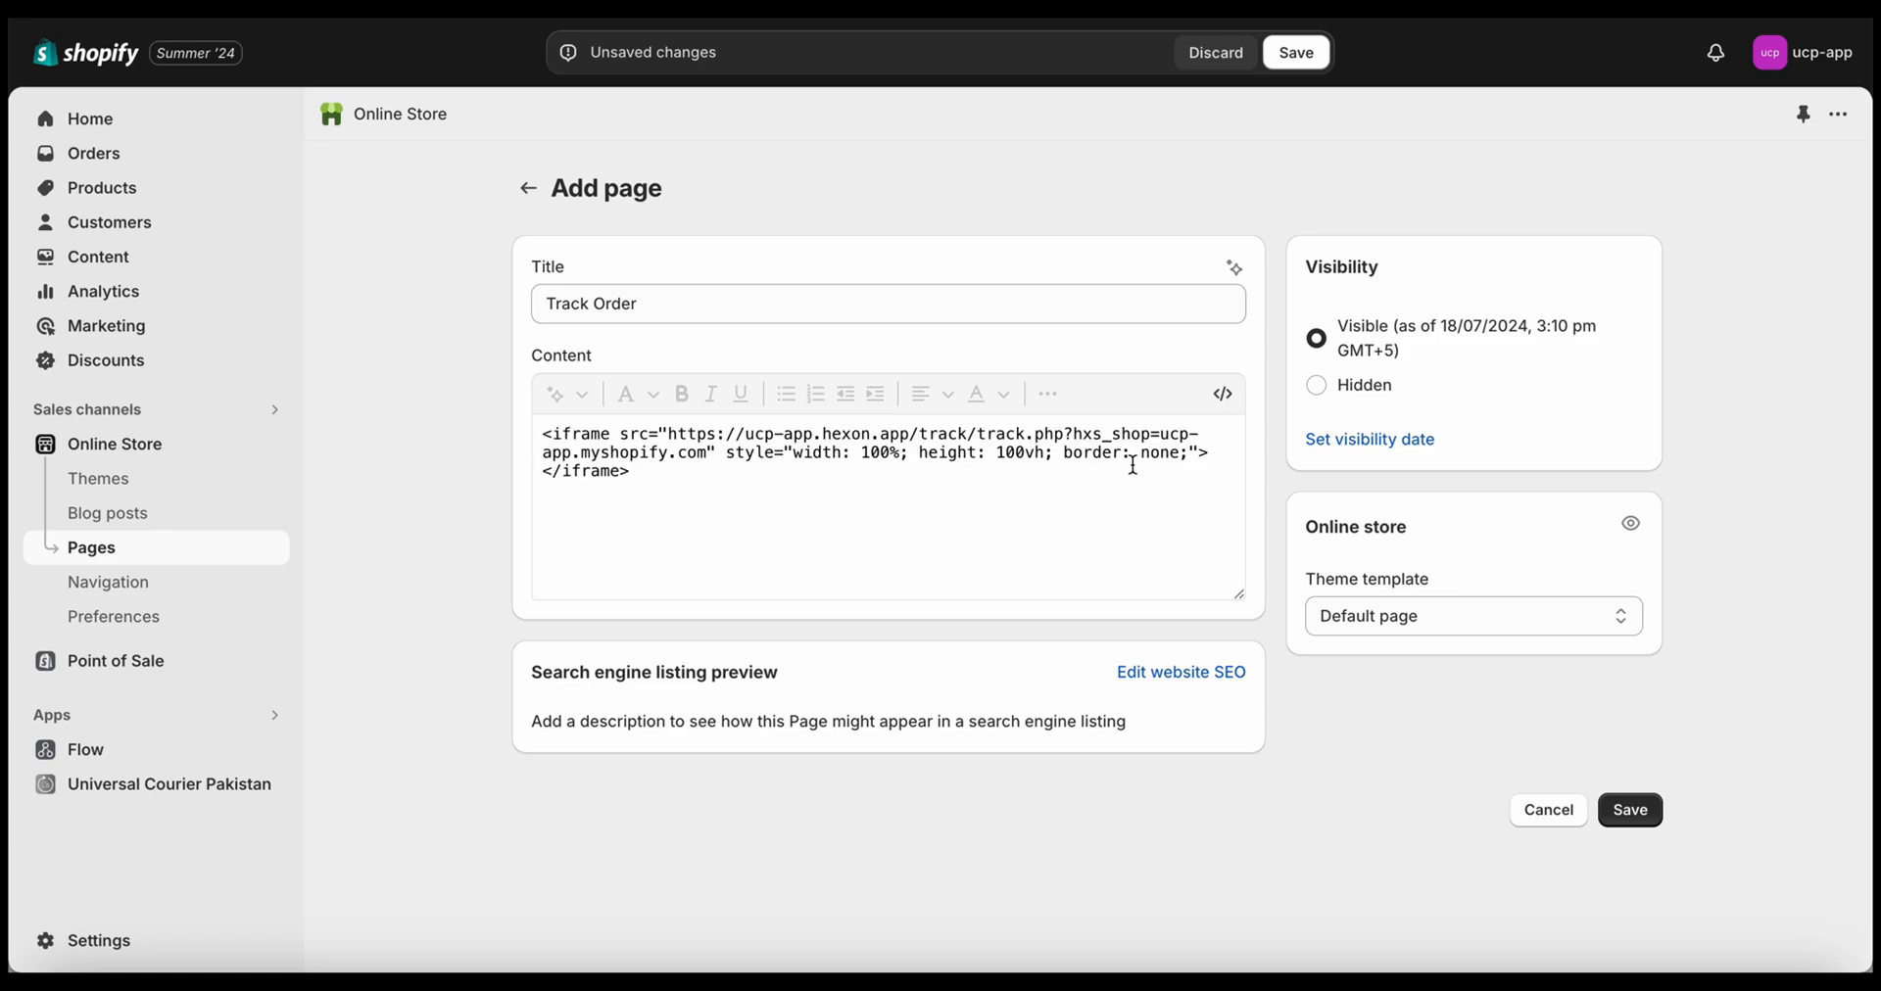
left_click(1651, 798)
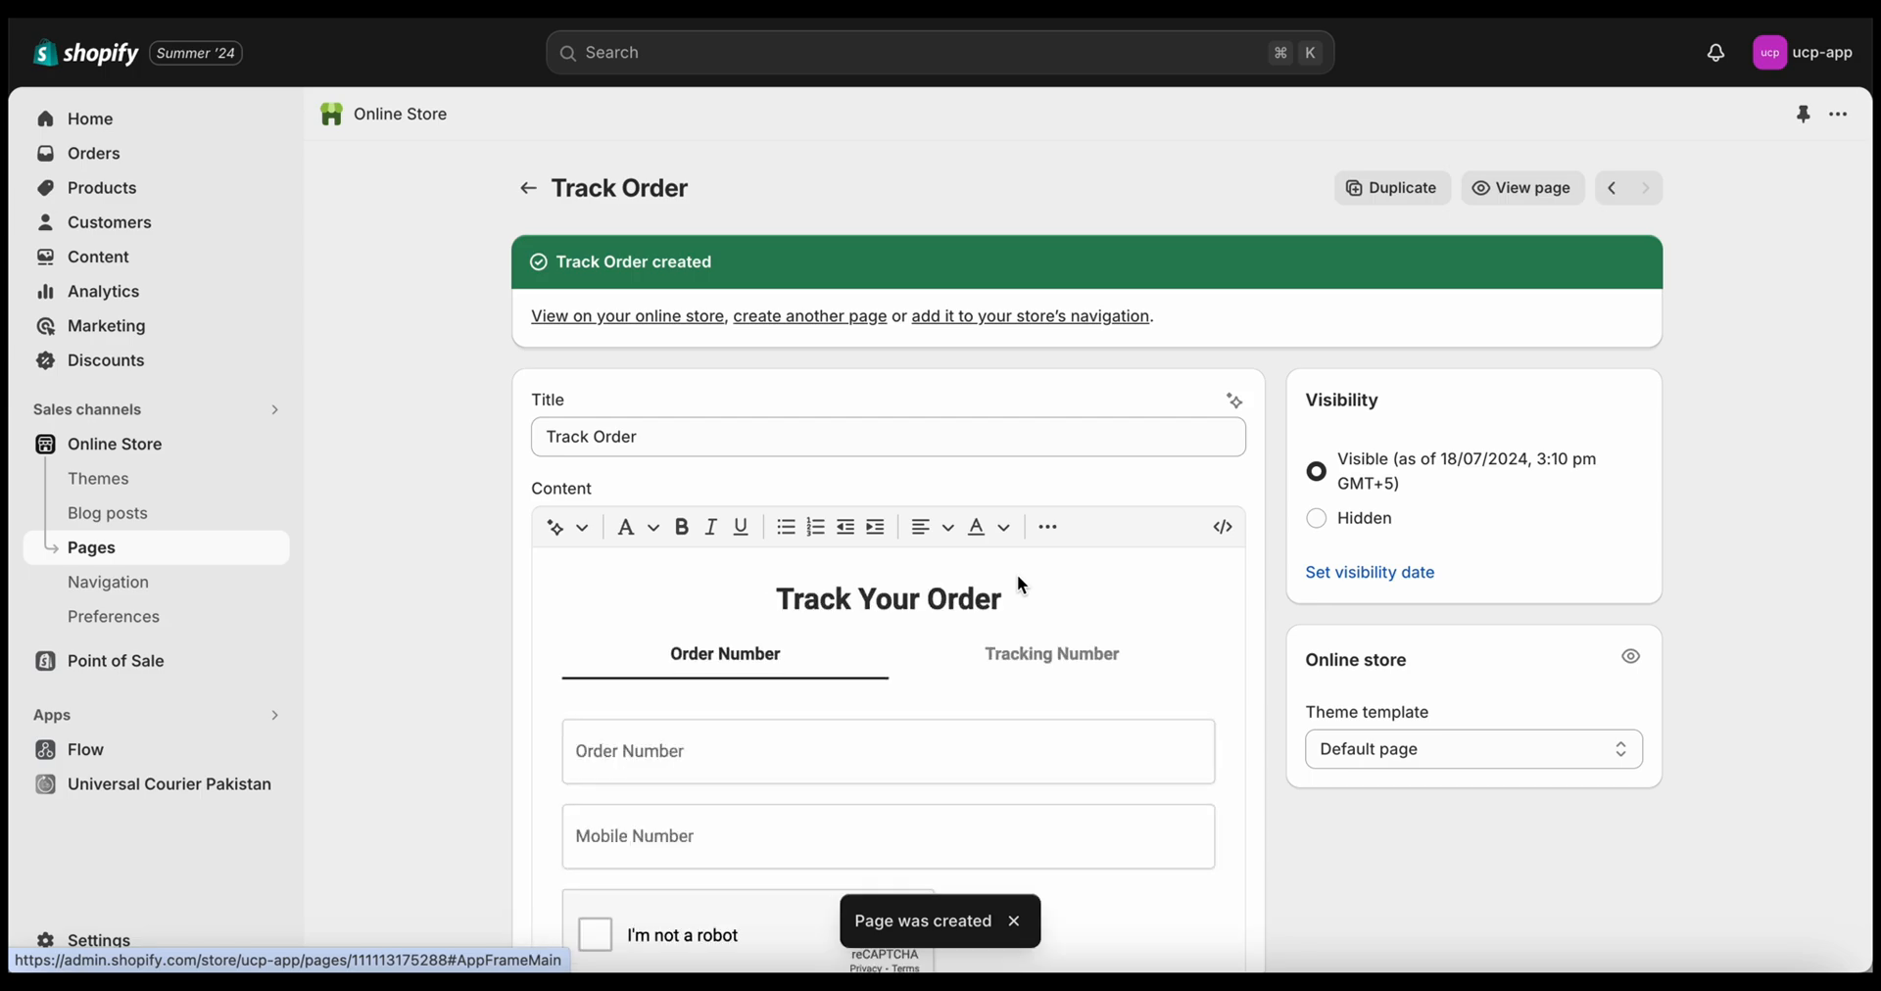
left_click(659, 318)
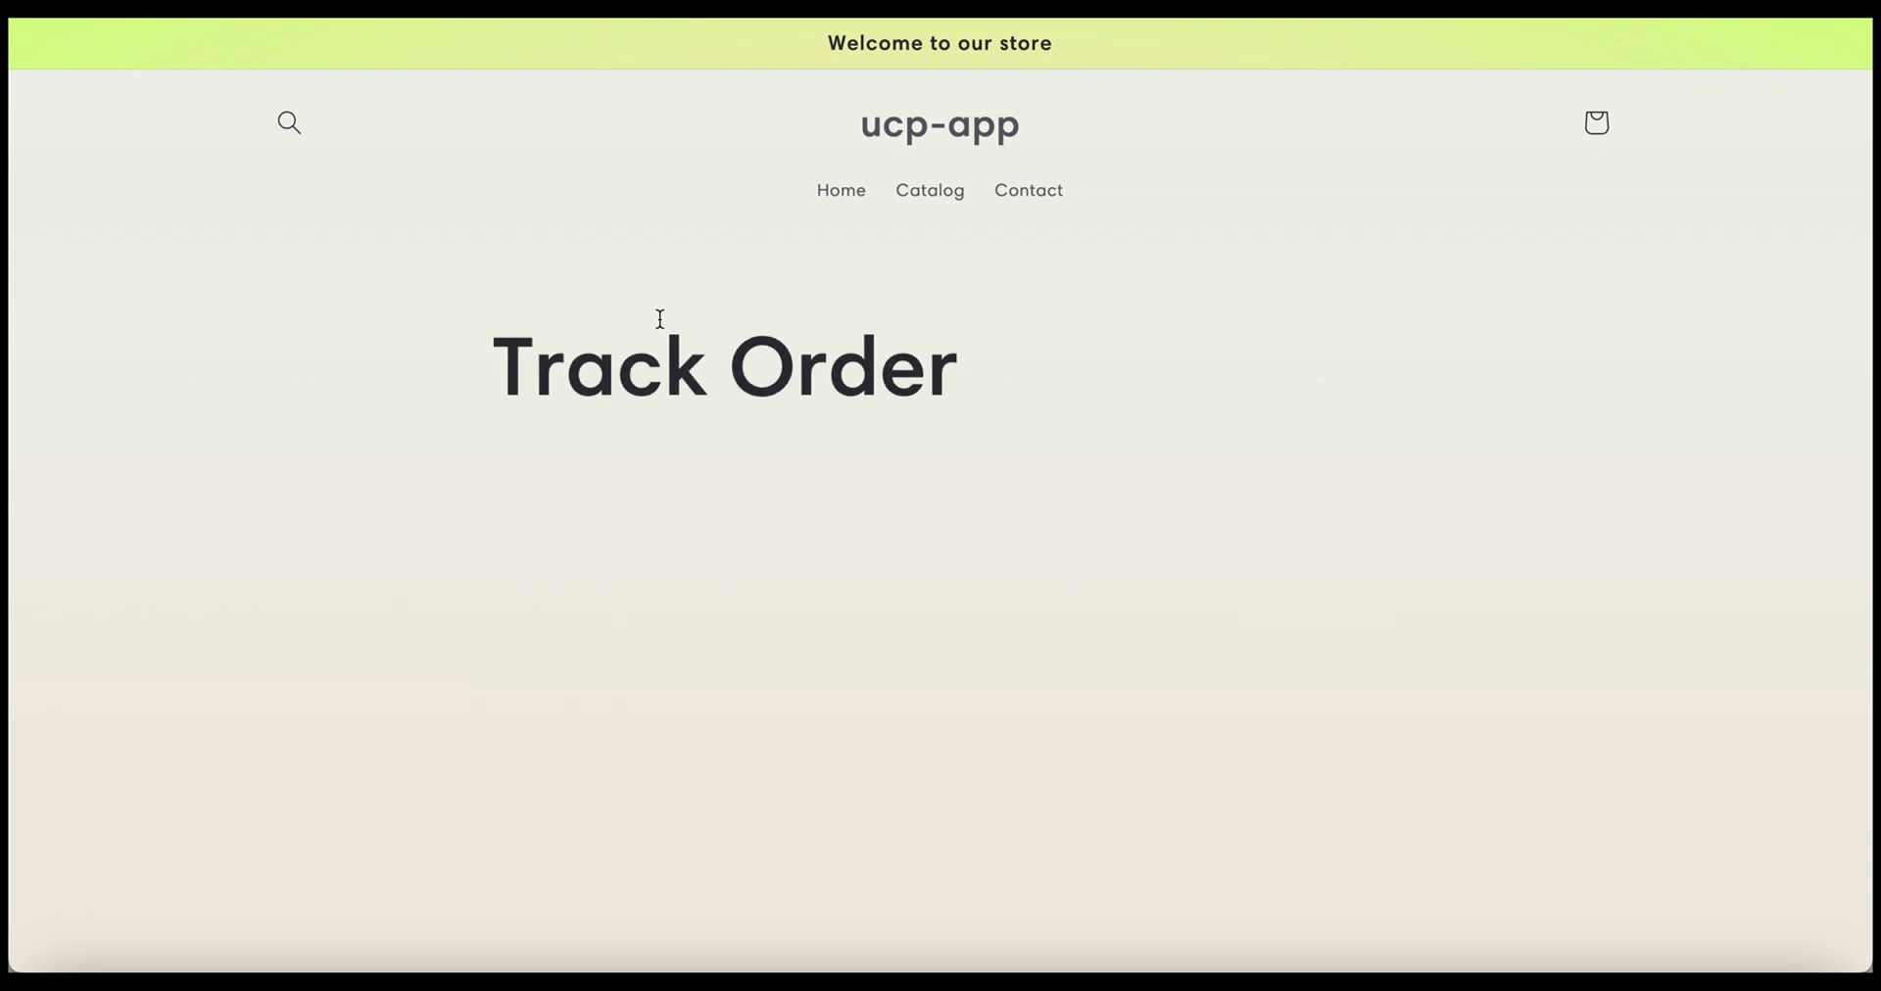
scroll(935, 497, "down", 3)
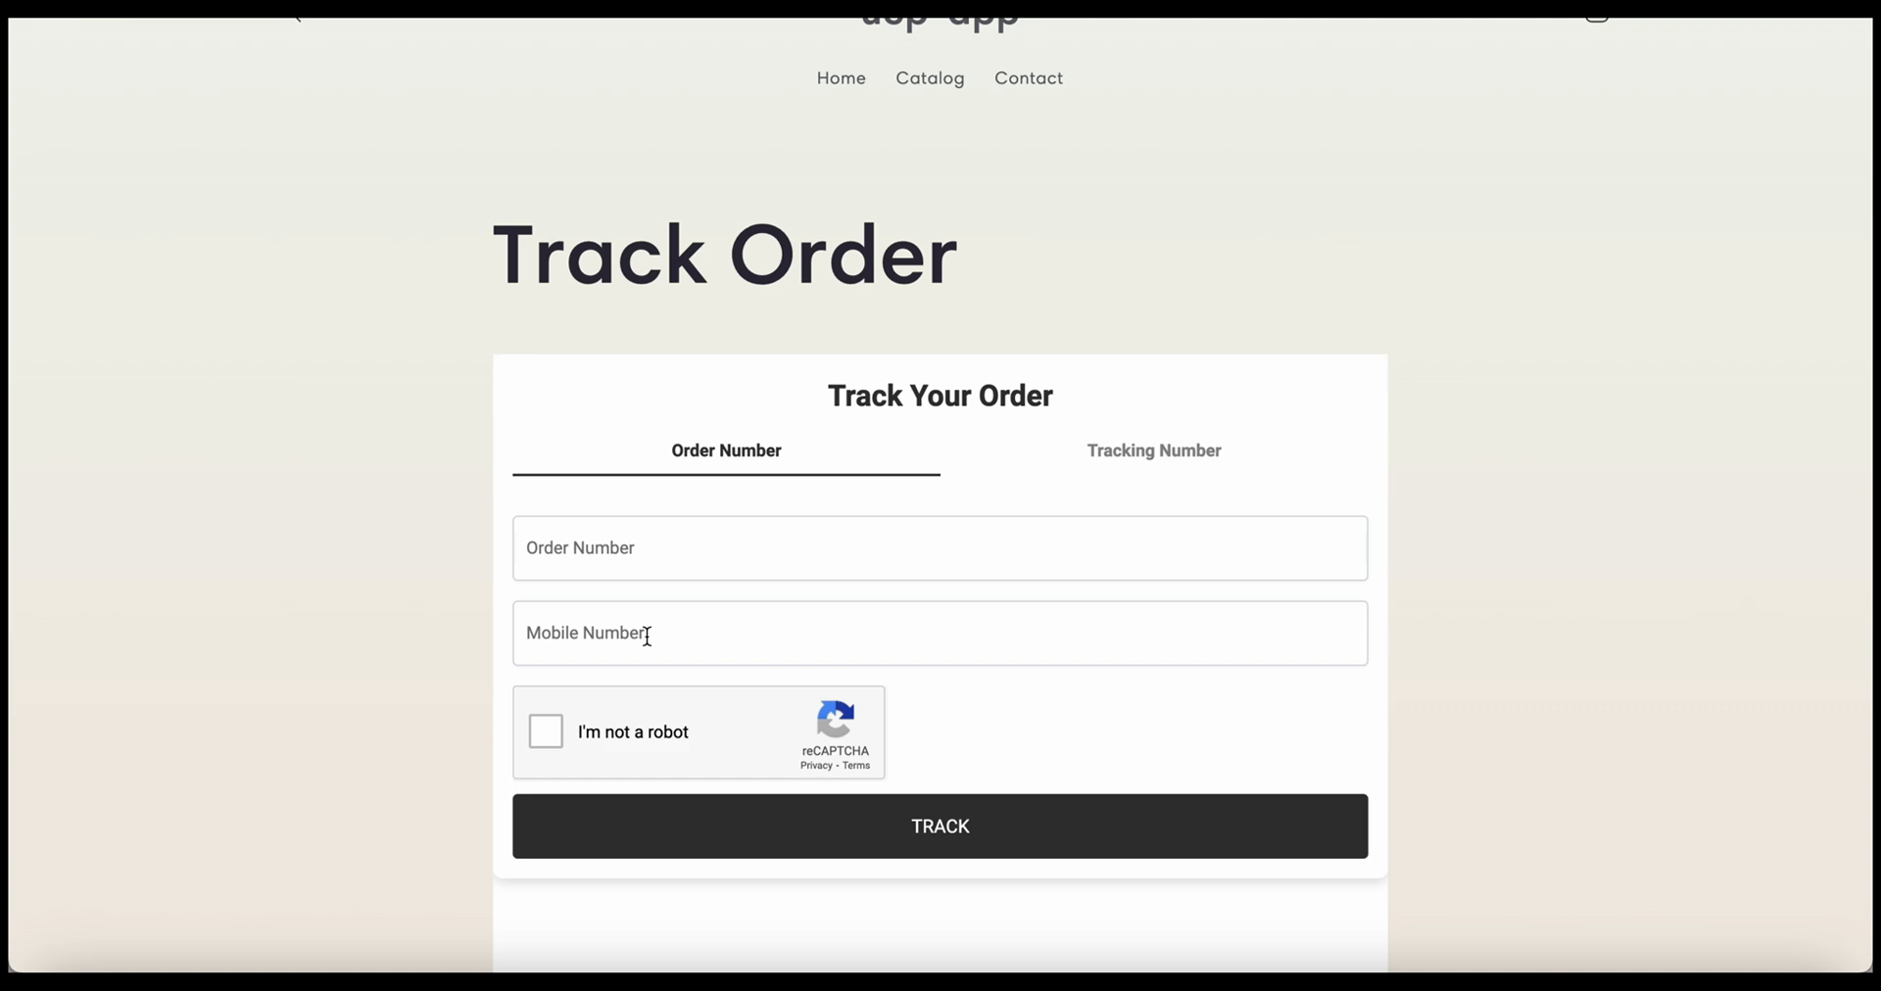
left_click(1102, 453)
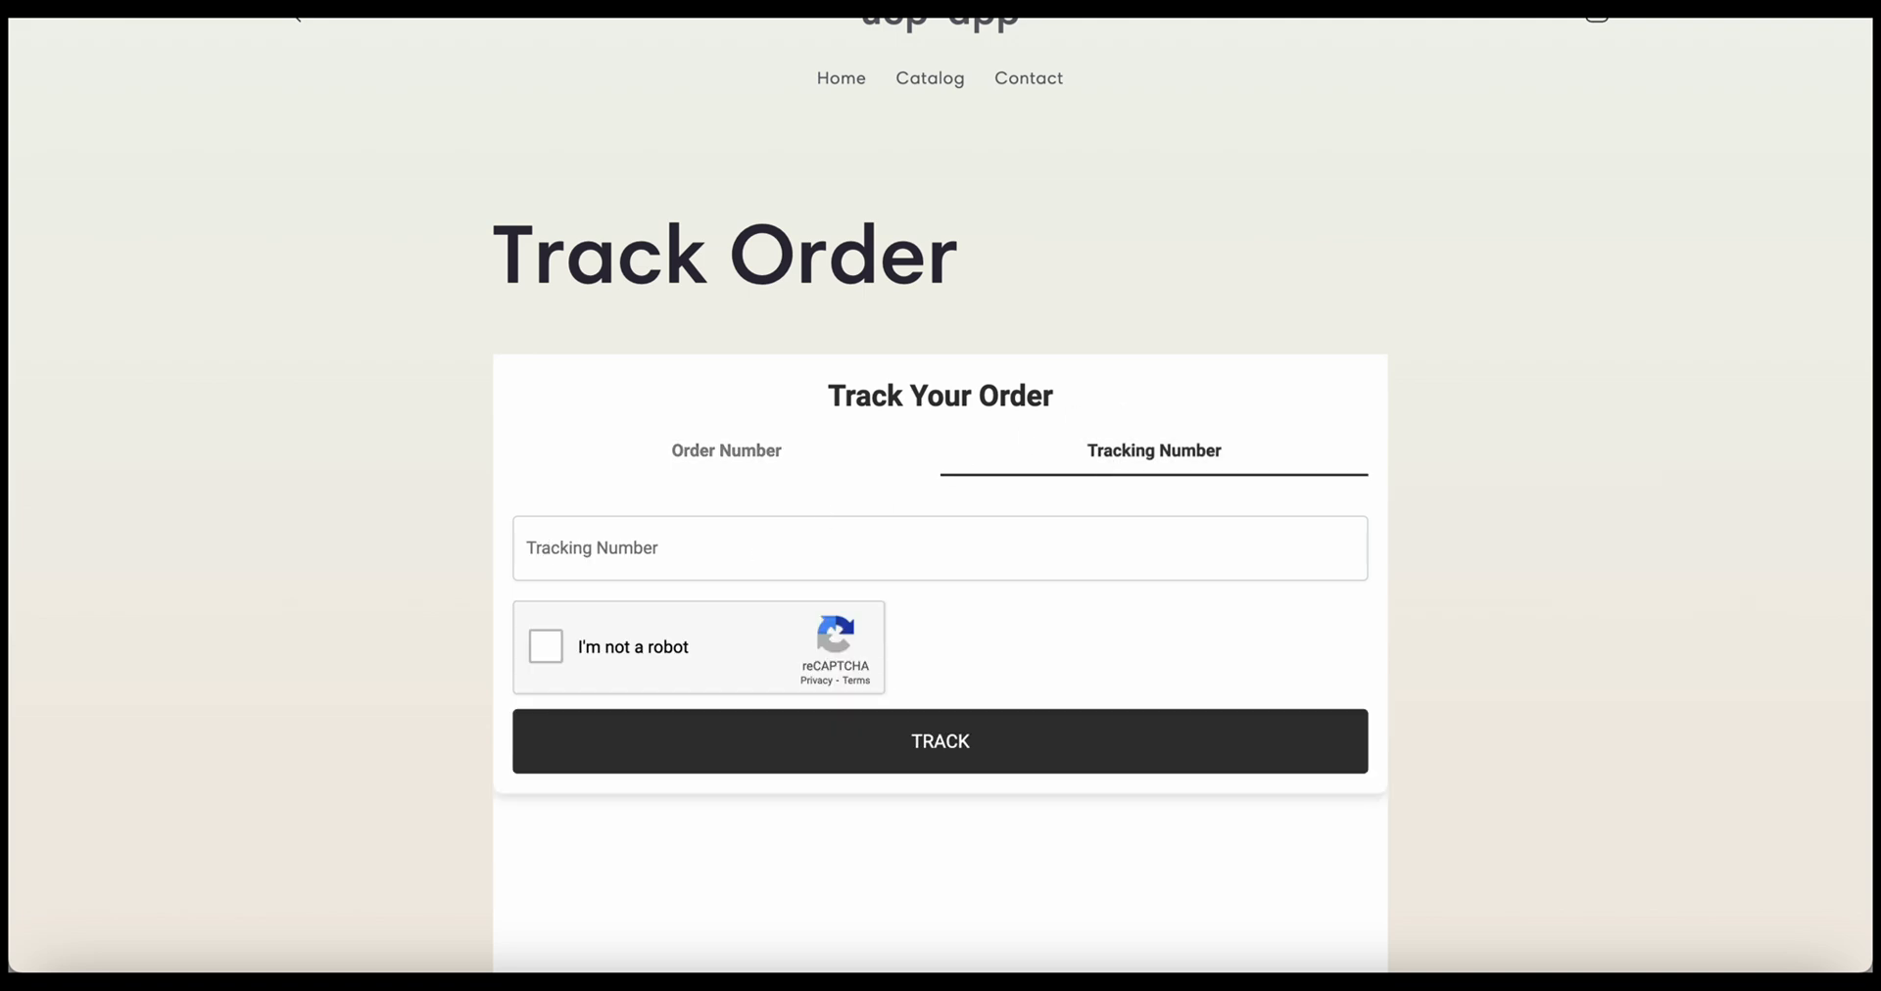
key("ctrl+t")
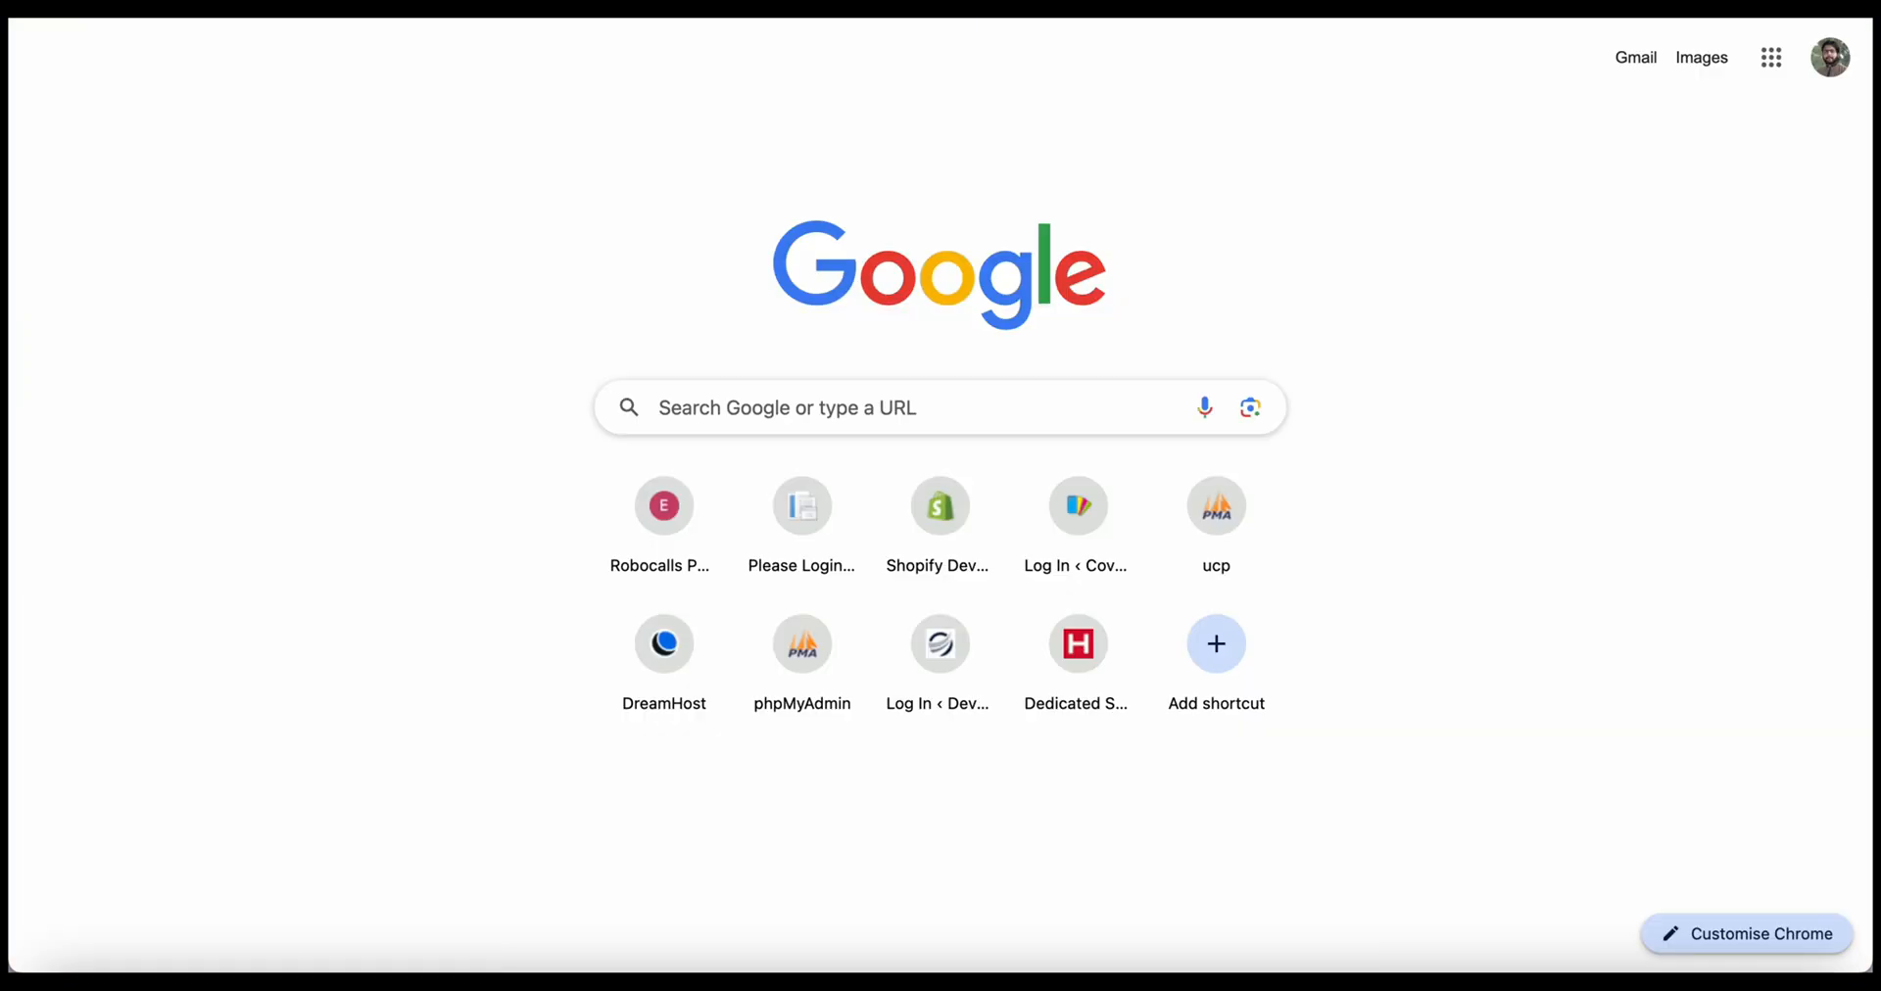
key("ctrl+w")
left_click(620, 548)
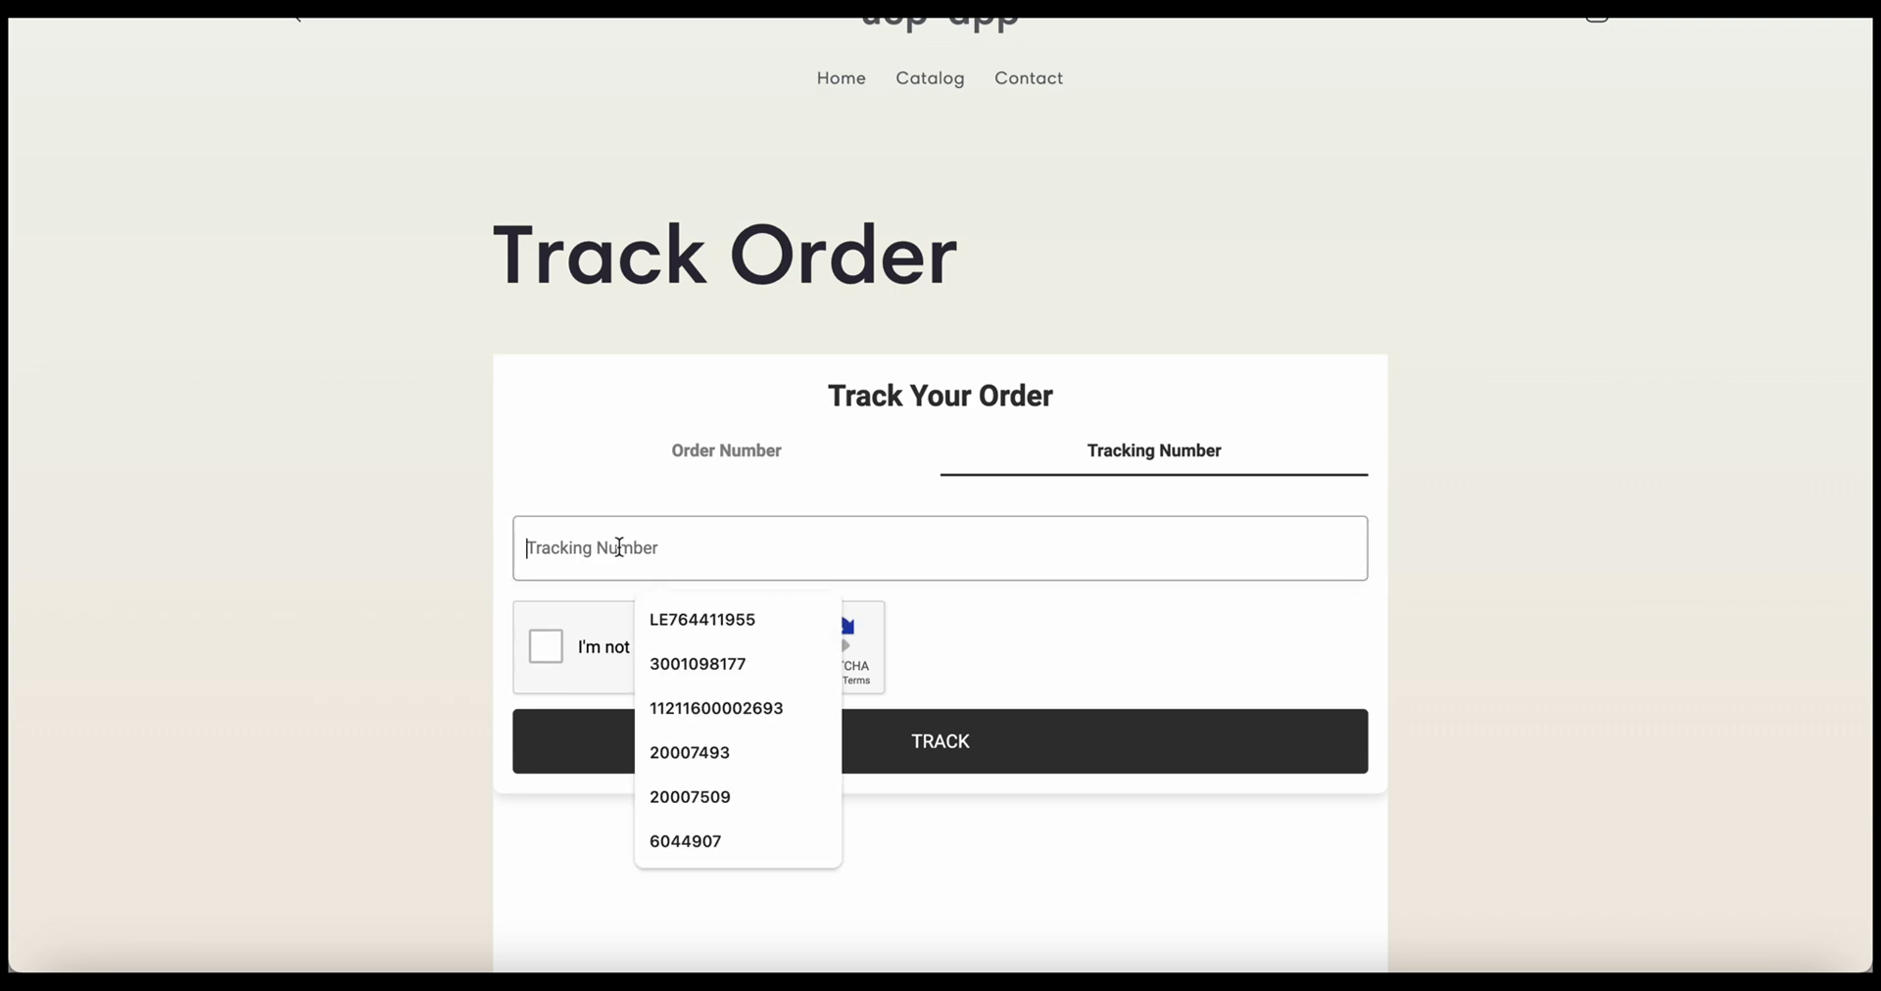
key("ctrl+v")
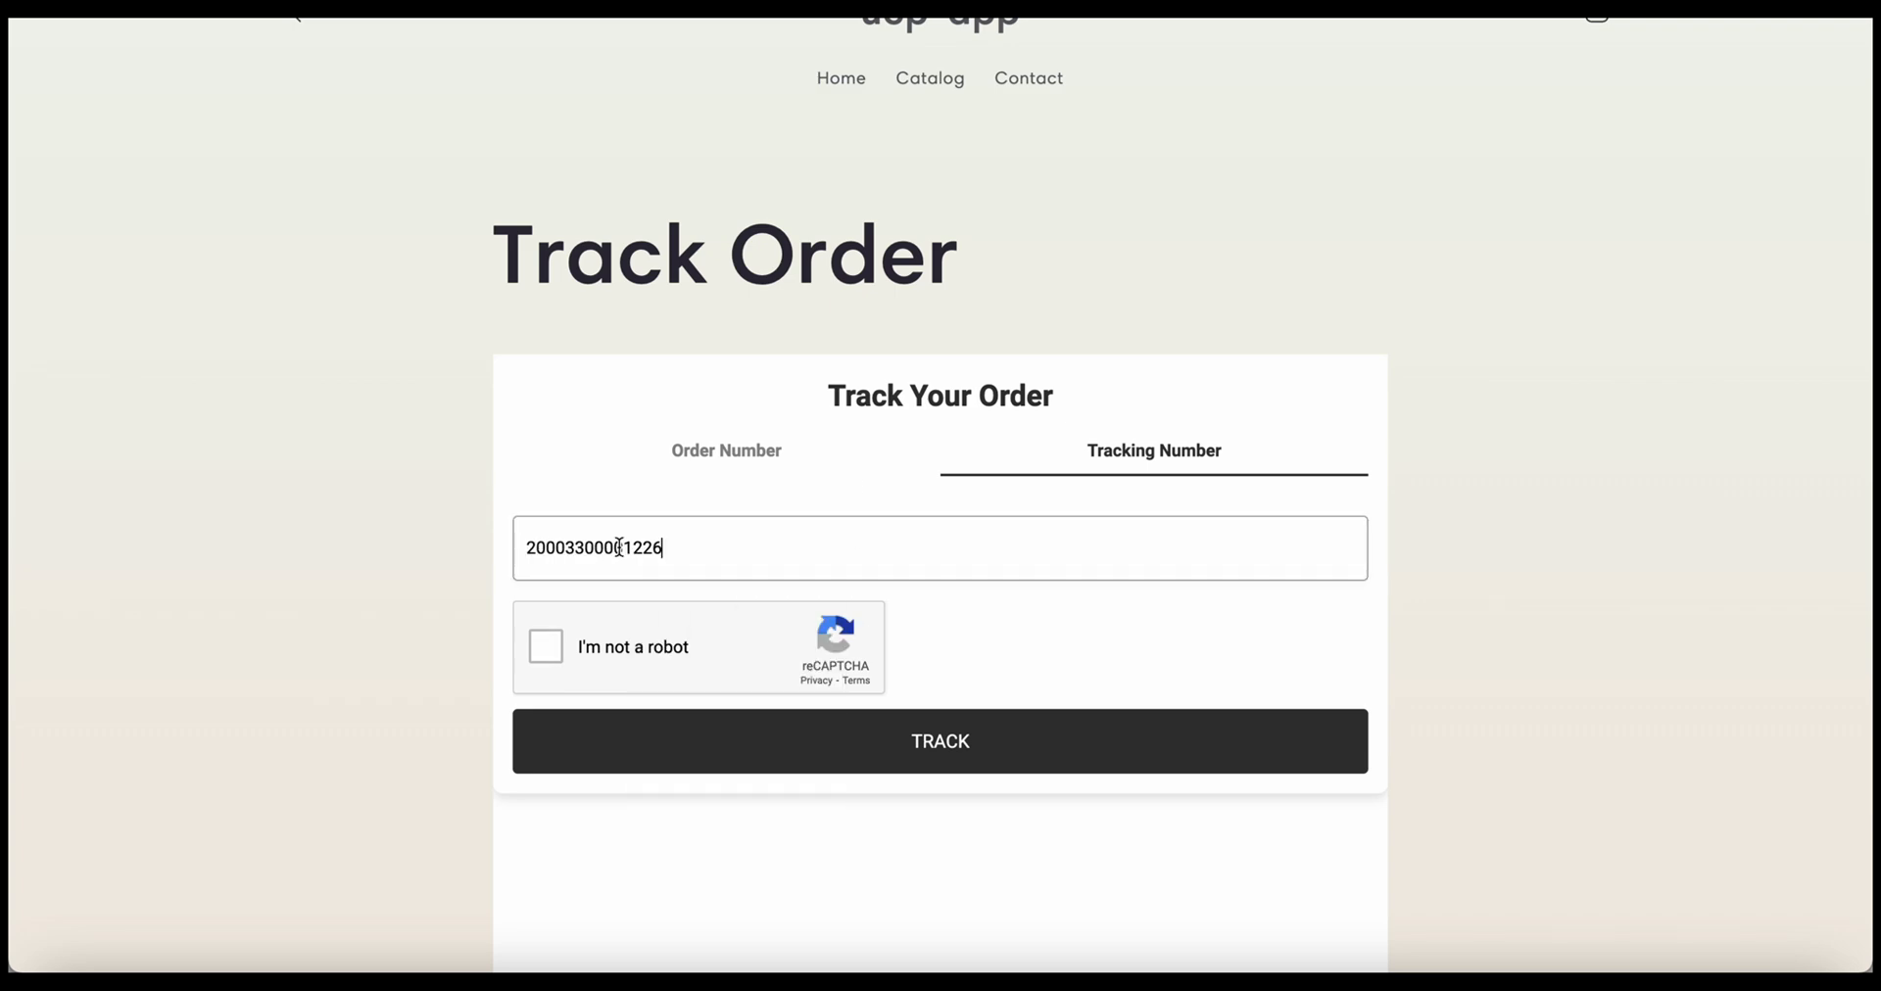
left_click(578, 652)
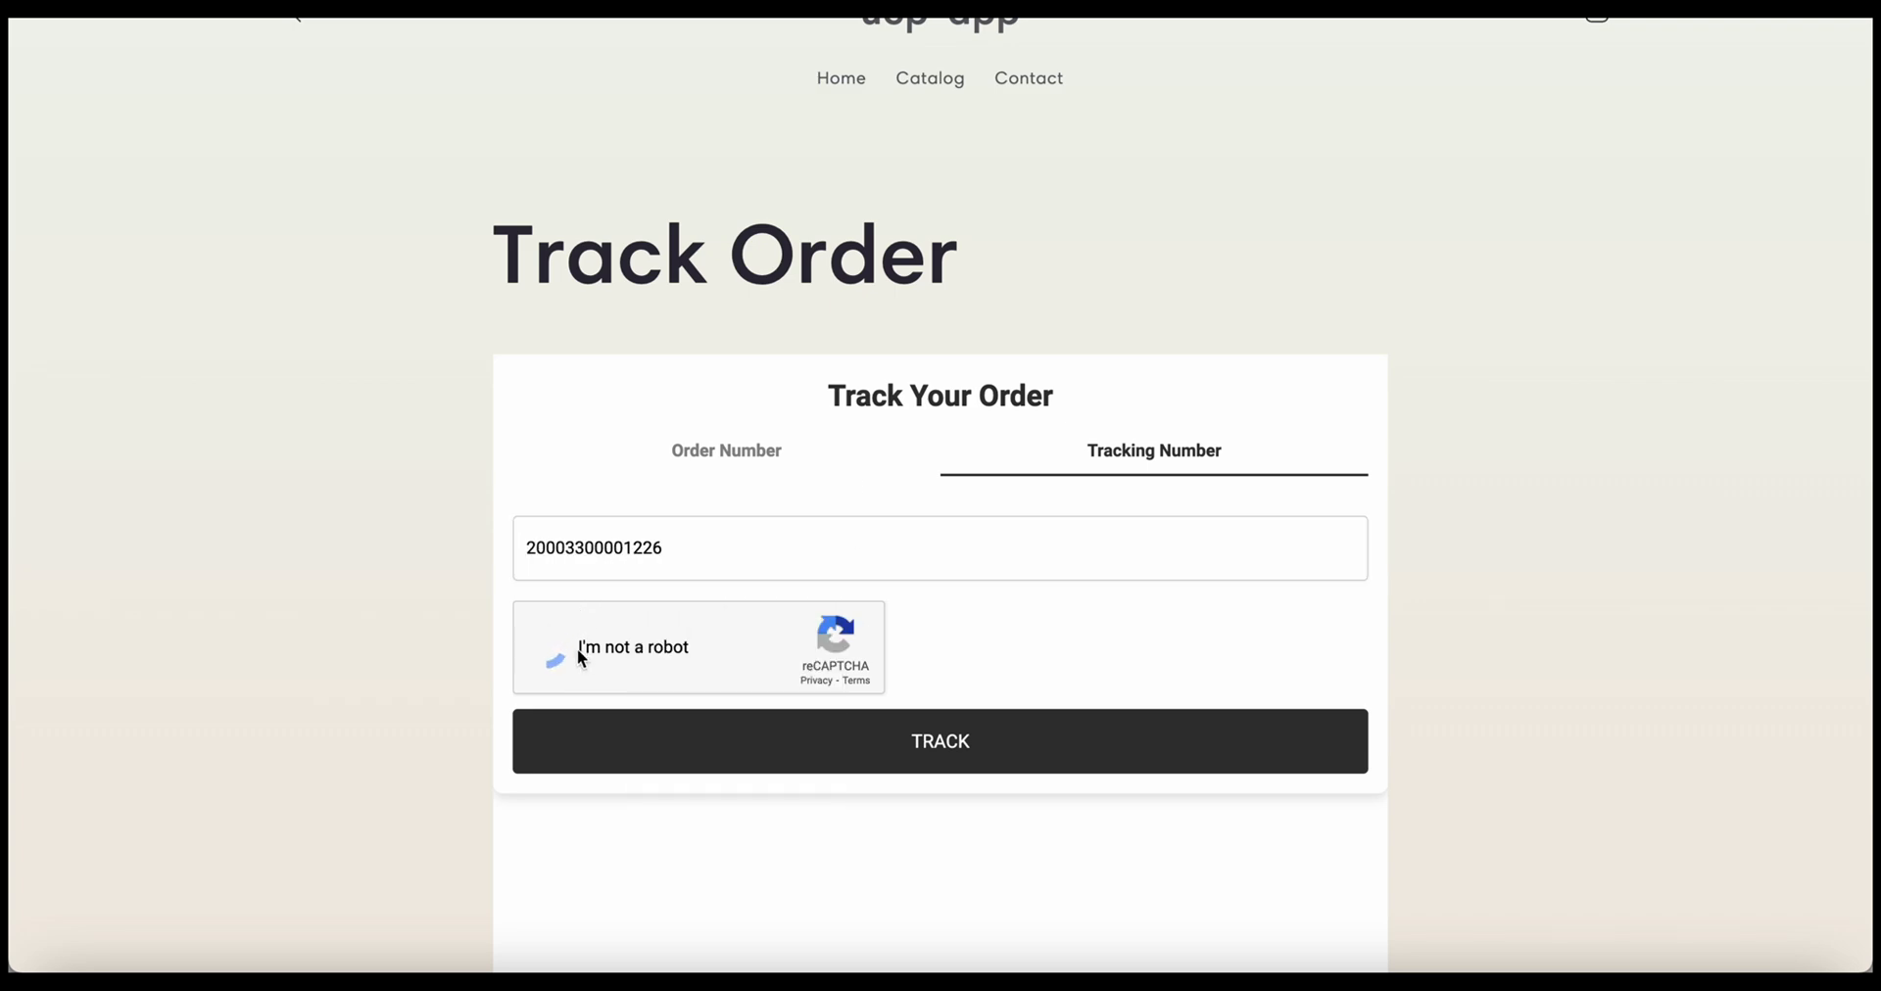
left_click(955, 739)
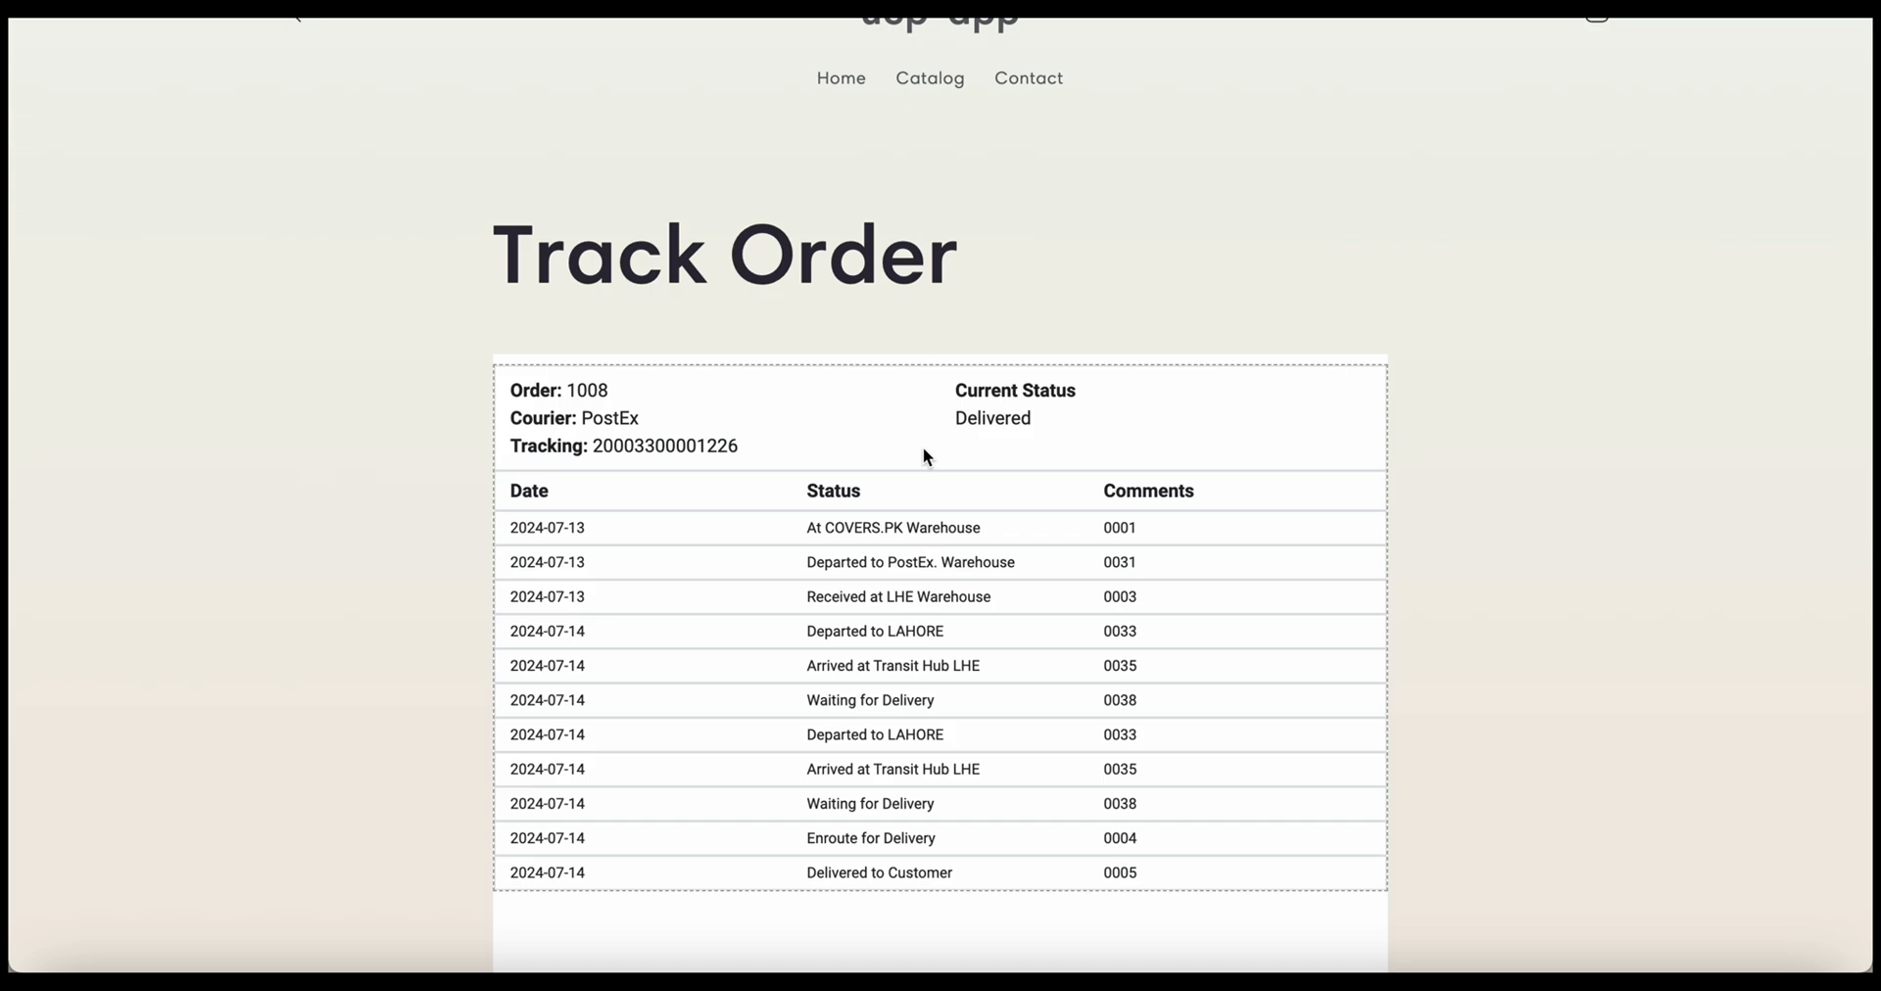
Scroll through order 1008's delivered PostEx shipment history
scroll(926, 456, "up", 2)
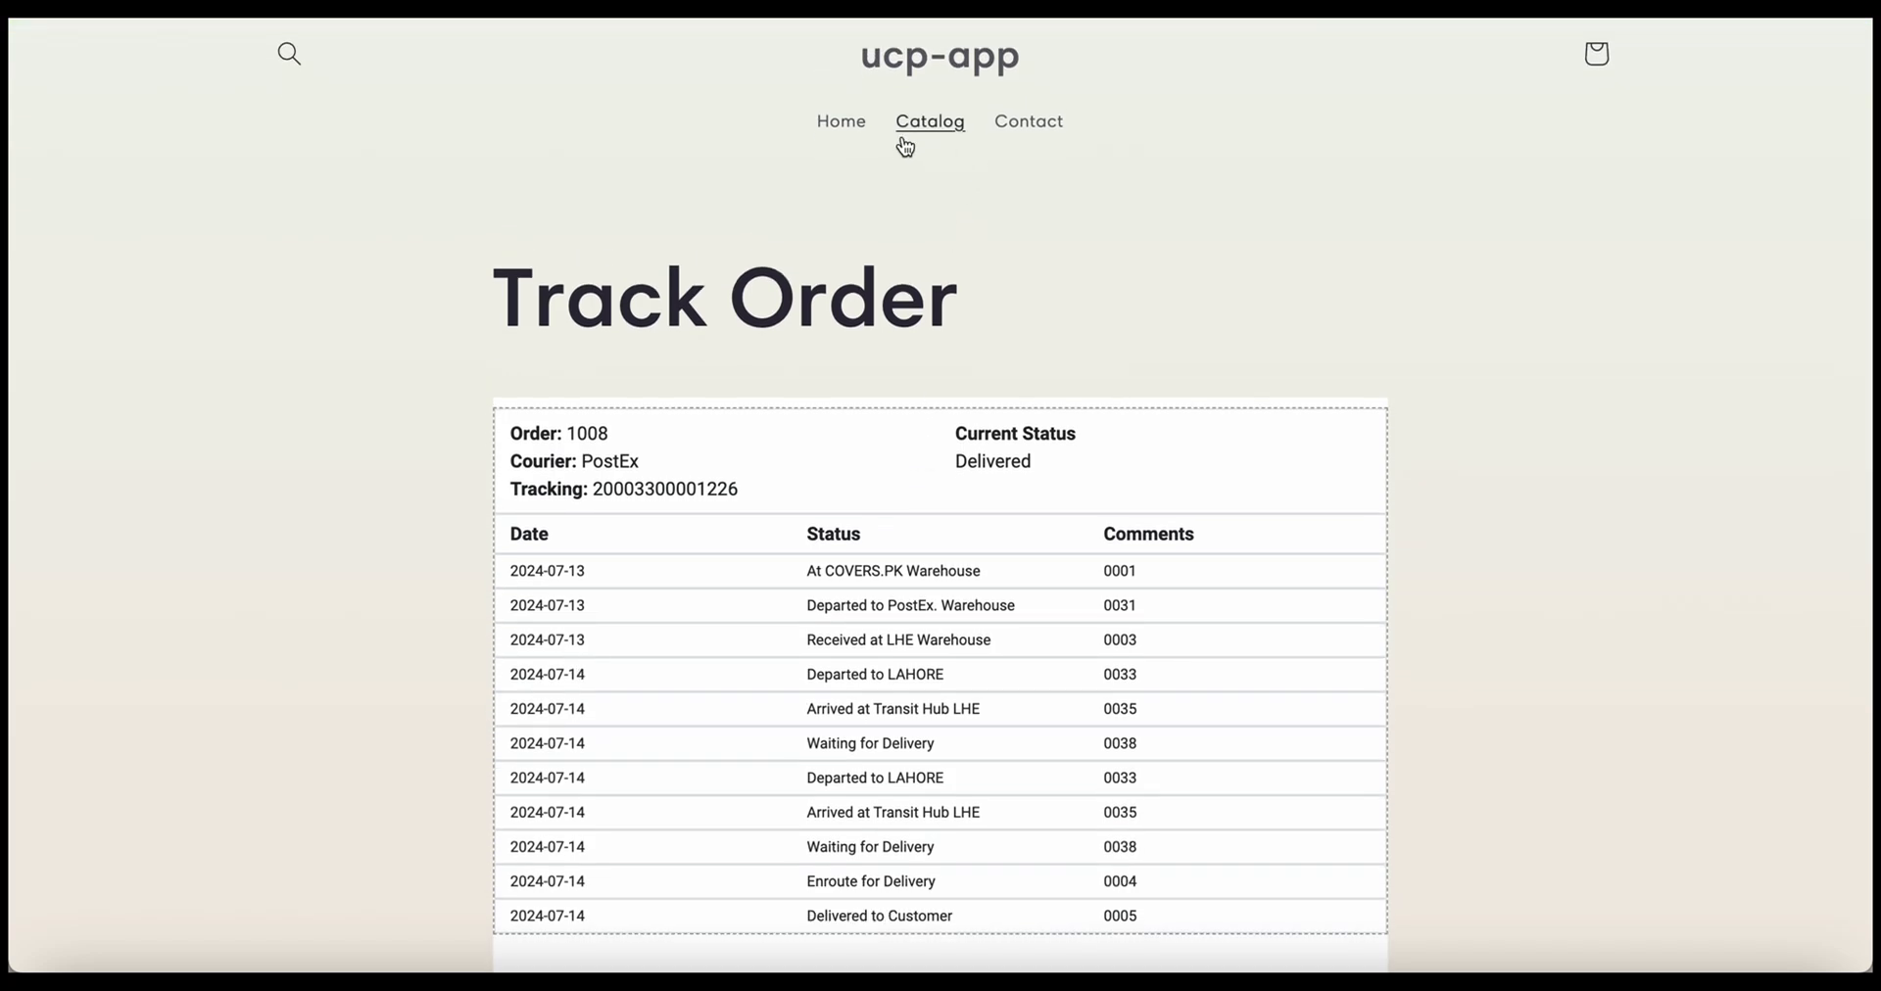
scroll(1079, 372, "down", 3)
scroll(1078, 378, "up", 4)
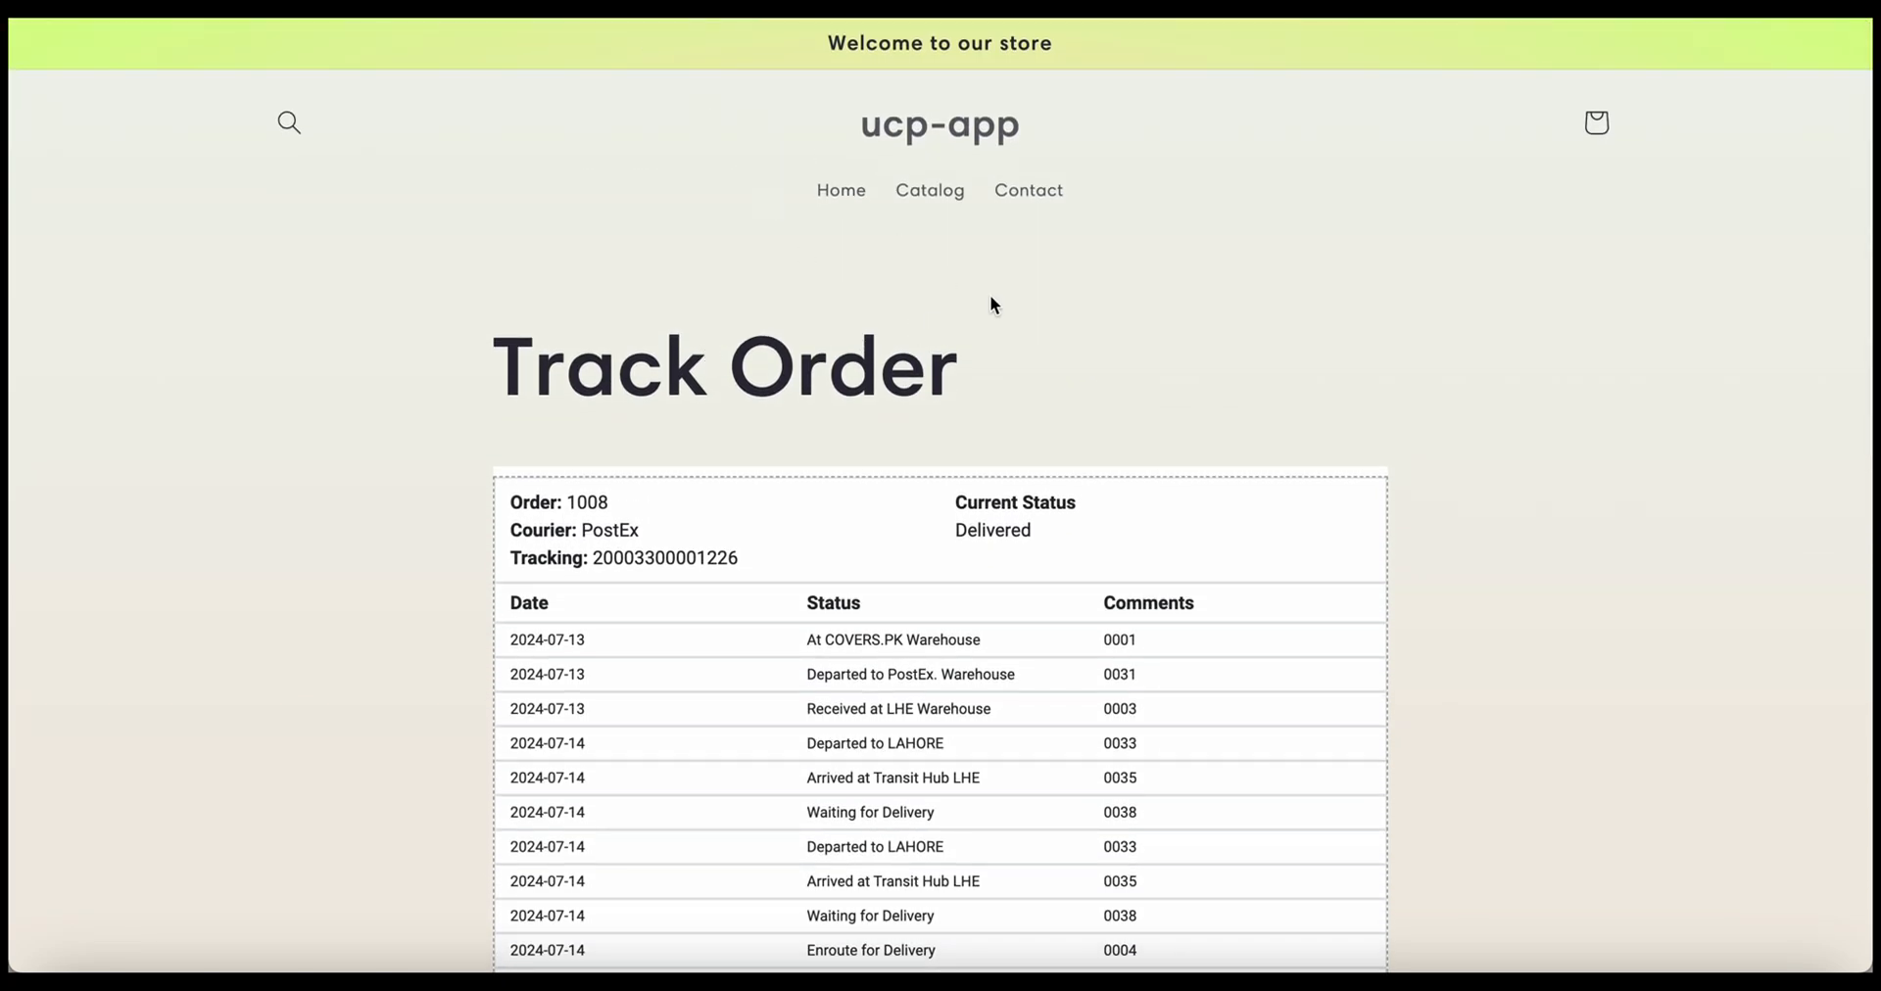
scroll(1097, 359, "down", 3)
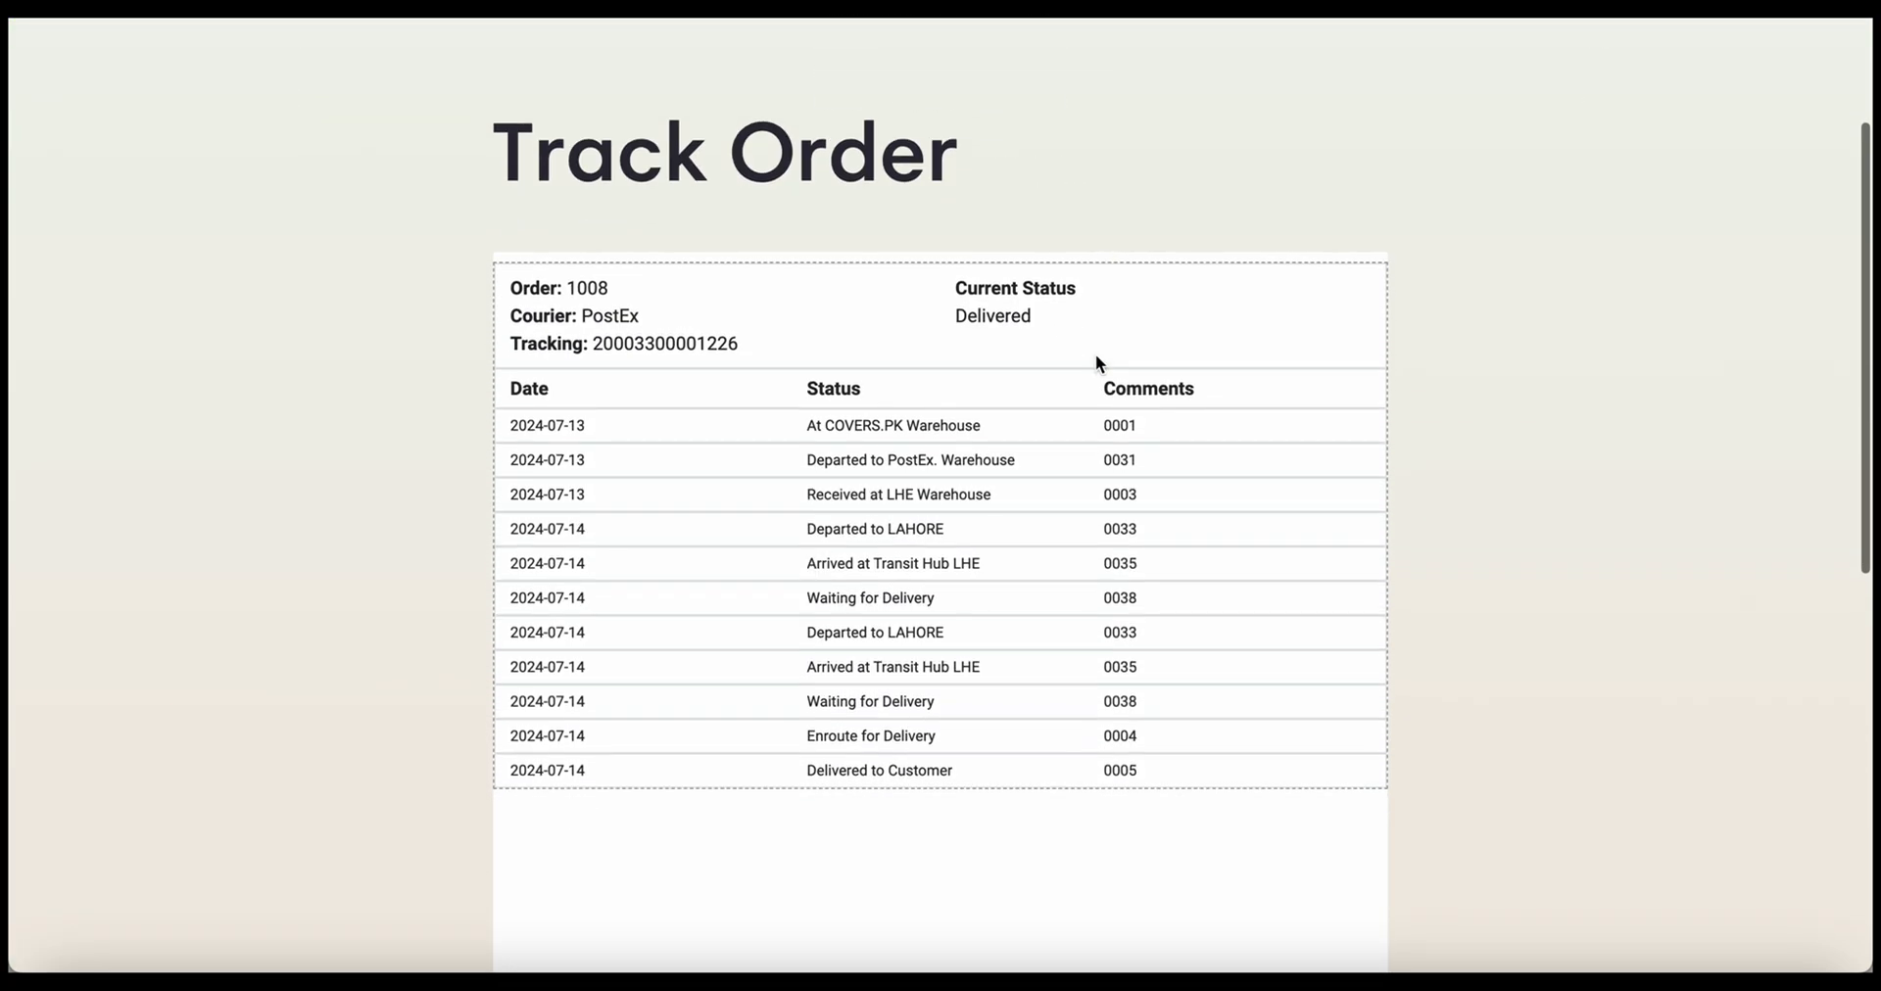
scroll(1096, 359, "down", 3)
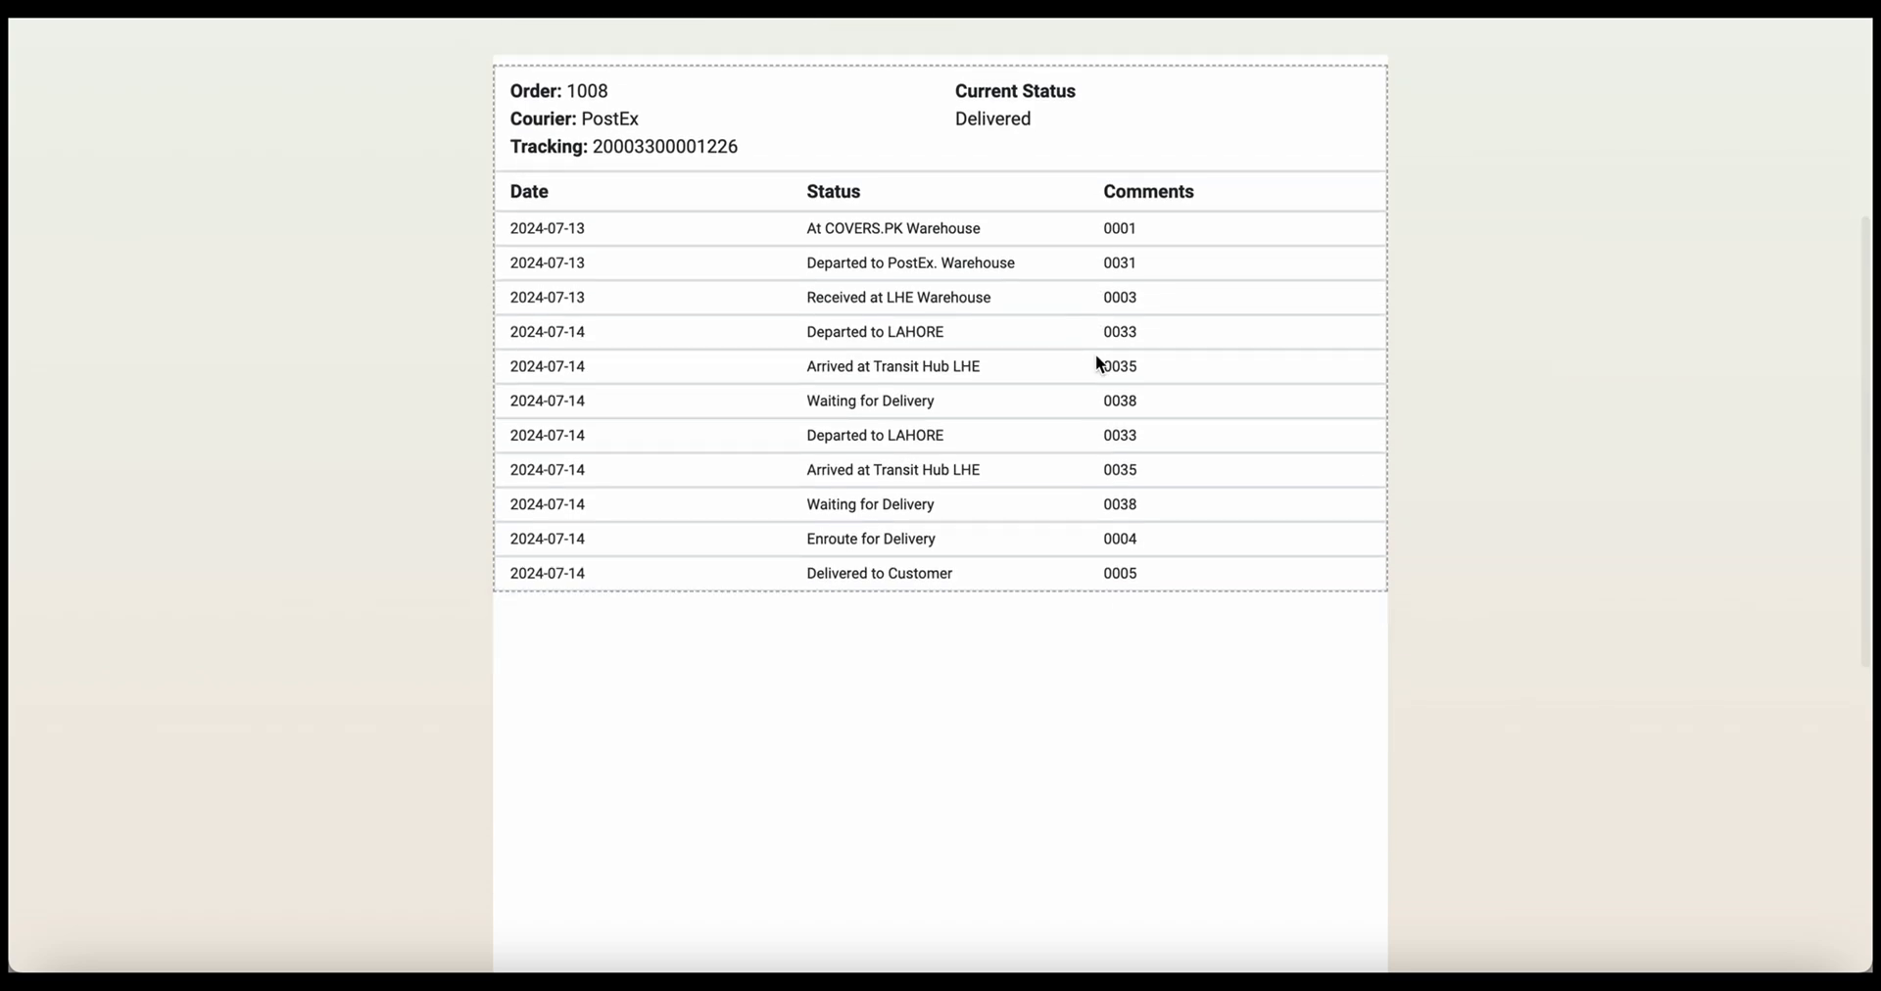
scroll(1096, 355, "up", 5)
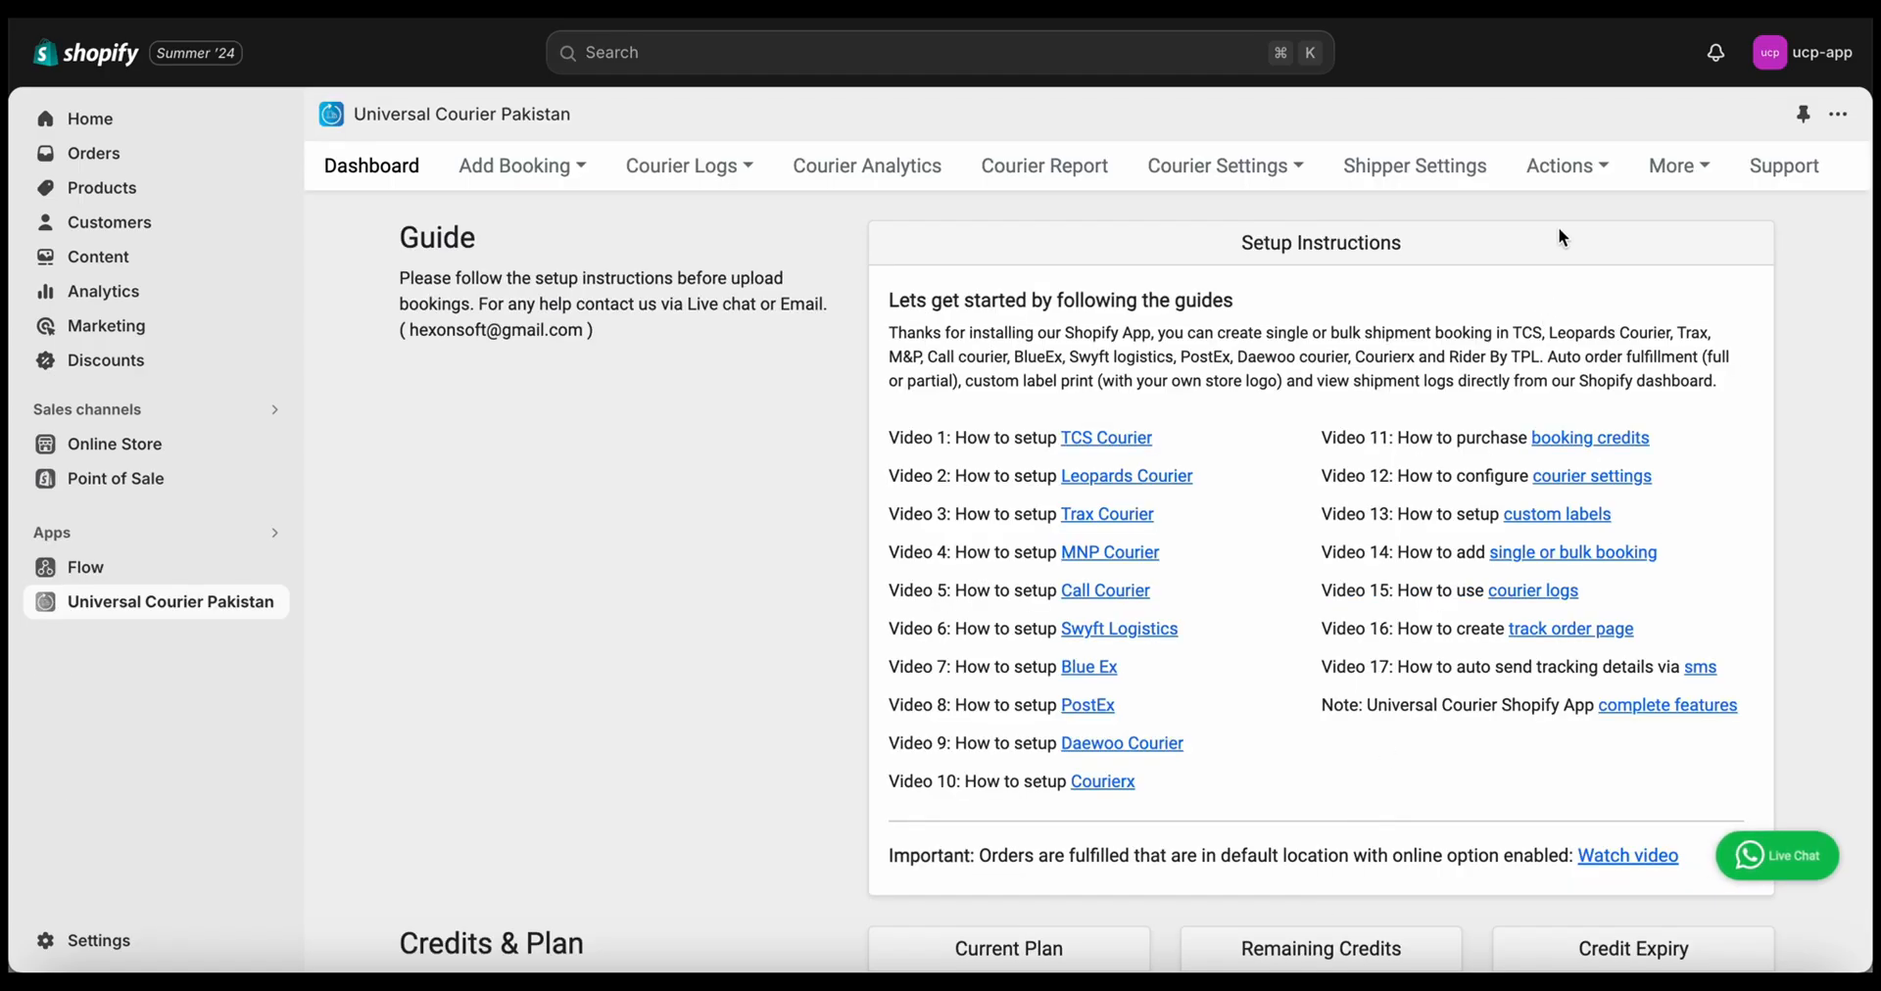
left_click(1579, 169)
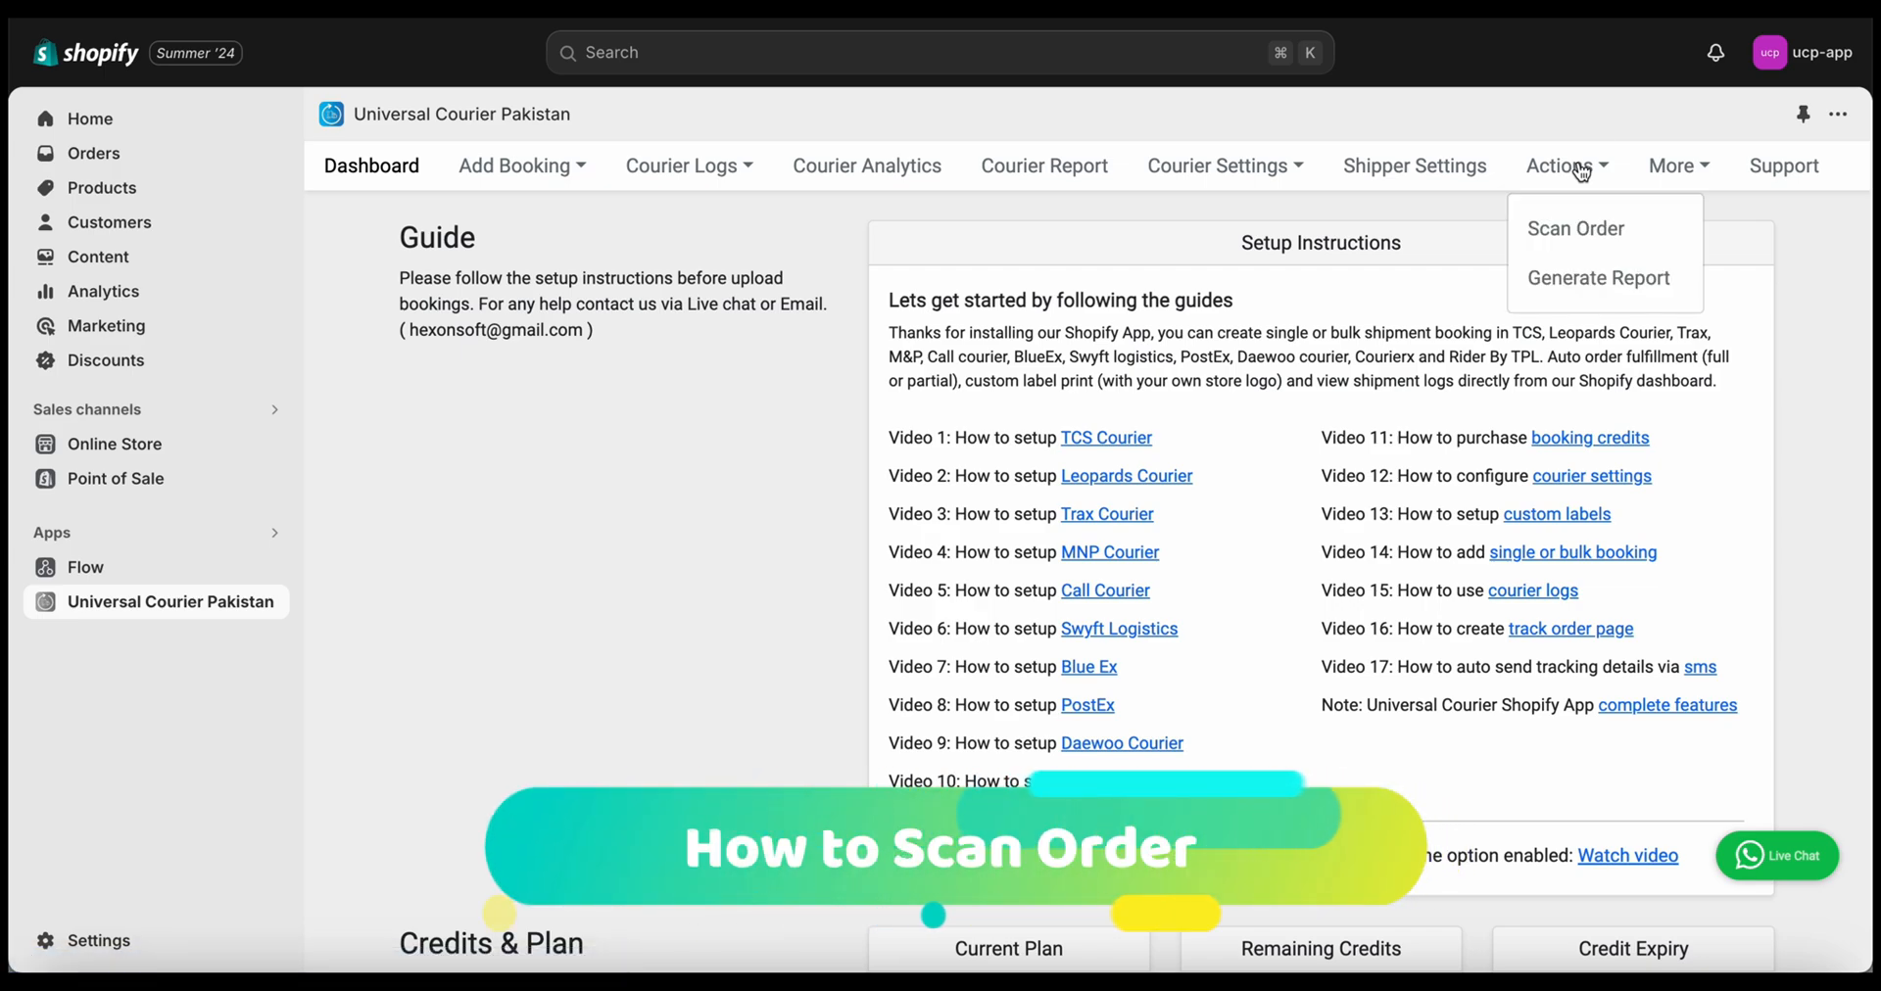
left_click(1569, 240)
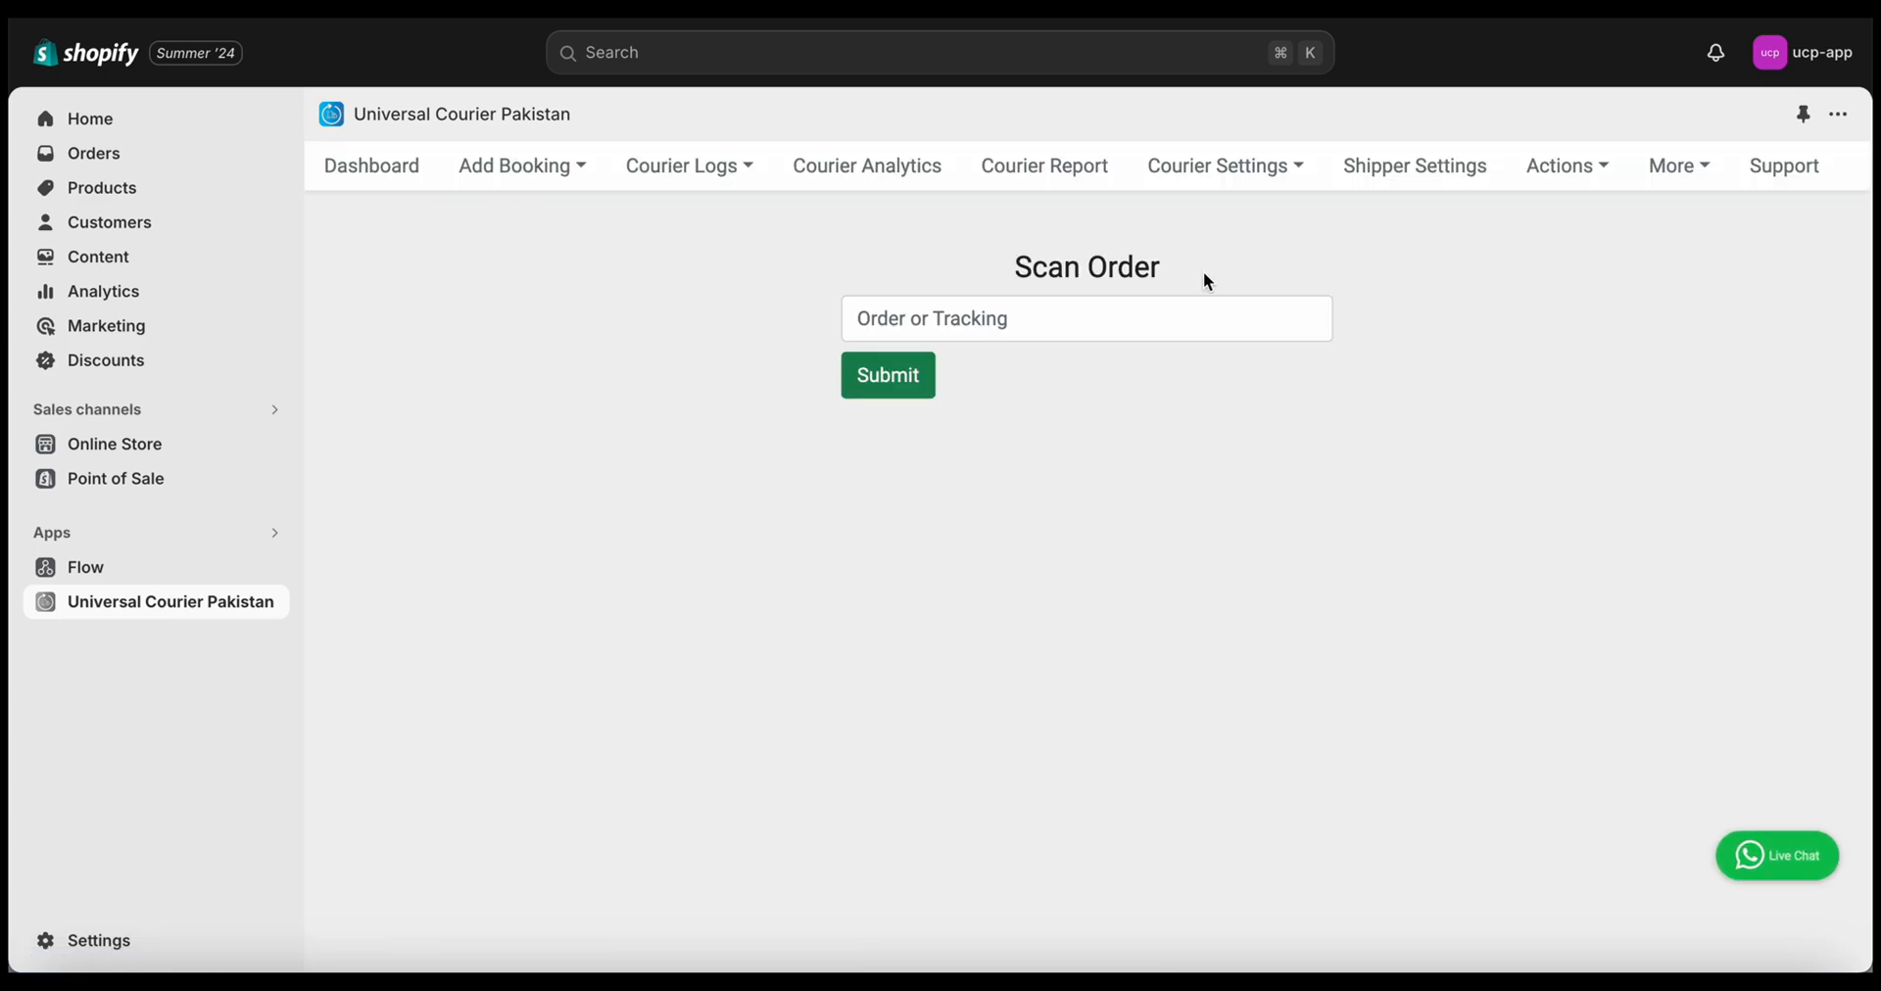
left_click(1059, 307)
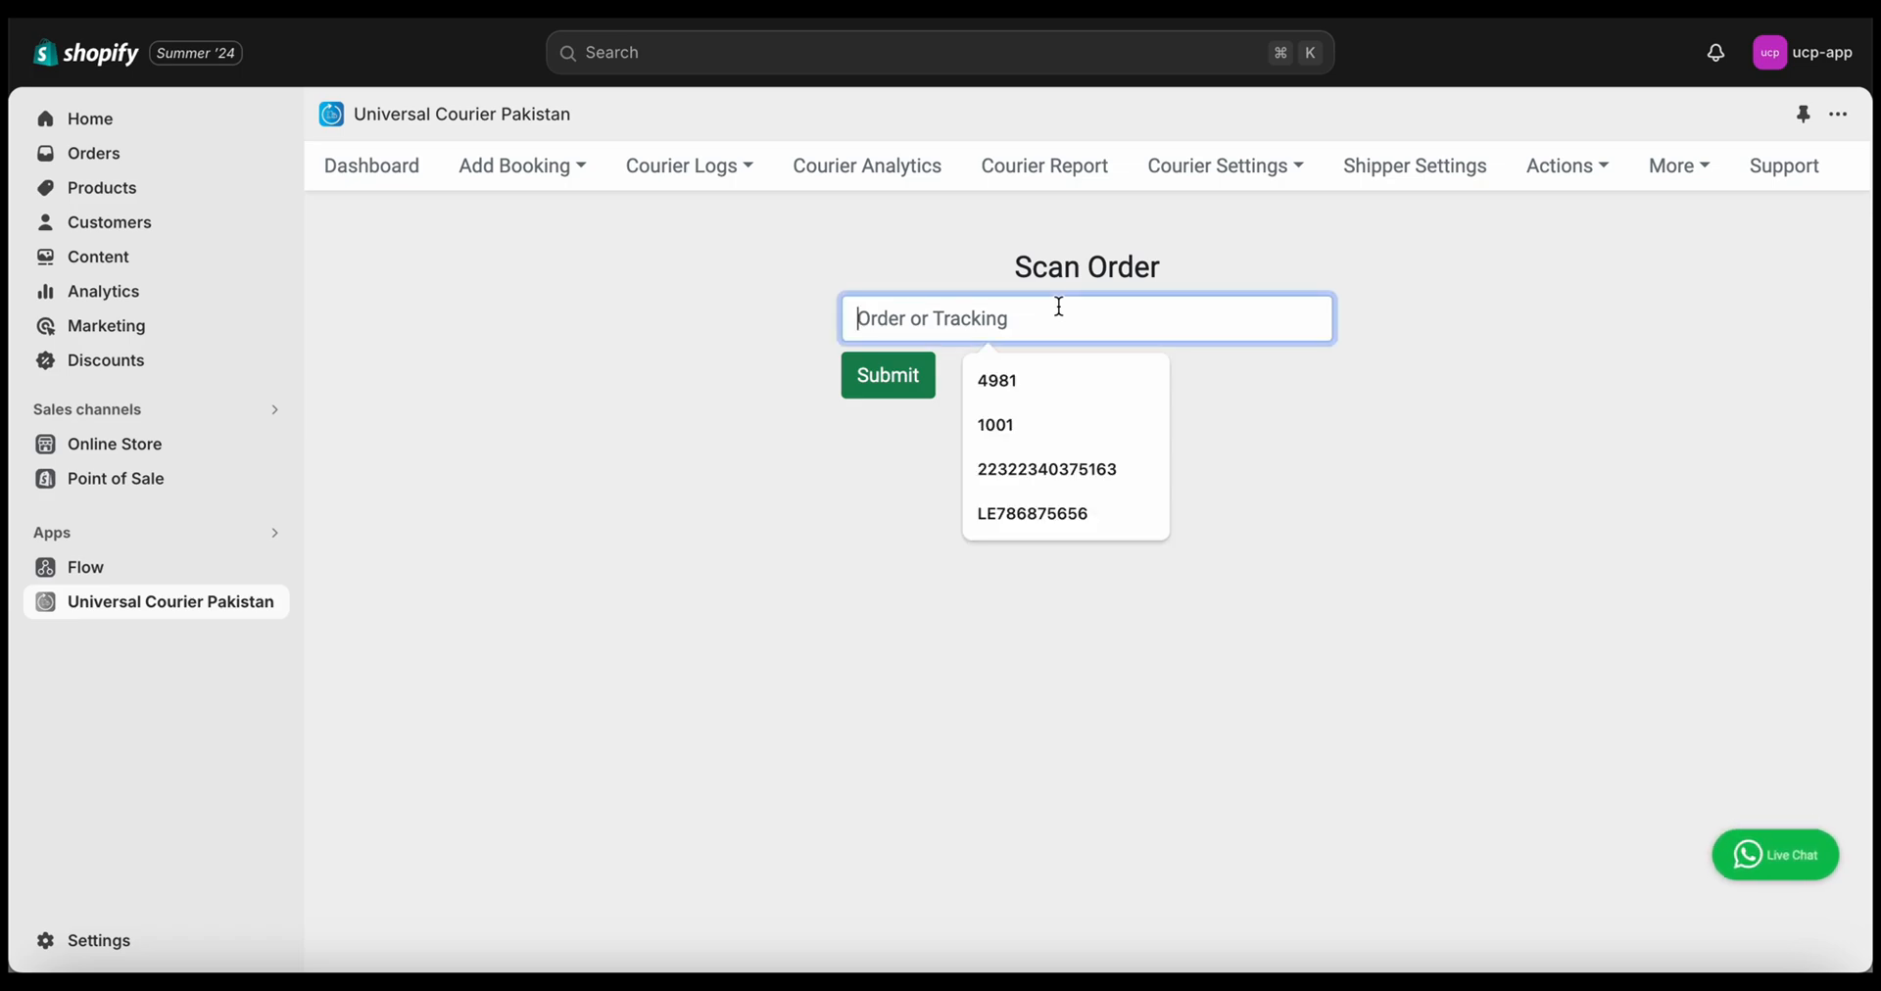
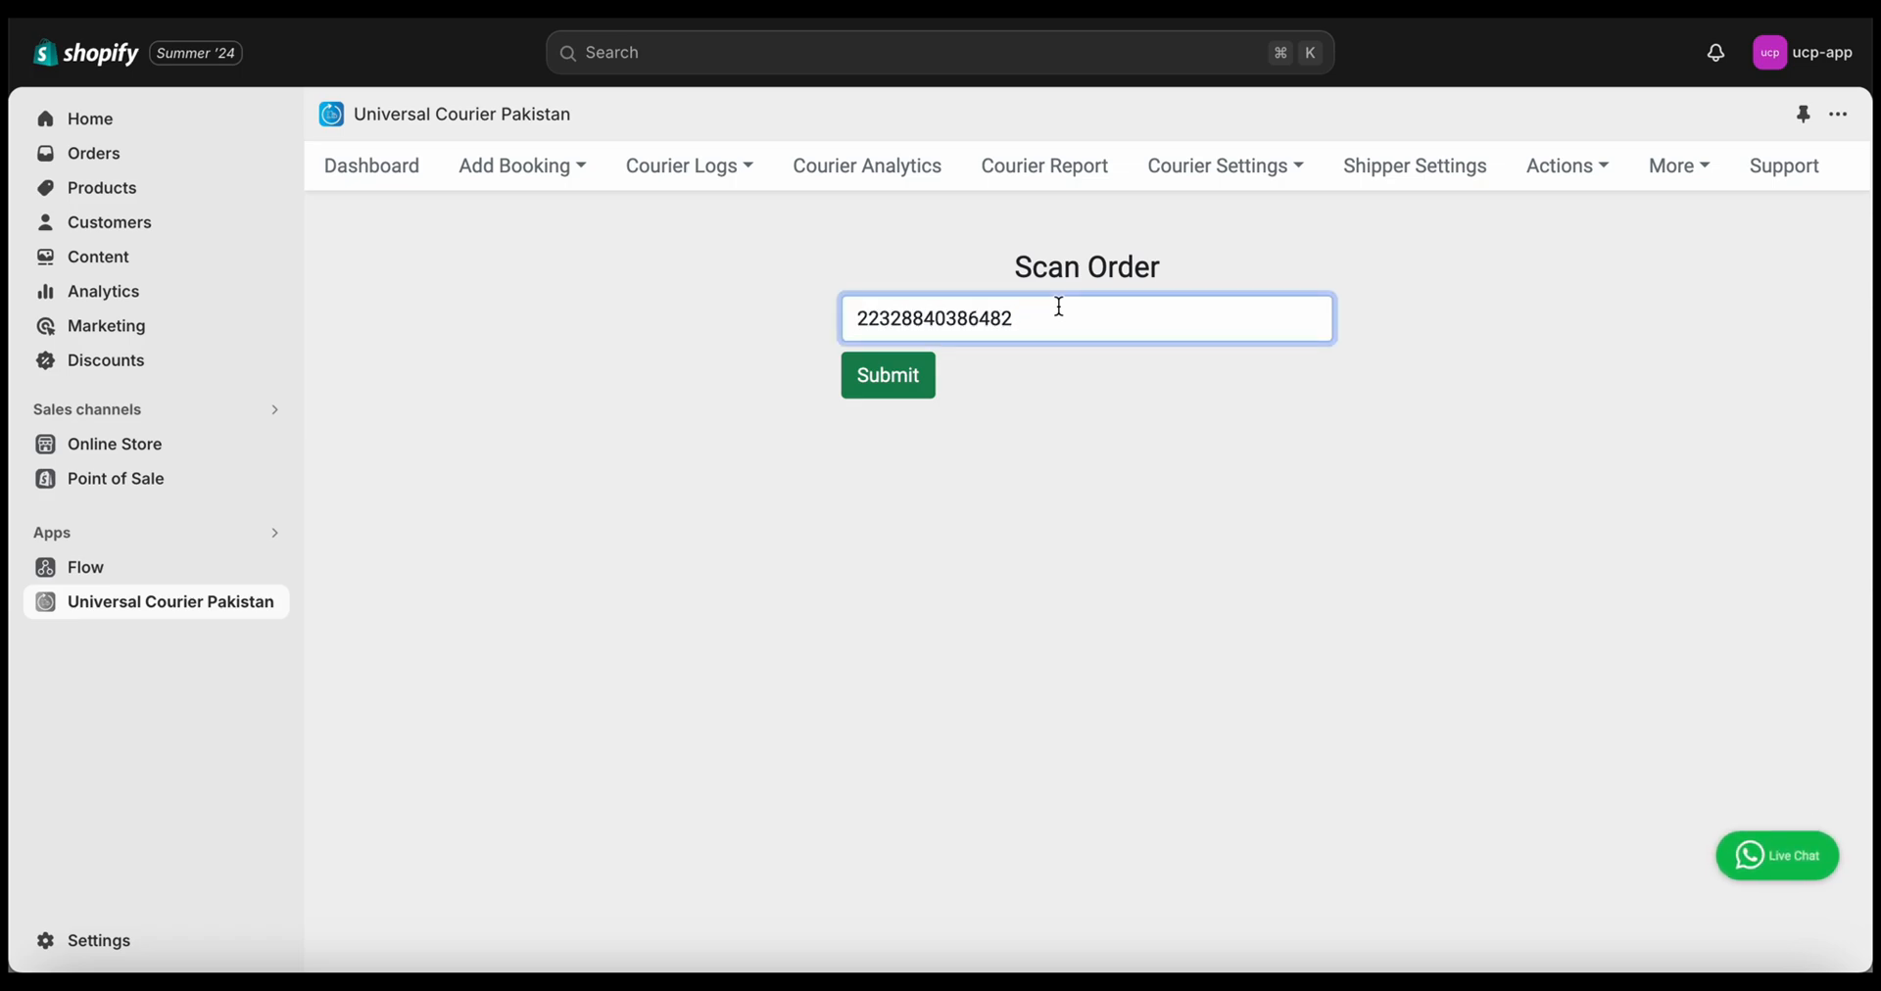
left_click(892, 375)
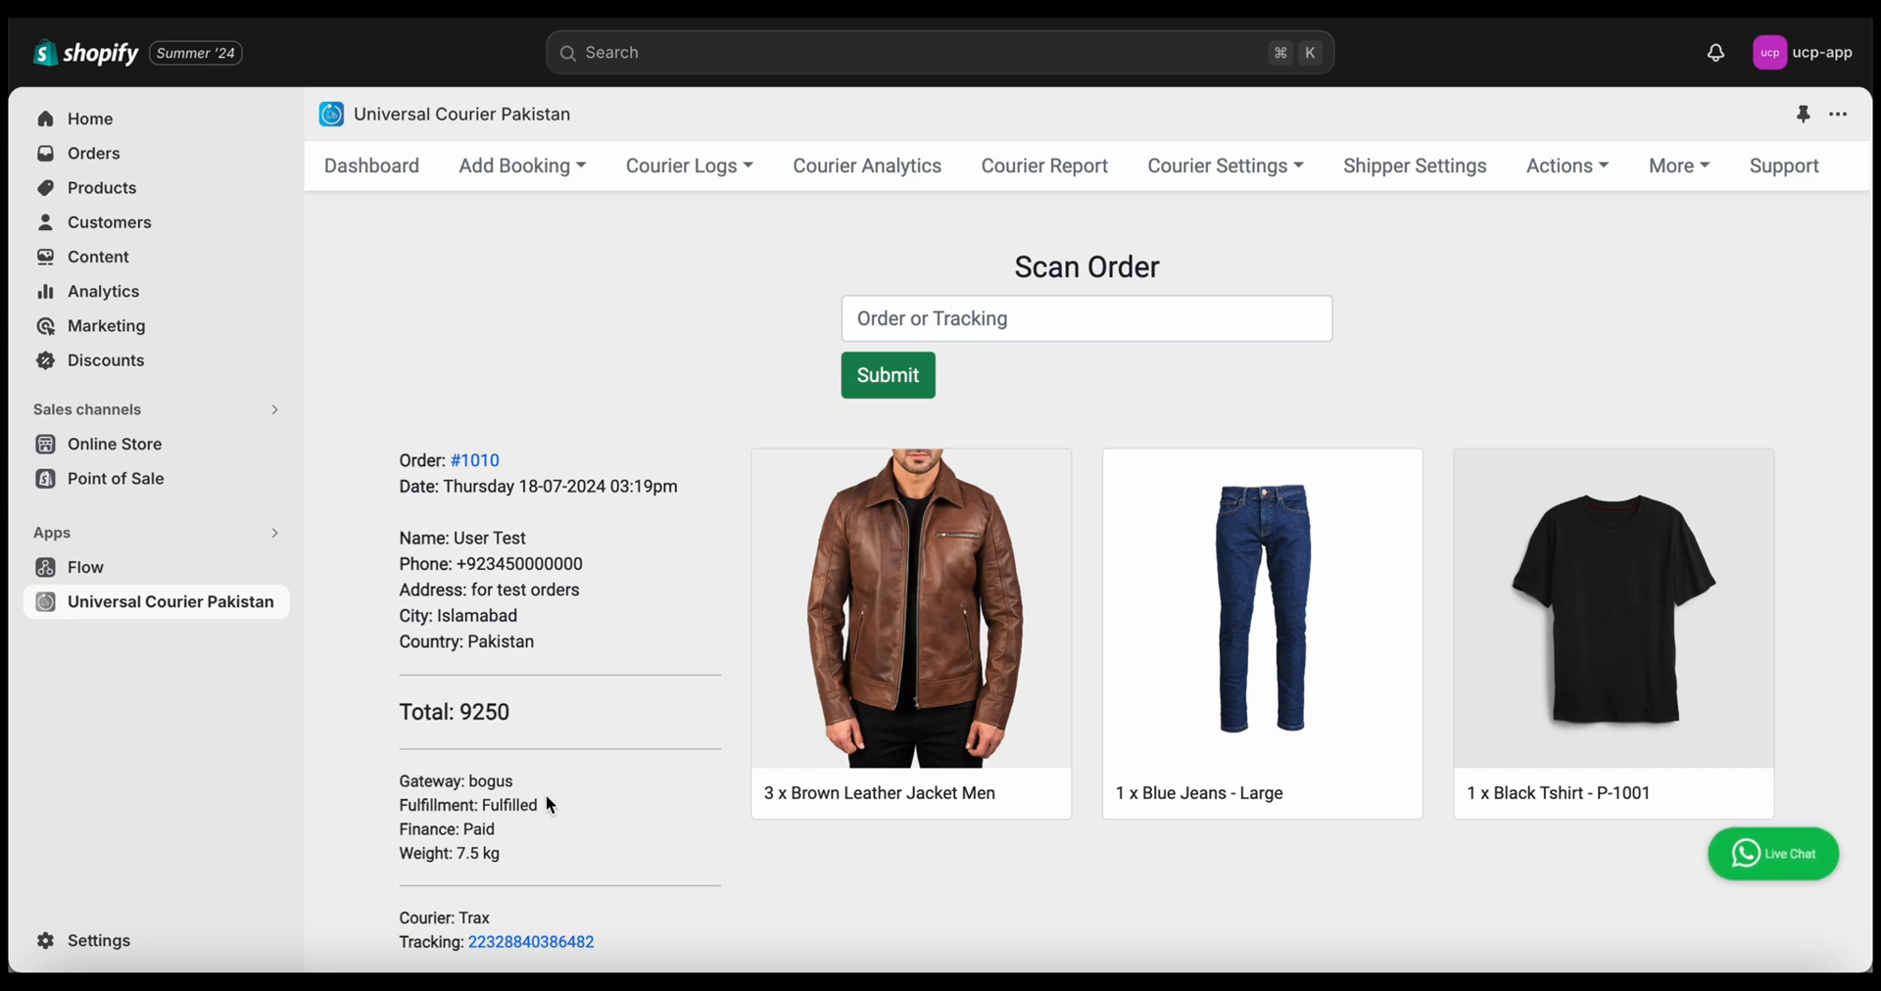
left_click(531, 943)
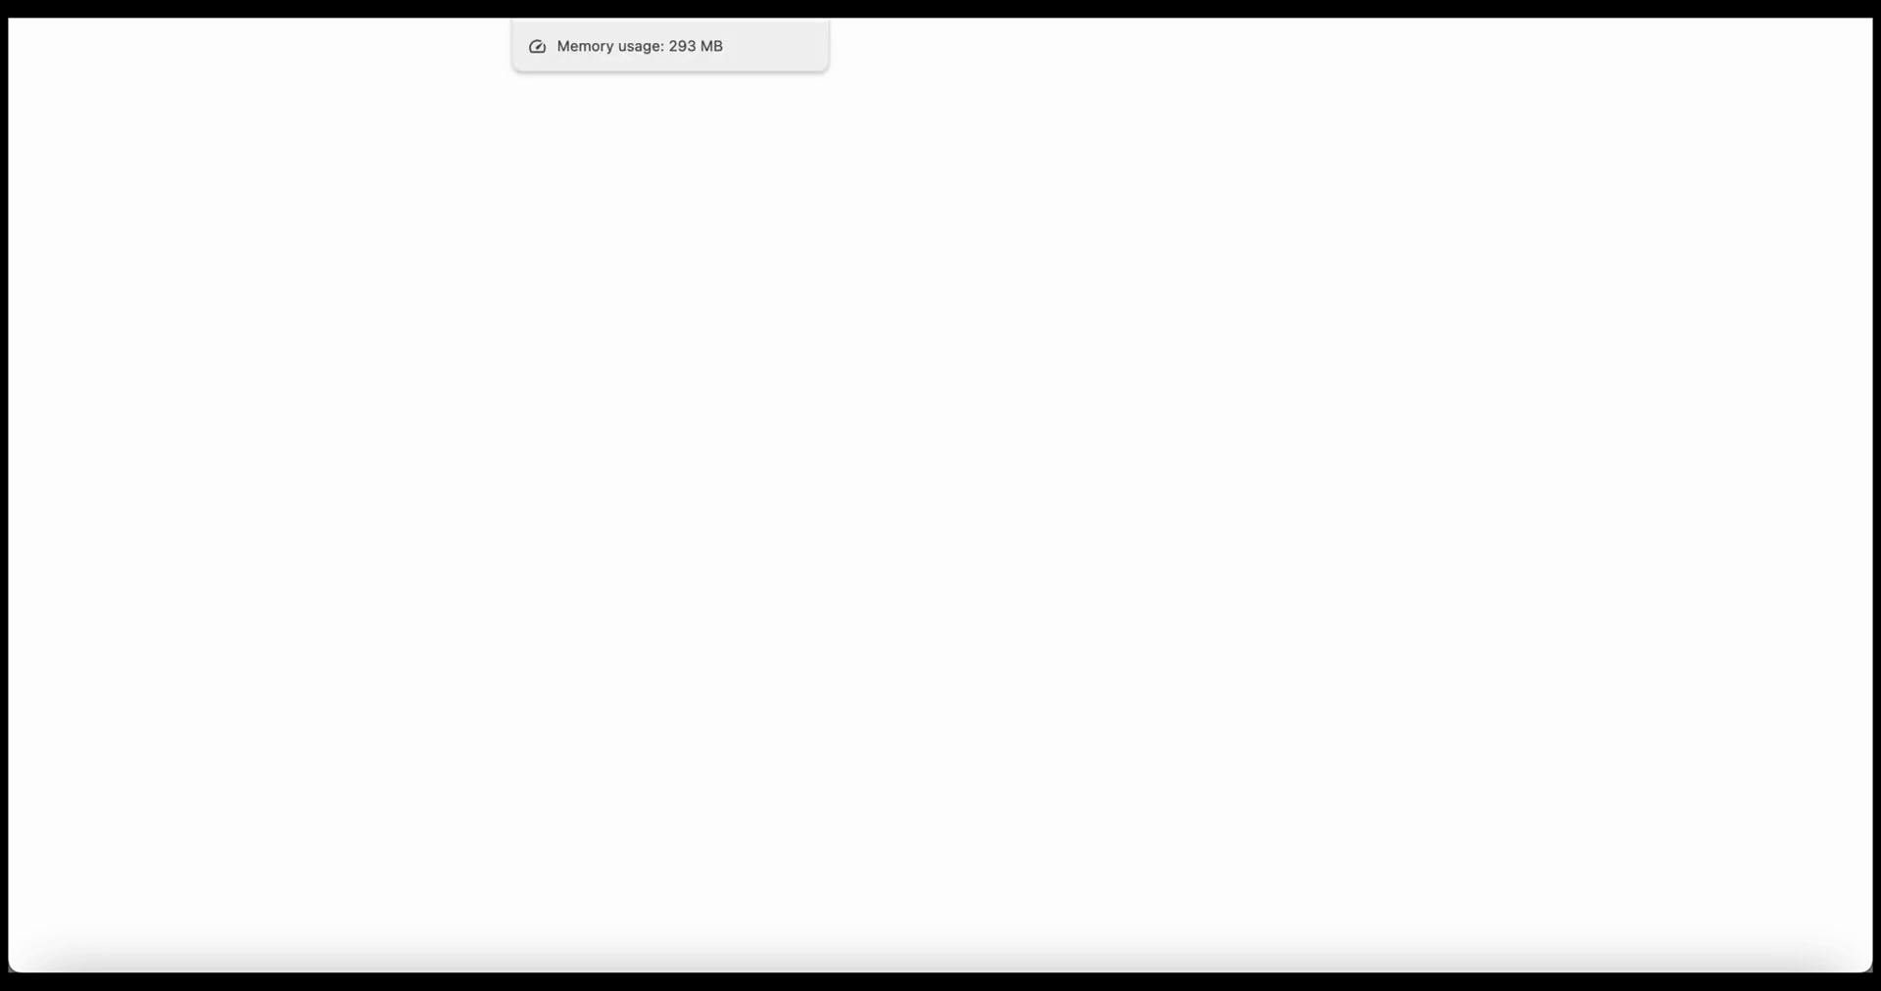
left_click(588, 8)
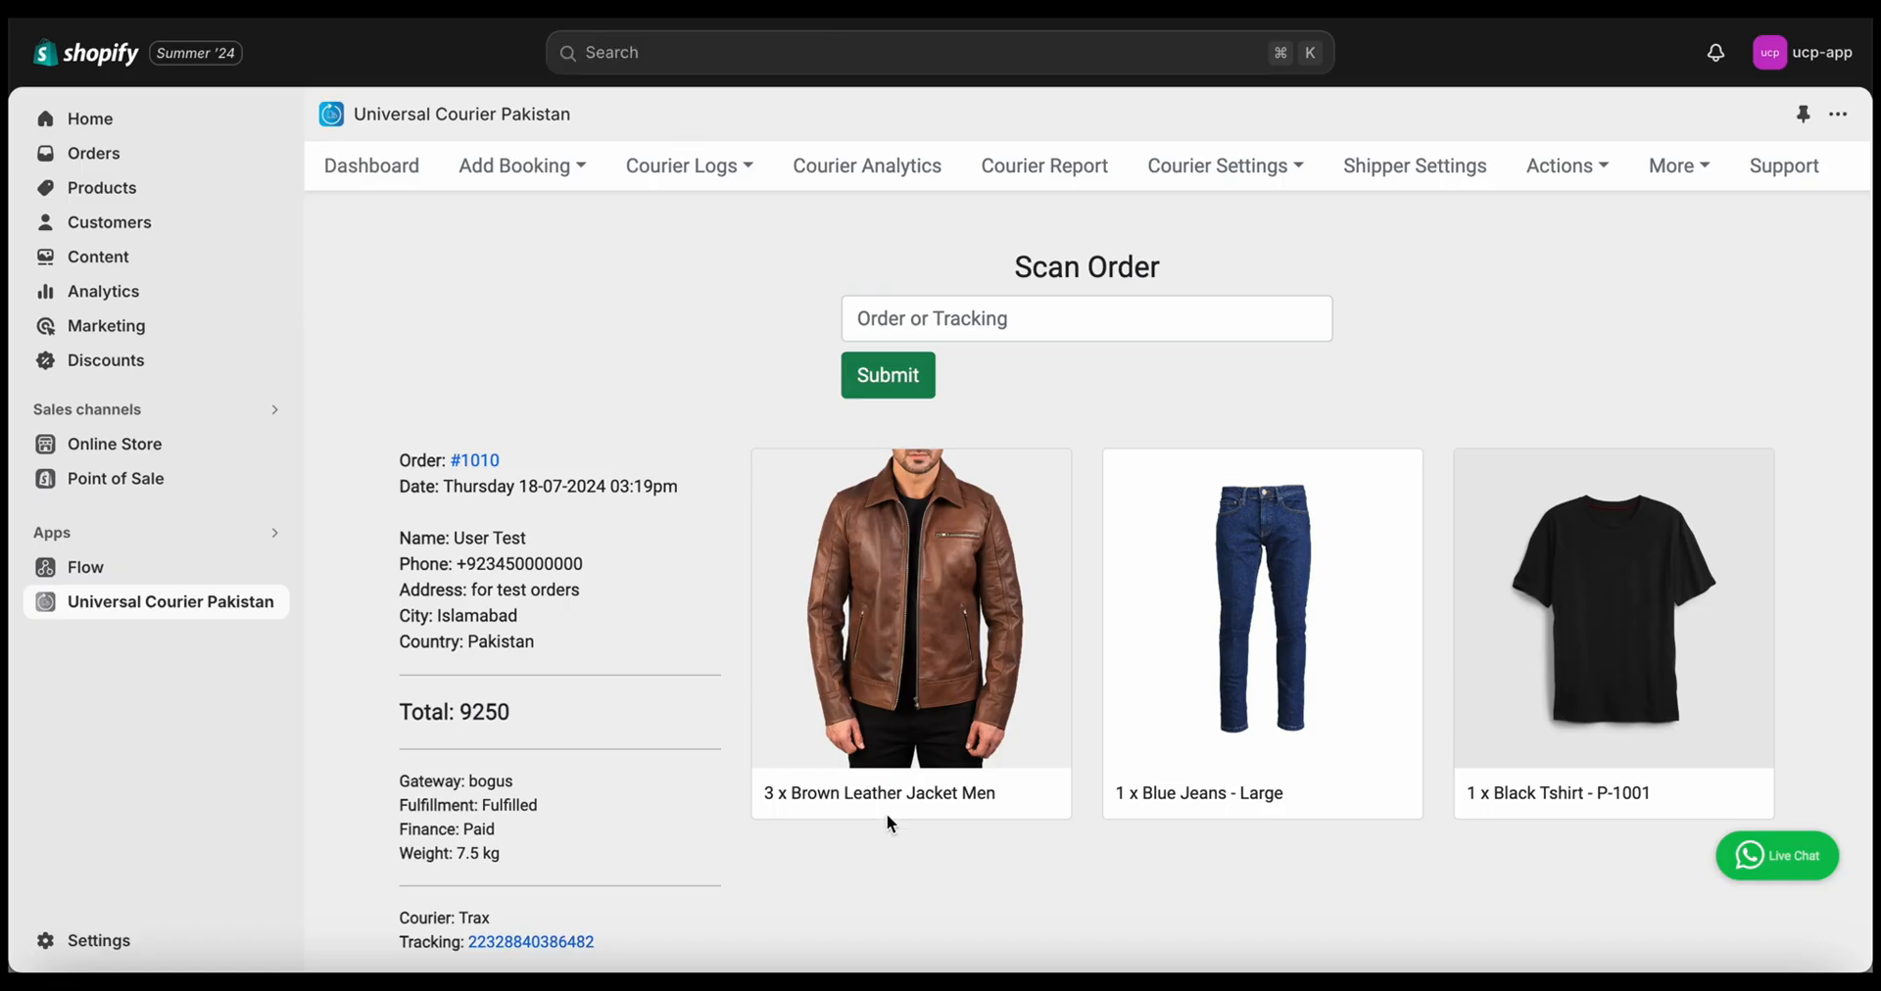